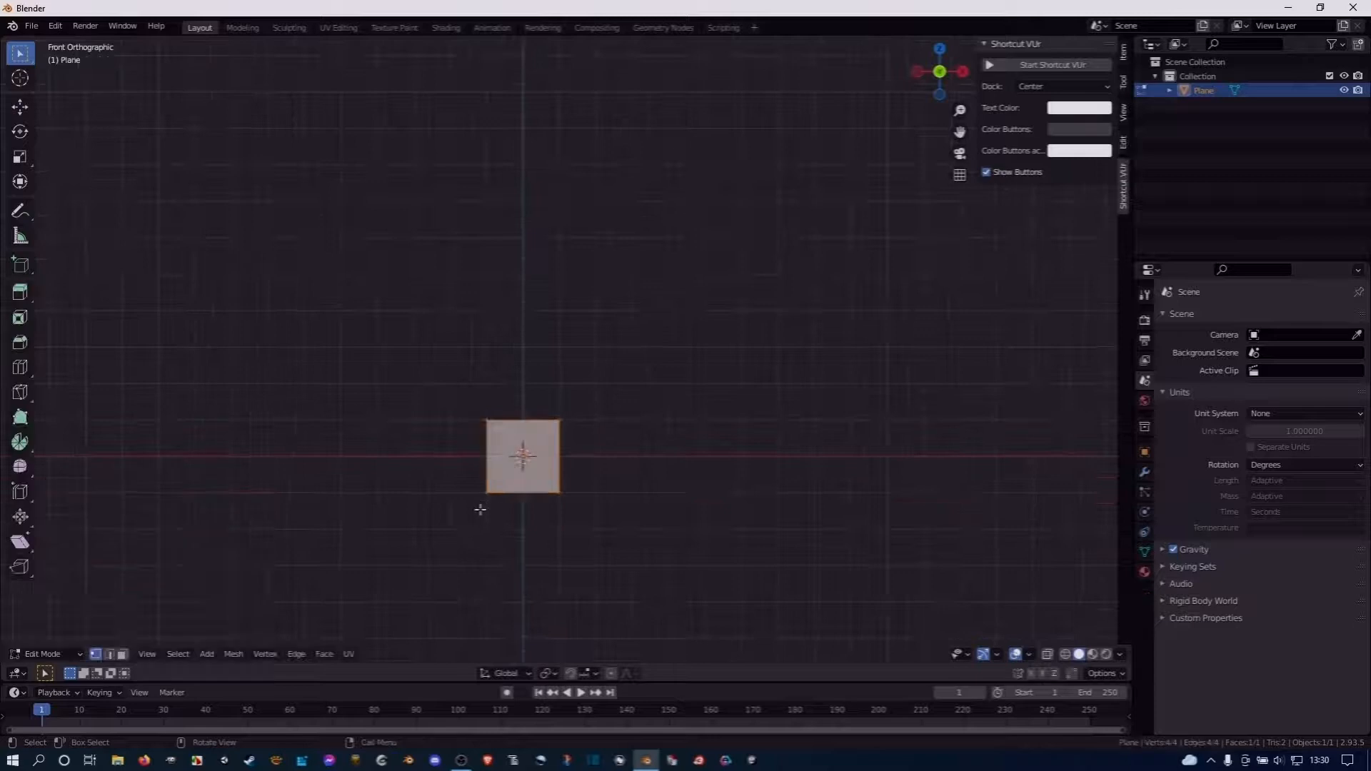
Try to merge the plane's four corner vertices by distance, using a merge distance of 1
left_click(490, 499)
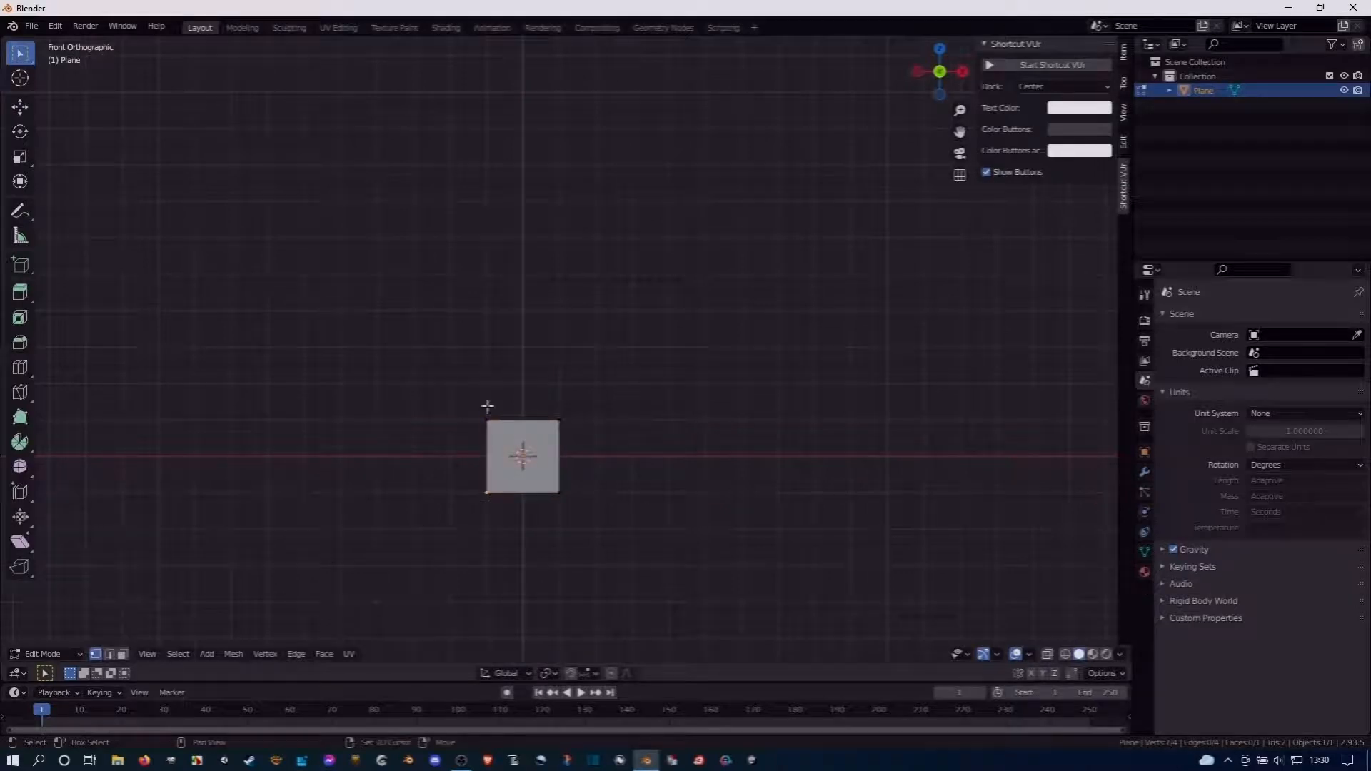
left_click(560, 422, "shift")
left_click(562, 492, "shift")
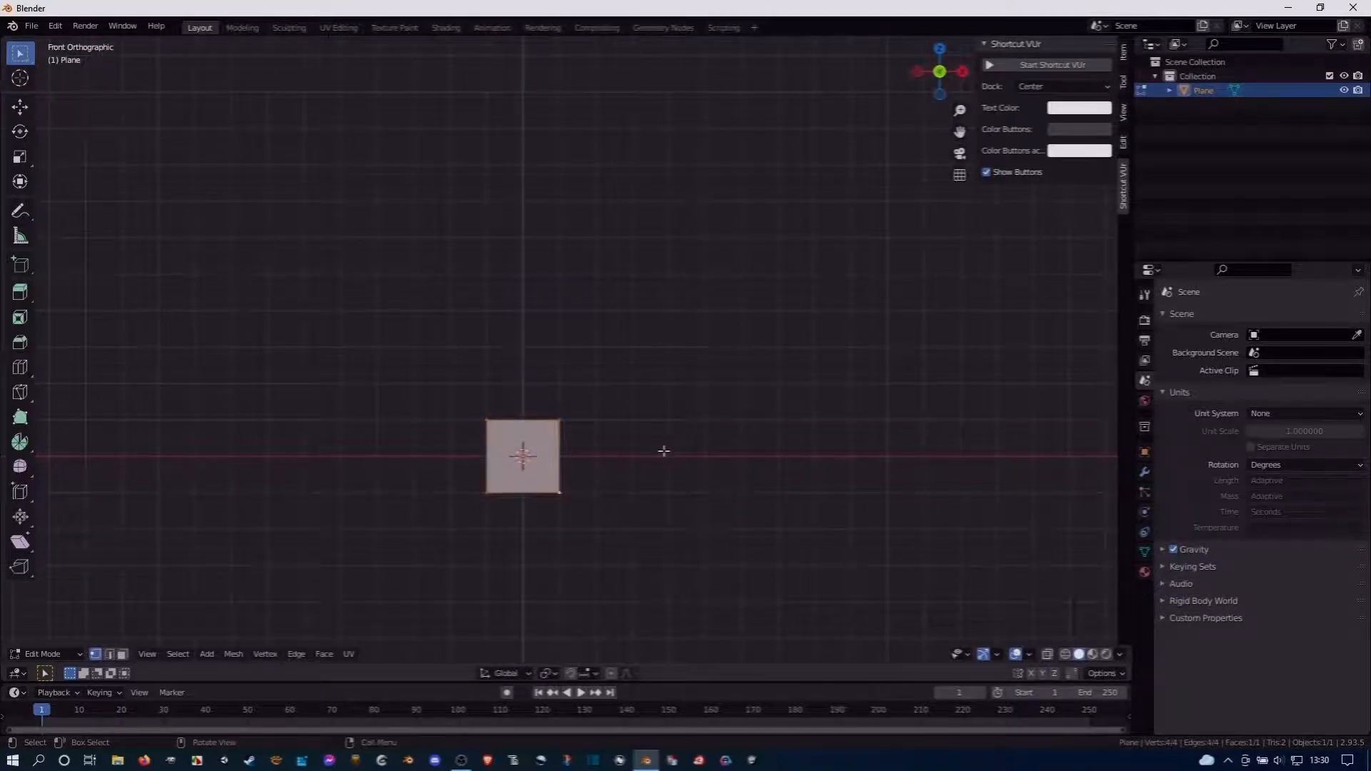
key("m")
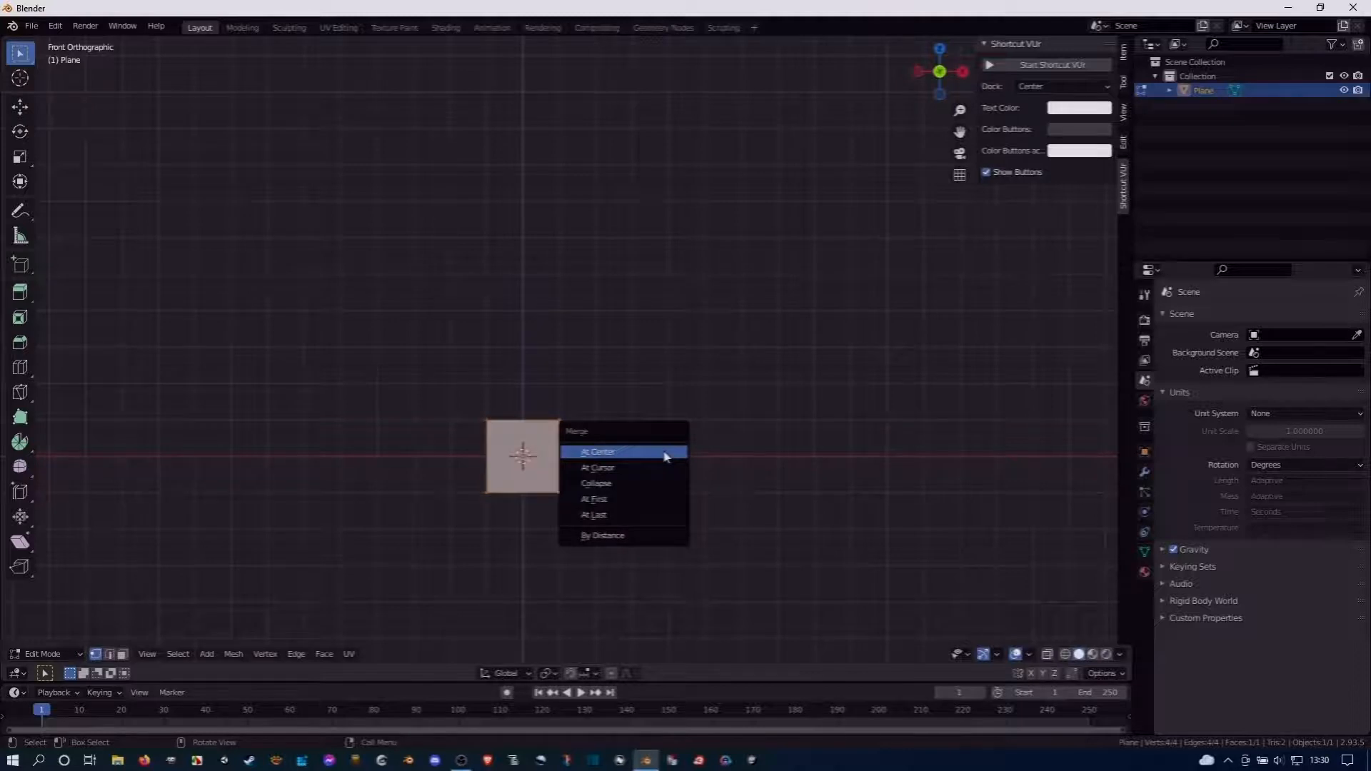
left_click(607, 537)
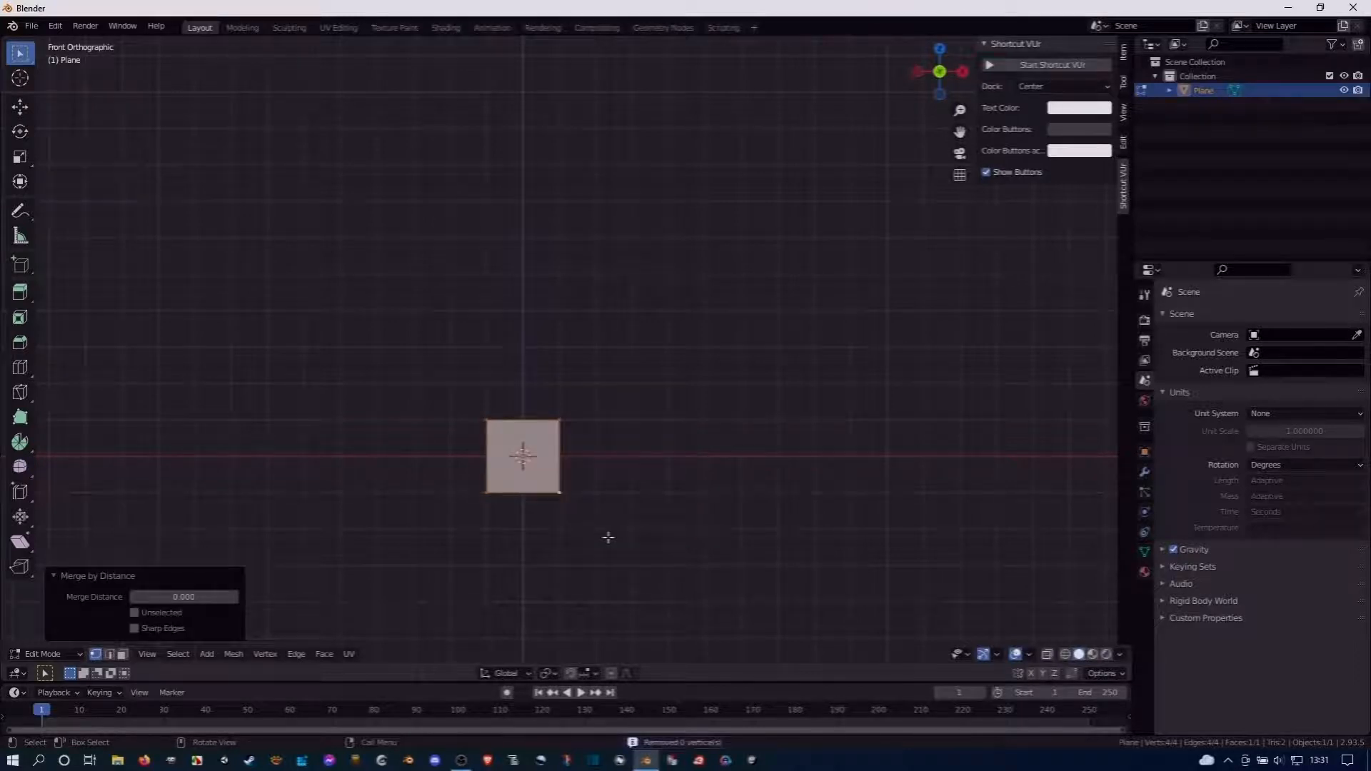
left_click(230, 599)
type("1")
key("Return")
key("m")
left_click(556, 391)
Scale the plane's four corner vertices to 0 and merge them by distance into a single vertex
left_click(509, 429)
left_click(562, 420, "shift")
left_click(559, 498, "shift")
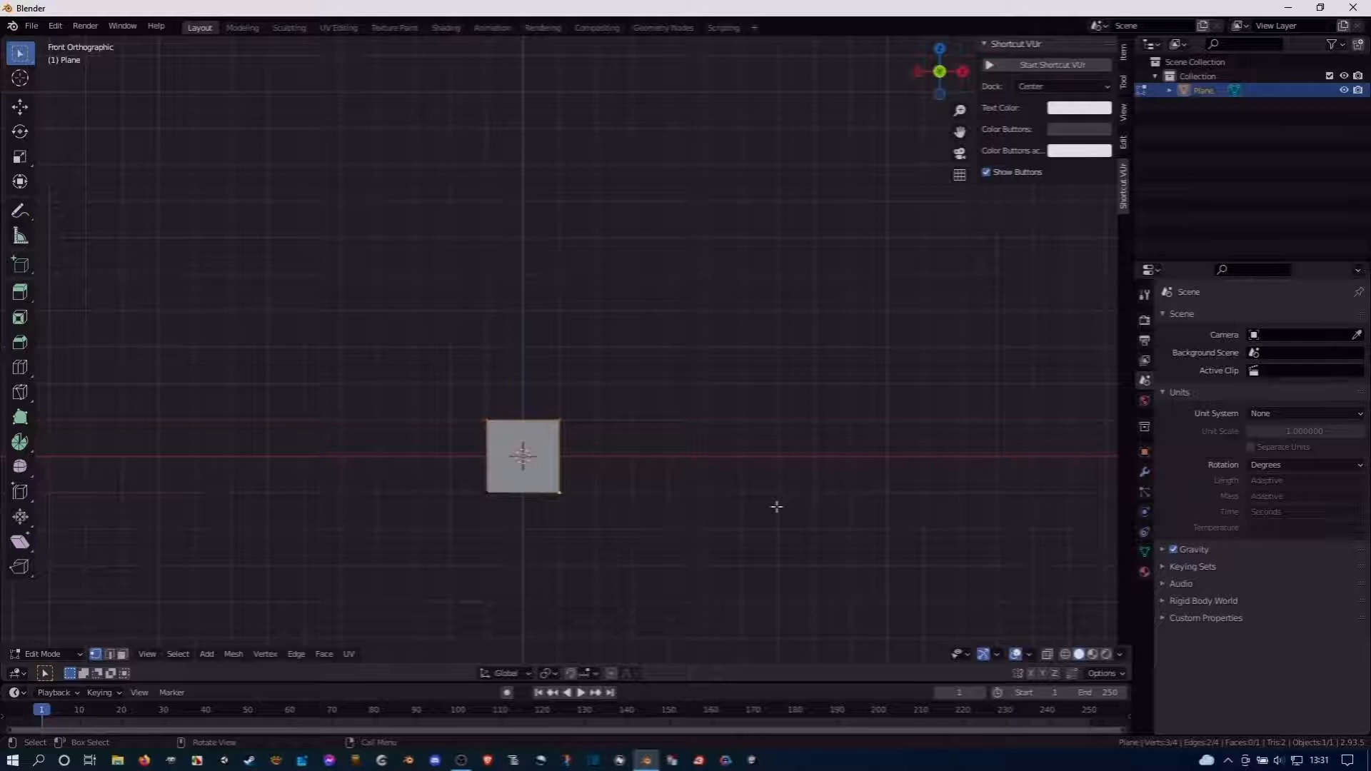
left_click(491, 500, "shift")
key("s")
key("0")
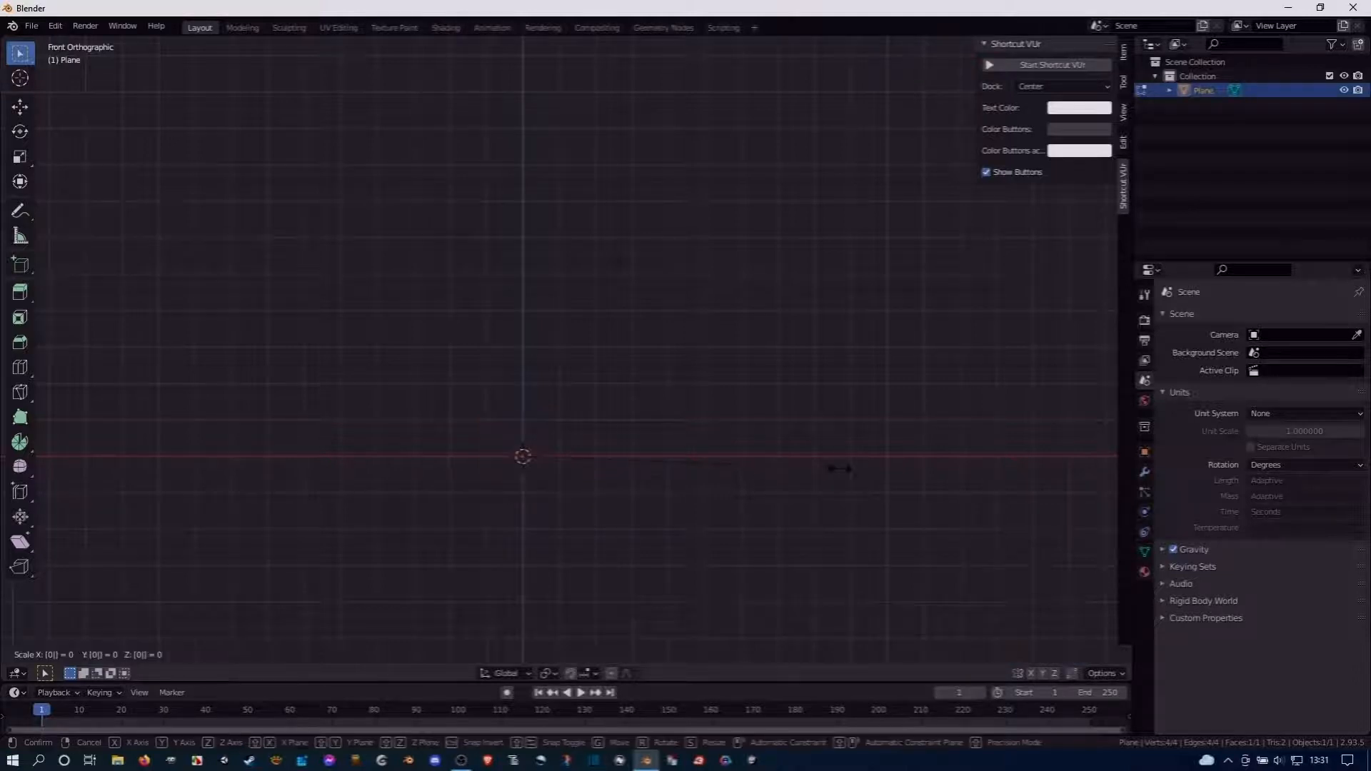
key("Return")
scroll(564, 439, "up", 4)
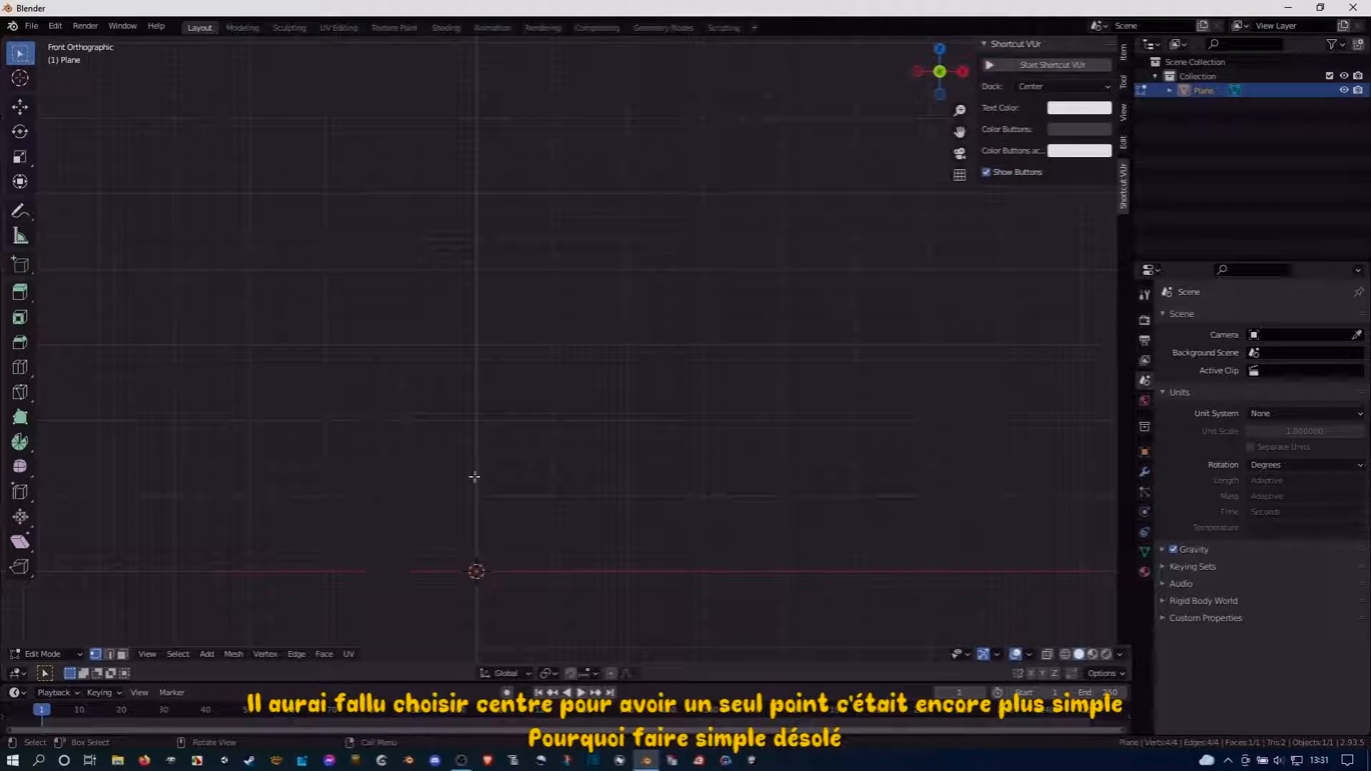
key("m")
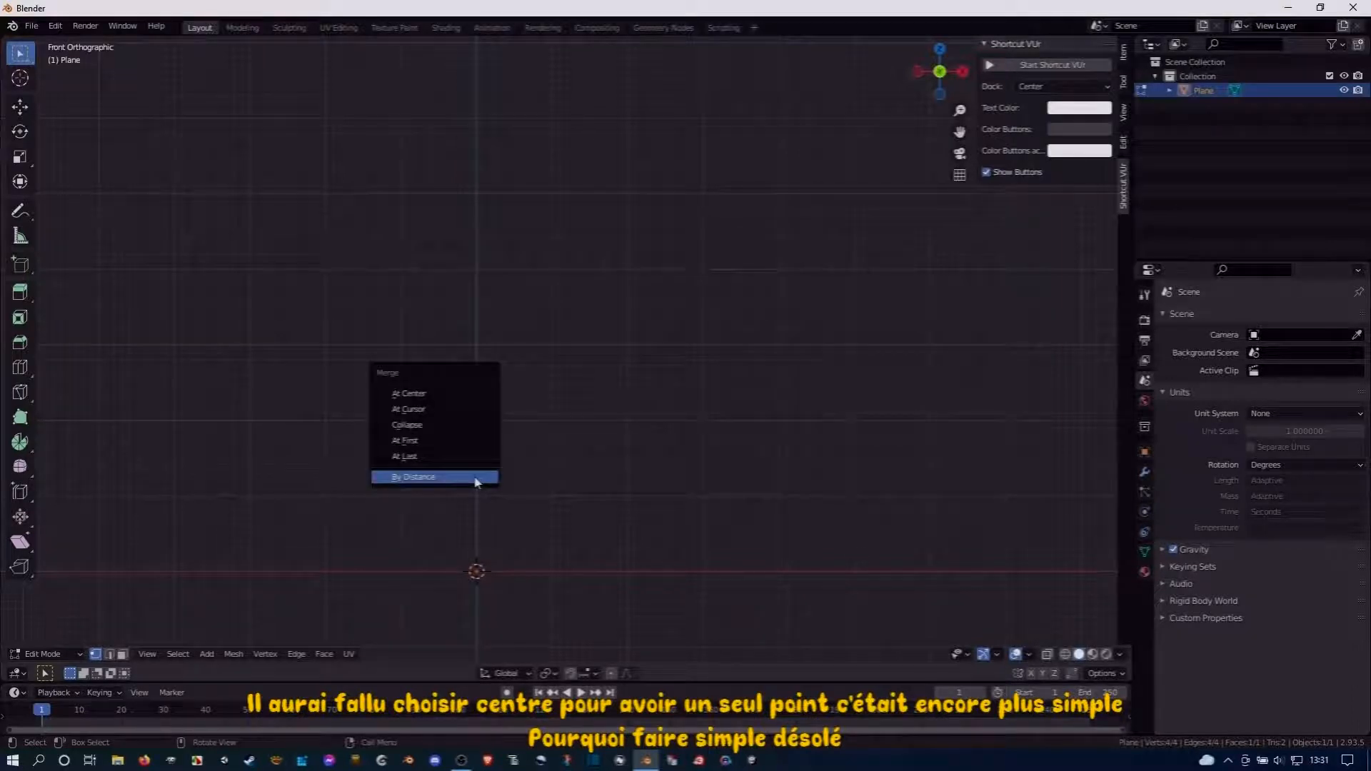
left_click(477, 483)
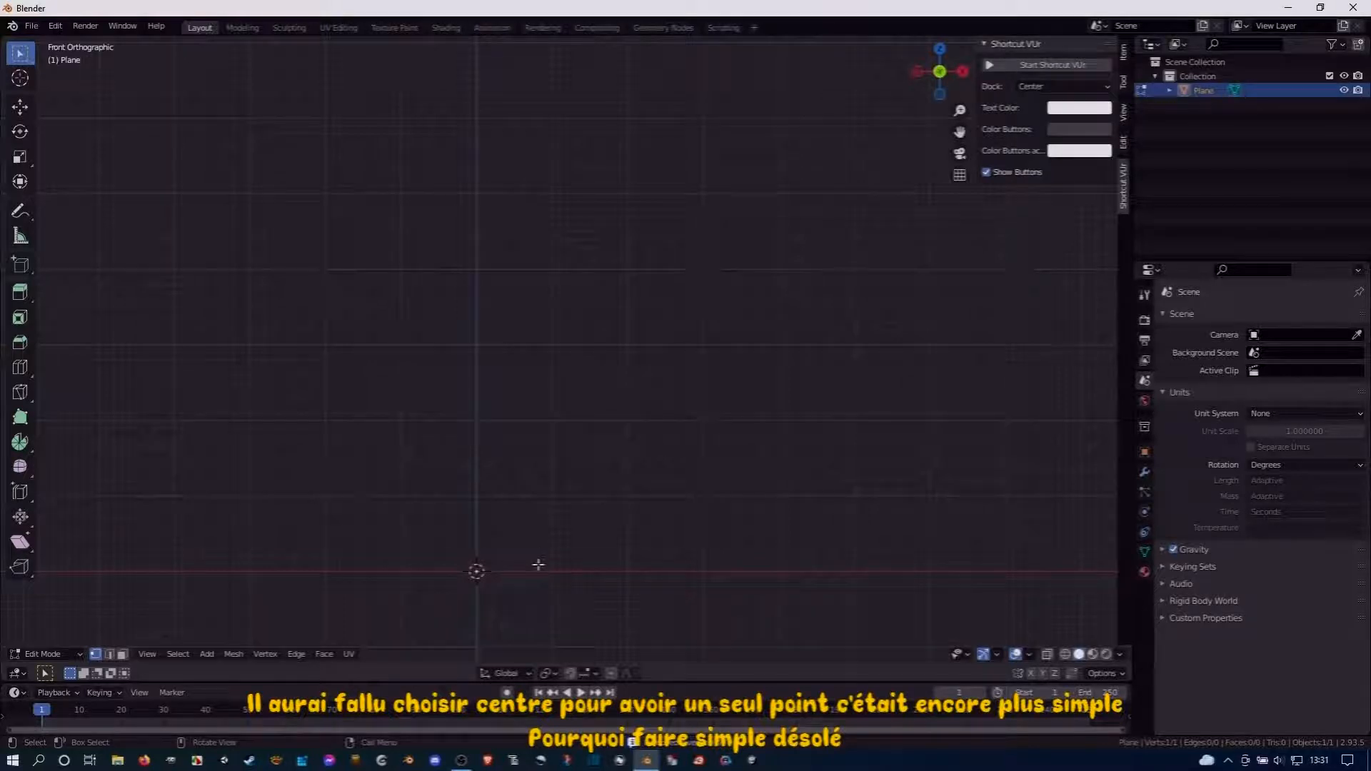
Extrude the single vertex about 0.53 along the positive X axis
middle_click_drag(517, 569, 529, 317, "shift")
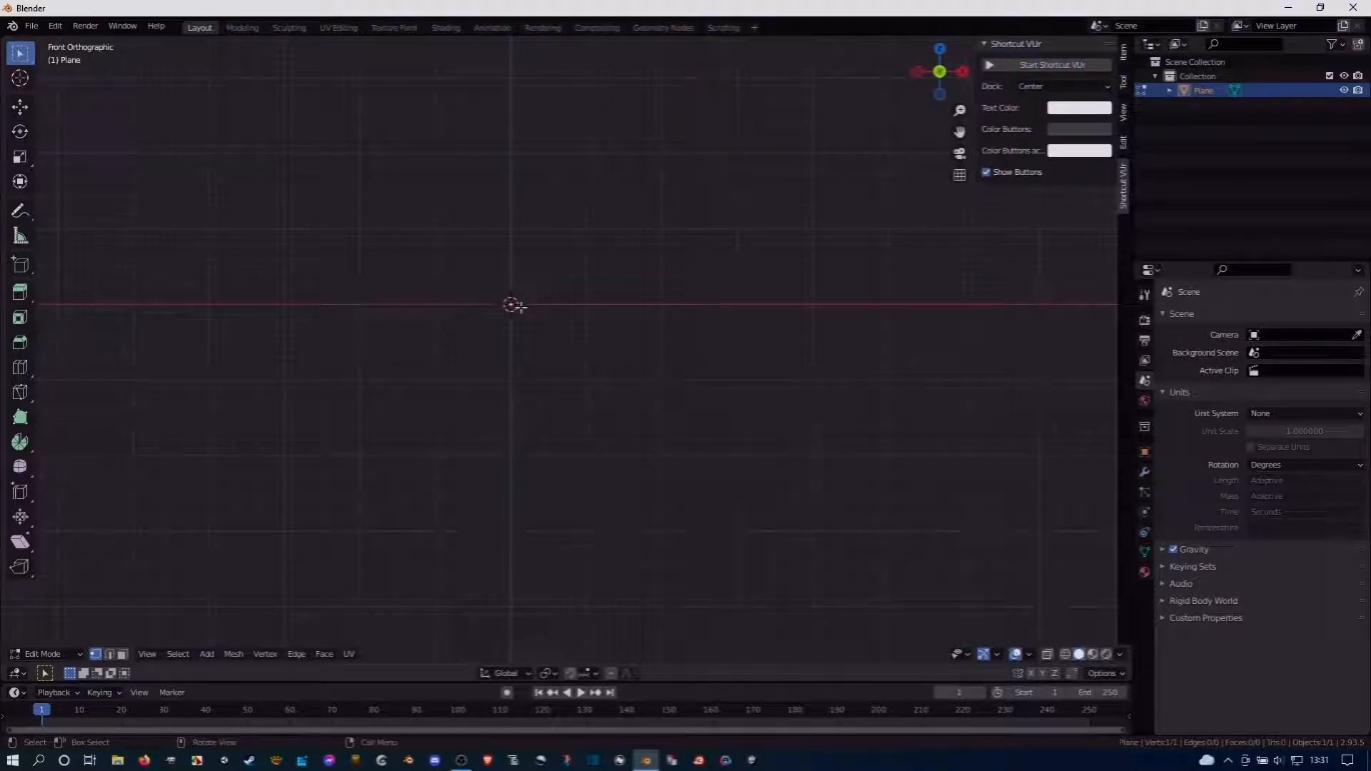
key("e")
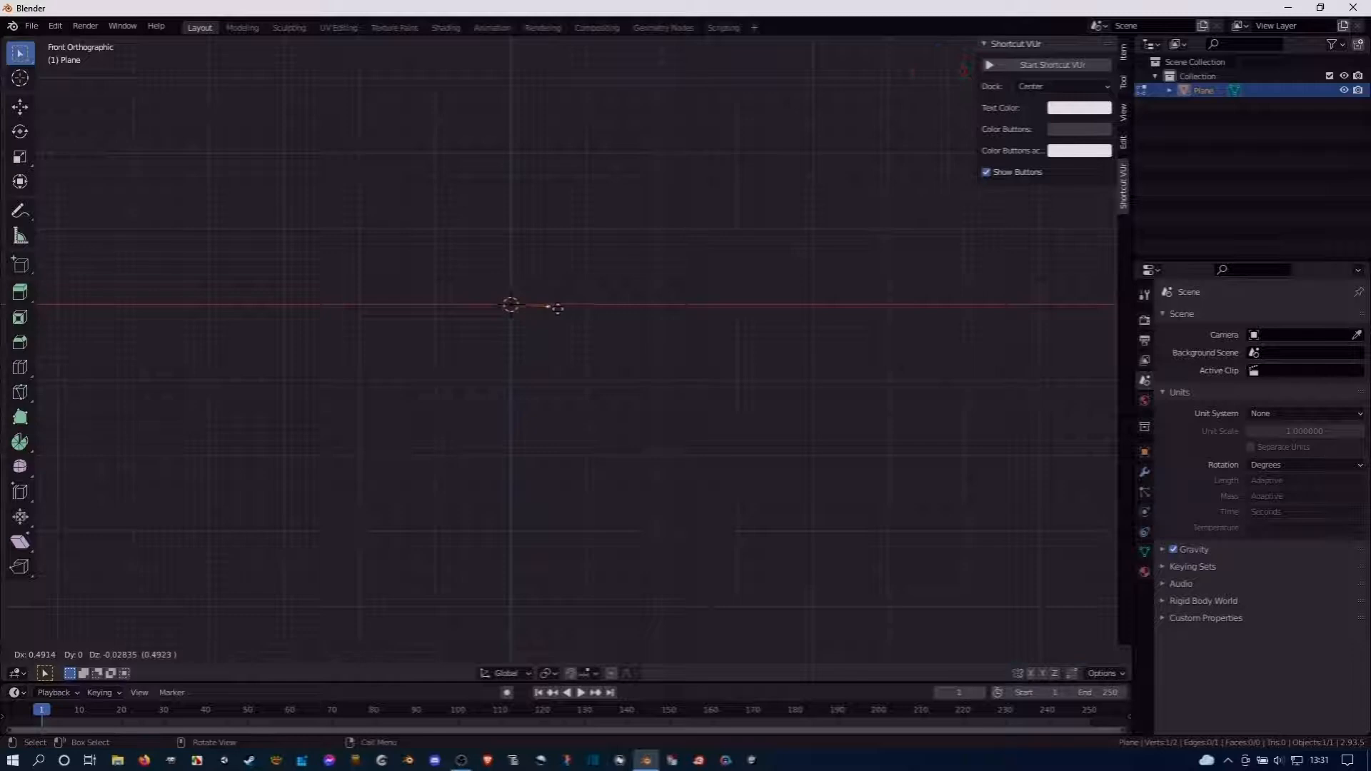
left_click(559, 306)
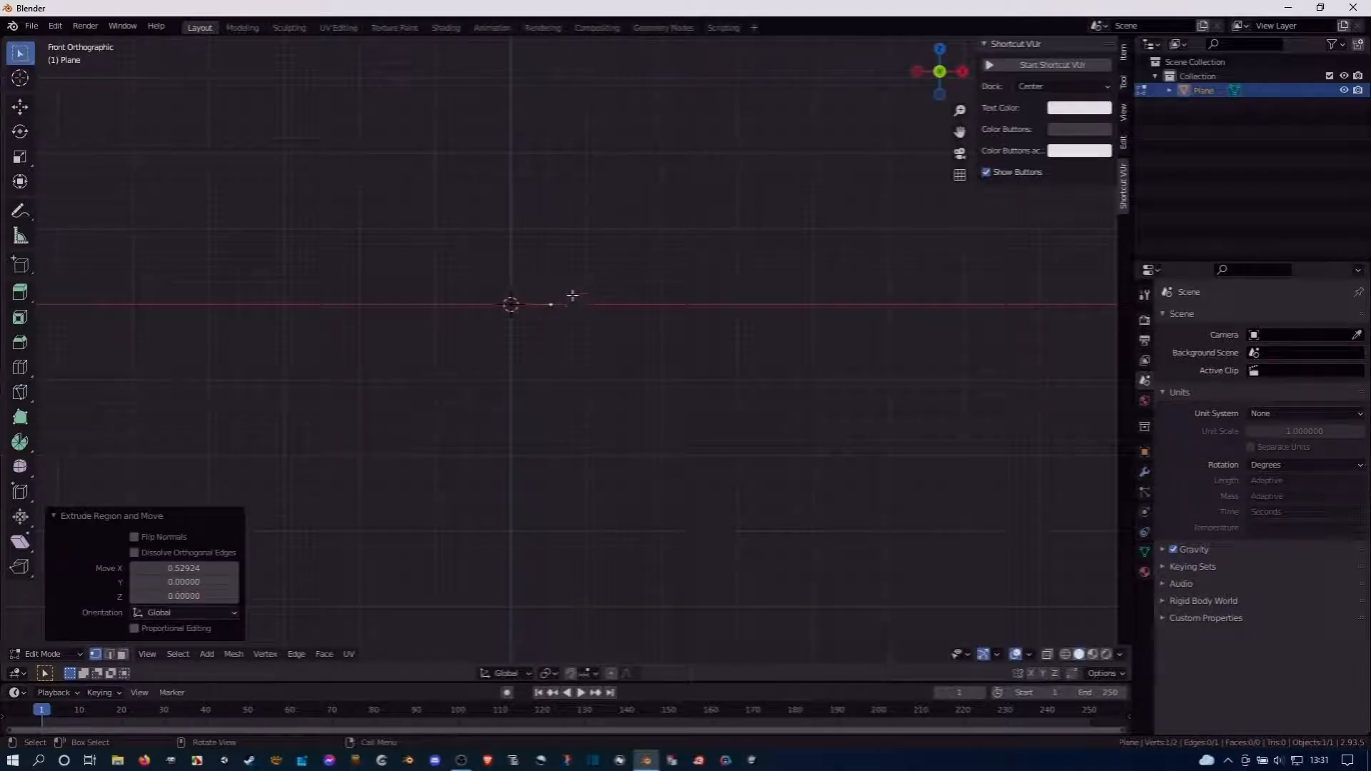
Extrude a chain of eight vertices upward from the end vertex, bulging outward and curving back toward the Z axis
key("ctrl")
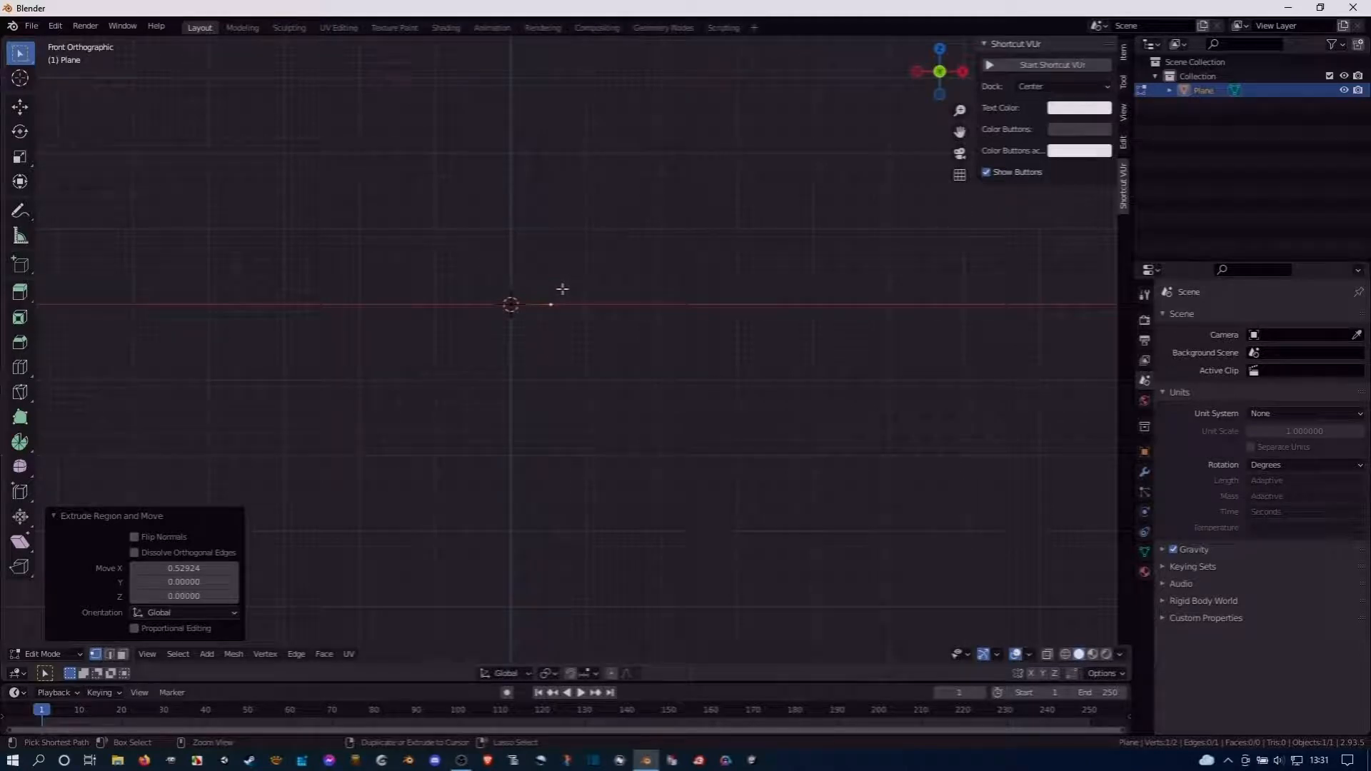
right_click(555, 289, "ctrl")
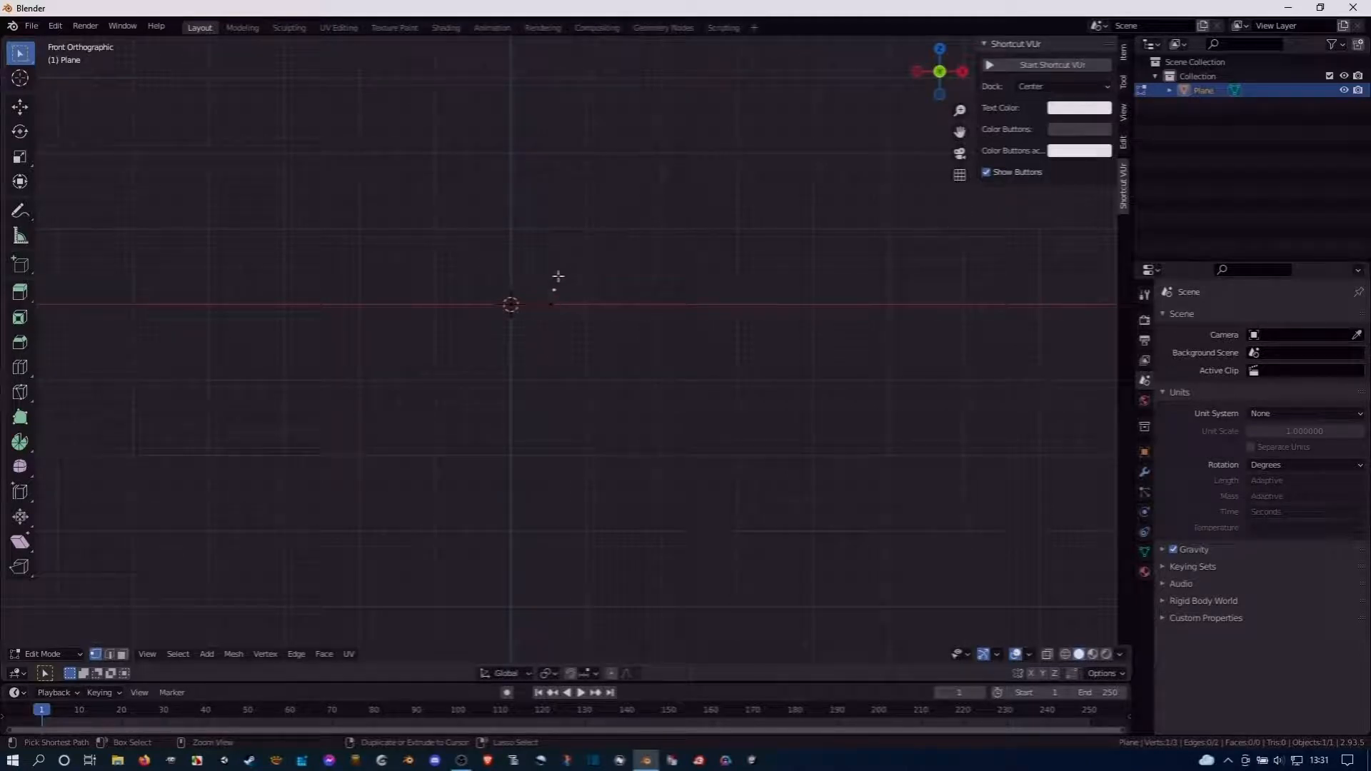
right_click(560, 265, "ctrl")
right_click(562, 252, "ctrl")
right_click(558, 244, "ctrl")
right_click(550, 234, "ctrl")
right_click(549, 229, "ctrl")
right_click(548, 230, "ctrl")
scroll(547, 229, "up", 5)
middle_click_drag(581, 160, 671, 389, "shift")
right_click(633, 283, "ctrl")
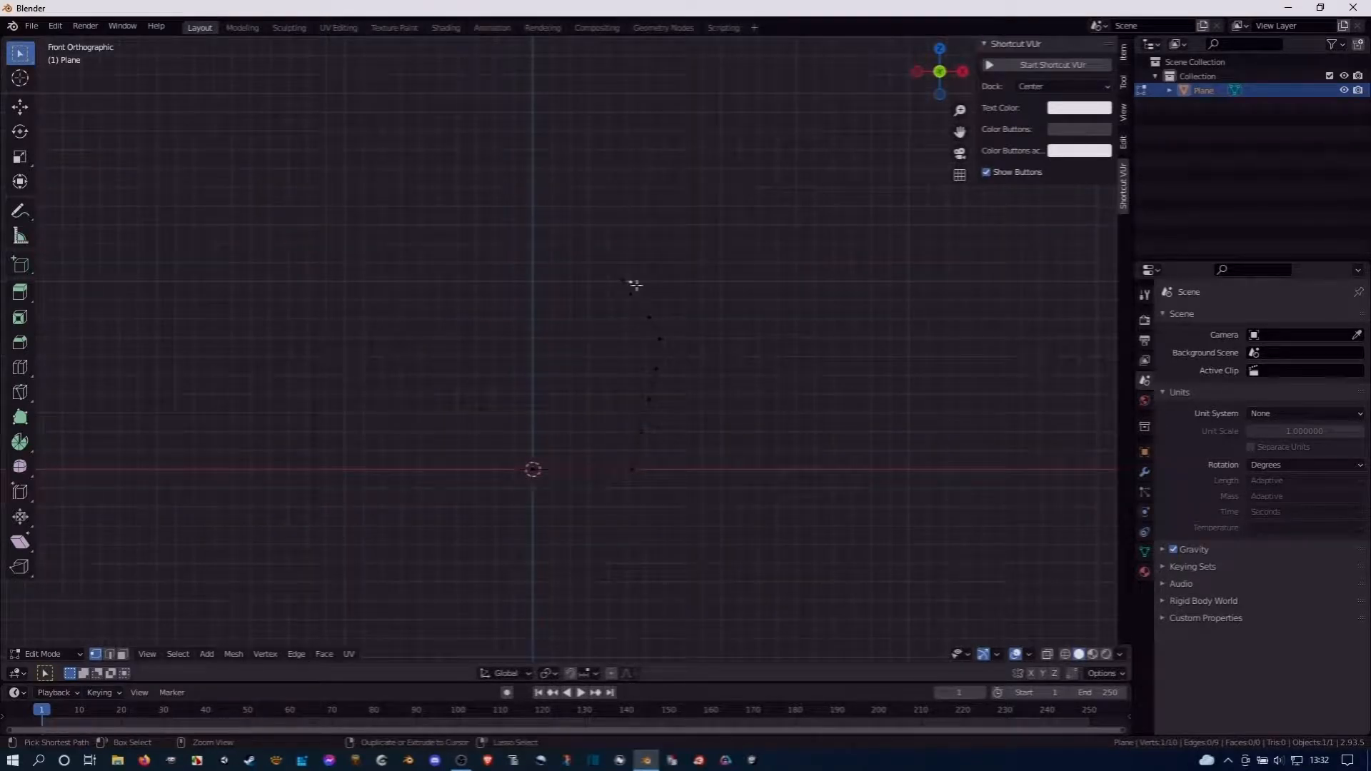
Delete the last vertex of the chain and the vertex at the origin
right_click(634, 283)
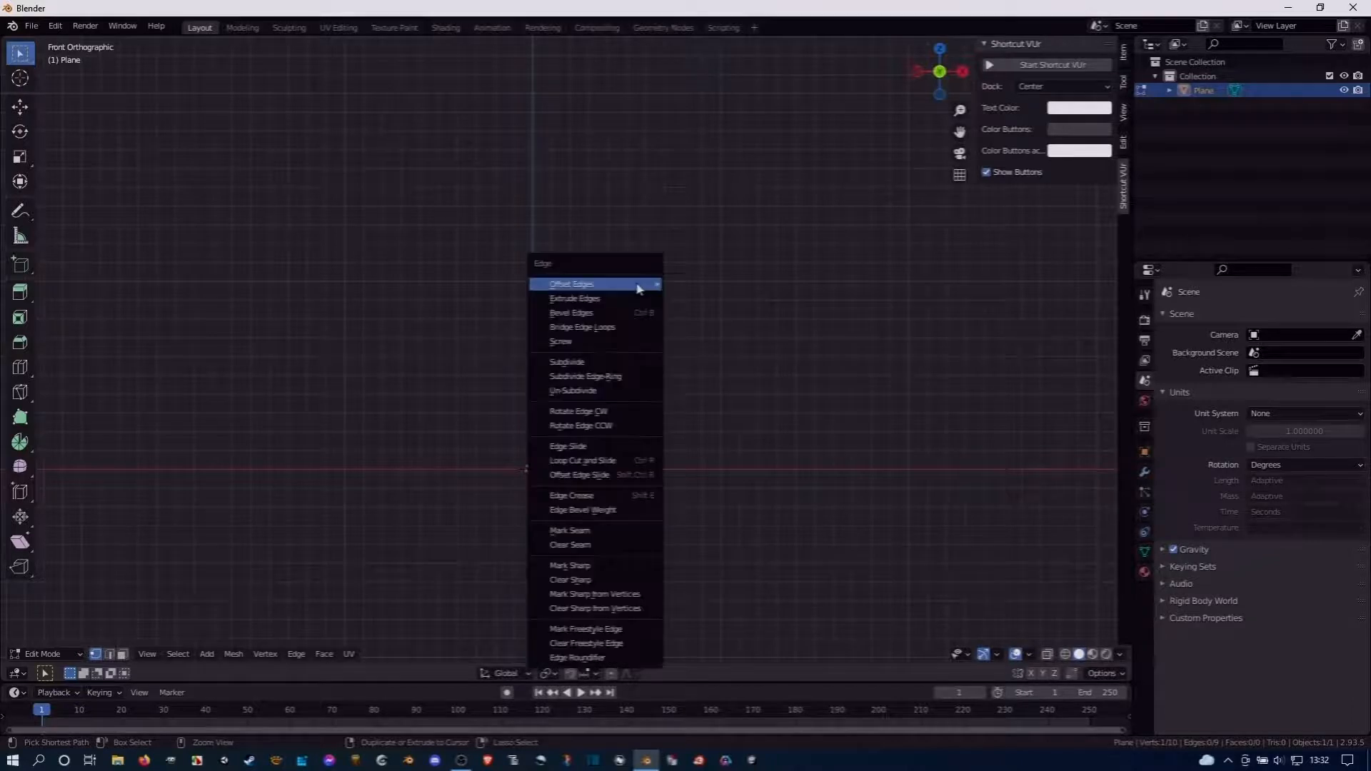
key("x")
left_click(687, 285)
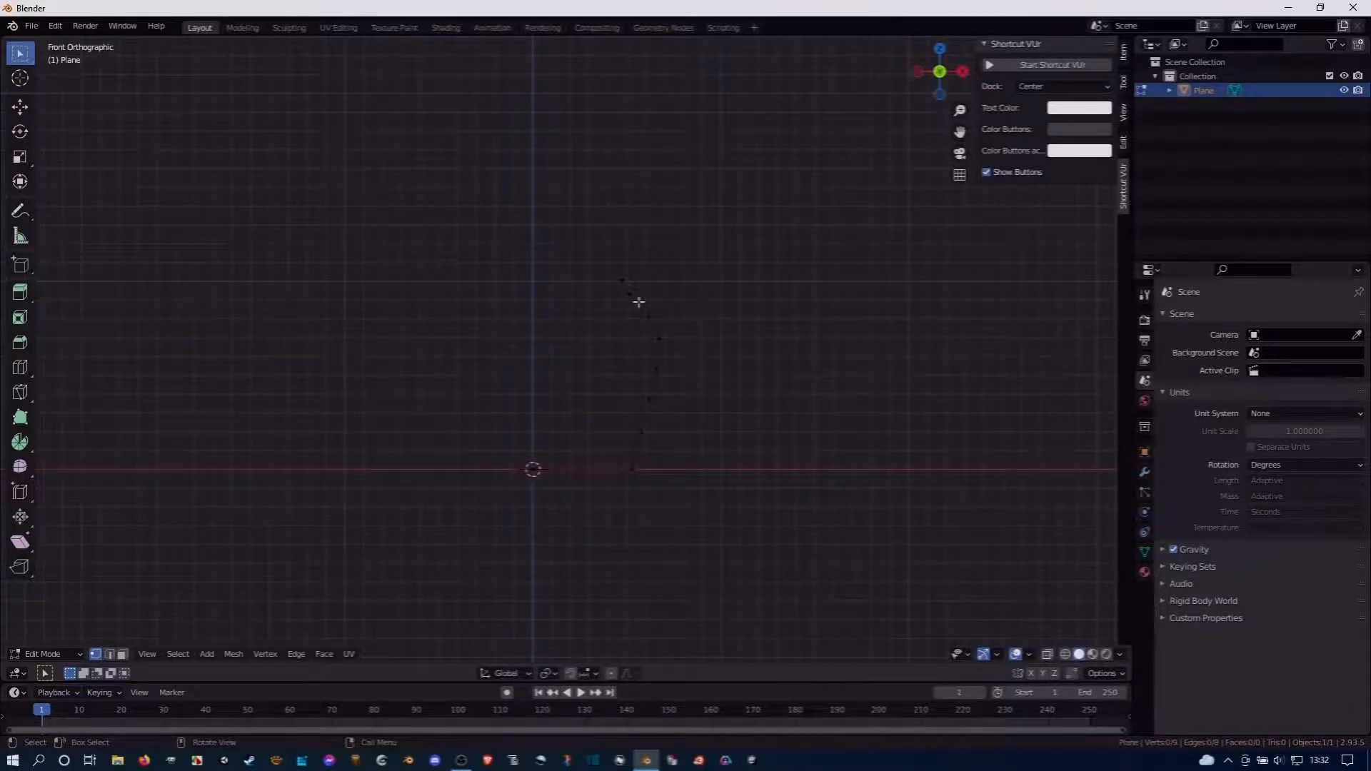
right_click(548, 474)
right_click(533, 471)
left_click(533, 472)
Subdivide the whole profile with one cut and smooth it with LoopTools Relax
key("a")
right_click(646, 423)
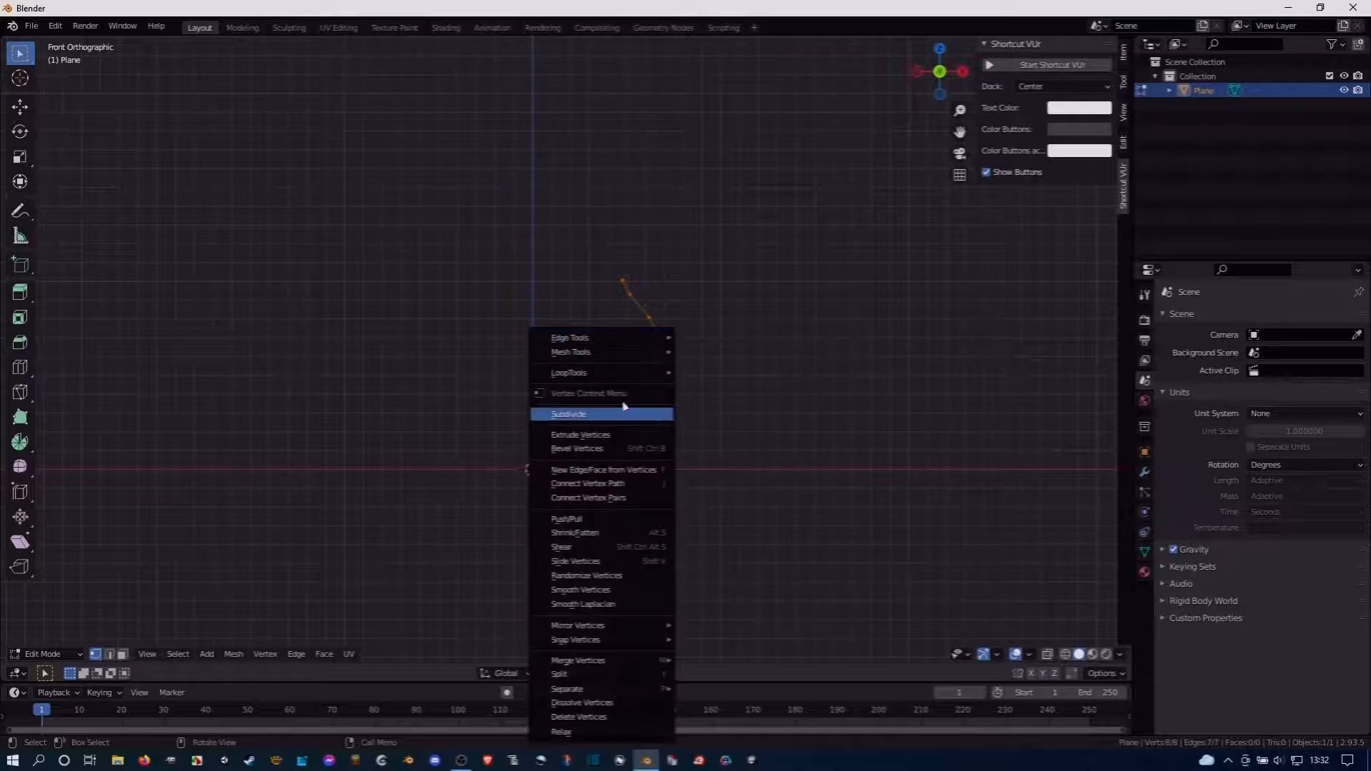
left_click(617, 417)
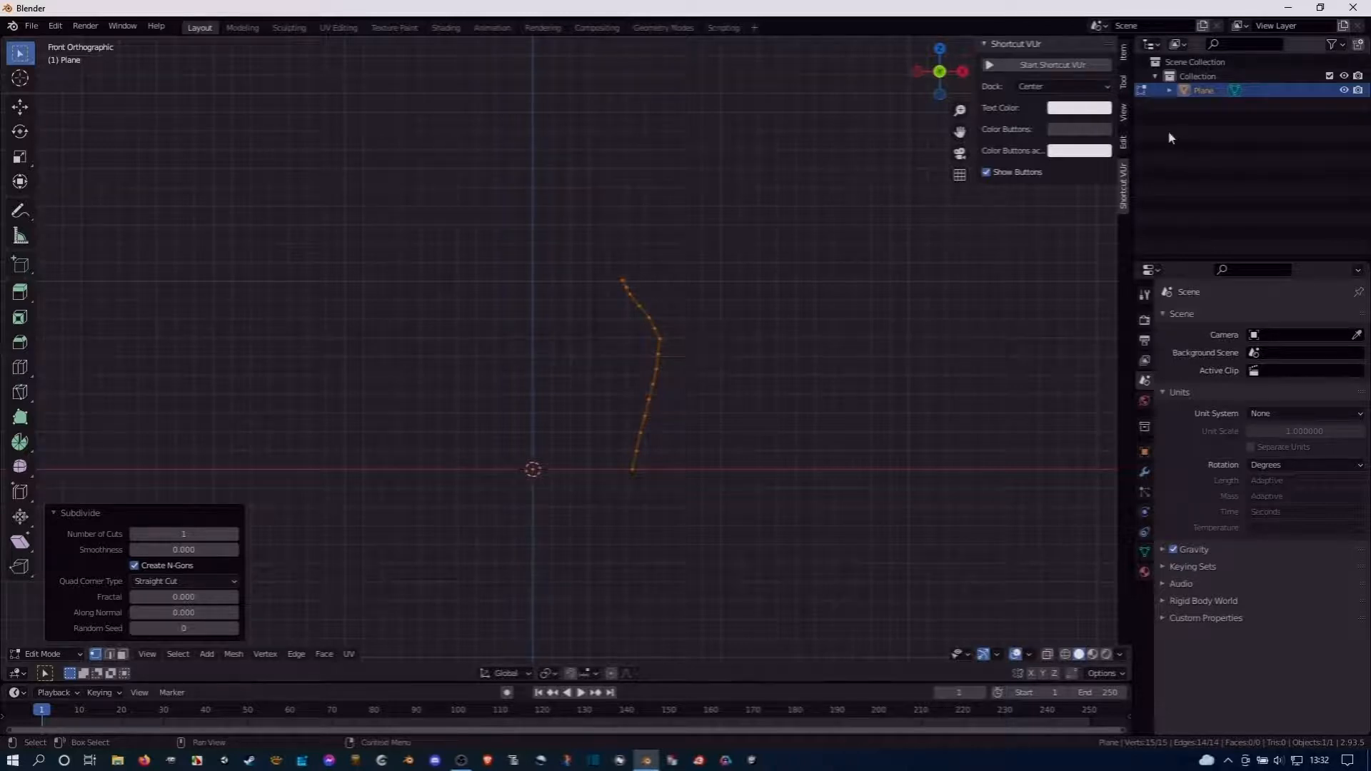
left_click(1125, 142)
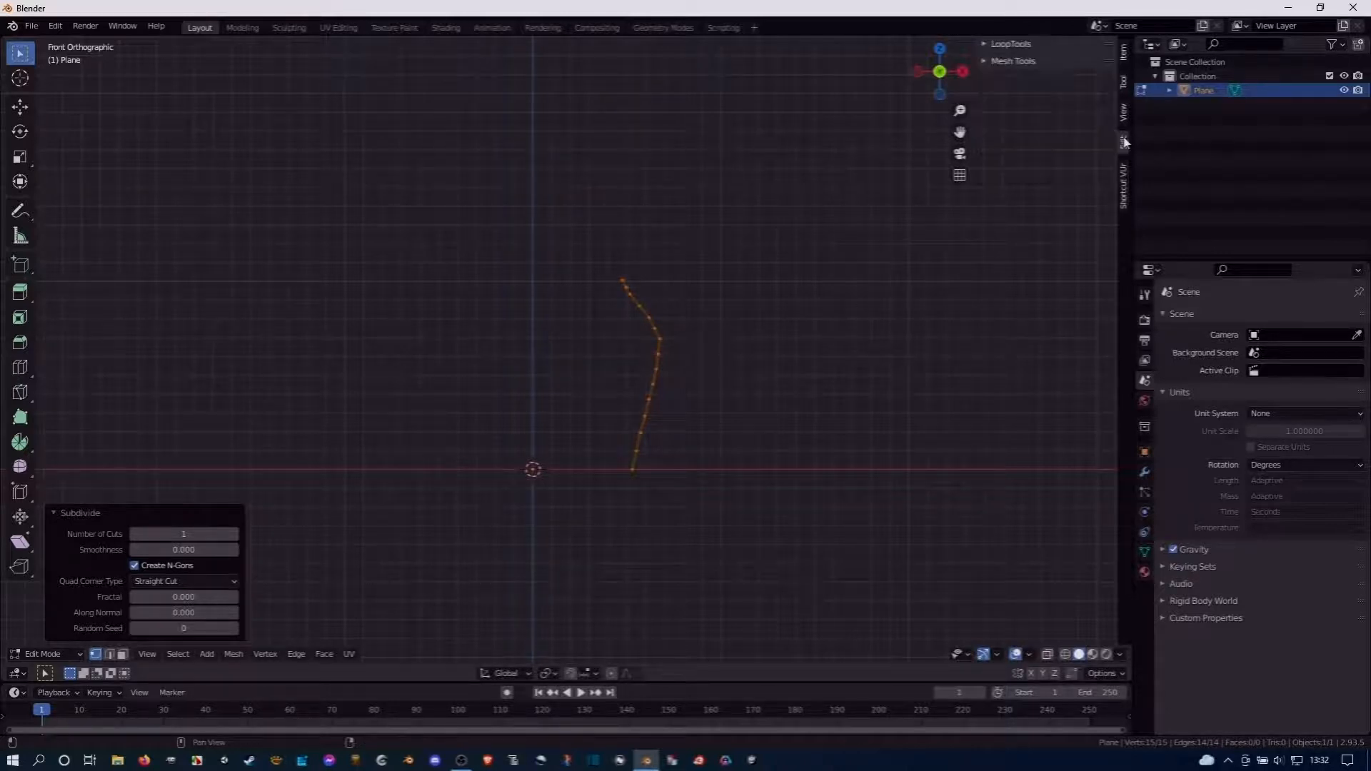
left_click(987, 45)
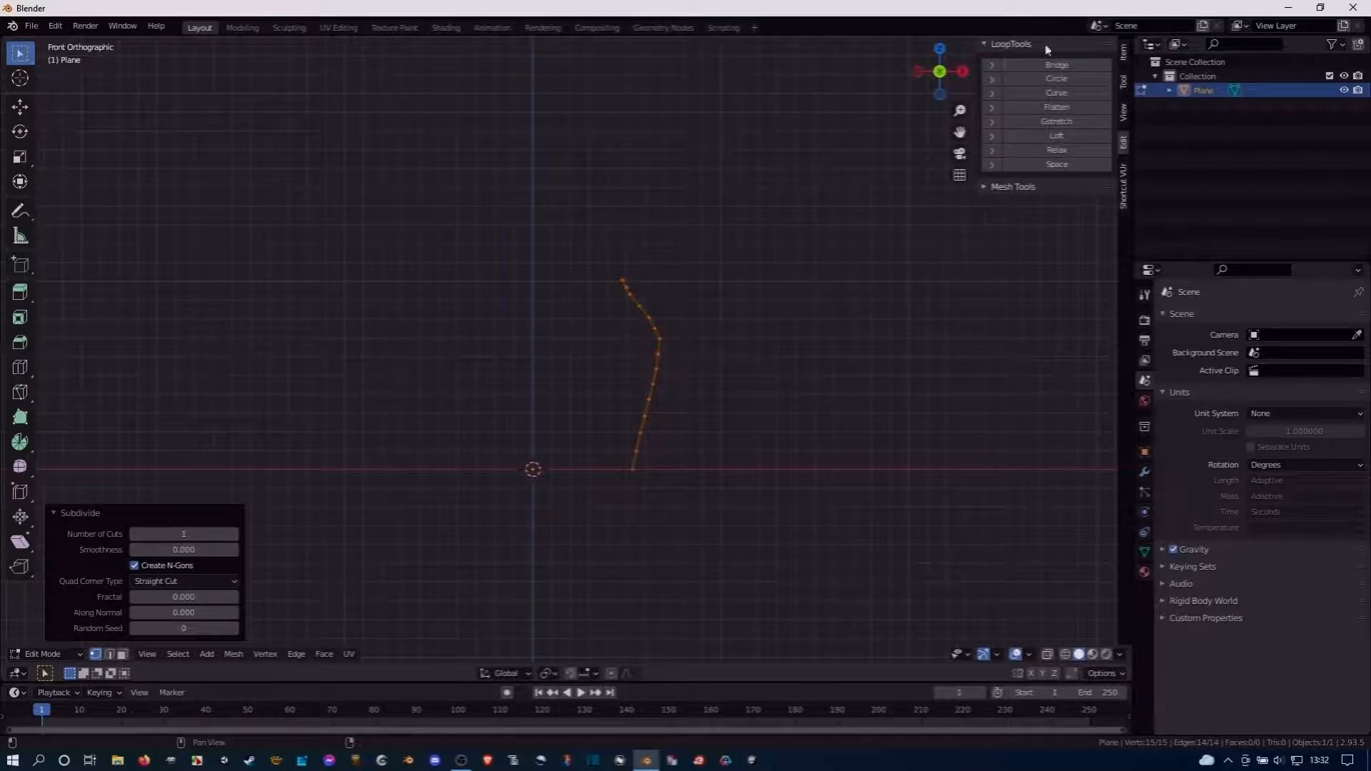
left_click(1059, 150)
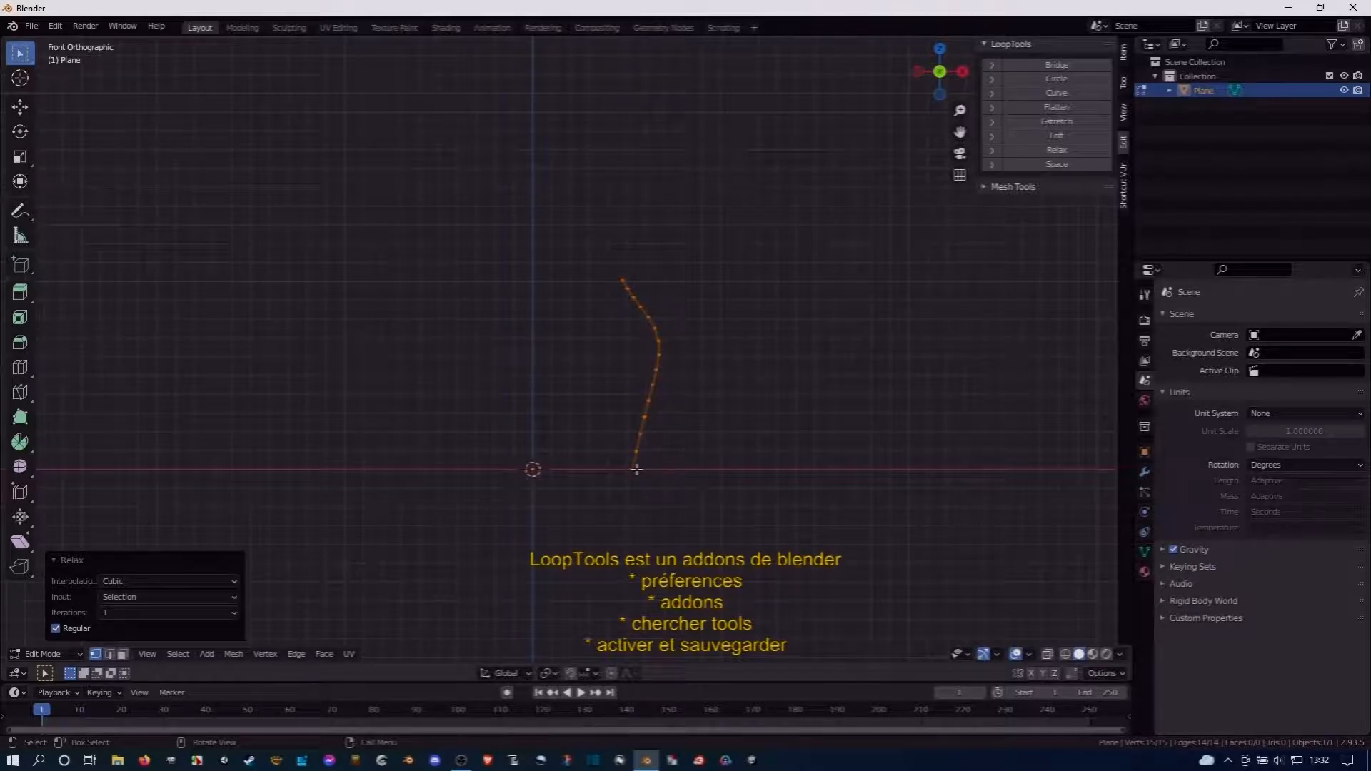
Move the whole profile about -0.338 along X and about -0.186 along Z
key("g")
key("x")
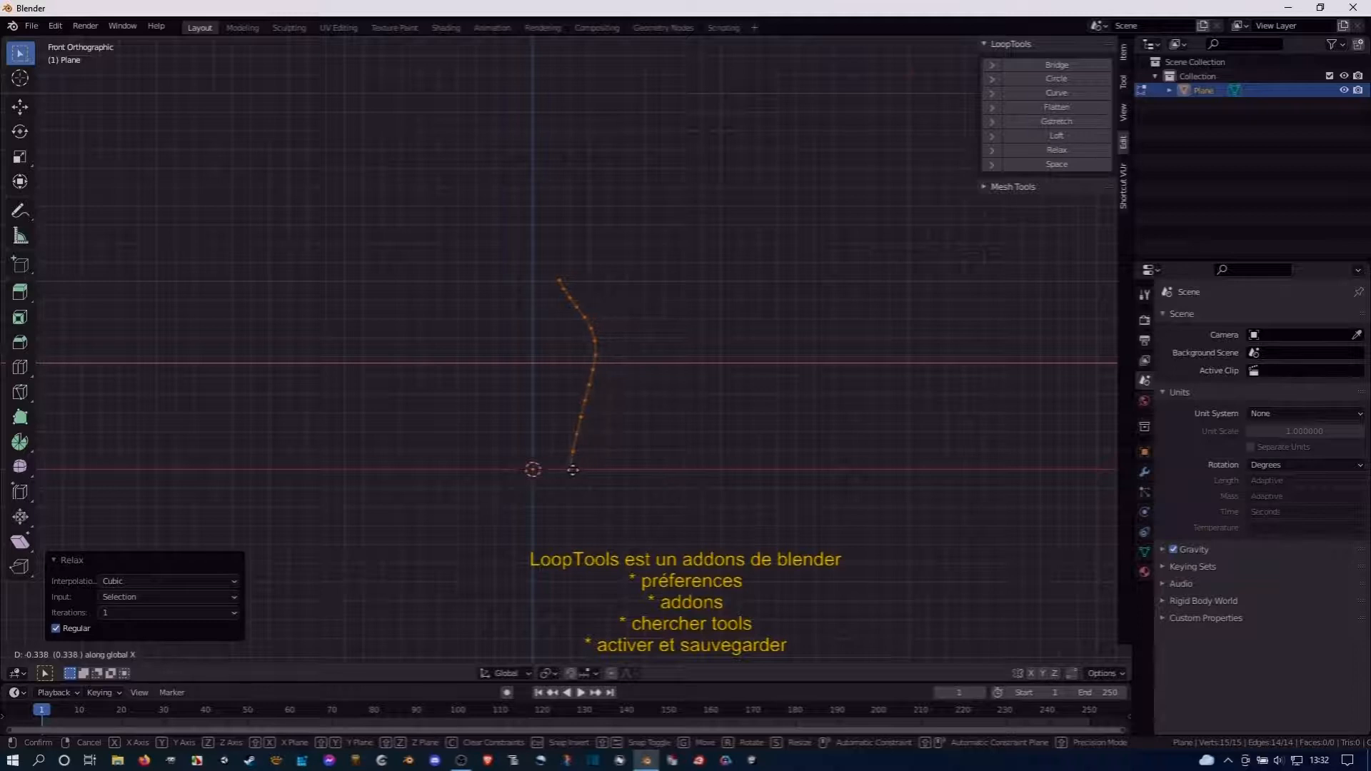
left_click(572, 469)
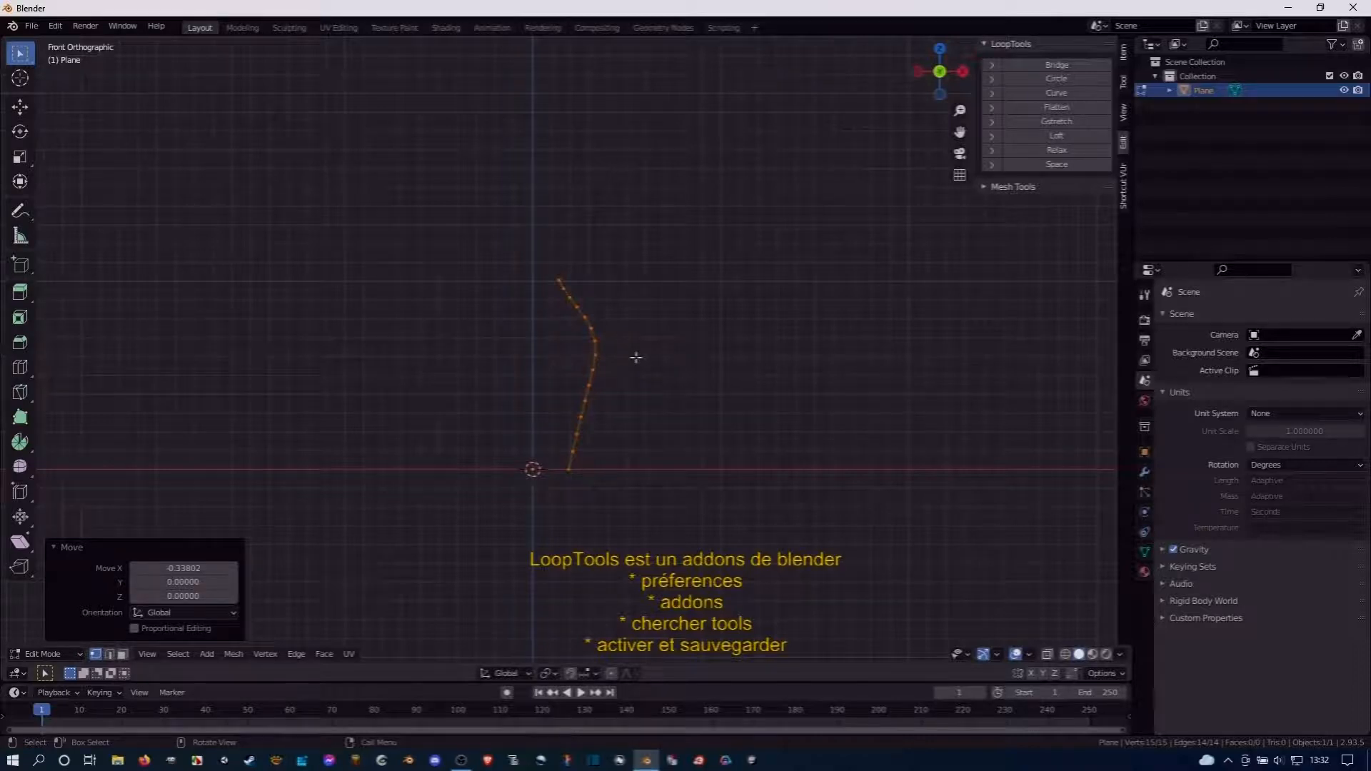
key("g")
key("y")
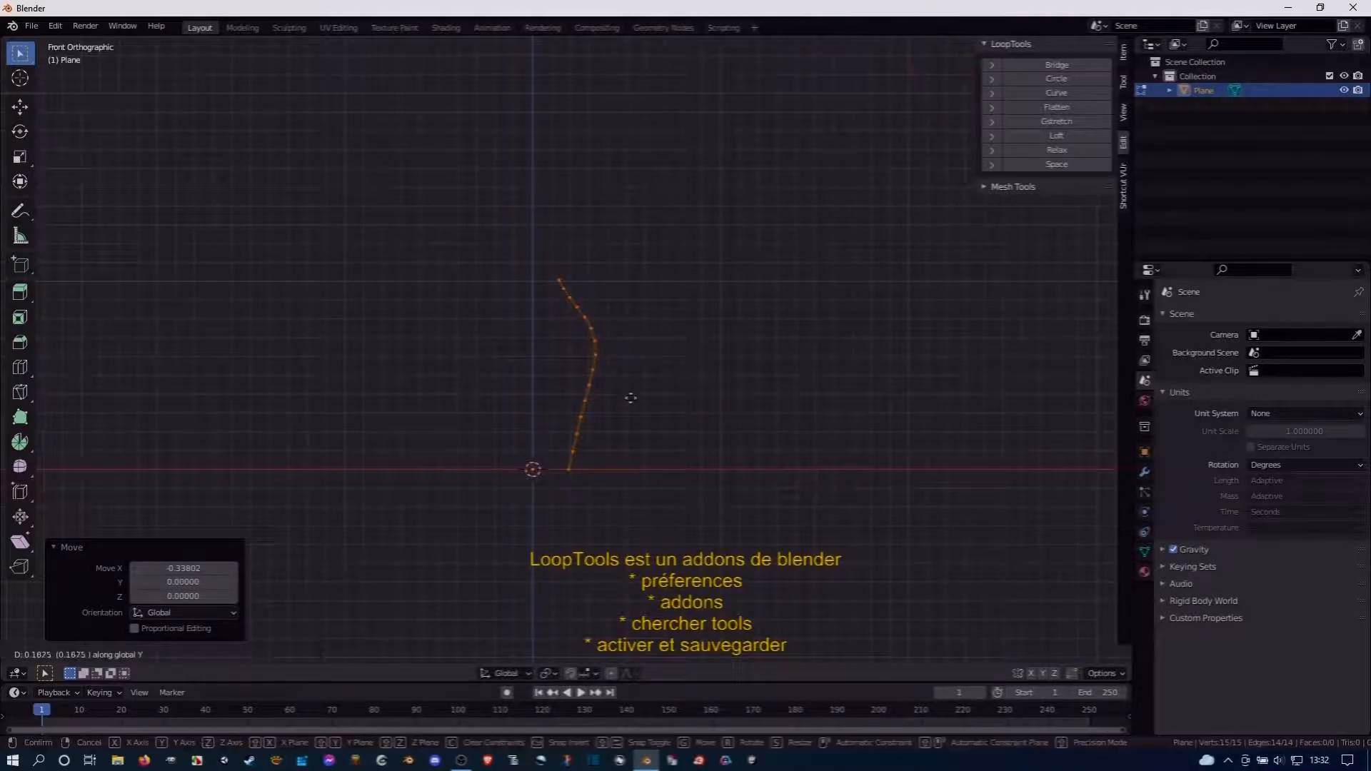
key("z")
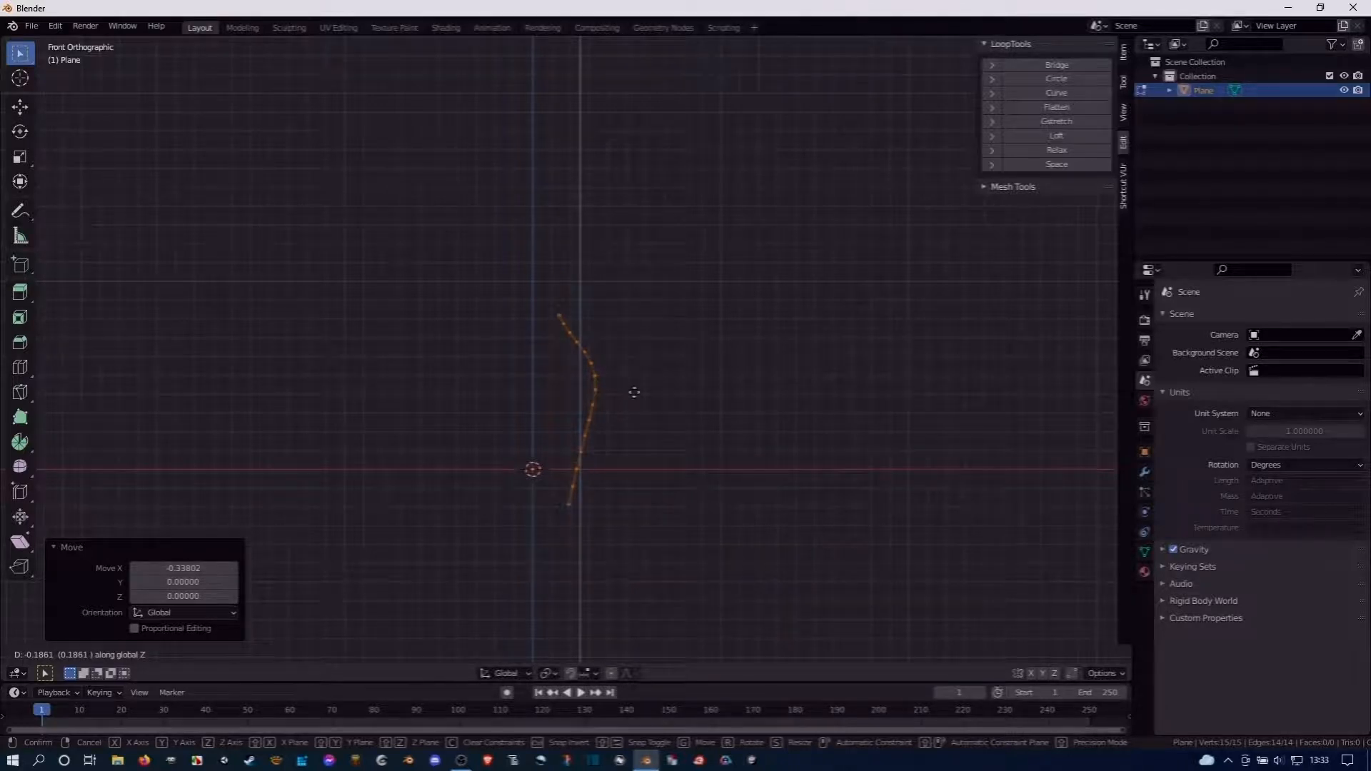
left_click(635, 392)
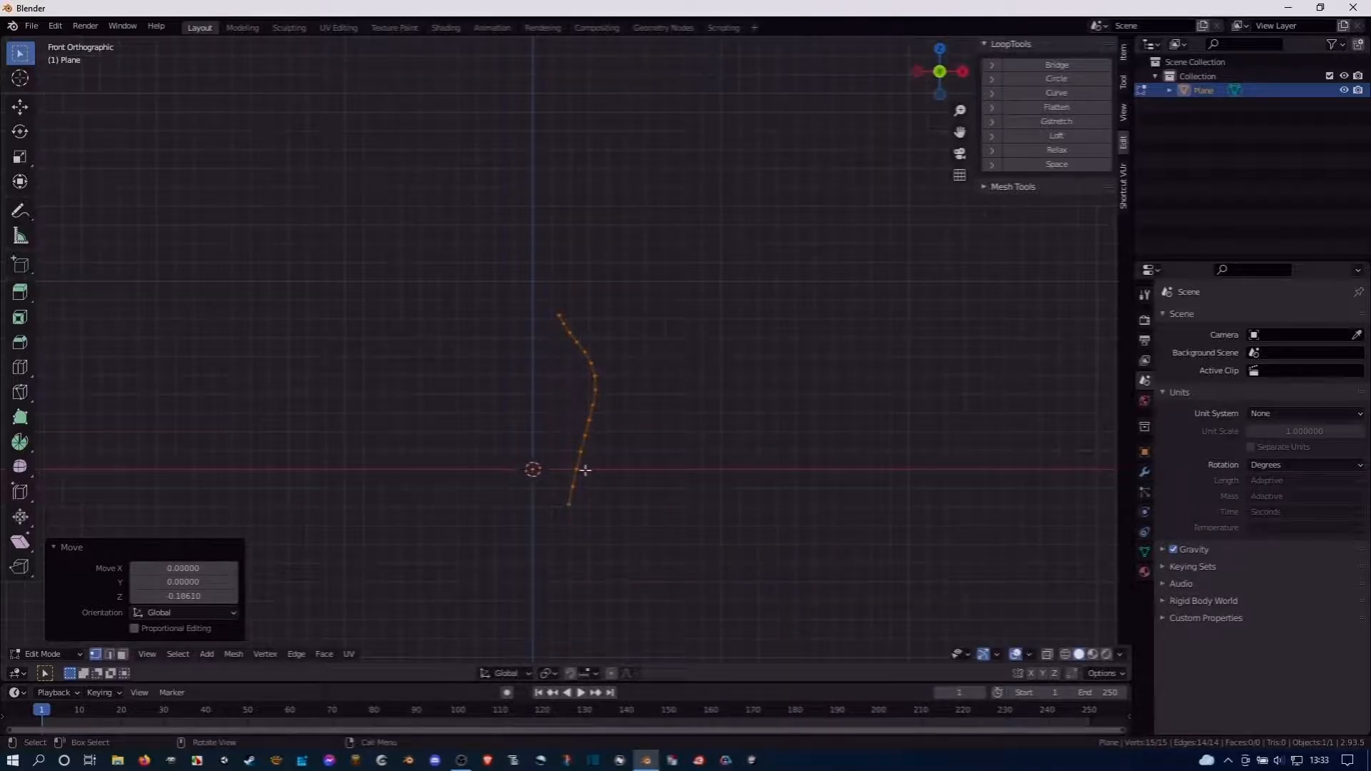
Delete the two lowest vertices of the profile, below the X axis
left_click(575, 492)
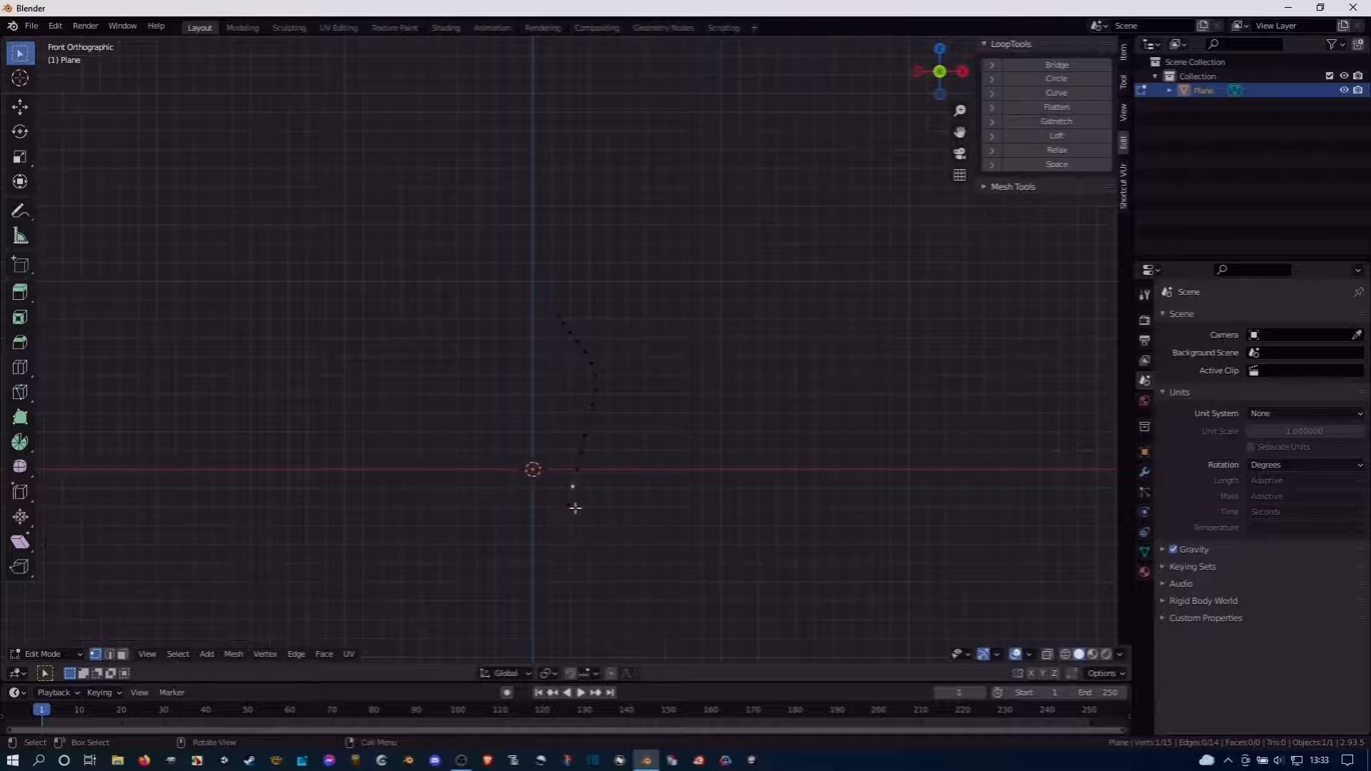
left_click(569, 506, "shift")
key("x")
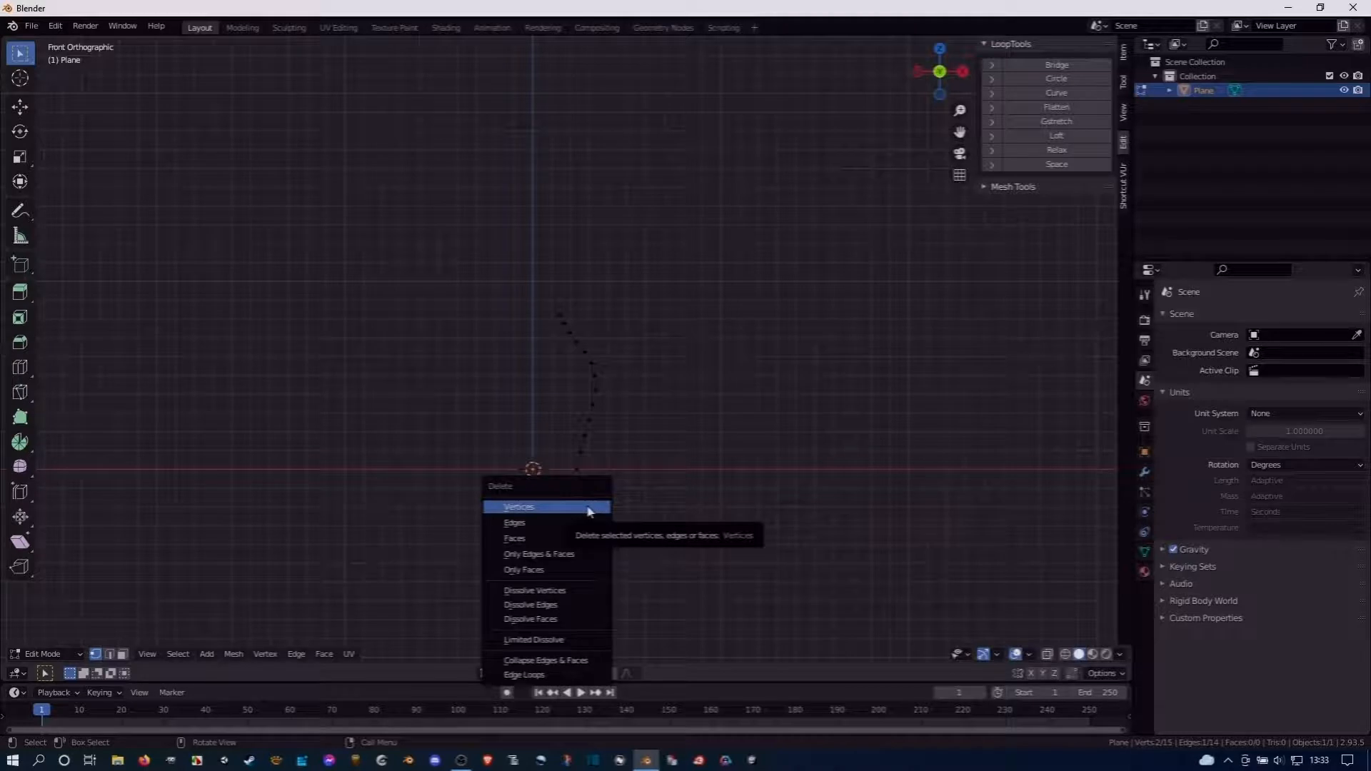
left_click(589, 508)
Set the Z coordinate of the profile's bottom vertex to 0
left_click(576, 469)
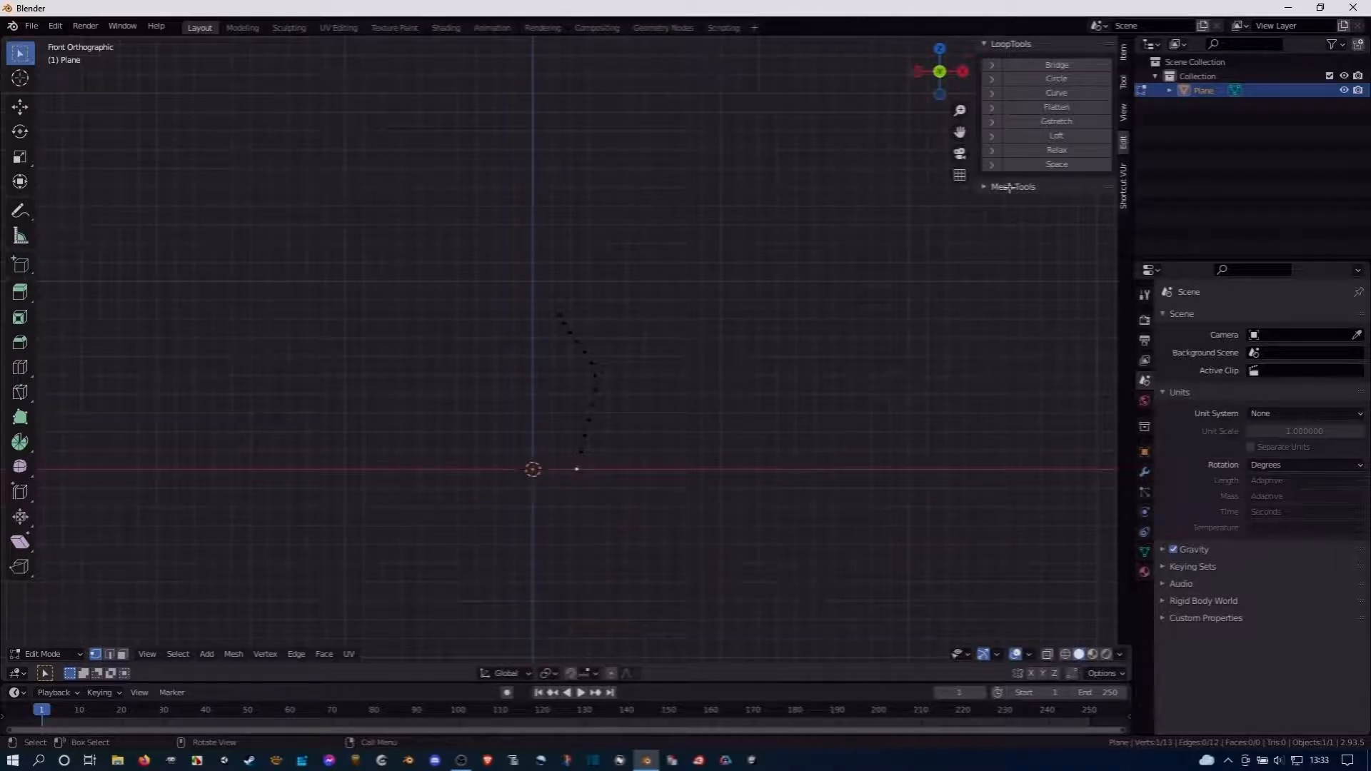
left_click(1124, 53)
left_click(1054, 107)
type("0")
key("Return")
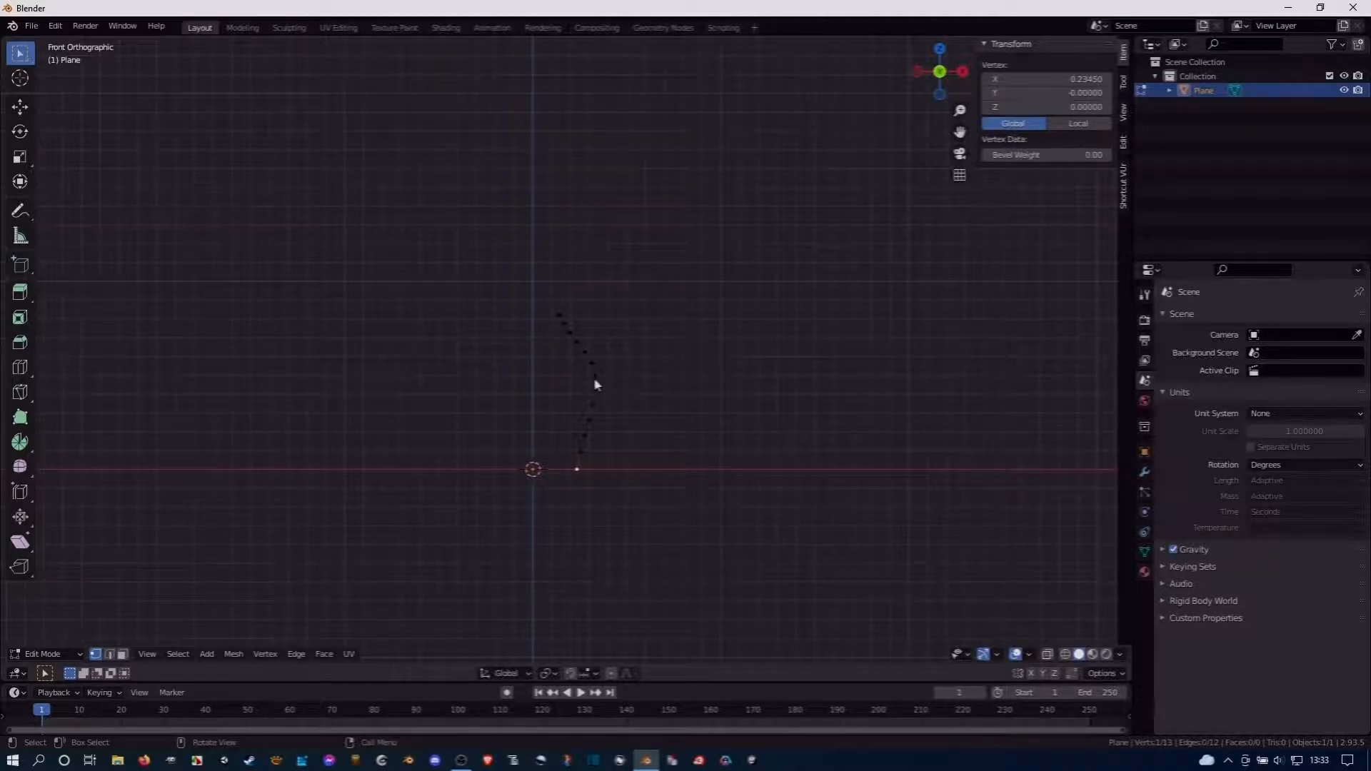
Select the whole profile, view it from the top, and set the transform pivot point to 3D Cursor
key("a")
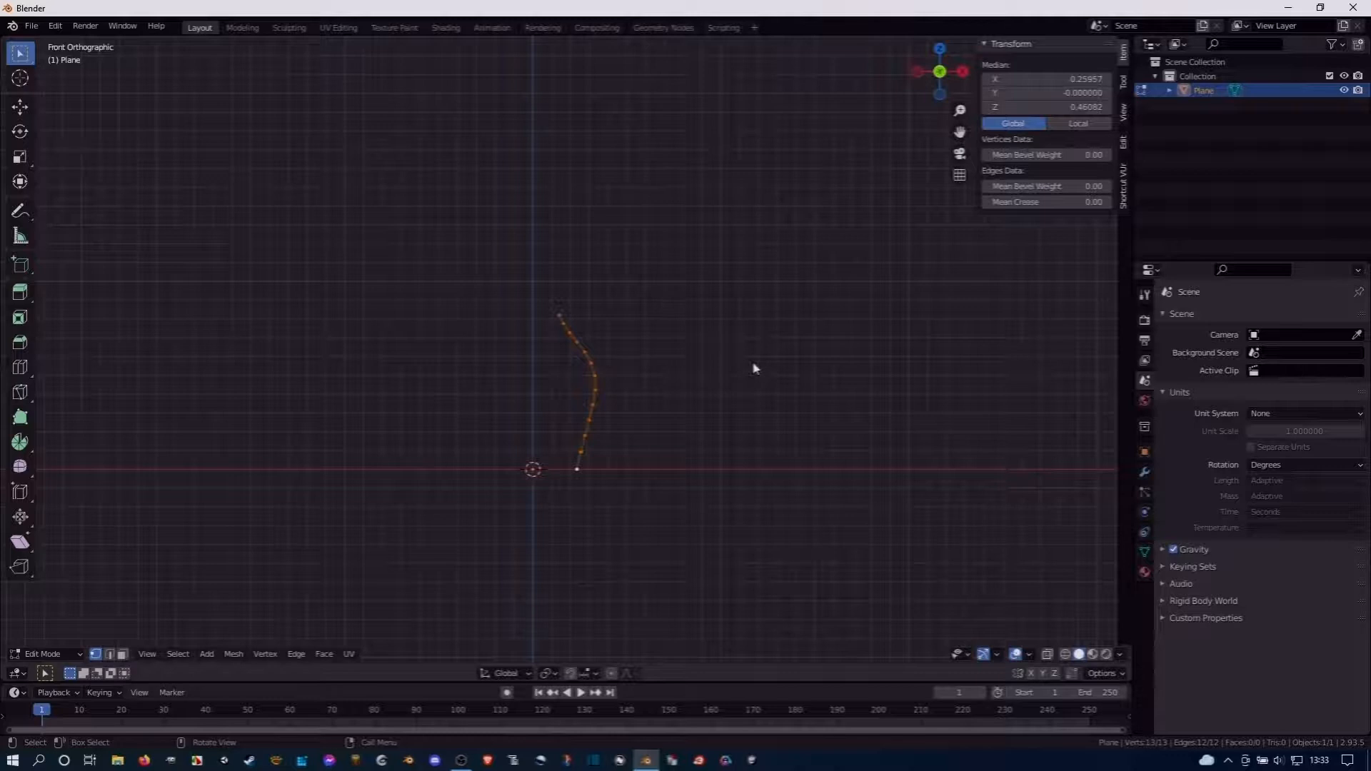
key("KP_7")
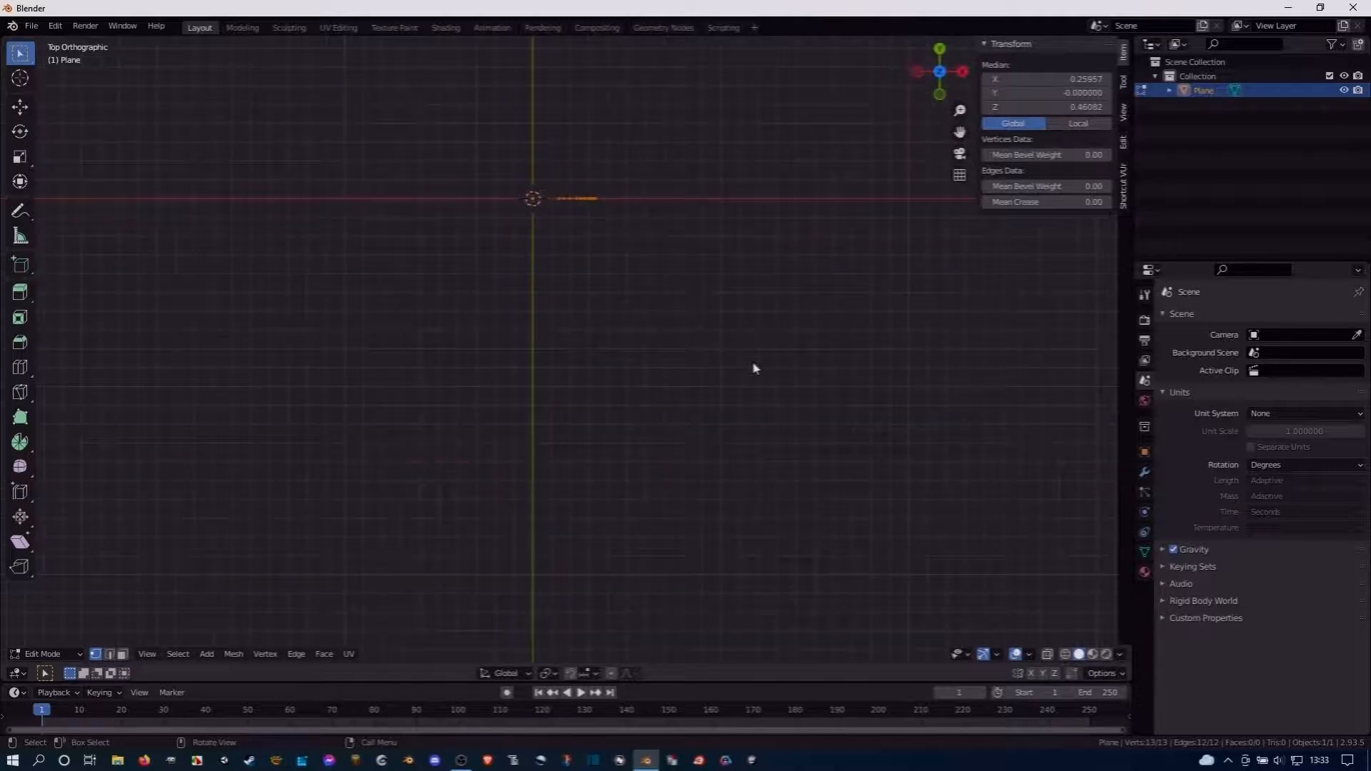
key("KP_Decimal")
middle_click_drag(508, 379, 725, 367, "shift")
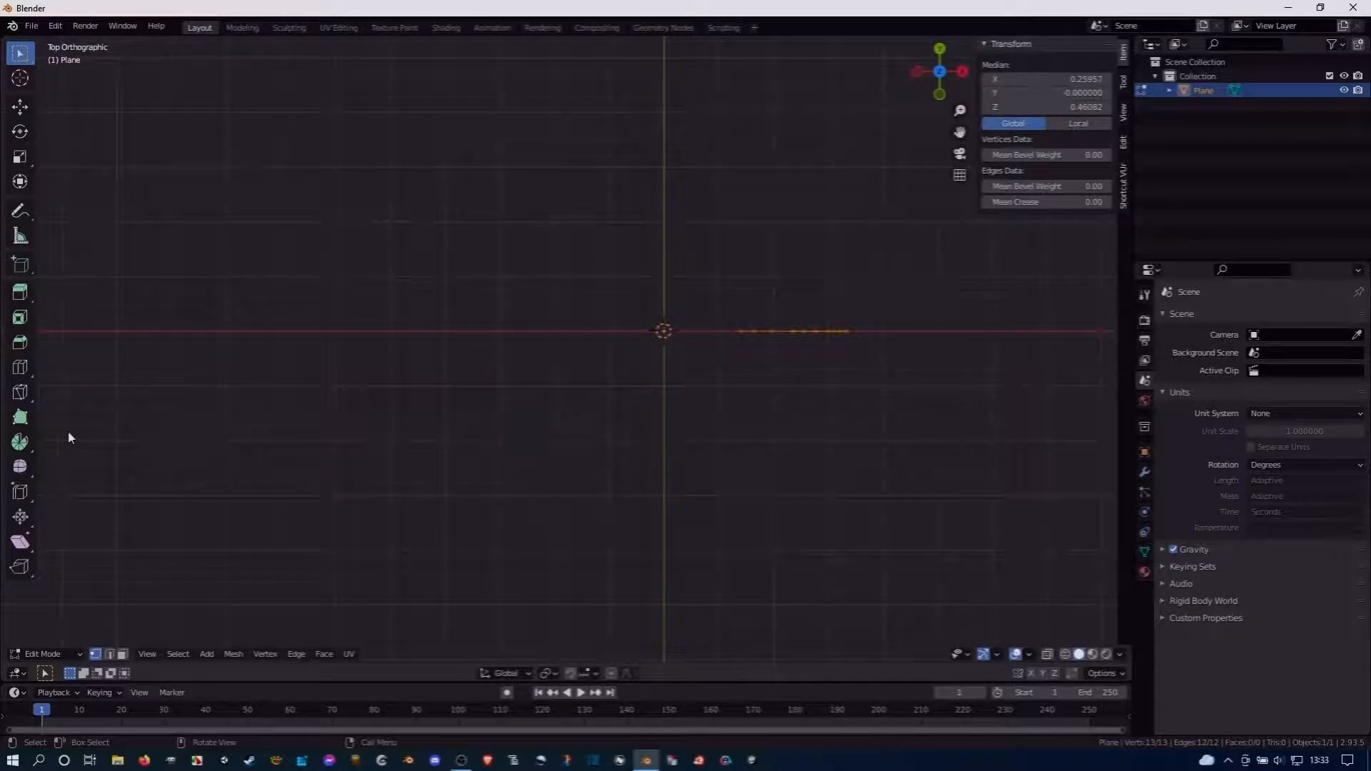
left_click(20, 442)
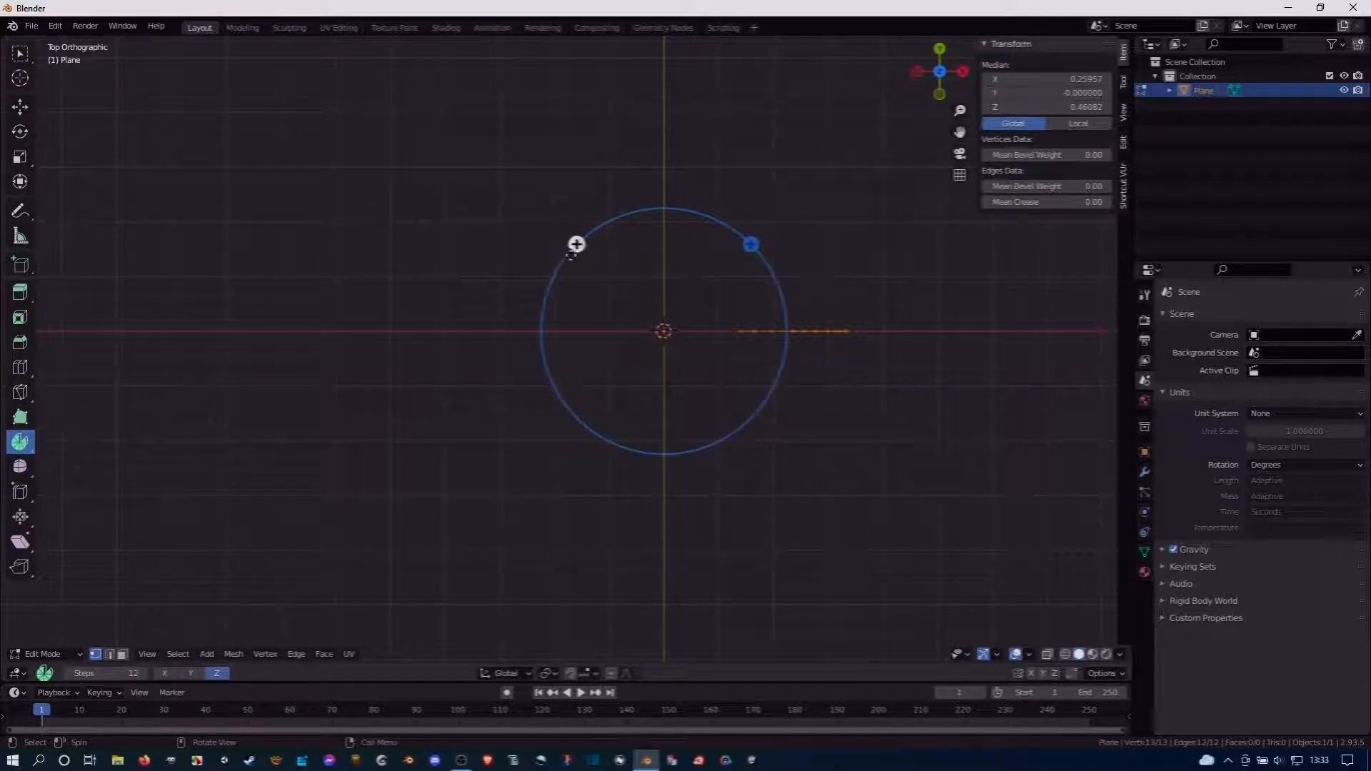
key("w")
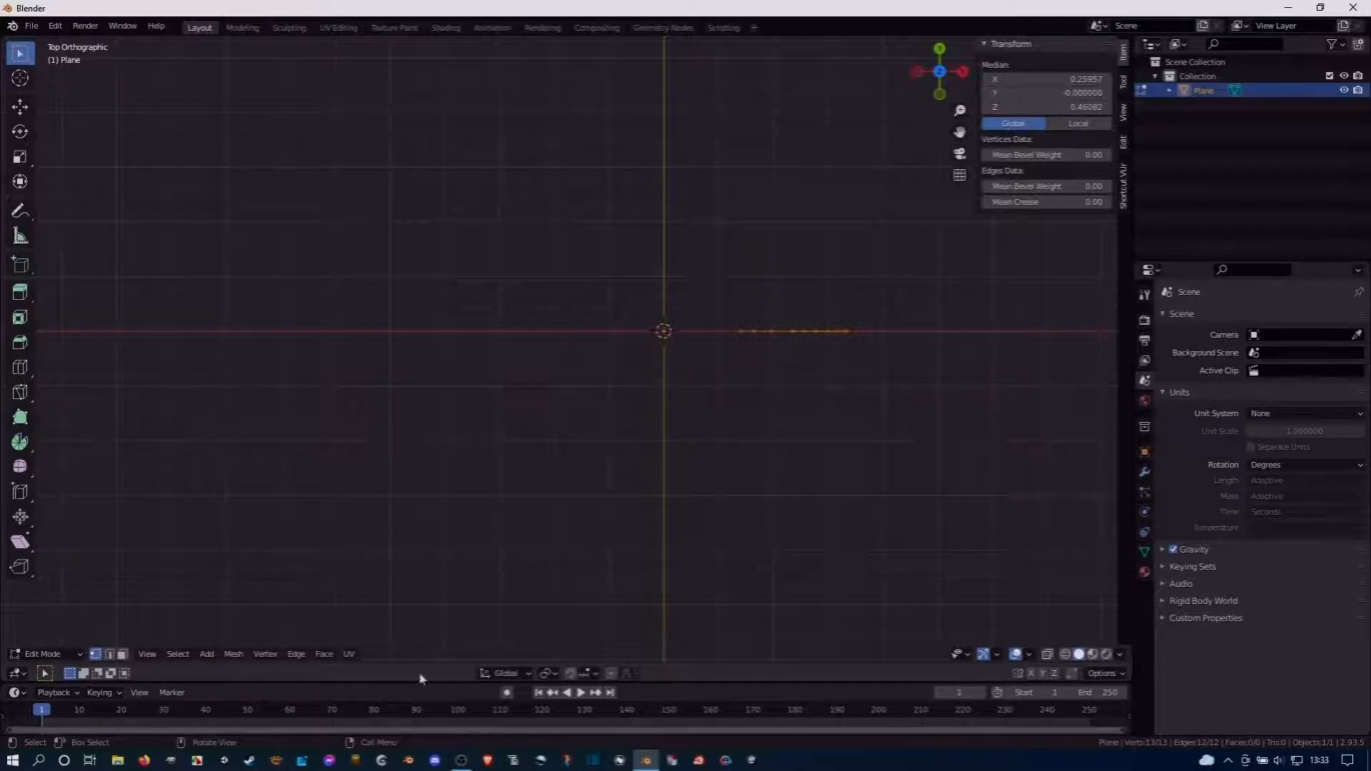
left_click(548, 674)
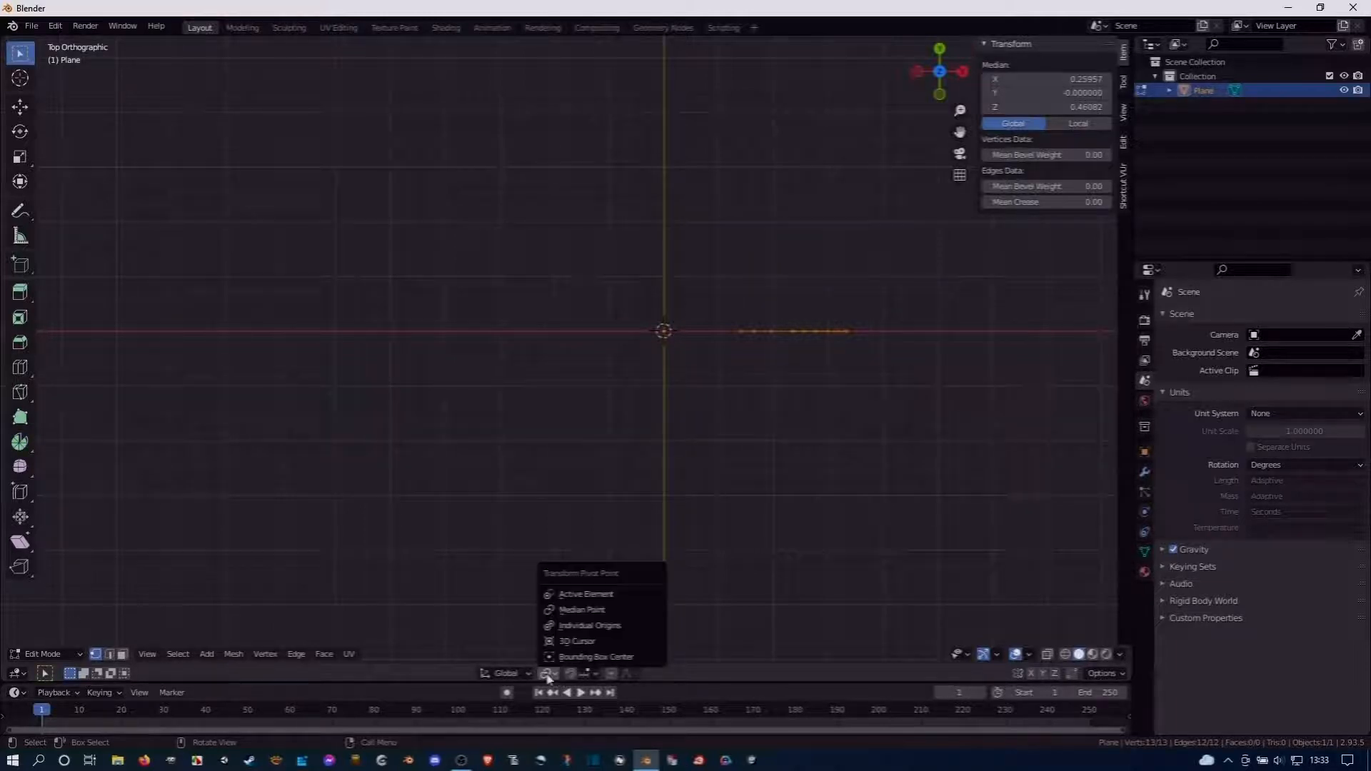
left_click(575, 641)
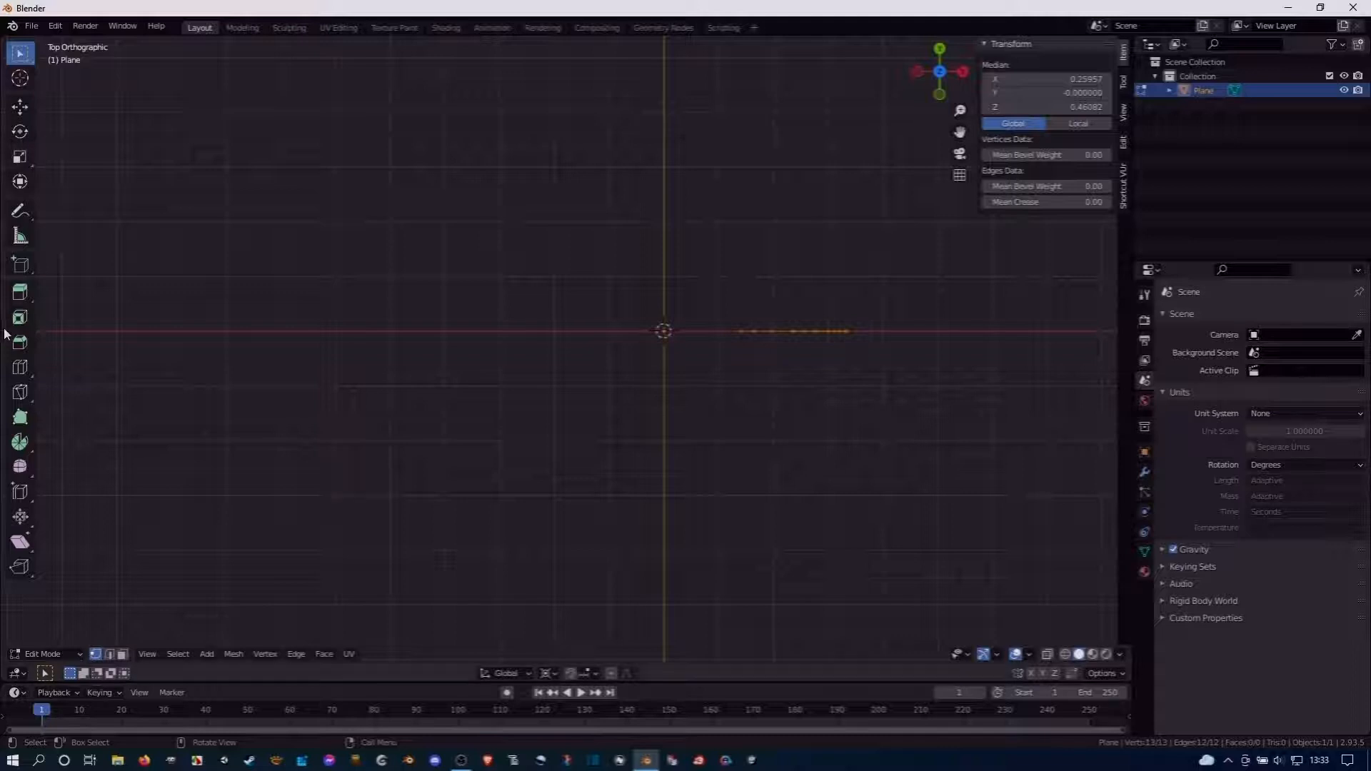
Spin the profile 360° around the Z axis in 12 steps to form a closed vase
left_click(20, 442)
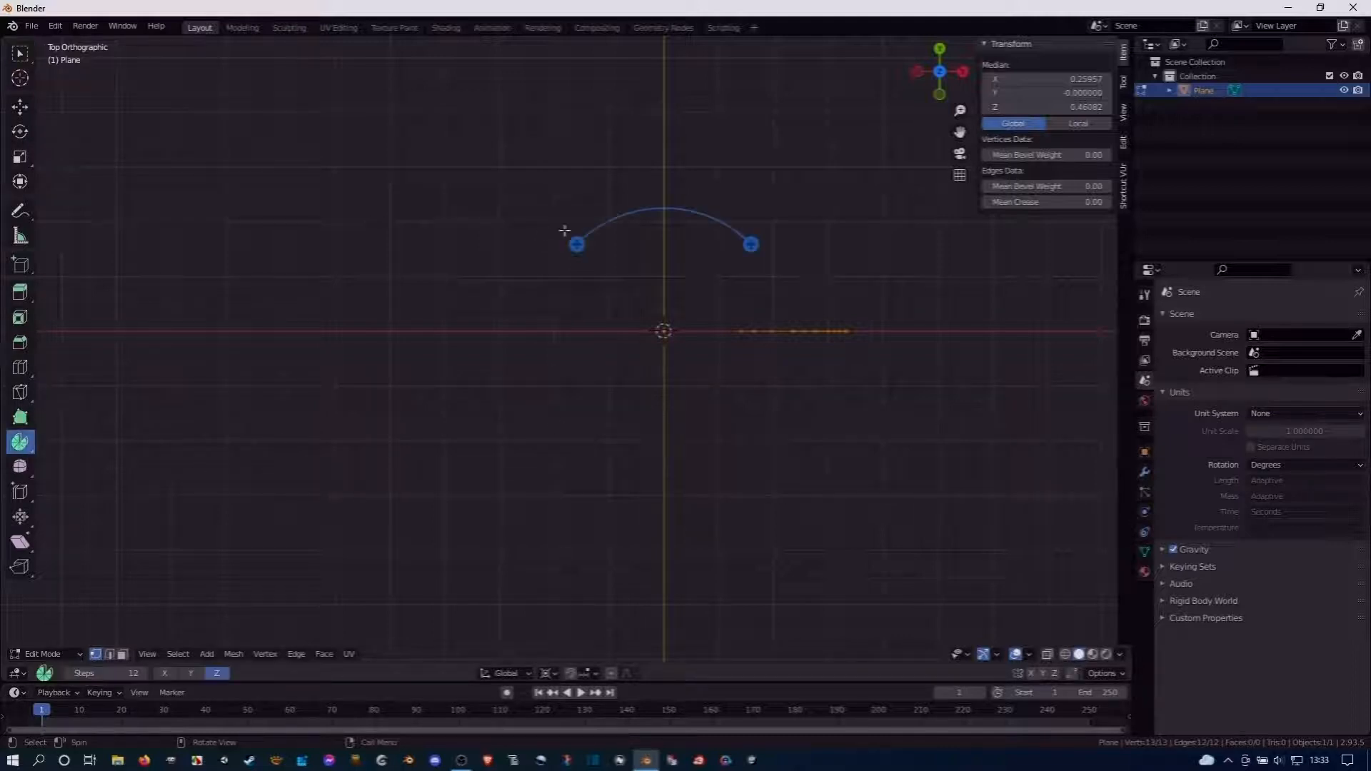
left_click_drag(575, 242, 514, 199)
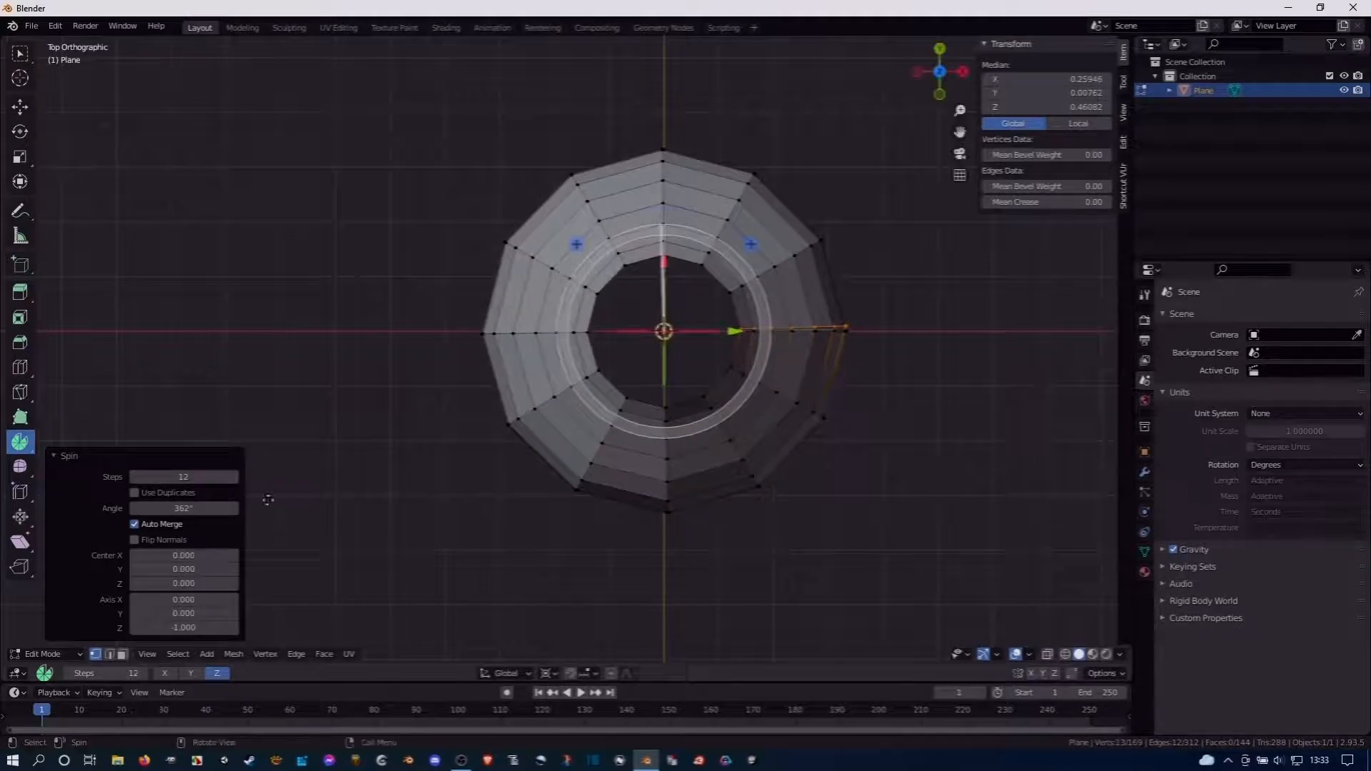
left_click(208, 510)
type("360")
key("Return")
middle_click_drag(598, 495, 582, 350)
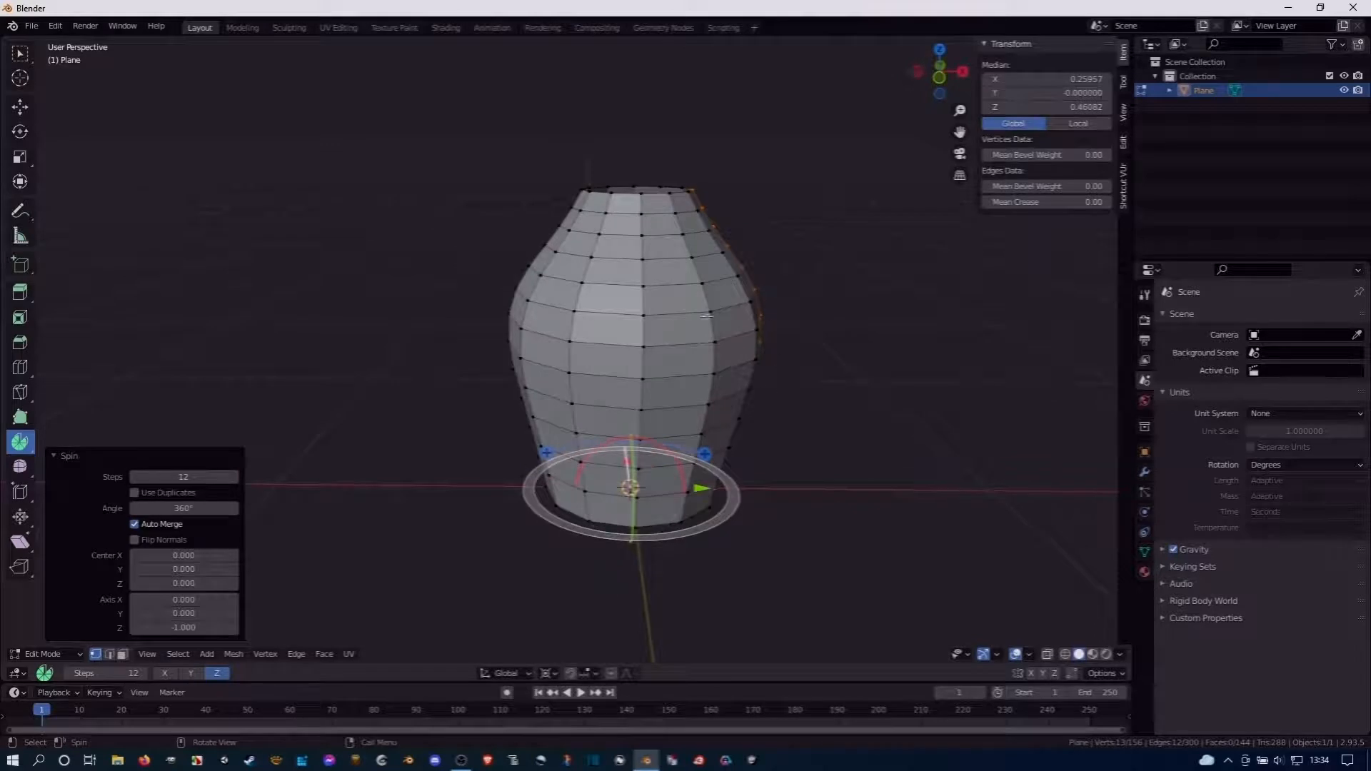
middle_click_drag(848, 555, 777, 495)
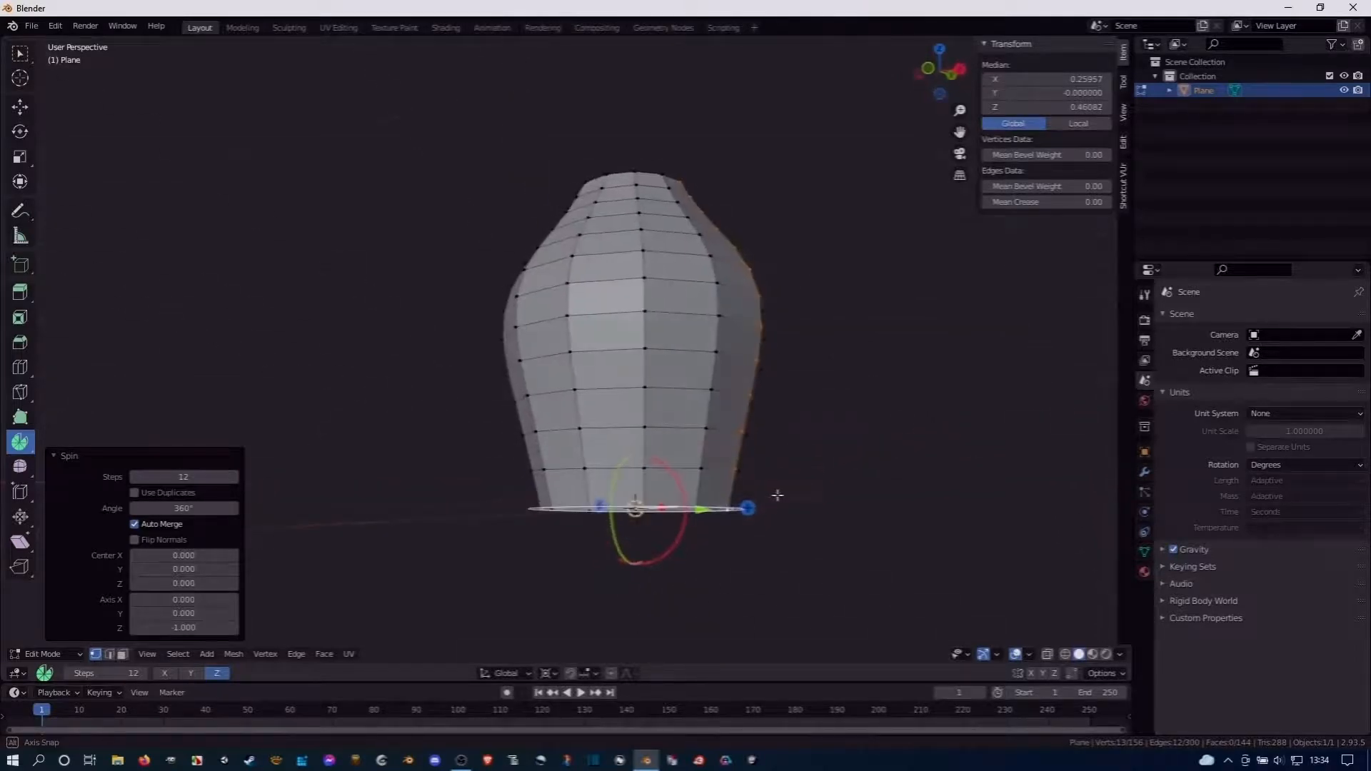
Switch from the Spin tool back to box selection and select the whole vase mesh in front view
key("super")
type("ww")
key("Escape")
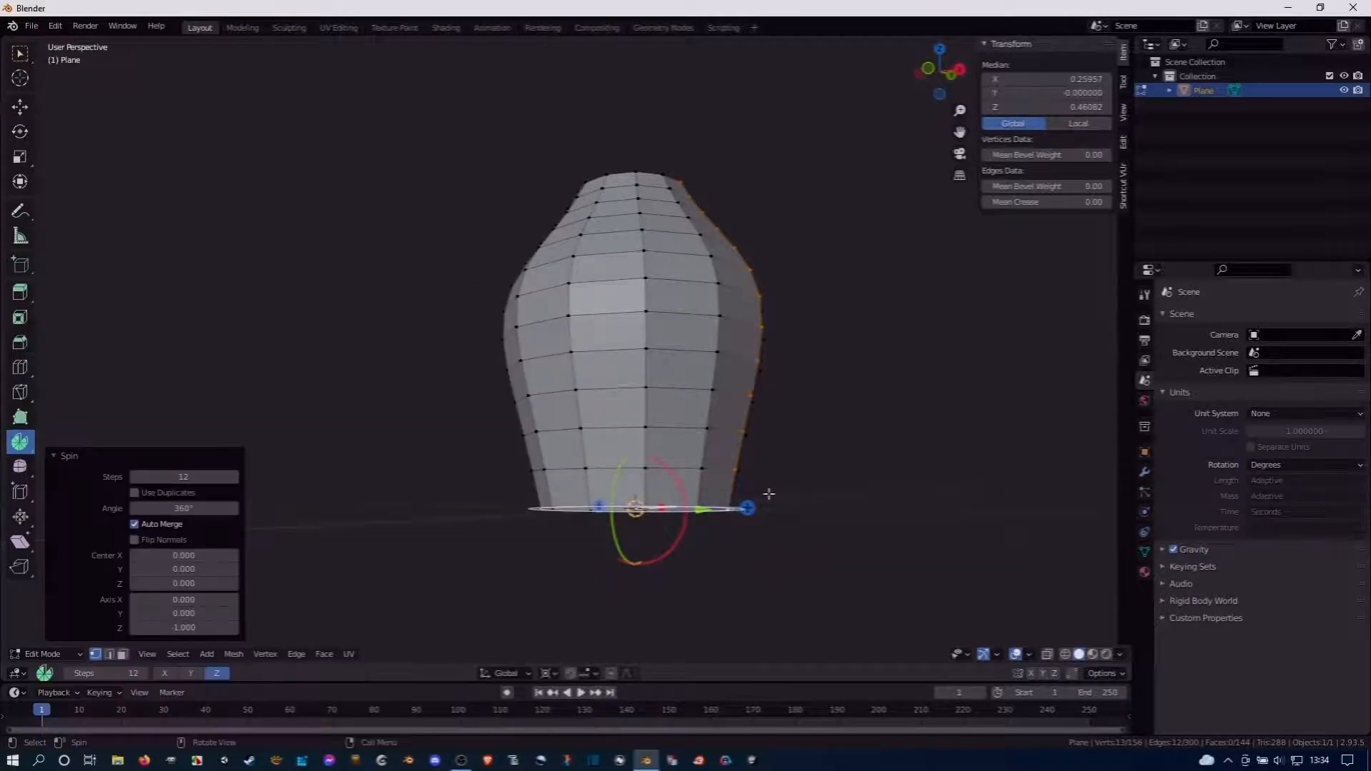
key("w")
left_click(571, 195)
middle_click_drag(580, 290, 610, 332)
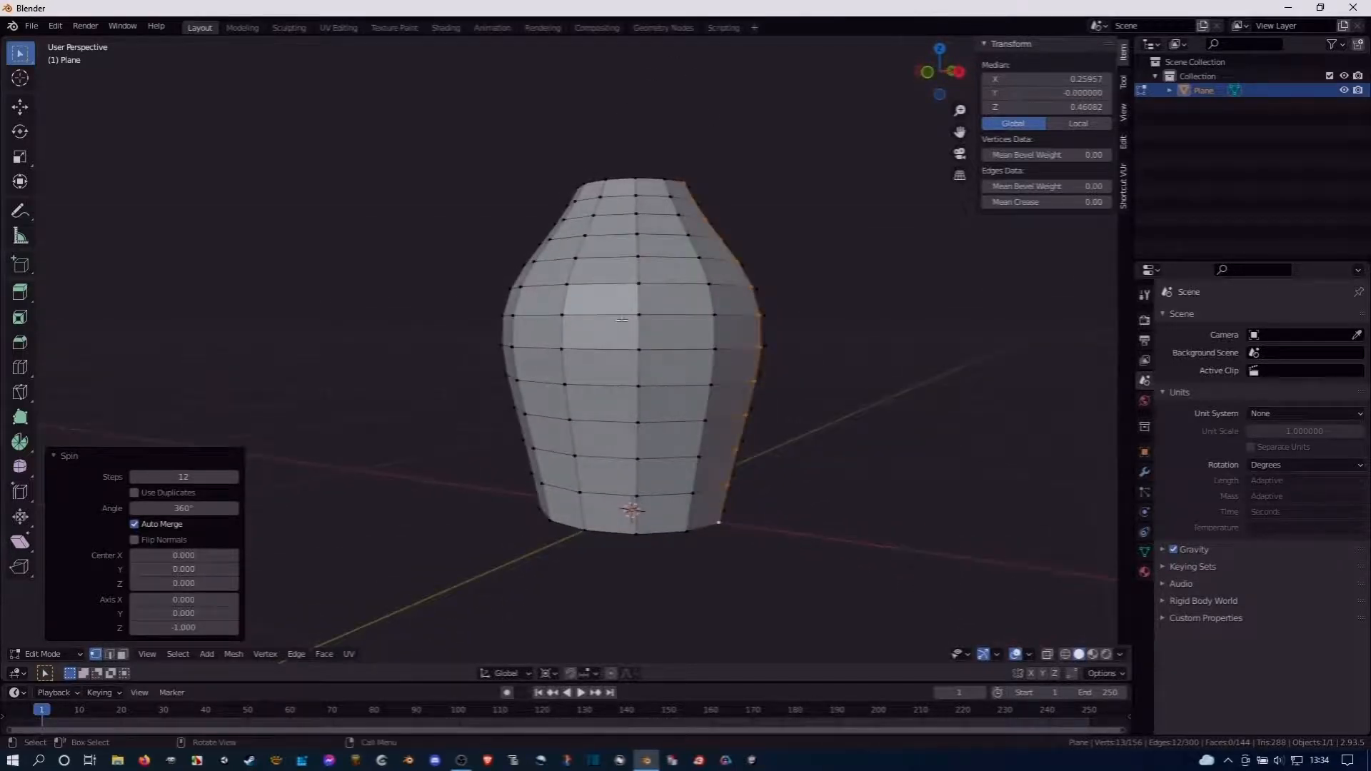
key("KP_1")
key("a")
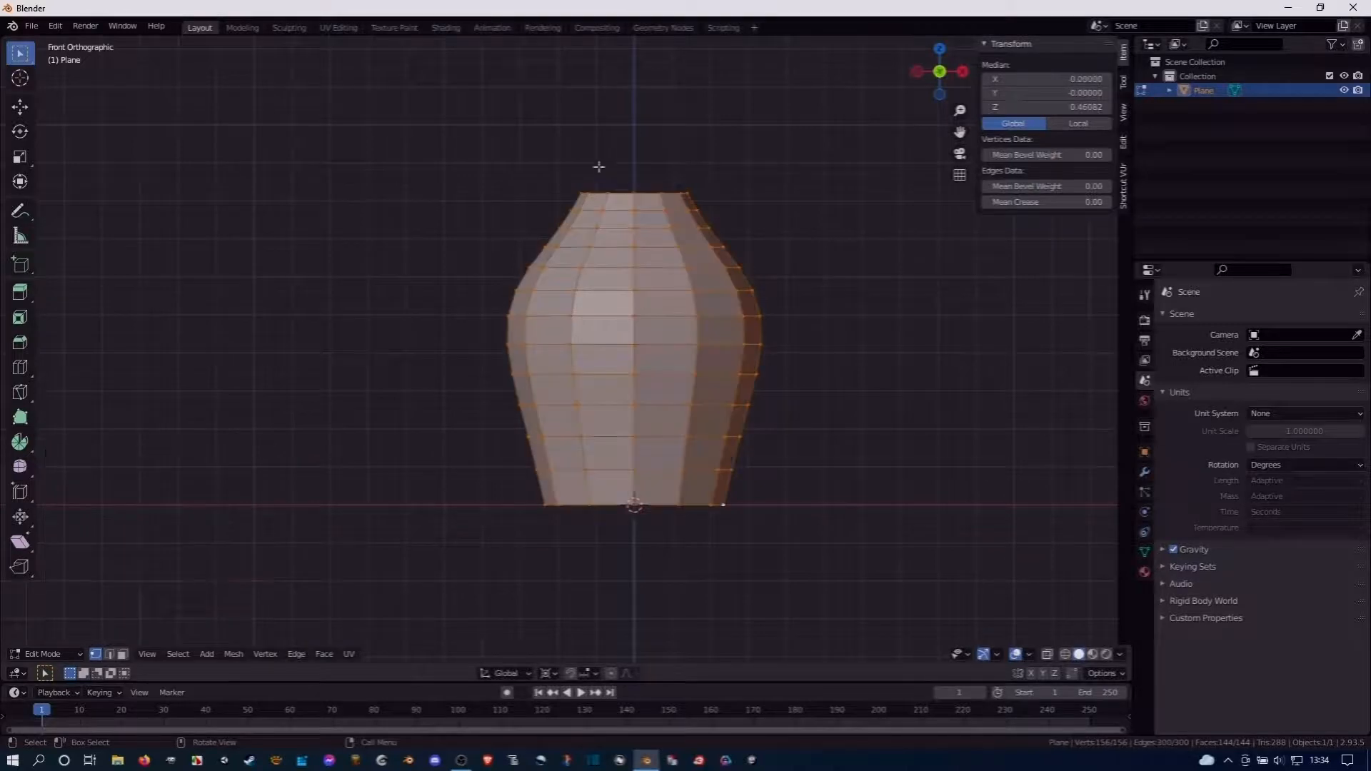
Try smooth shading on the vase in Object Mode, then return it to flat shading
scroll(599, 167, "down", 3)
key("Tab")
right_click(632, 322)
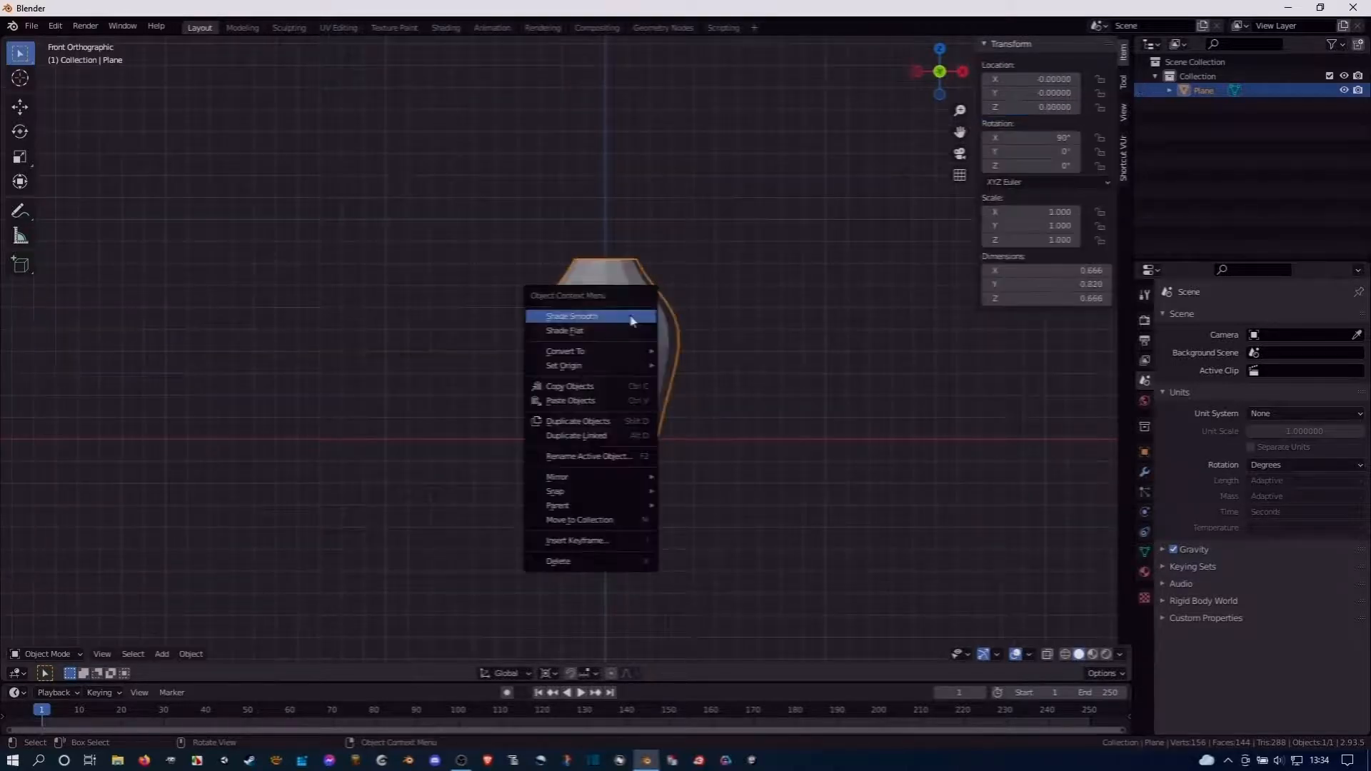
left_click(633, 318)
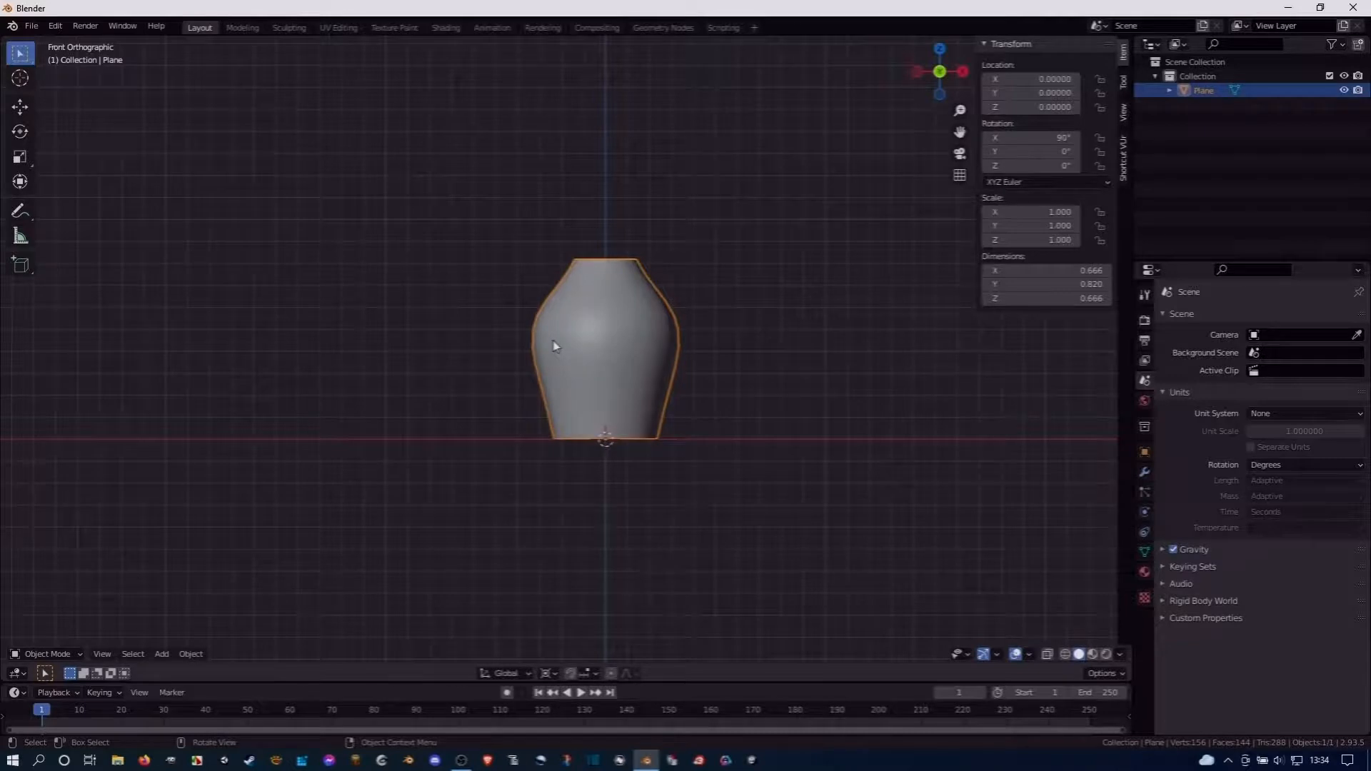
right_click(555, 347)
left_click(545, 357)
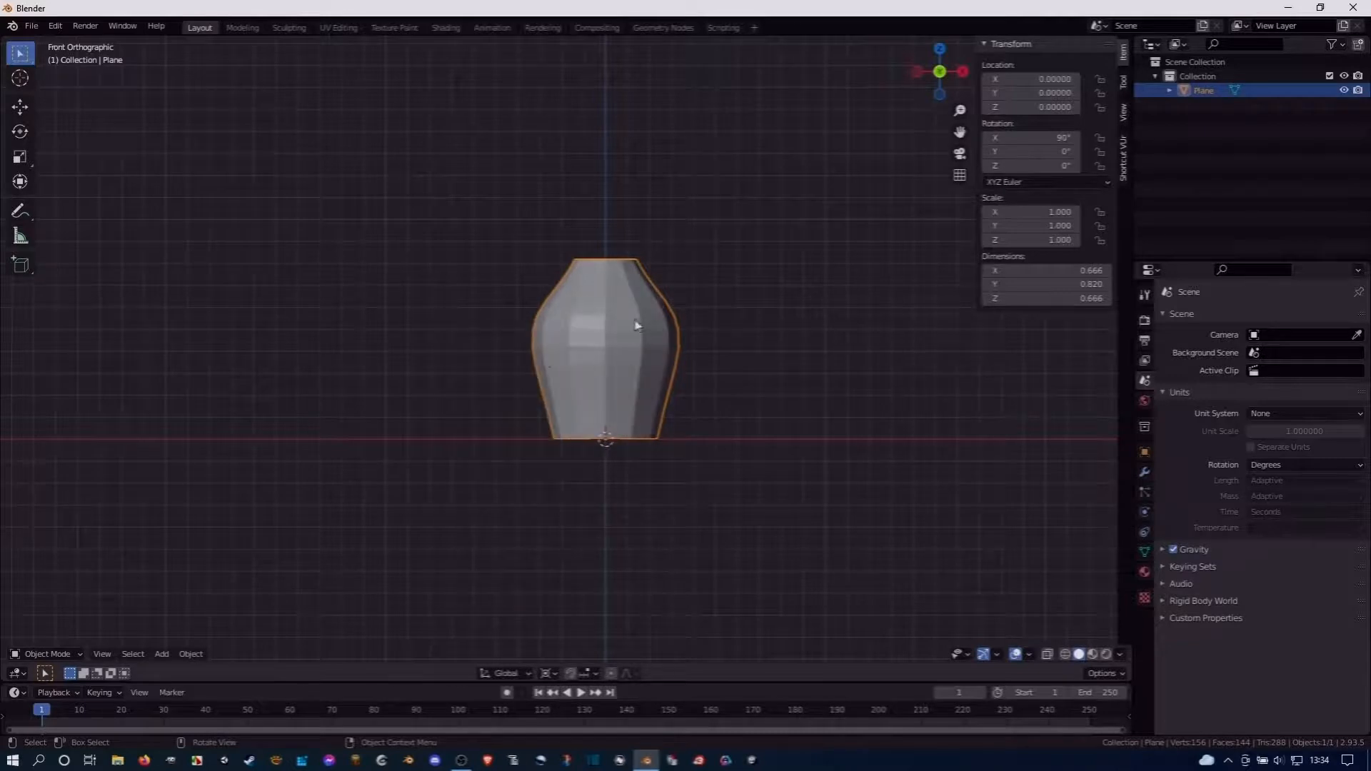
Rip the vase mesh along the third edge loop from the top, moving the neck section slightly upward
key("Tab")
middle_click_drag(604, 290, 563, 389, "shift")
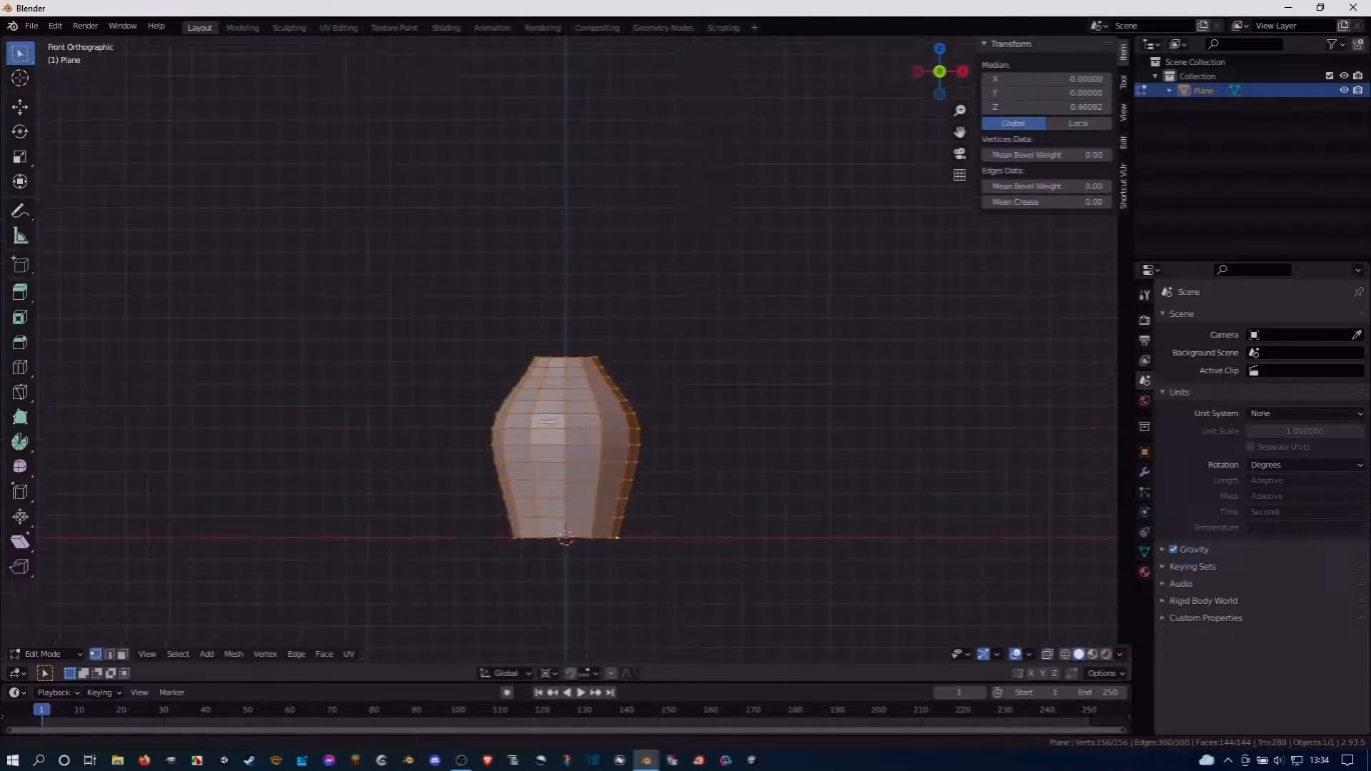
scroll(563, 388, "up", 3)
left_click(596, 397)
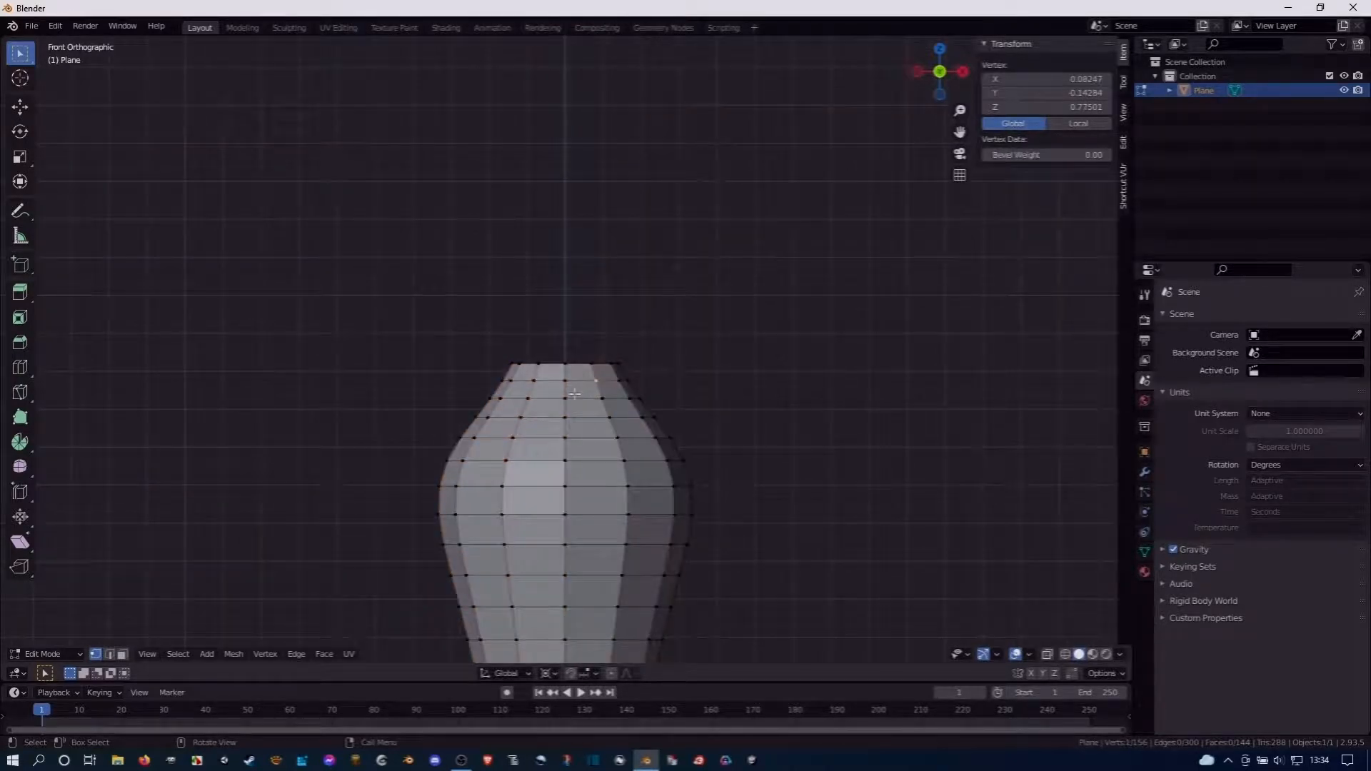
key("2")
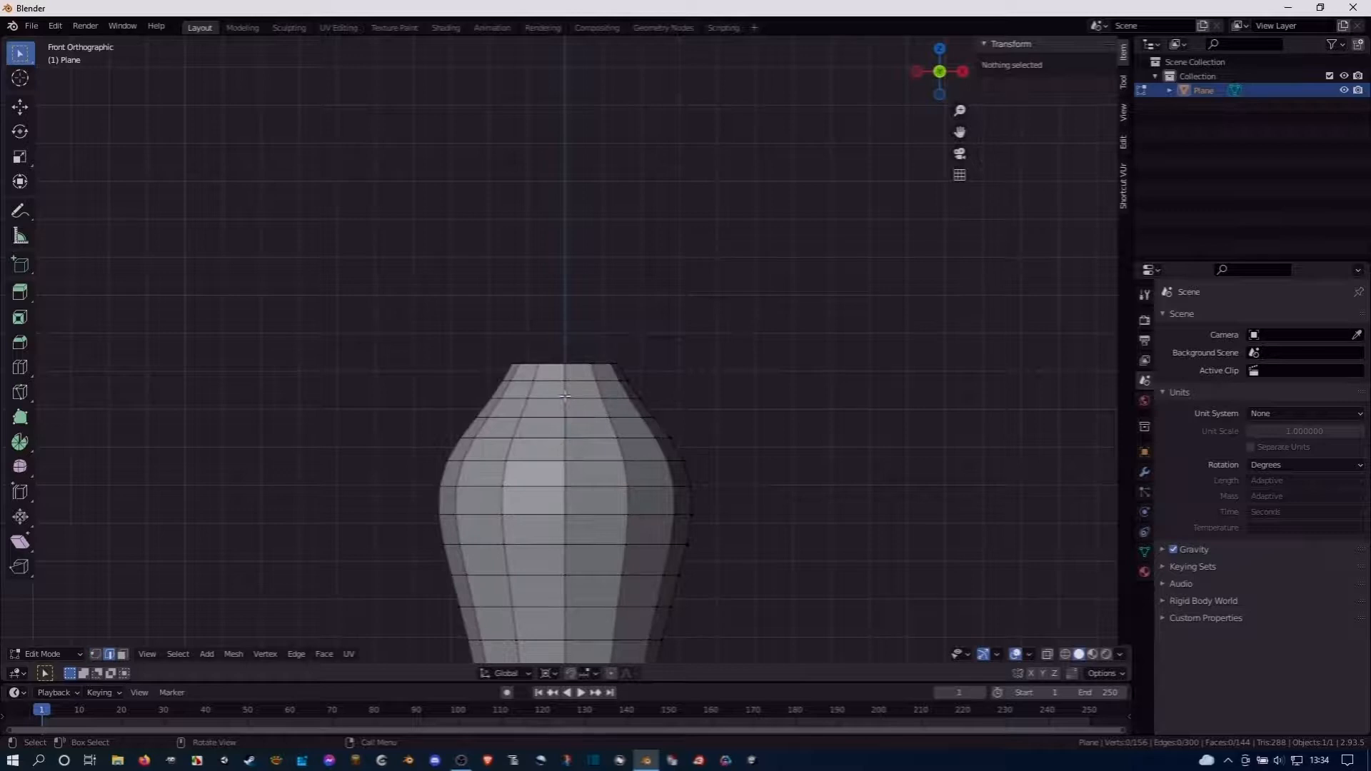
left_click(565, 396, "alt")
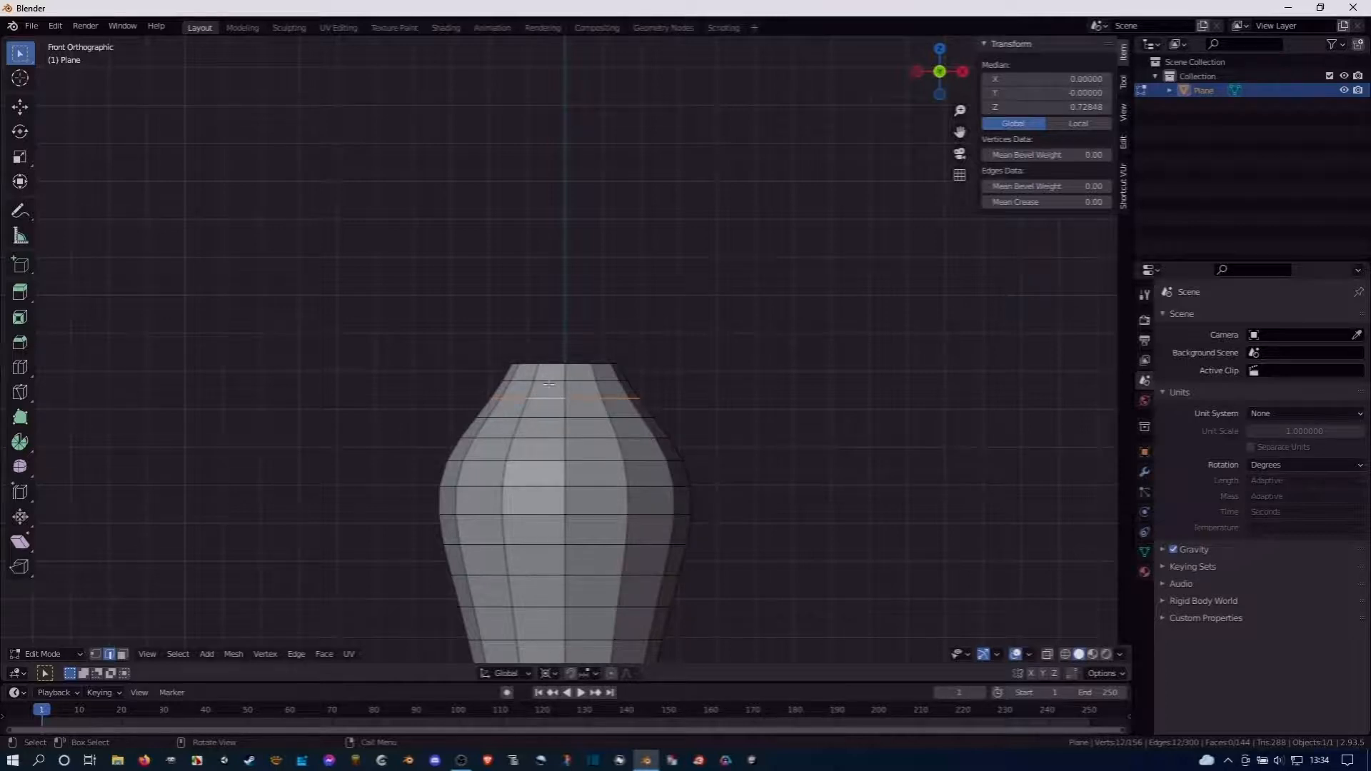
key("v")
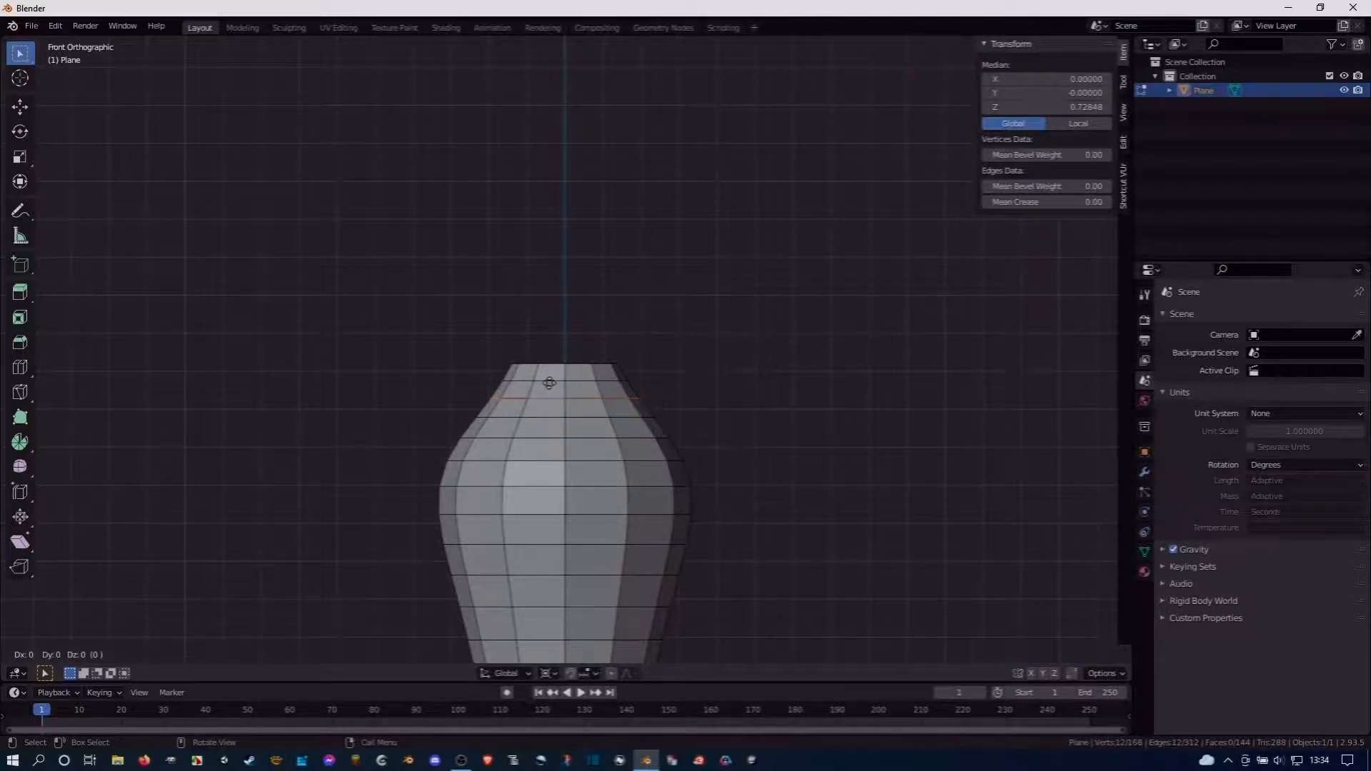
left_click(550, 376)
Delete the faces of the separated neck section above the vase body
key("l")
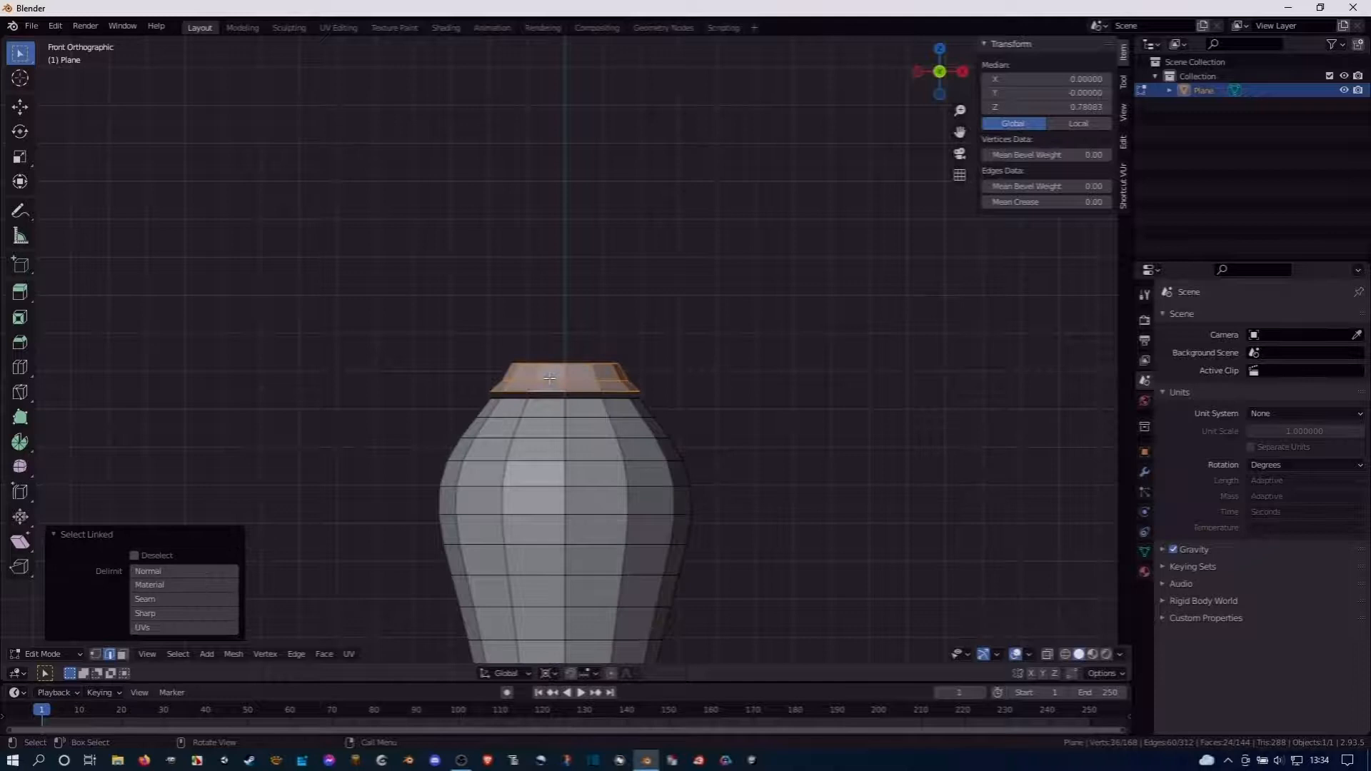
key("x")
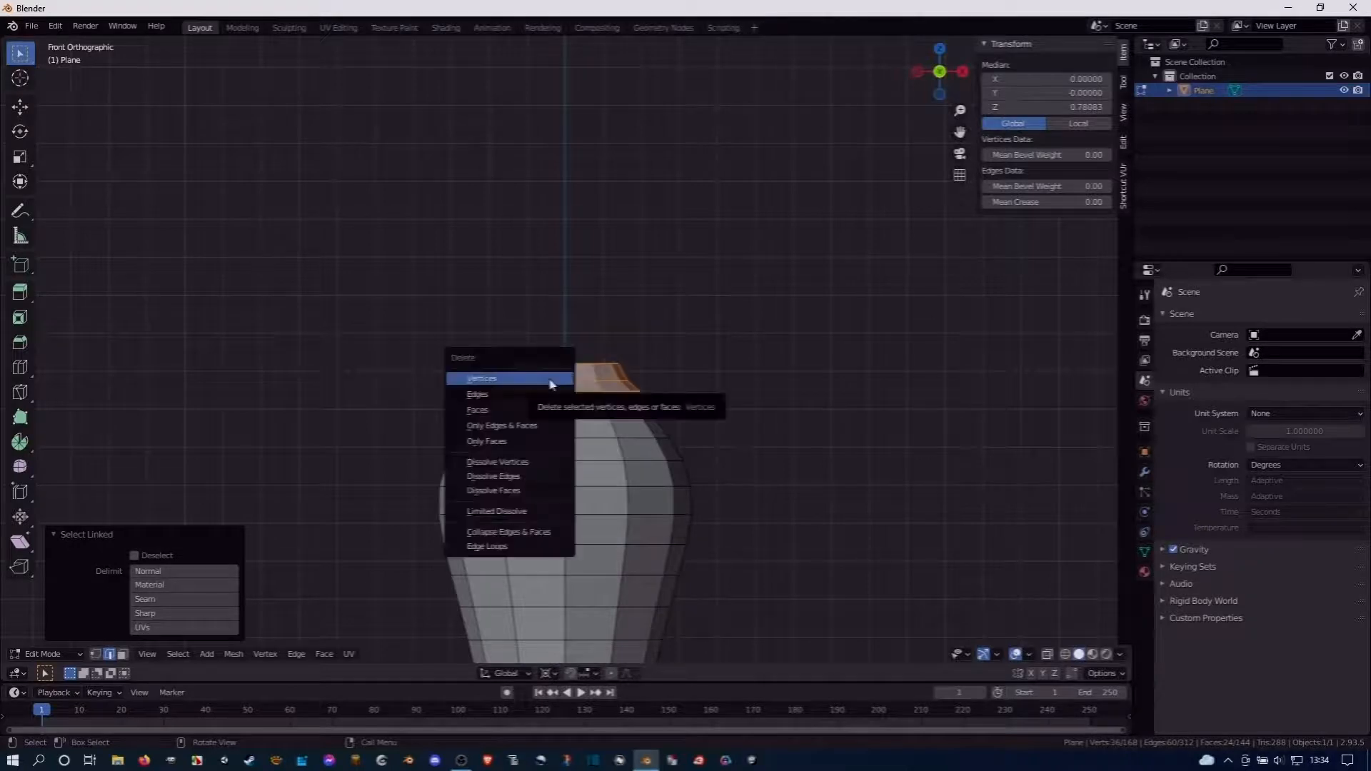
left_click(527, 410)
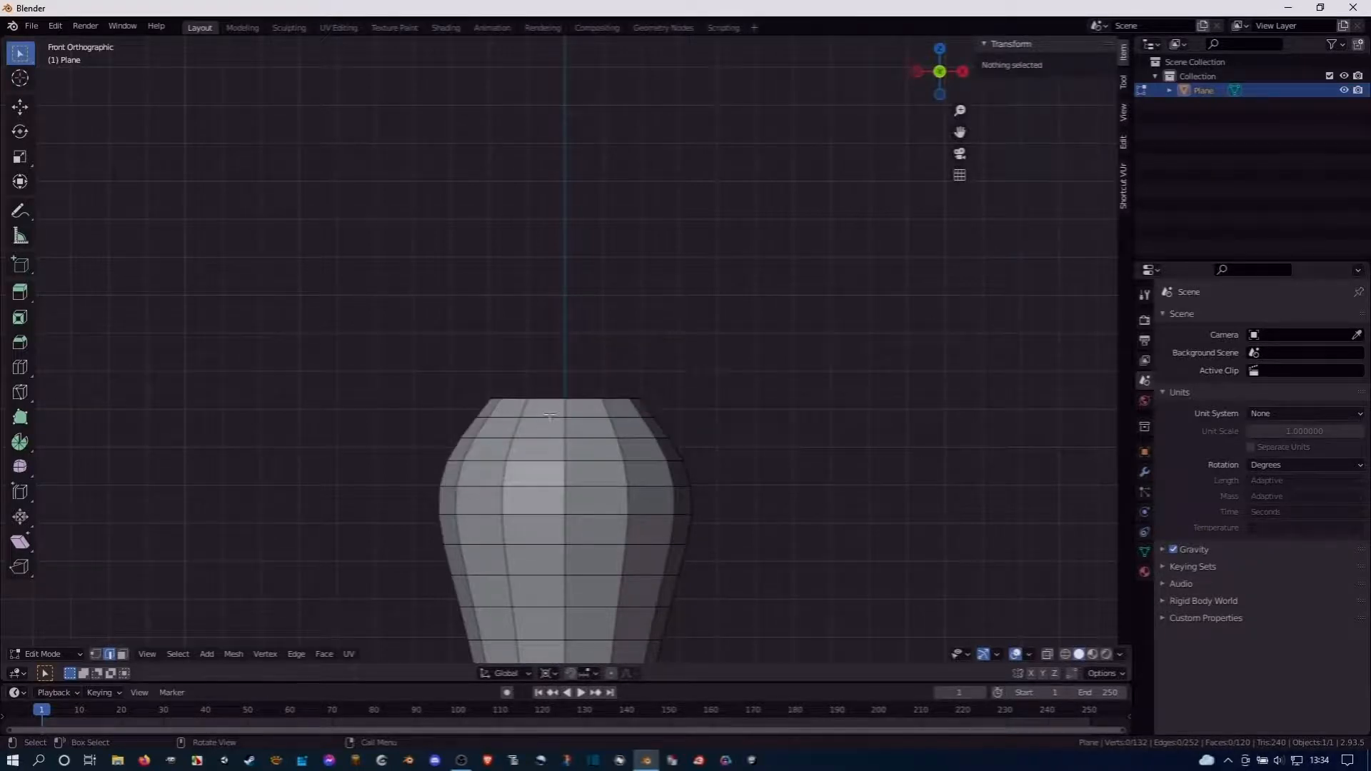
Duplicate the two opposite rim vertices on the X axis in place and connect the copies with an edge
scroll(550, 416, "down", 2)
middle_click_drag(543, 386, 586, 384)
left_click(556, 389)
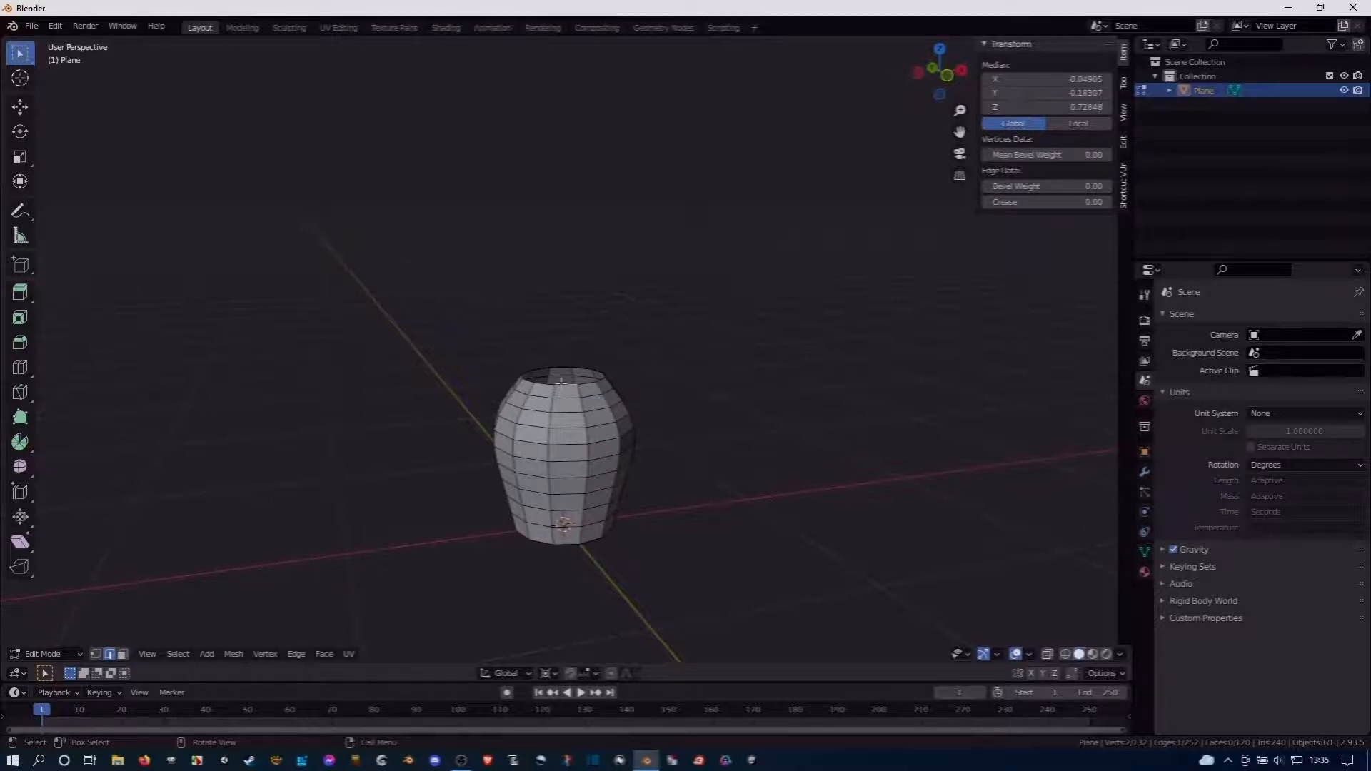
middle_click_drag(537, 386, 640, 465)
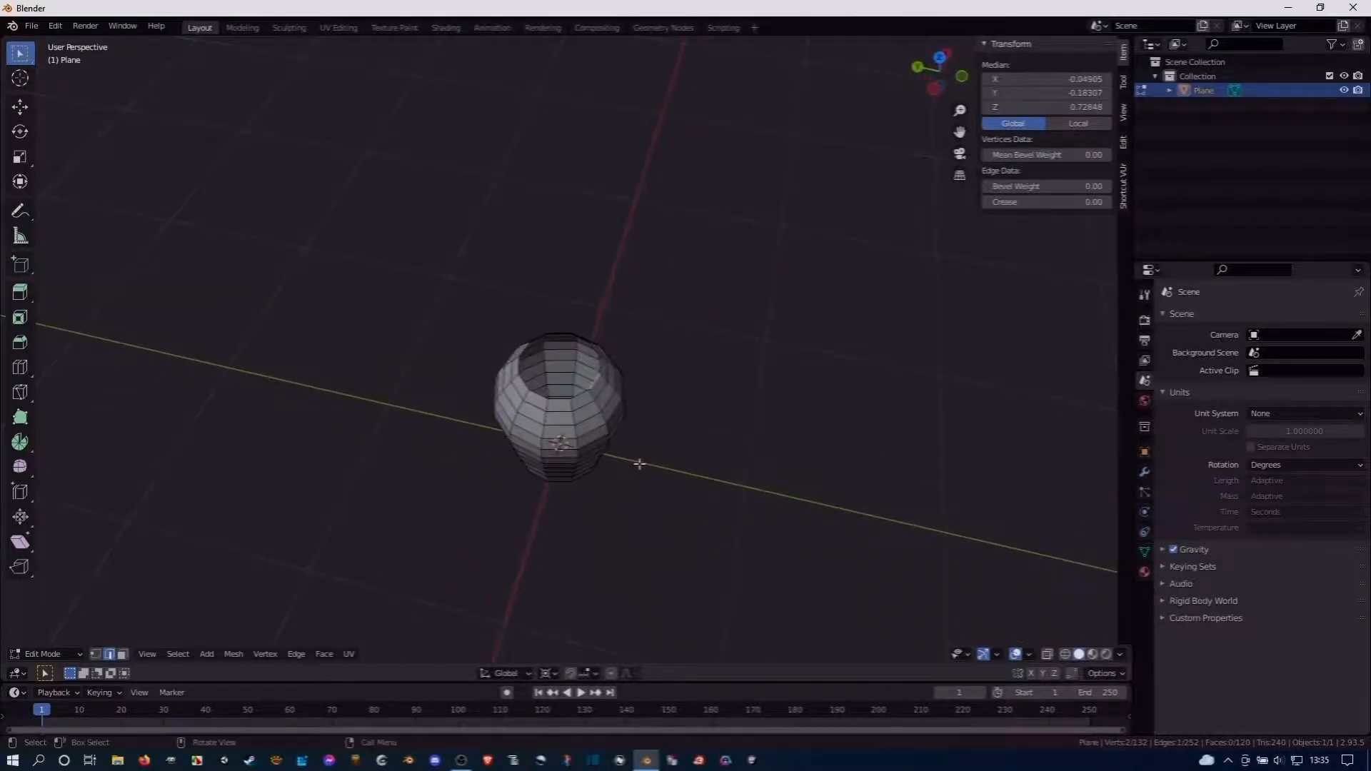
key("KP_7")
scroll(410, 315, "up", 3)
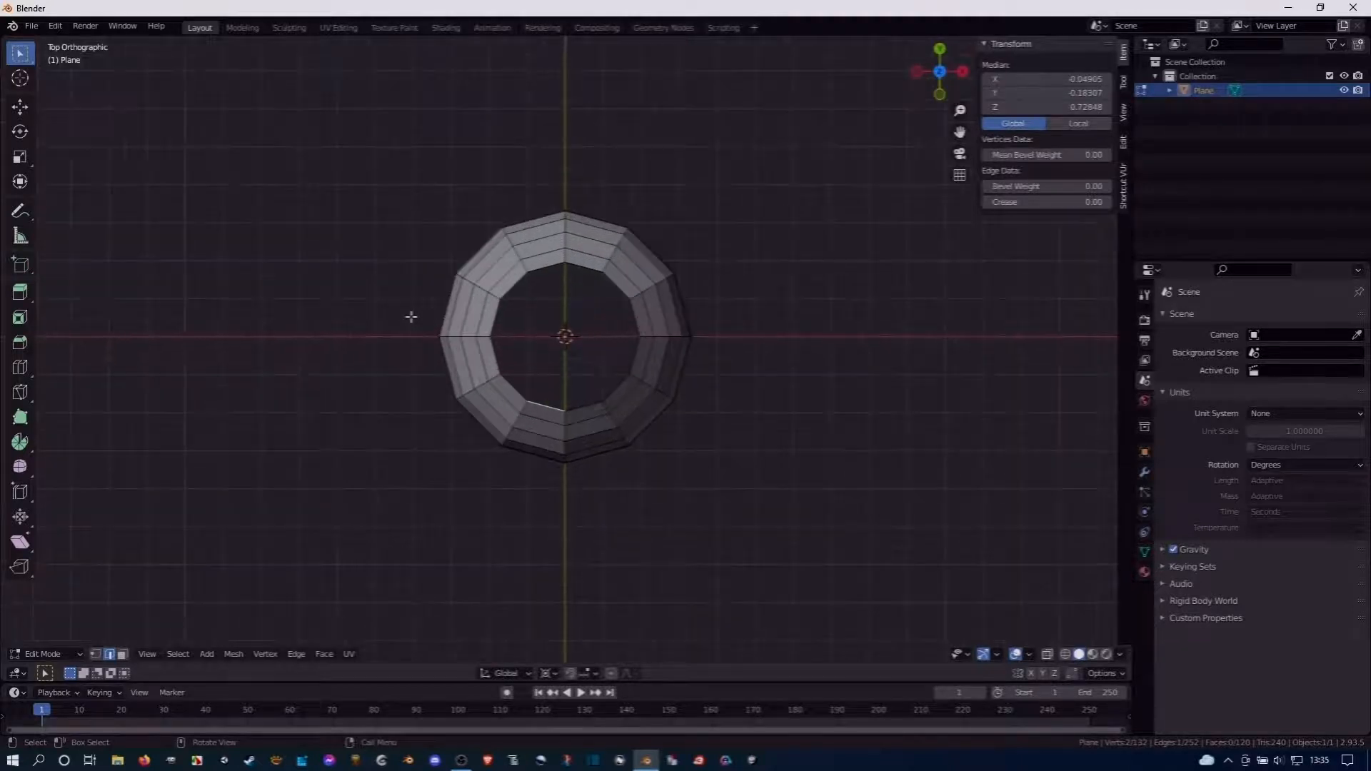
left_click(489, 336)
key("1")
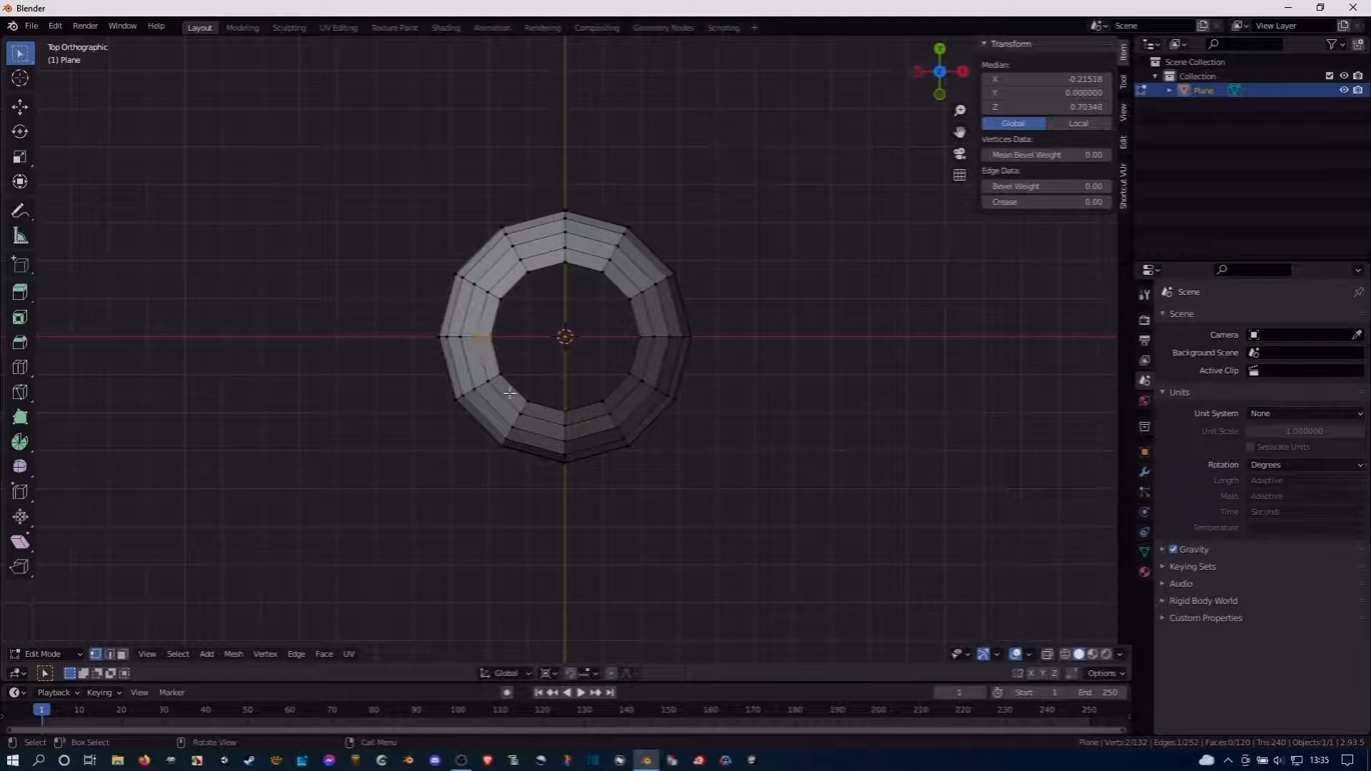
left_click(487, 343)
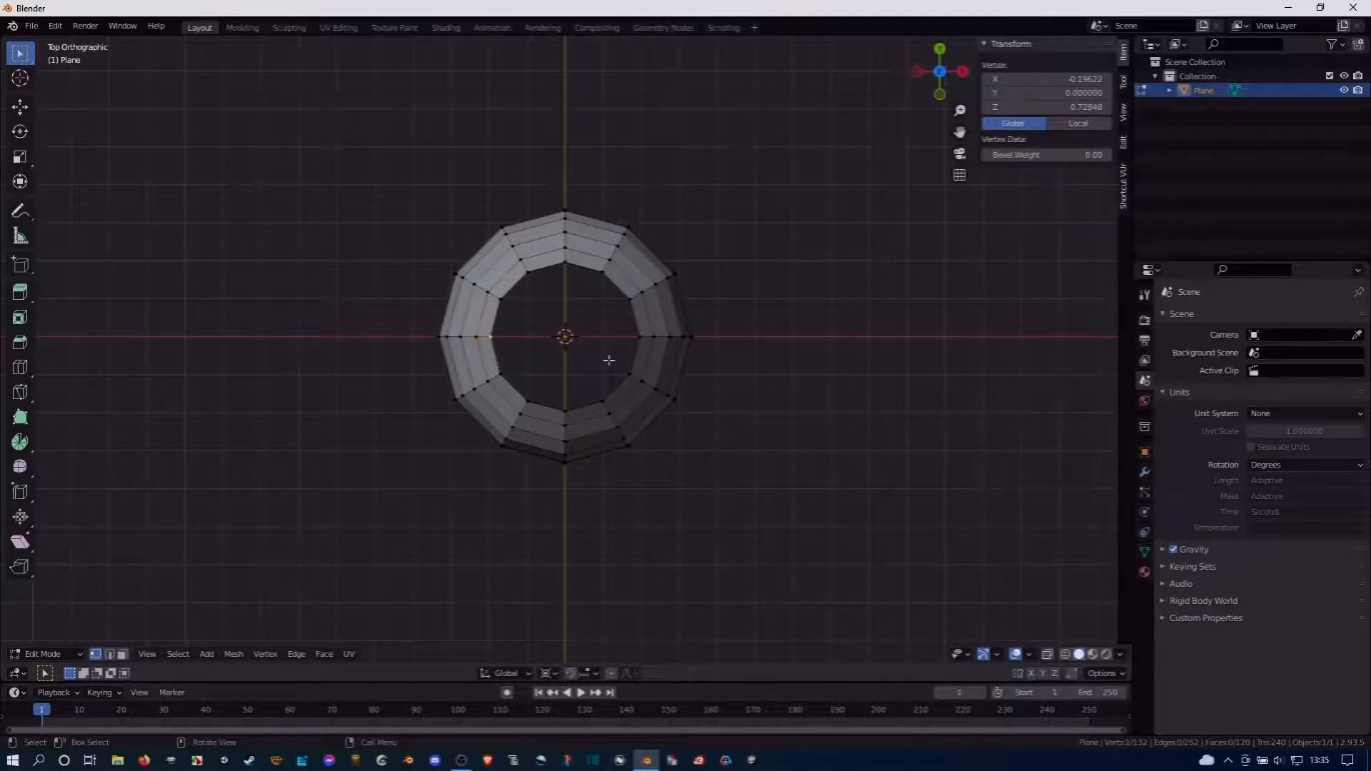
left_click(640, 336, "shift")
key("shift+d")
right_click(519, 376)
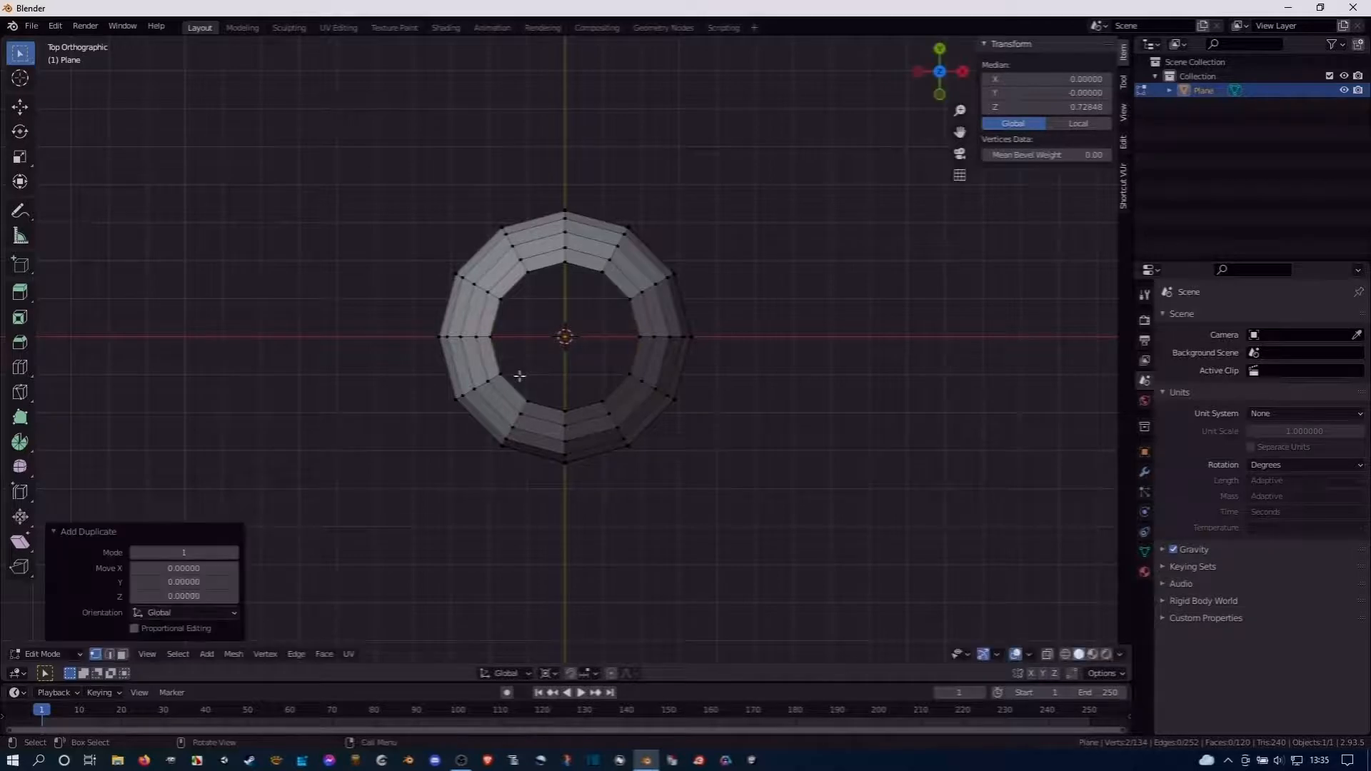
key("f")
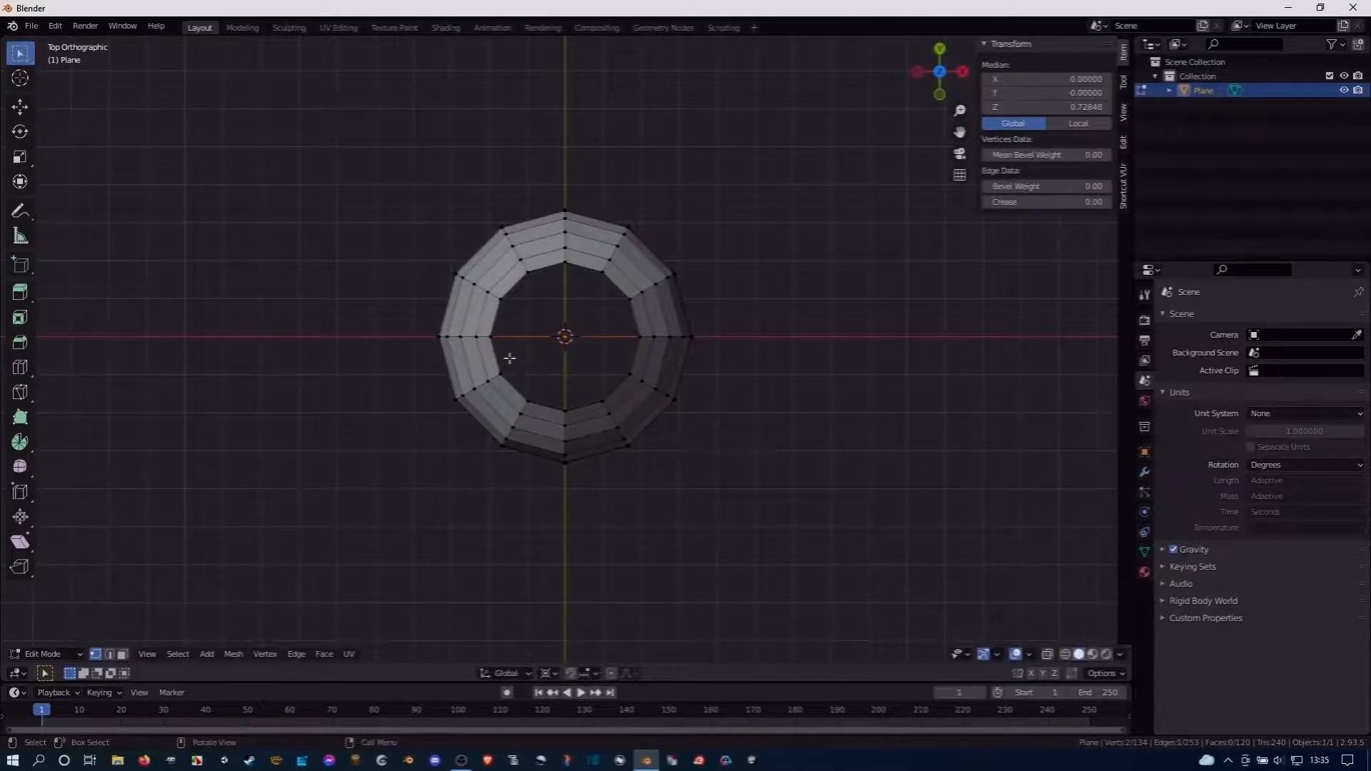
Subdivide the new edge across the opening with one cut and switch to edge selection
right_click(517, 336)
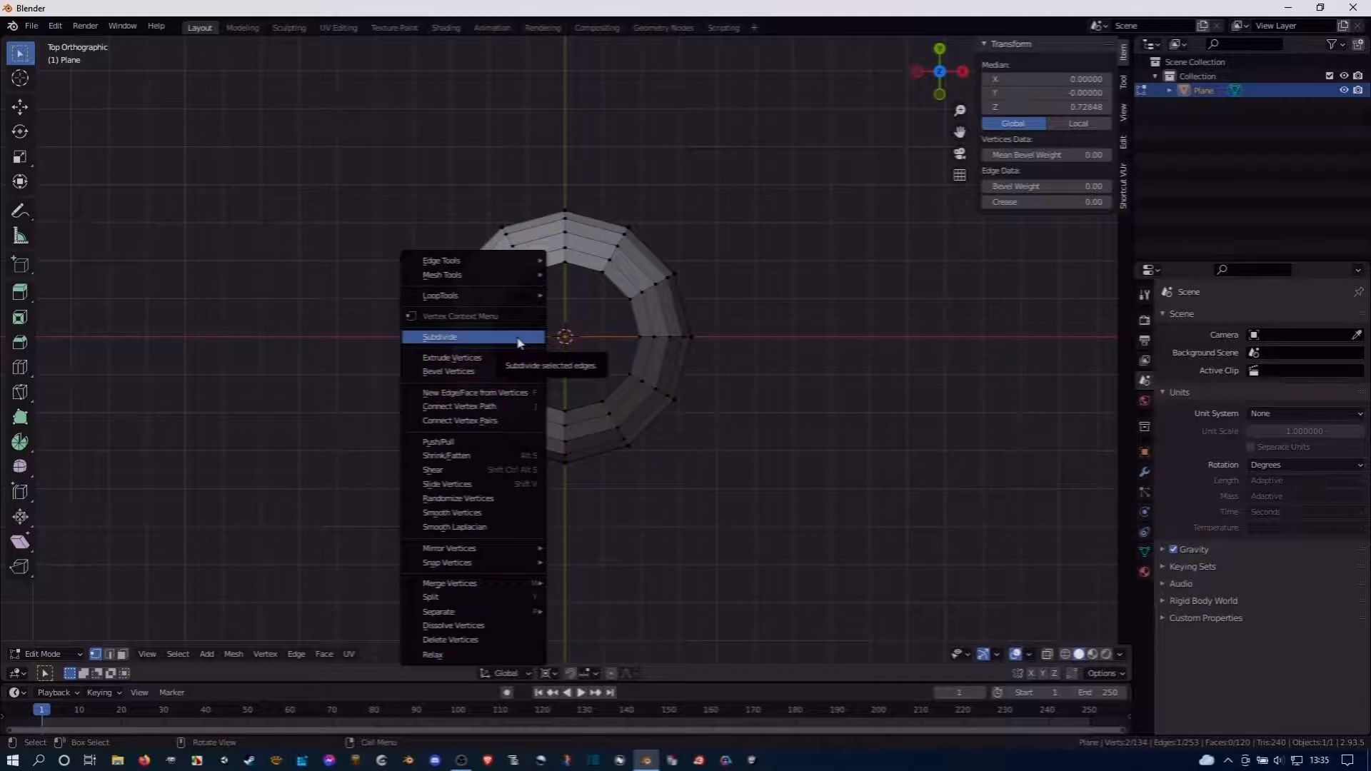
left_click(519, 341)
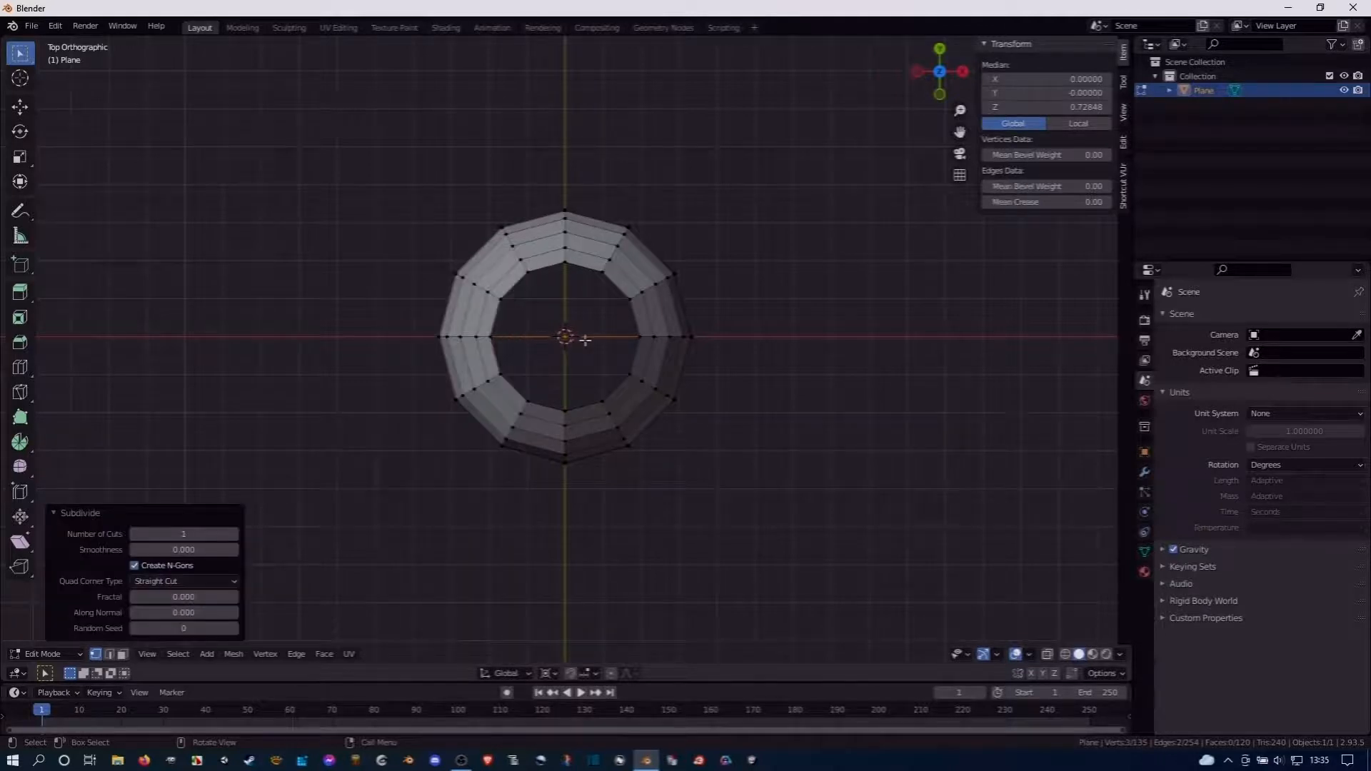
key("2")
right_click(594, 343)
key("Escape")
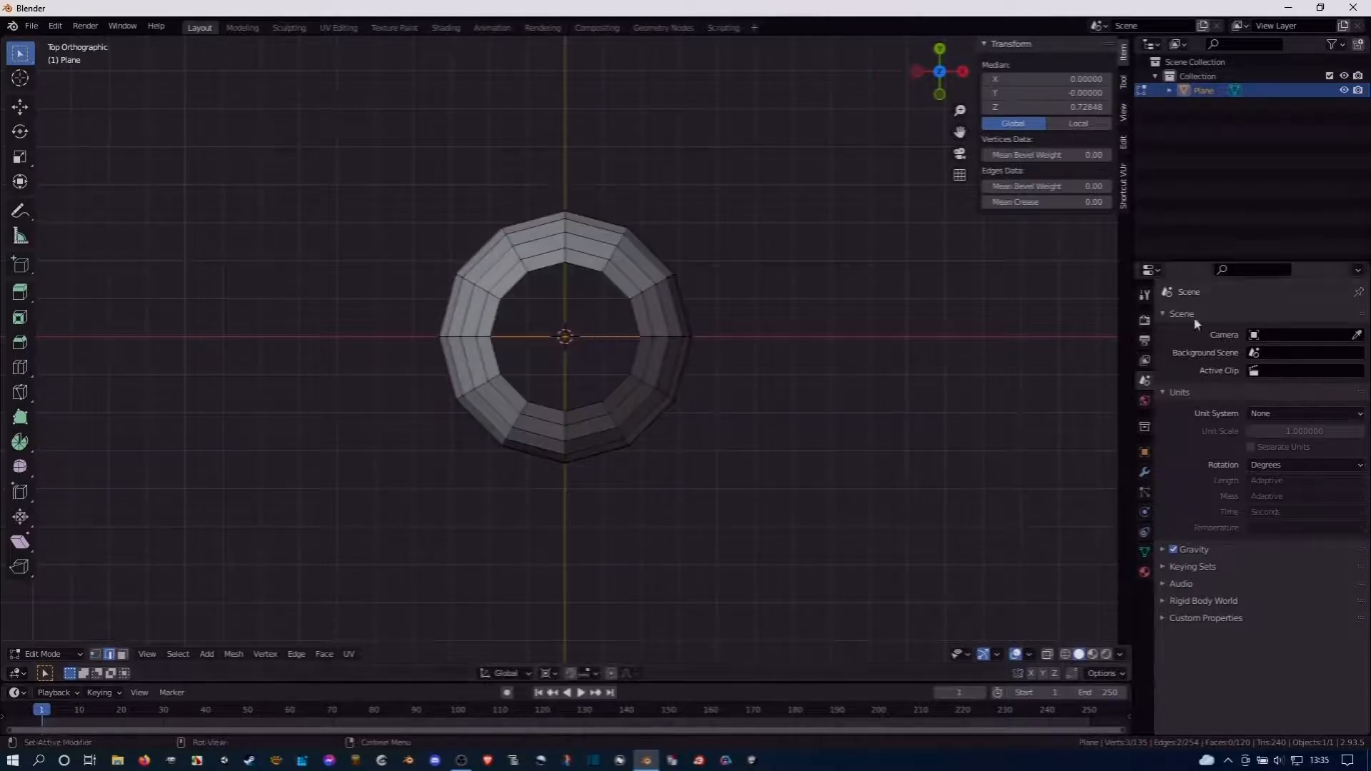
Delete the half of the subdivided edge on the positive X side of the opening, keeping the opposite half
left_click(606, 339)
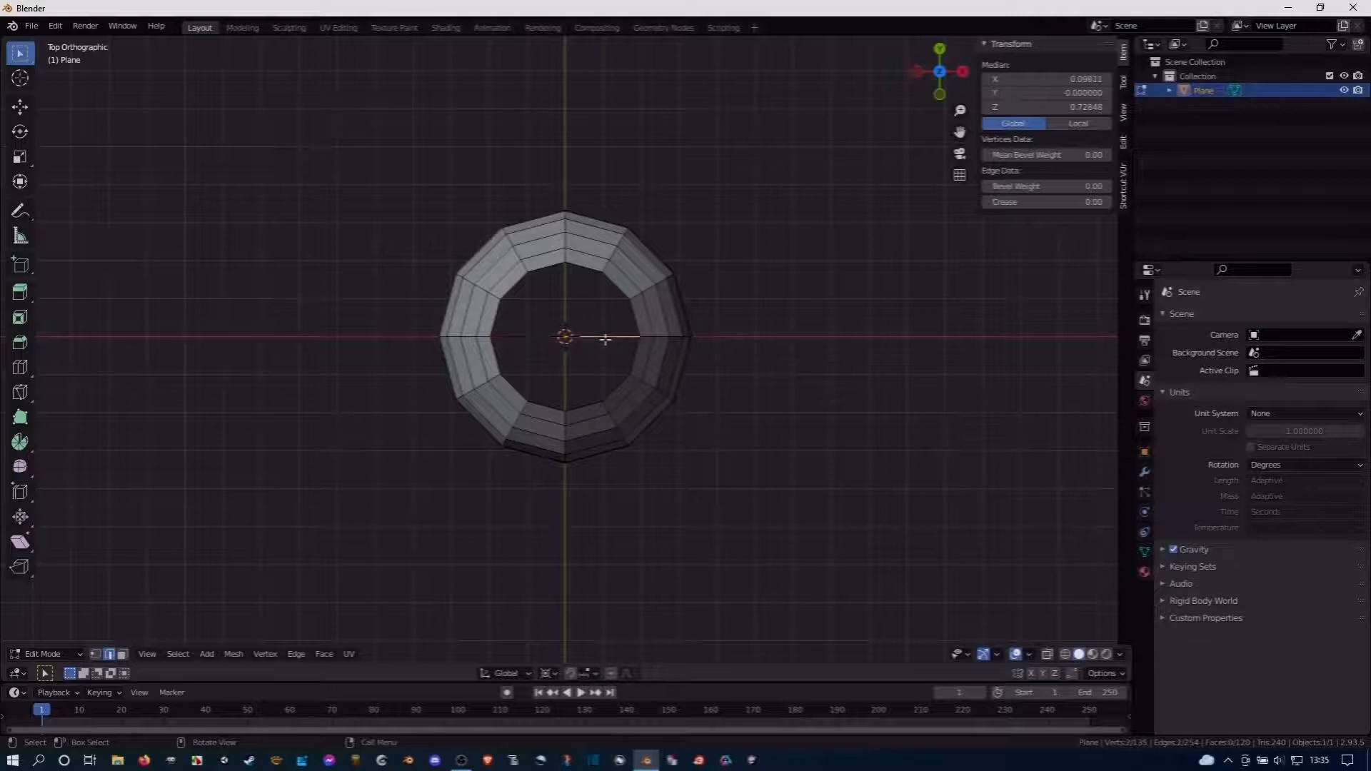
key("x")
left_click(605, 324)
middle_click_drag(606, 324, 535, 357)
left_click(527, 379)
left_click(519, 383)
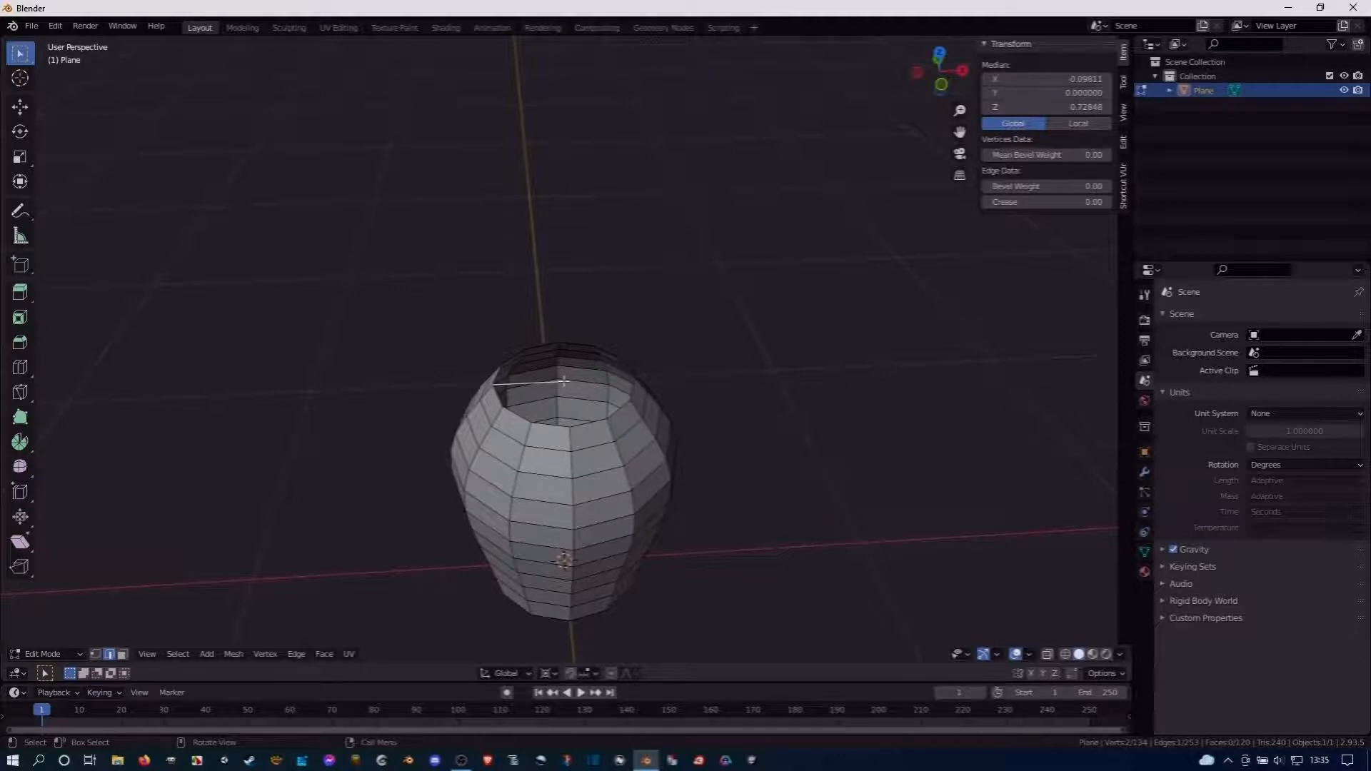
Set the pivot to Median Point and raise the remaining edge's centre vertex about 0.074 along Z
key("1")
left_click(565, 381)
middle_click_drag(578, 402, 573, 353)
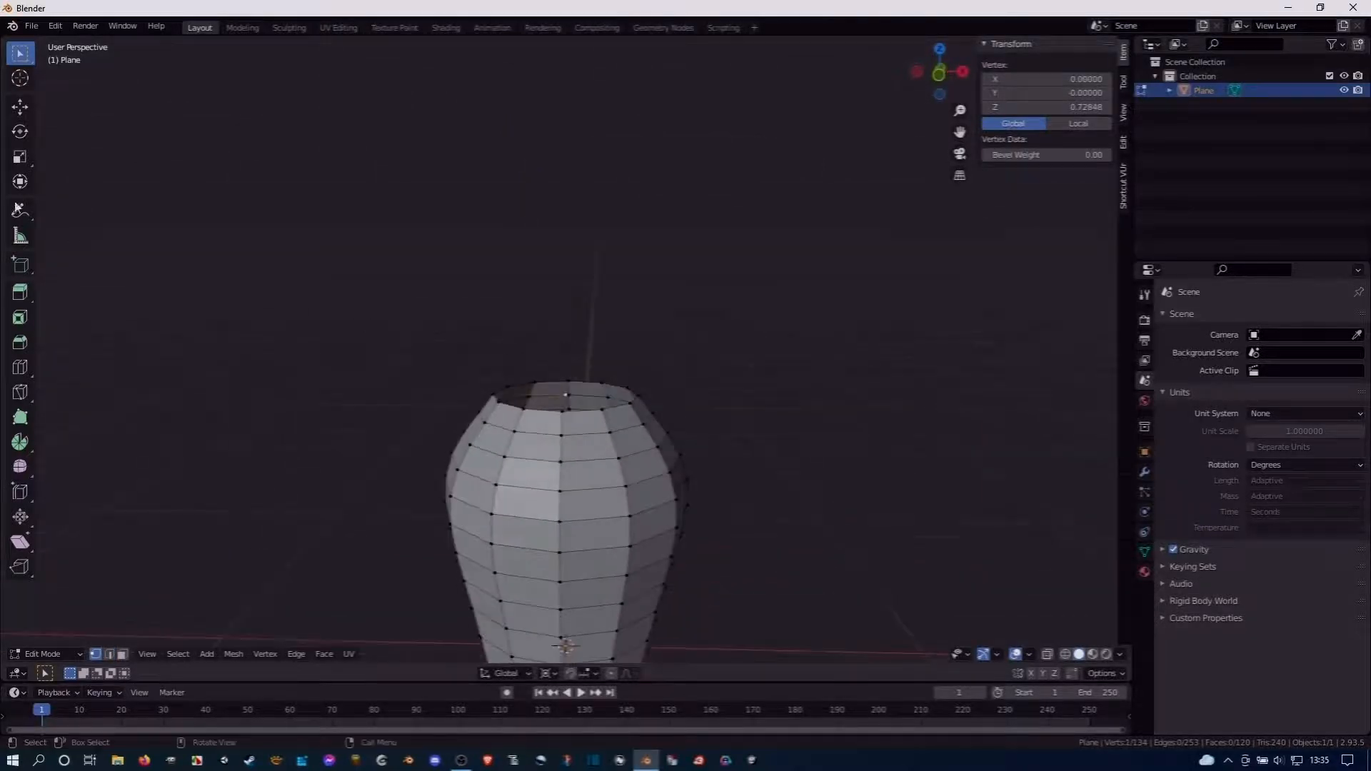
left_click(20, 106)
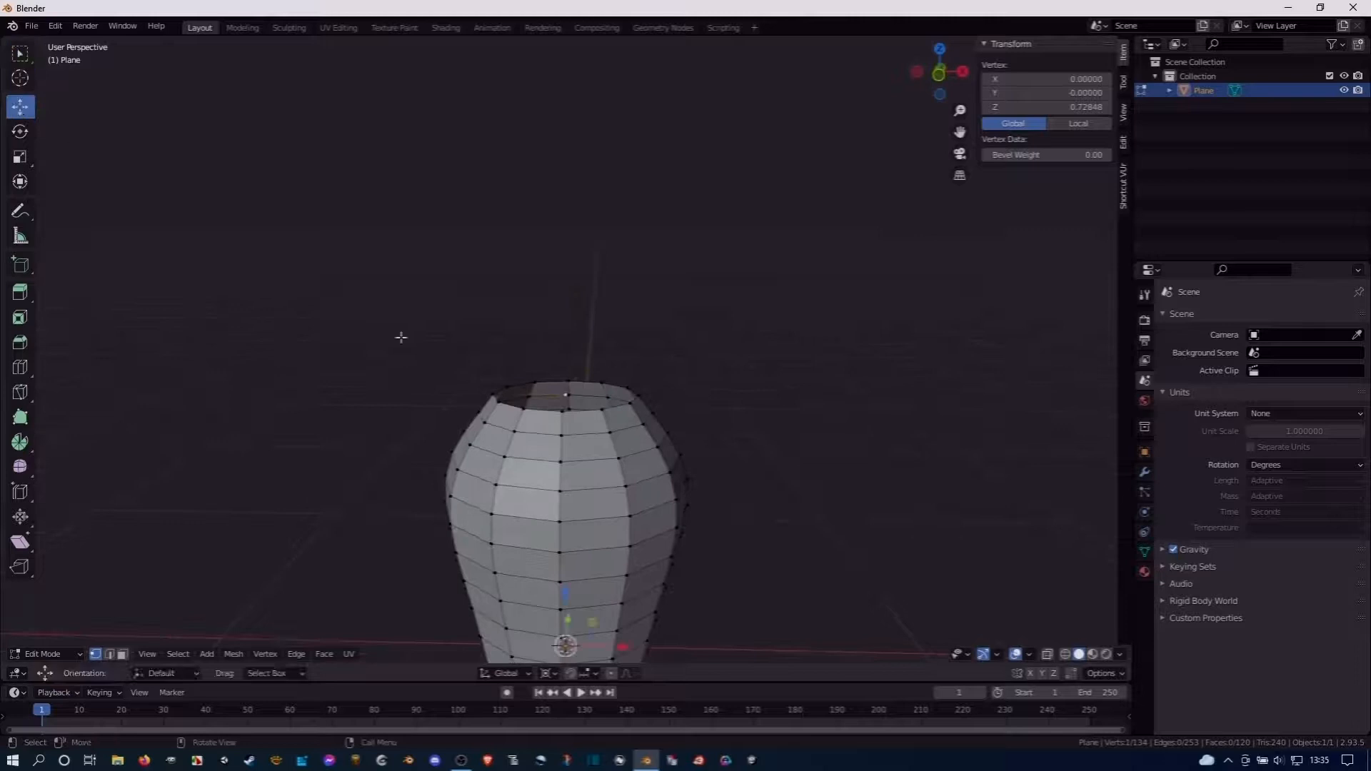
left_click(545, 674)
left_click(582, 609)
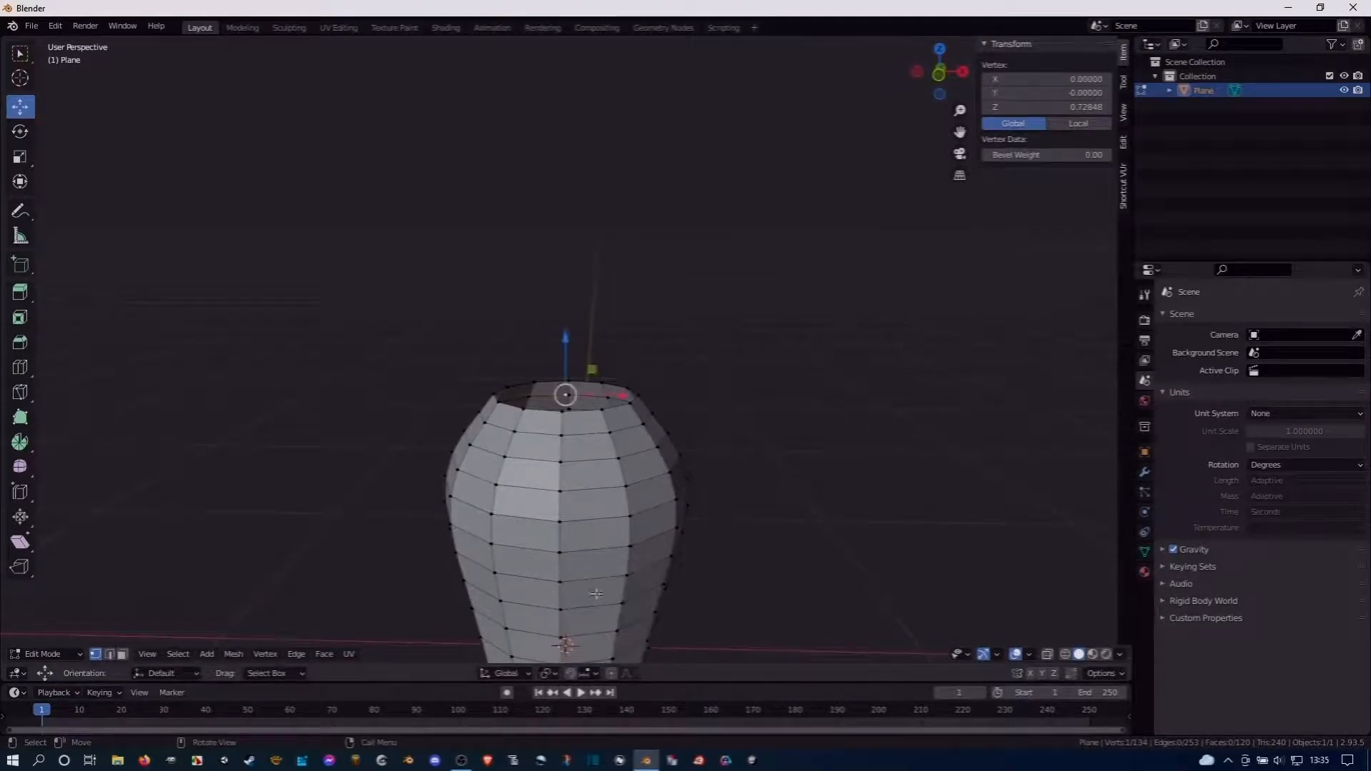
left_click_drag(566, 335, 561, 302)
middle_click_drag(521, 300, 522, 407)
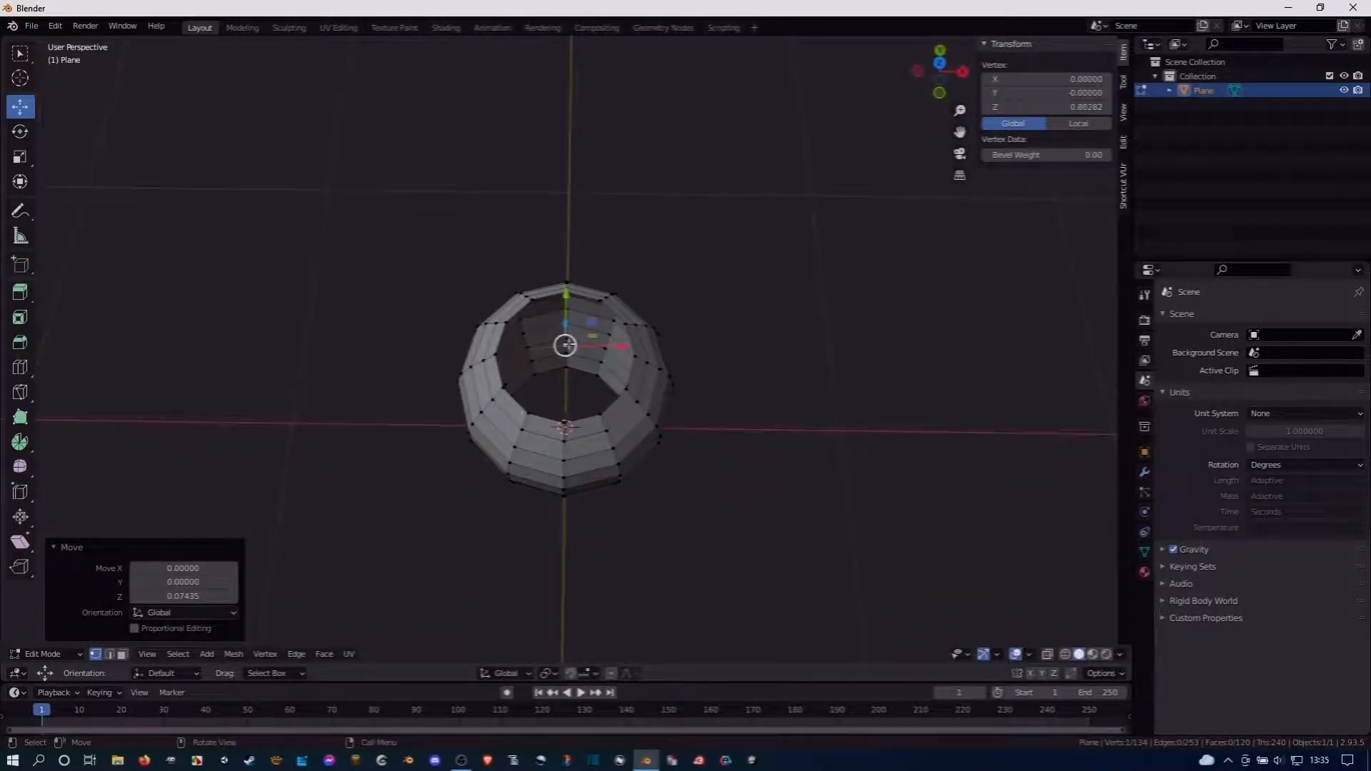
Spin the sloped edge 360° about the Z axis around the 3D Cursor in 12 steps to form a conical lid
key("l")
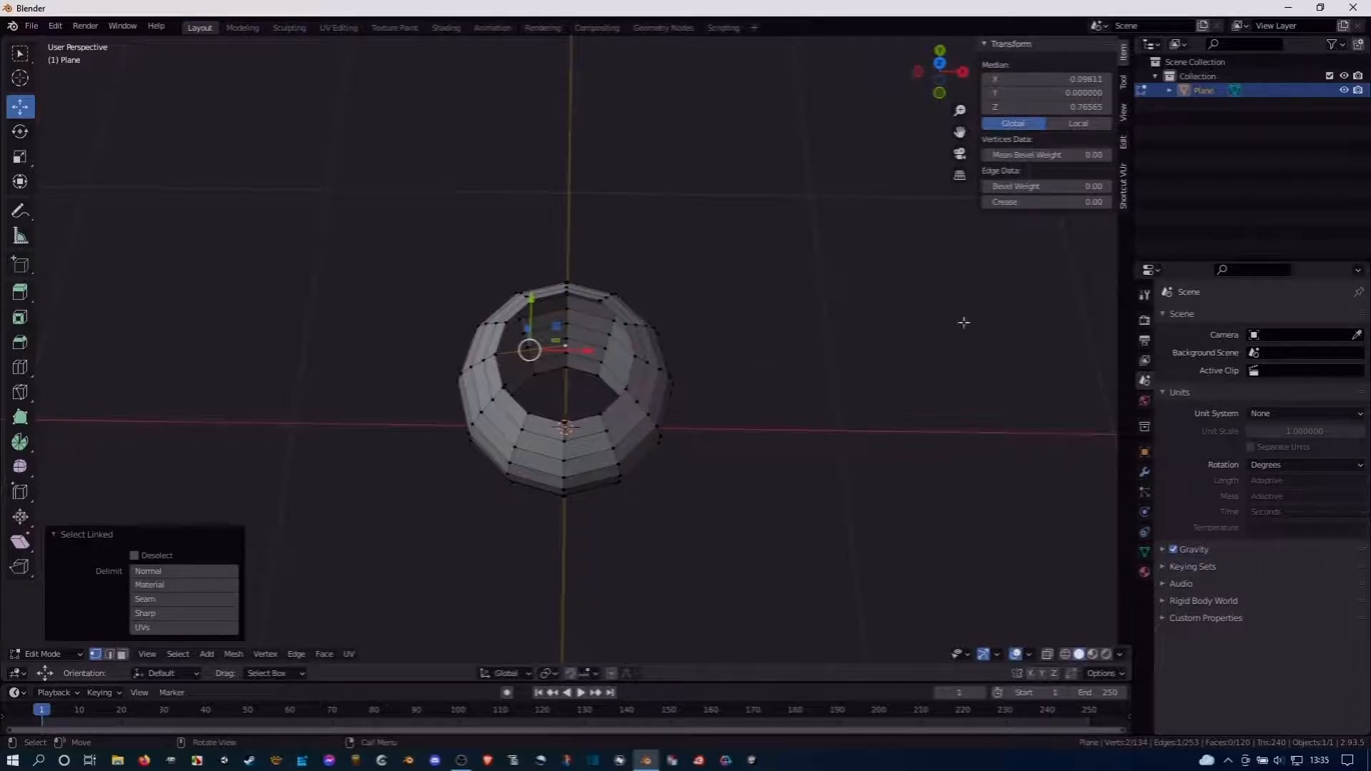
key("KP_7")
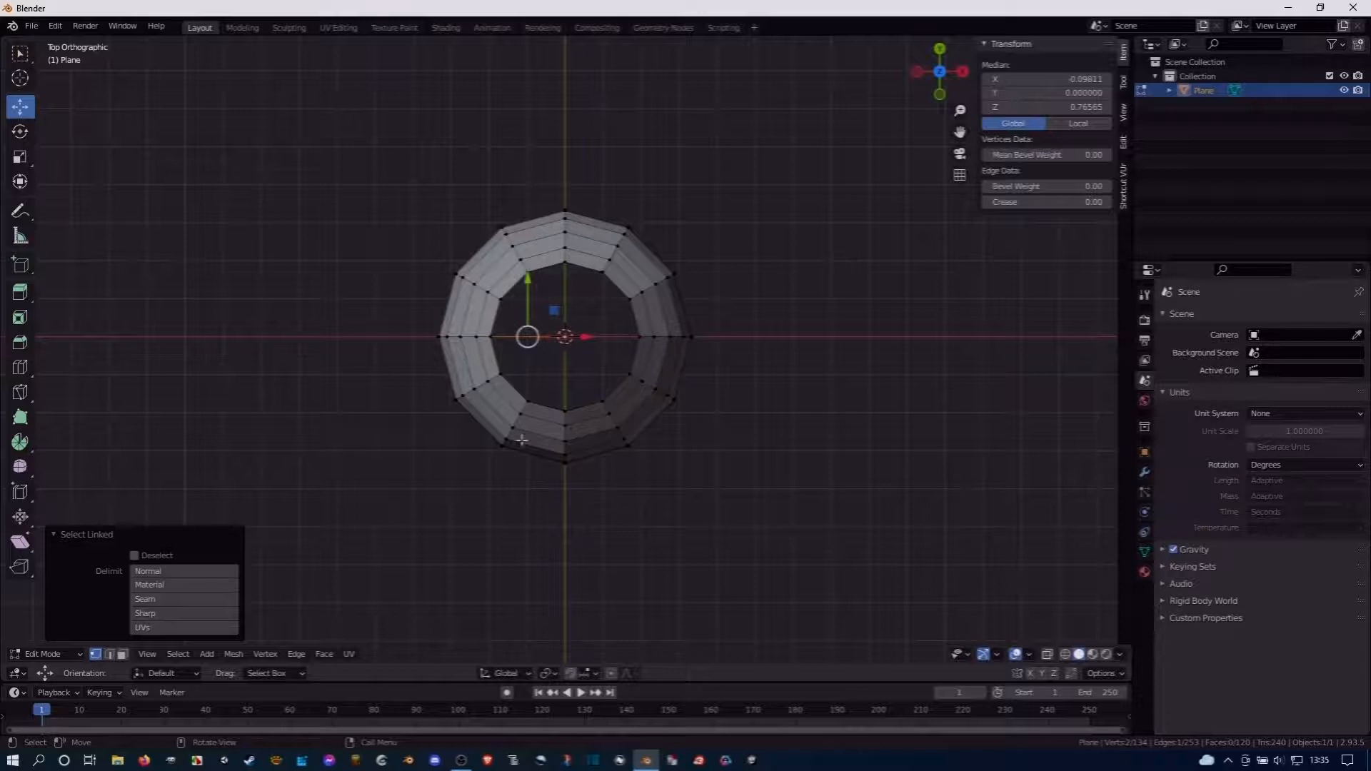
left_click(548, 673)
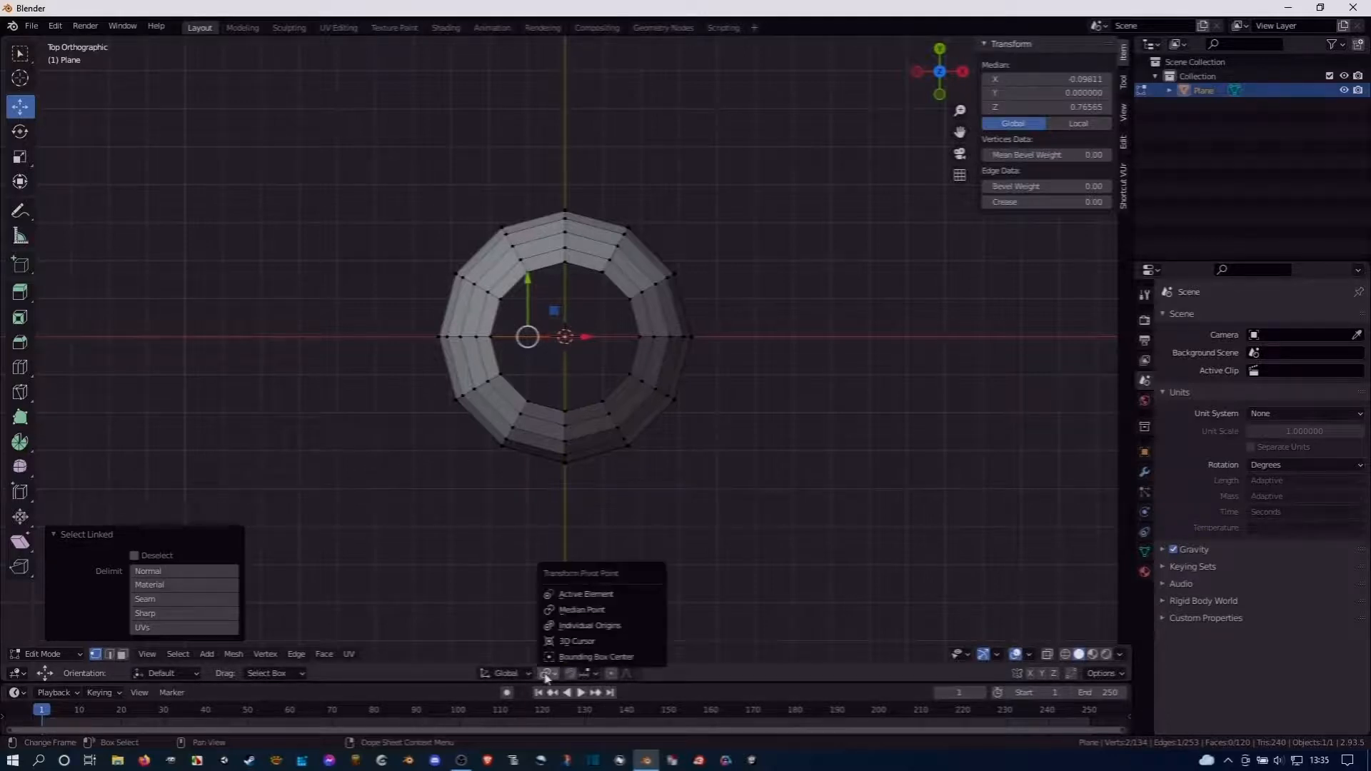
left_click(572, 642)
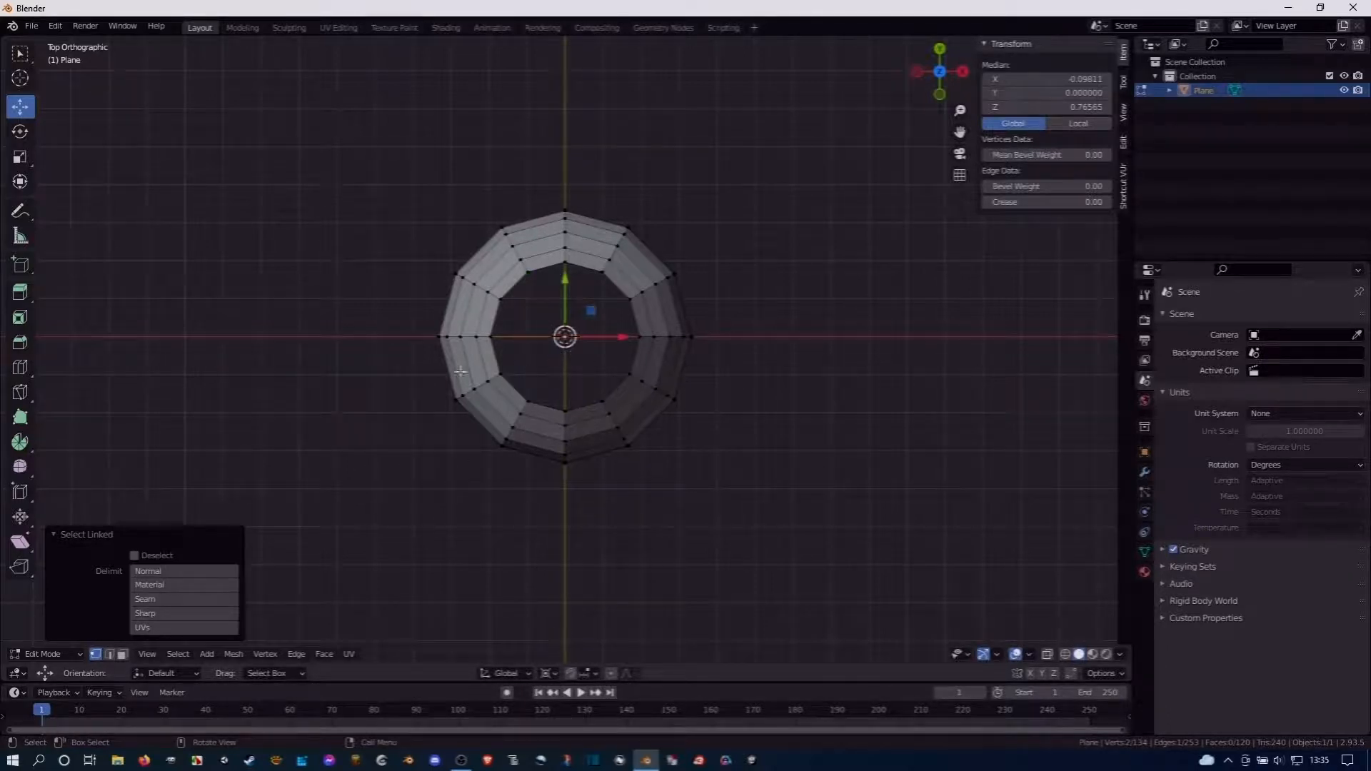
left_click(19, 442)
mouse_move(477, 250)
left_mouse_down()
mouse_move(460, 350)
mouse_move(570, 262)
mouse_move(503, 265)
mouse_move(478, 252)
left_mouse_up()
left_click(189, 509)
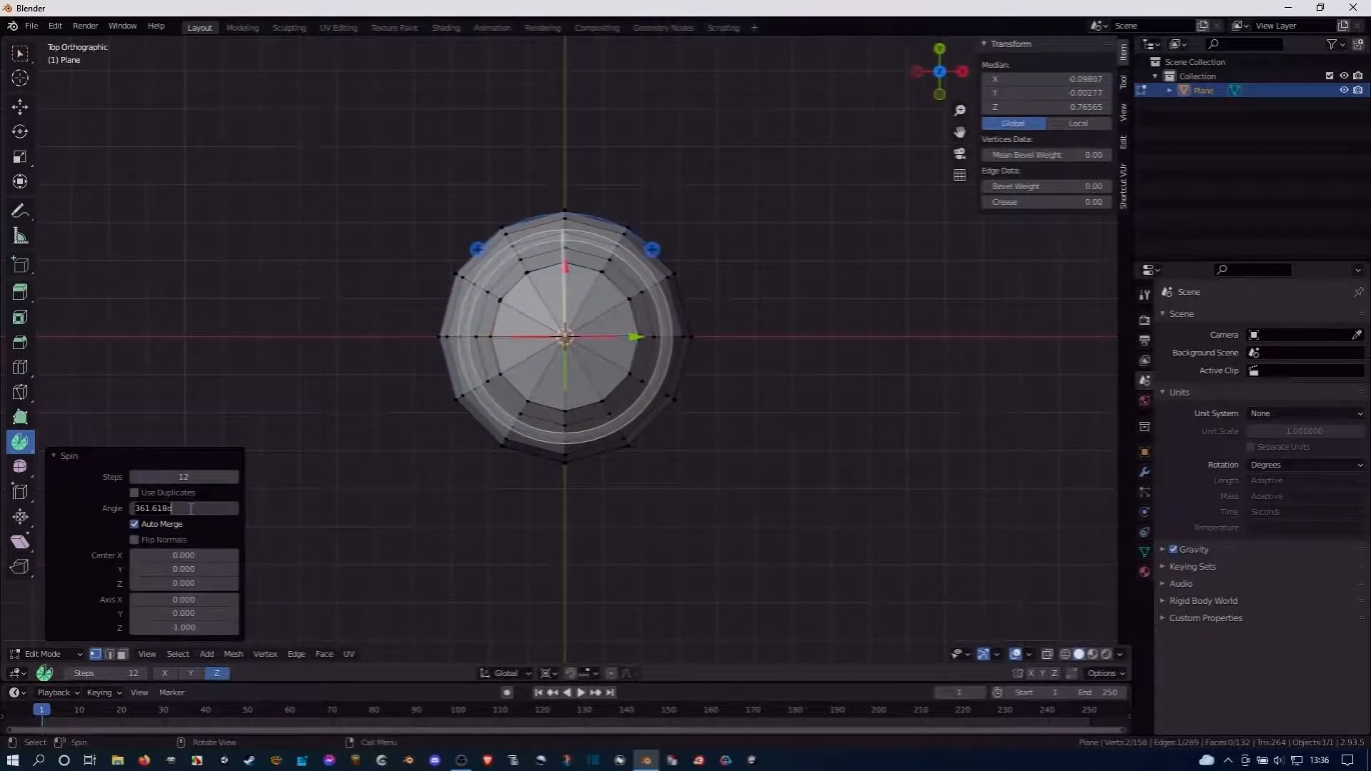
type("360")
key("Return")
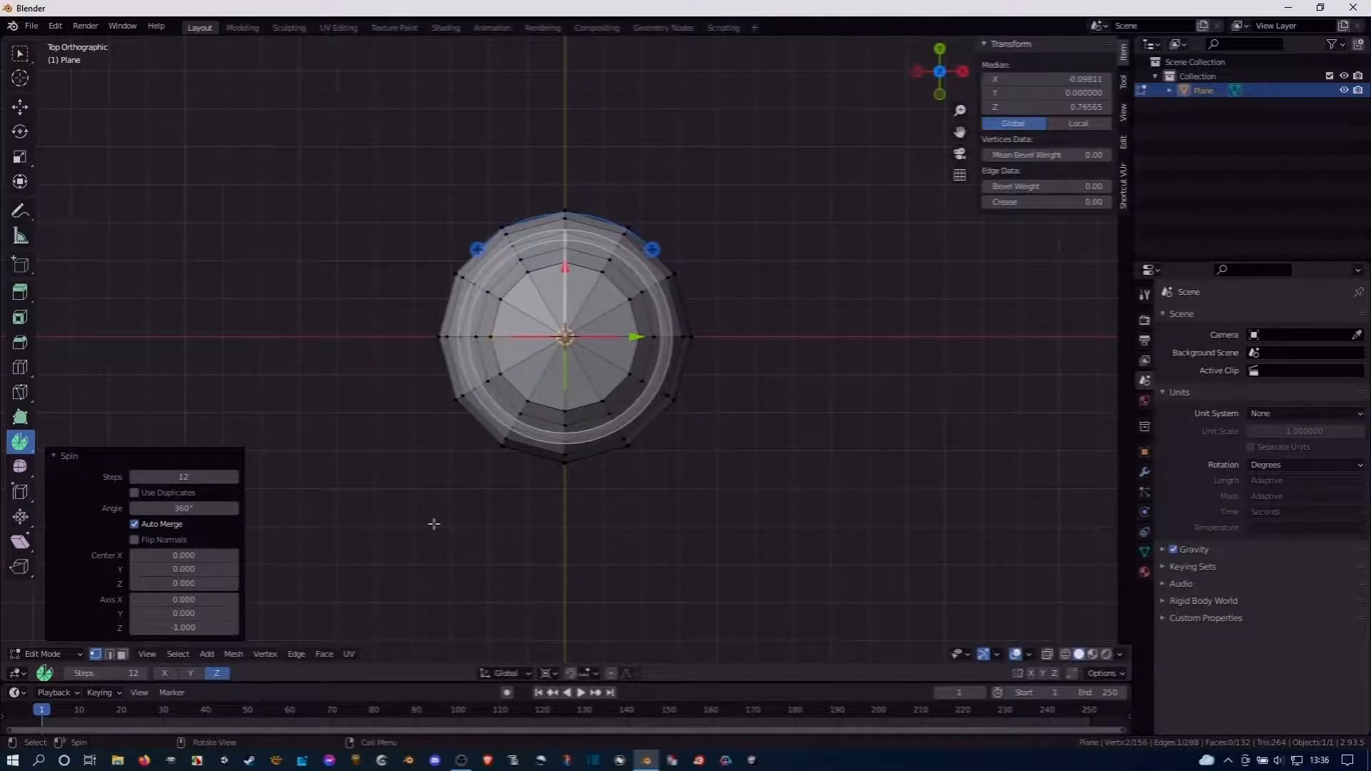
middle_click_drag(498, 479, 534, 385)
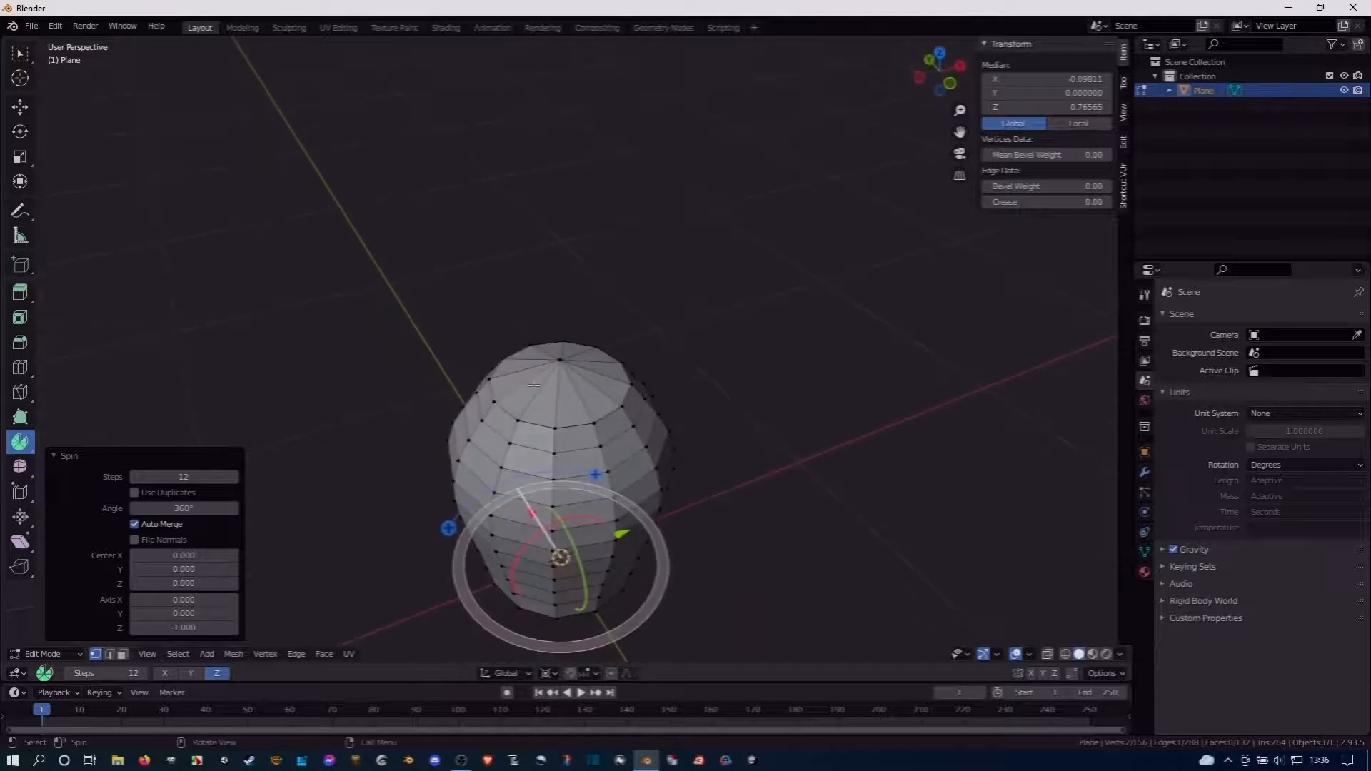
key("l")
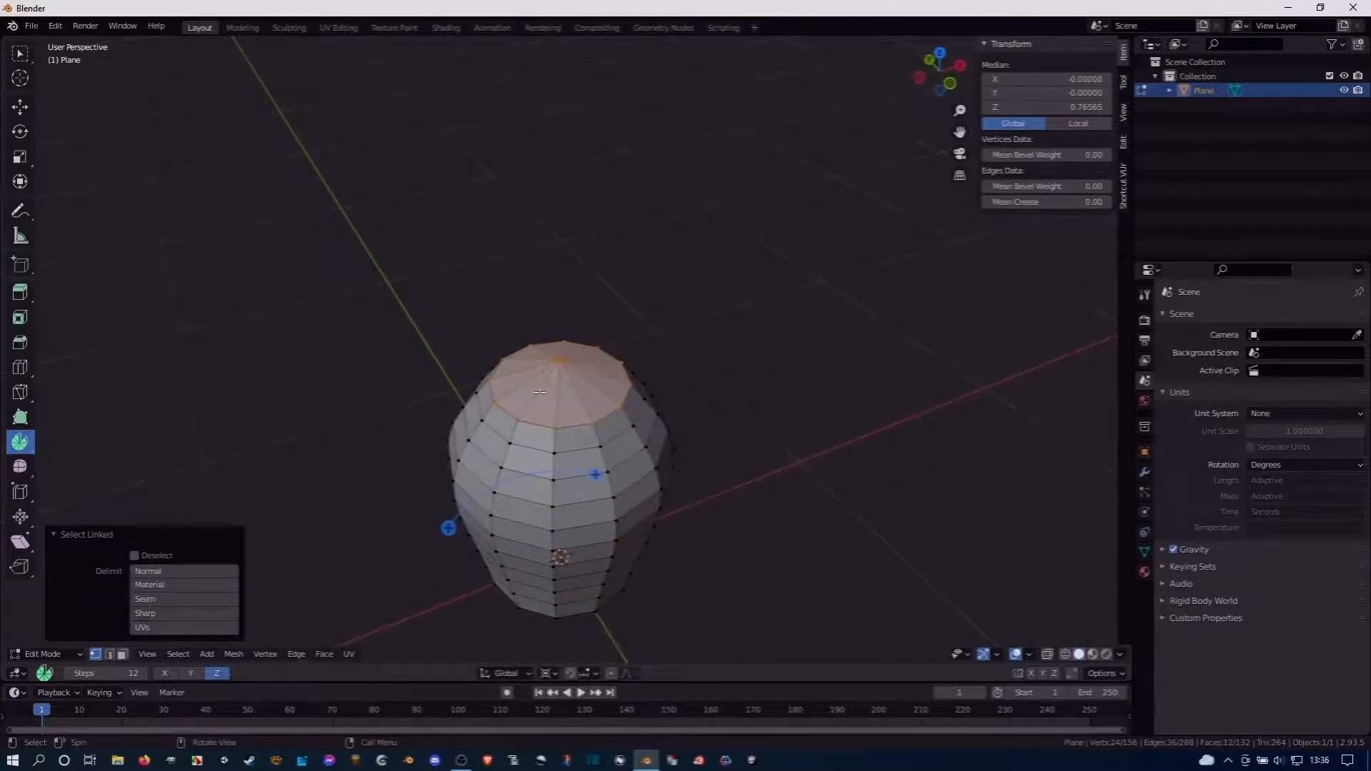
right_click(536, 397)
left_click(521, 419)
Subdivide the lid's twelve radial edges with two cuts
key("2")
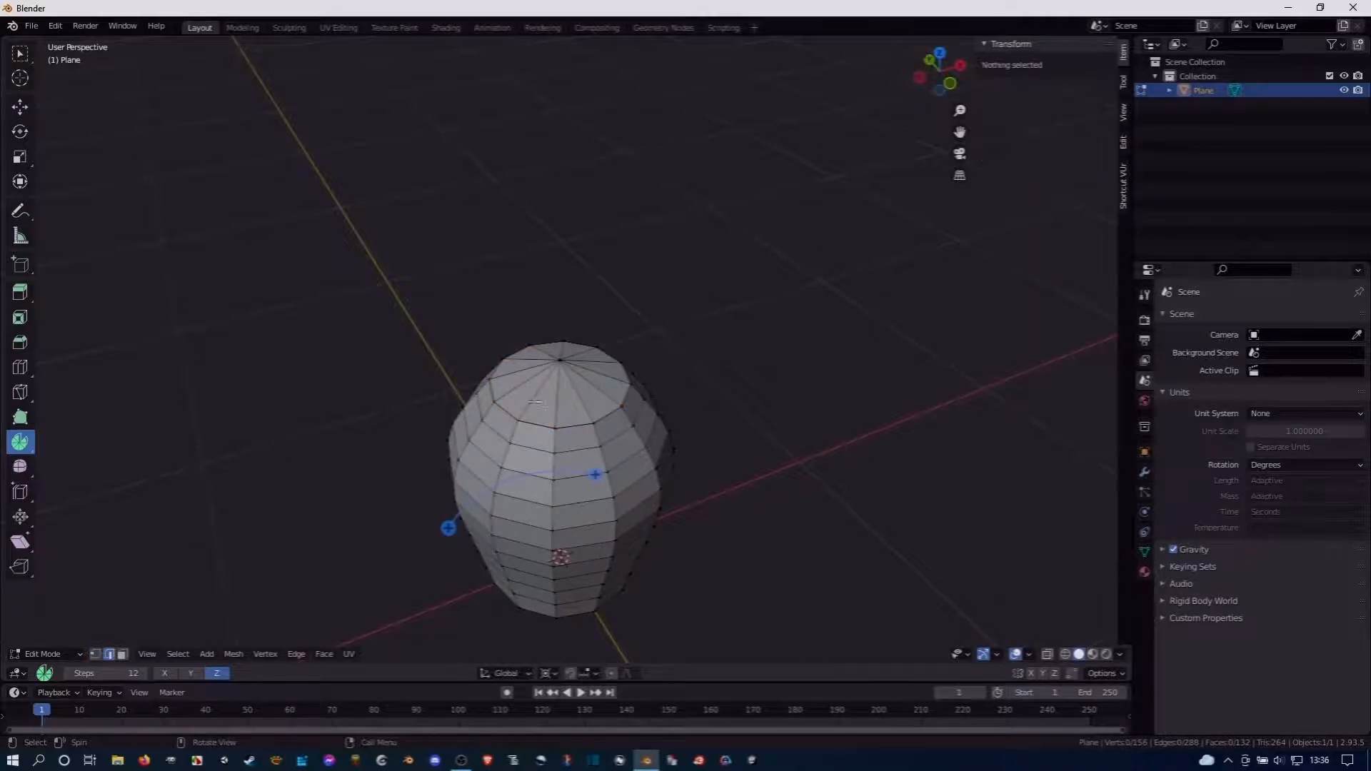
left_click(531, 401)
left_click(524, 388, "shift")
left_click(512, 373, "shift")
left_click(533, 356, "shift")
left_click(545, 353, "shift")
left_click(564, 350, "shift")
left_click(584, 357, "shift")
left_click(596, 371, "shift")
left_click(596, 376, "shift")
left_click(593, 383, "shift")
left_click(580, 395, "shift")
left_click(558, 409, "shift")
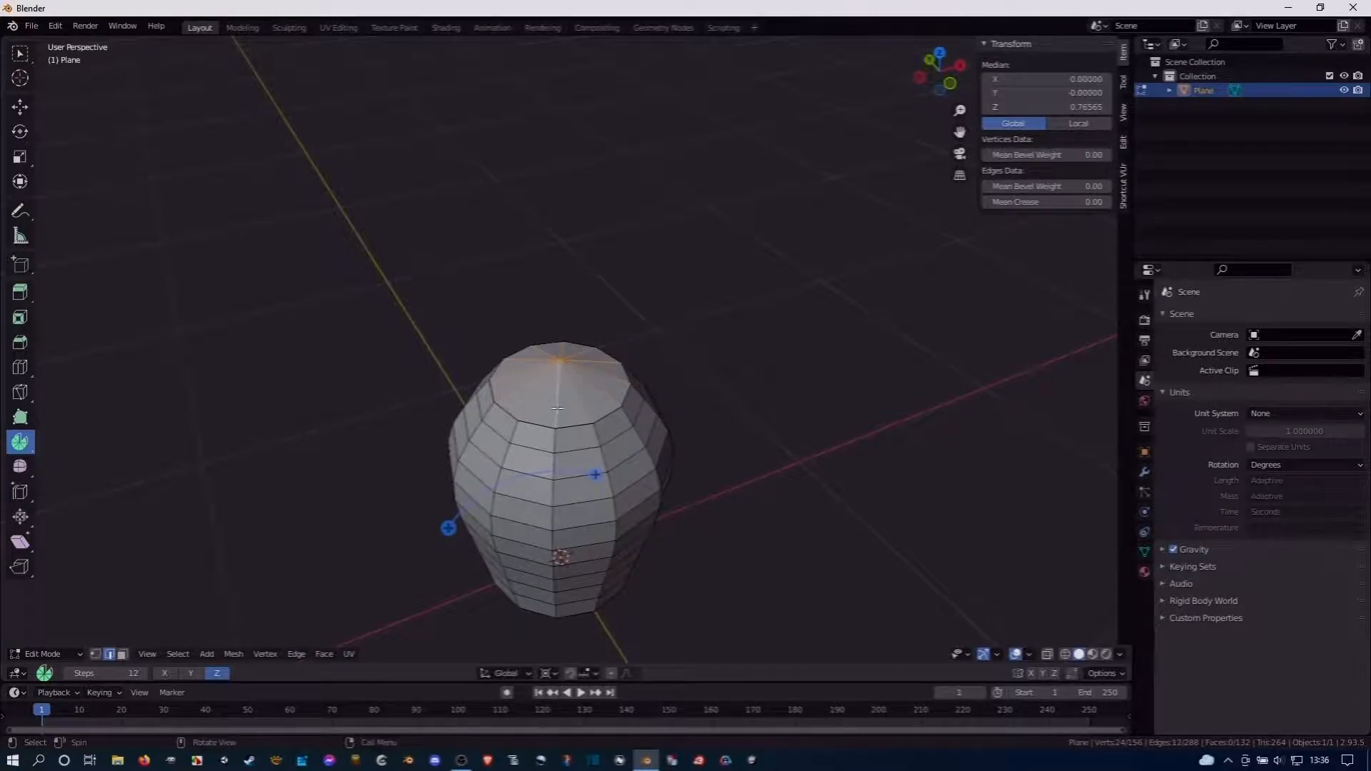
right_click(557, 408)
key("Escape")
right_click(558, 400)
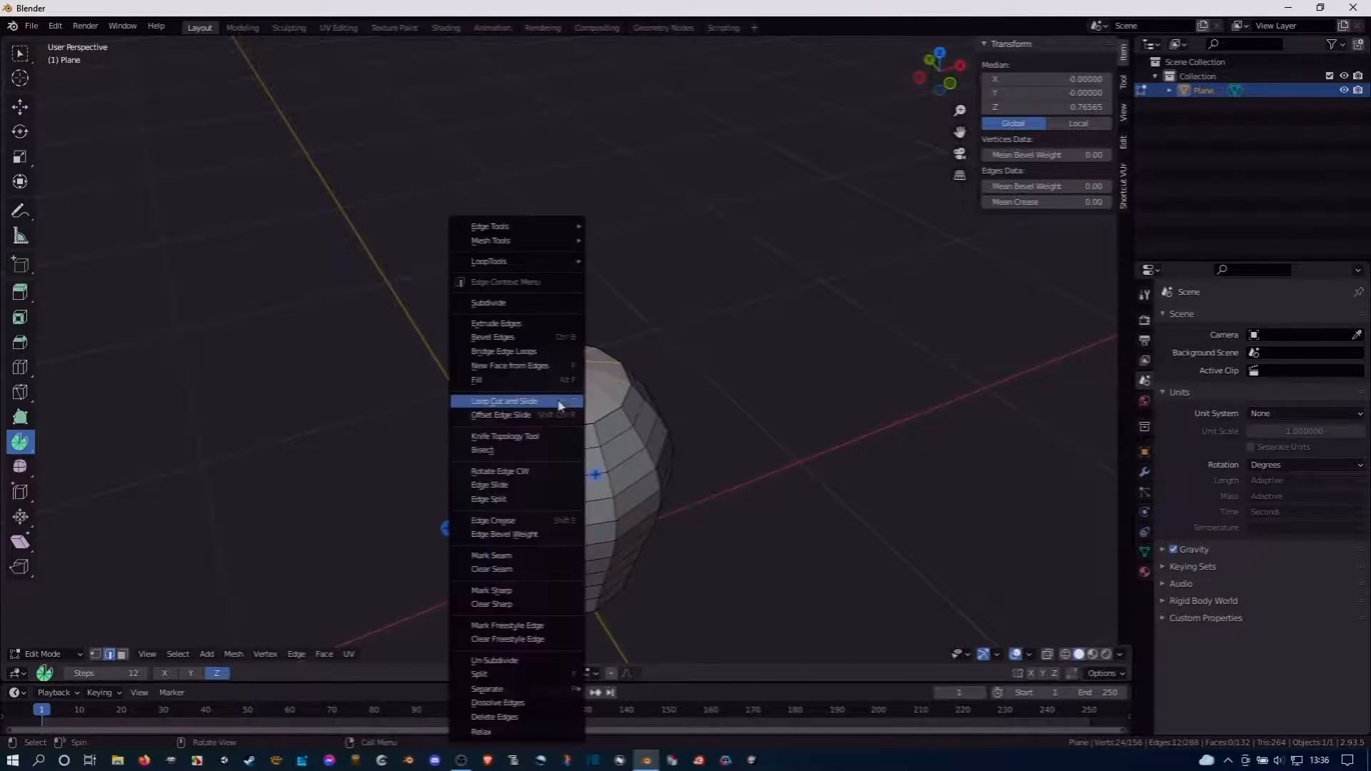
left_click(494, 318)
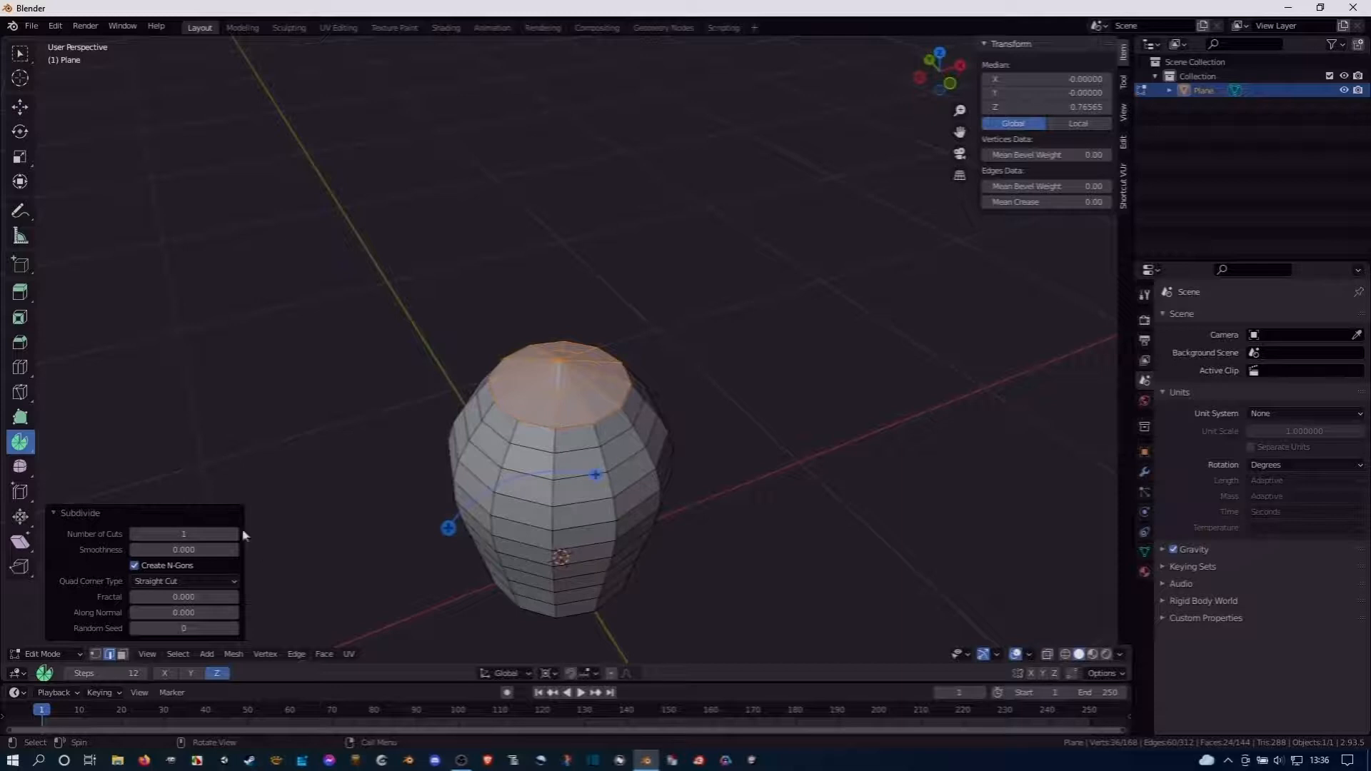
middle_click_drag(506, 537, 567, 196)
scroll(565, 396, "up", 5)
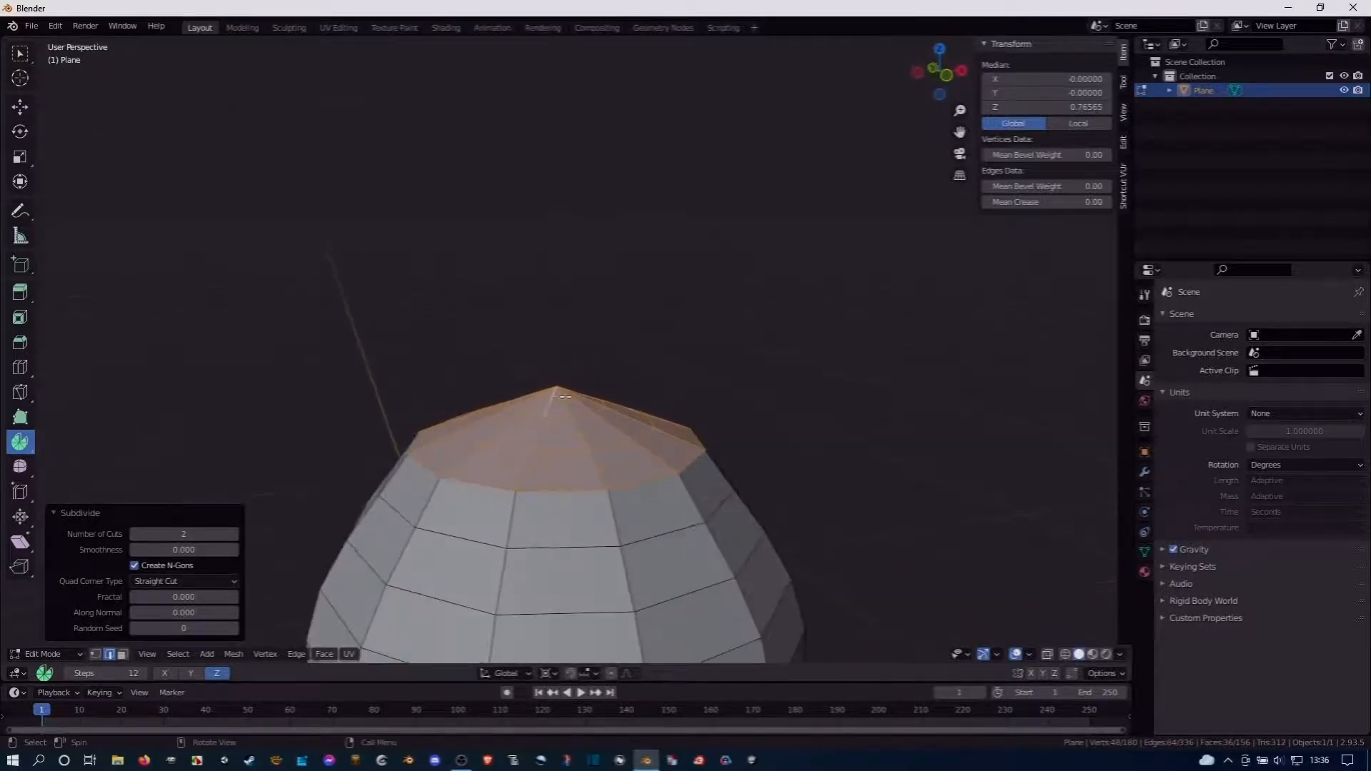
Rip the lid along the edge loop nearest its apex, moving the tip slightly upward
right_click(549, 419)
left_click(557, 418)
left_click(558, 417, "alt")
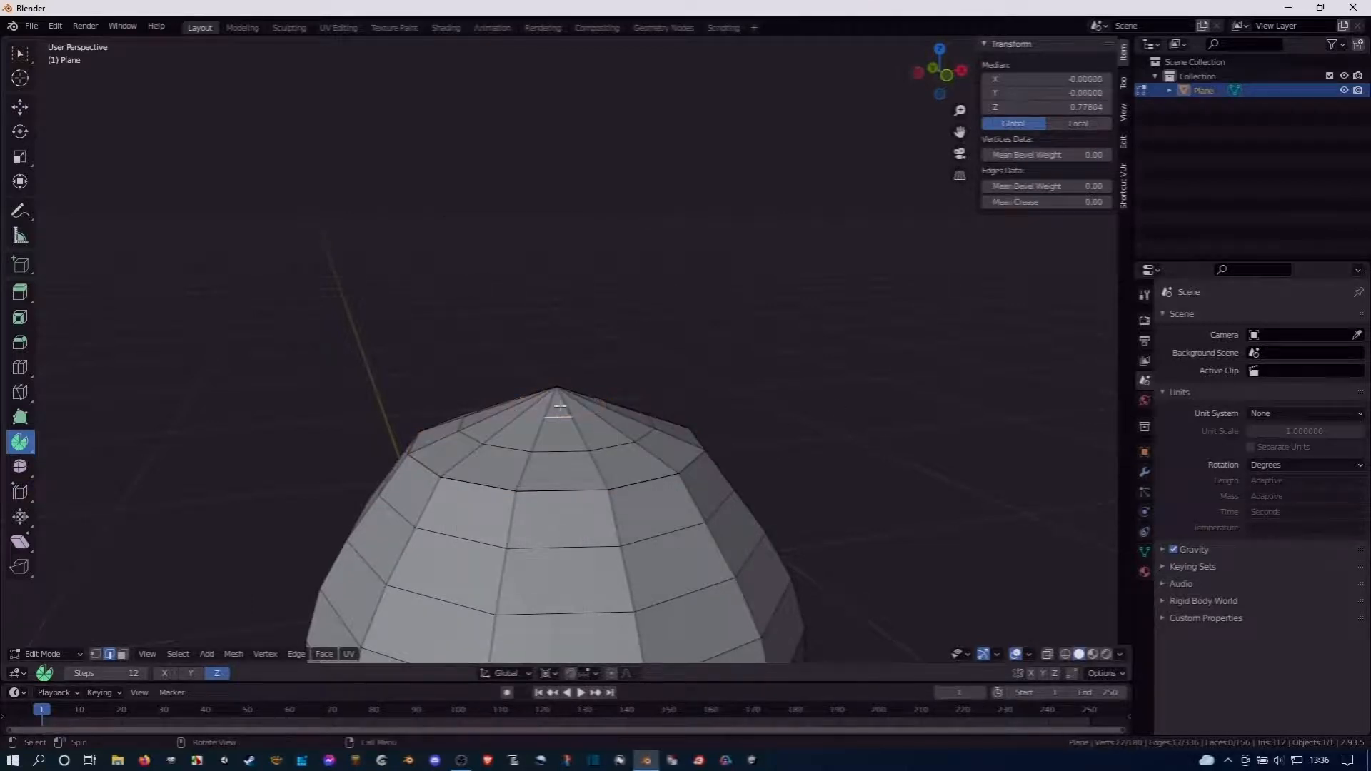
key("v")
left_click(559, 397)
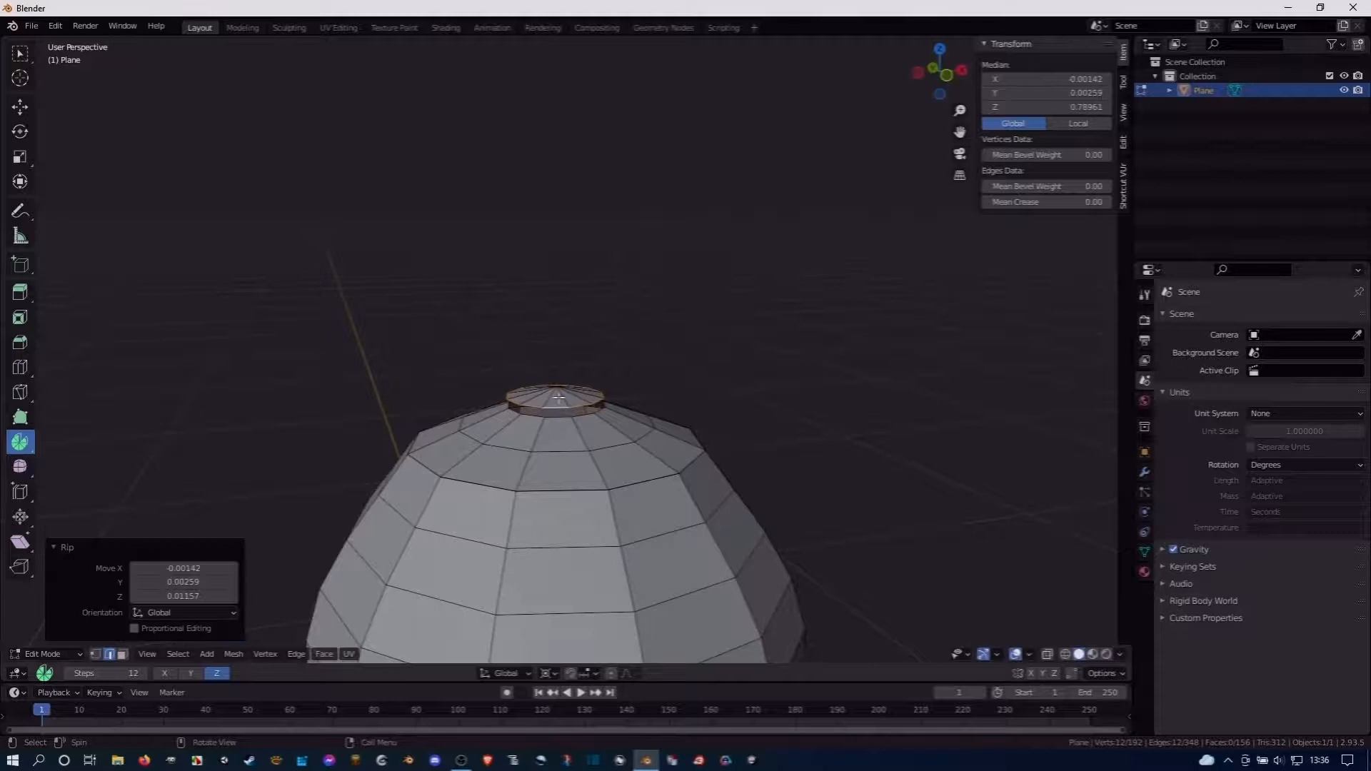
Delete the faces of the separated lid tip
key("l")
key("x")
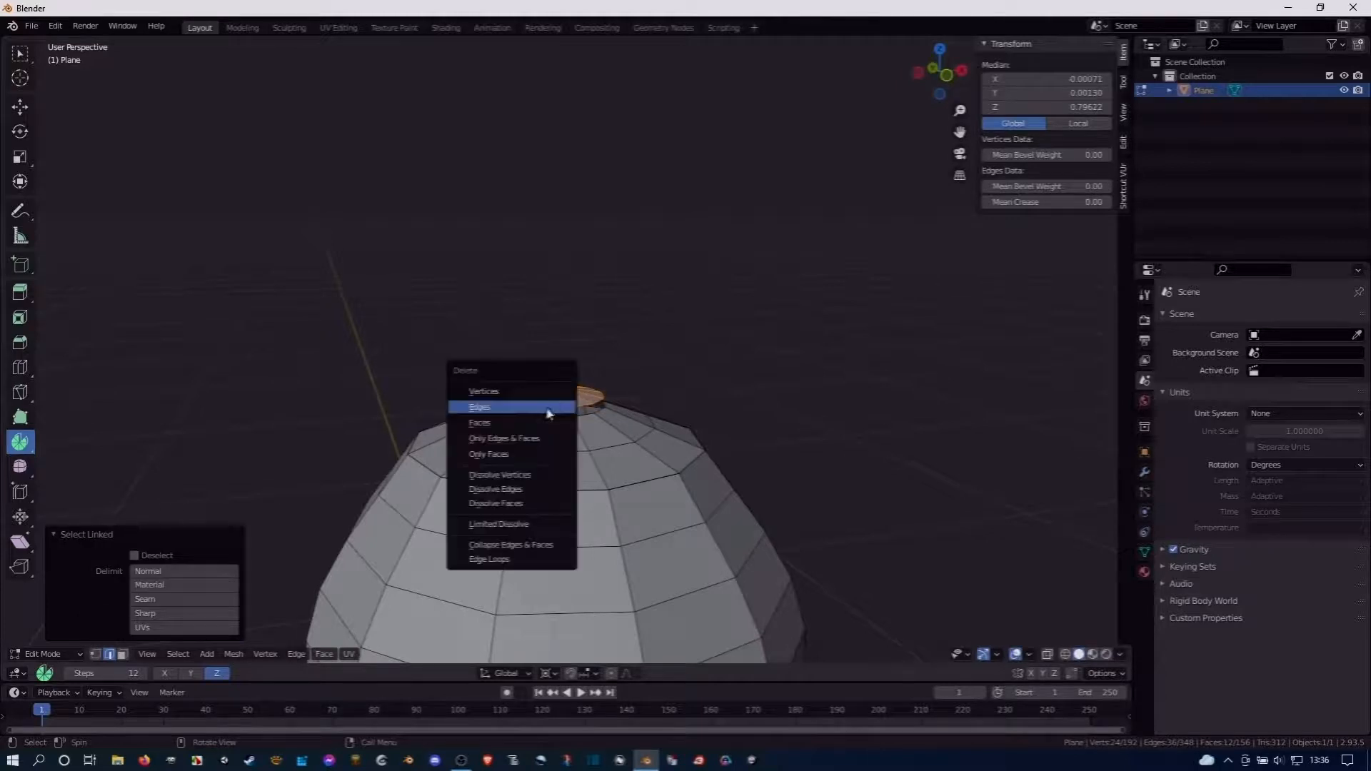
key("x")
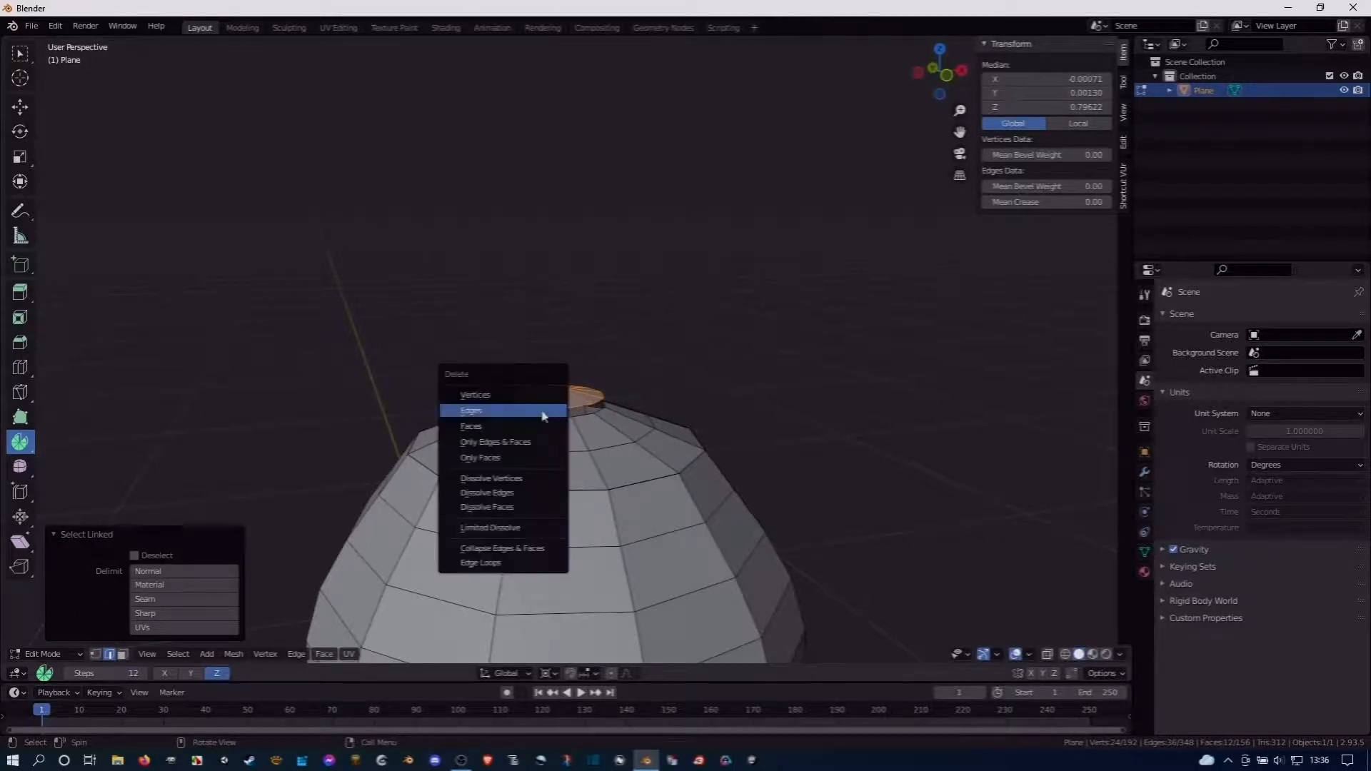
left_click(516, 425)
Fill the open edge loop at the top of the lid with a single face
left_click(559, 418)
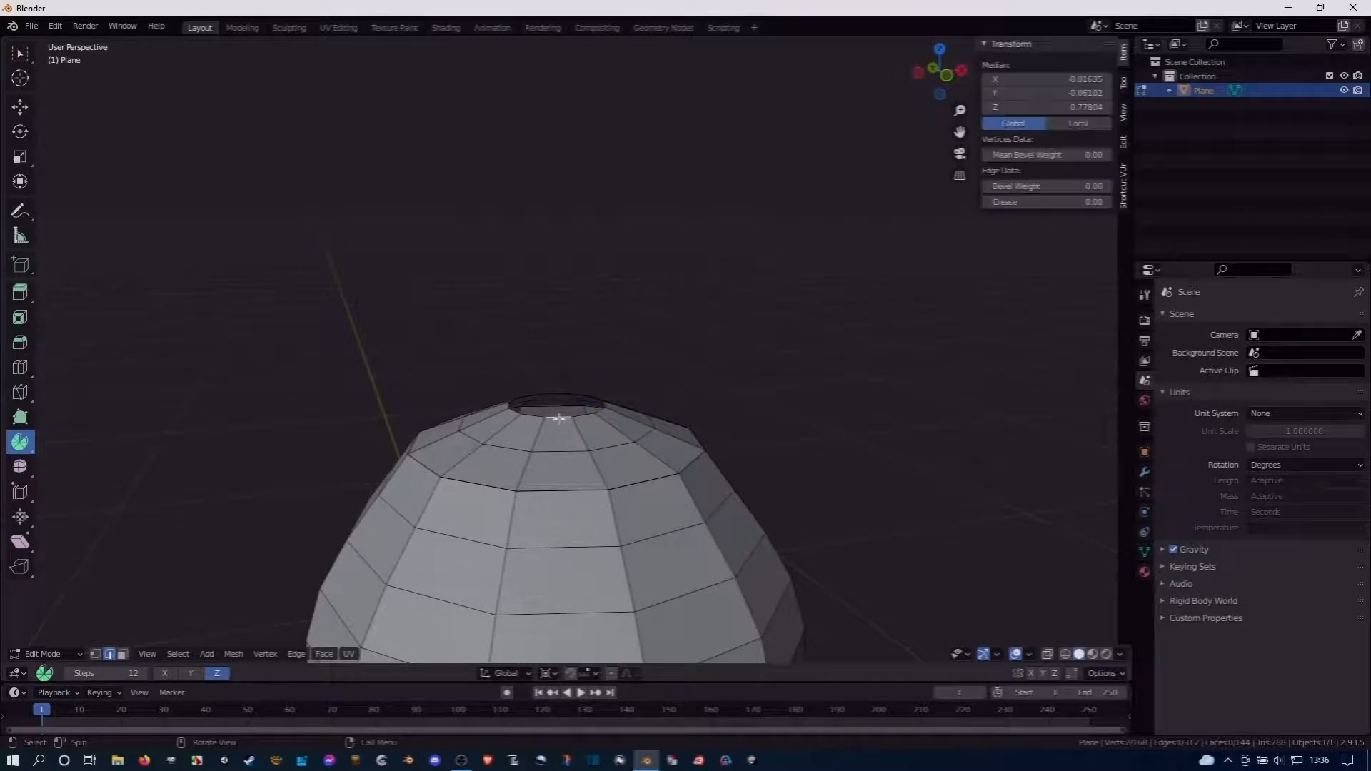
left_click(567, 418, "alt")
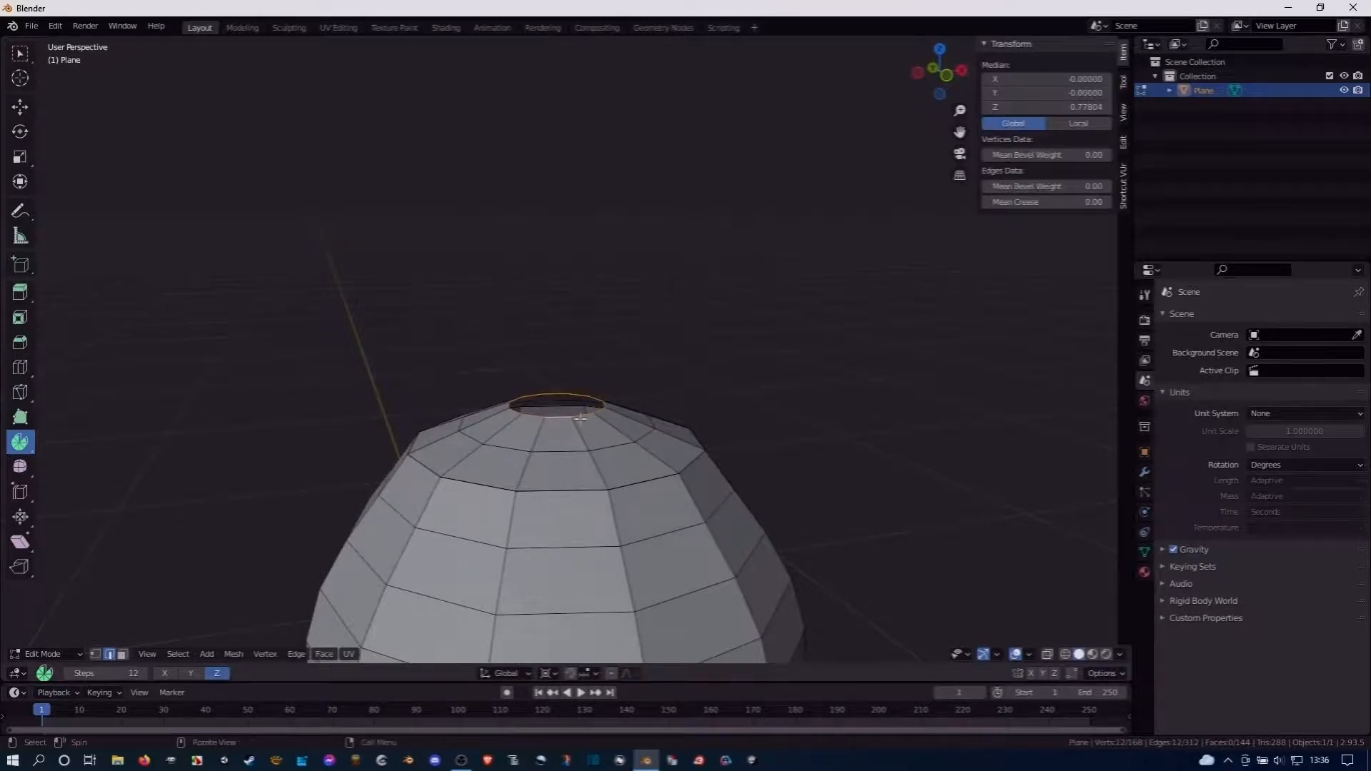
key("f")
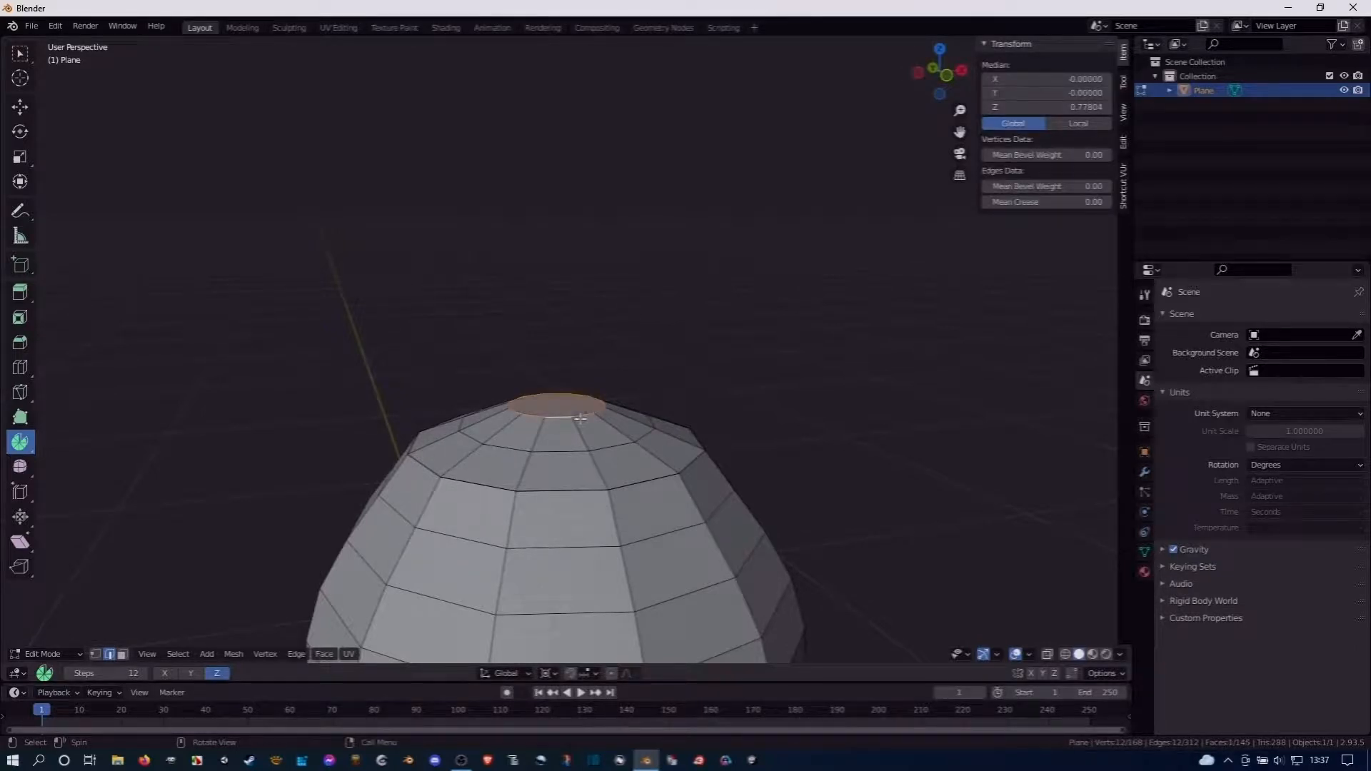
middle_click_drag(582, 420, 525, 422)
Extrude the whole lid upward by about 0.008 to give it thickness
right_click(543, 423)
left_click(582, 417)
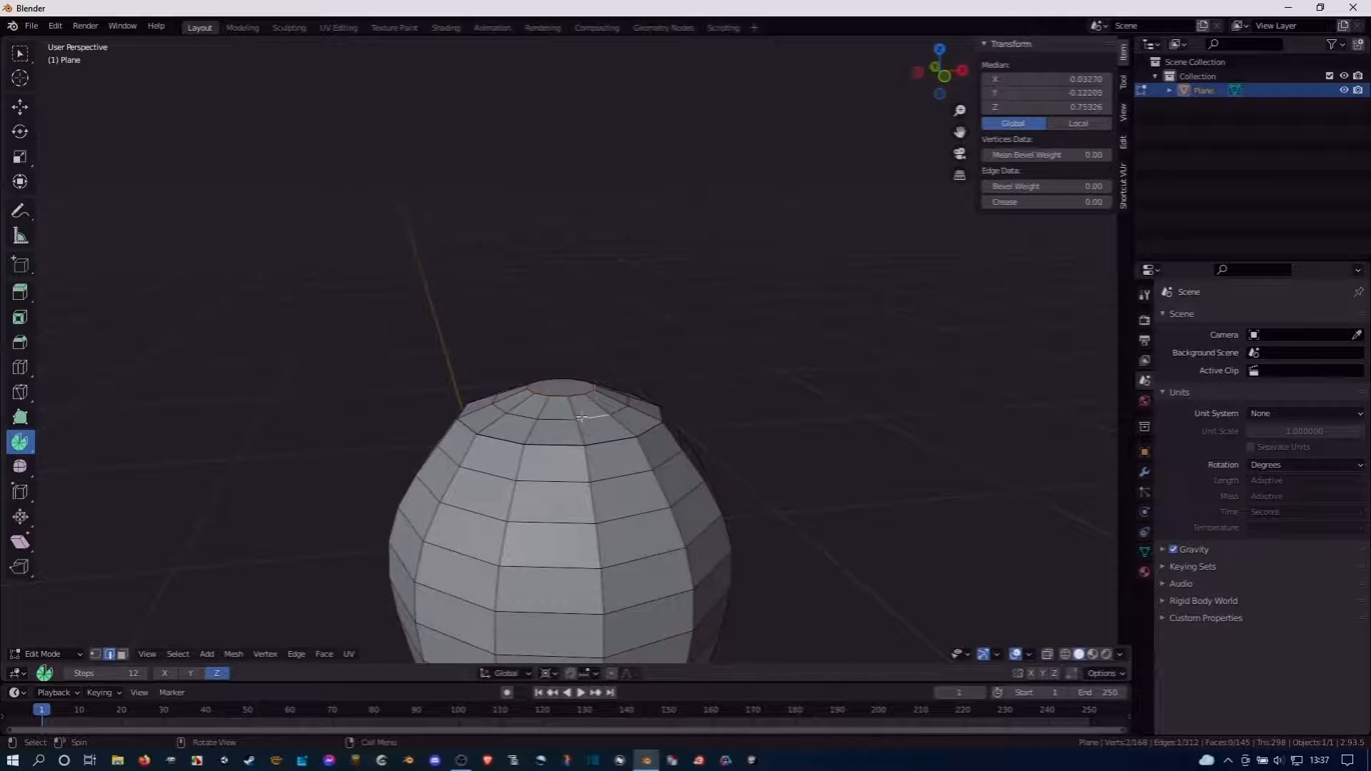
key("l")
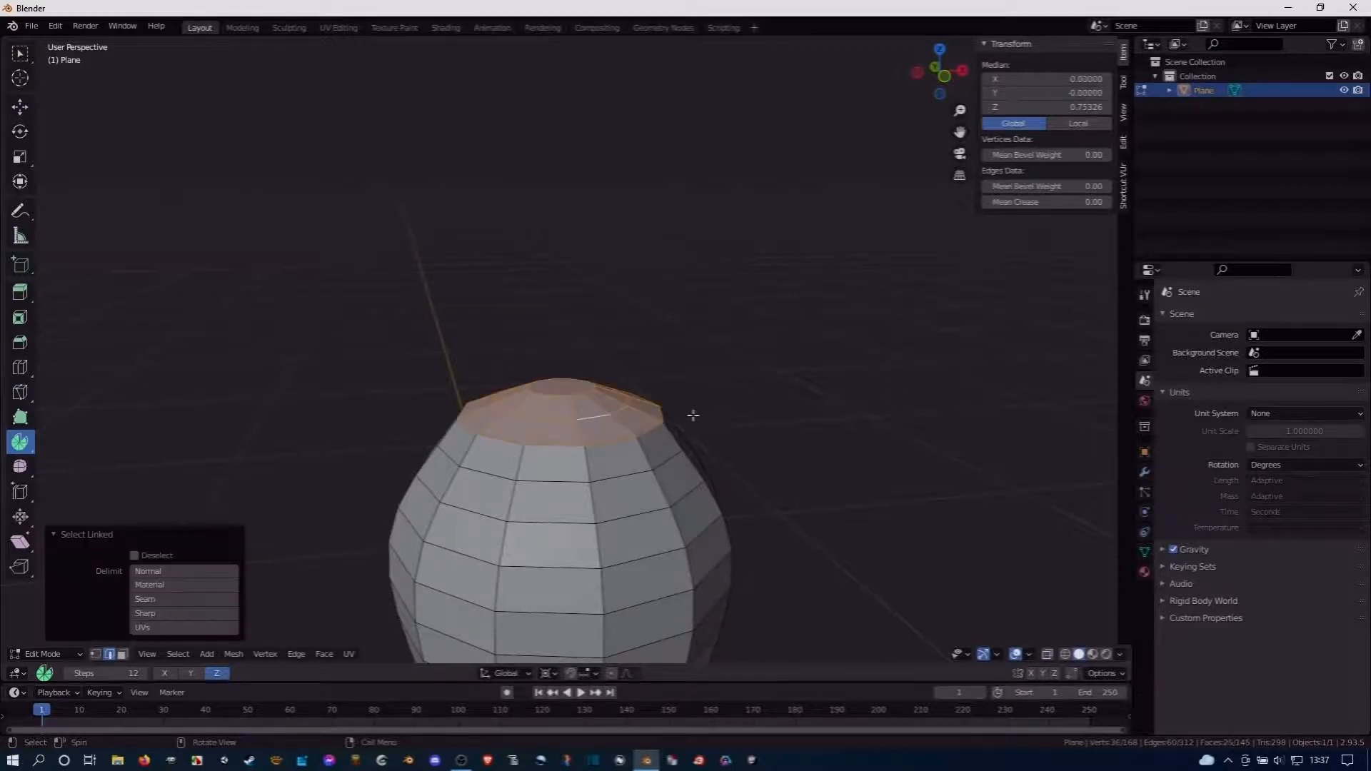
middle_click_drag(568, 403, 566, 370)
key("KP_1")
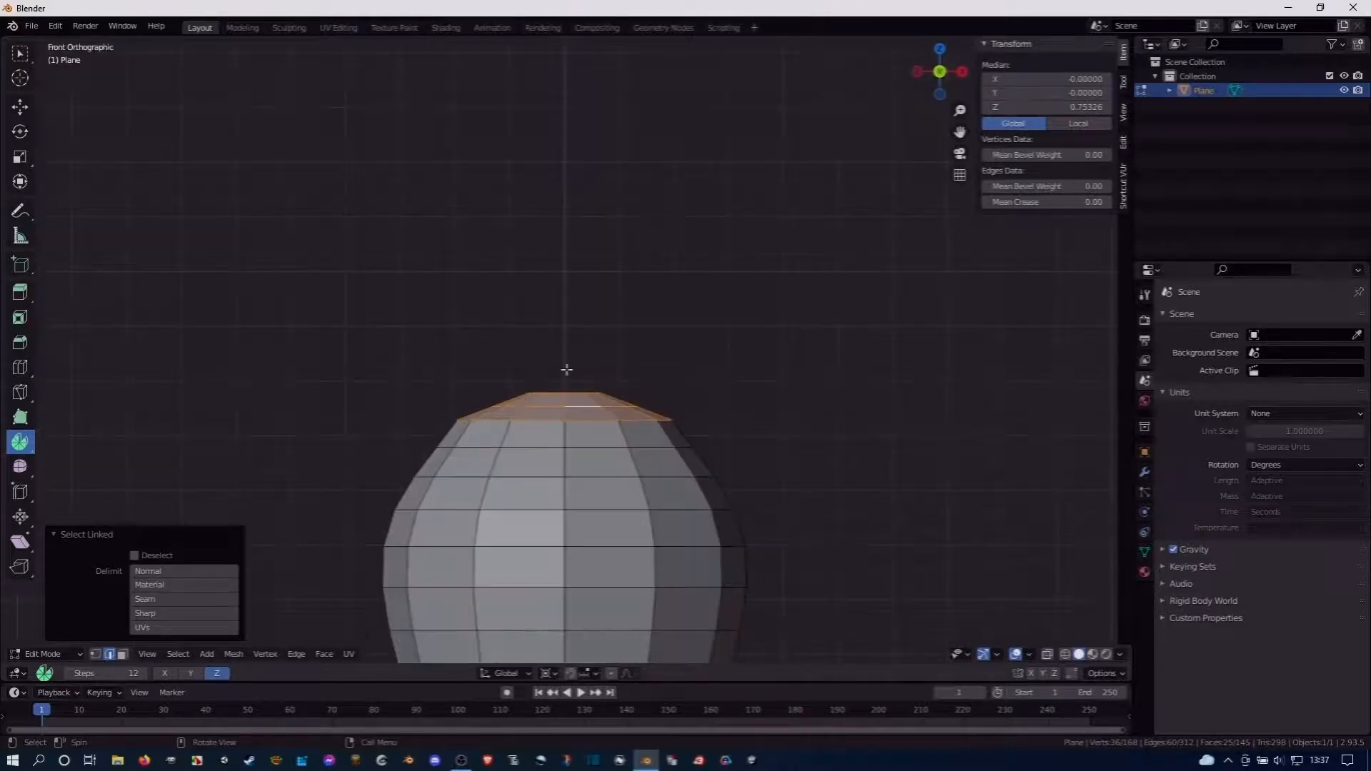
key("KP_3")
key("KP_1")
key("e")
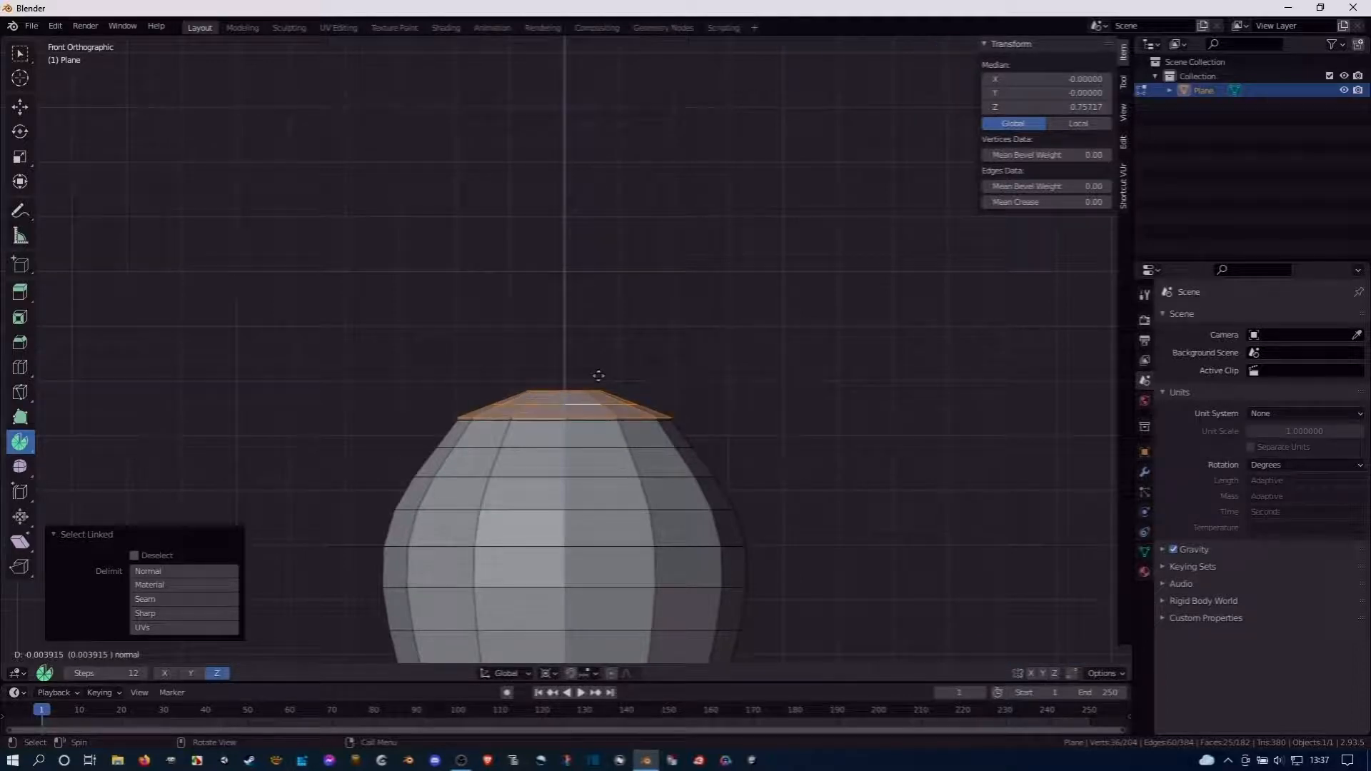
left_click(597, 373)
middle_click_drag(597, 374, 536, 395)
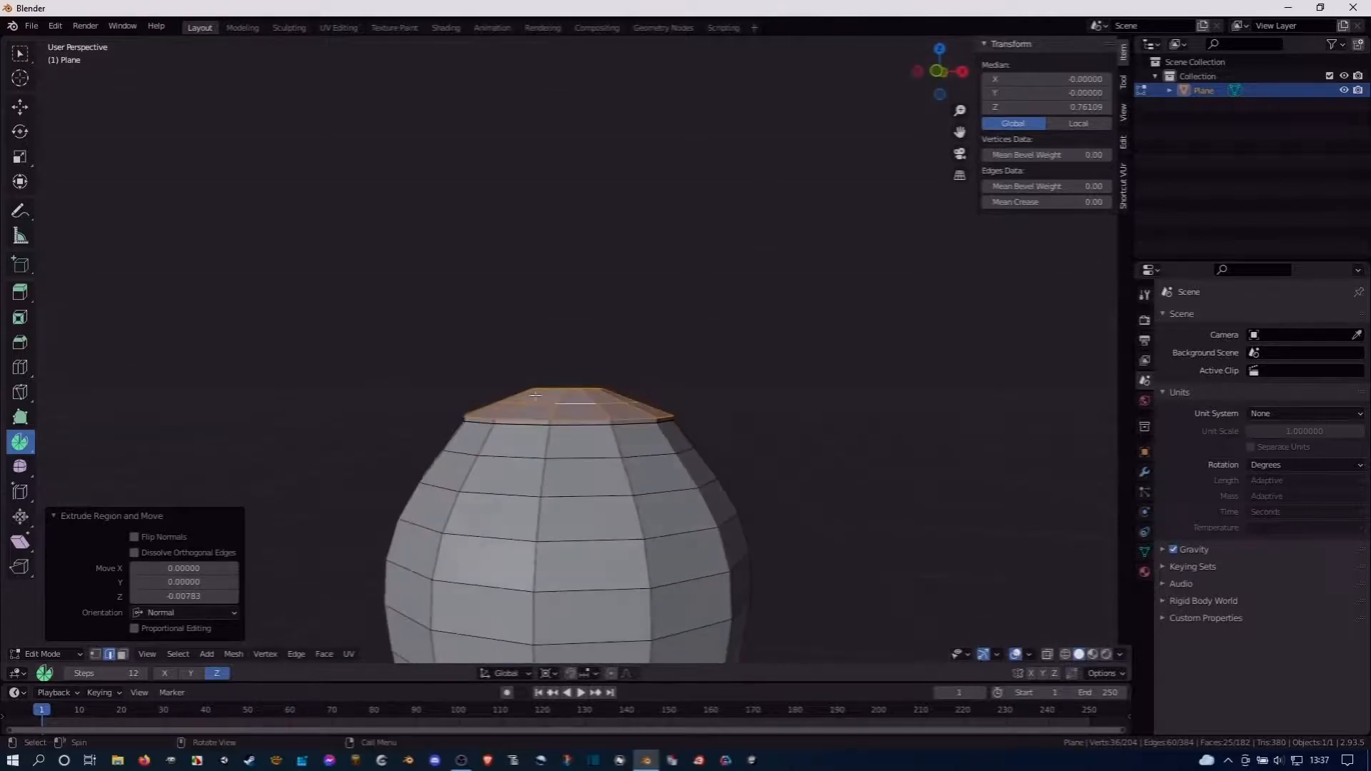
Hide the connected vase body mesh to isolate the lid
left_click(552, 497)
key("ctrl+l")
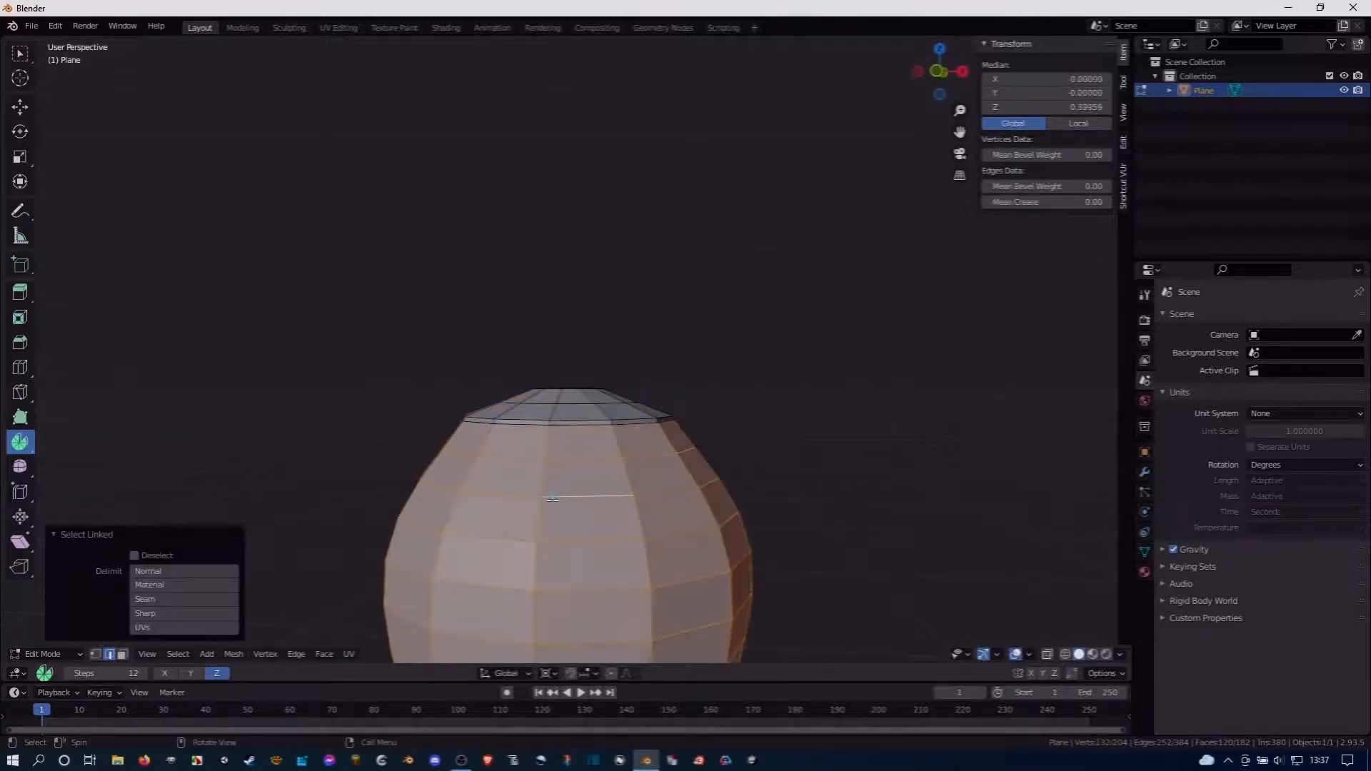
key("h")
middle_click_drag(560, 481, 560, 511)
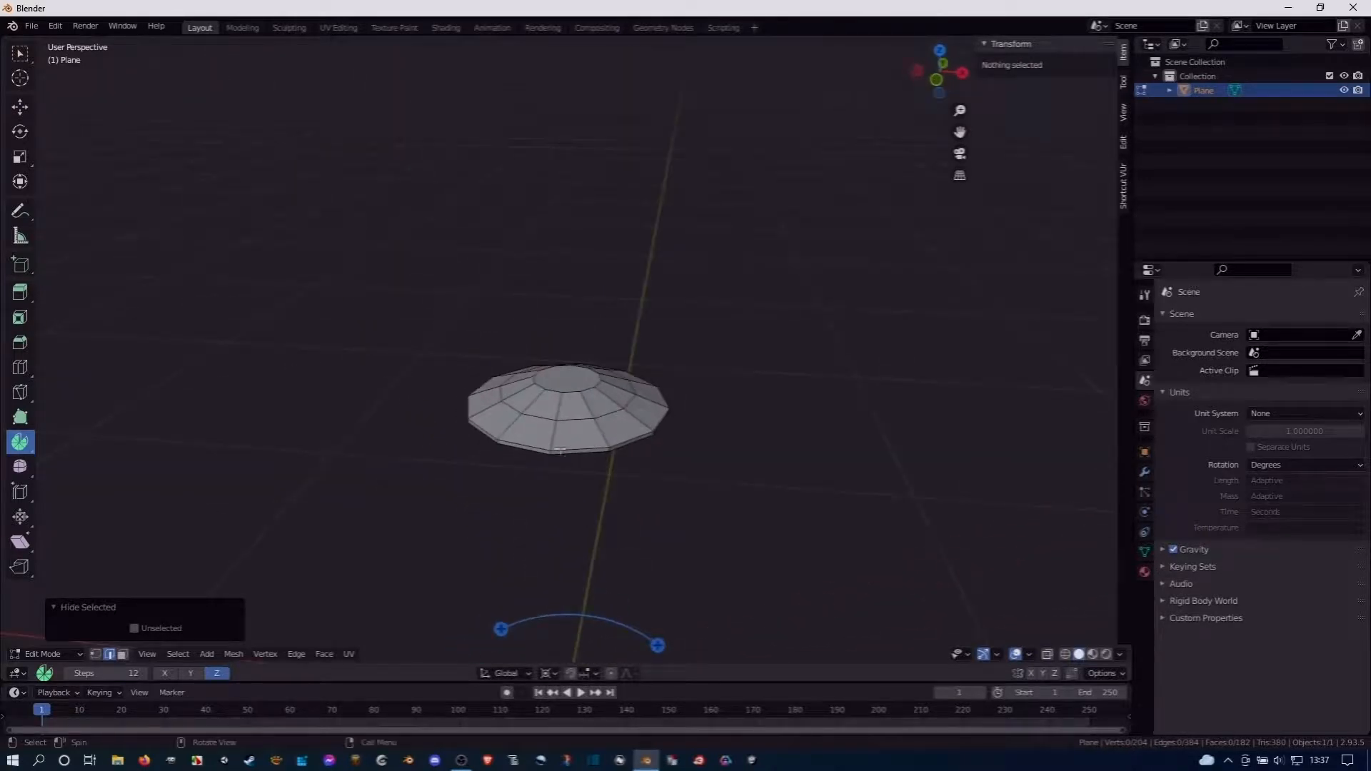
middle_click_drag(558, 419, 535, 508)
key("l")
middle_click_drag(588, 486, 576, 425)
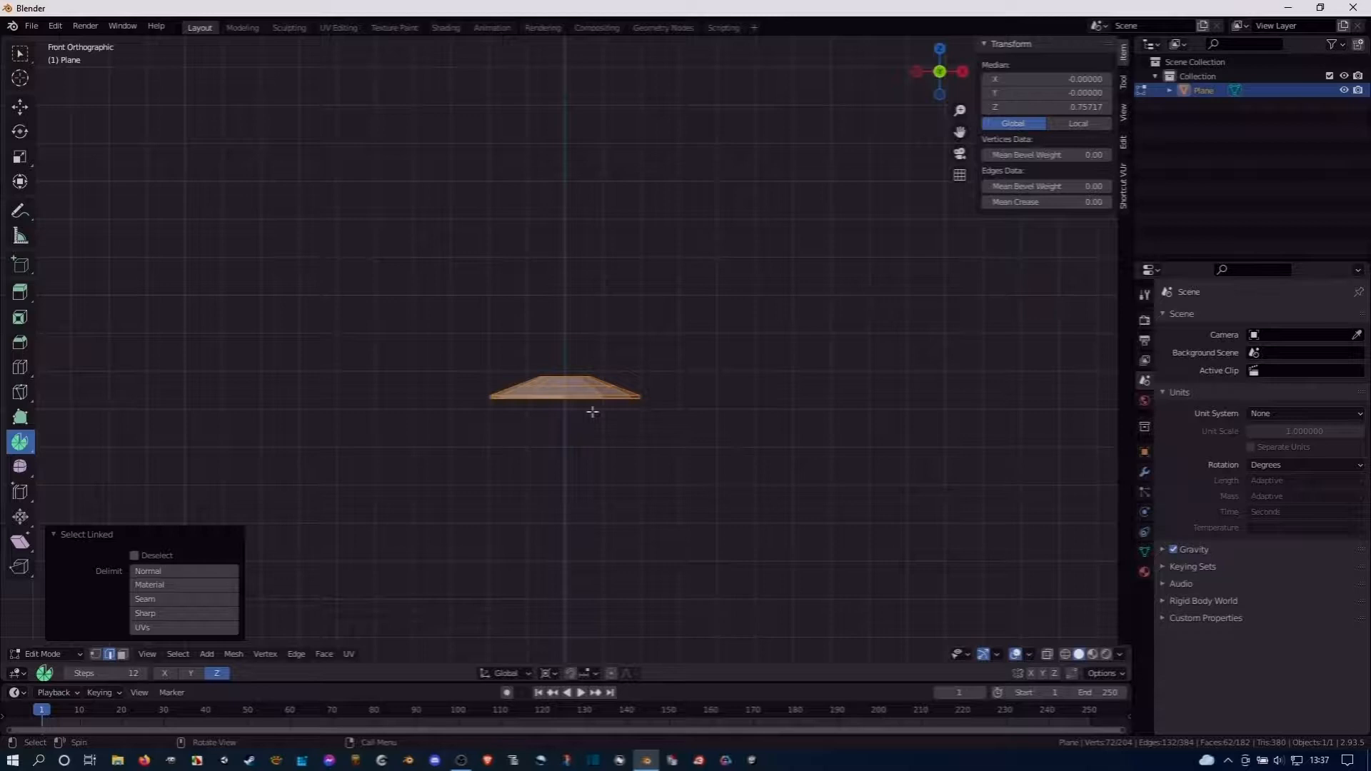
key("alt+a")
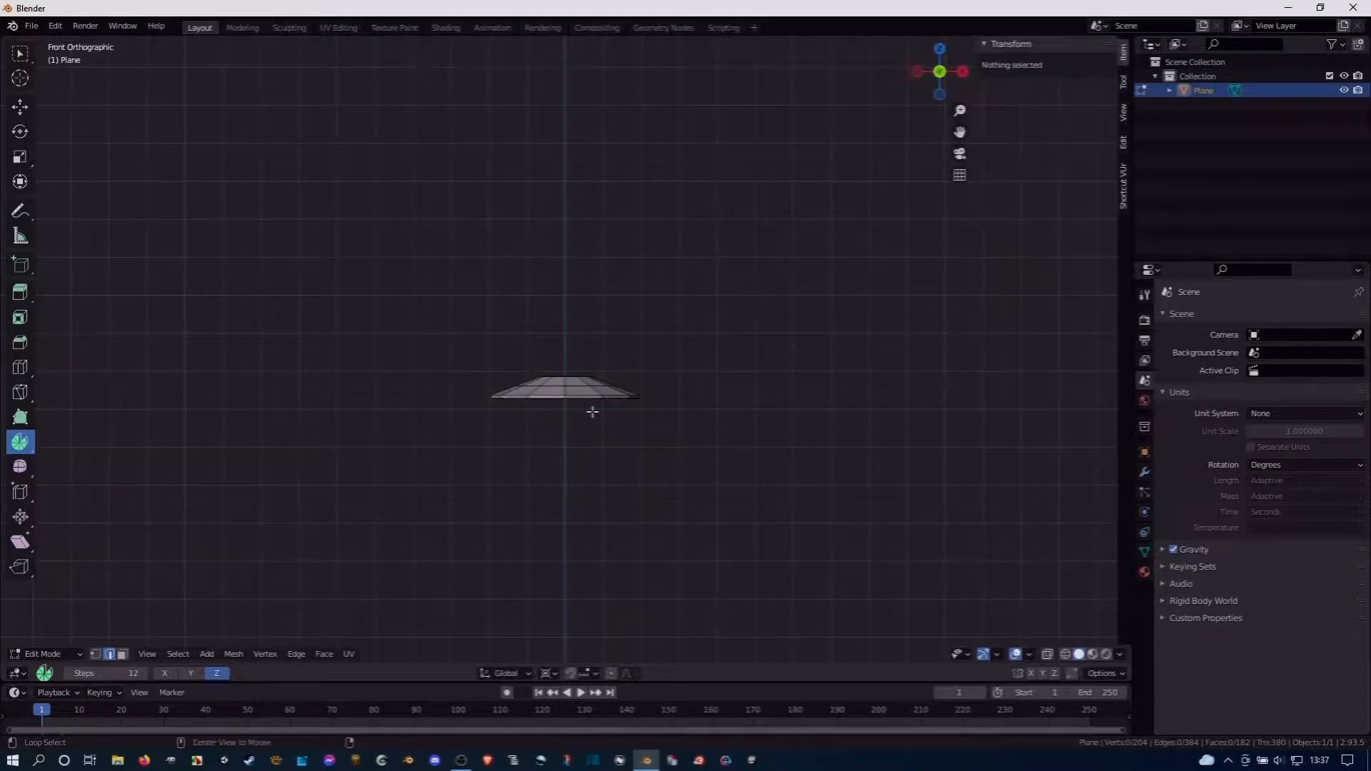
Reveal the hidden vase body mesh and keep it selected
key("alt+h")
middle_click_drag(575, 446, 418, 549)
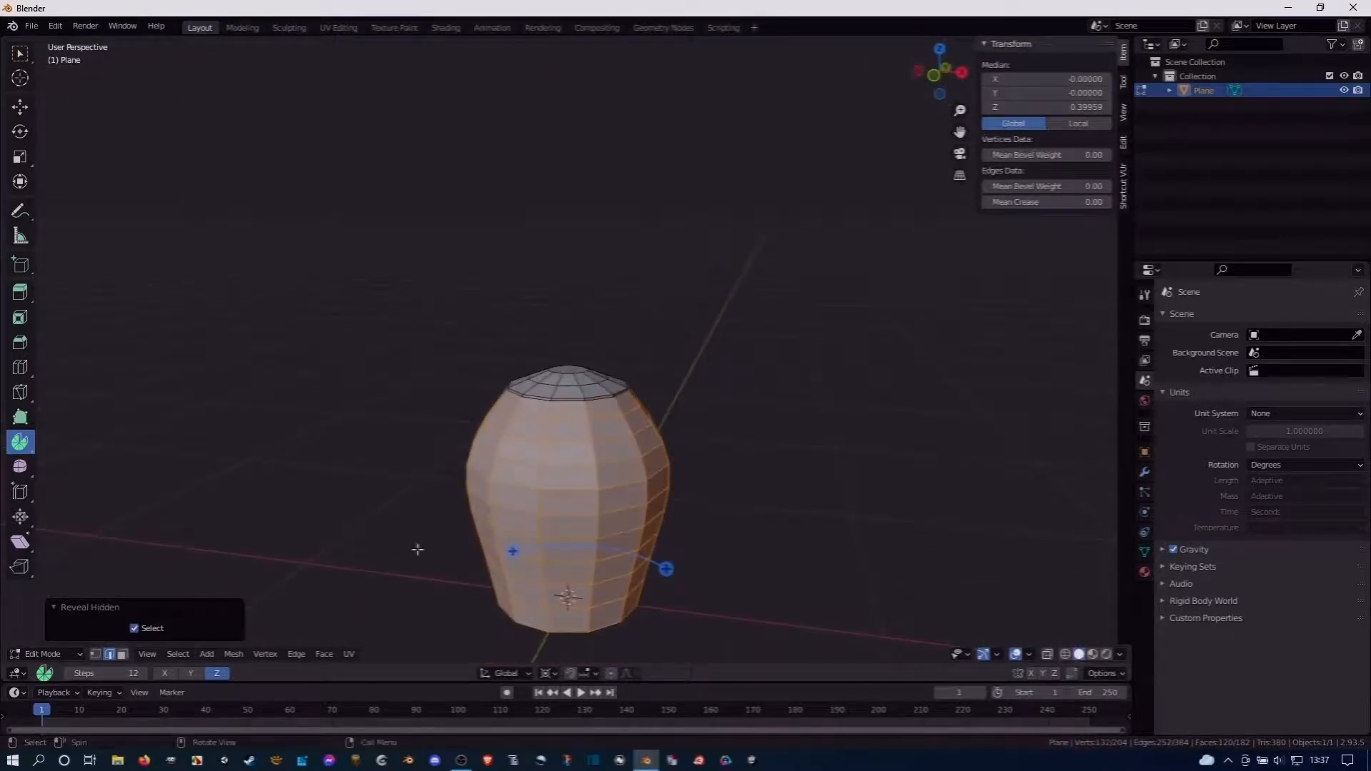
Try to solidify the vase body's faces with a thickness of -0.01
left_click(325, 654)
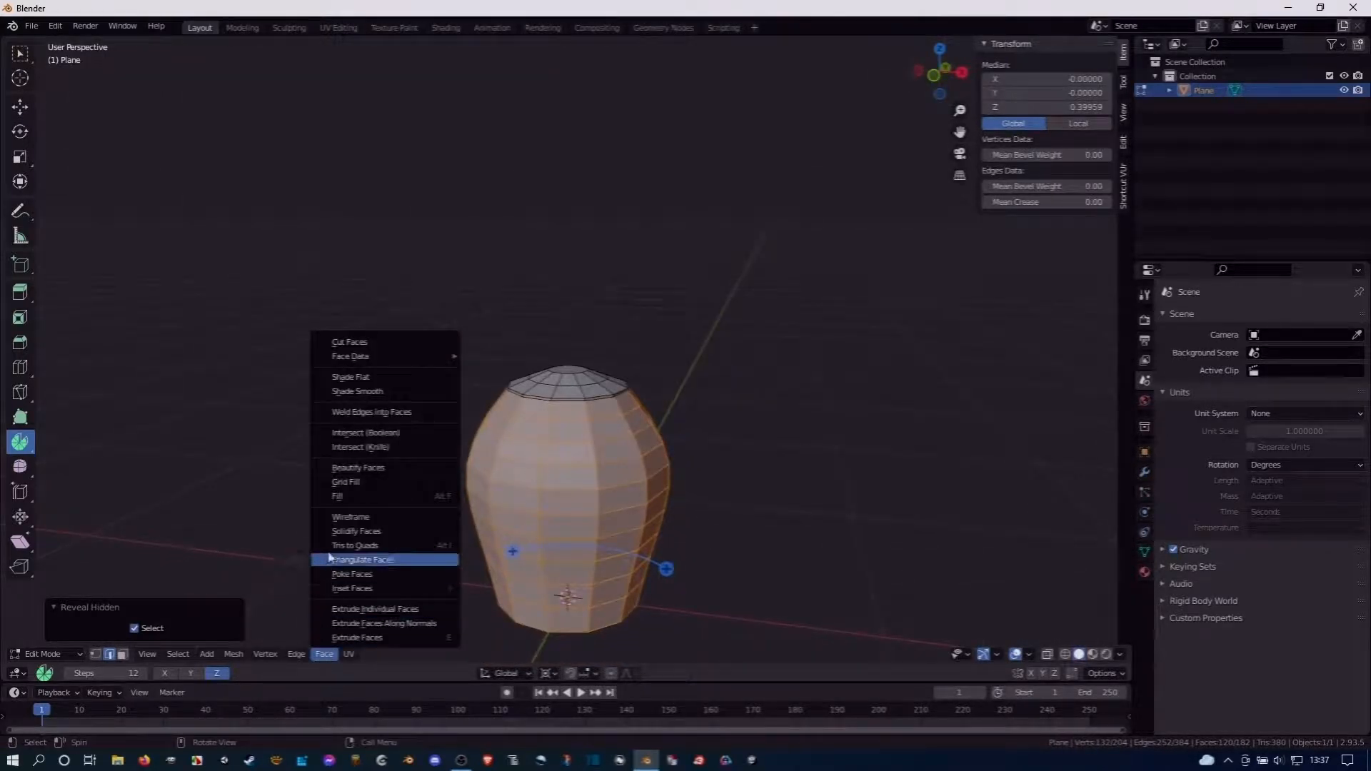
left_click(350, 531)
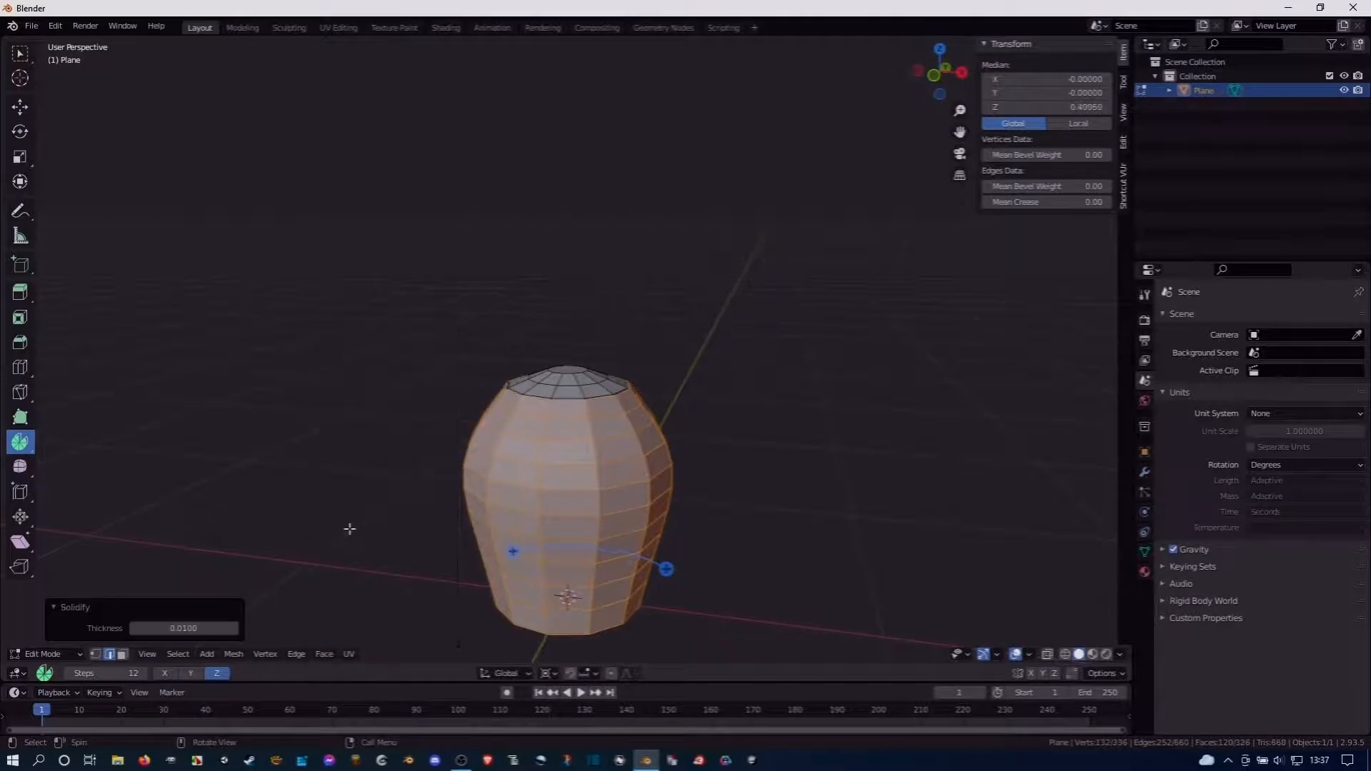
left_click(158, 627)
key("Left")
type("-")
key("Return")
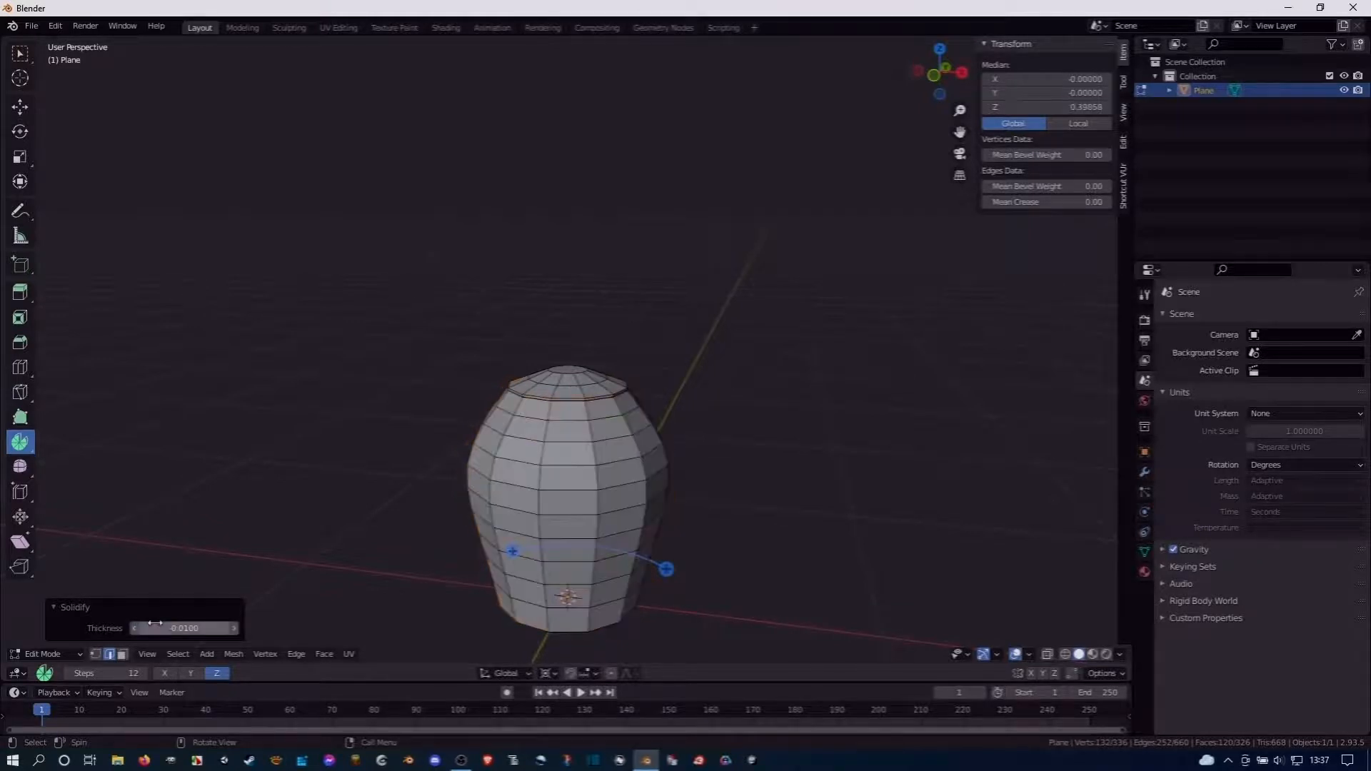
Switch to the Select tool, inspect the vase from below, and undo the solidify on its body
middle_click_drag(500, 342, 516, 511)
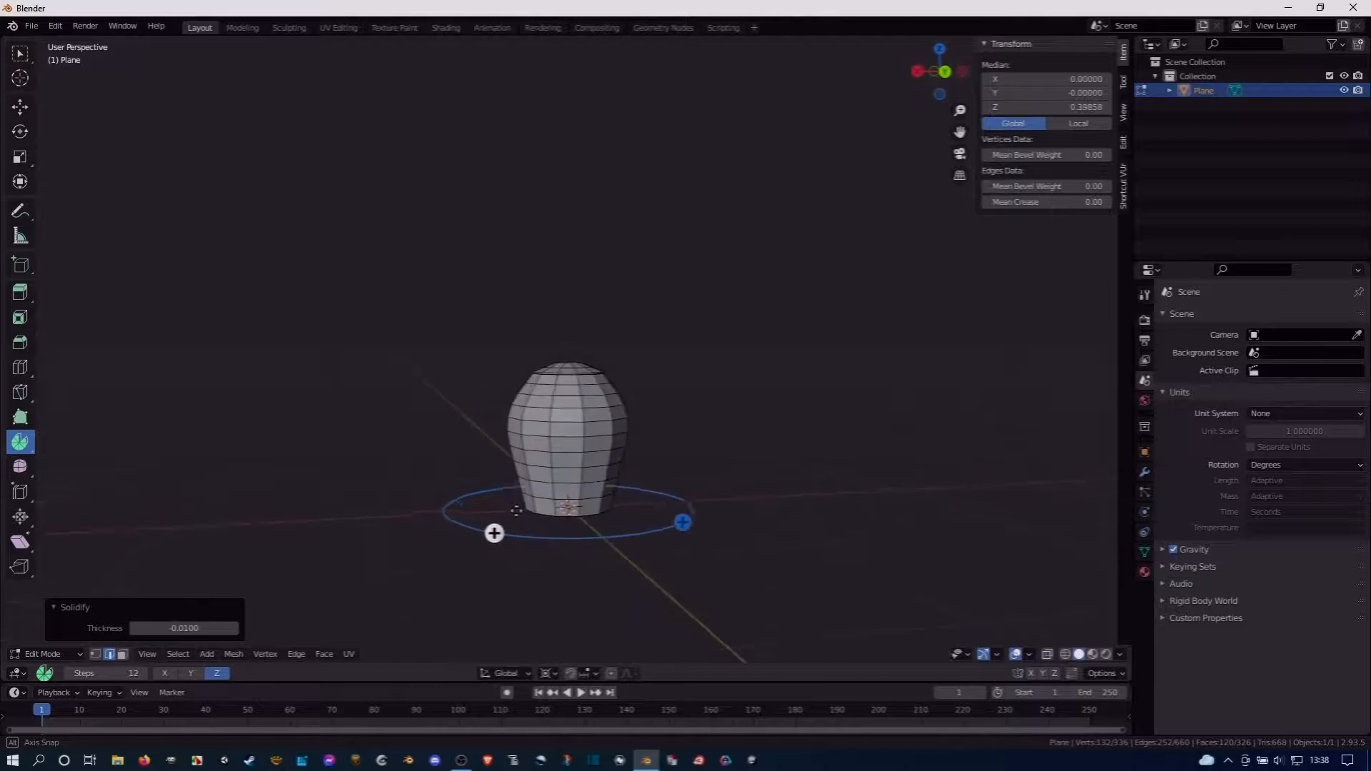
key("w")
middle_click_drag(642, 526, 579, 343)
scroll(485, 493, "up", 4)
scroll(593, 358, "up", 2)
key("ctrl+z")
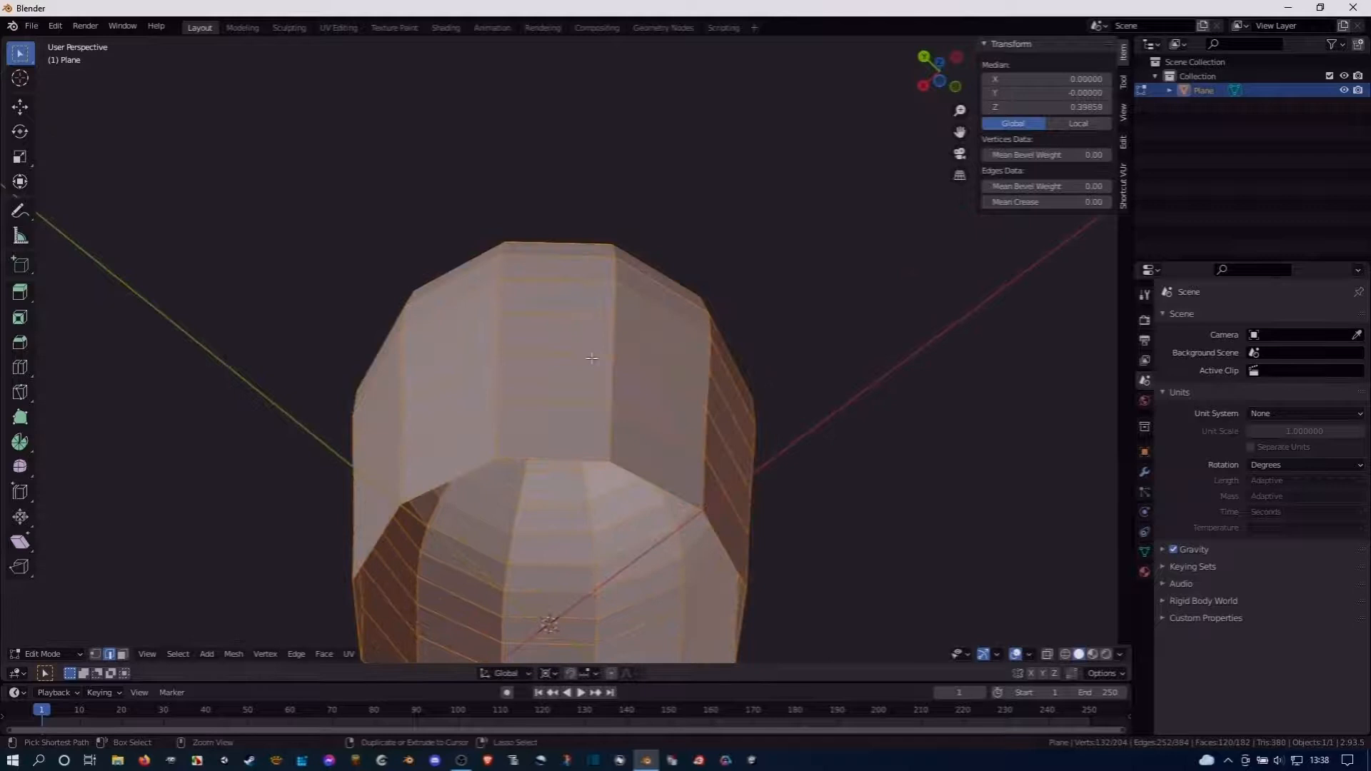
Mark the vertical edge loop down the middle of the vase body's front as a seam
scroll(592, 358, "down", 5)
middle_click_drag(575, 421, 556, 481)
right_click(569, 477)
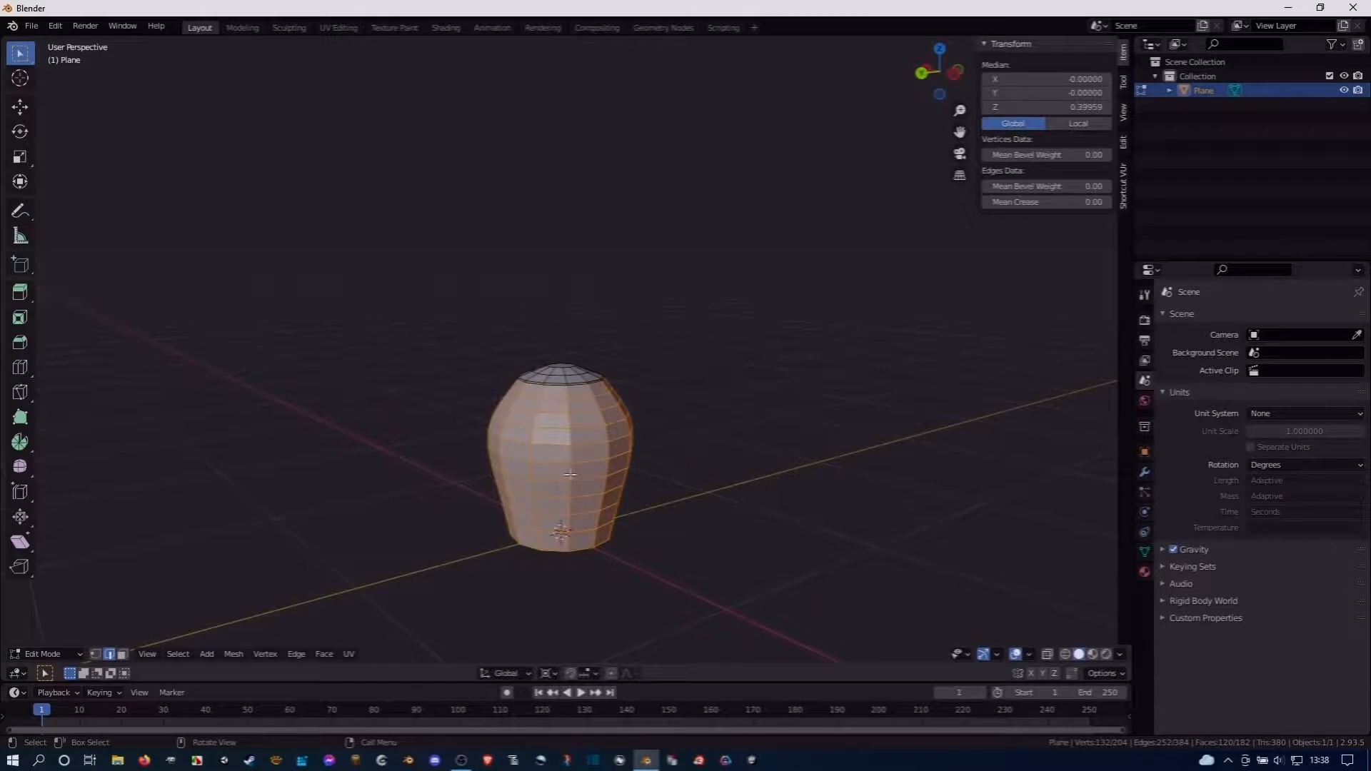
key("KP_1")
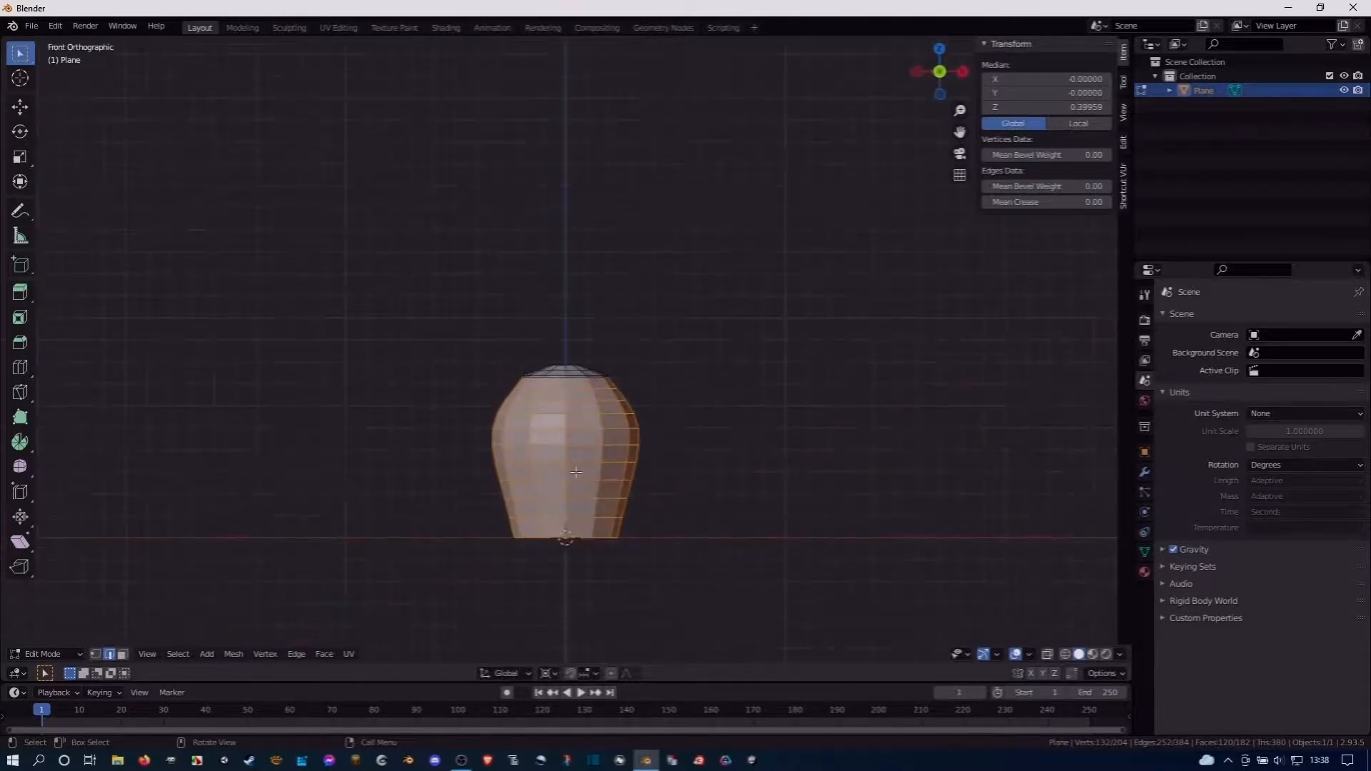
left_click(562, 434)
left_click(562, 433, "alt")
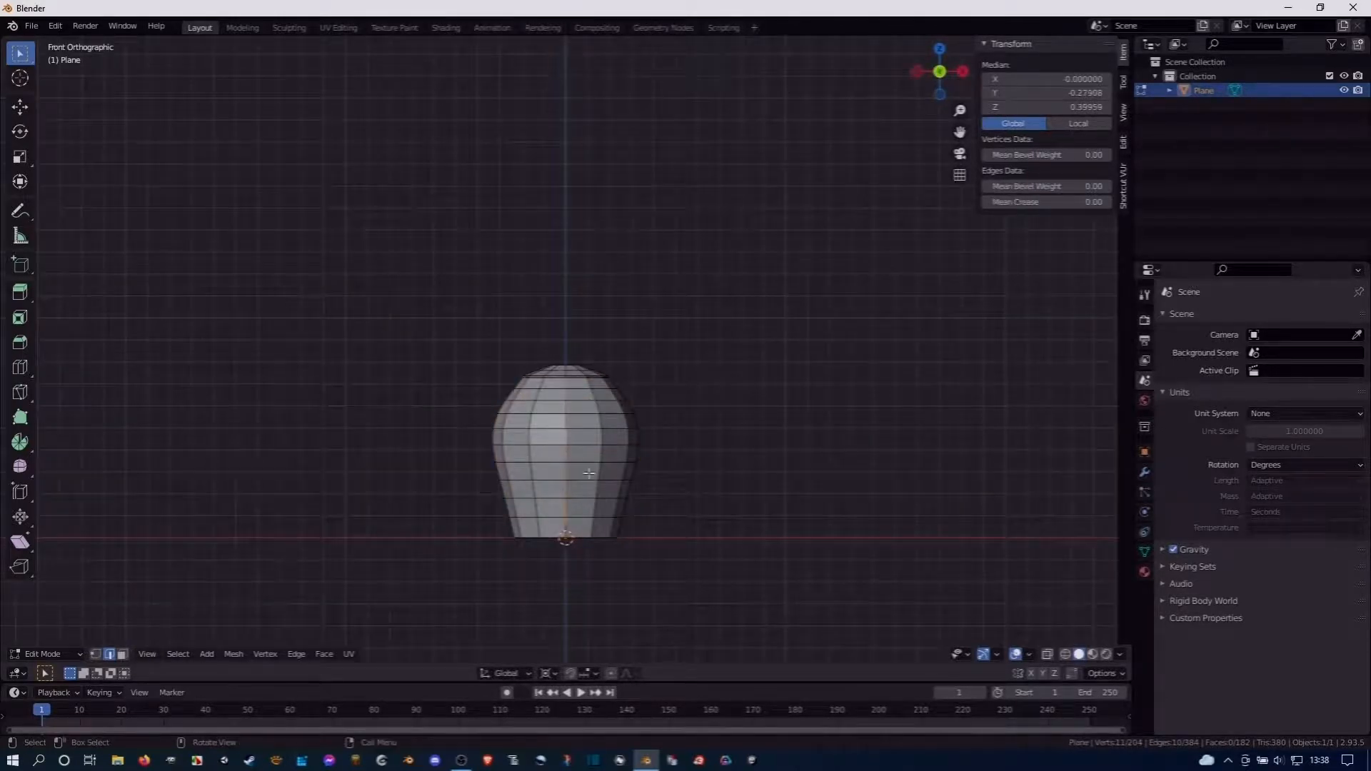
key("ctrl+e")
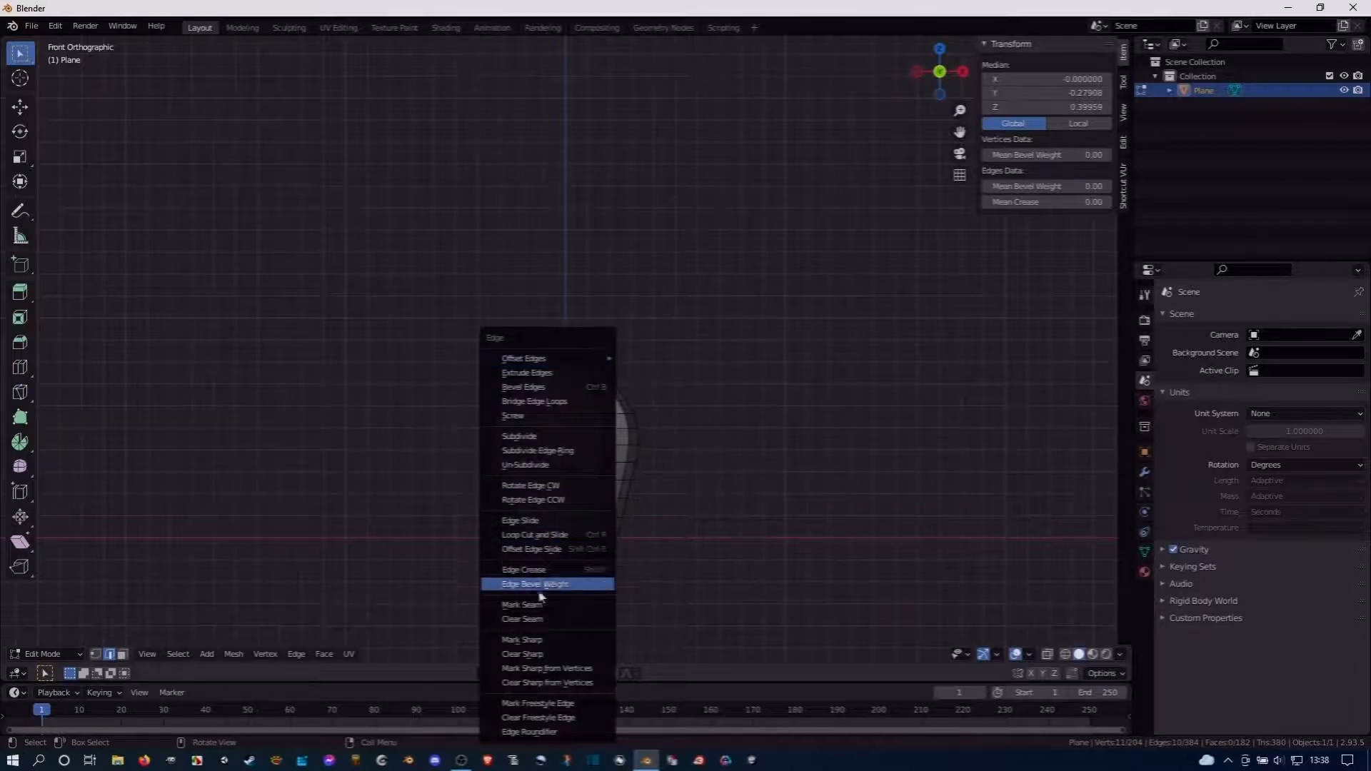
left_click(535, 605)
Open a UV Editor beside the 3D viewport and unwrap the whole linked vase body, leaving out the lid
left_click(608, 471)
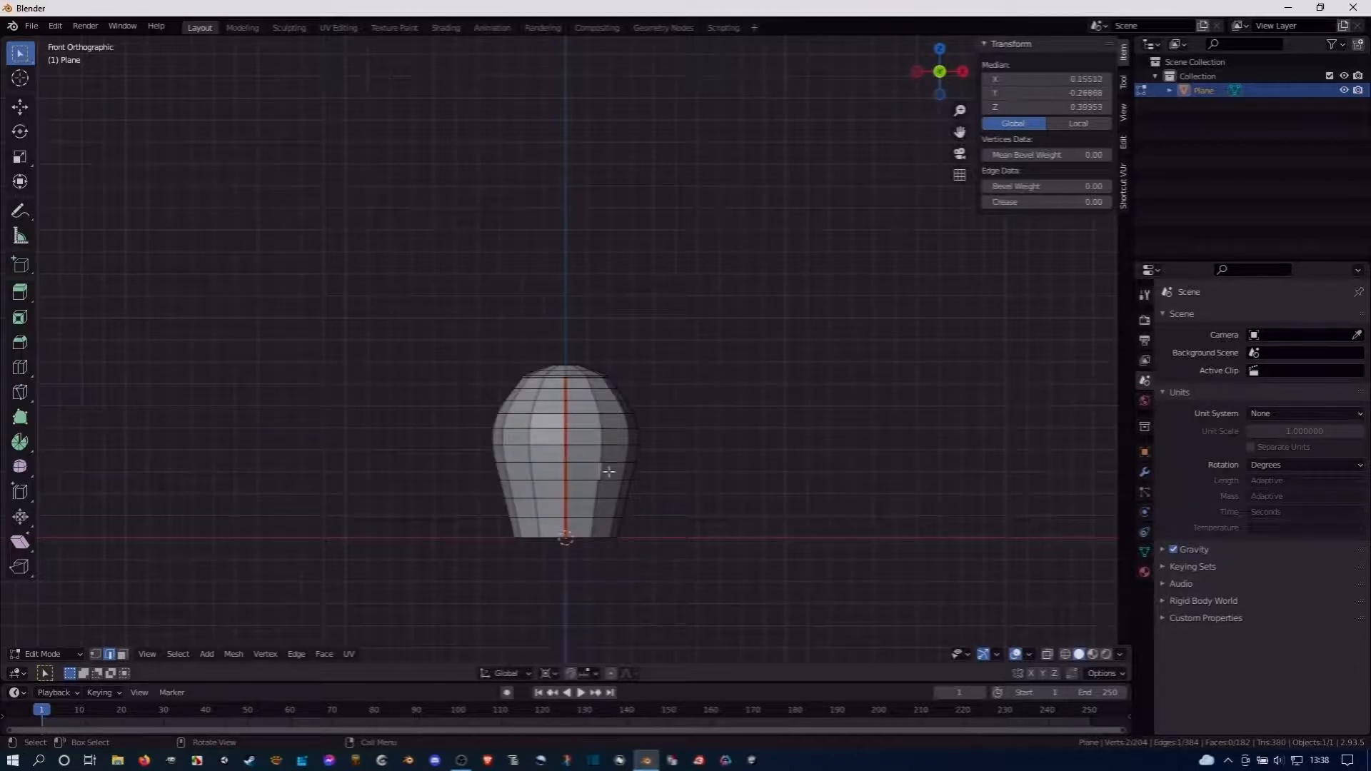
key("ctrl+l")
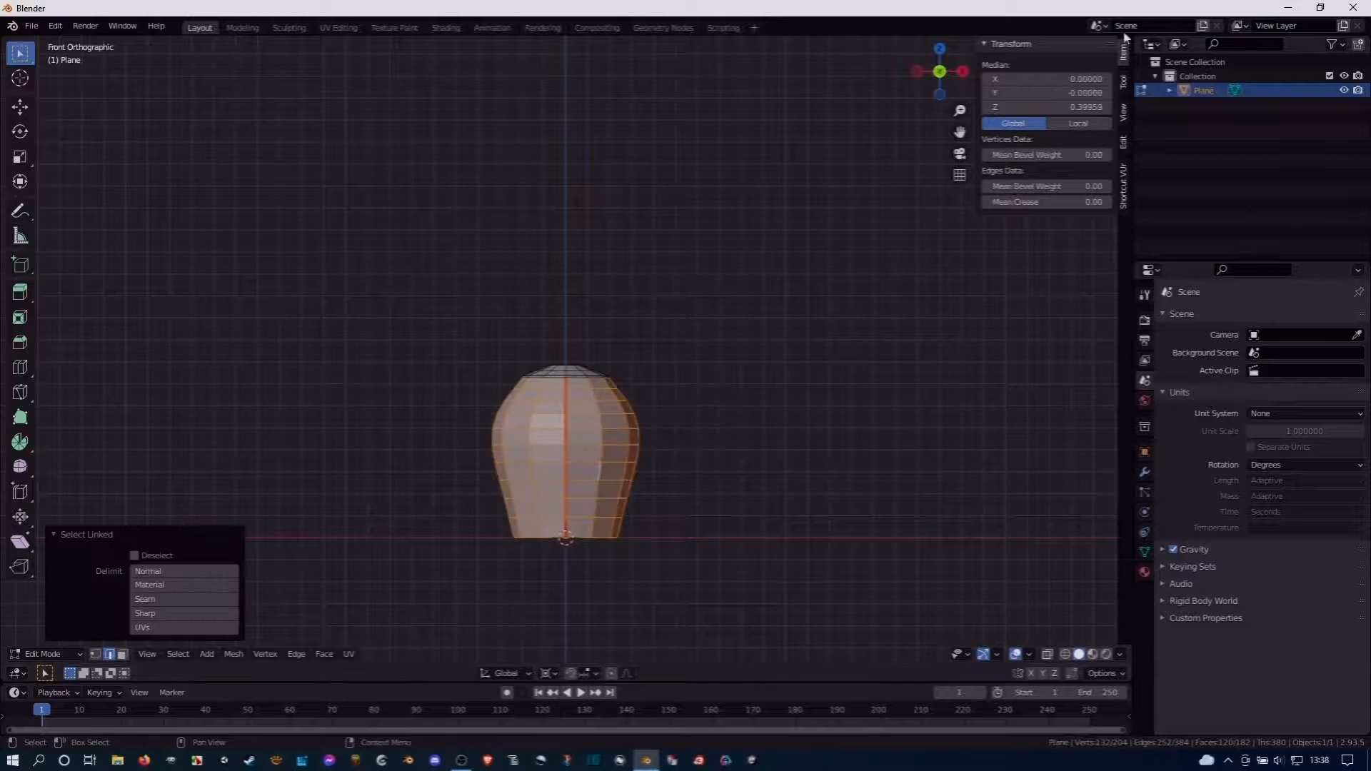
left_click_drag(1133, 40, 807, 44)
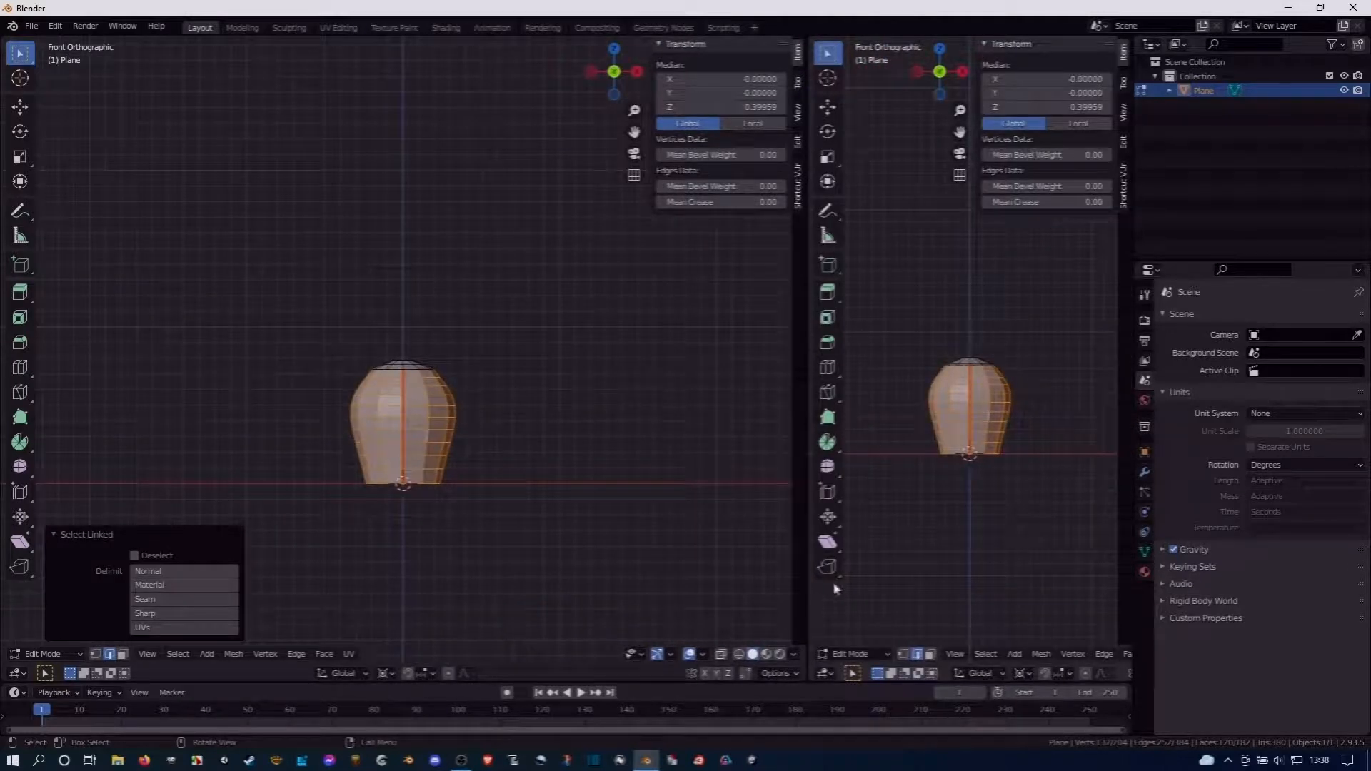
left_click(822, 674)
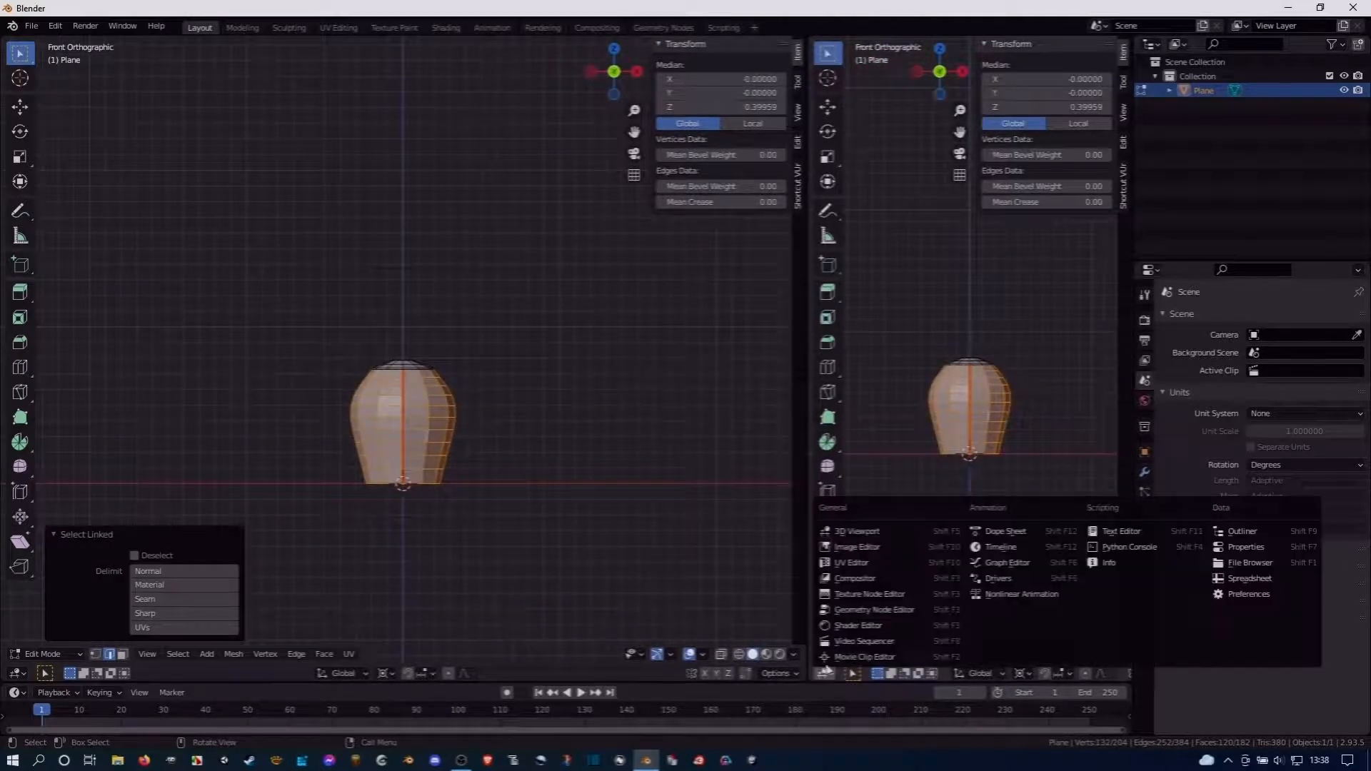
left_click(872, 564)
key("u")
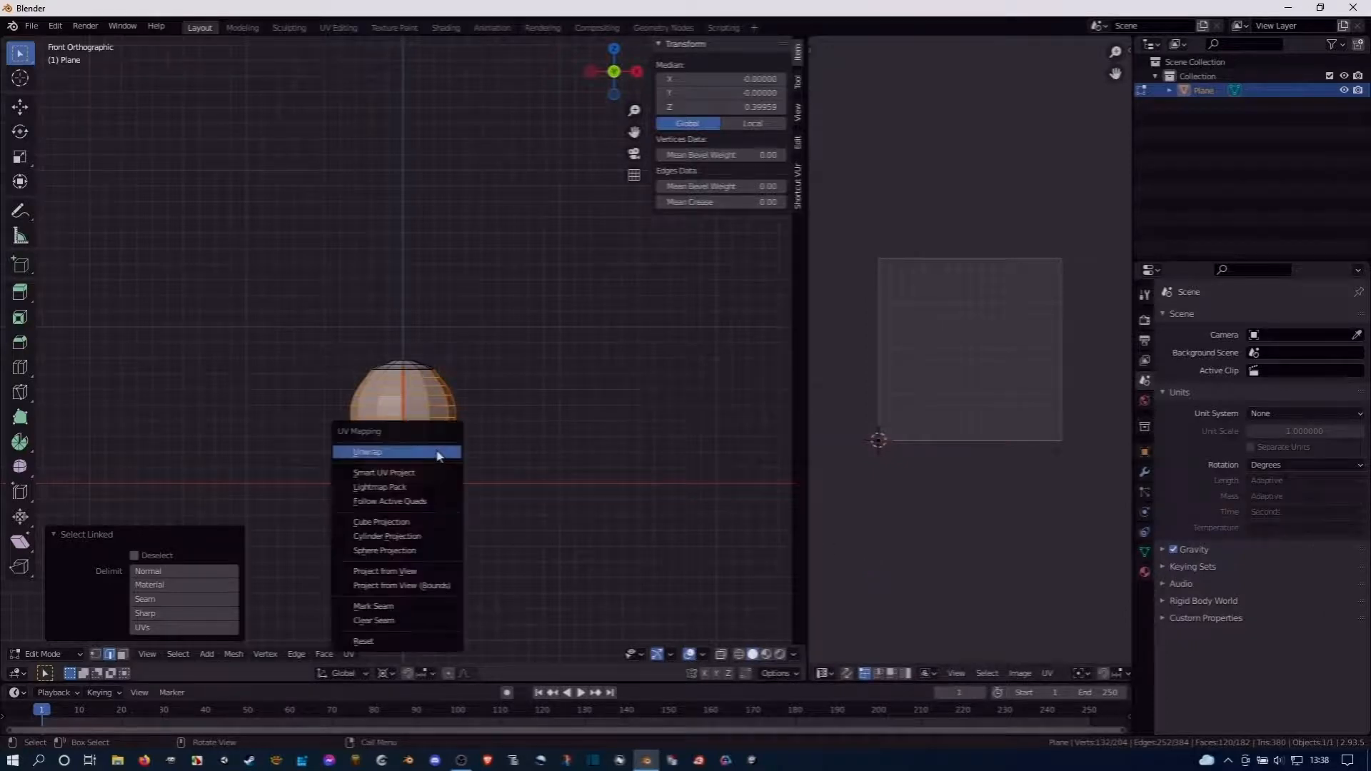
left_click(437, 452)
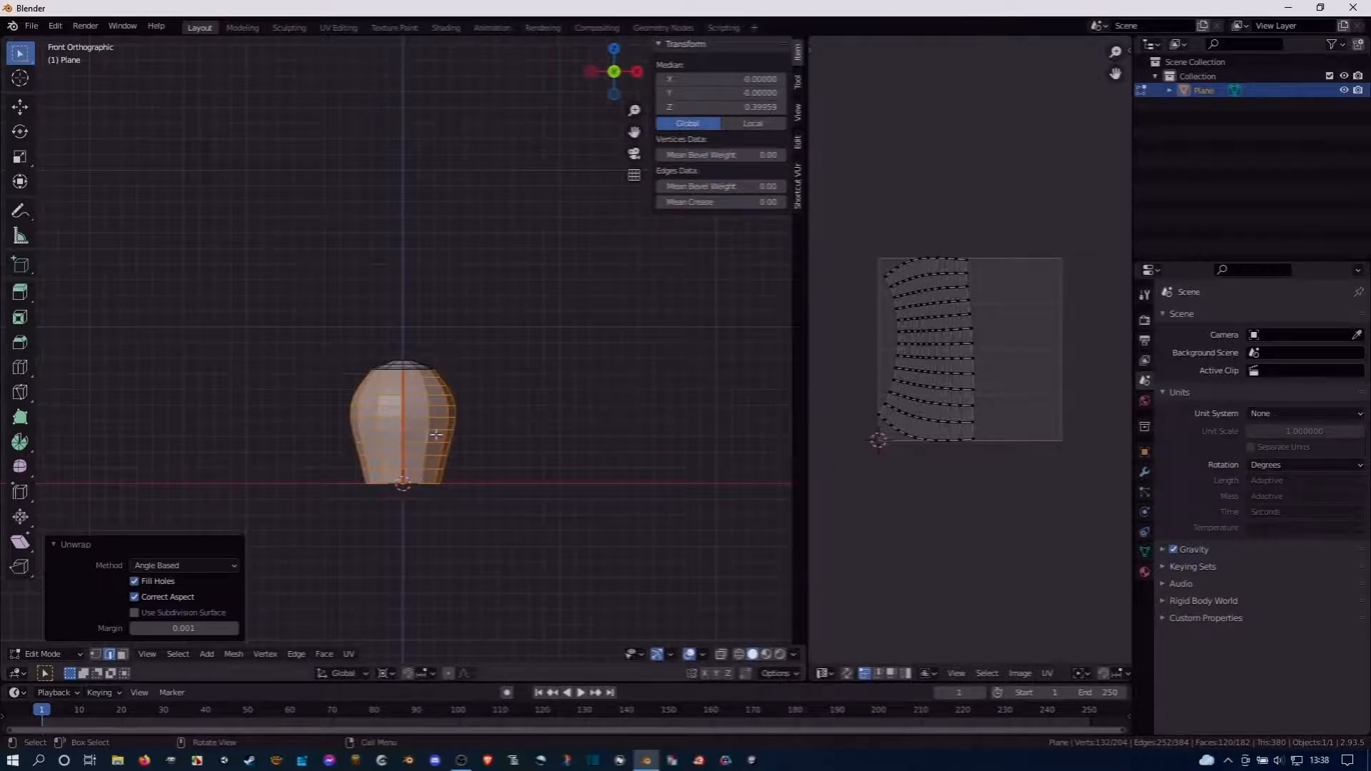
Switch to face selection and select a single face midway up the vase body on the side opposite the seam
key("3")
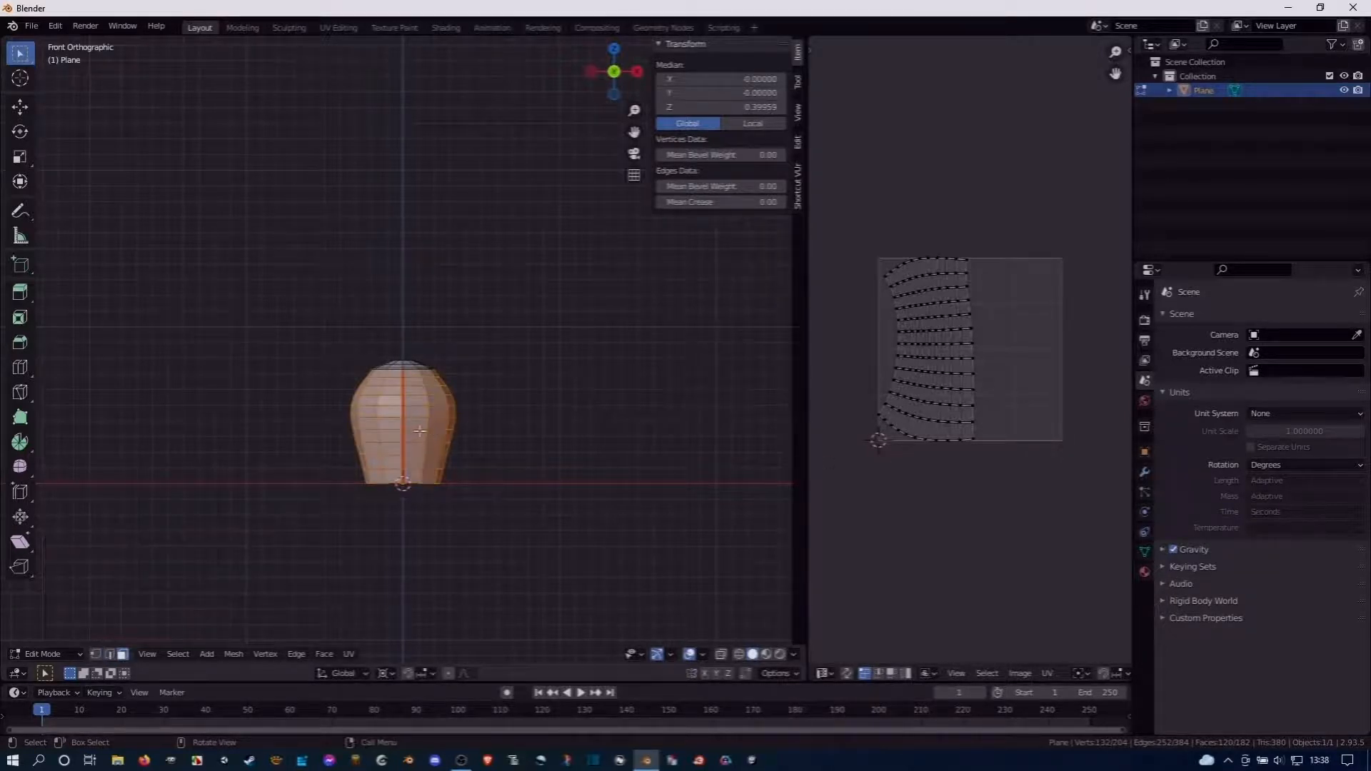
right_click(417, 433)
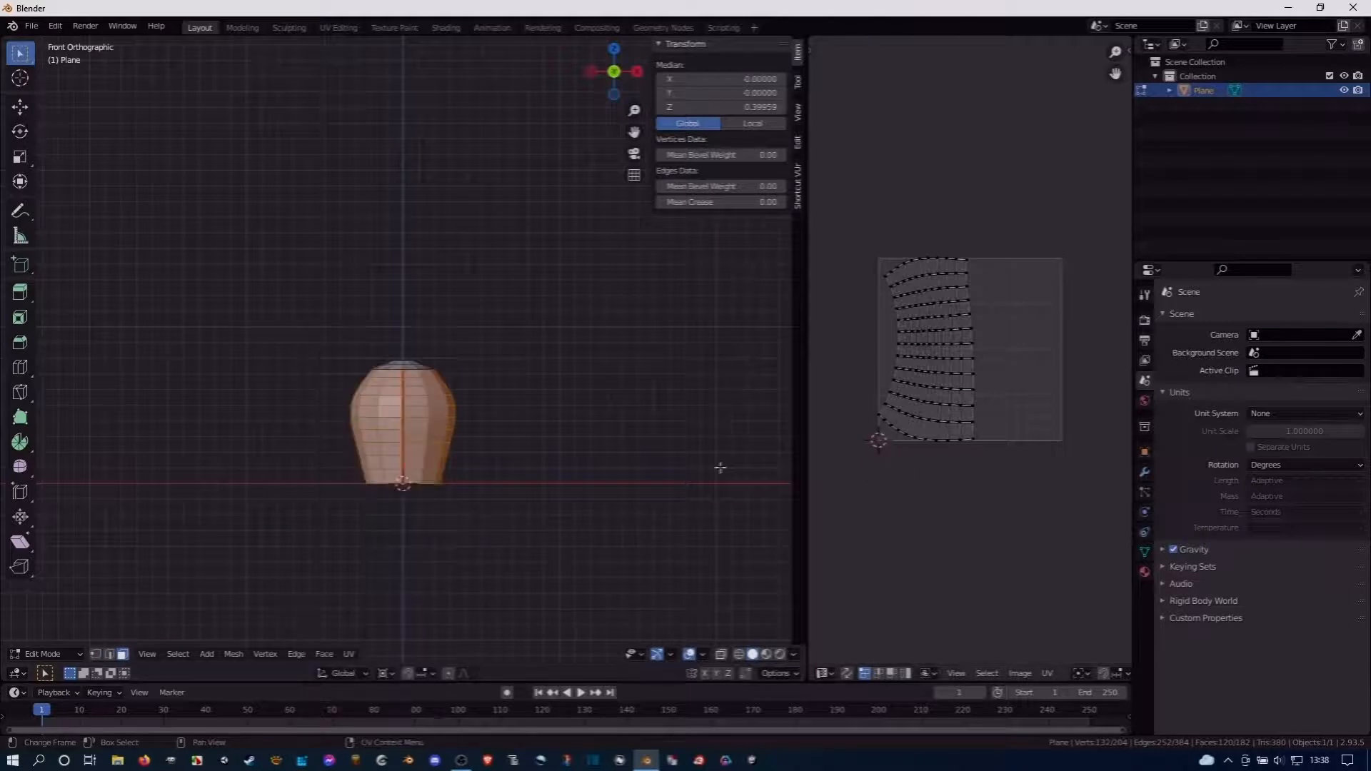
left_click(416, 437)
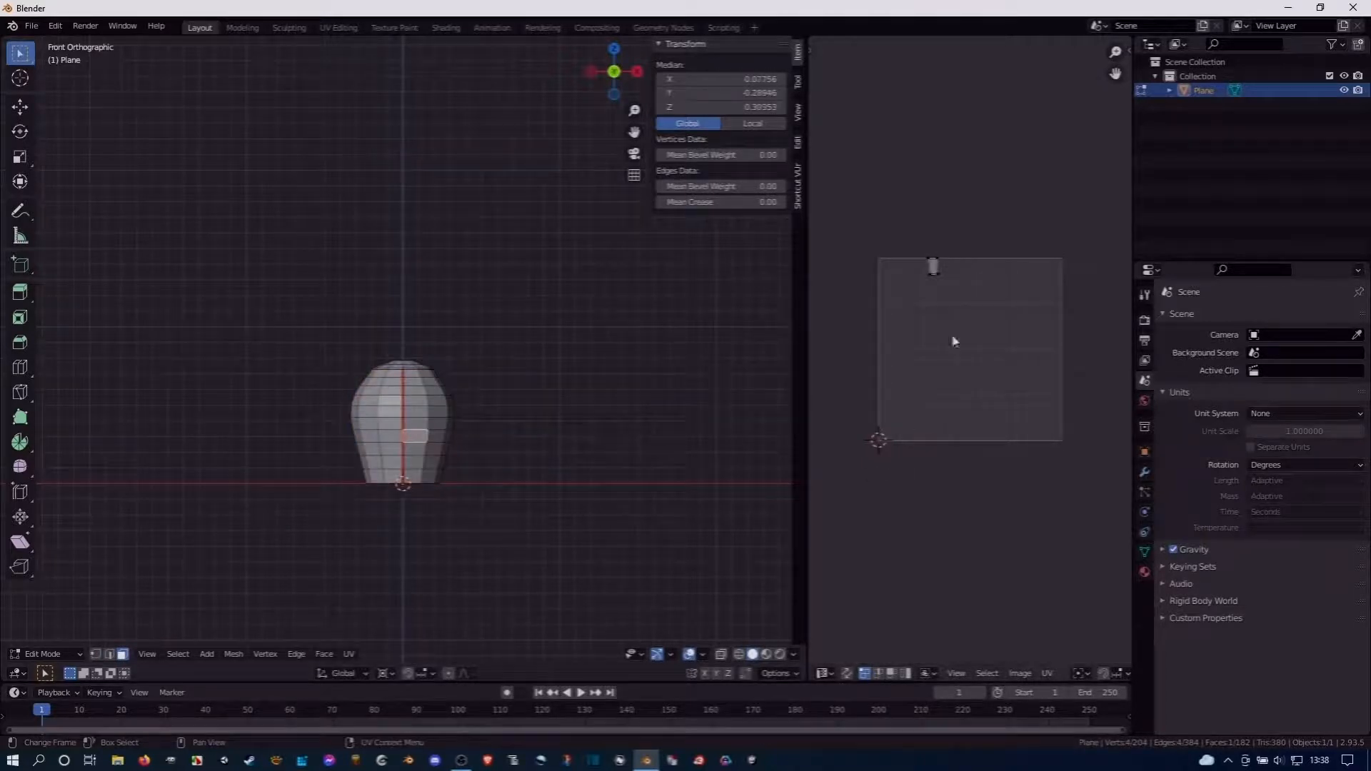
middle_click_drag(514, 479, 373, 450)
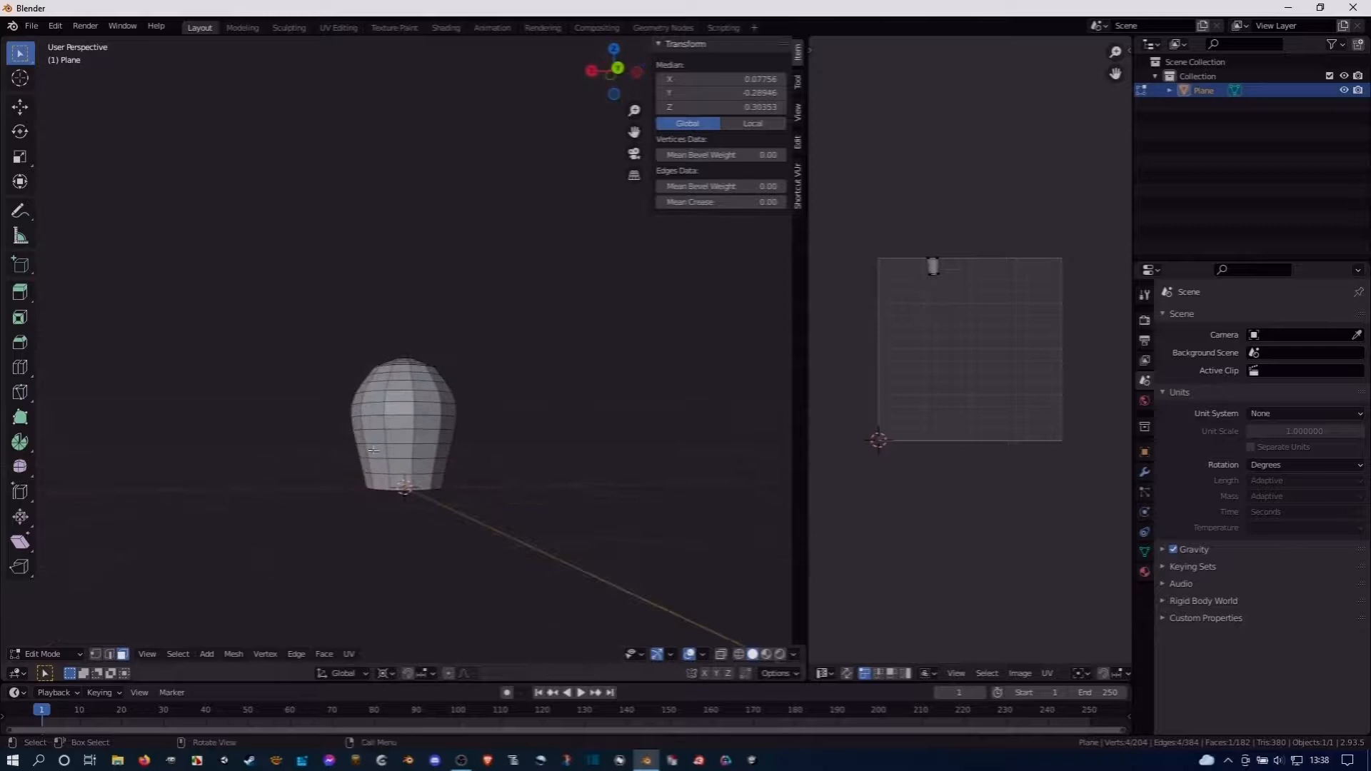
left_click(397, 437)
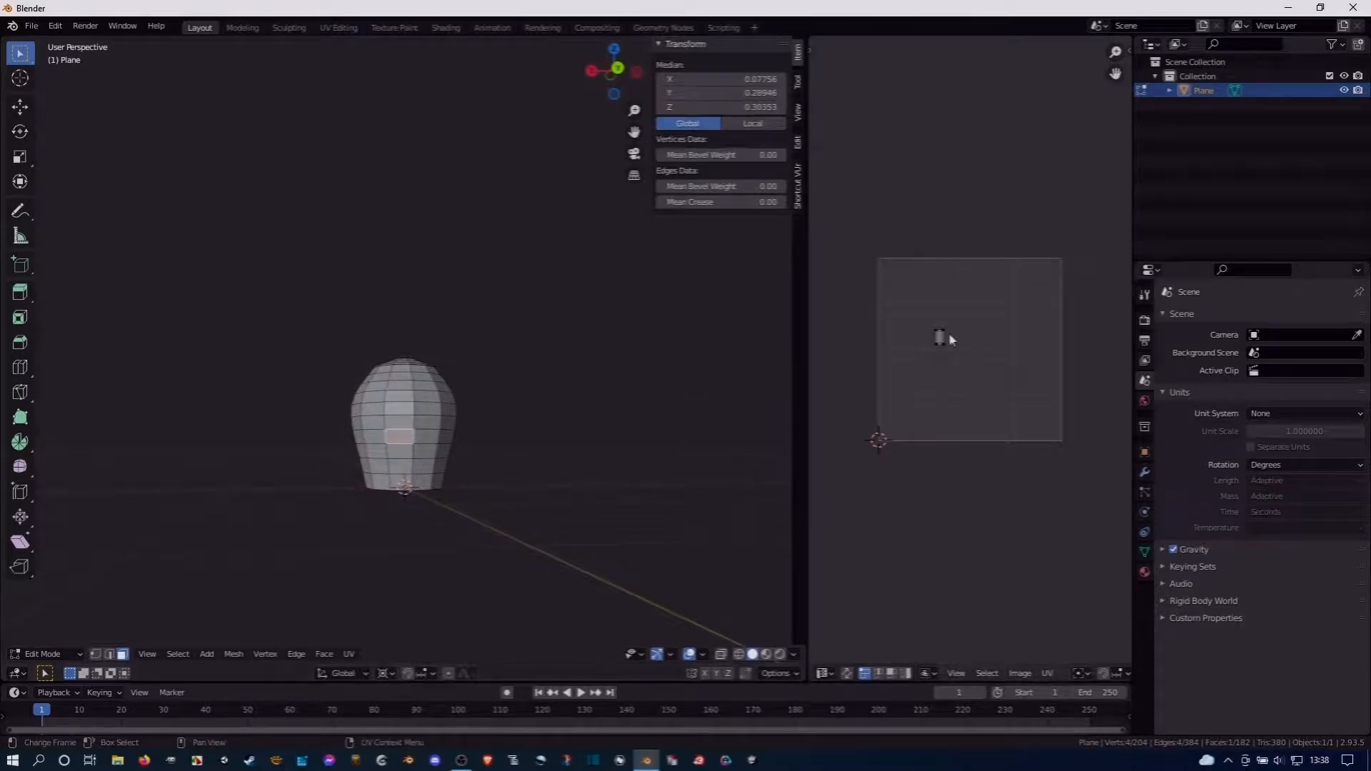
scroll(950, 340, "up", 6)
middle_click_drag(907, 342, 1005, 360)
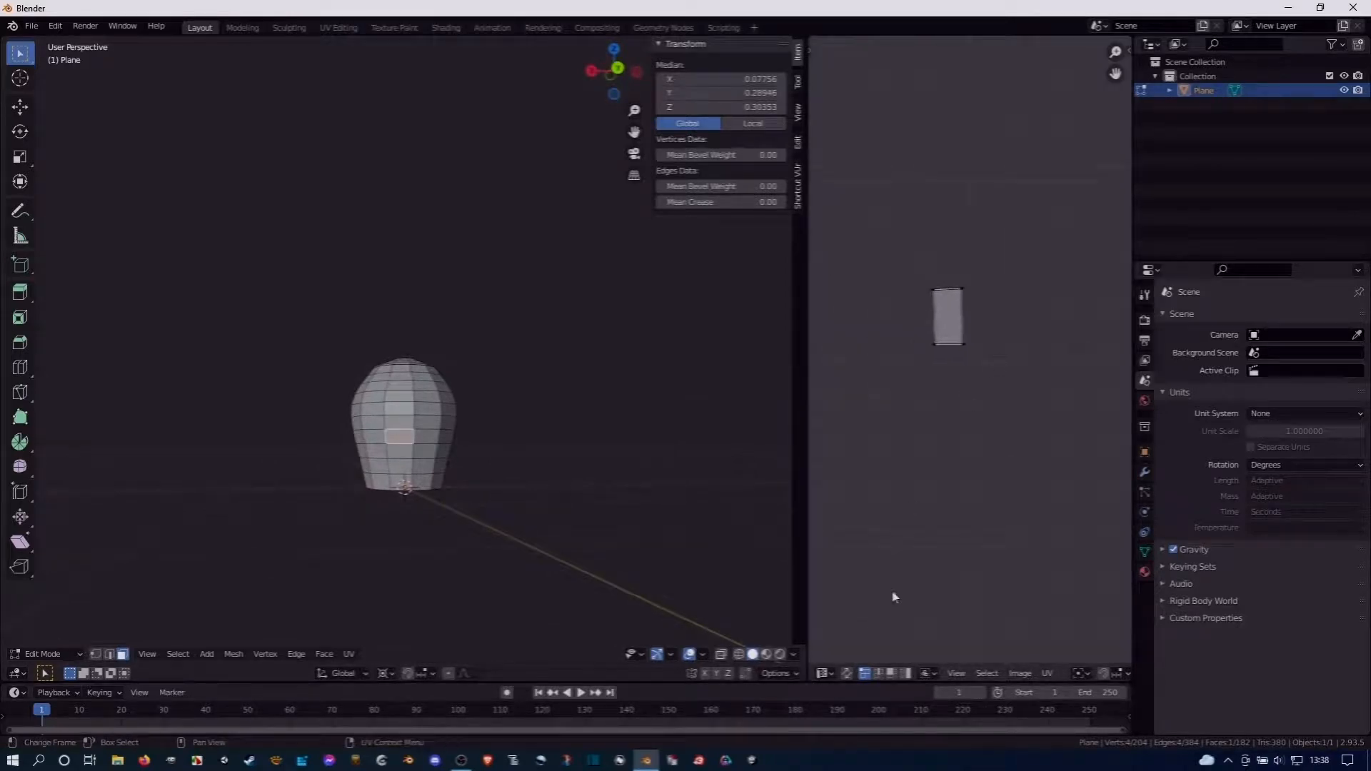
Straighten the upper and lower UV edges of the selected face by scaling each to 0 along Y
key("2")
key("s")
key("y")
key("0")
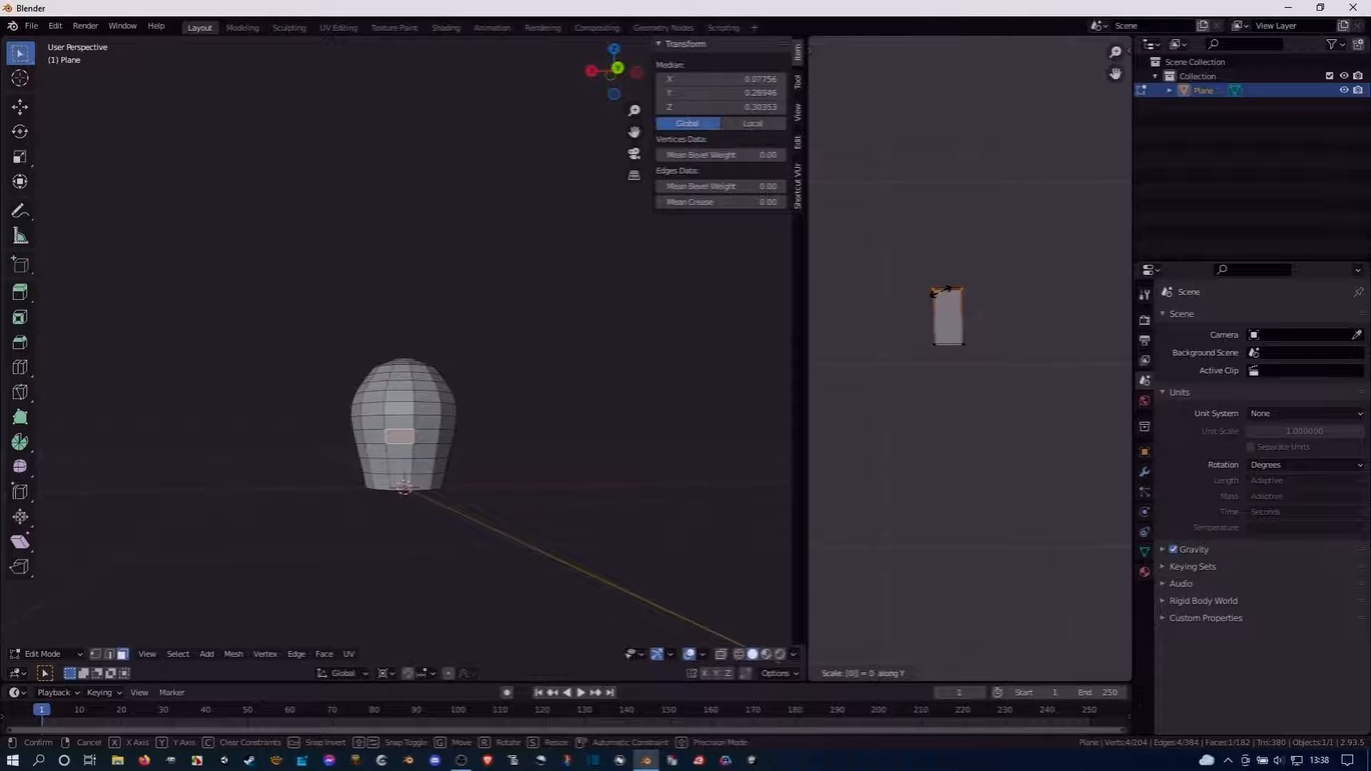
key("Return")
left_click(944, 352)
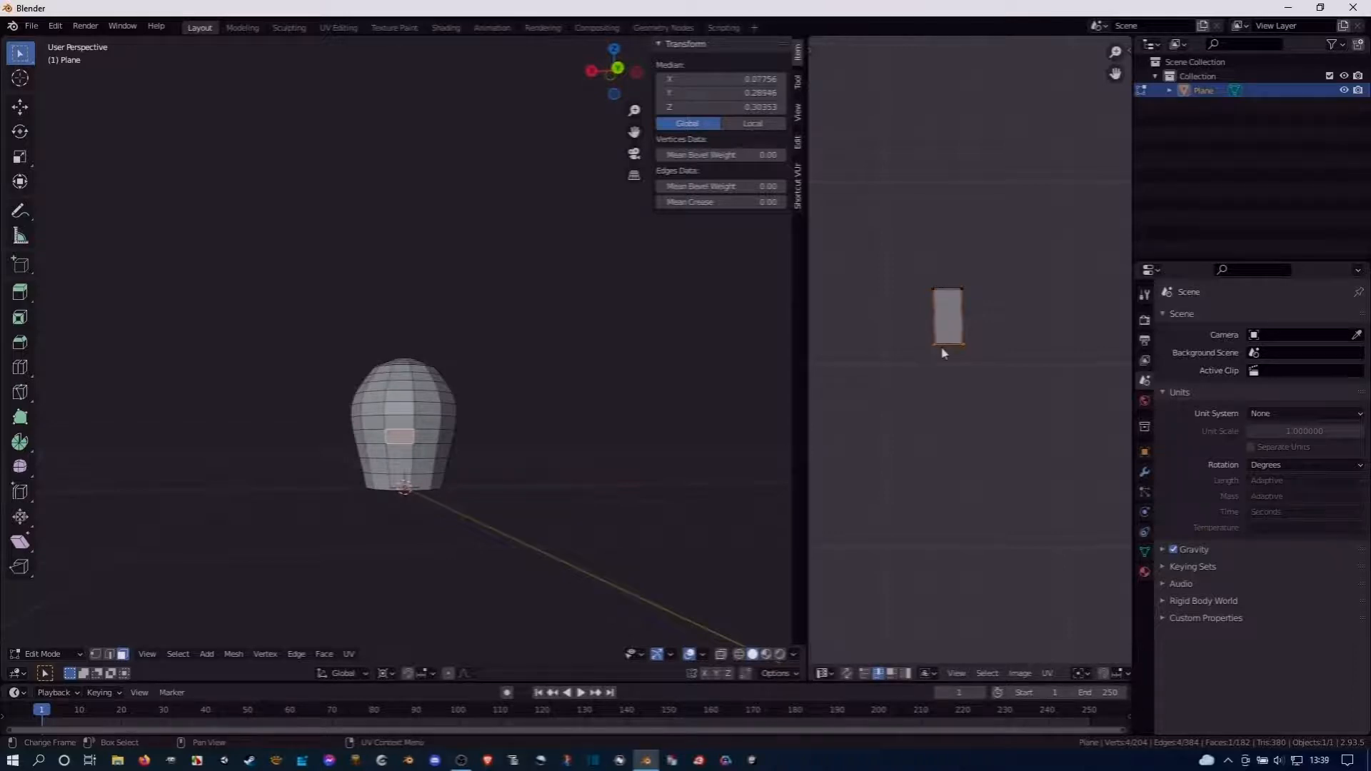
key("s")
key("y")
key("0")
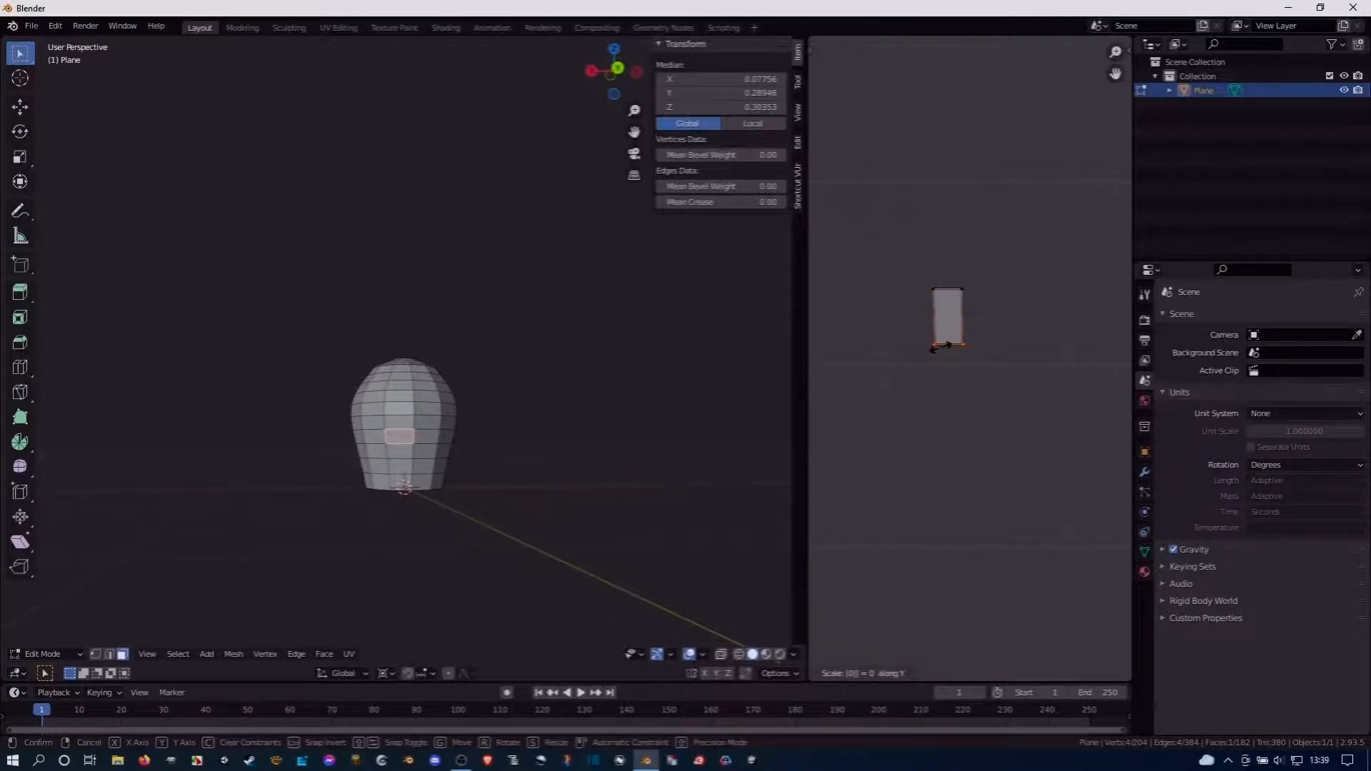
key("Return")
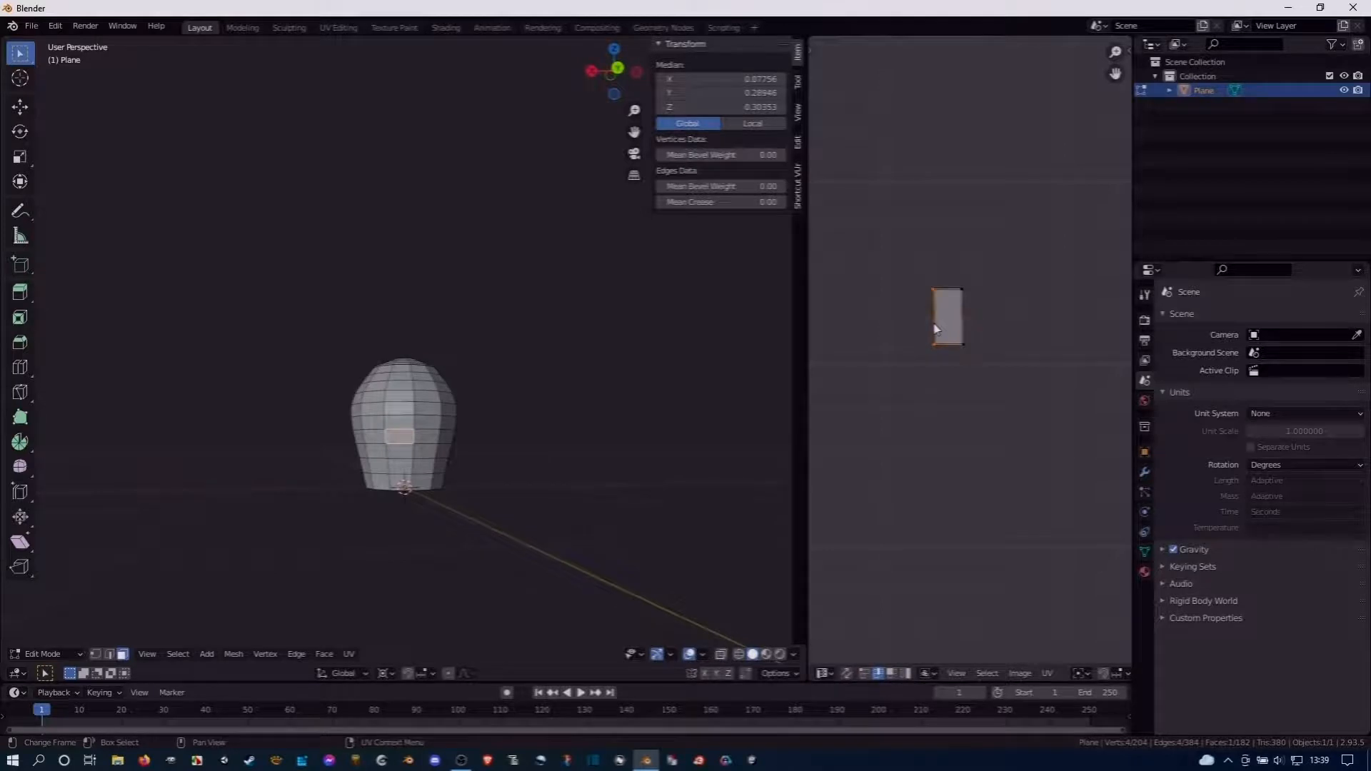
Straighten the two side UV edges of the selected face by scaling each to 0 along X
key("s")
key("x")
key("0")
key("Return")
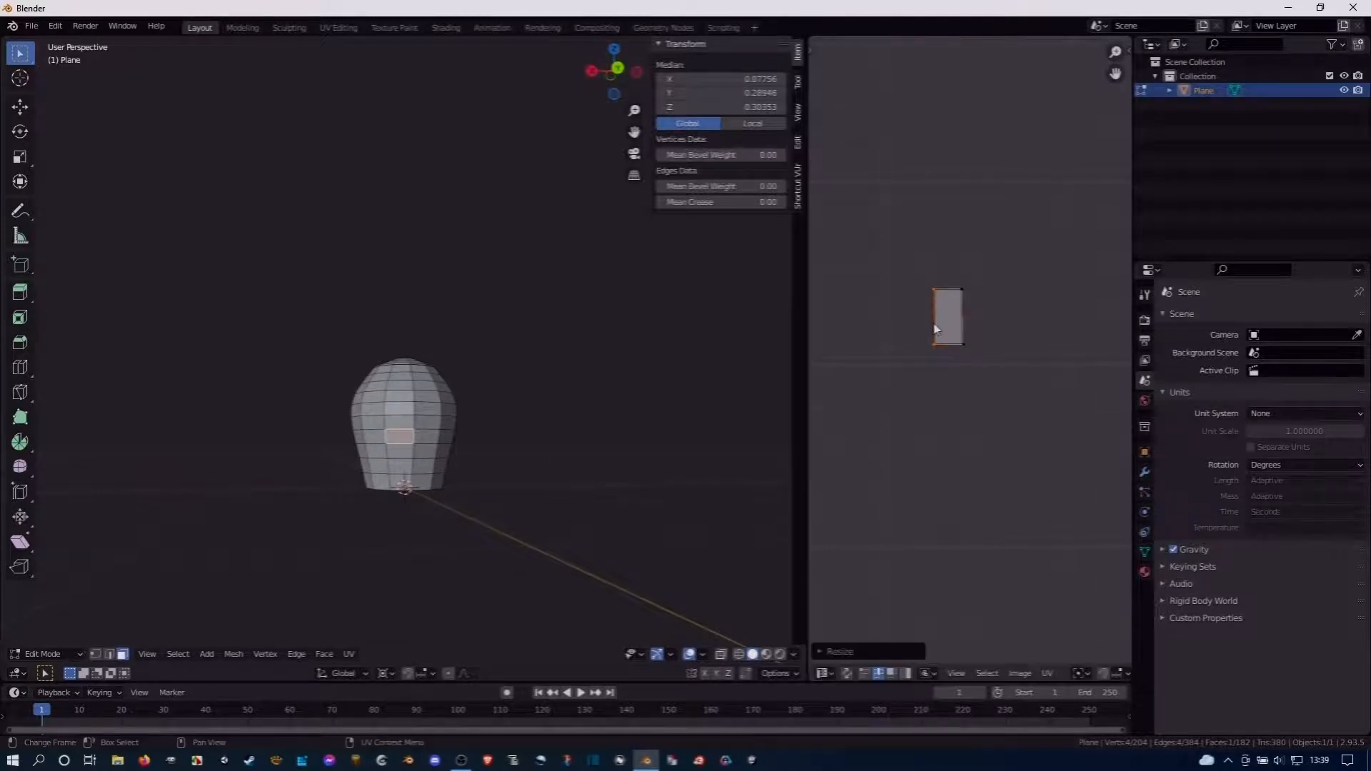
left_click(969, 325)
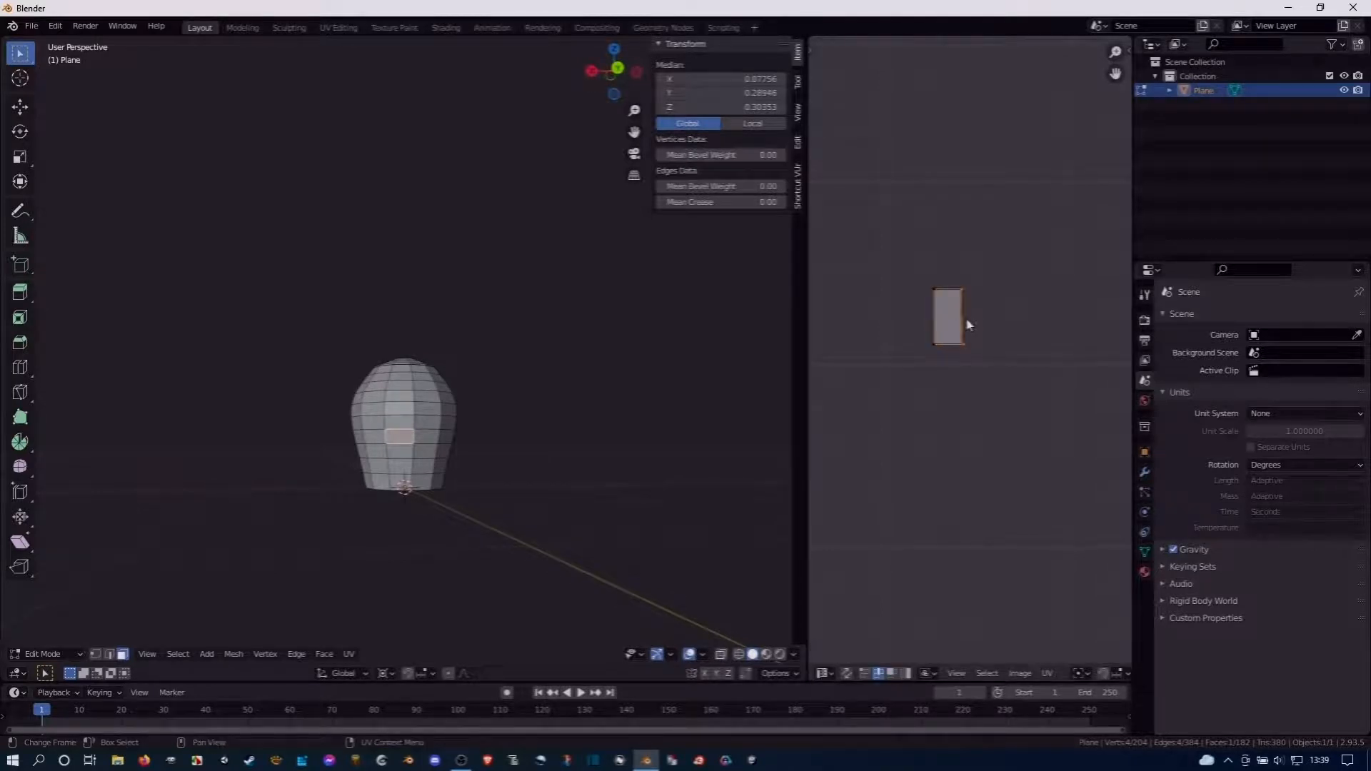
key("s")
key("x")
key("0")
key("Return")
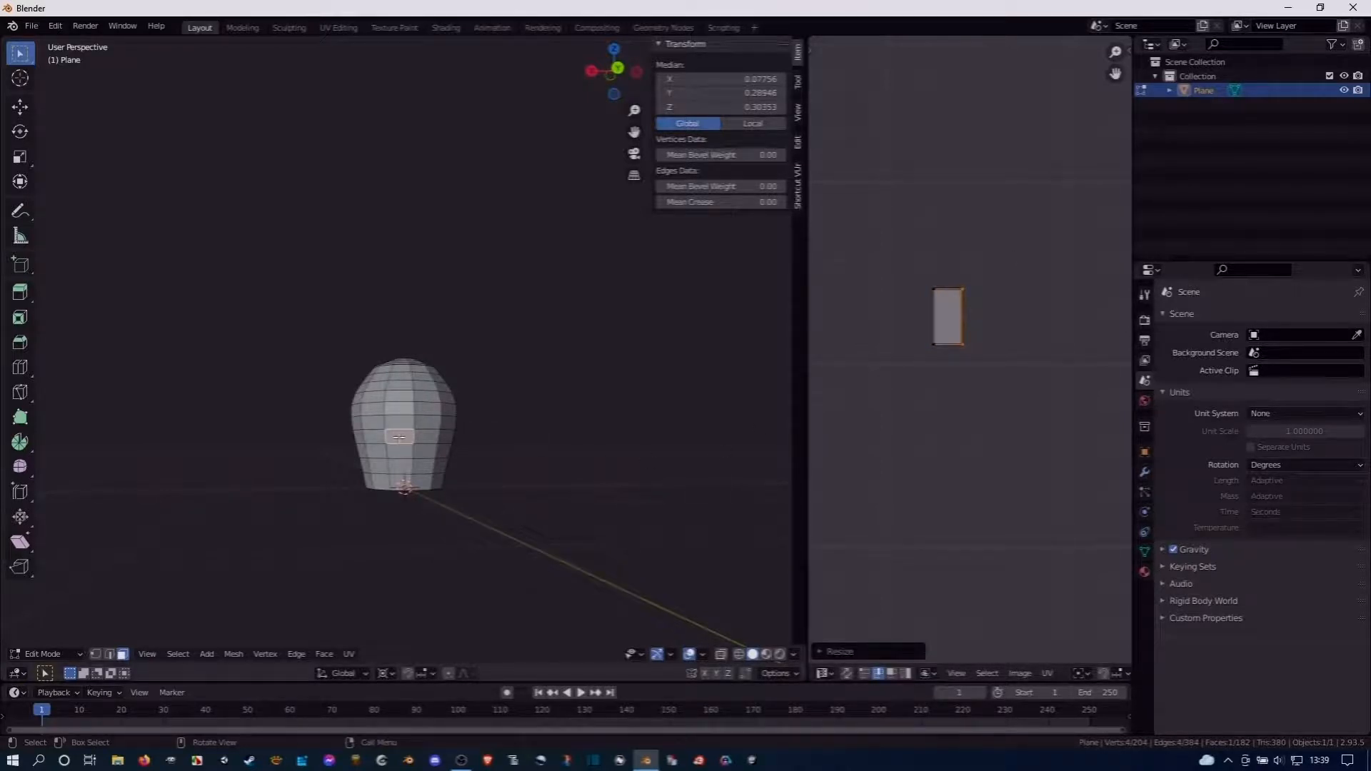
Unwrap the linked vase body with Follow Active Quads using Length Average, and select all of its UVs
key("l")
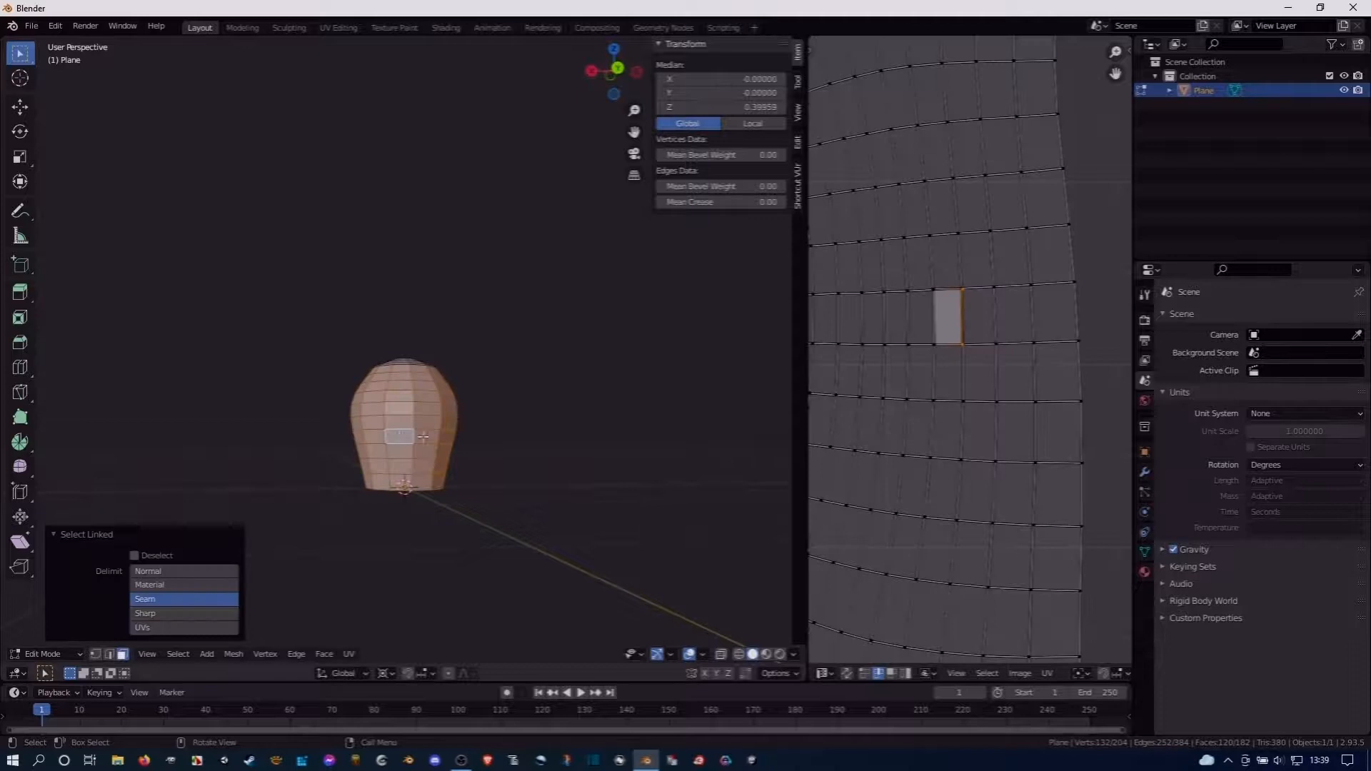
scroll(975, 338, "down", 6)
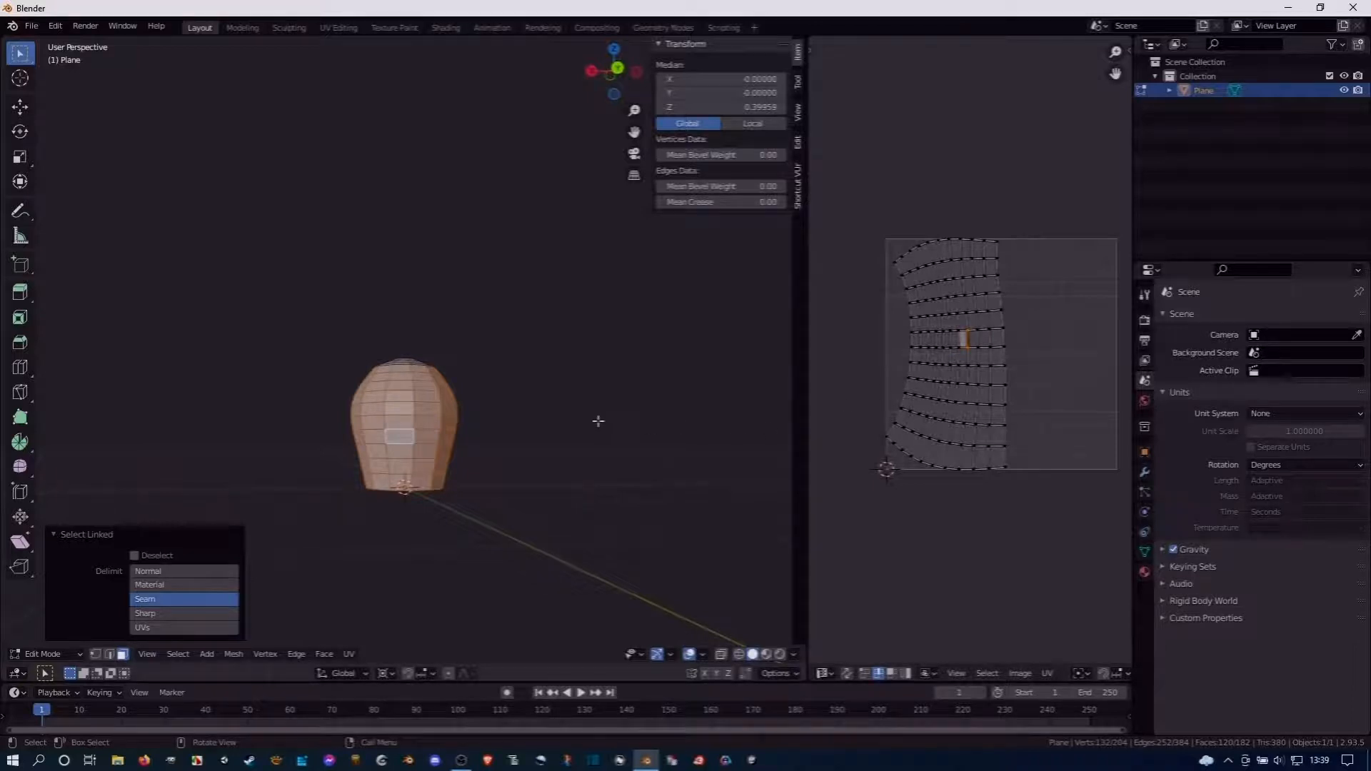
key("u")
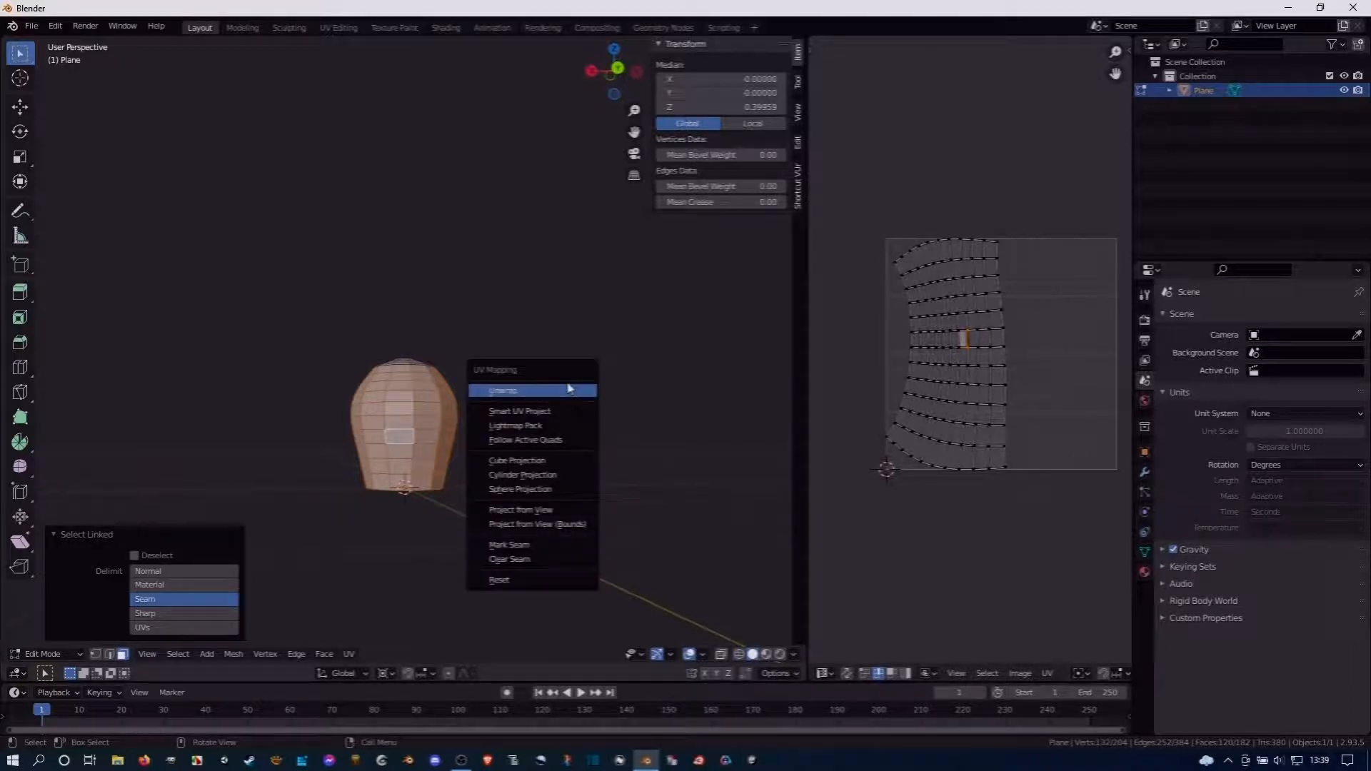
left_click(533, 441)
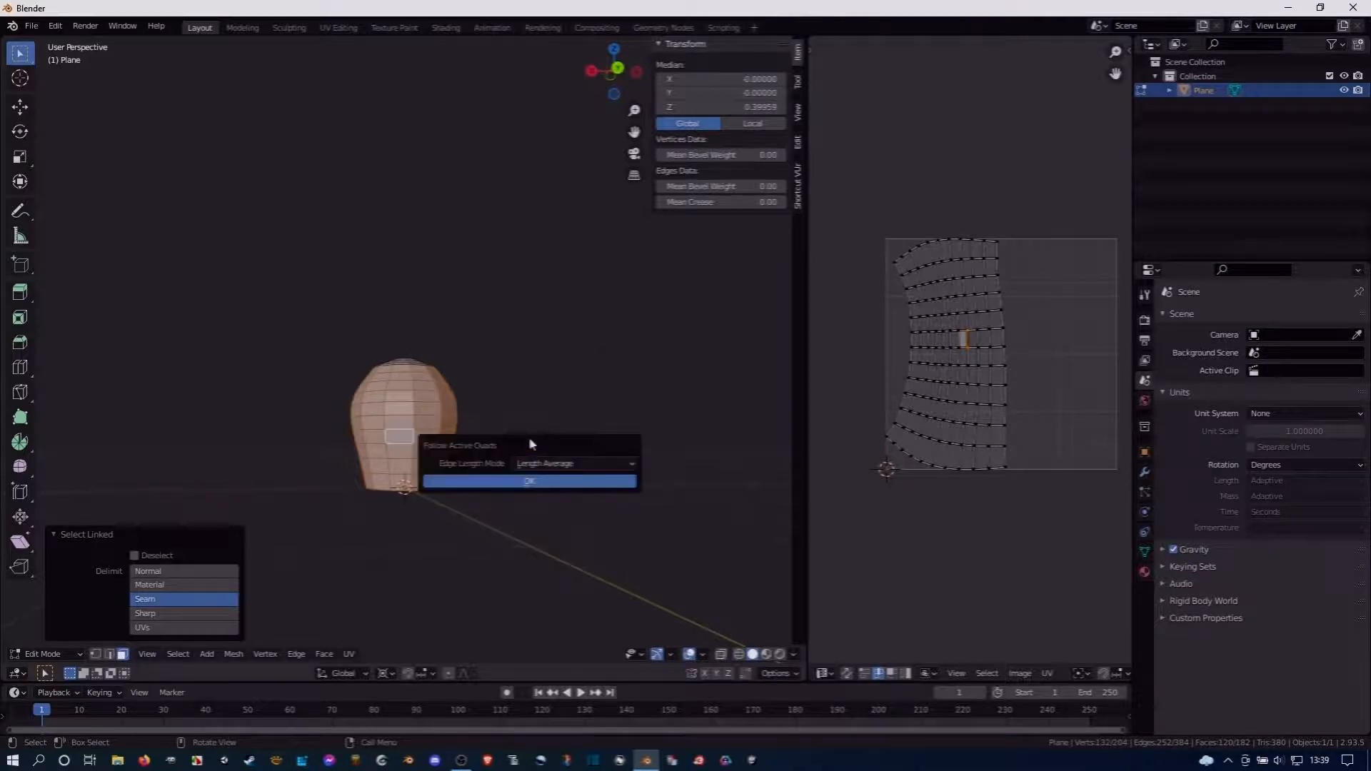
left_click(538, 483)
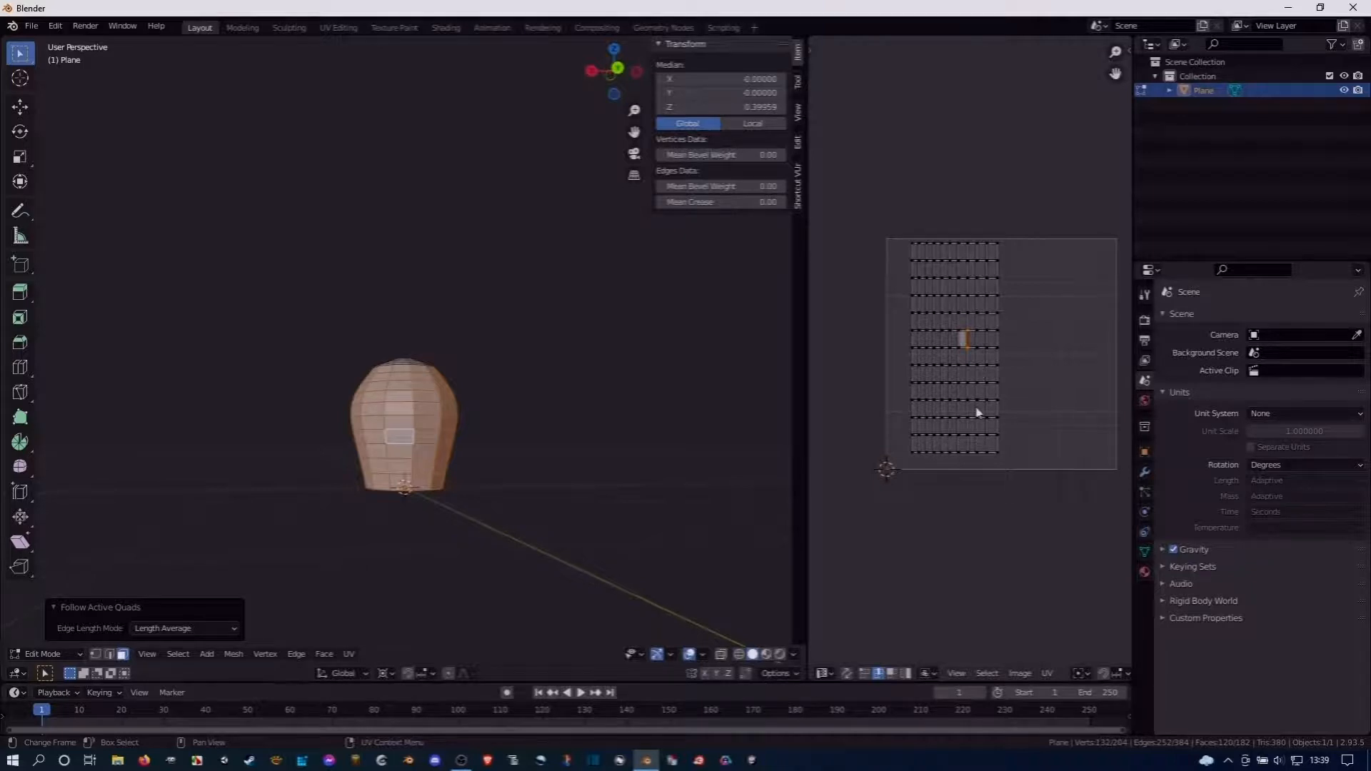
key("a")
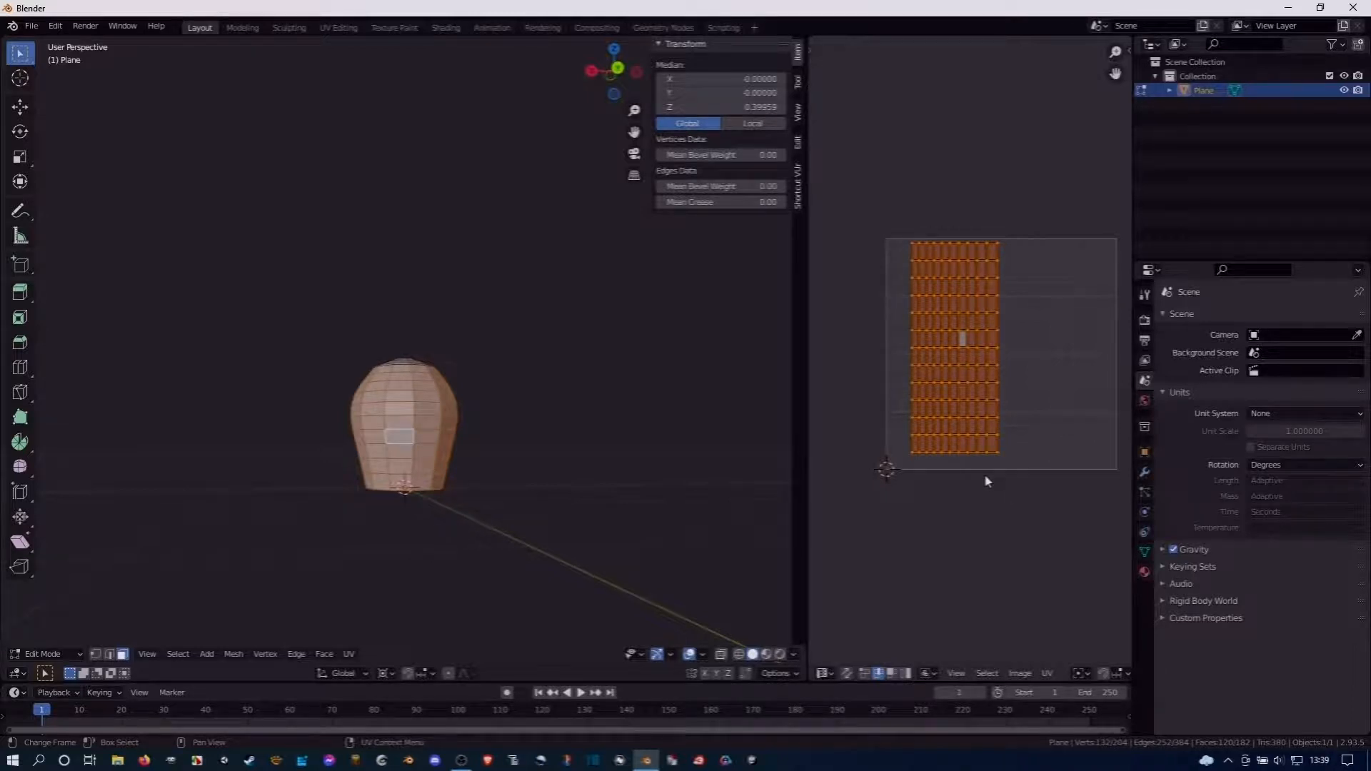
Rotate the vase body's UV grid by 90 degrees
key("r")
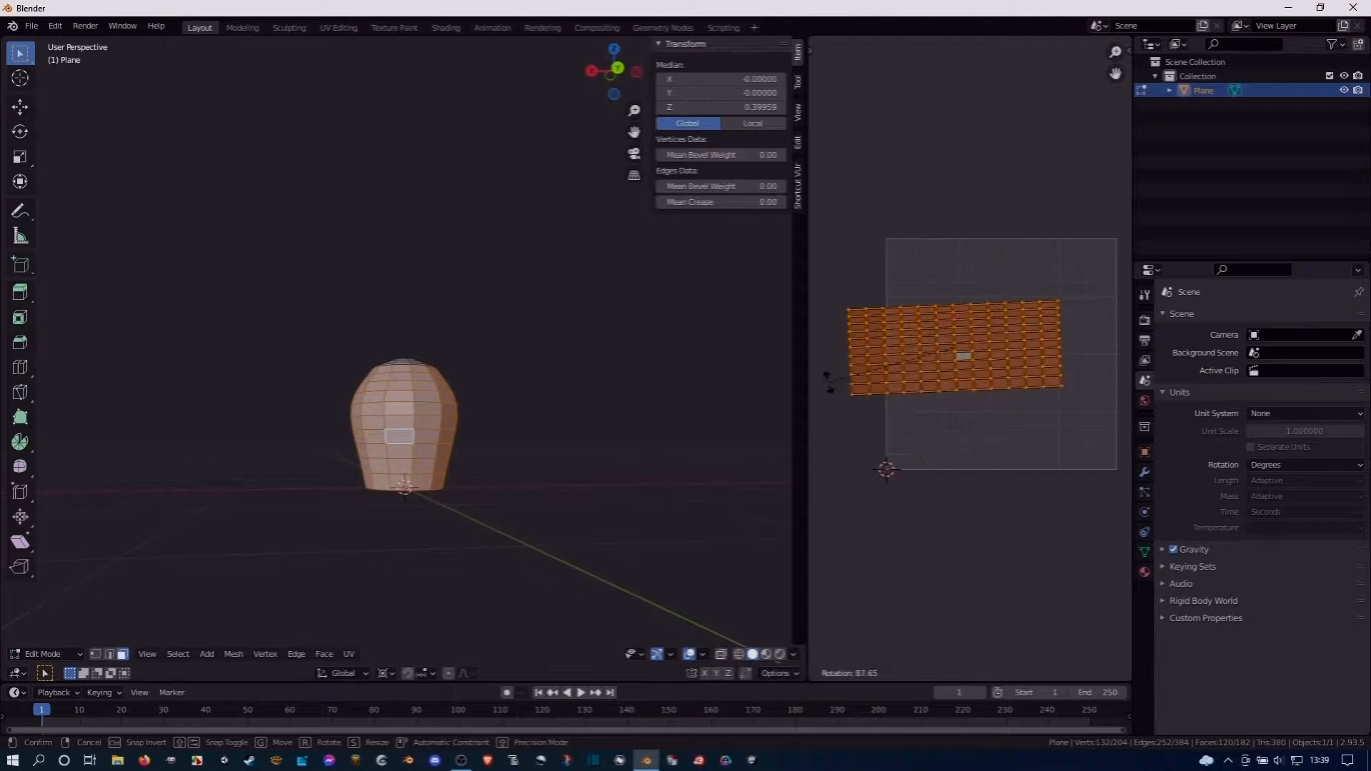
type("90")
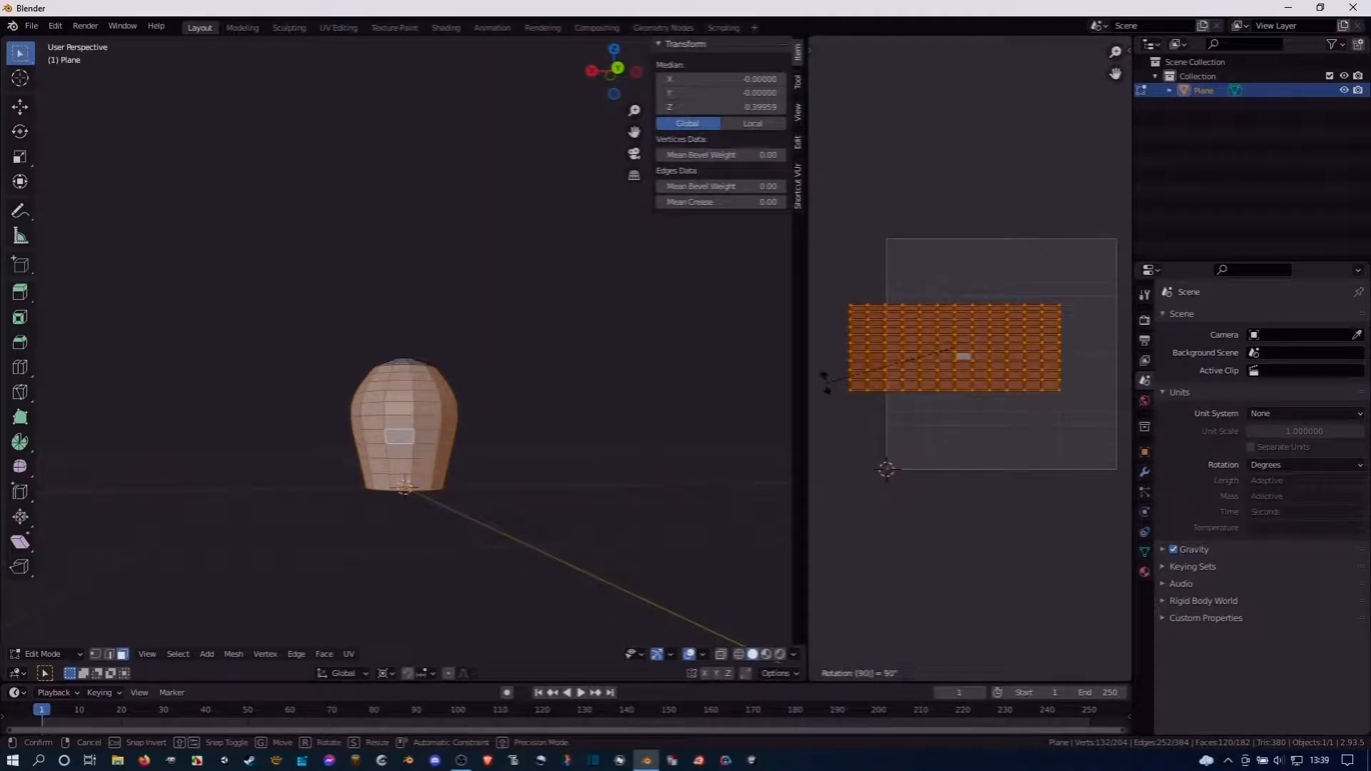
key("Return")
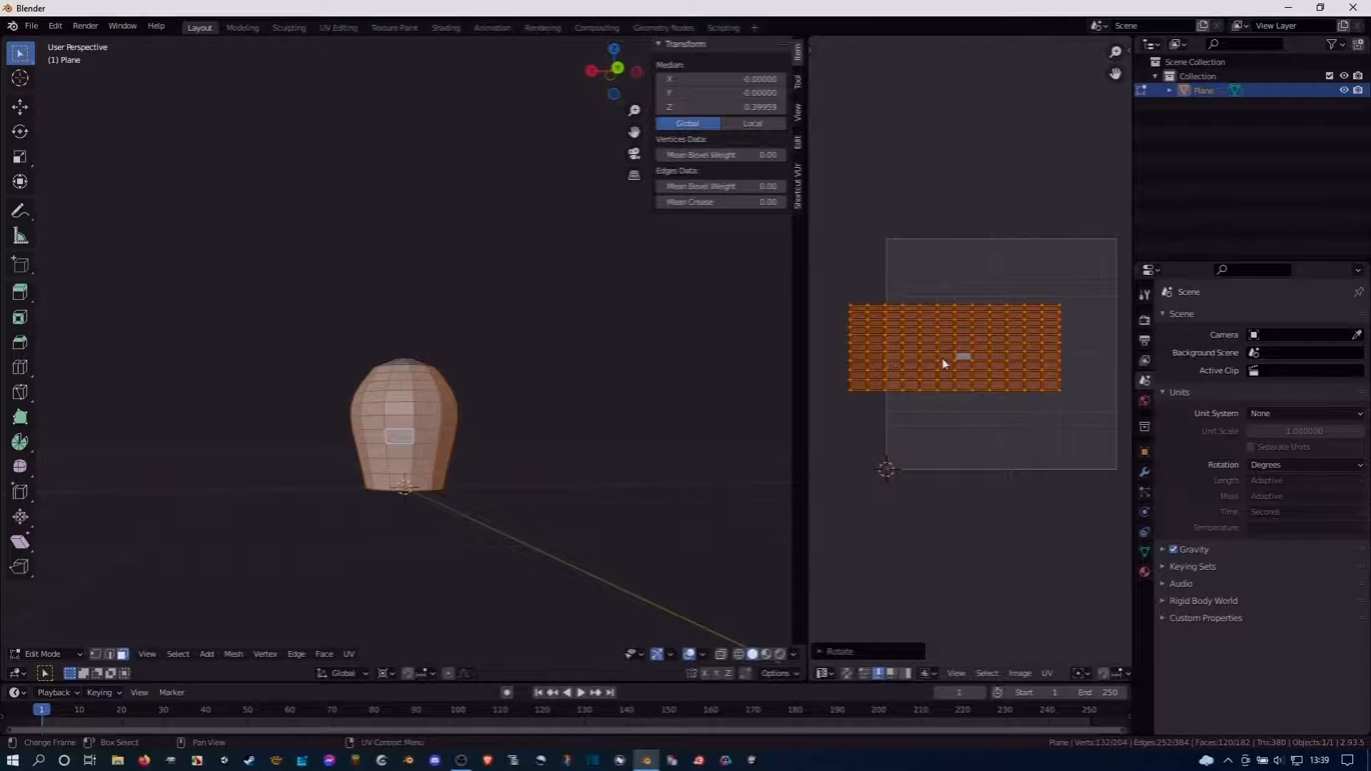
Toggle Constrain to Image Bounds and move the UV grid inside the UV square
left_click(1047, 673)
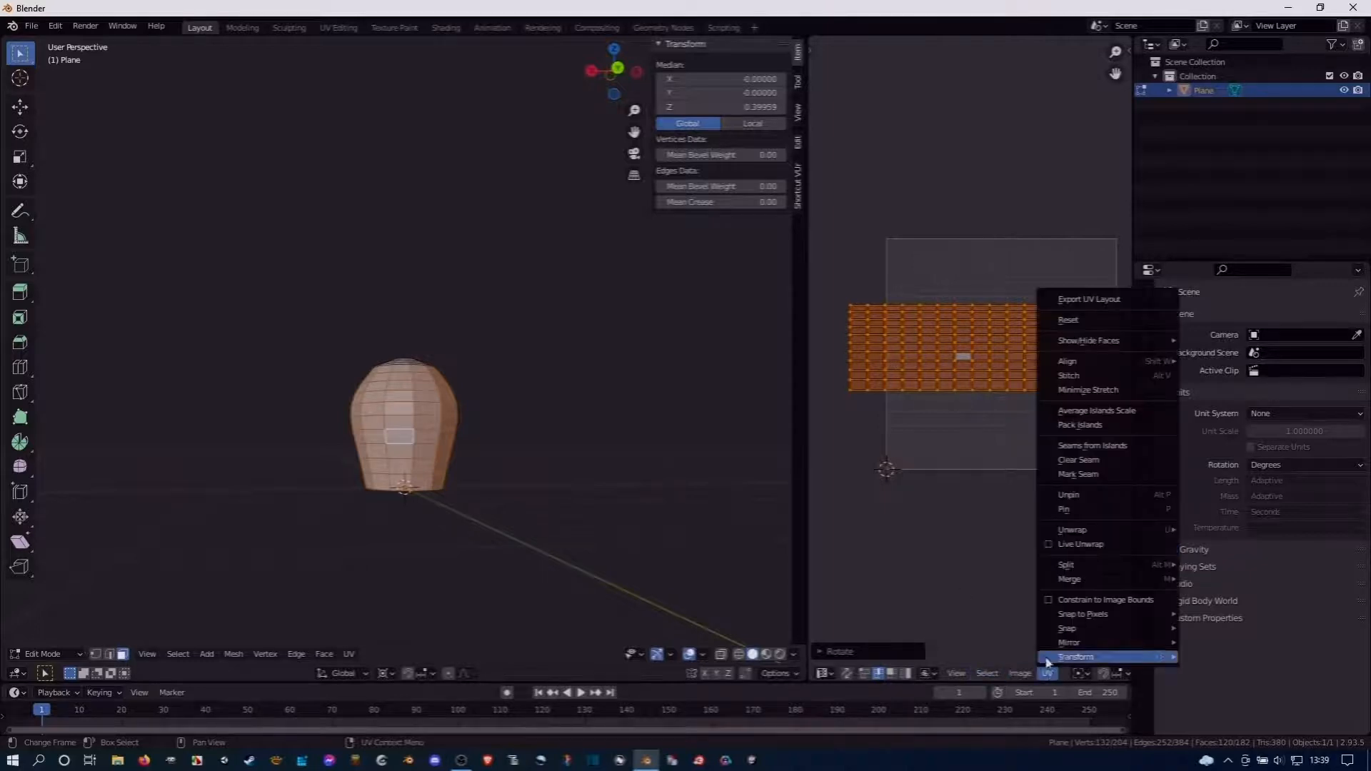
left_click(1049, 603)
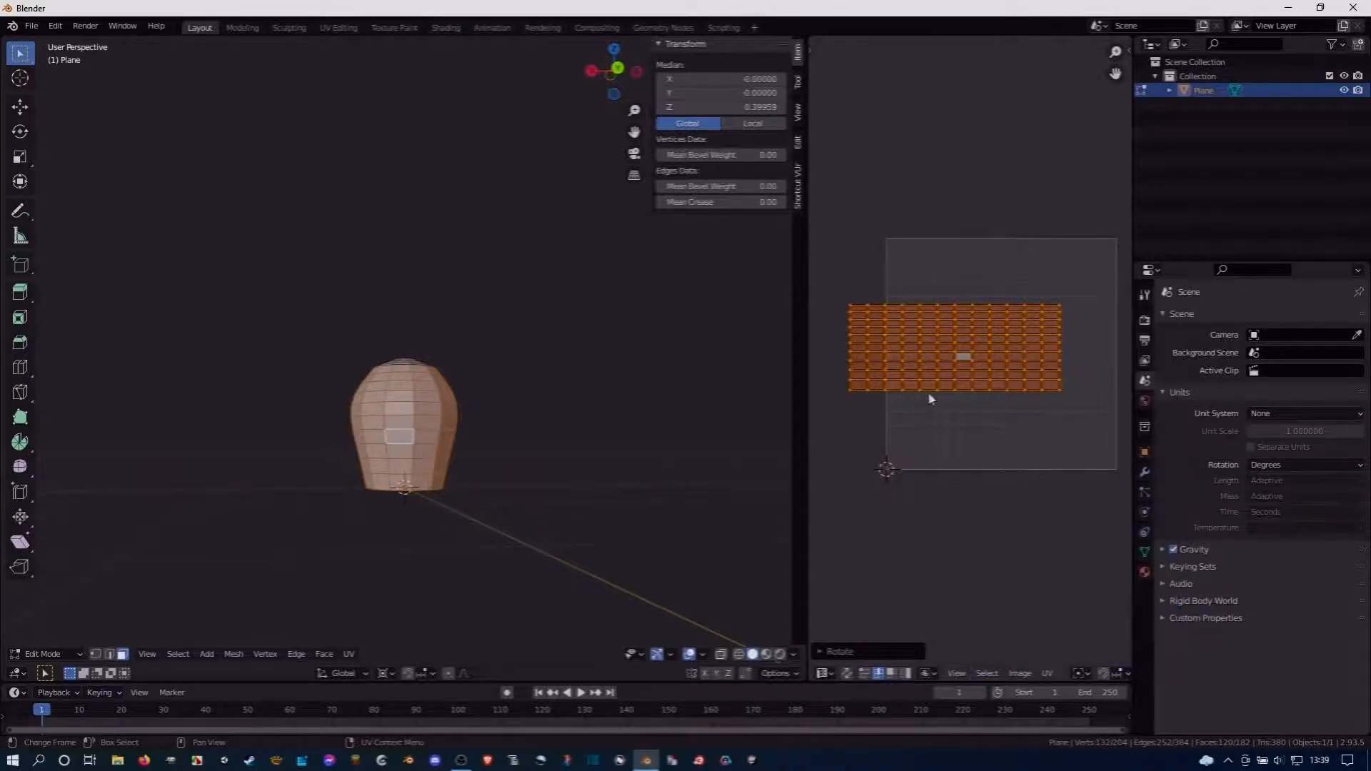
key("g")
left_click(953, 397)
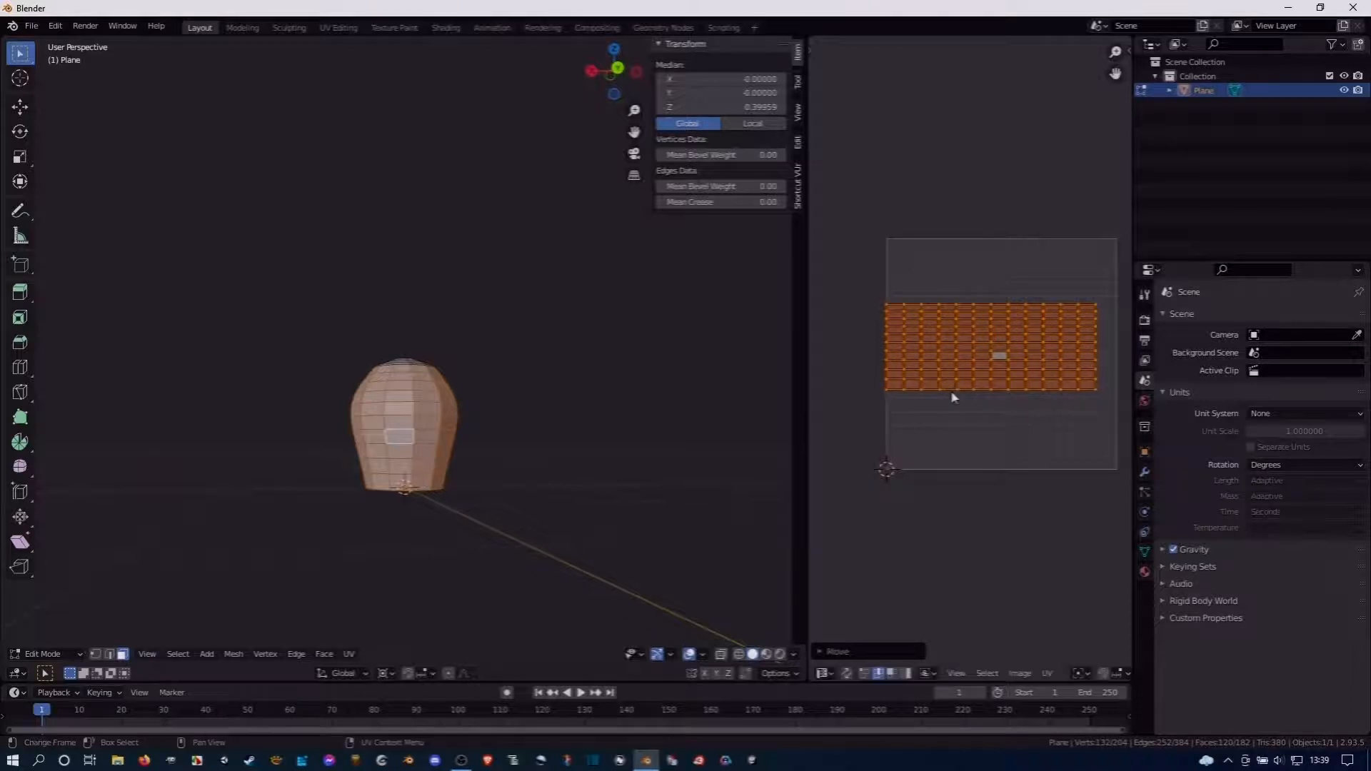
key("g")
left_click(955, 398)
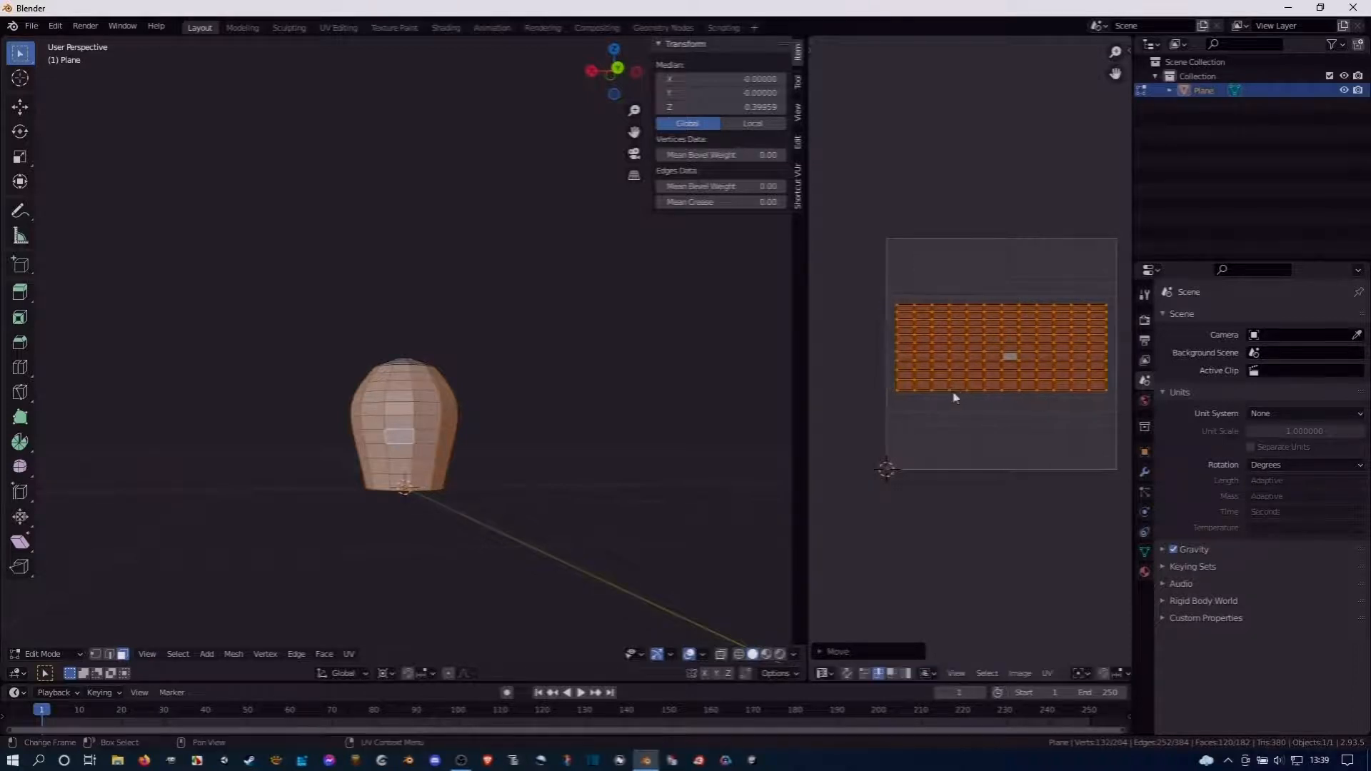
Center the UV grid in the UV square by setting its vertex position to X 0.5 and Y 0.5
key("n")
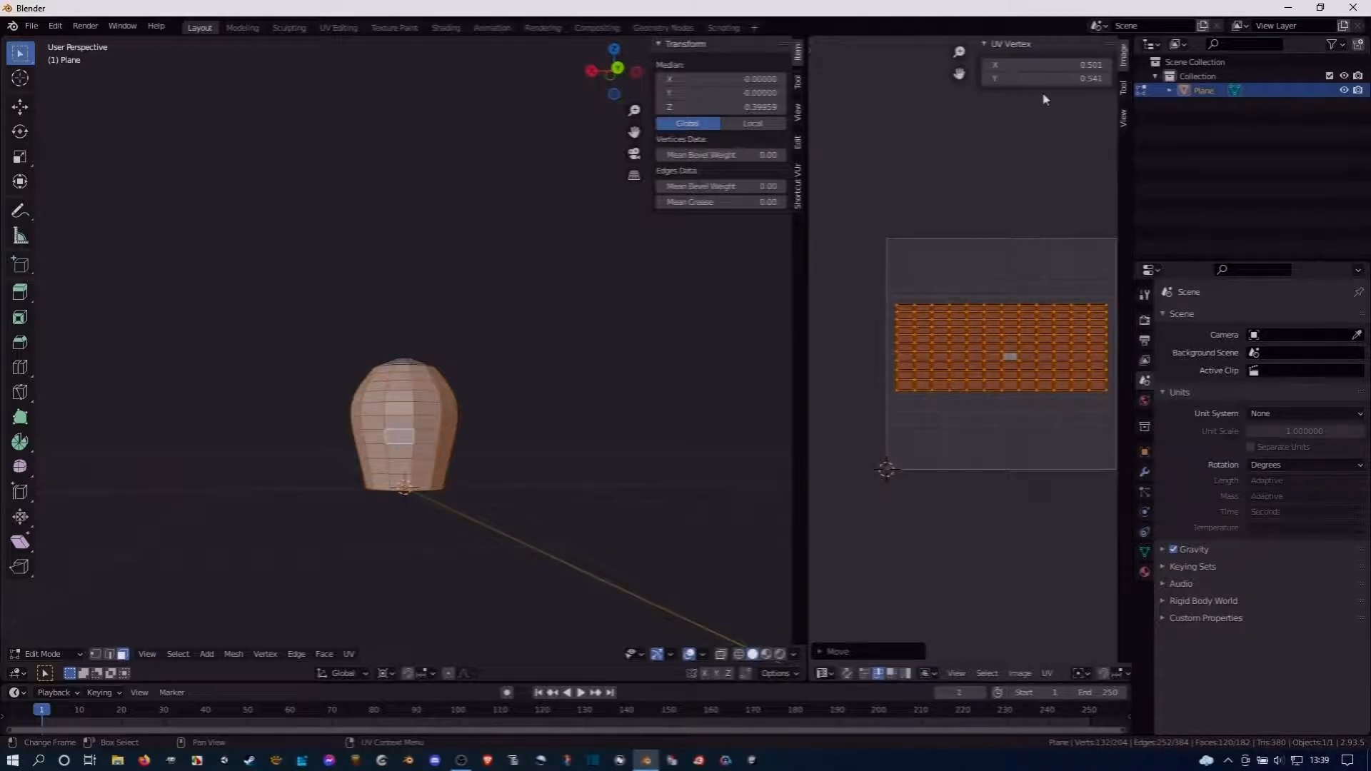
left_click(1056, 64)
type("0")
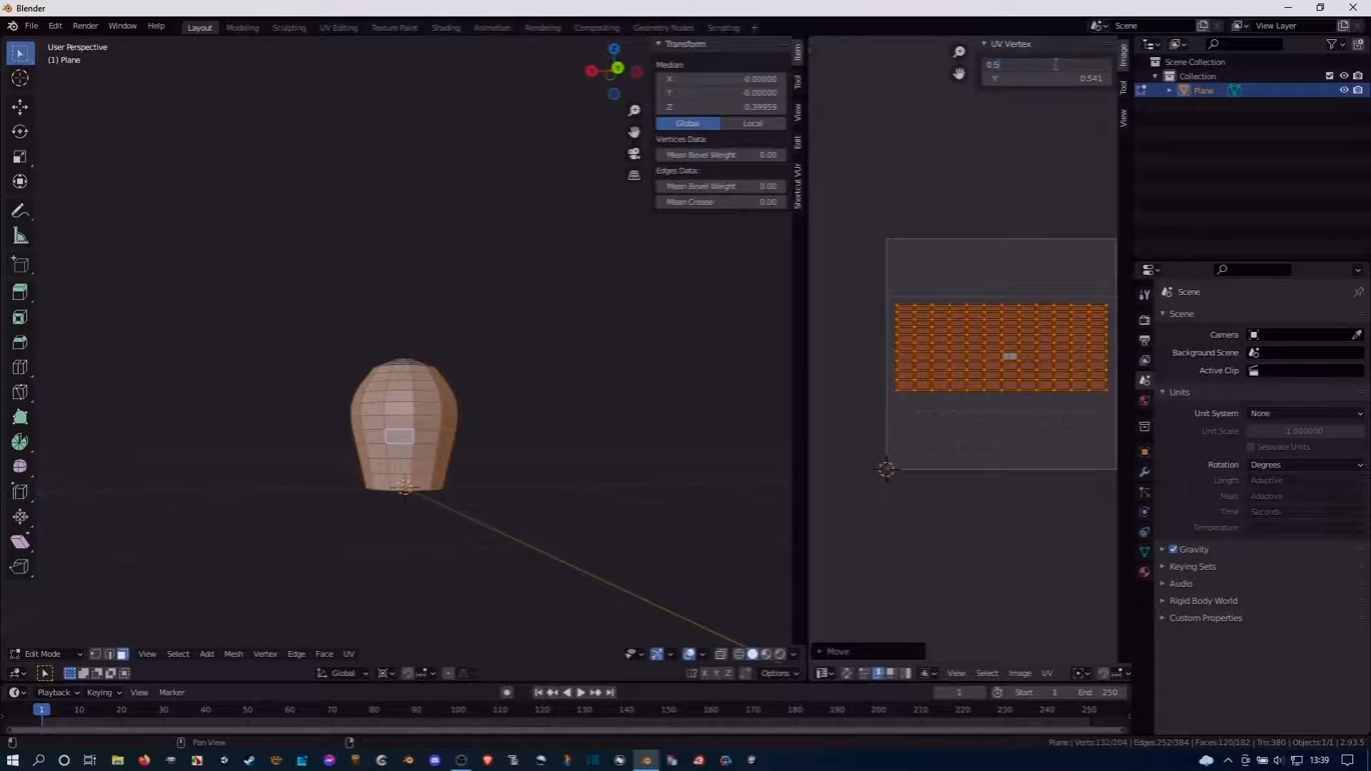
type(".5")
key("Return")
left_click(1050, 79)
type("0.5")
key("Return")
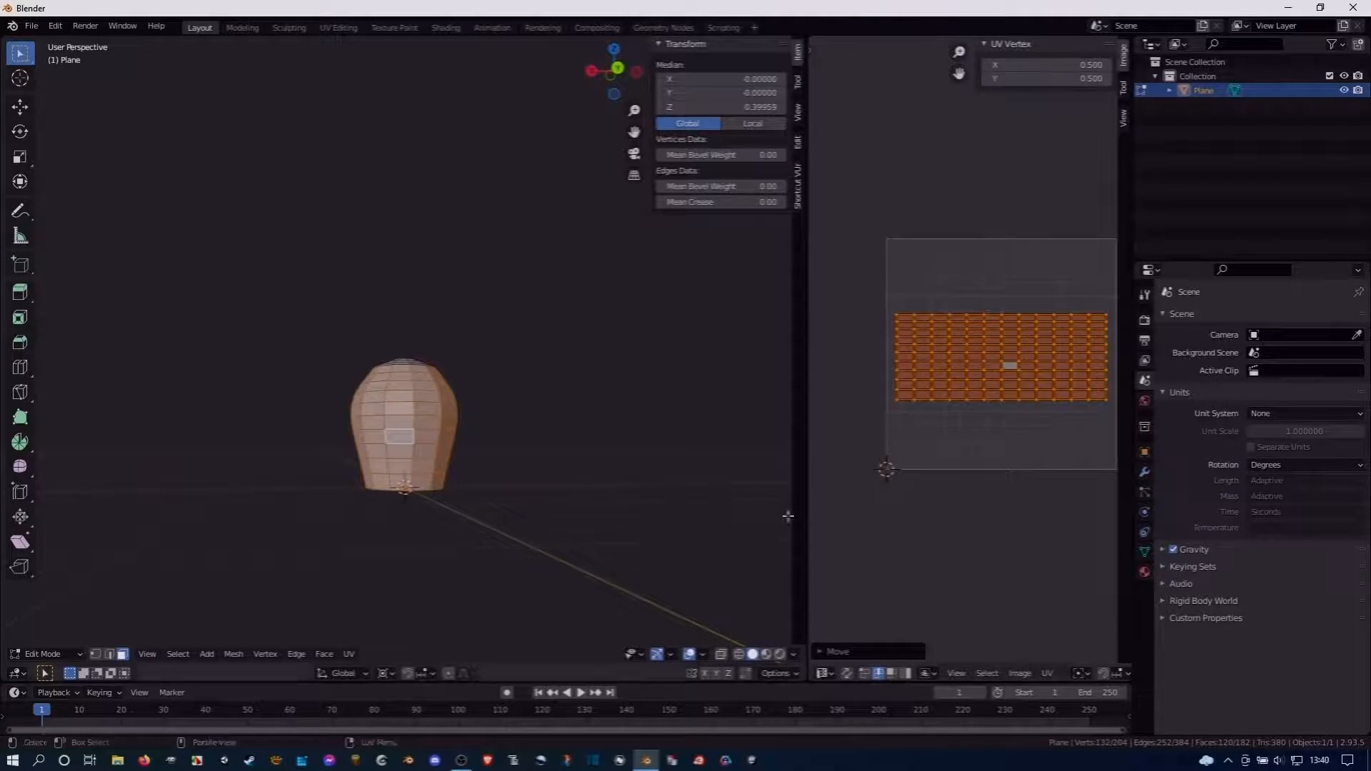
Select the whole linked vase body from one of its faces, delimited by seam, and widen the UV editing area
scroll(875, 429, "down", 2)
middle_click_drag(994, 413, 921, 413)
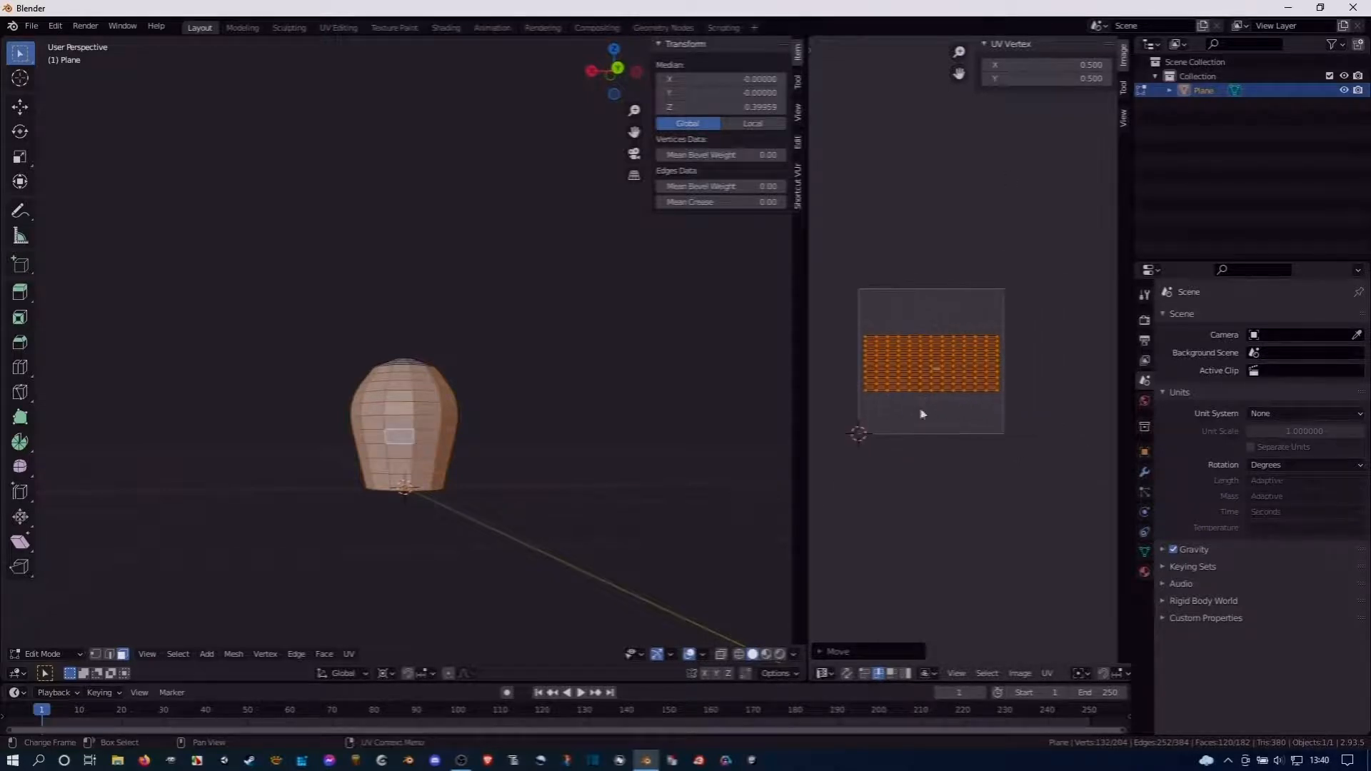
scroll(921, 413, "up", 2)
left_click(806, 363)
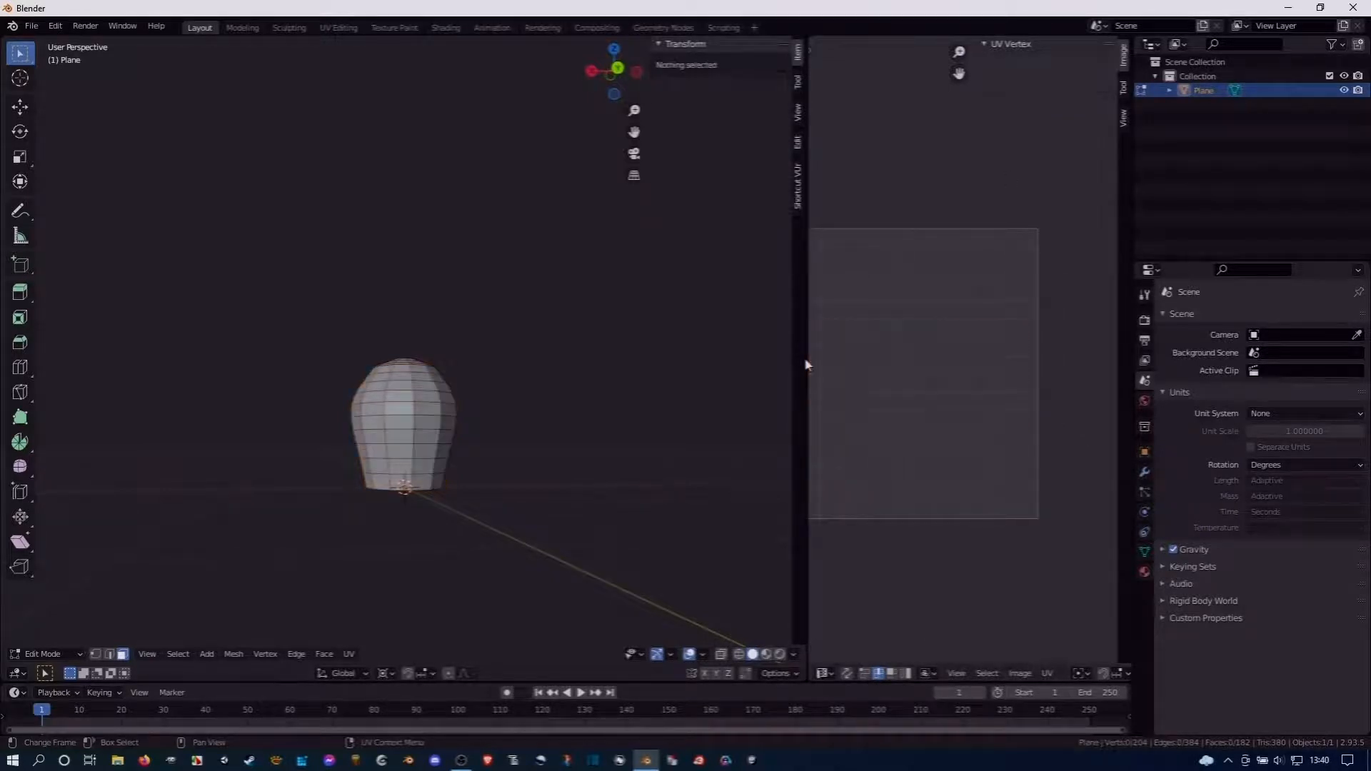
left_click(400, 419)
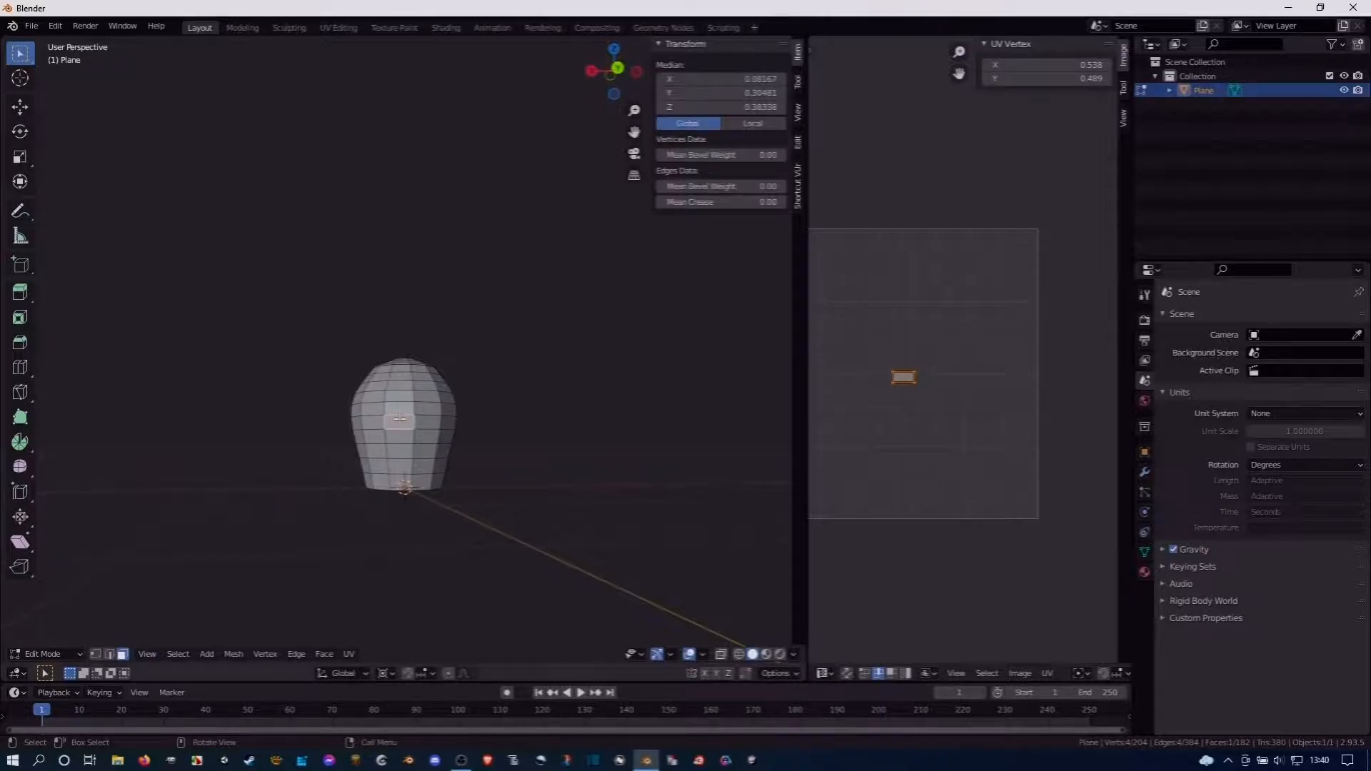
key("ctrl+l")
left_click_drag(805, 304, 522, 313)
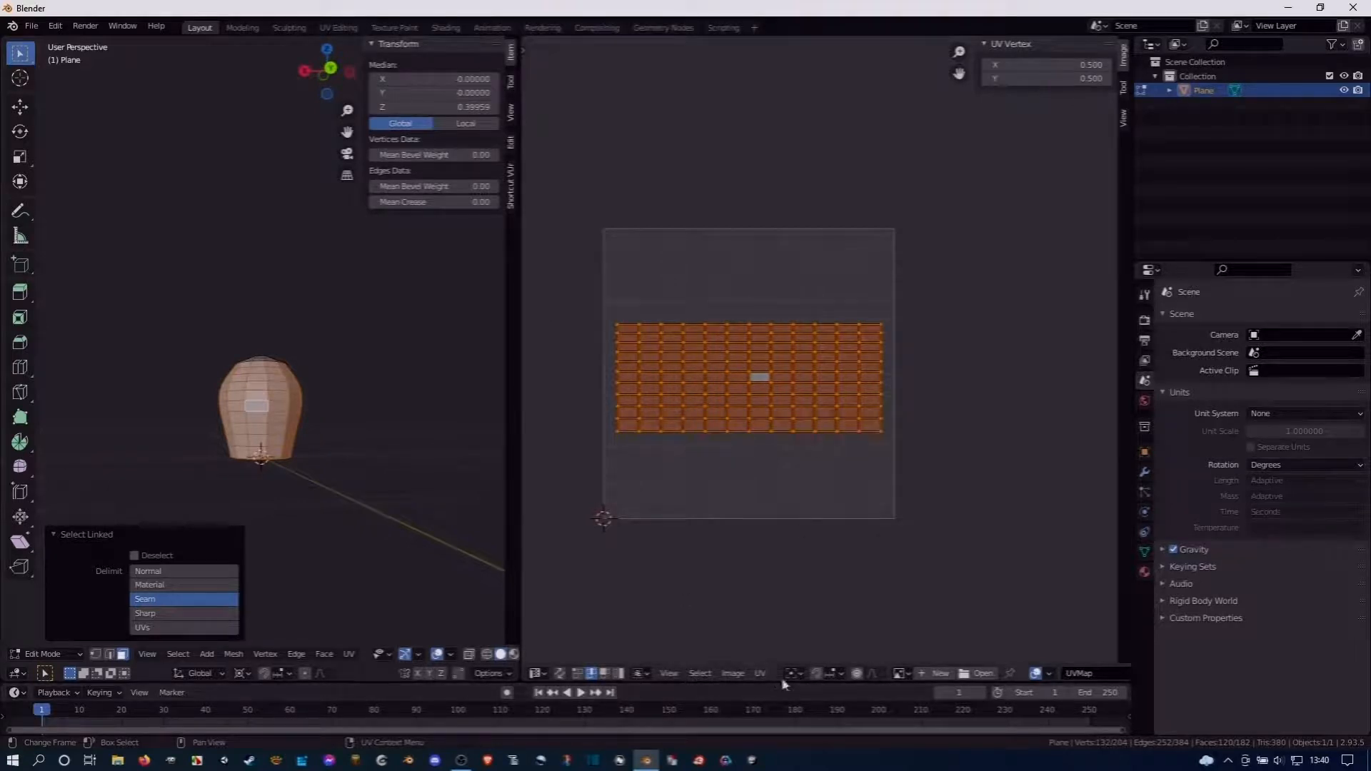
Turn on Constrain to Image Bounds and scale the UV grid by about 1.2 until it spans the UV square's full width
left_click(761, 674)
left_click(810, 600)
key("s")
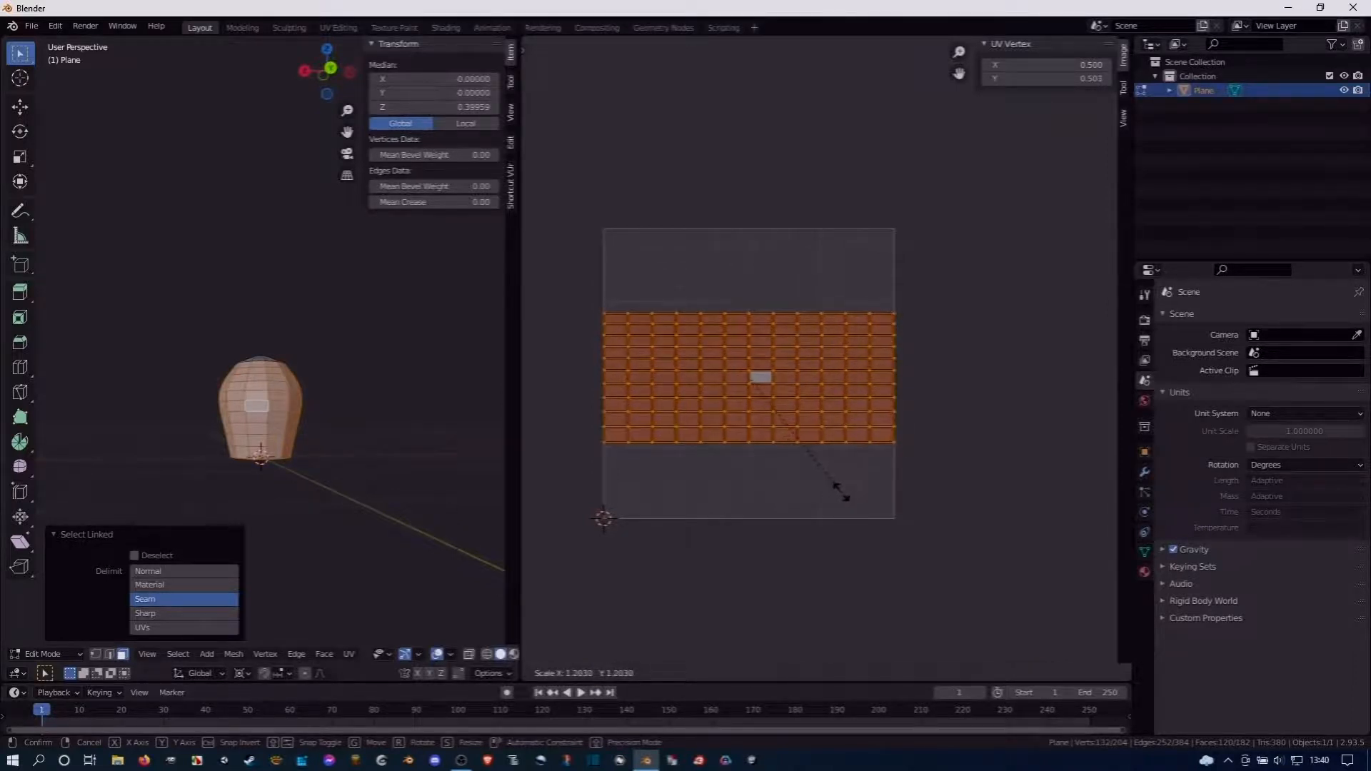
left_click(839, 491)
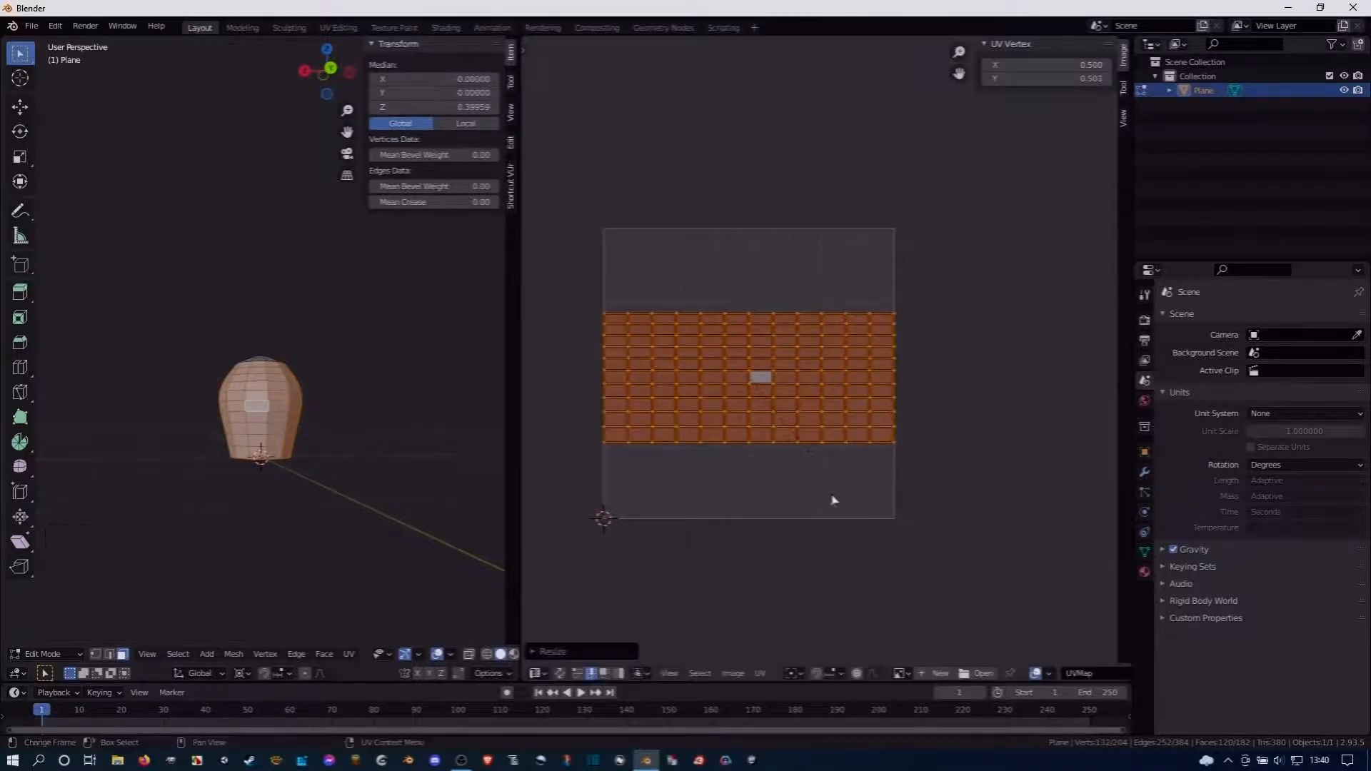
Load SolTerreHerbe153.jpg from the sollayers textures folder behind the UV grid and fit the whole image in view
left_click(978, 673)
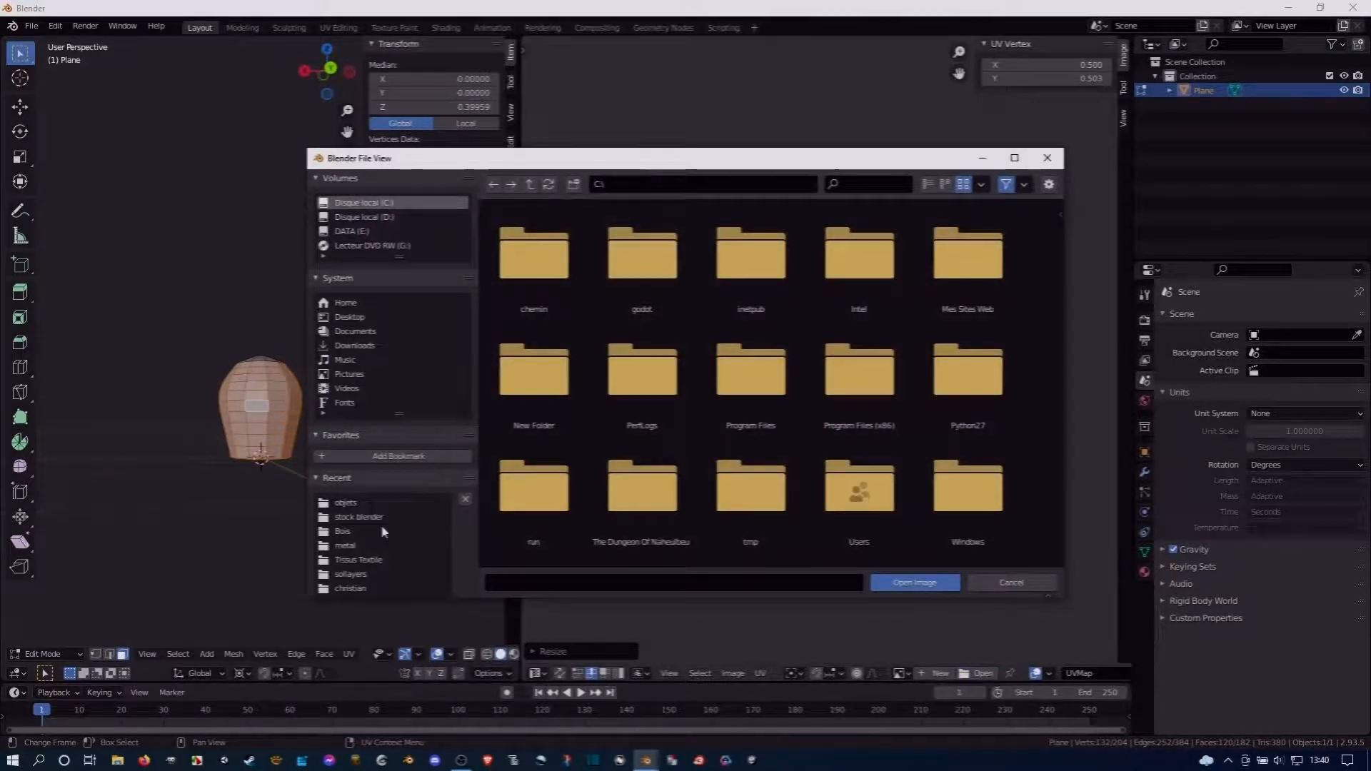
left_click(366, 505)
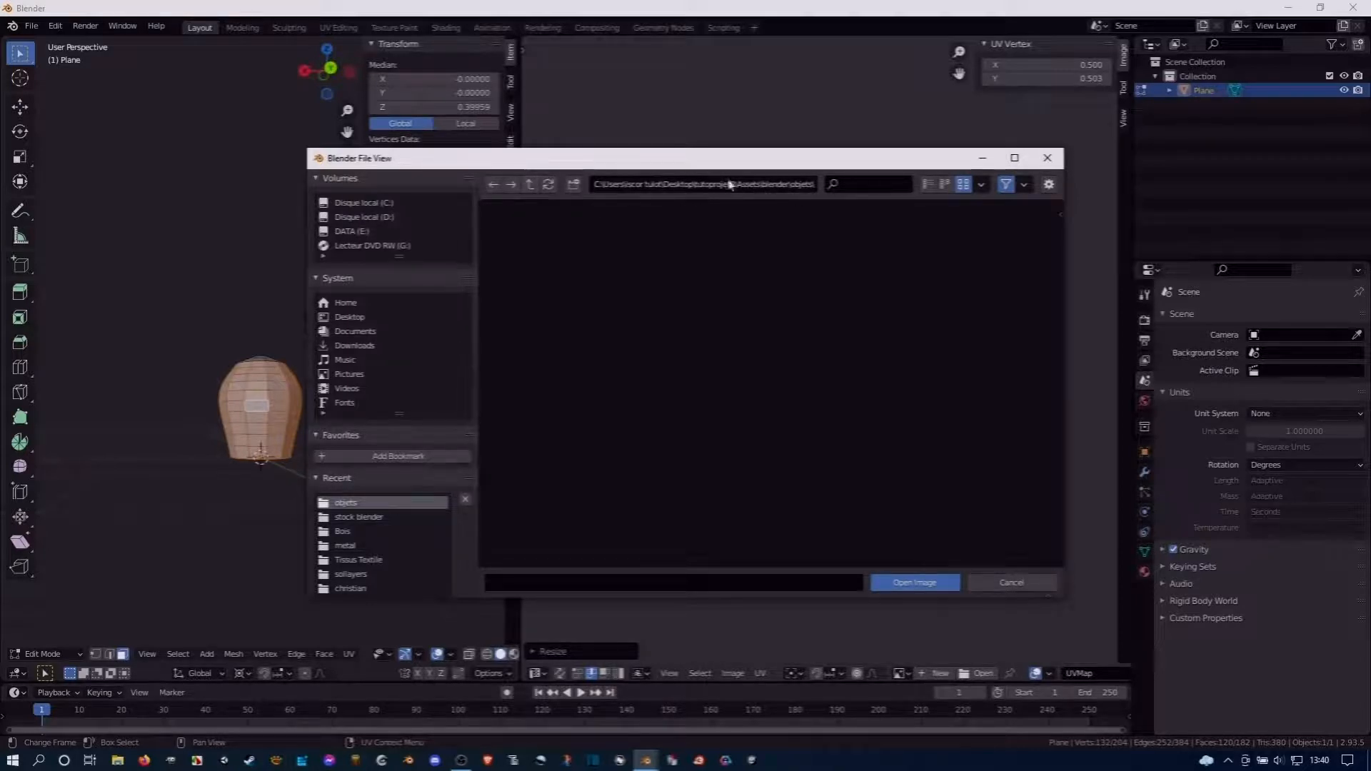
left_click(529, 187)
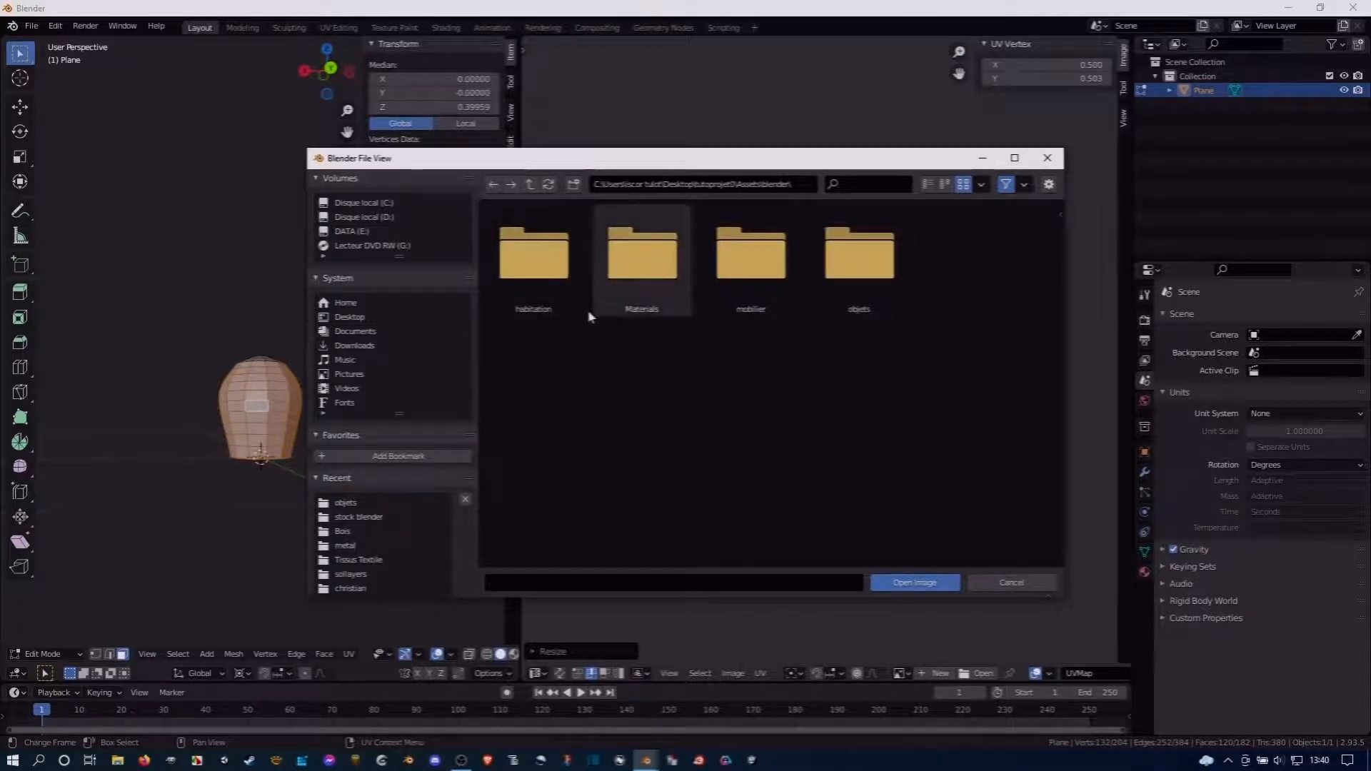
left_click(530, 184)
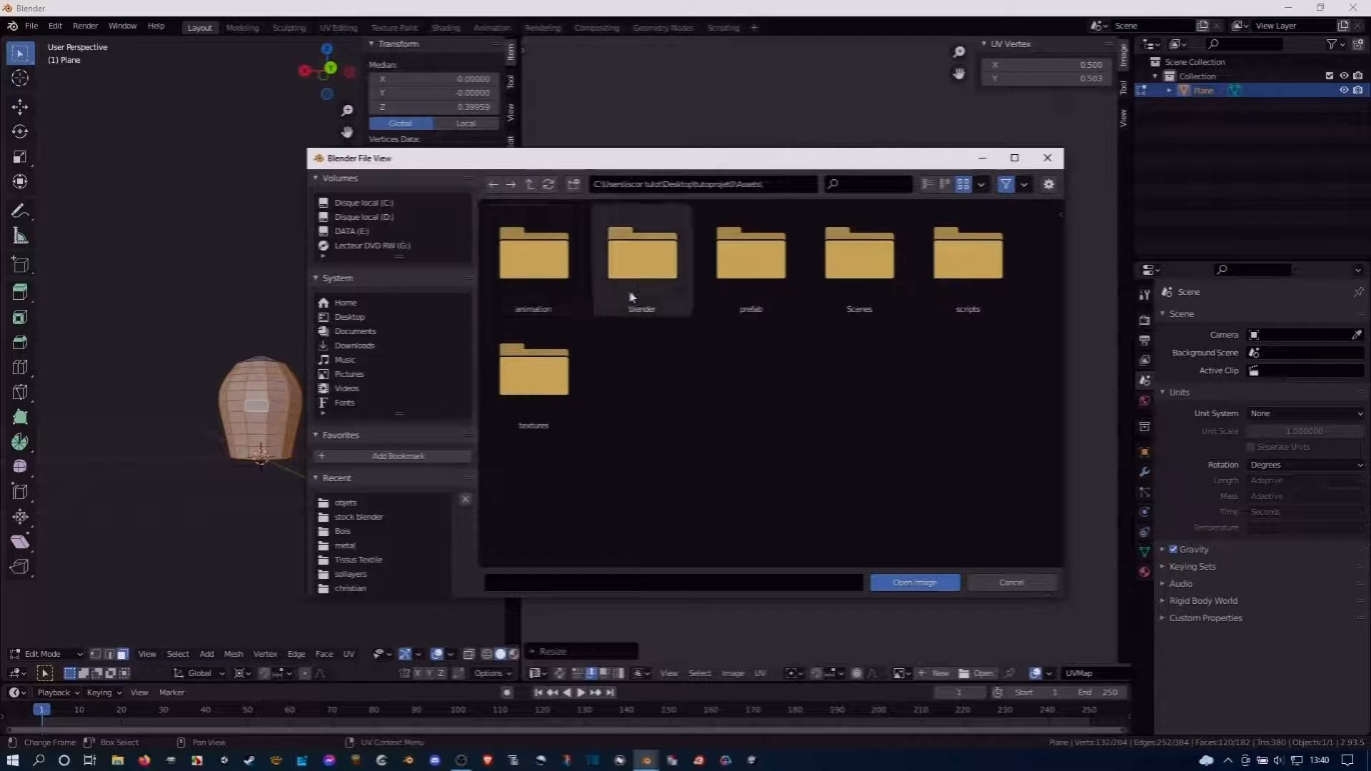
double_click(534, 368)
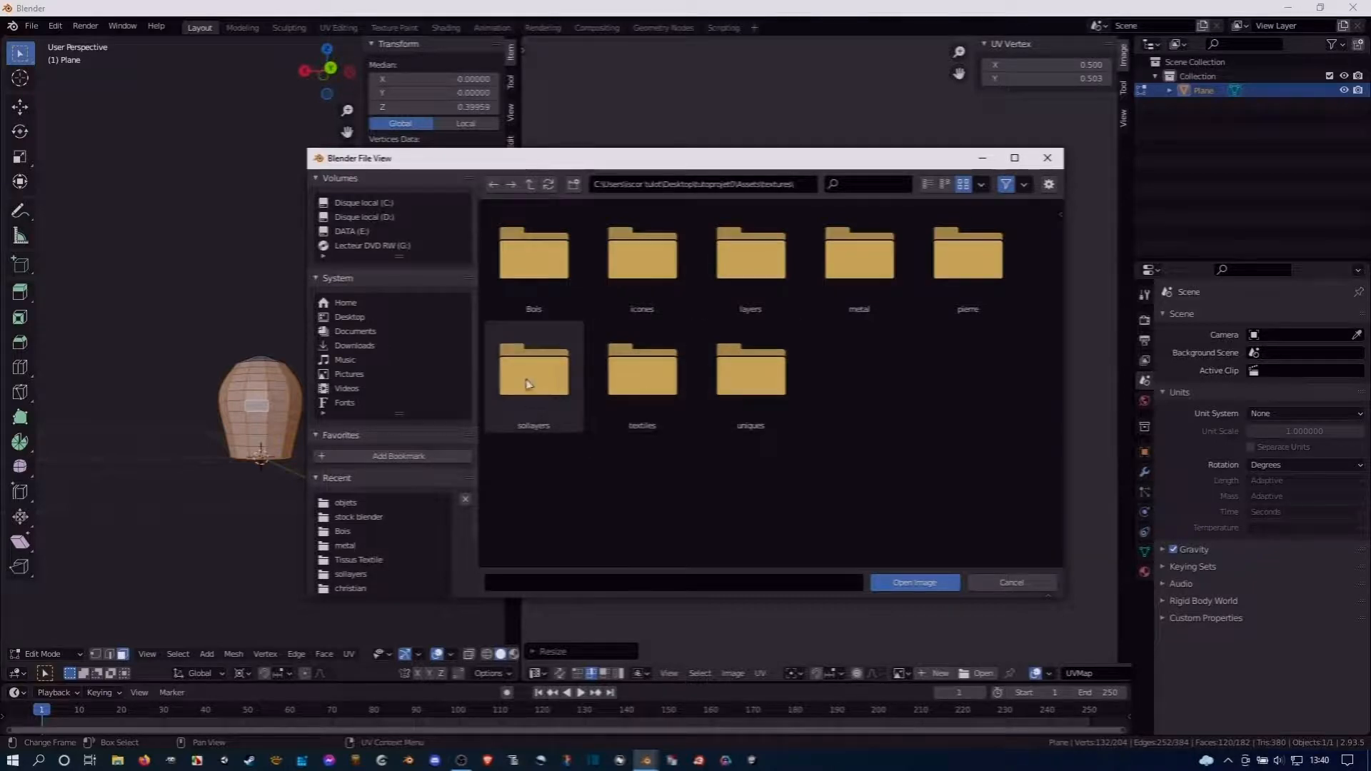
double_click(529, 385)
scroll(757, 372, "down", 4)
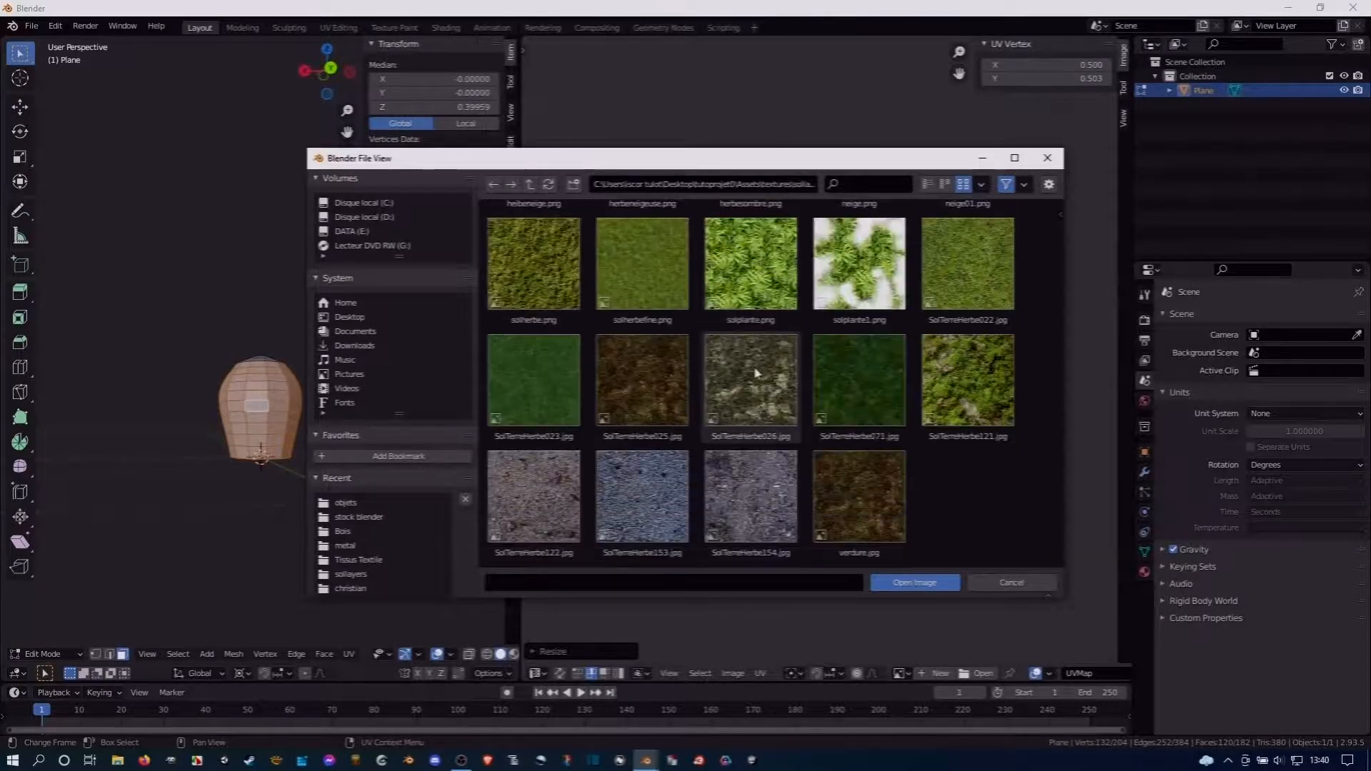
double_click(644, 508)
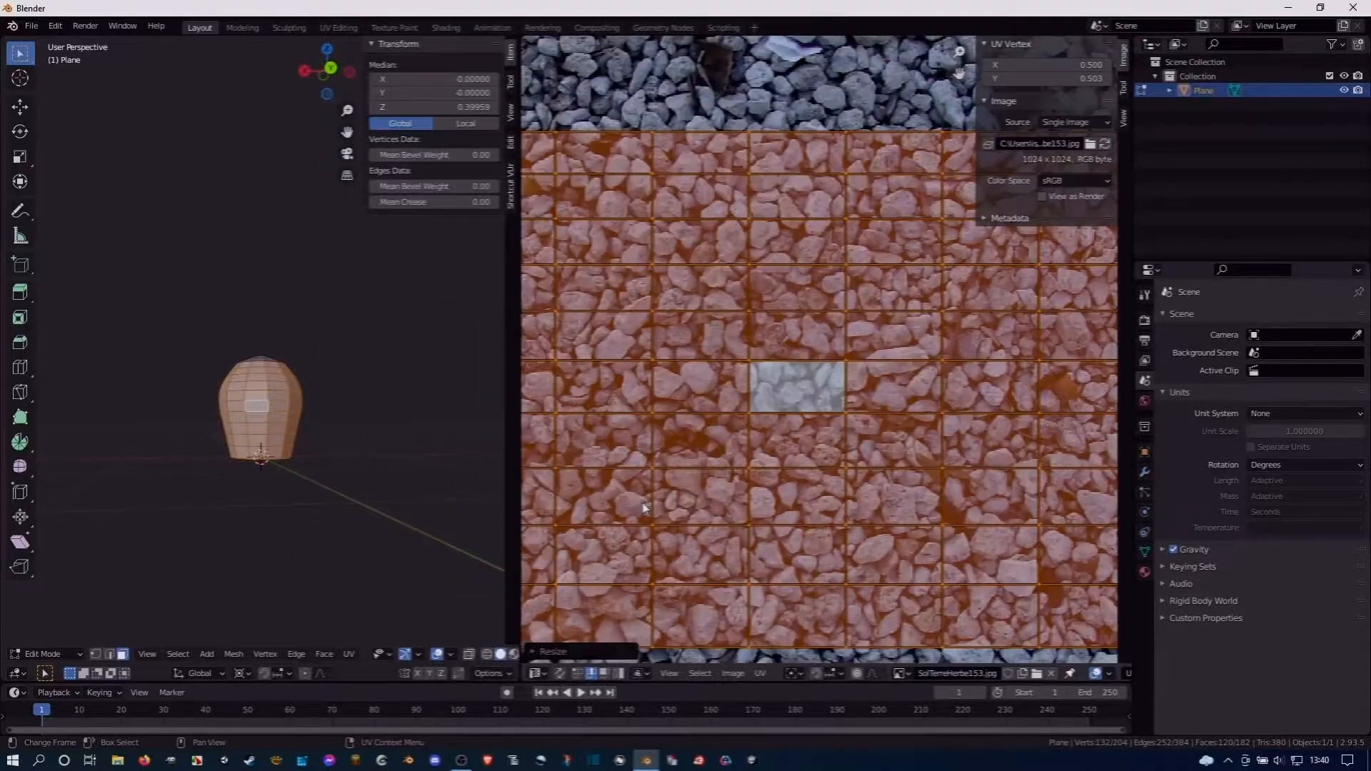
key("Home")
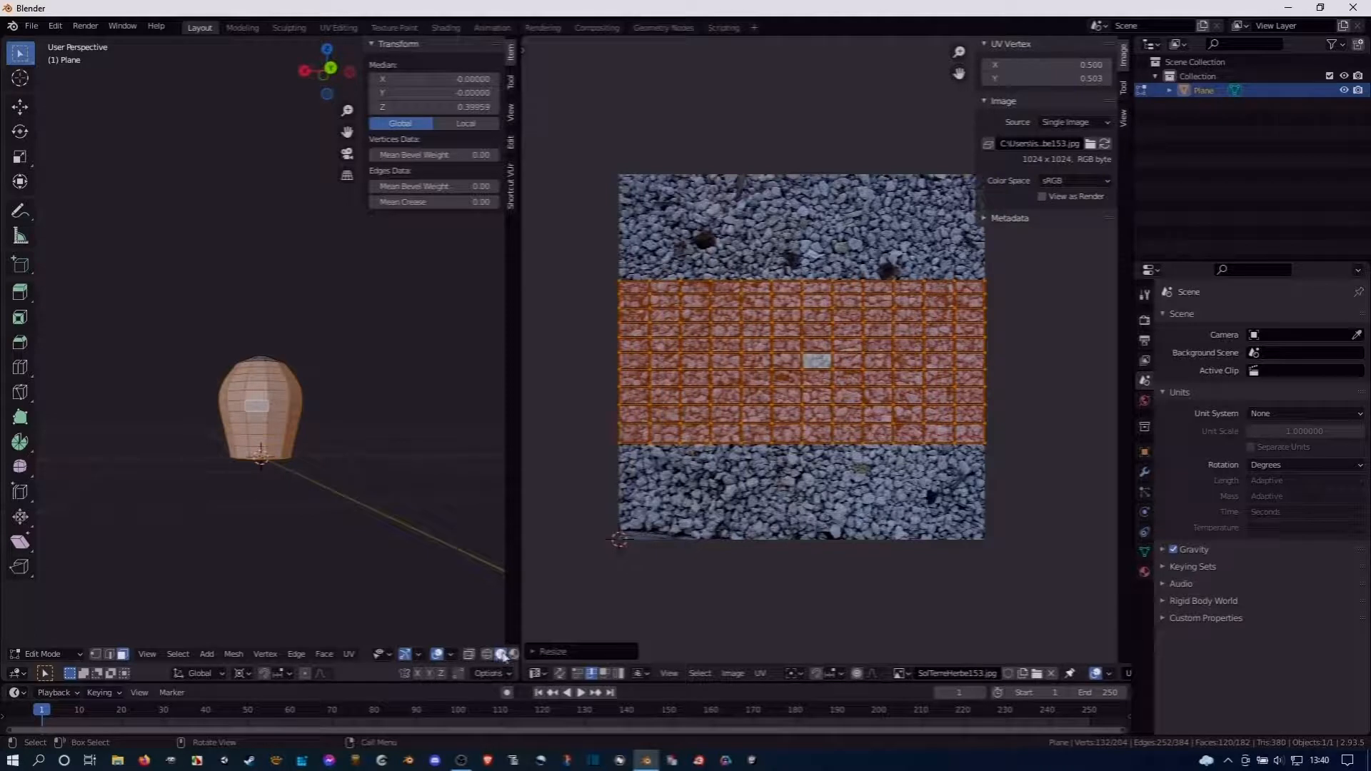
Create a new material for the vase and name it pot
scroll(379, 545, "up", 6)
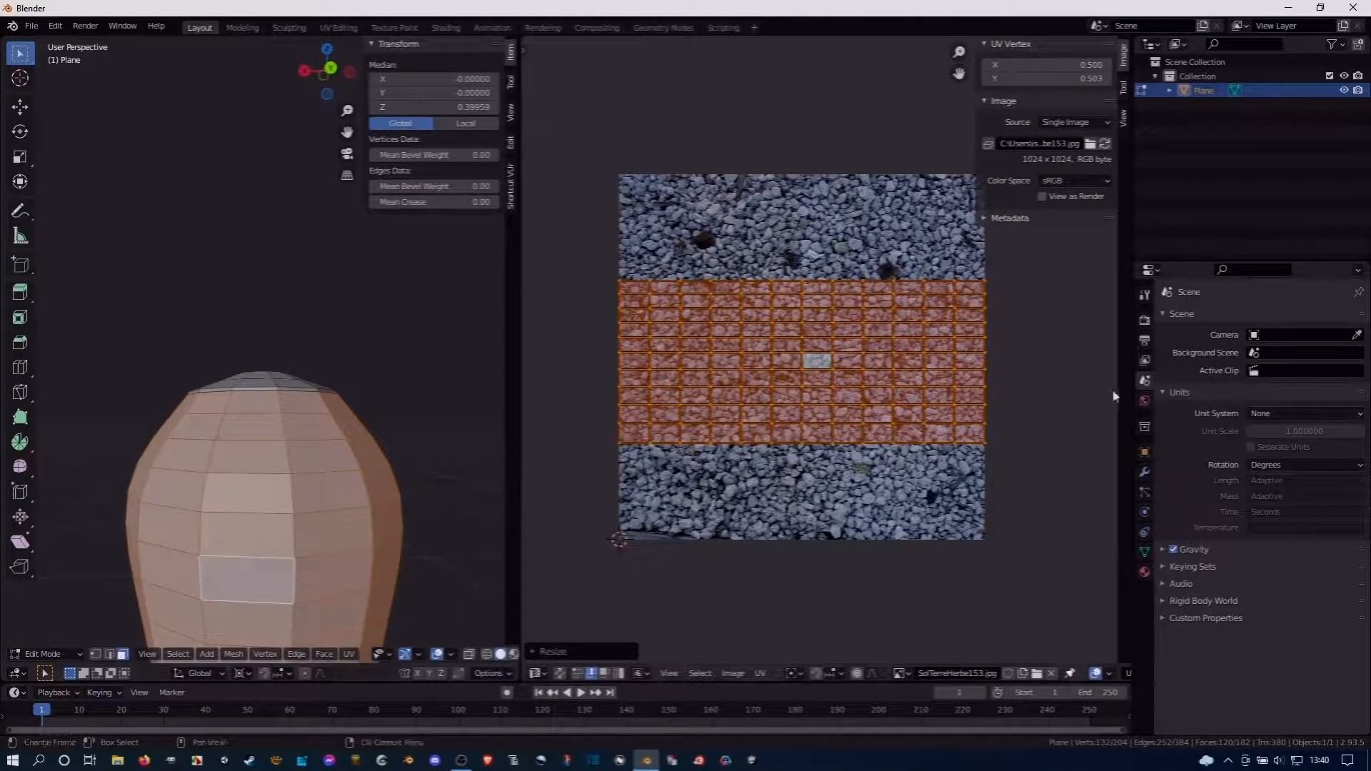
left_click(1145, 572)
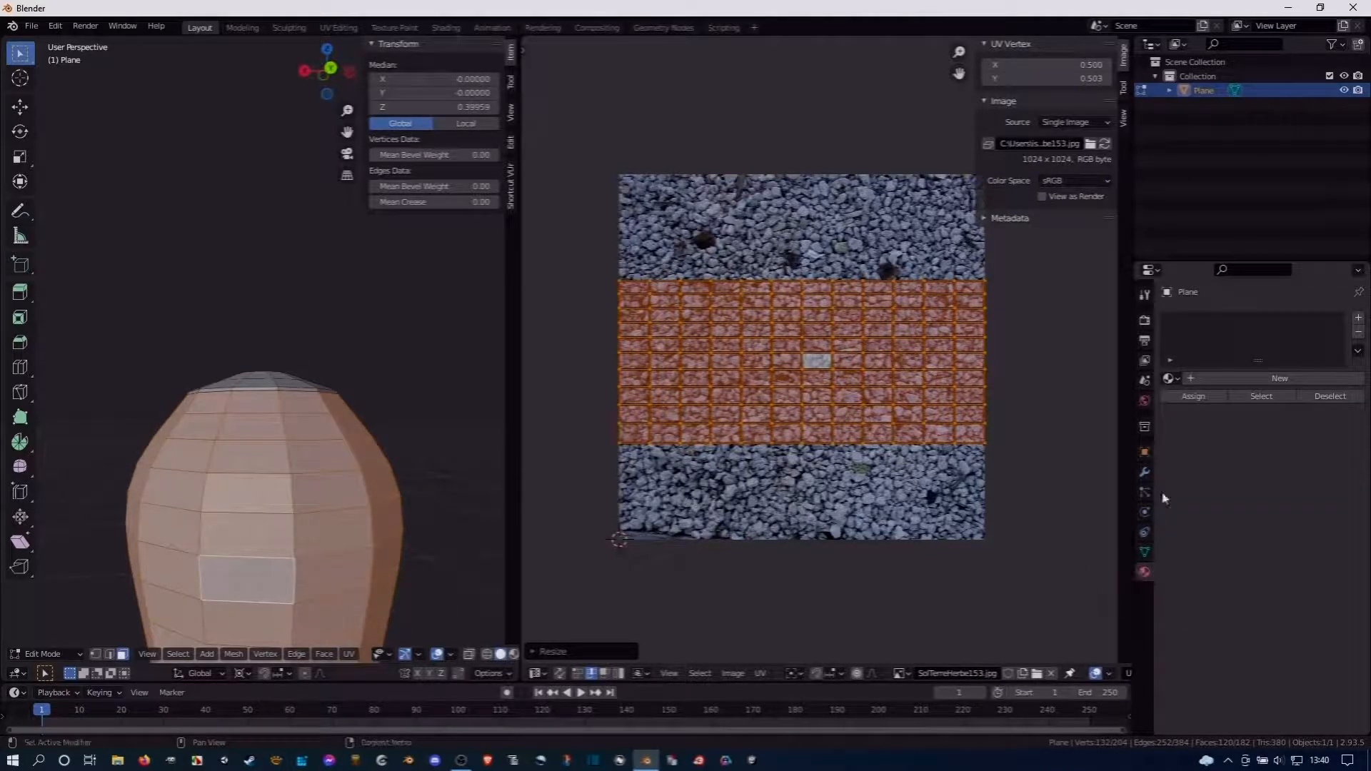
left_click(1246, 379)
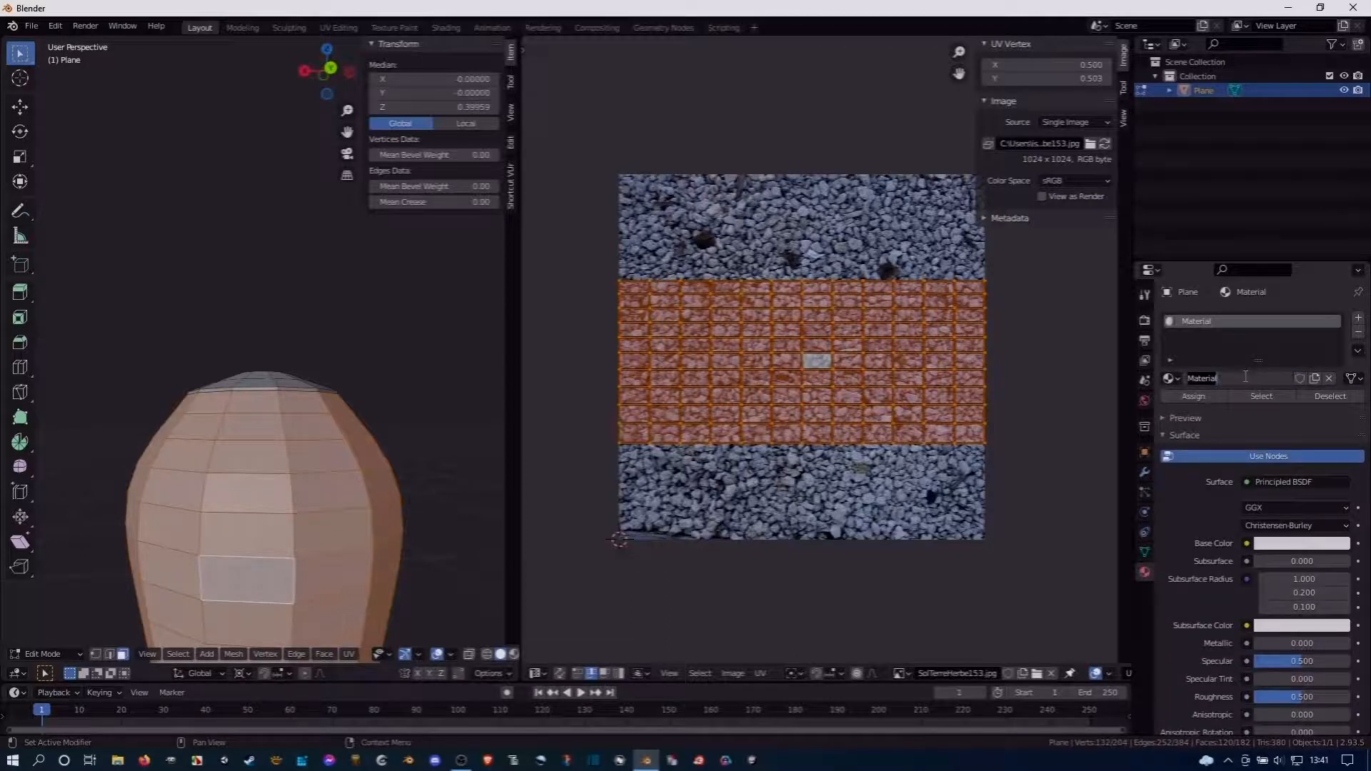
type("pat")
key("Return")
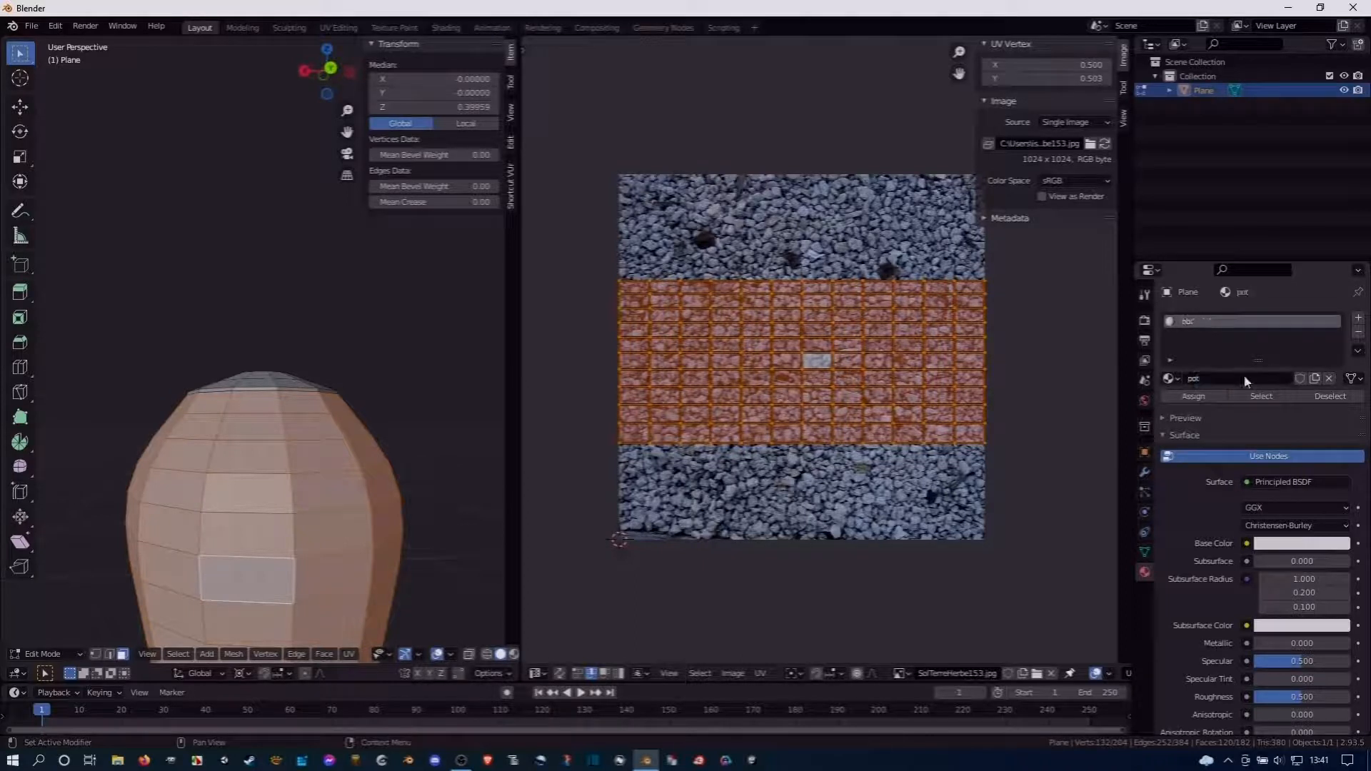
Connect an Image Texture to the pot material's Base Color and assign the SolTerreHerbe153.jpg image to it
scroll(1231, 363, "down", 2)
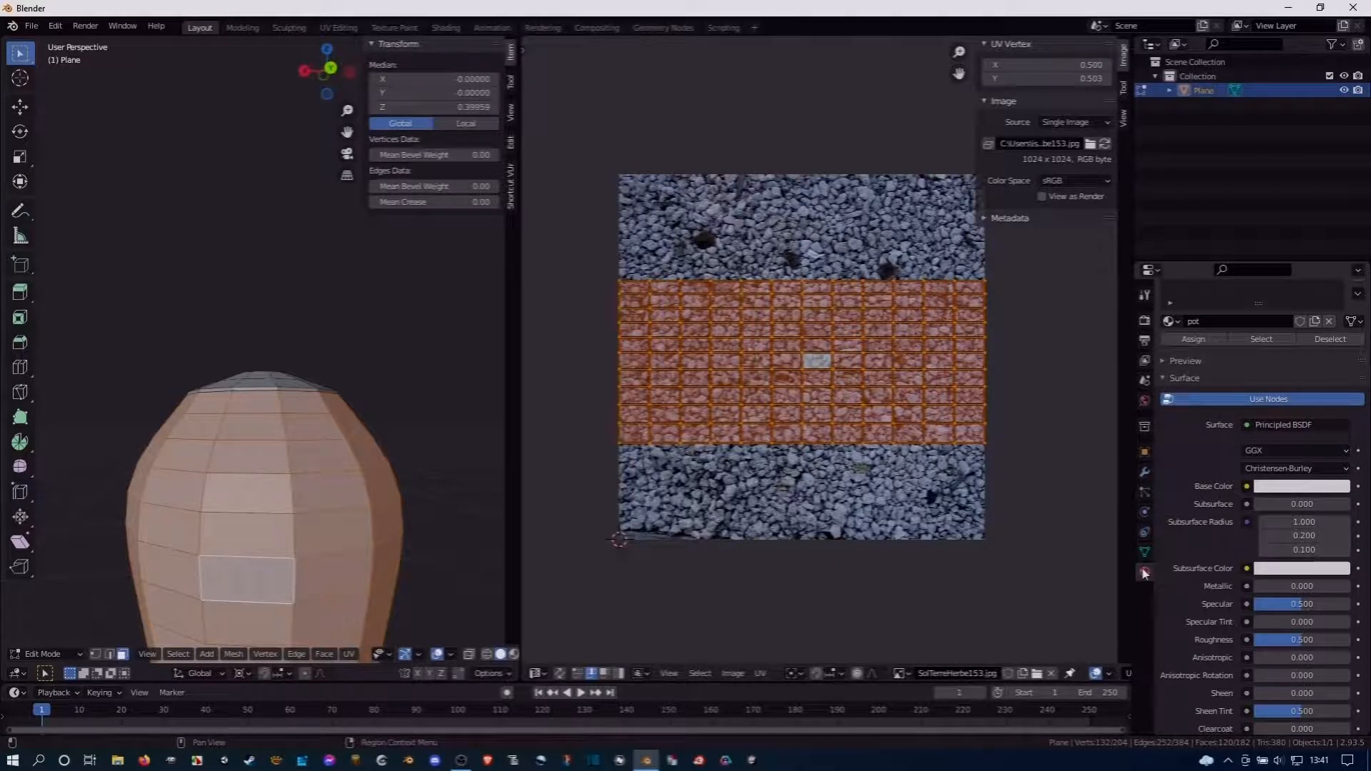
left_click(1247, 487)
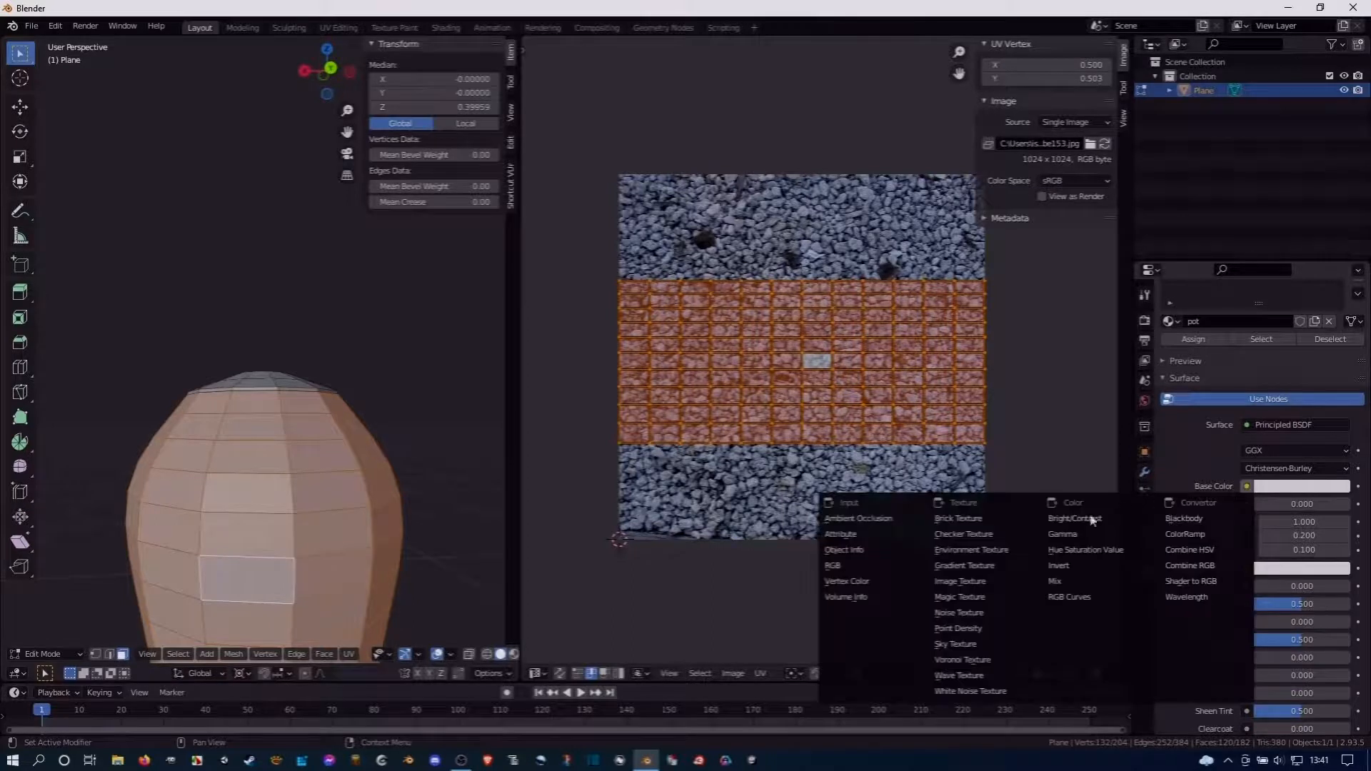
left_click(973, 583)
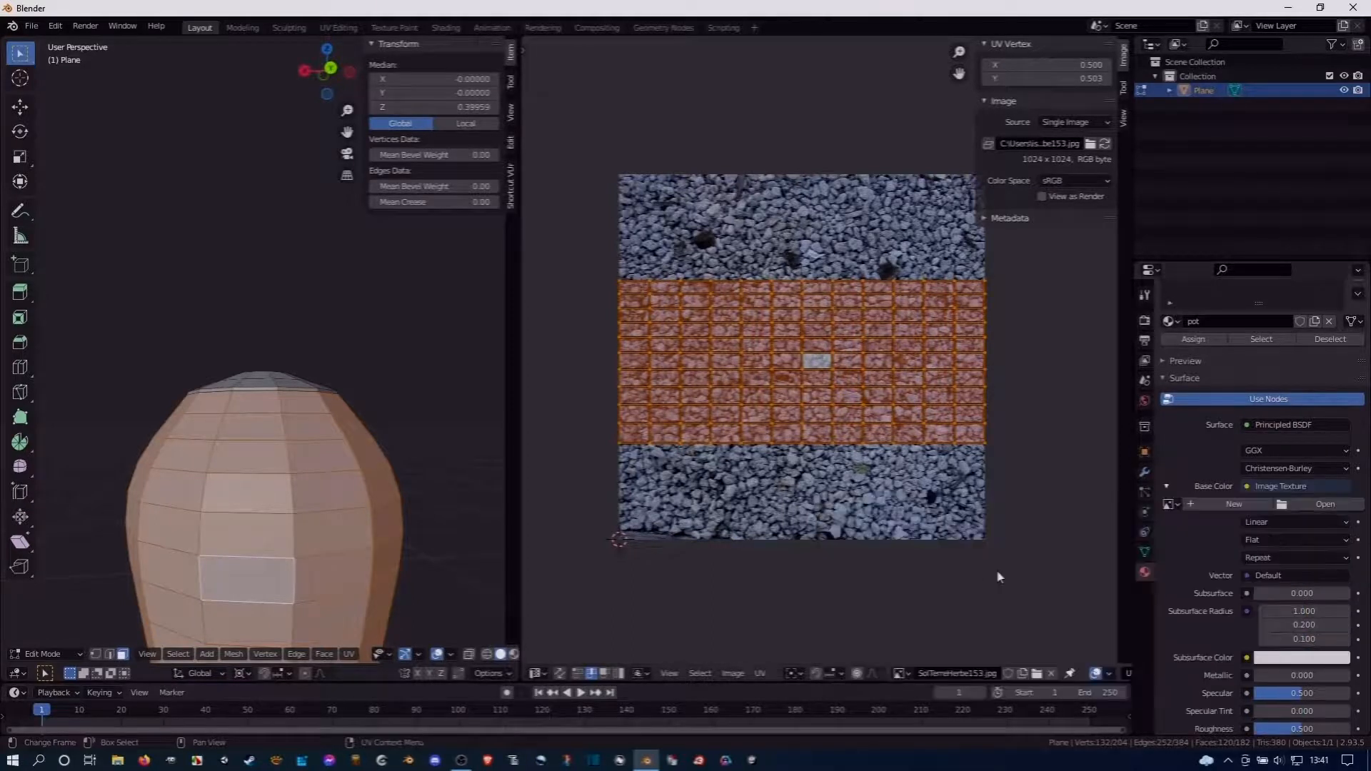
left_click(1169, 504)
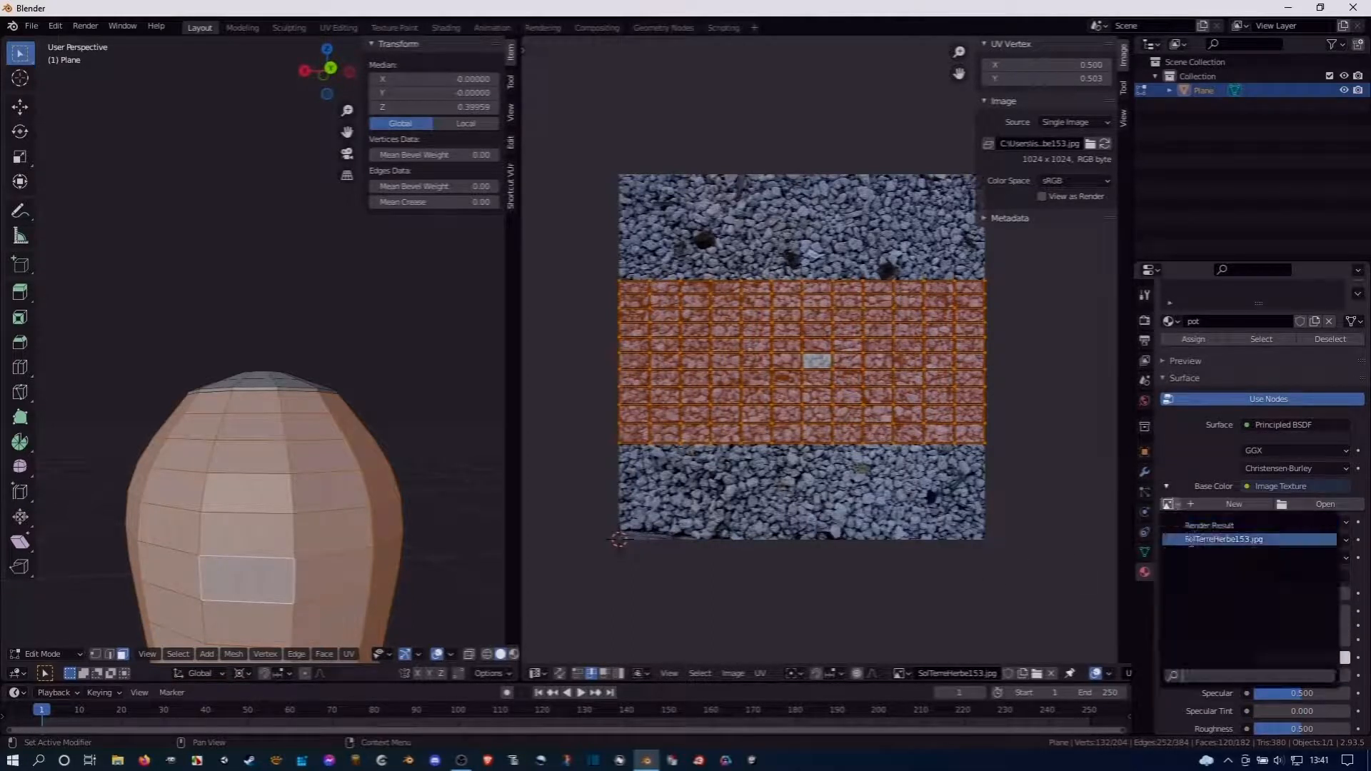
left_click(1224, 540)
Enlarge the 3D viewport, display the vase in Material Preview shading, and switch to Object Mode
scroll(448, 441, "down", 3)
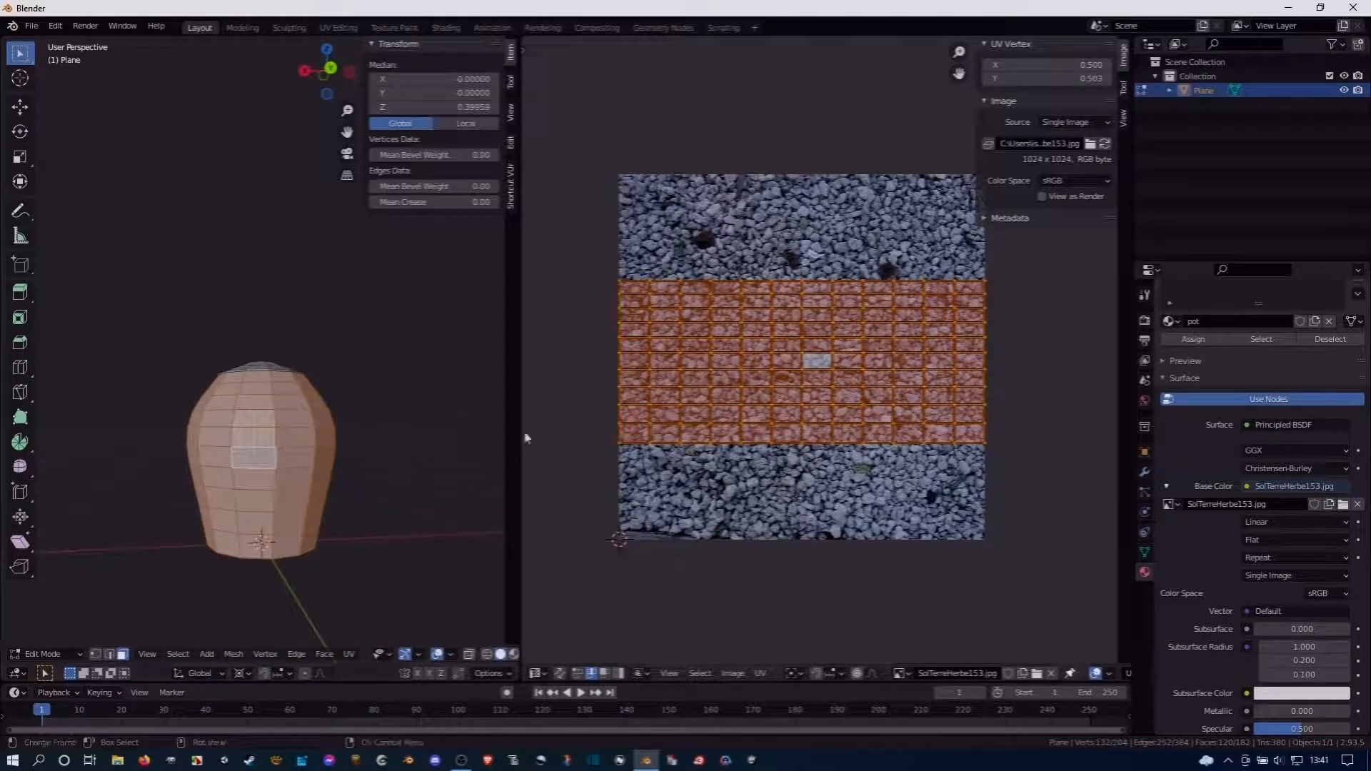
left_click_drag(519, 428, 697, 428)
middle_click_drag(380, 493, 504, 601)
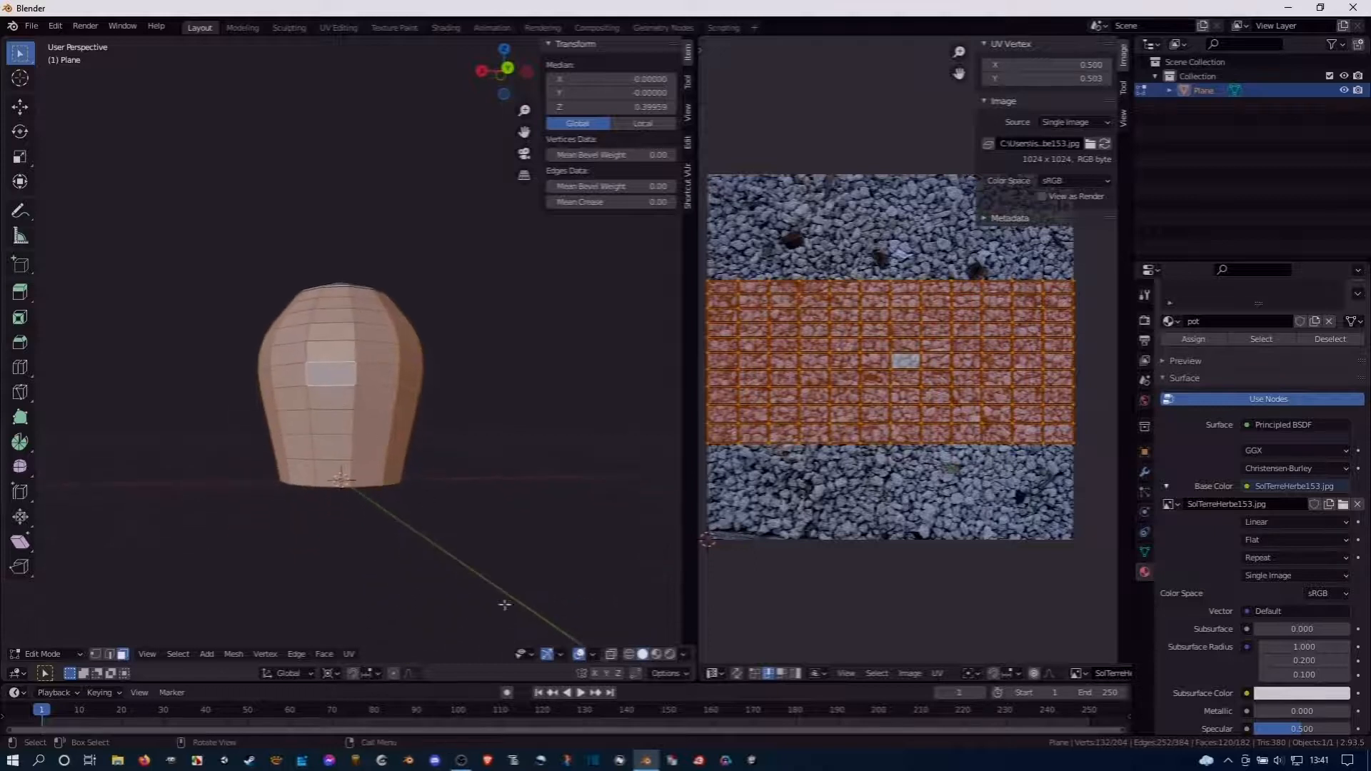
left_click(656, 654)
middle_click_drag(351, 362, 624, 394)
key("Tab")
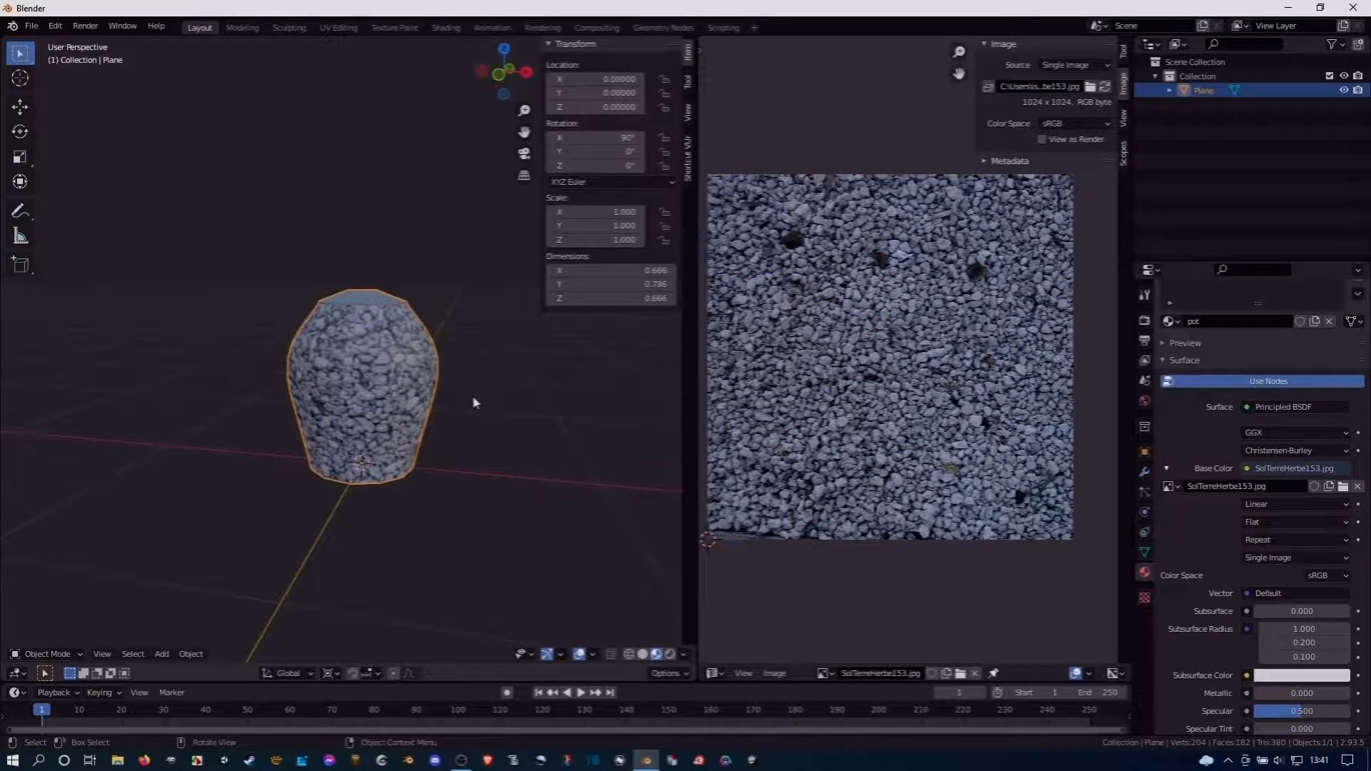
Try smooth shading on the jar and restore its flat shading
right_click(380, 398)
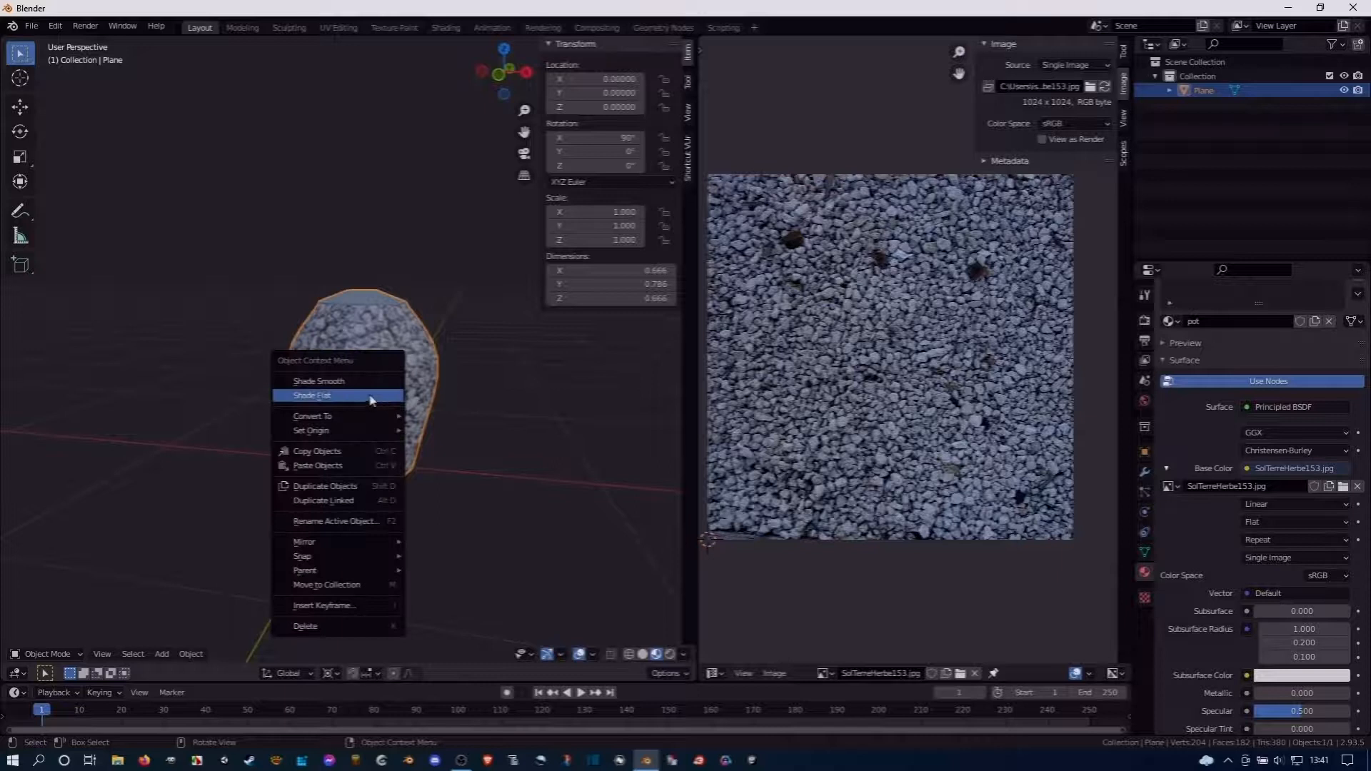
left_click(331, 378)
middle_click_drag(337, 422, 400, 400)
right_click(335, 395)
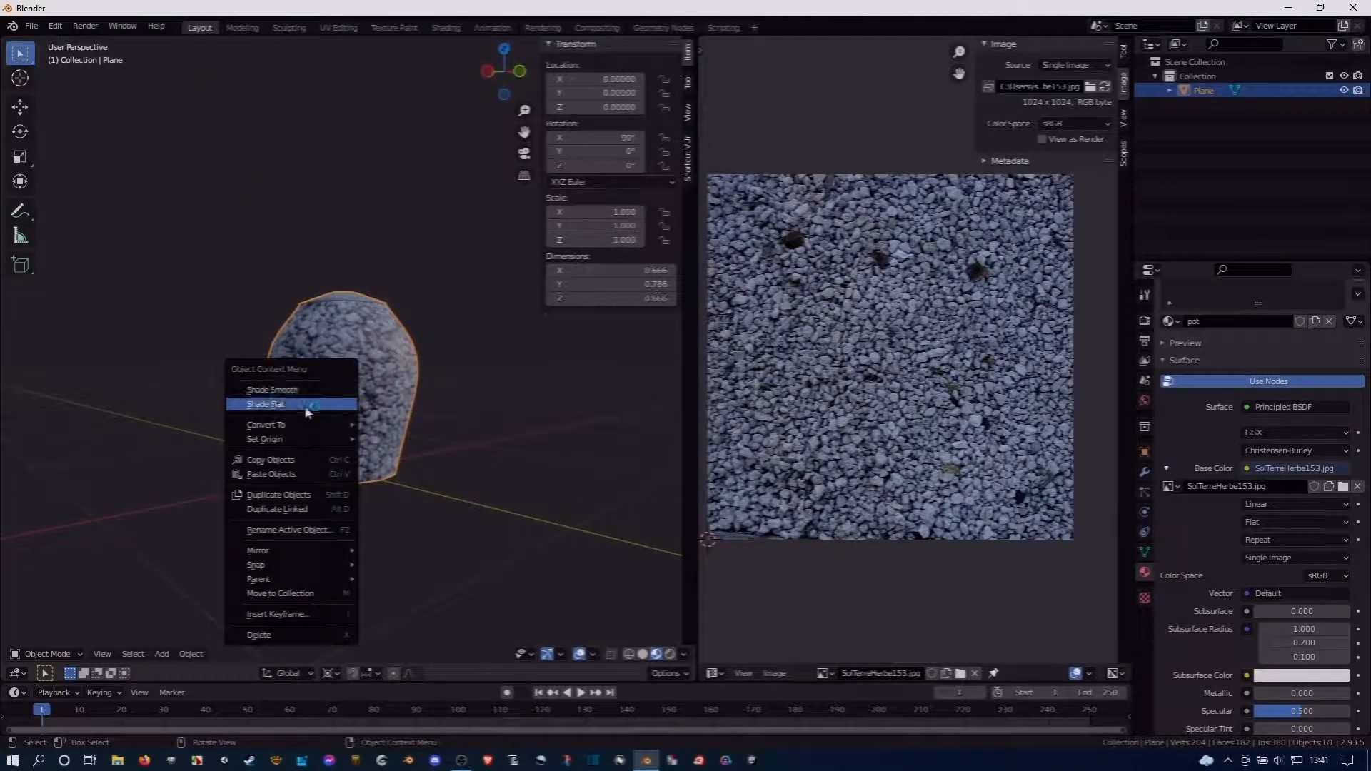
left_click(314, 404)
middle_click_drag(311, 413, 314, 414)
scroll(307, 358, "up", 2)
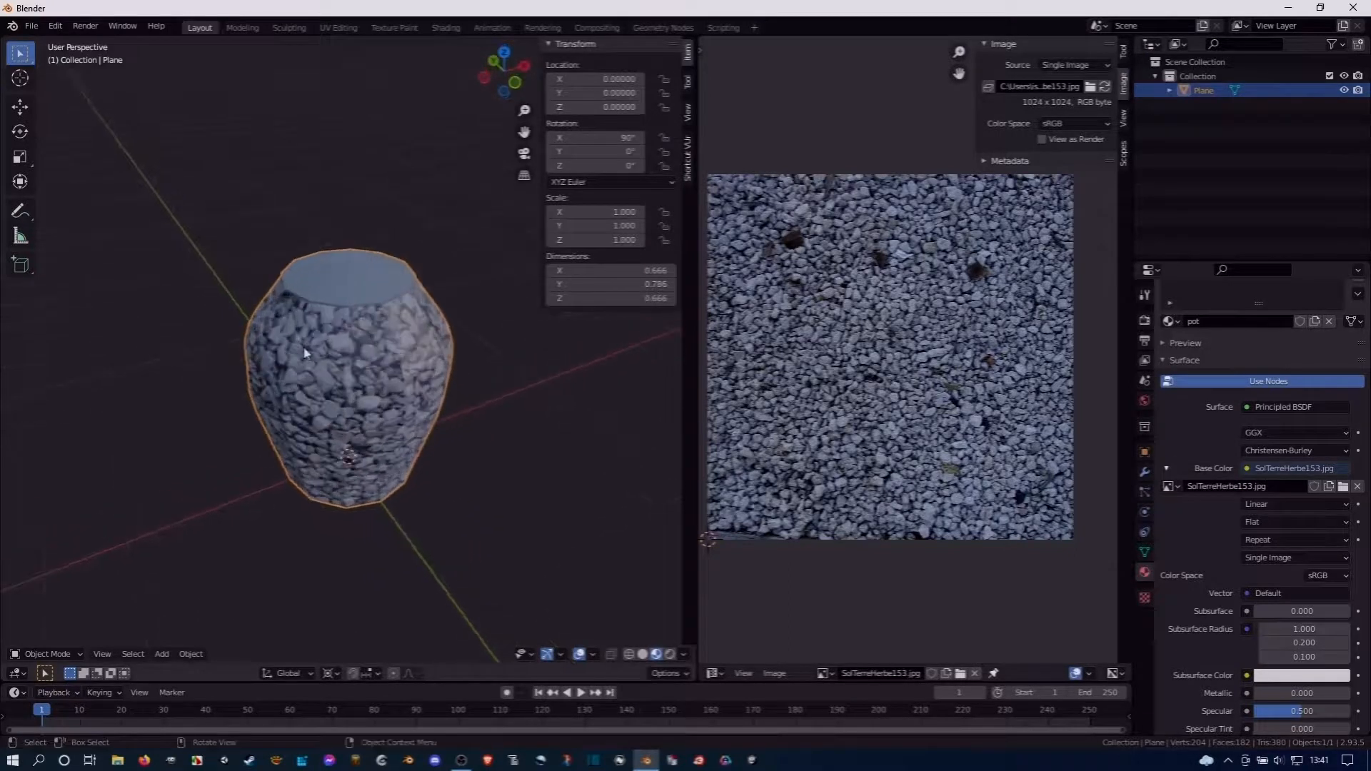
In Edit Mode, select the linked faces of the jar's body and hide them, leaving only the lid
key("Tab")
left_click(307, 392)
key("ctrl+l")
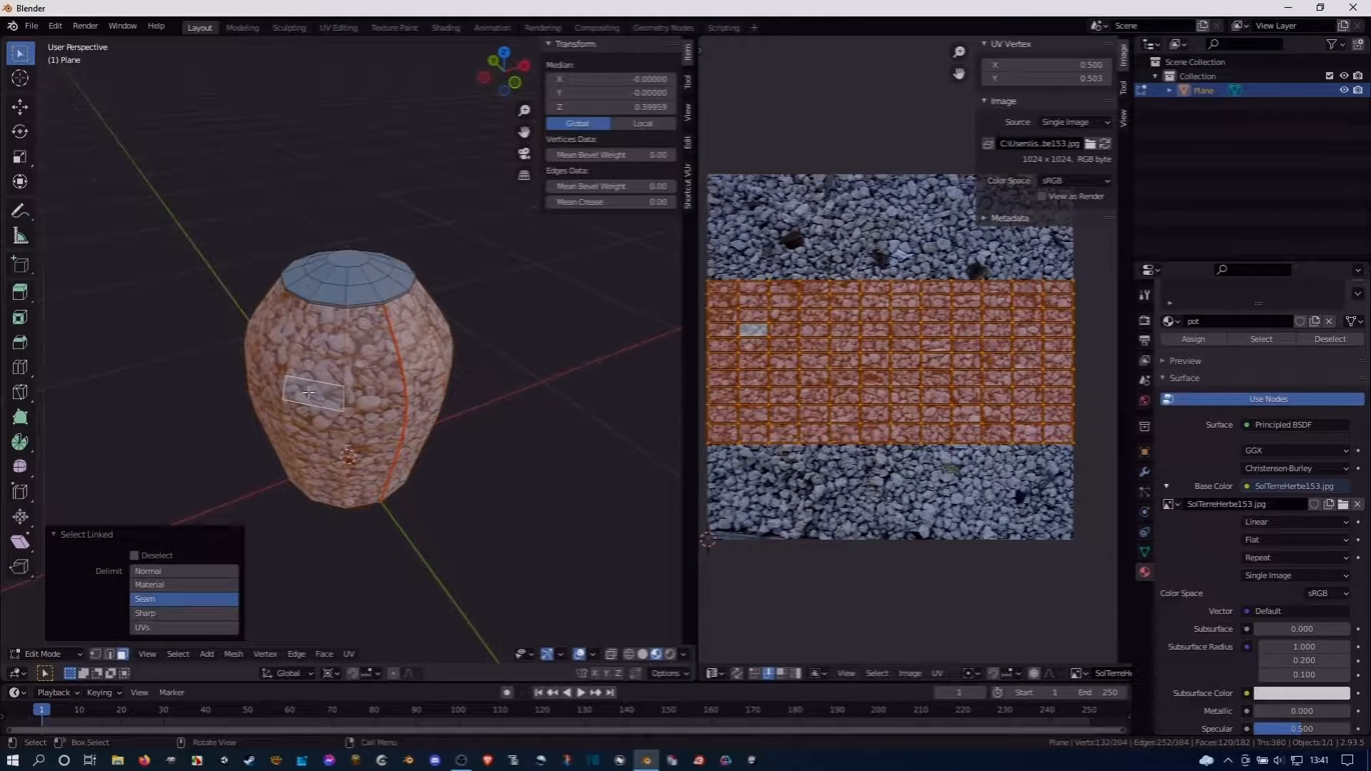
key("h")
scroll(346, 263, "up", 5)
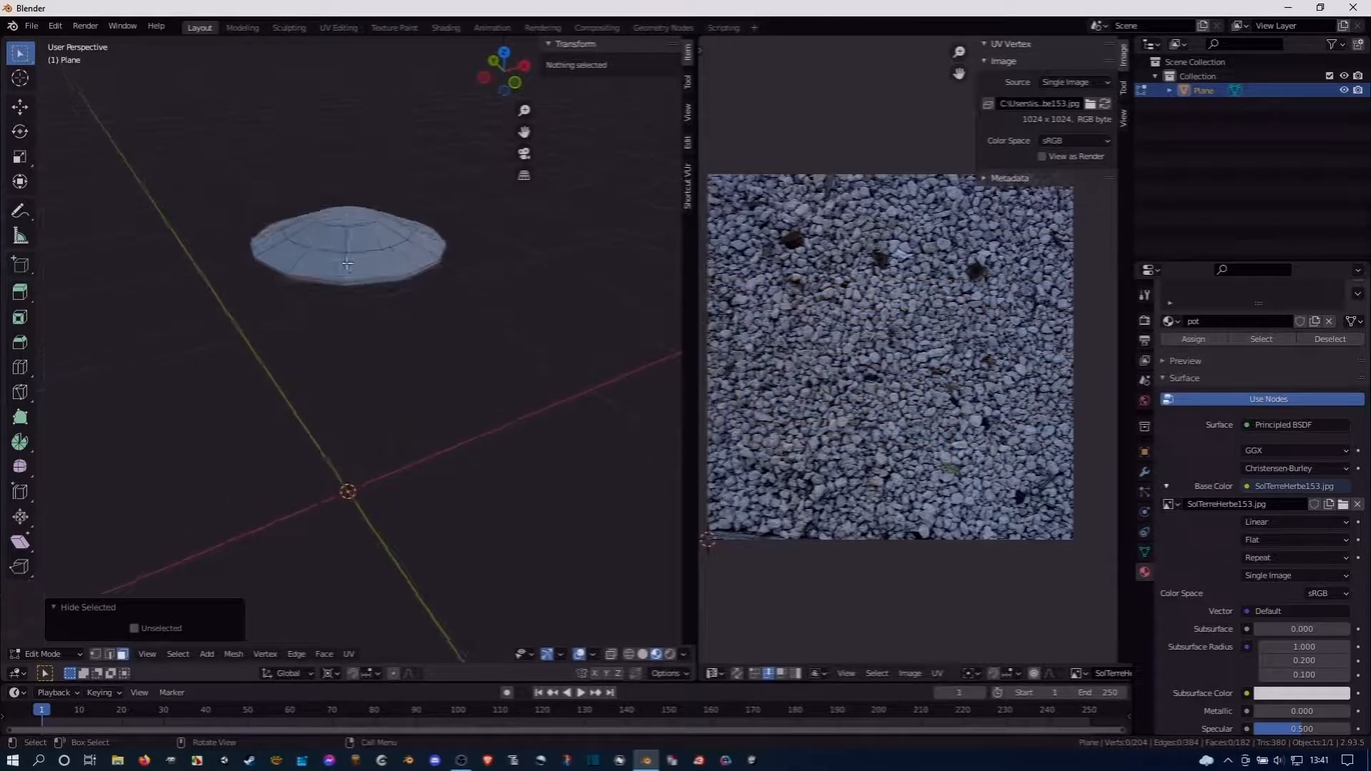
middle_click_drag(358, 214, 350, 175)
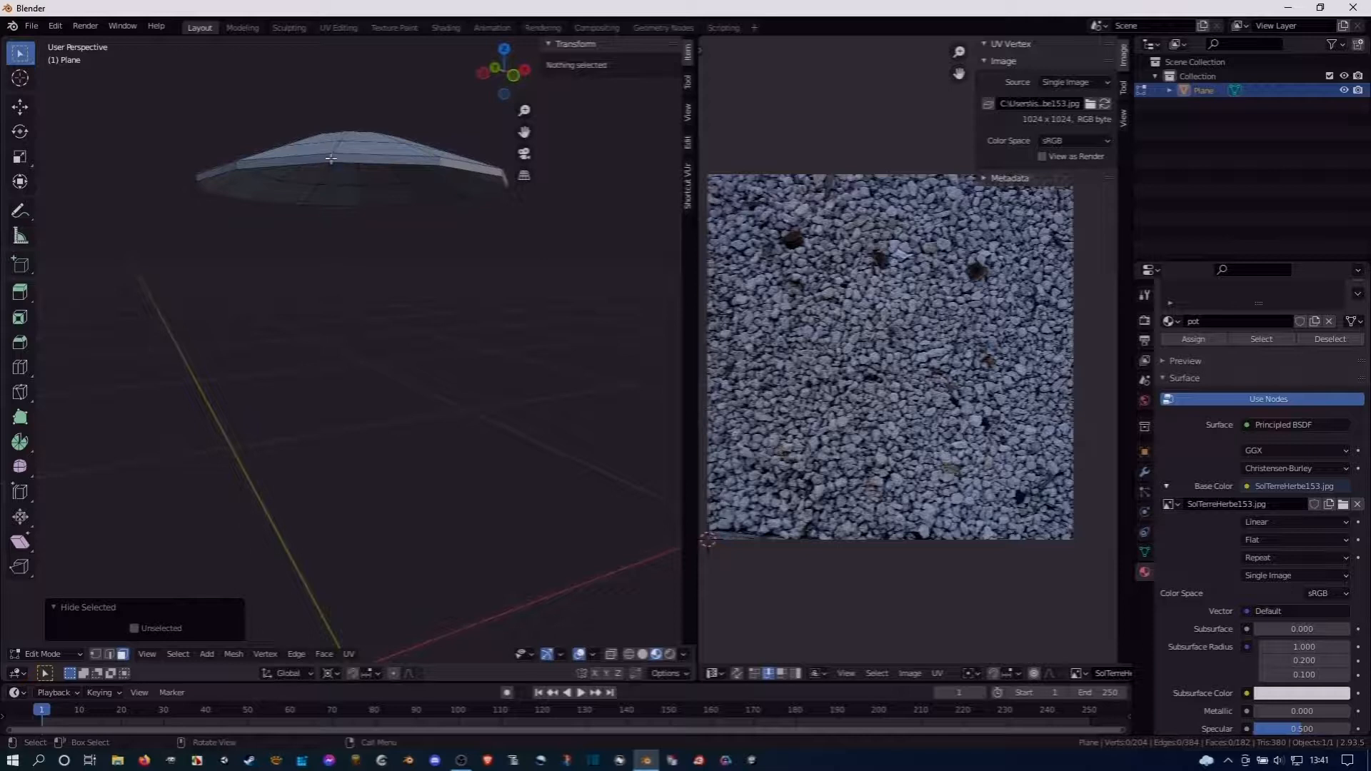
Delete the face loop around the lid's rim and the linked lower shell beneath the lid
left_click(331, 158)
left_click(333, 162, "alt")
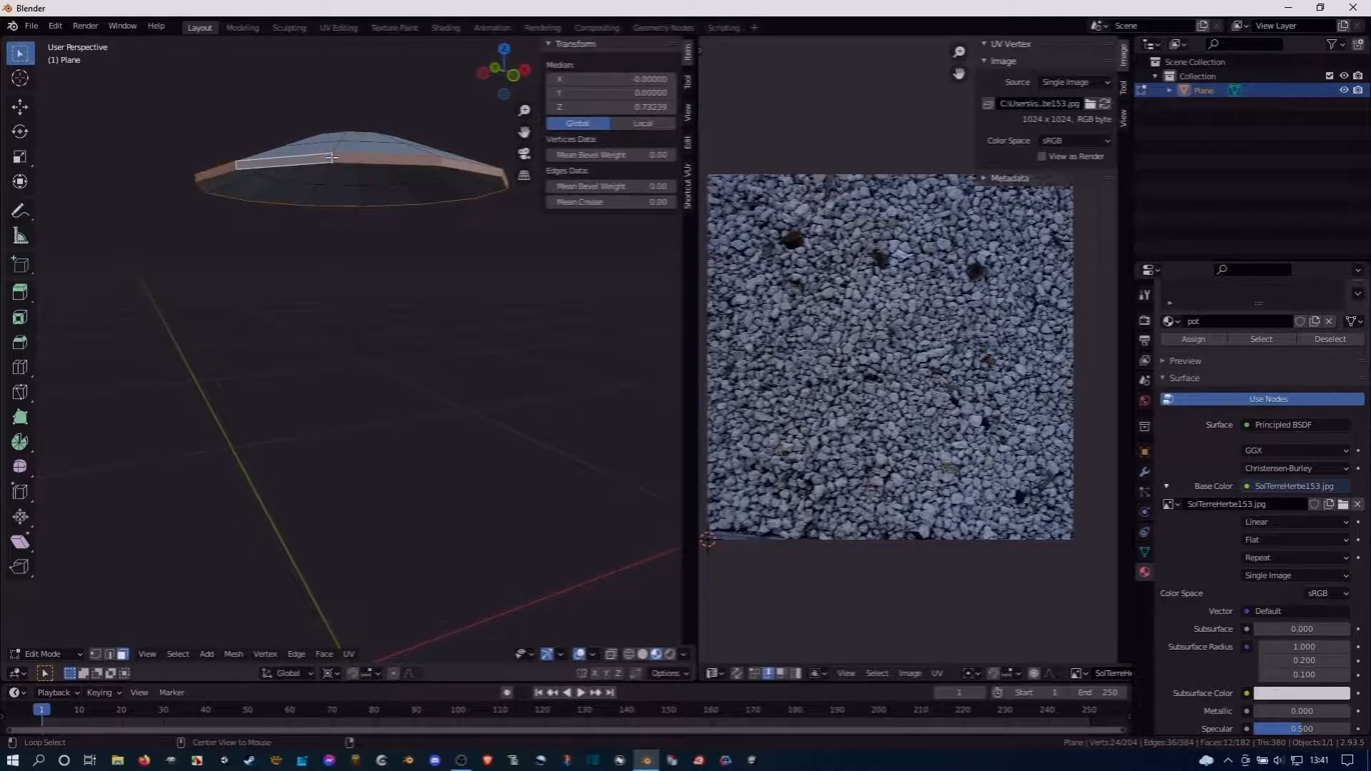
key("x")
left_click(327, 158)
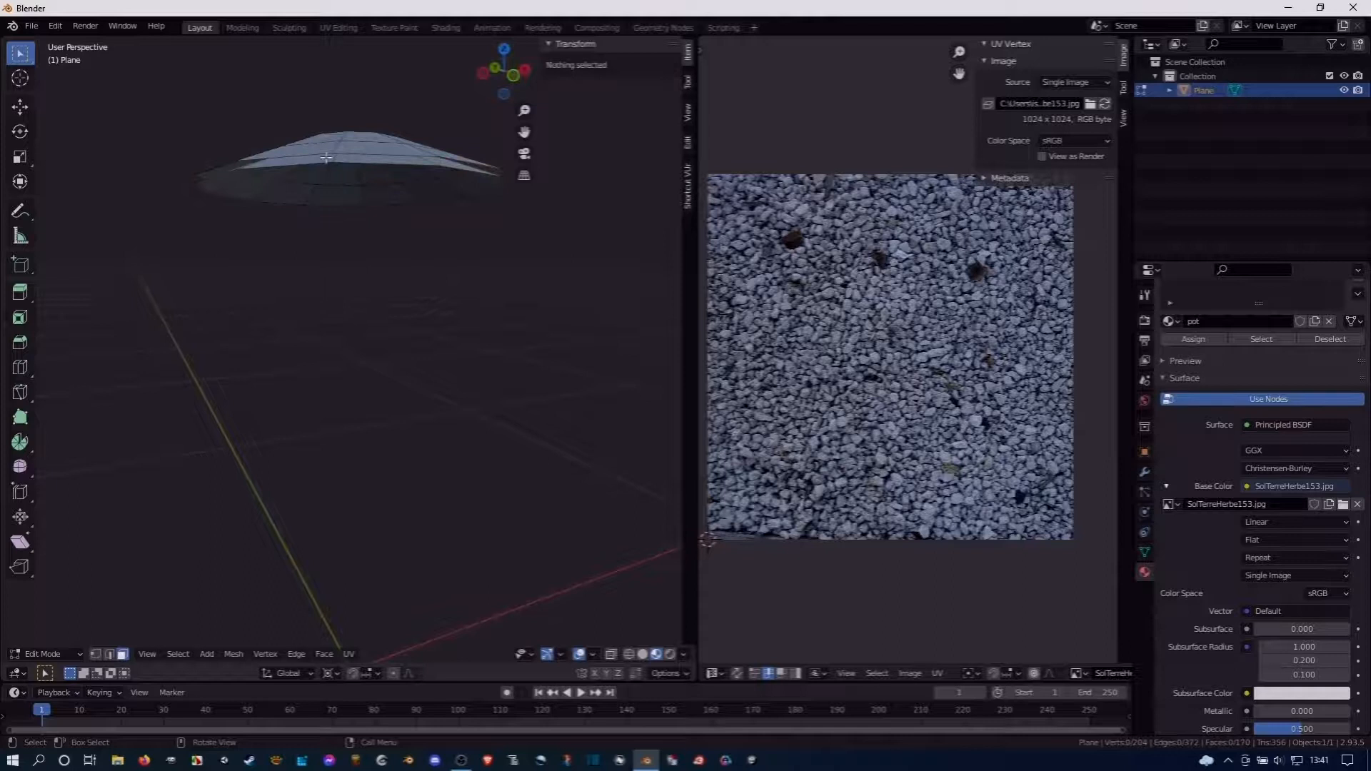
left_click(325, 157)
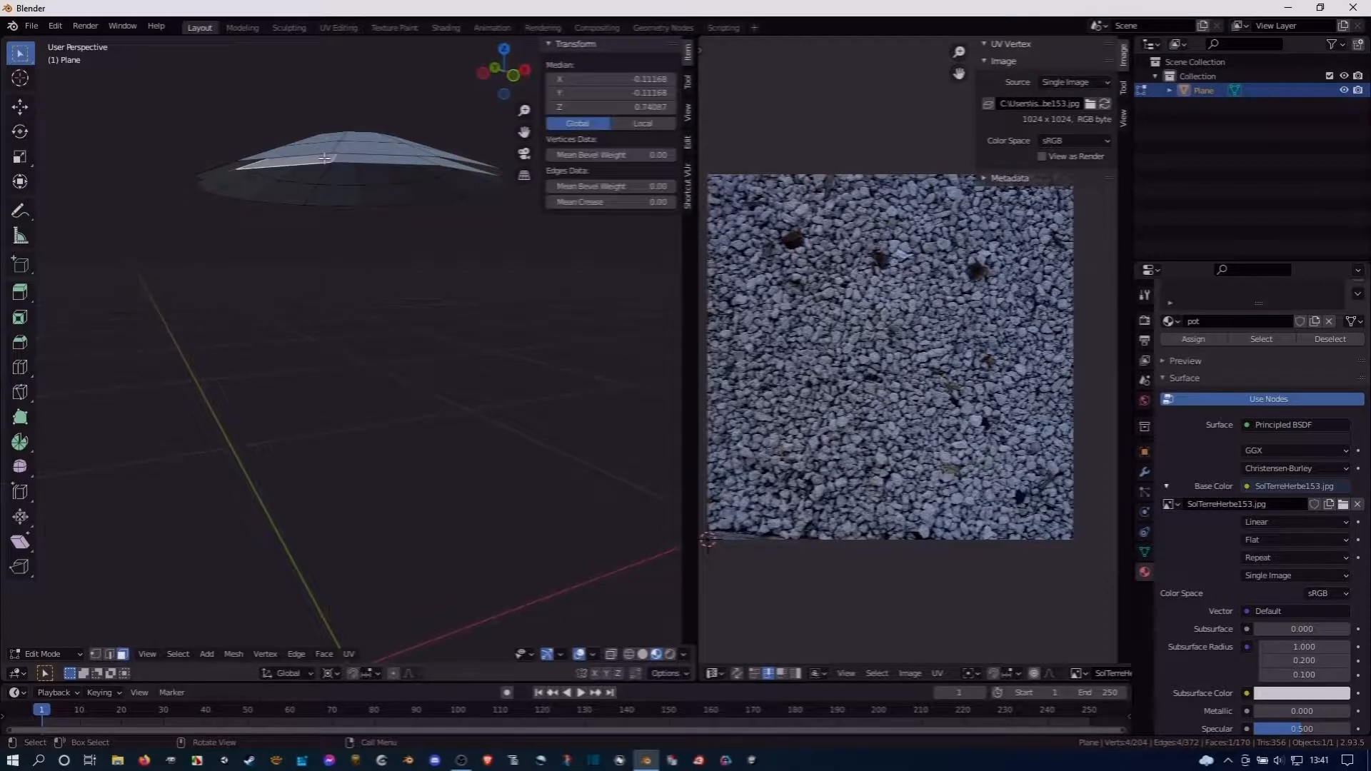
key("ctrl+l")
key("x")
left_click(325, 158)
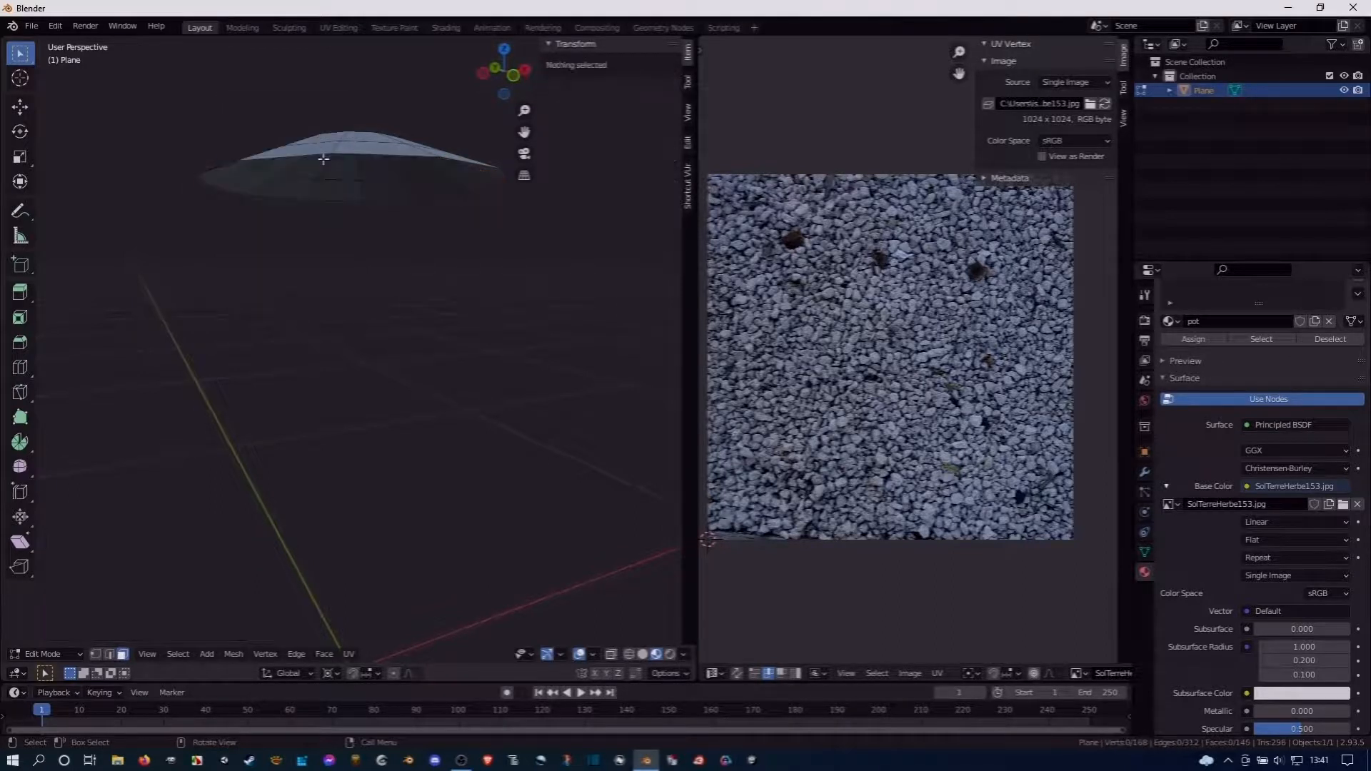
Mark all the radial edges between the lid's top cap and its outer rim as seams
middle_click_drag(325, 162, 336, 182)
left_click(339, 188)
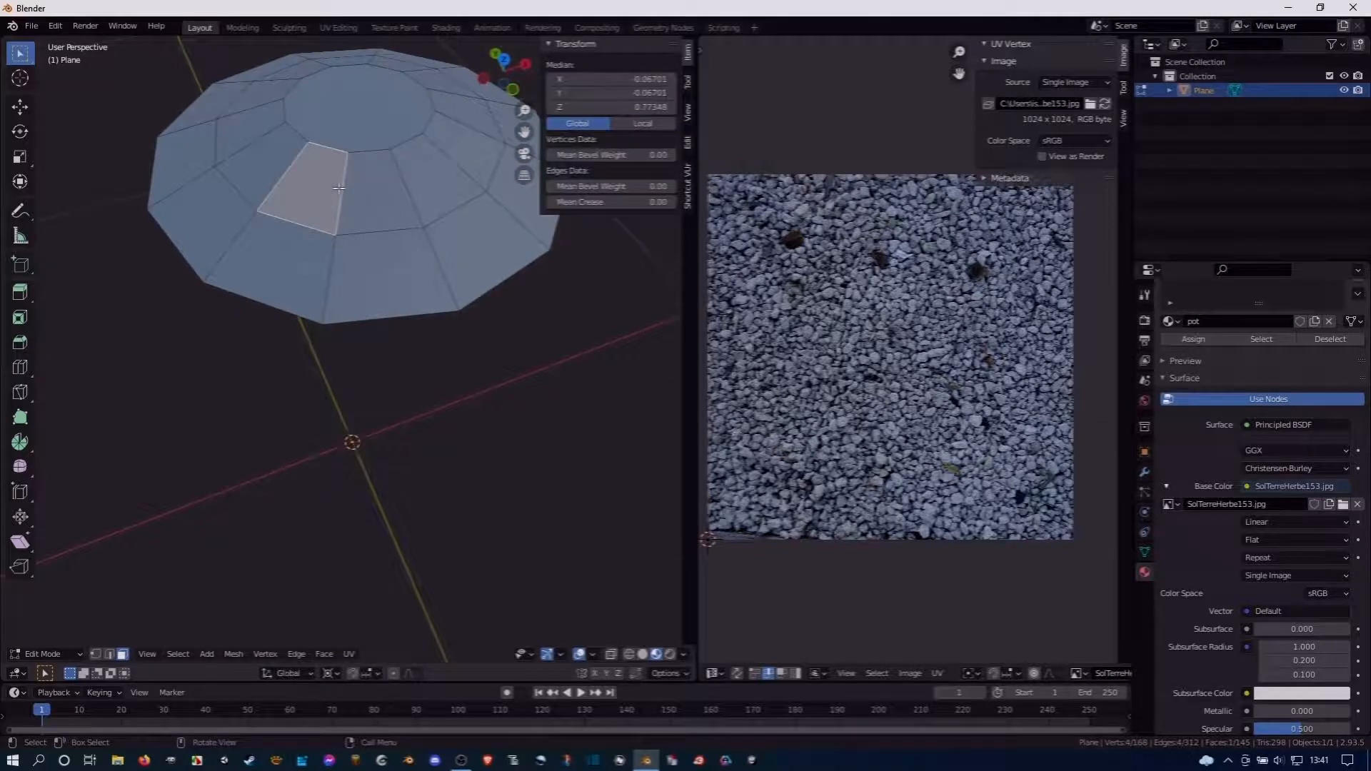
key("2")
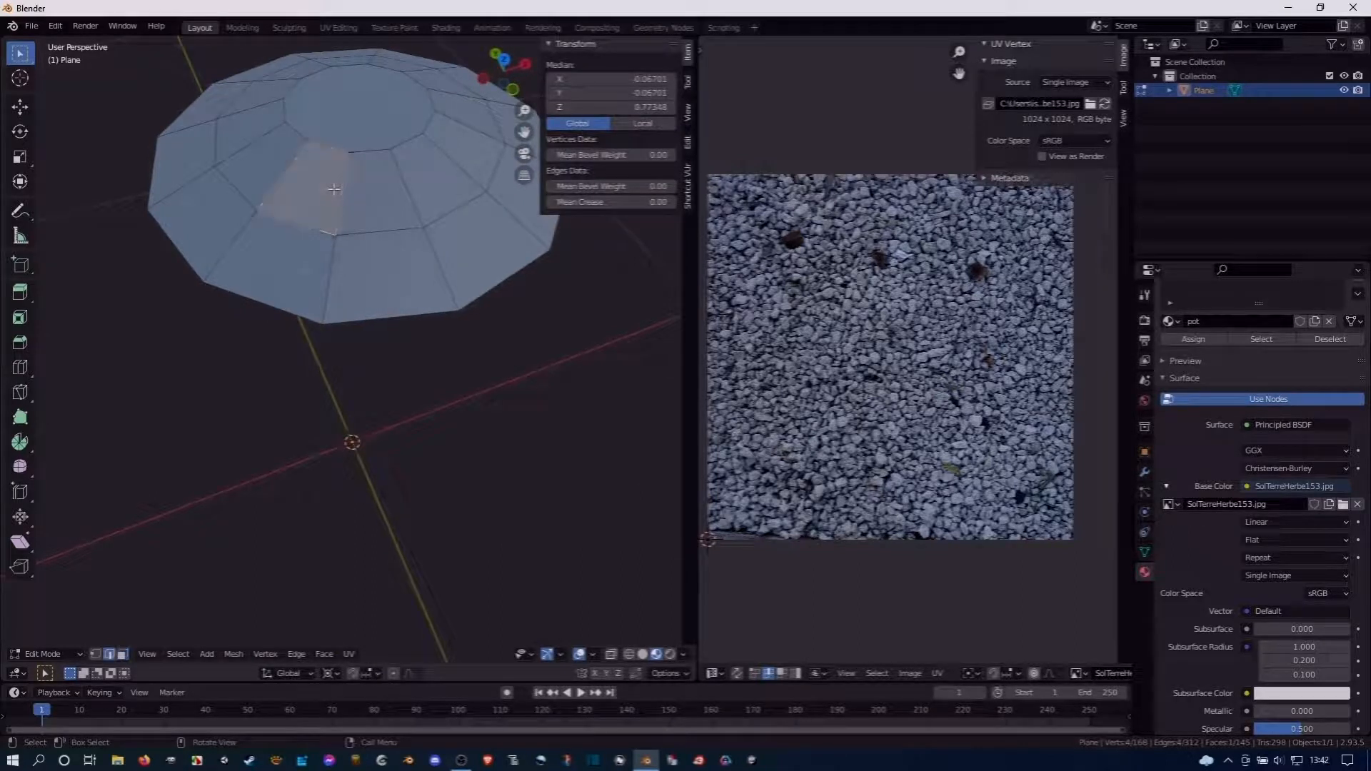
left_click(338, 193)
left_click(333, 258, "shift")
middle_click_drag(333, 259, 338, 302)
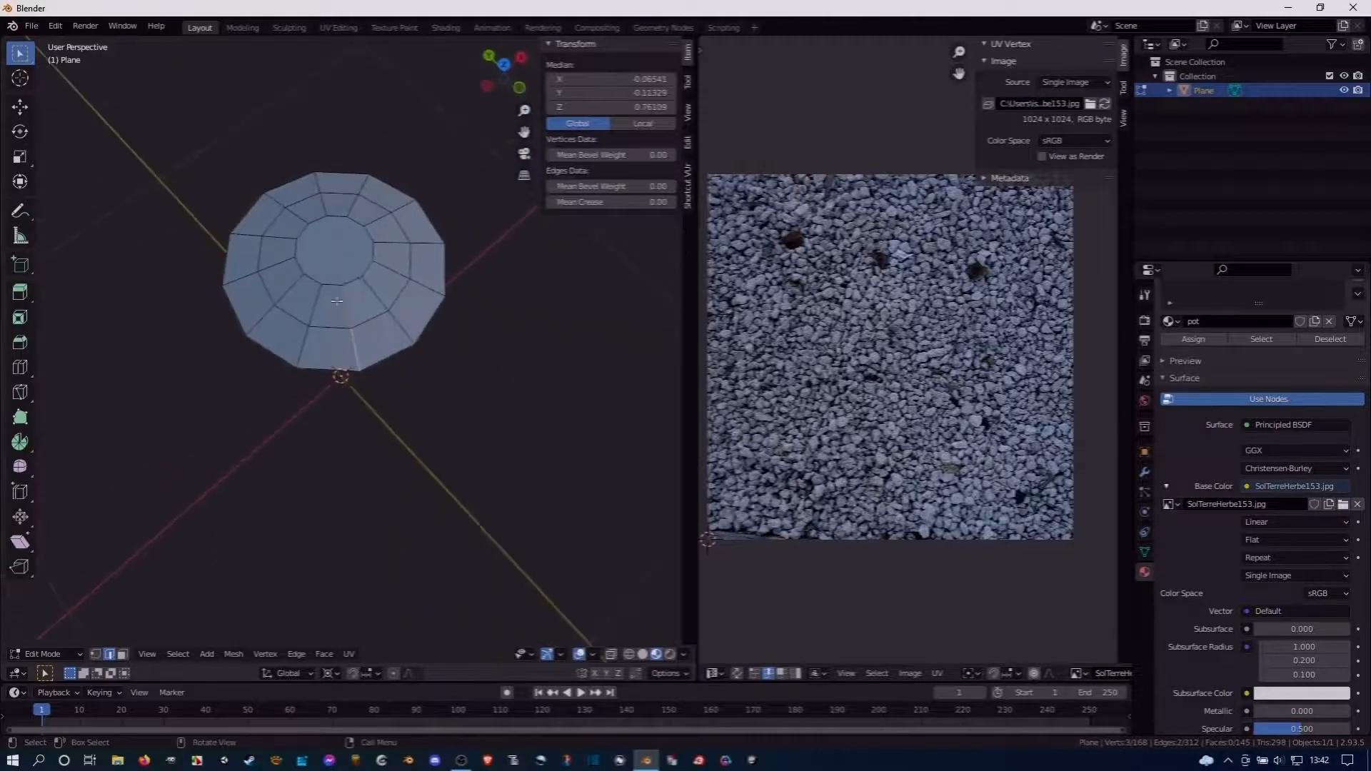
left_click(318, 307, "shift")
left_click(305, 335, "shift")
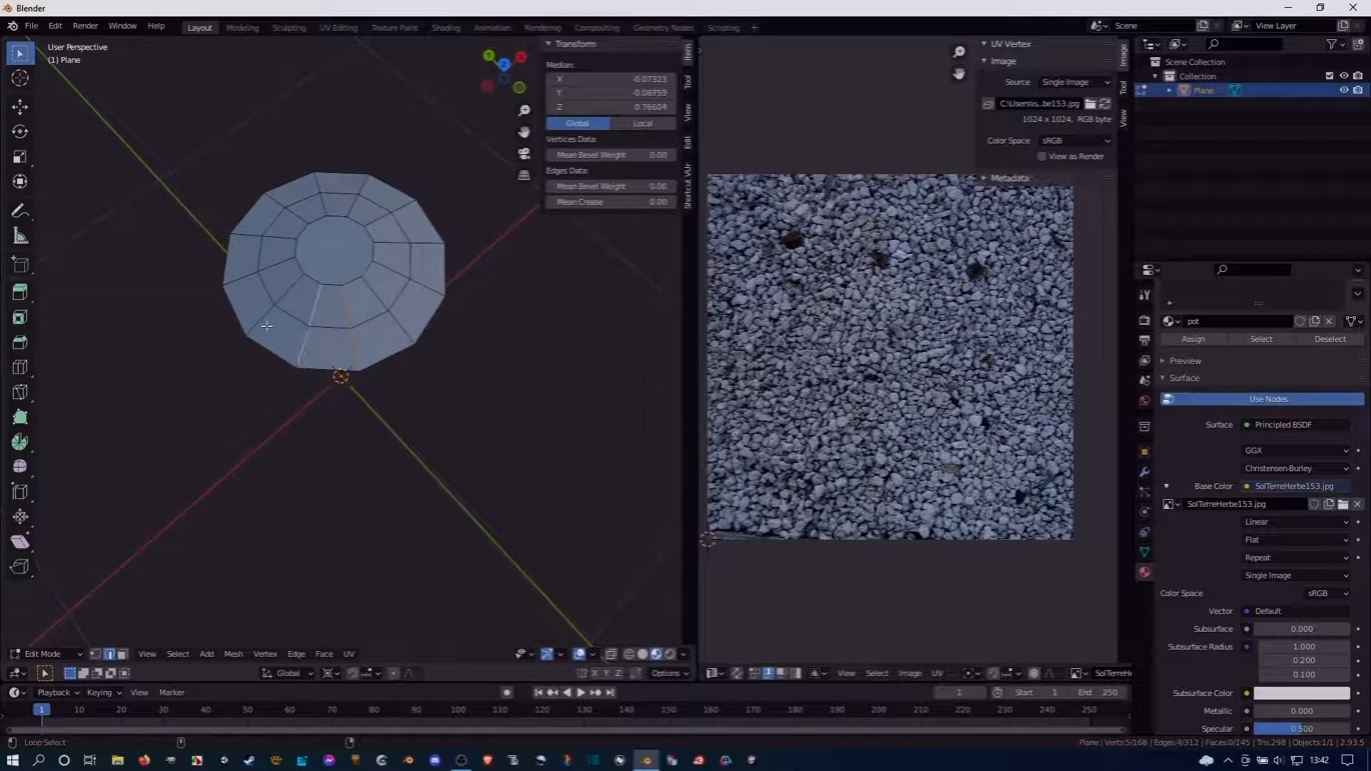
left_click(261, 318, "shift")
left_click(247, 275, "shift")
left_click(246, 234, "shift")
left_click(291, 194, "shift")
left_click(317, 180, "alt+shift")
left_click(364, 185, "alt+shift")
left_click(409, 205, "alt+shift")
left_click(429, 243, "alt+shift")
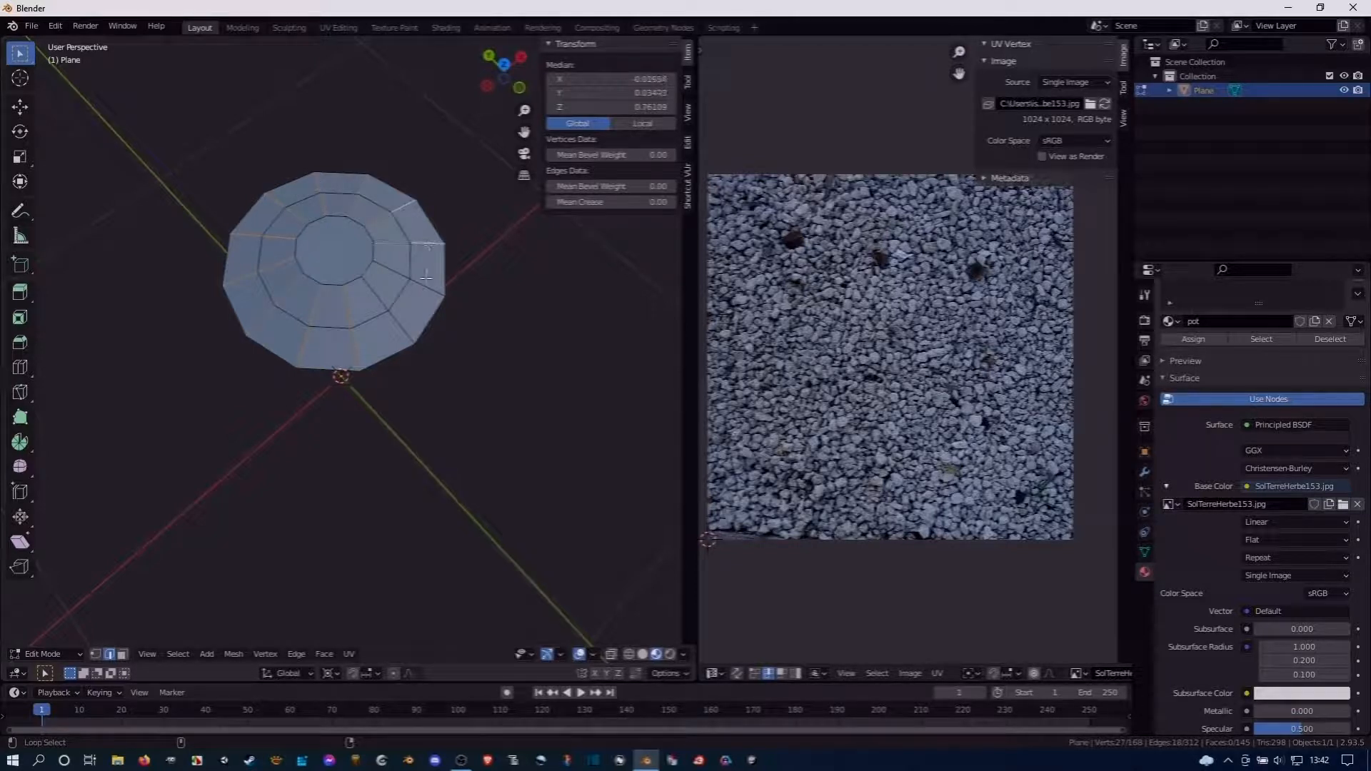
left_click(425, 286, "alt+shift")
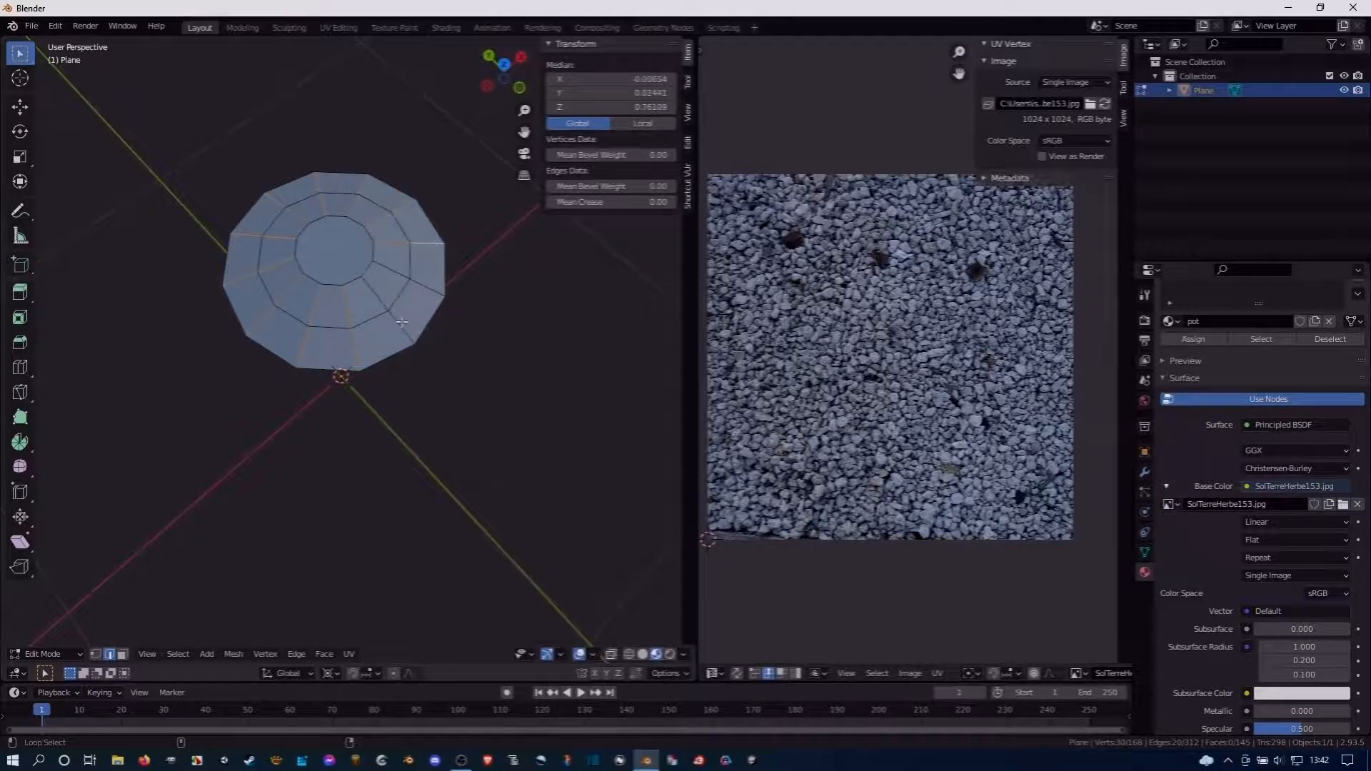
left_click(426, 284, "alt+shift")
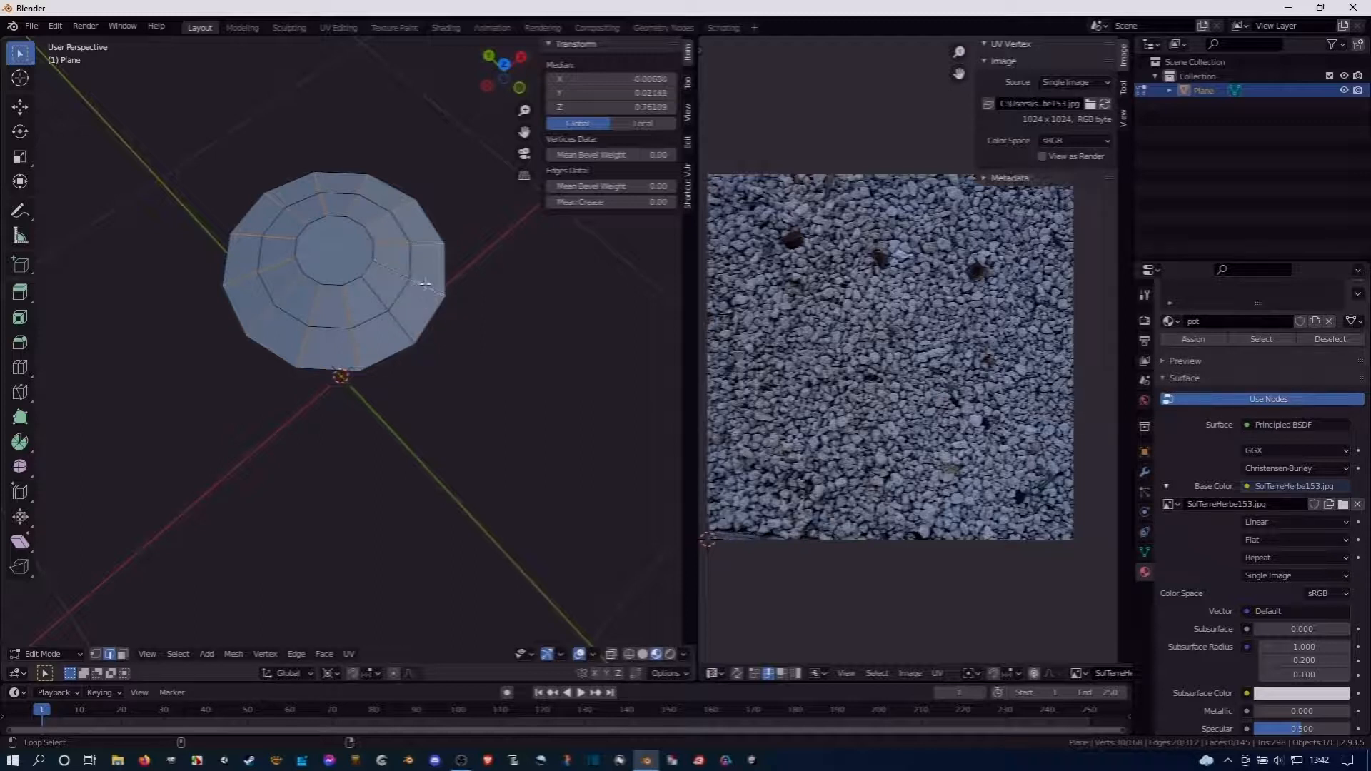
left_click(400, 318, "alt+shift")
key("ctrl+e")
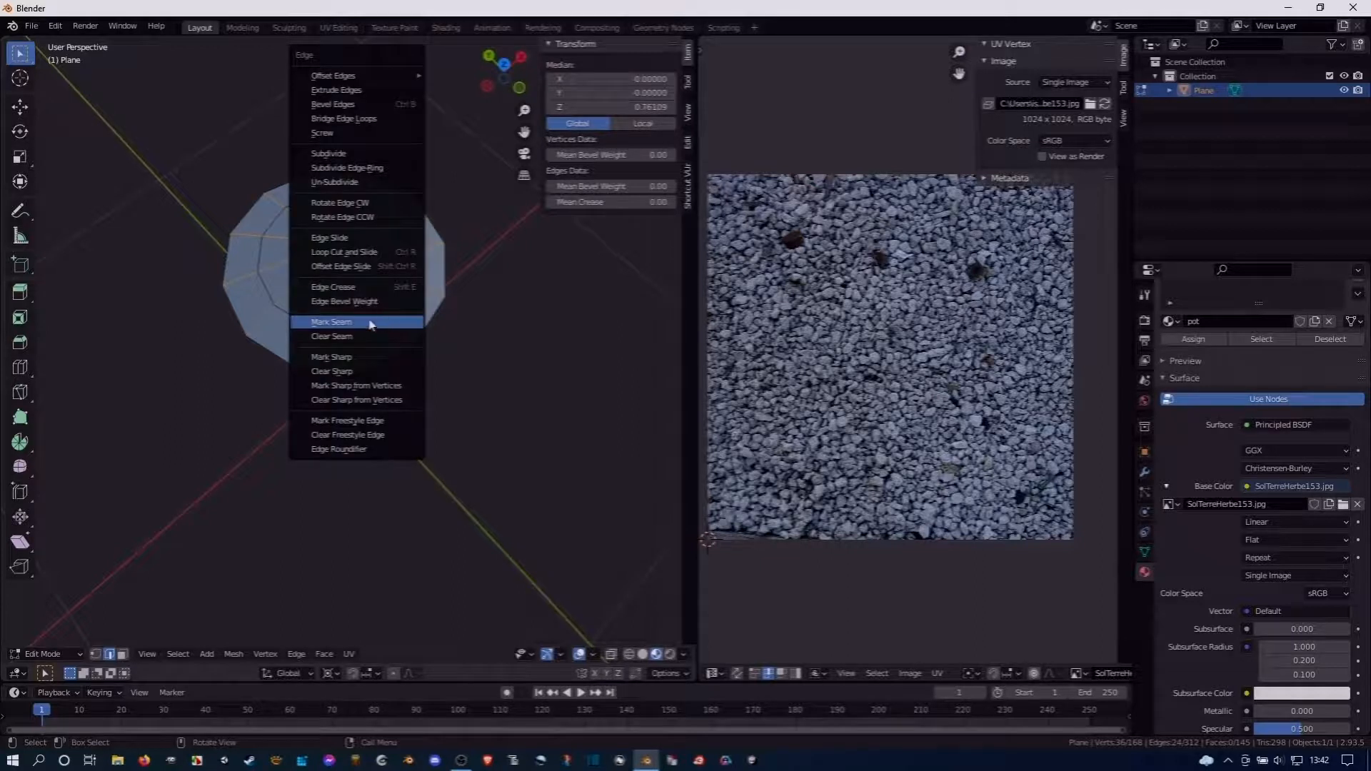
left_click(369, 321)
Unwrap the whole lid with the Unwrap method and select its complete UV layout
middle_click_drag(335, 316, 348, 258)
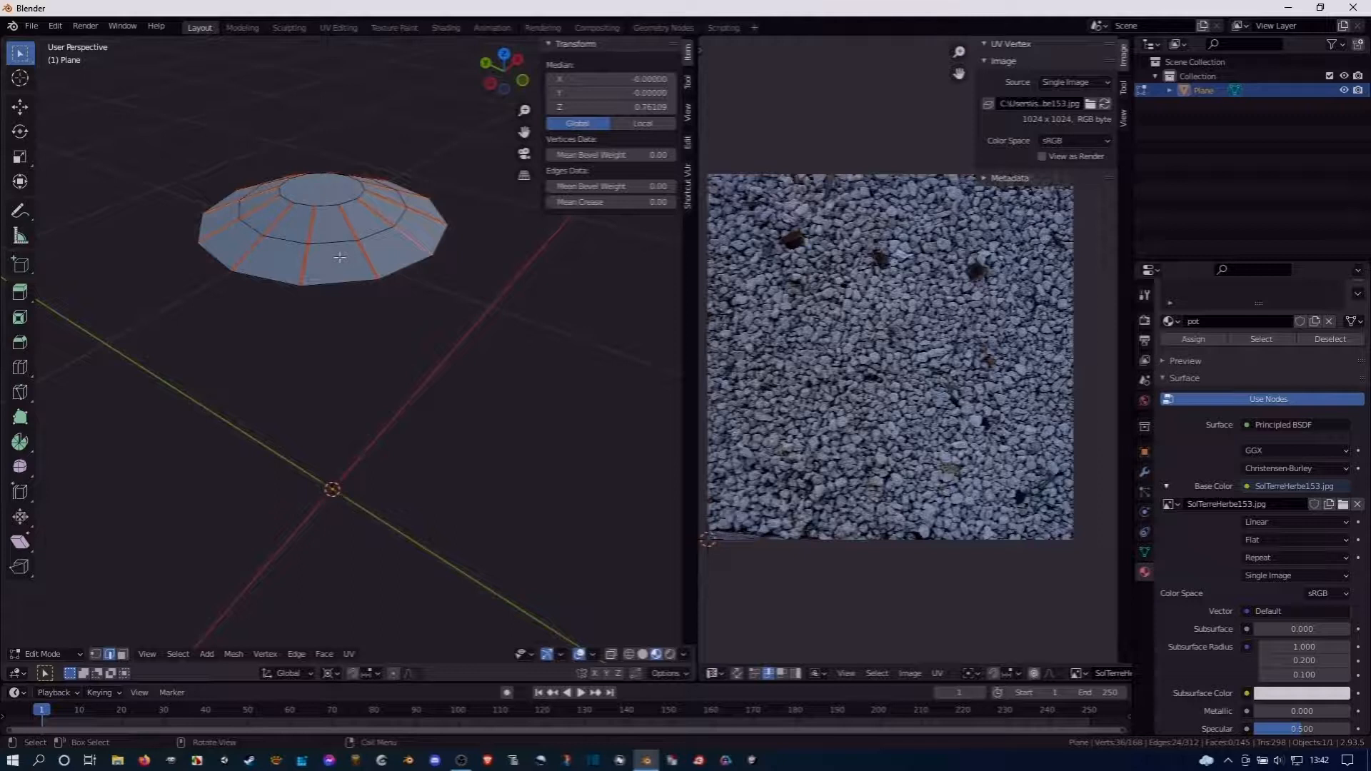
key("ctrl+l")
key("u")
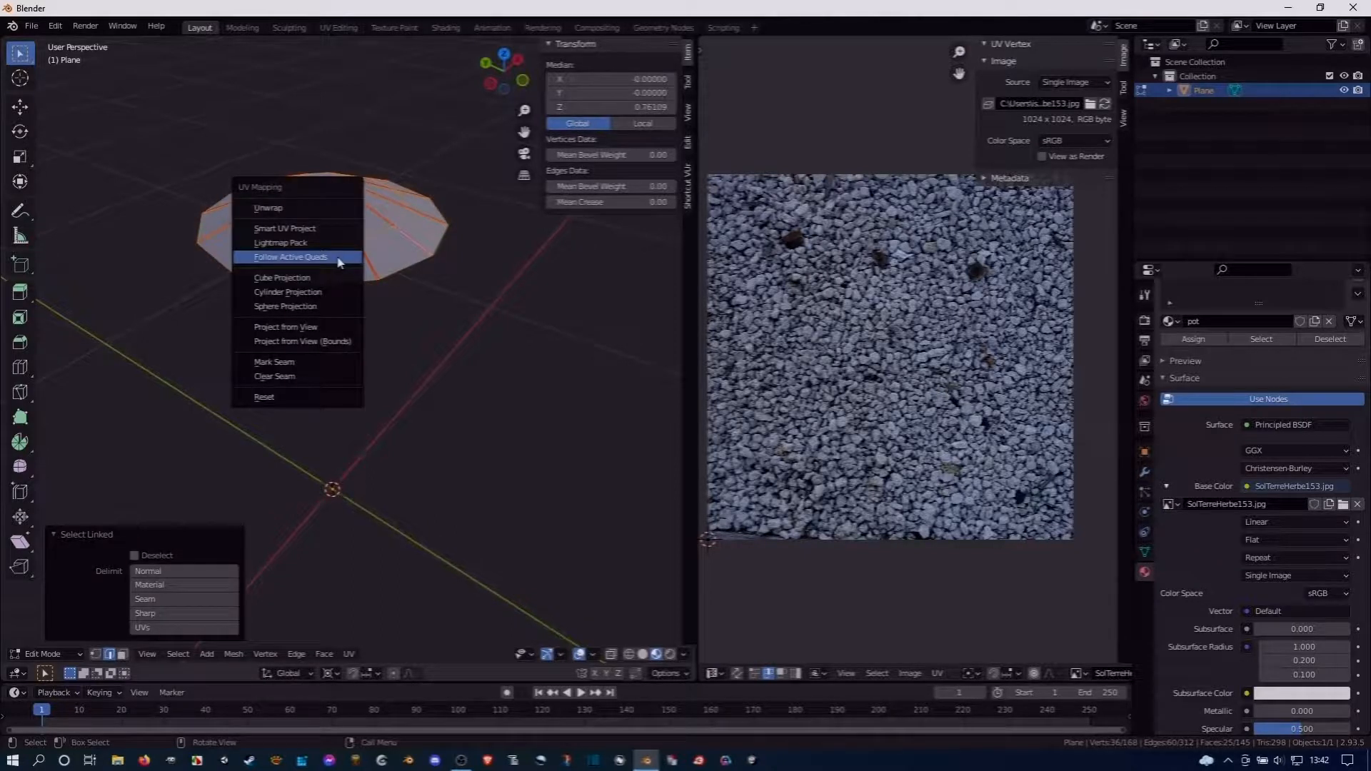
left_click(278, 209)
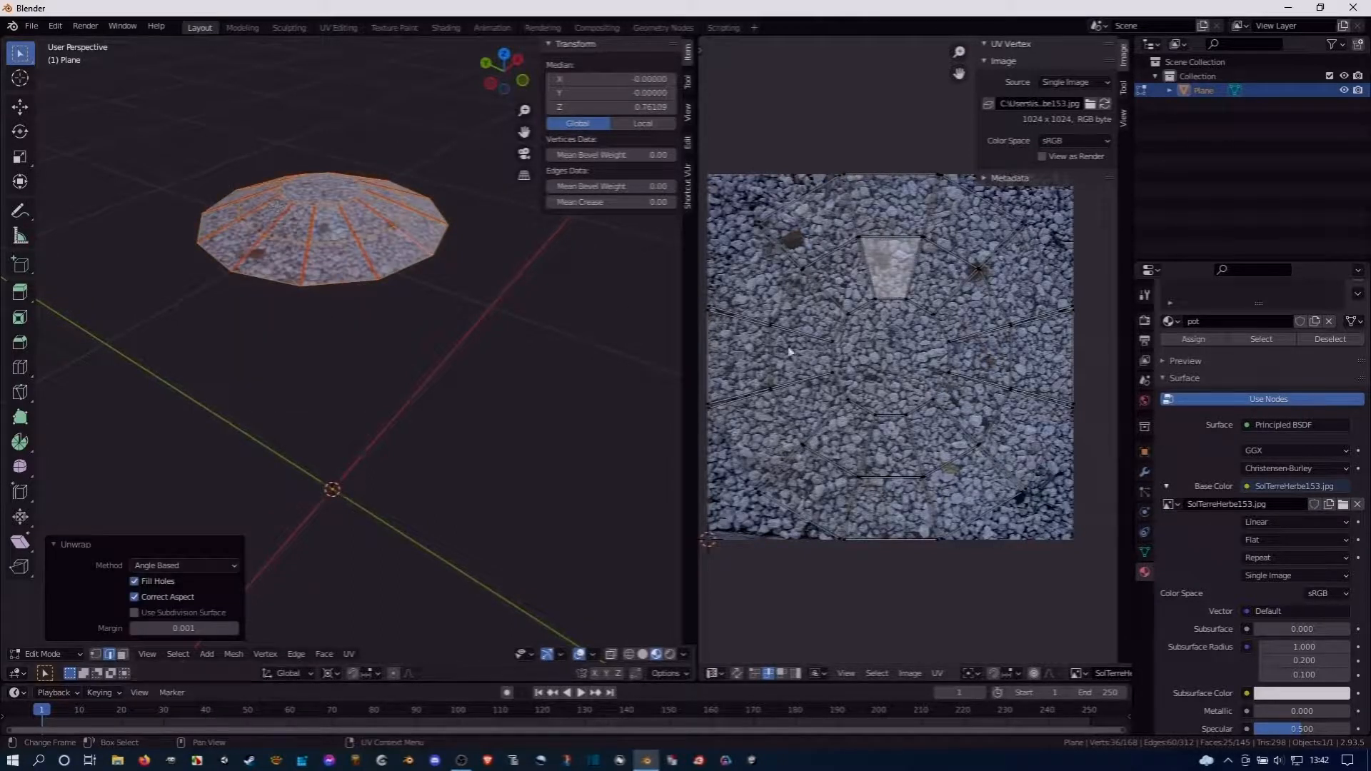
scroll(896, 365, "down", 2)
key("a")
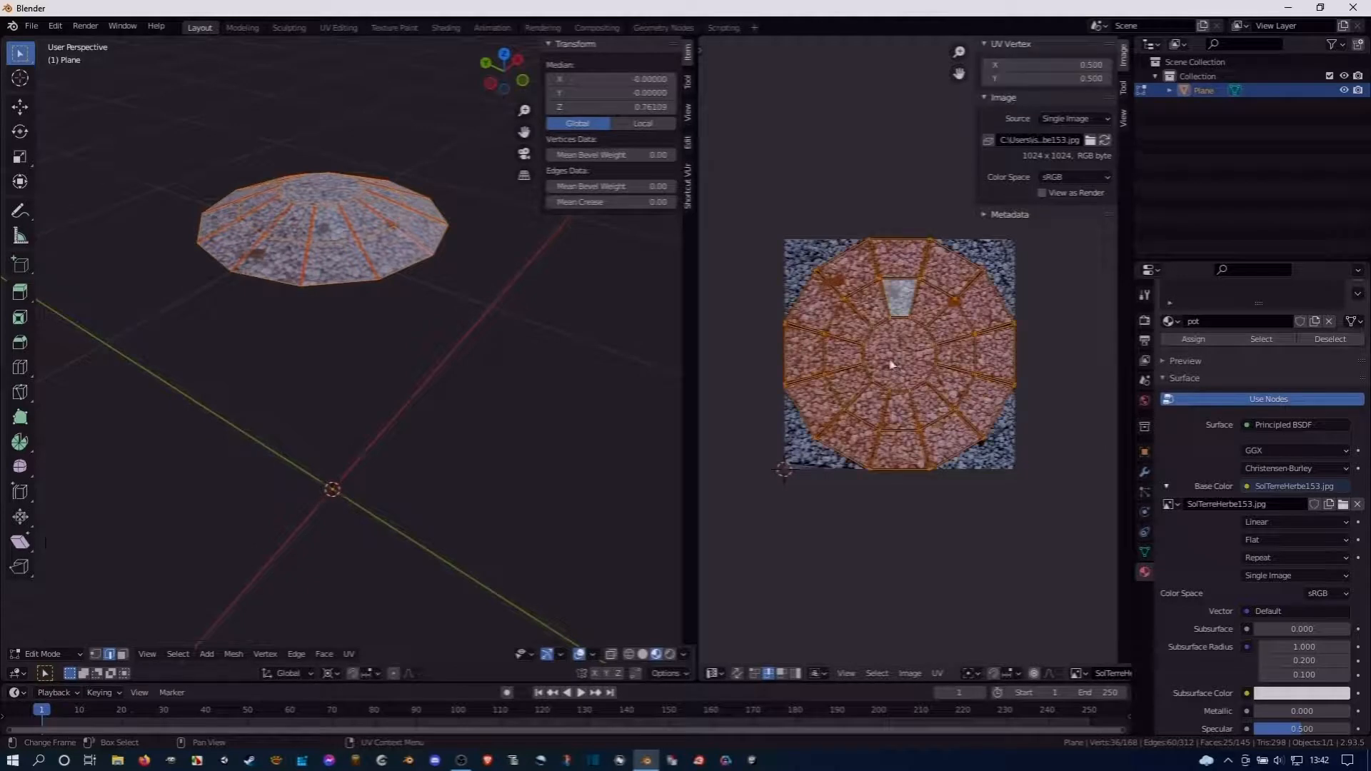
middle_click_drag(345, 262, 332, 332)
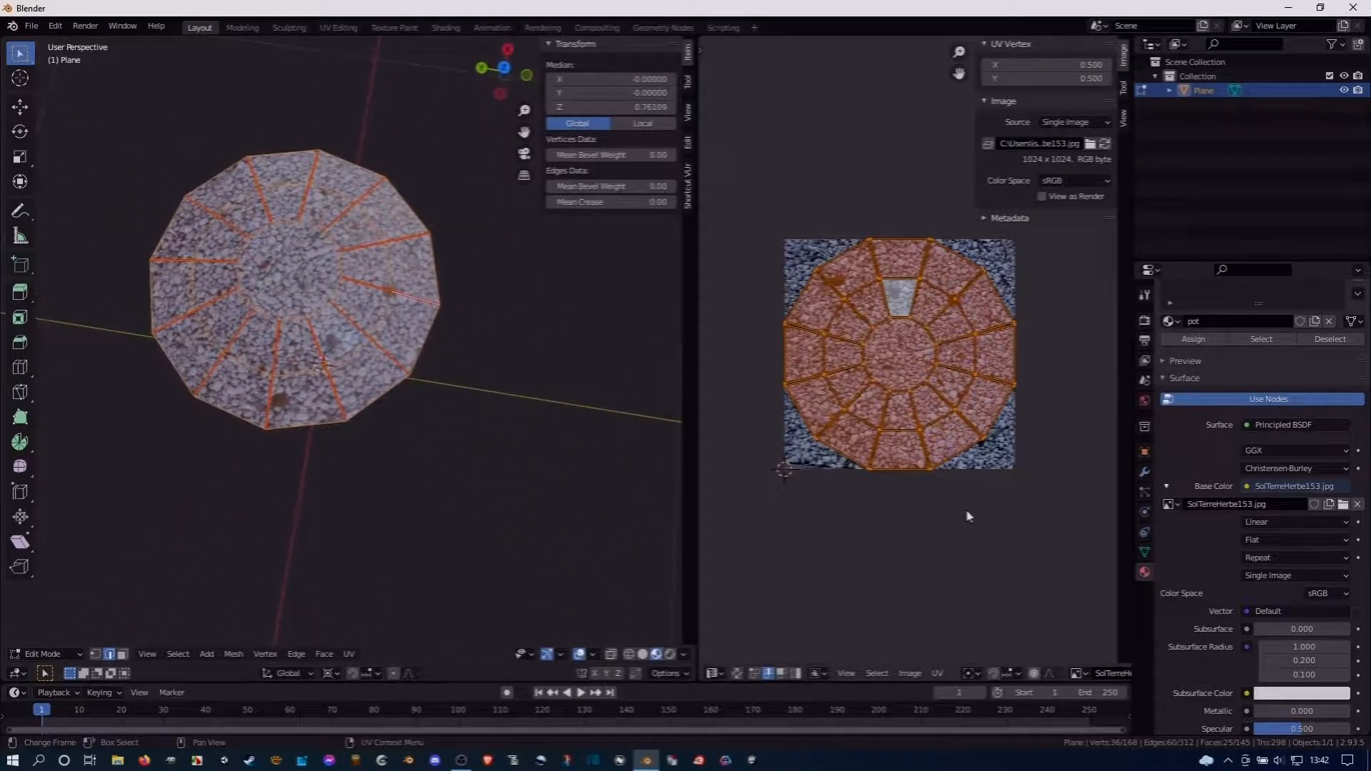
Solidify the lid's faces with a thickness of -0.0100
middle_click_drag(361, 444, 347, 300)
key("KP_1")
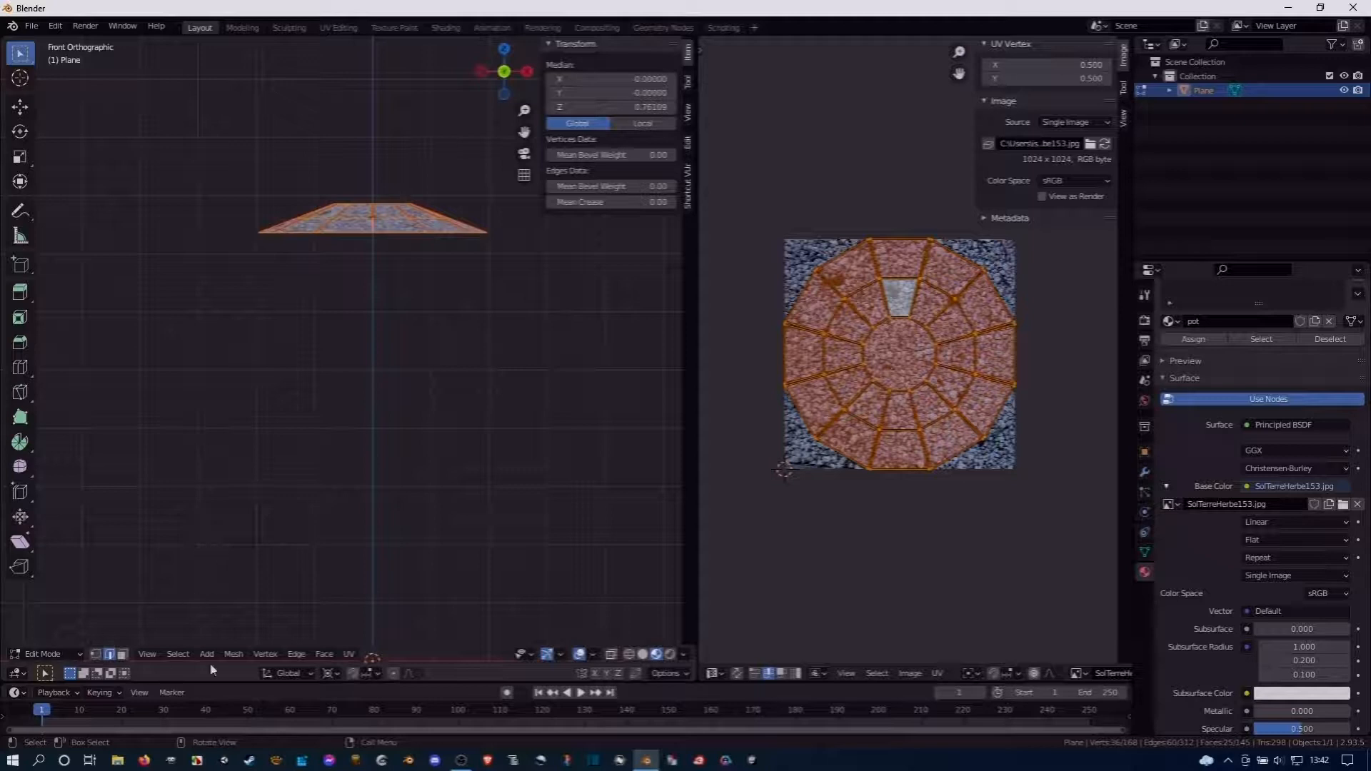
left_click(327, 655)
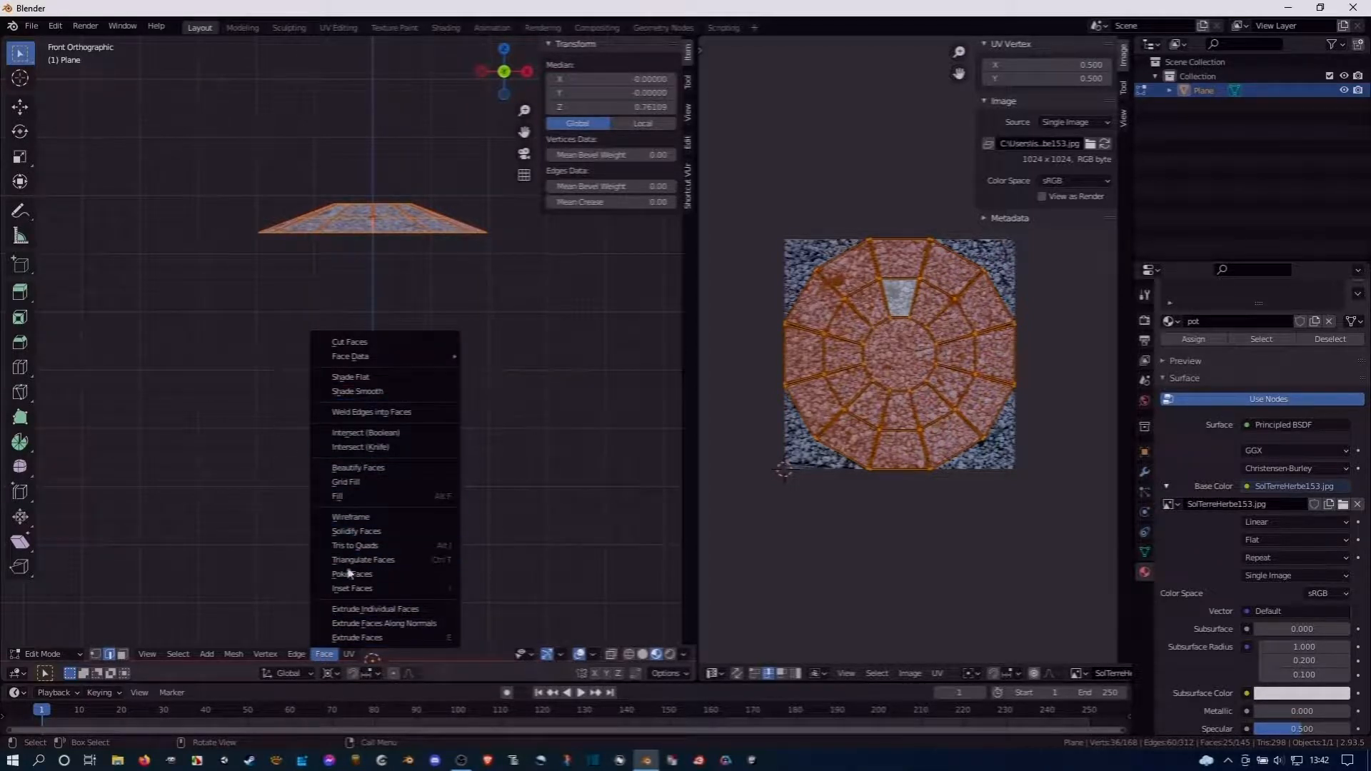
left_click(344, 531)
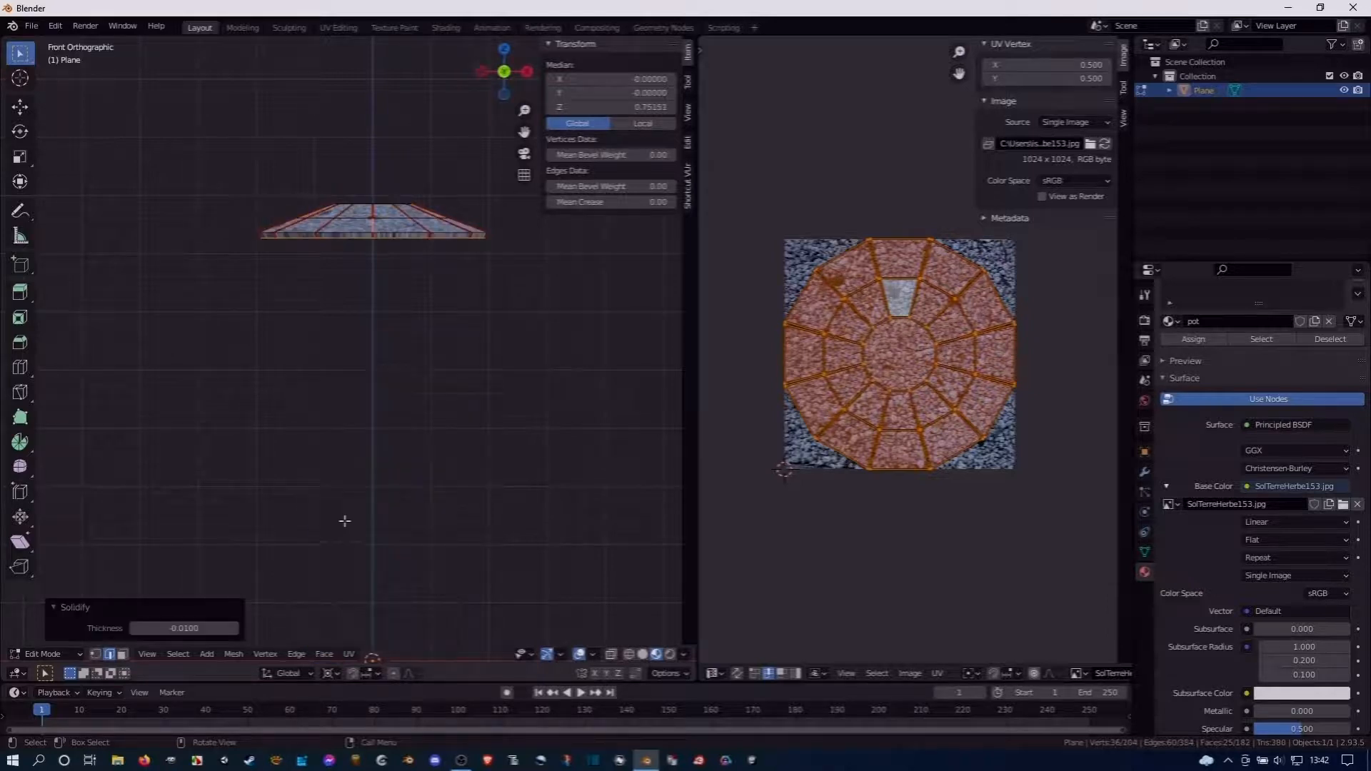
Mark the upper and lower edge loops of the lid's rim as seams
middle_click_drag(402, 211, 378, 288)
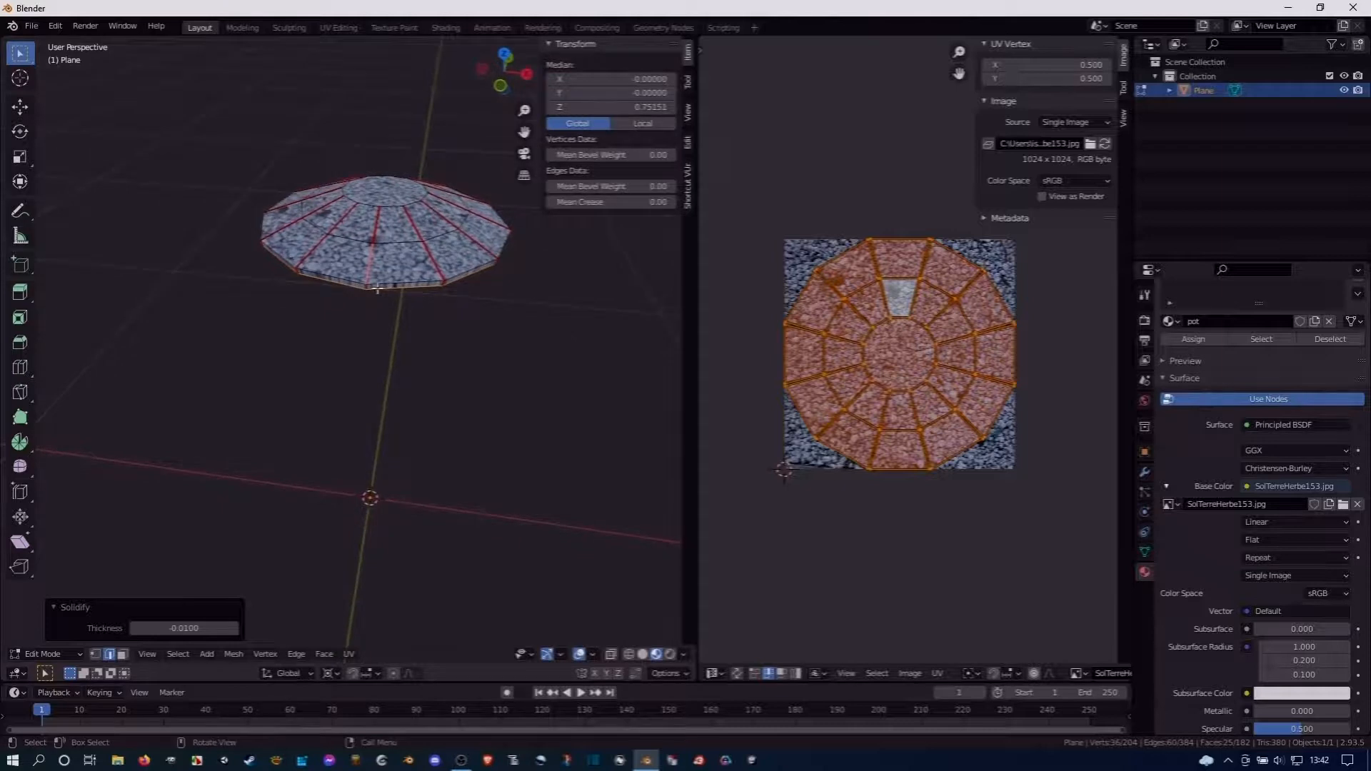
left_click(382, 283)
left_click(381, 284, "alt")
left_click(382, 288, "alt+shift")
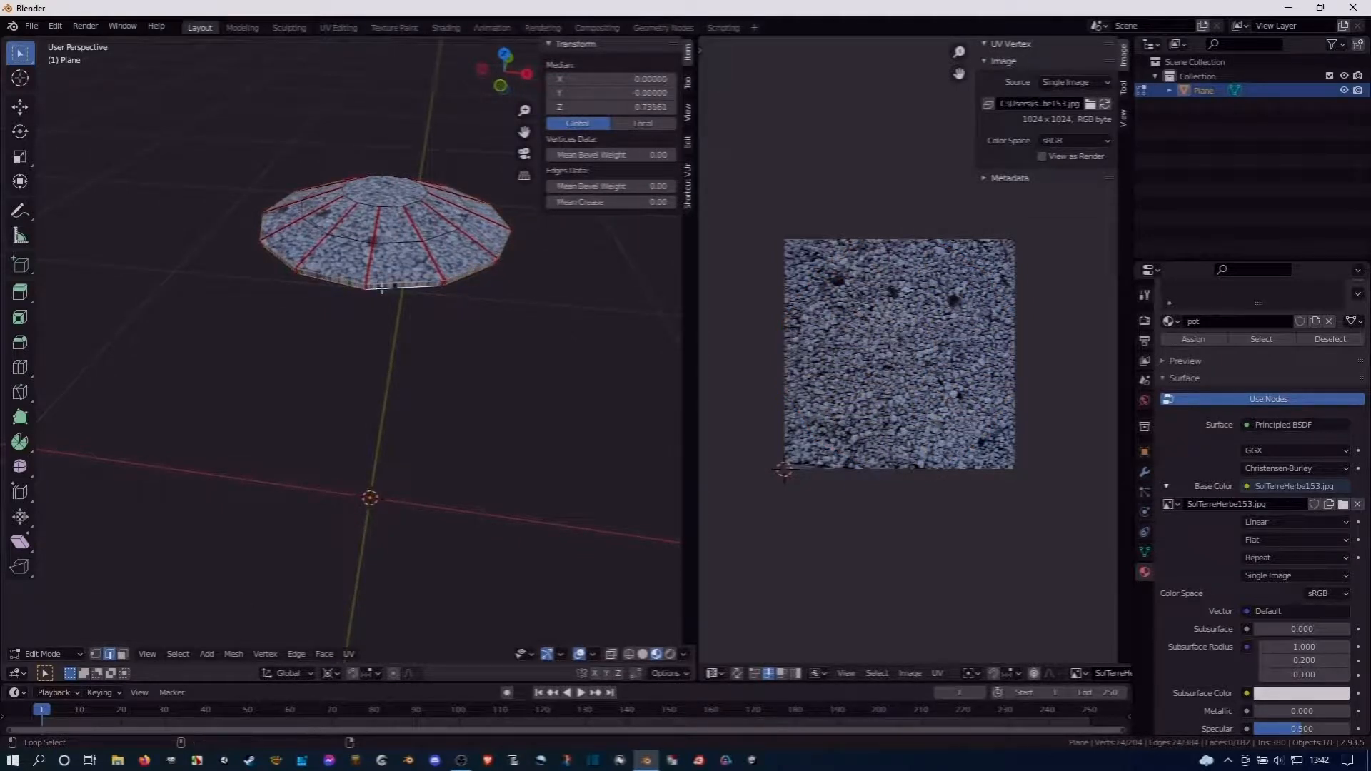
key("ctrl+e")
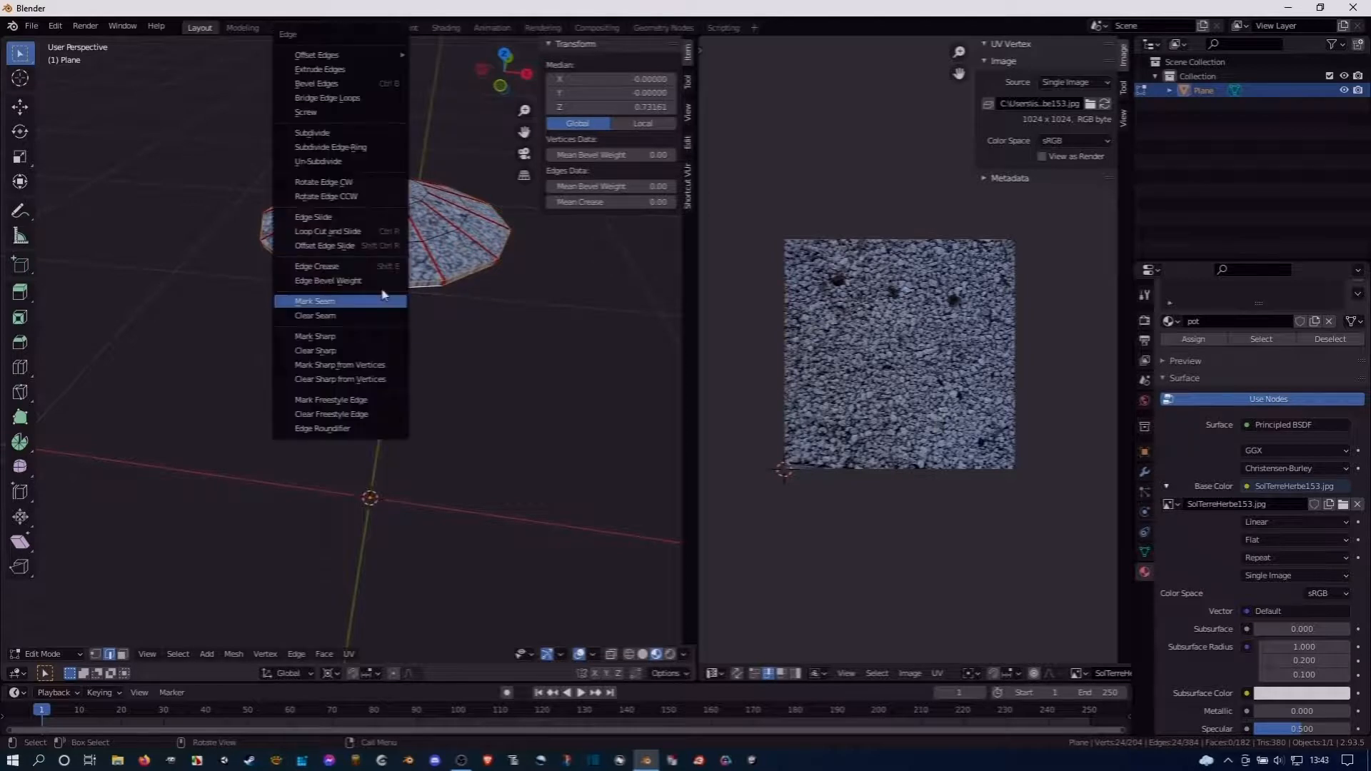
left_click(363, 303)
Clear the seams from ten of the short vertical edges around the lid's rim, leaving two opposite ones marked
scroll(361, 281, "up", 2)
scroll(382, 280, "up", 2)
middle_click_drag(382, 280, 327, 314)
left_click(310, 302)
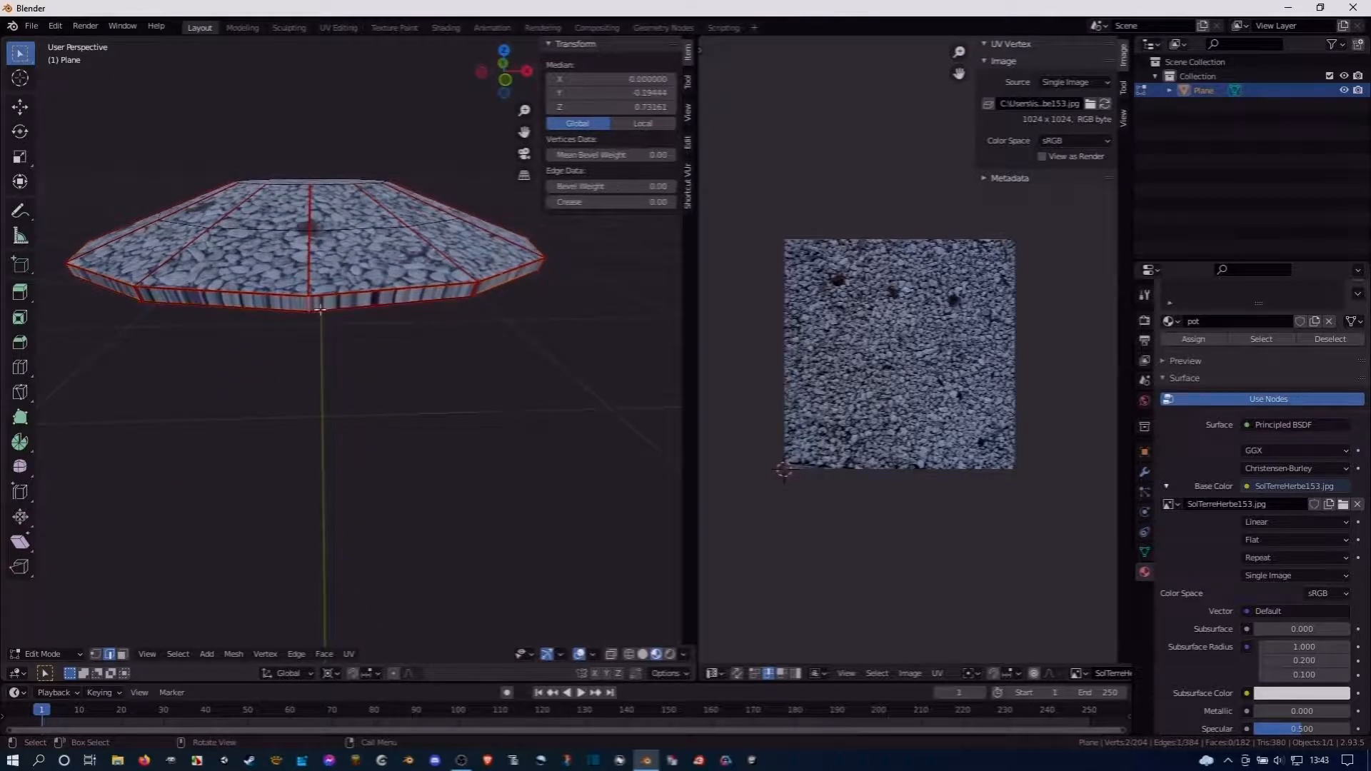
left_click(472, 290, "shift")
middle_click_drag(472, 290, 508, 307)
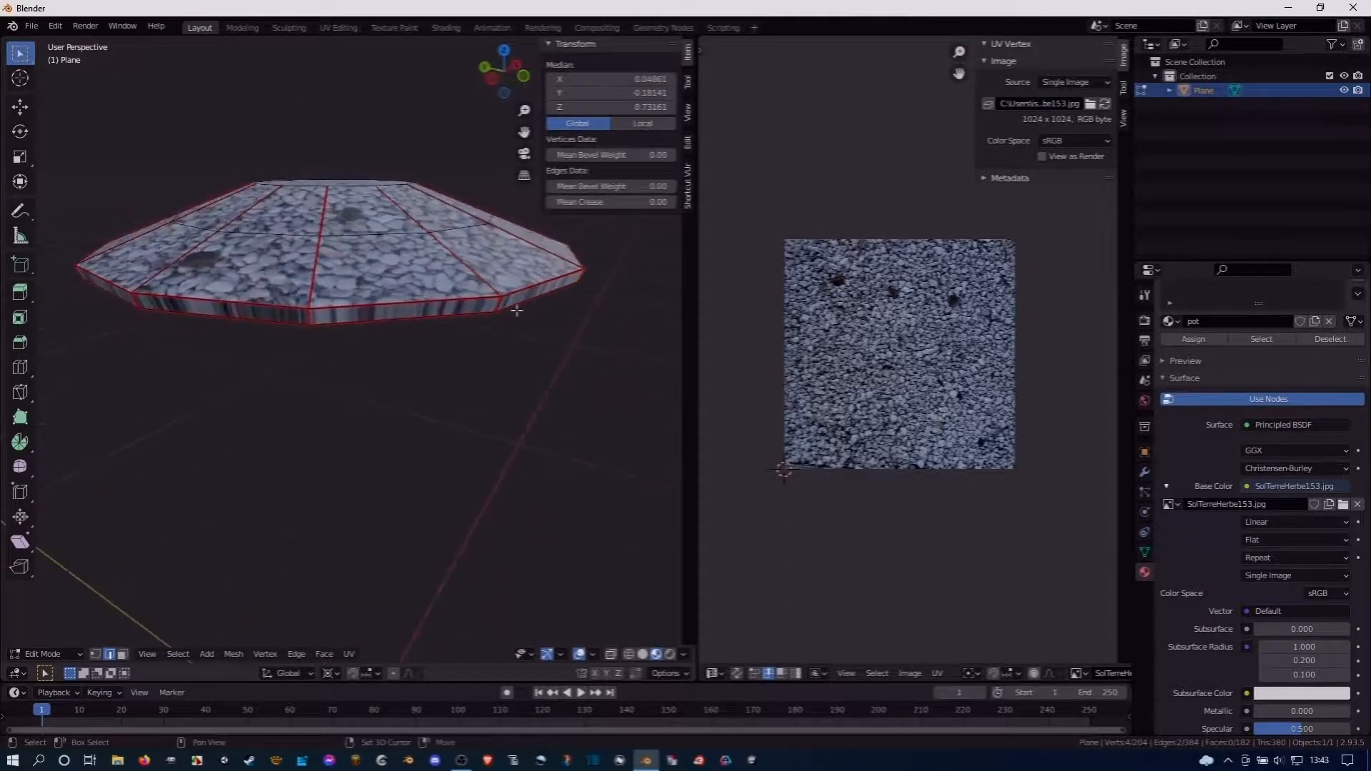
left_click(291, 315, "shift")
left_click(136, 314, "shift")
middle_click_drag(136, 315, 508, 315)
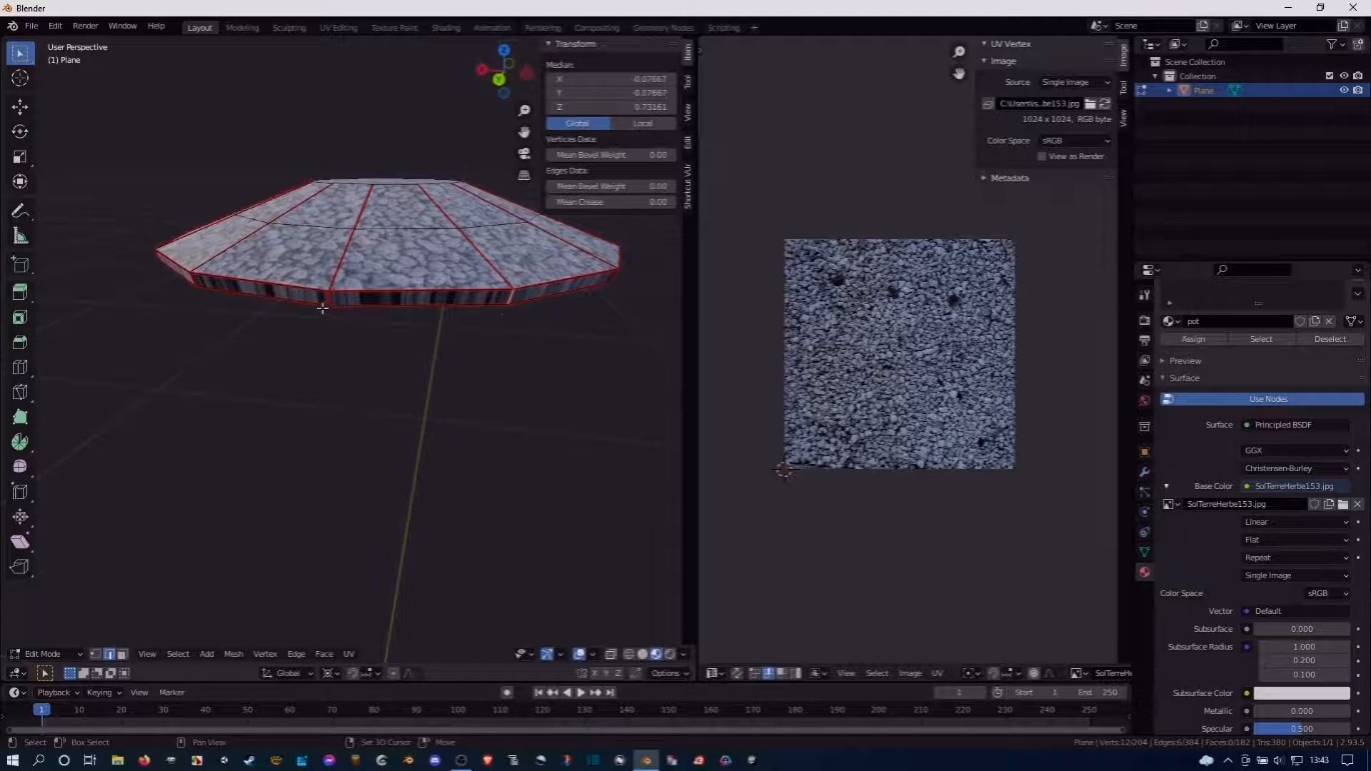
middle_click_drag(325, 302, 359, 295)
left_click(261, 286, "shift")
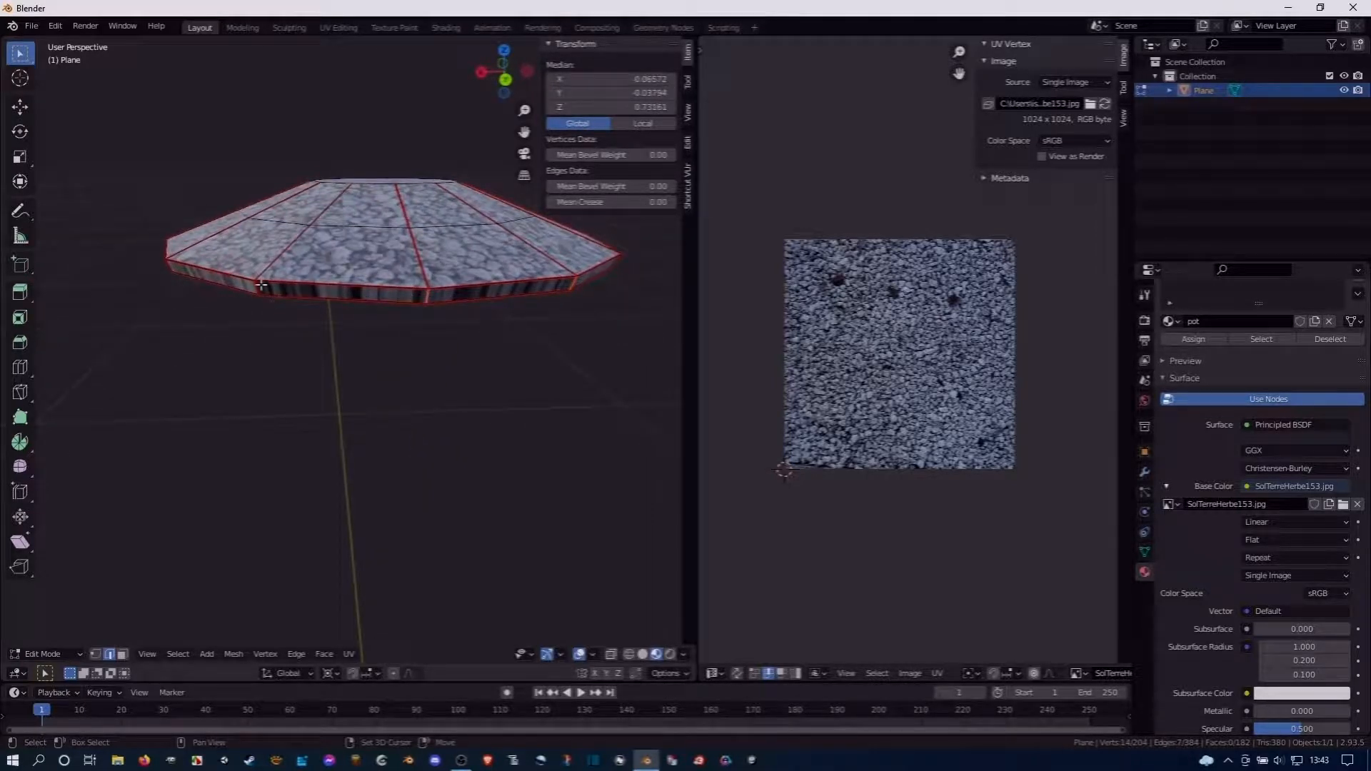
left_click(250, 286, "shift")
middle_click_drag(250, 286, 376, 298)
left_click(432, 283, "shift")
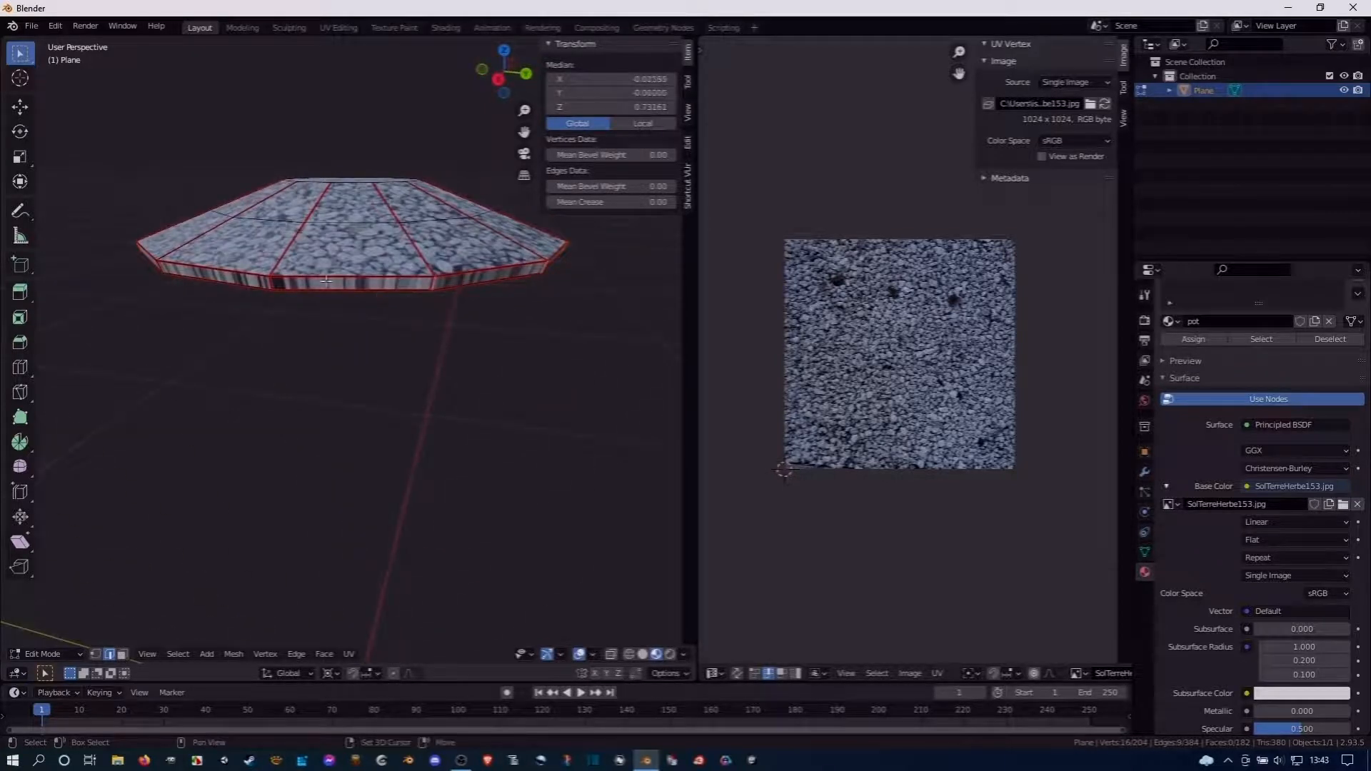
left_click(274, 281, "shift")
middle_click_drag(273, 282, 257, 308)
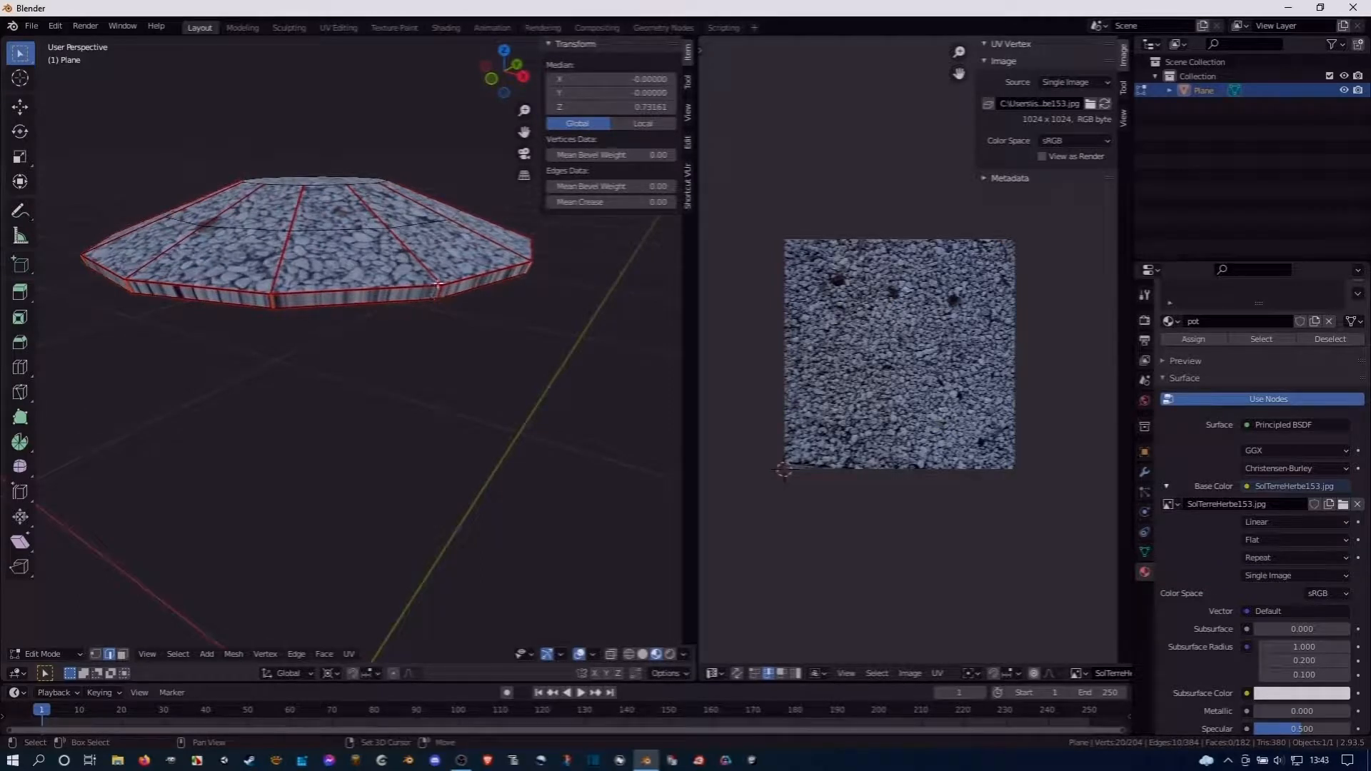
key("ctrl+e")
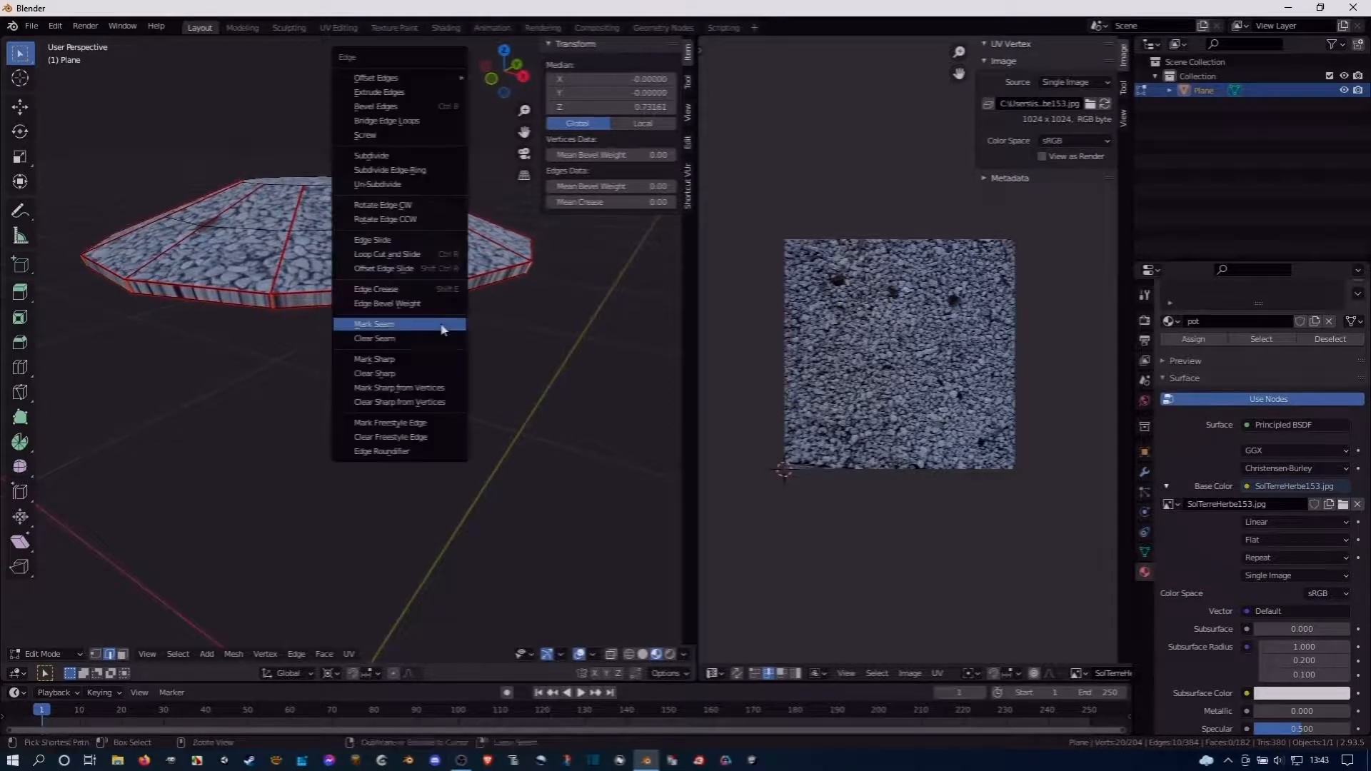
left_click(422, 337)
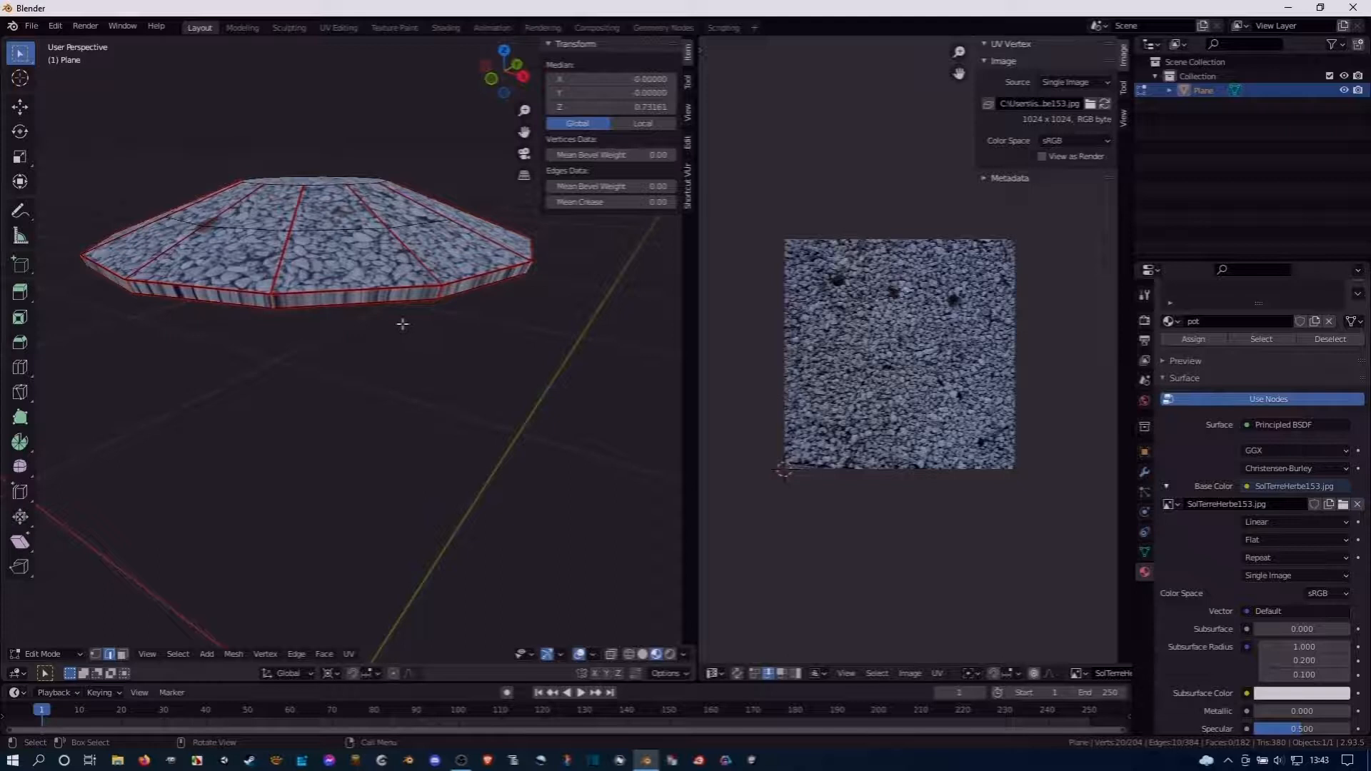
Check the rim's seam islands by selecting the faces linked to one rim face with the Seam delimit, and clear the selection
left_click(374, 298)
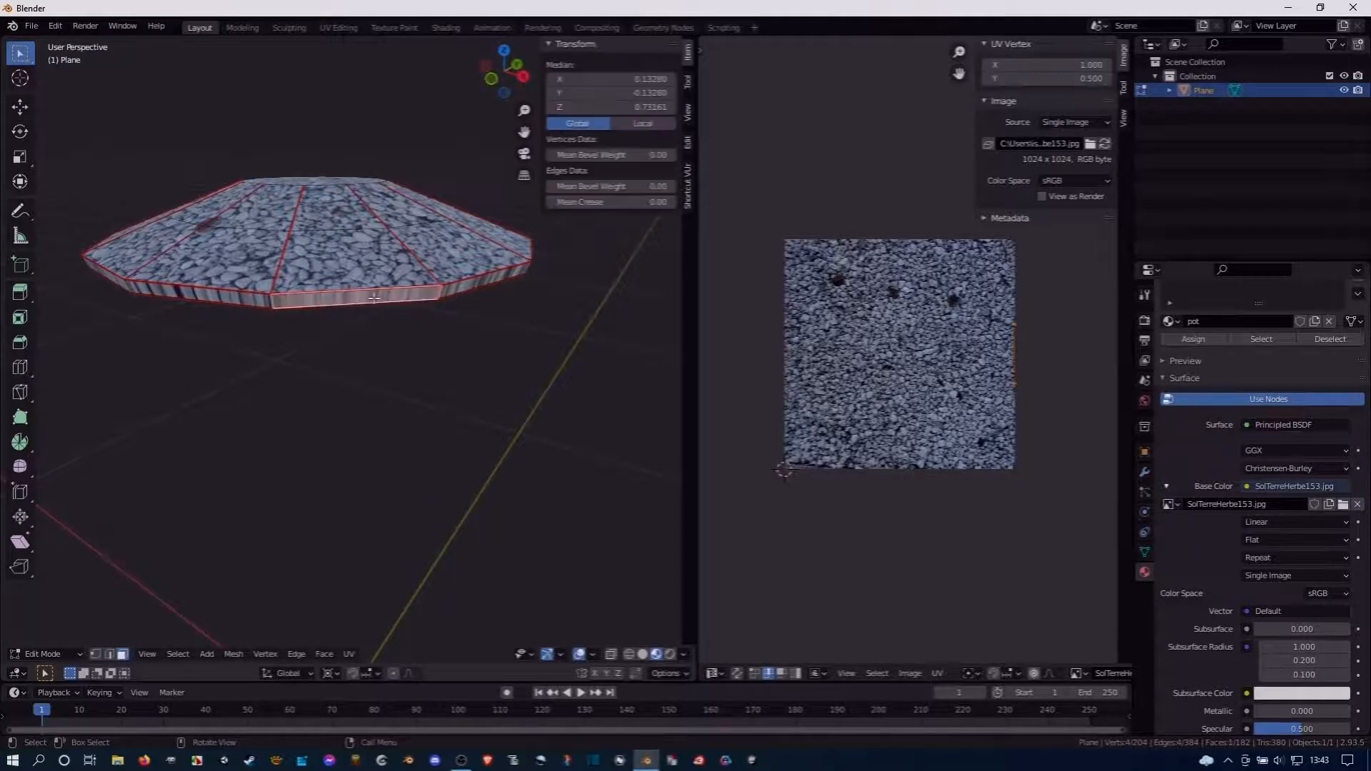
key("ctrl+l")
middle_click_drag(374, 298, 303, 352)
scroll(304, 357, "up", 3)
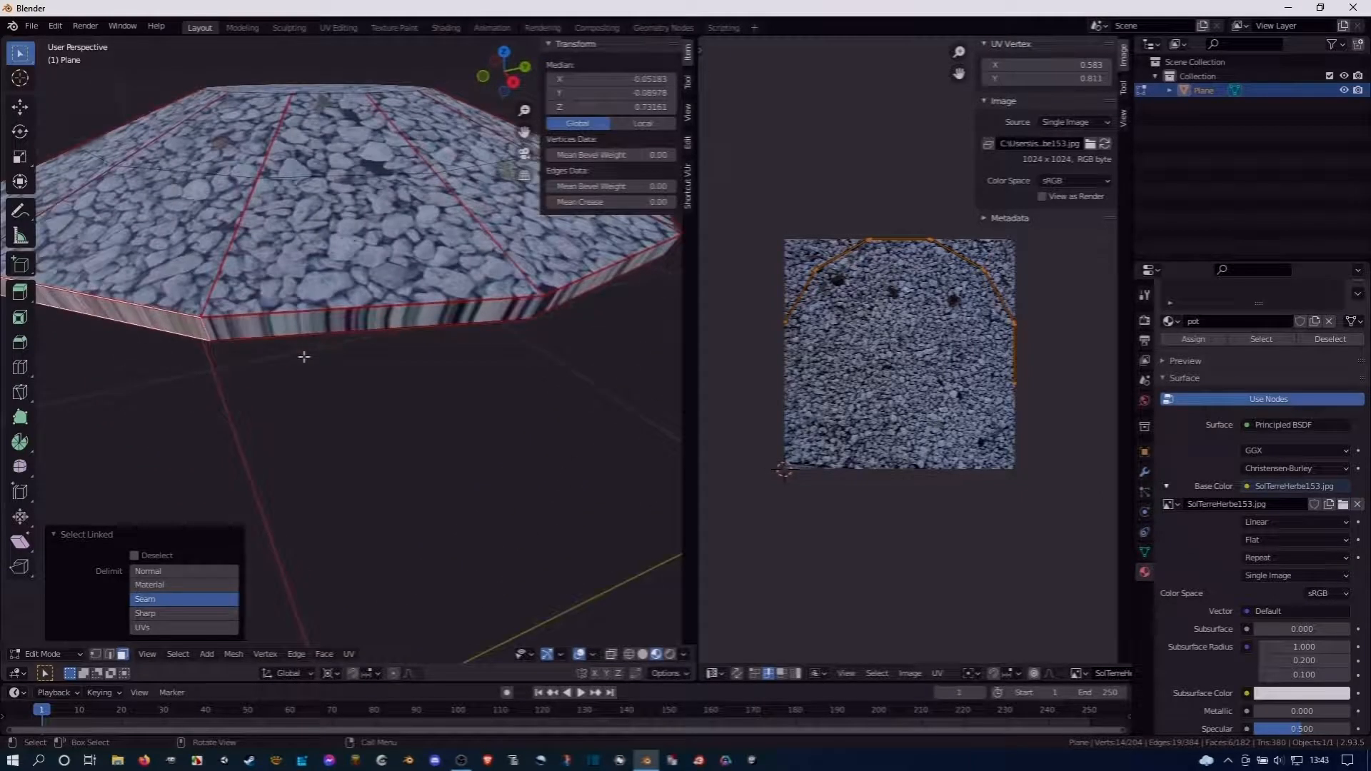
left_click(222, 327)
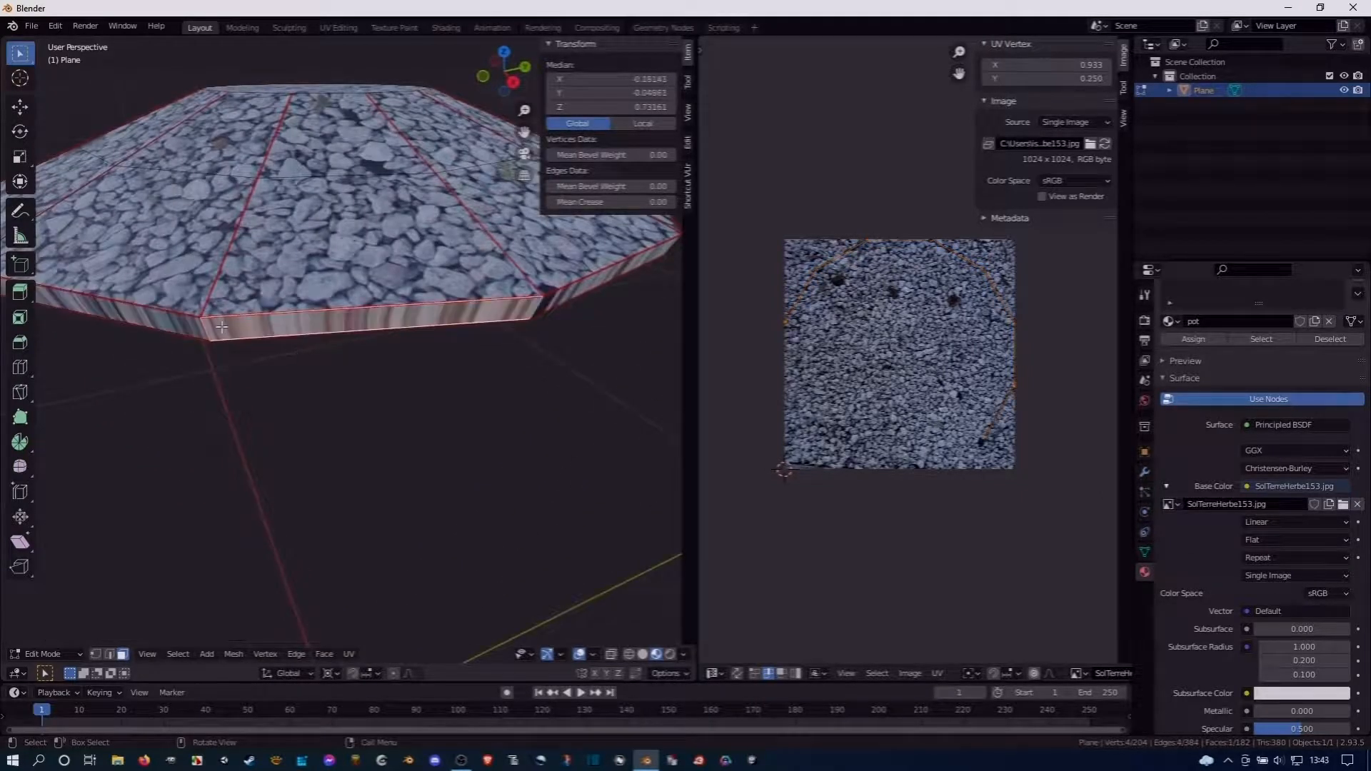
key("alt+a")
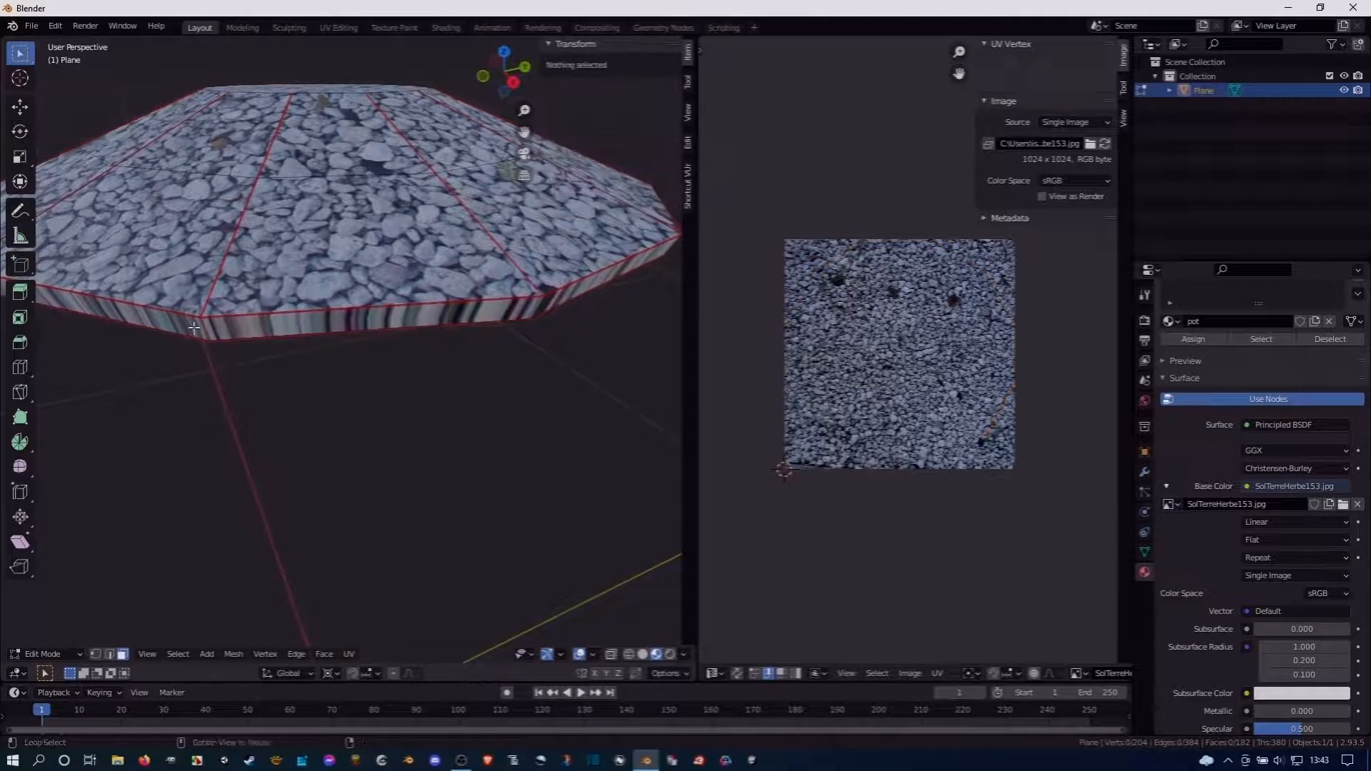
Select the linked side faces of the lid's rim up to the seams and examine how far the strip extends
middle_click_drag(452, 332, 241, 309)
left_click(262, 294)
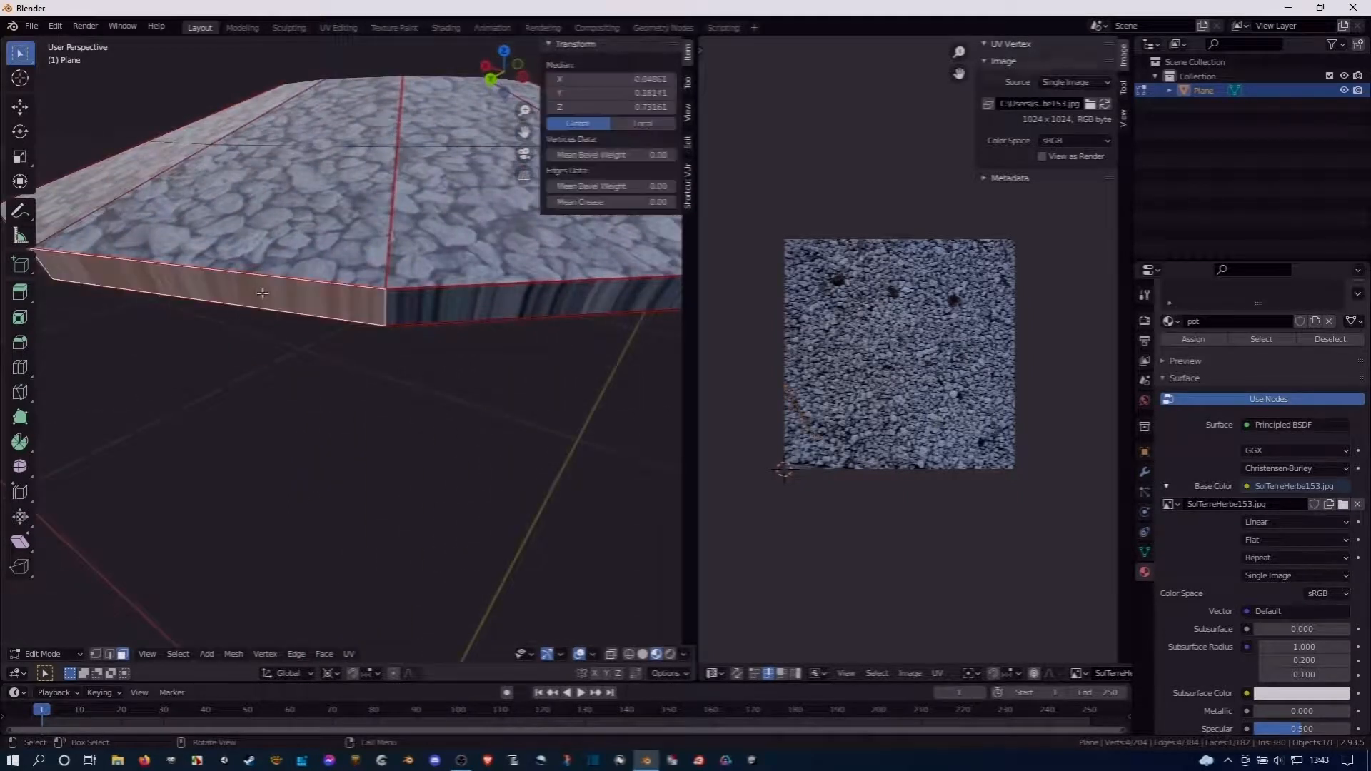
key("l")
scroll(262, 292, "down", 3)
scroll(262, 292, "down", 1)
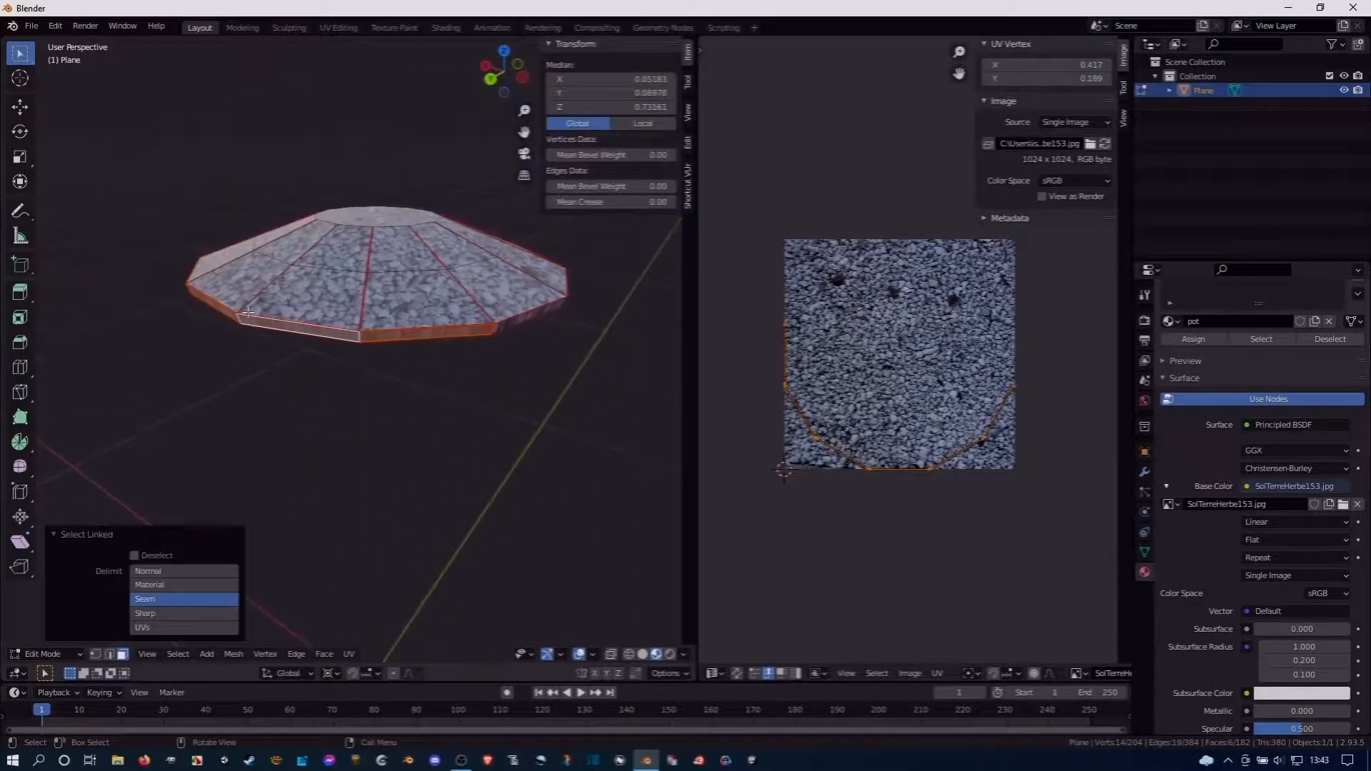
middle_click_drag(260, 294, 287, 315)
scroll(406, 327, "up", 5)
scroll(430, 318, "down", 3)
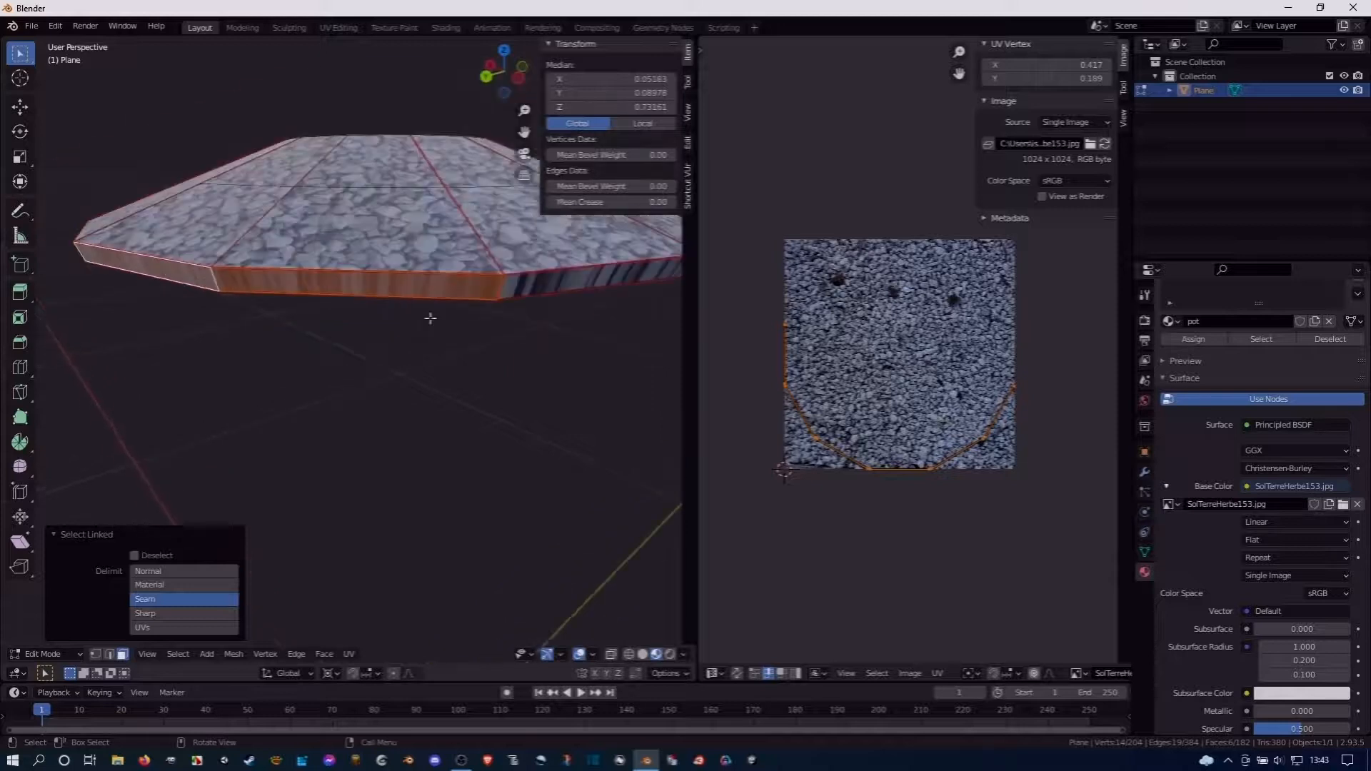
Clear the surplus seam from the short vertical edge that splits the lid's side band
left_click(489, 304)
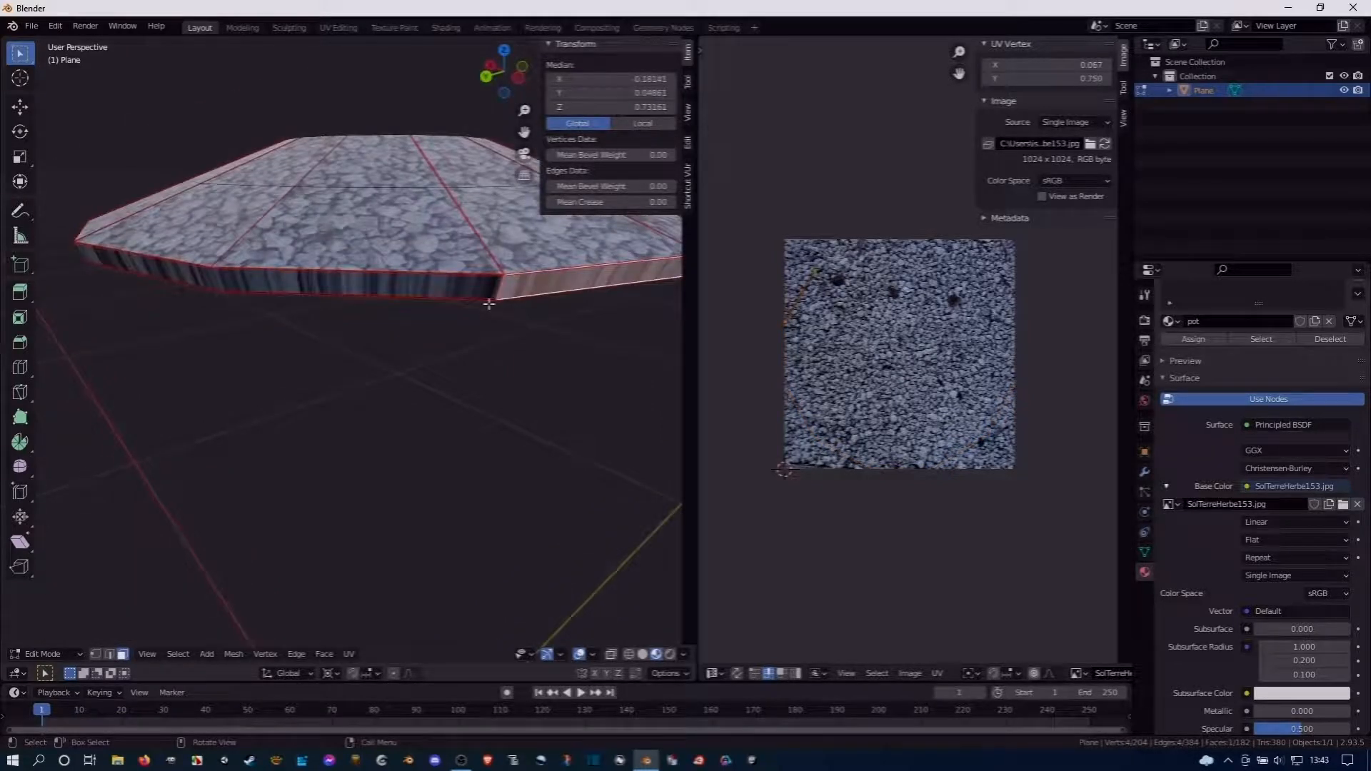
key("2")
left_click(498, 292)
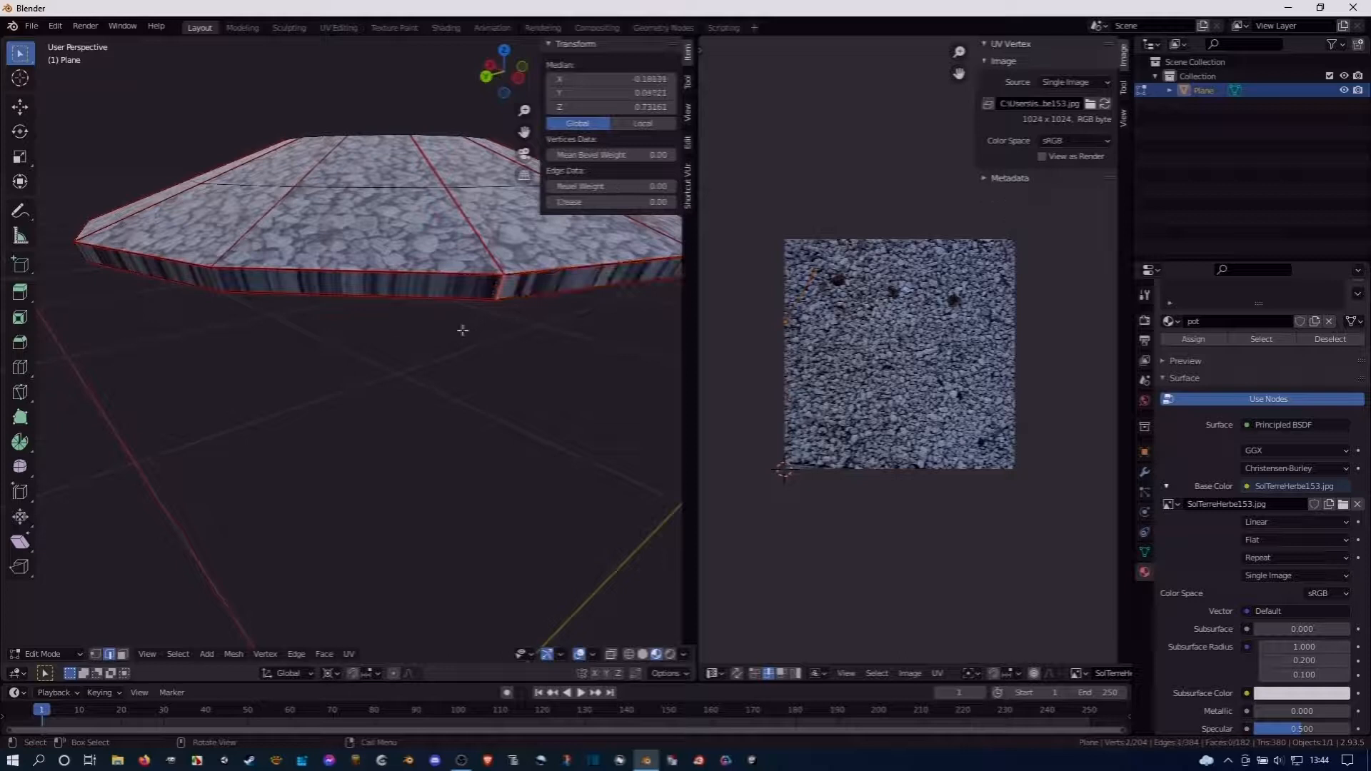
key("ctrl+e")
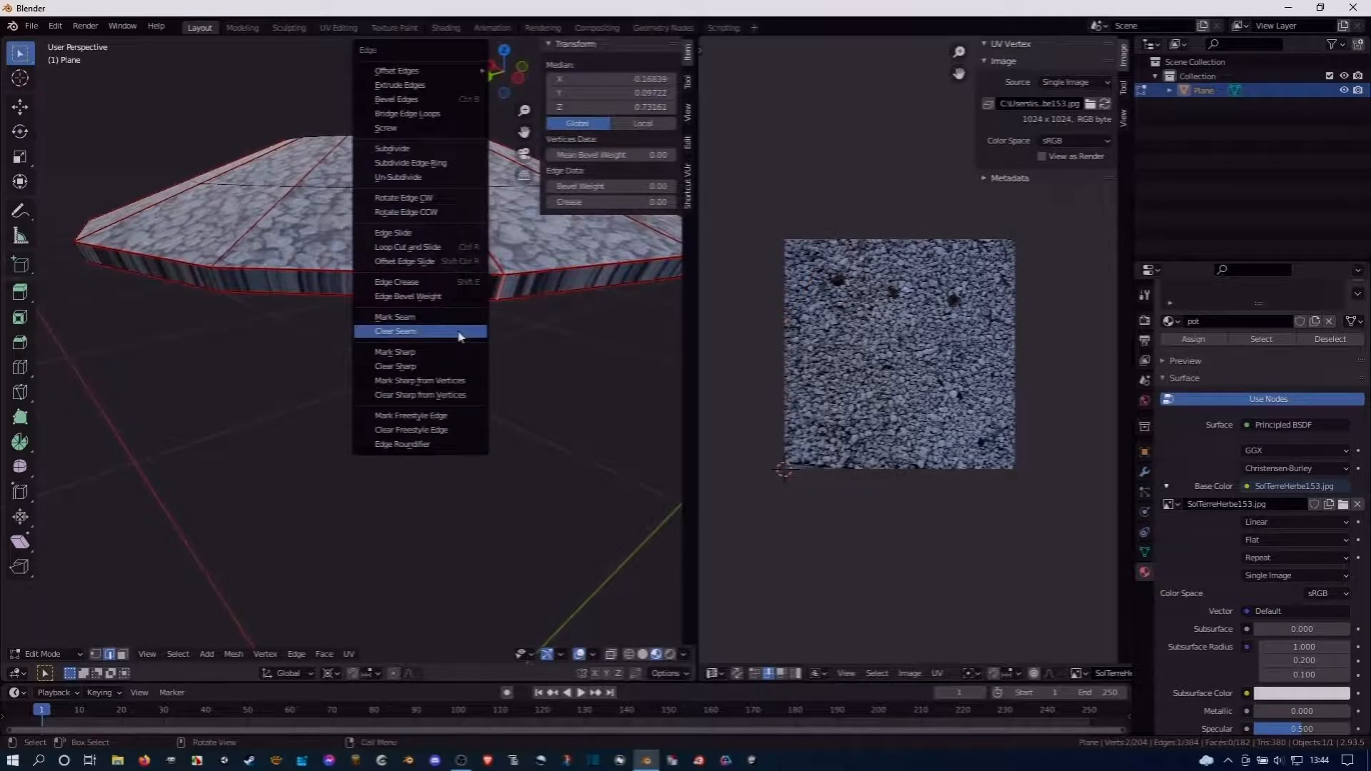
left_click(459, 334)
Select the whole linked ring of side faces around the lid's rim and unwrap it
key("3")
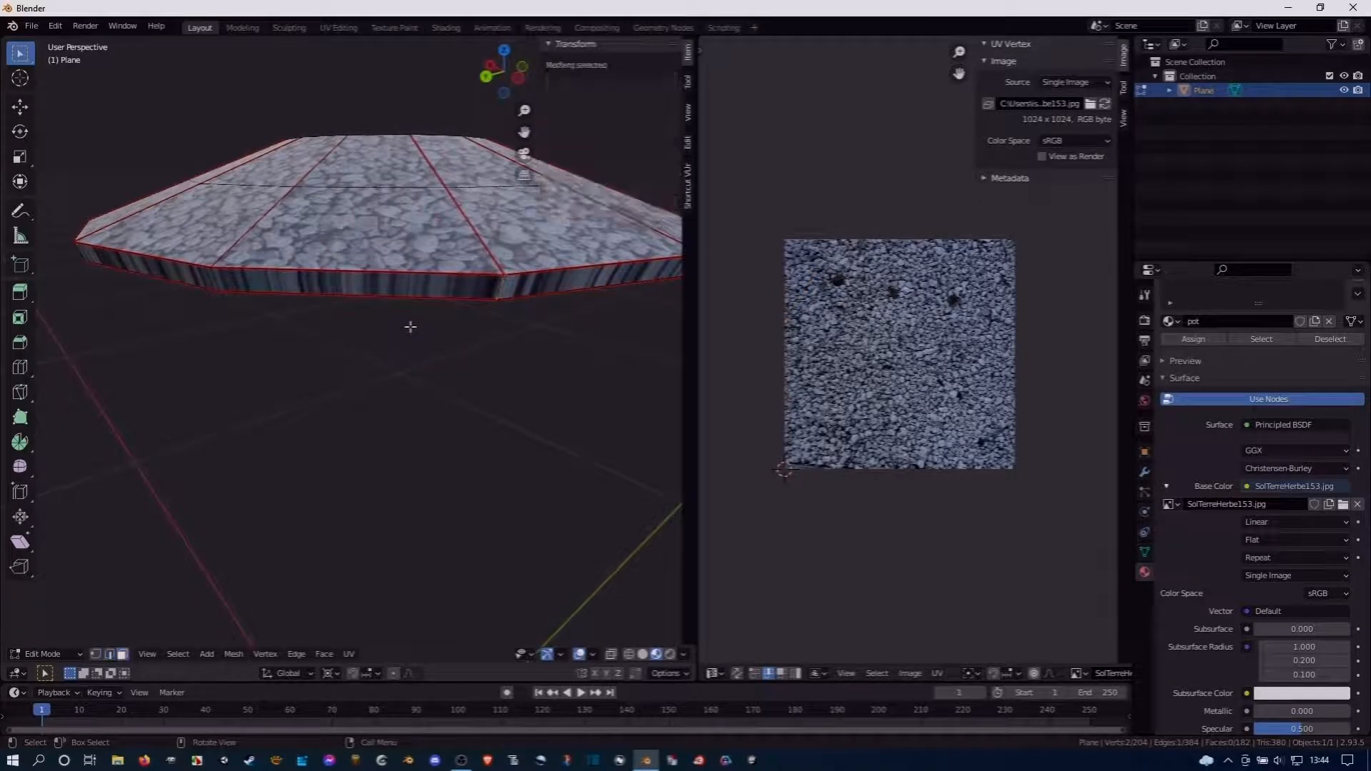
left_click(435, 286)
key("l")
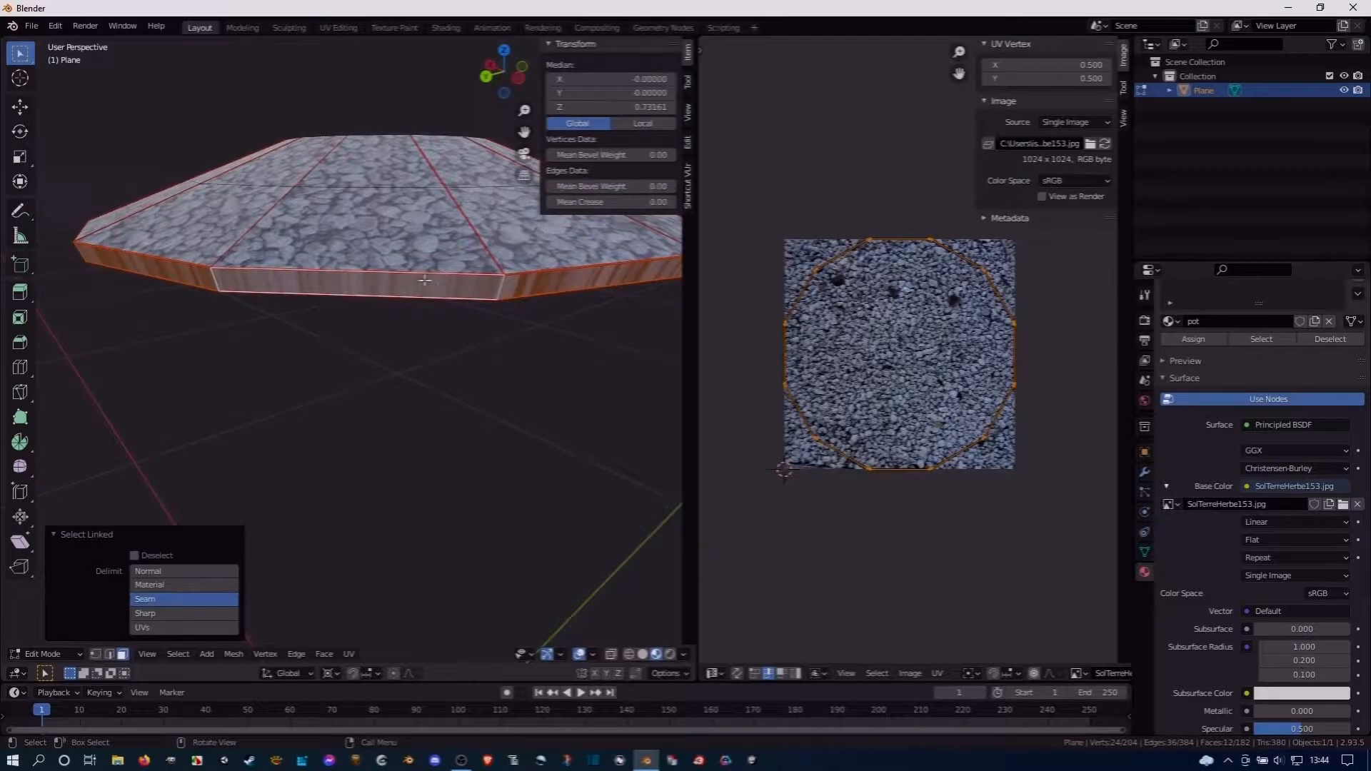
scroll(425, 281, "down", 5)
middle_click_drag(425, 281, 682, 323)
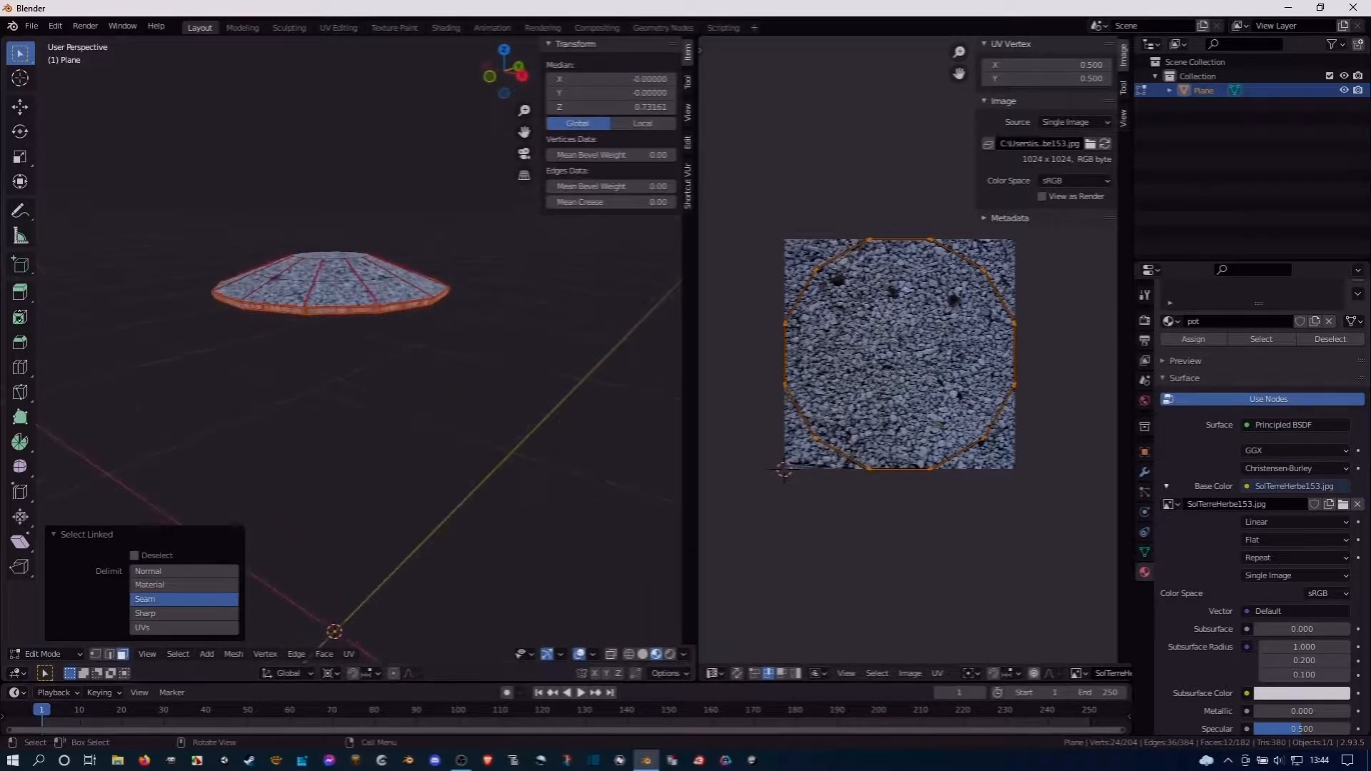
key("u")
left_click(204, 342)
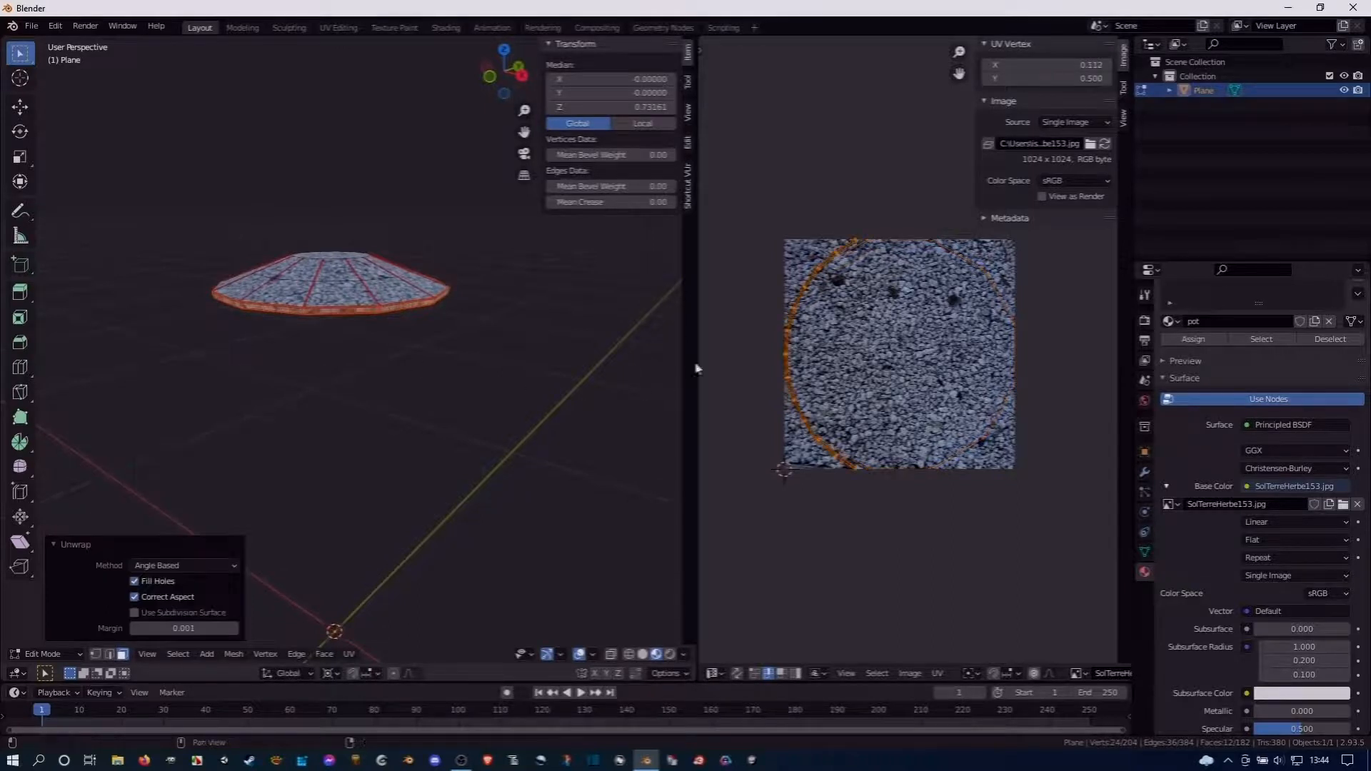
Select the linked lid faces from the underside, check their UV layout over the pebble texture, and clear the selection
scroll(797, 330, "up", 2)
middle_click_drag(379, 335, 421, 277)
left_click(362, 305)
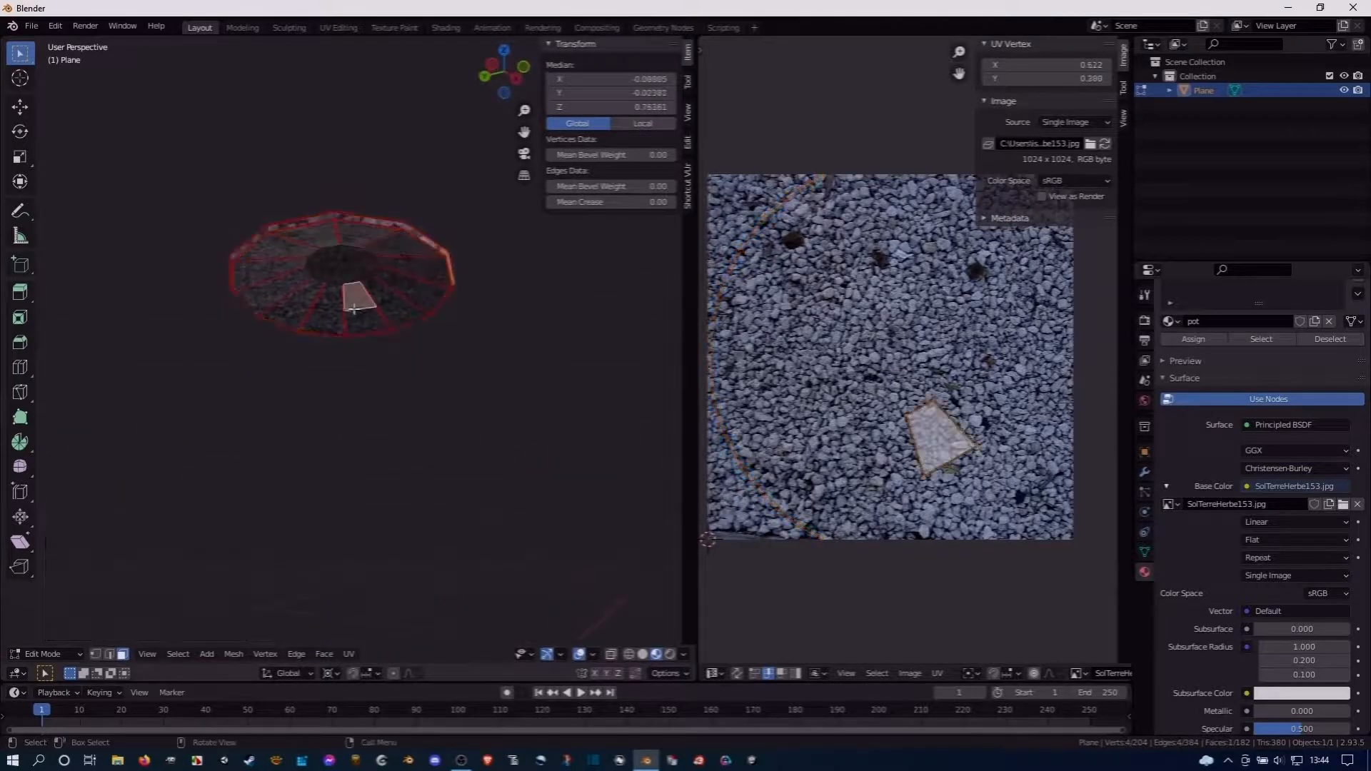
key("ctrl+l")
mouse_move(362, 305)
middle_mouse_down()
mouse_move(343, 367)
mouse_move(357, 327)
middle_mouse_up()
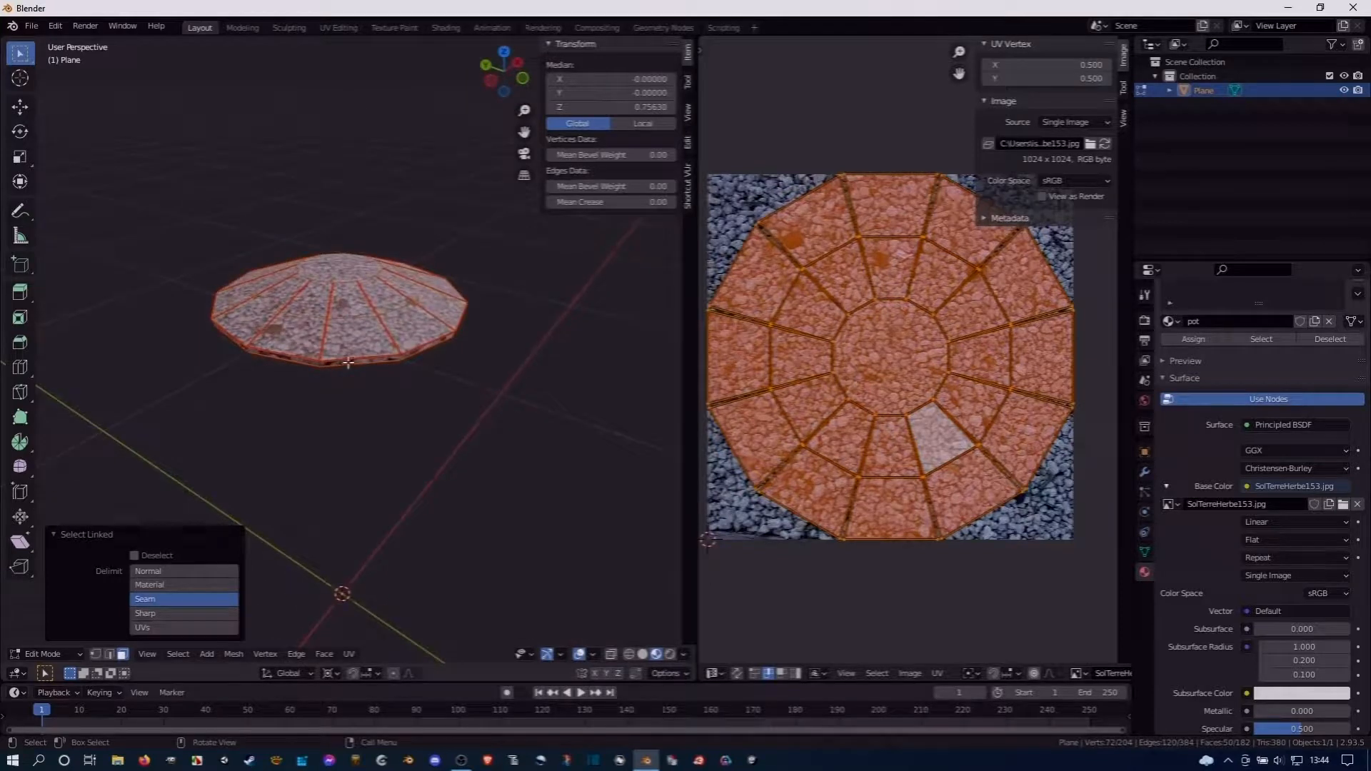
scroll(347, 364, "down", 2)
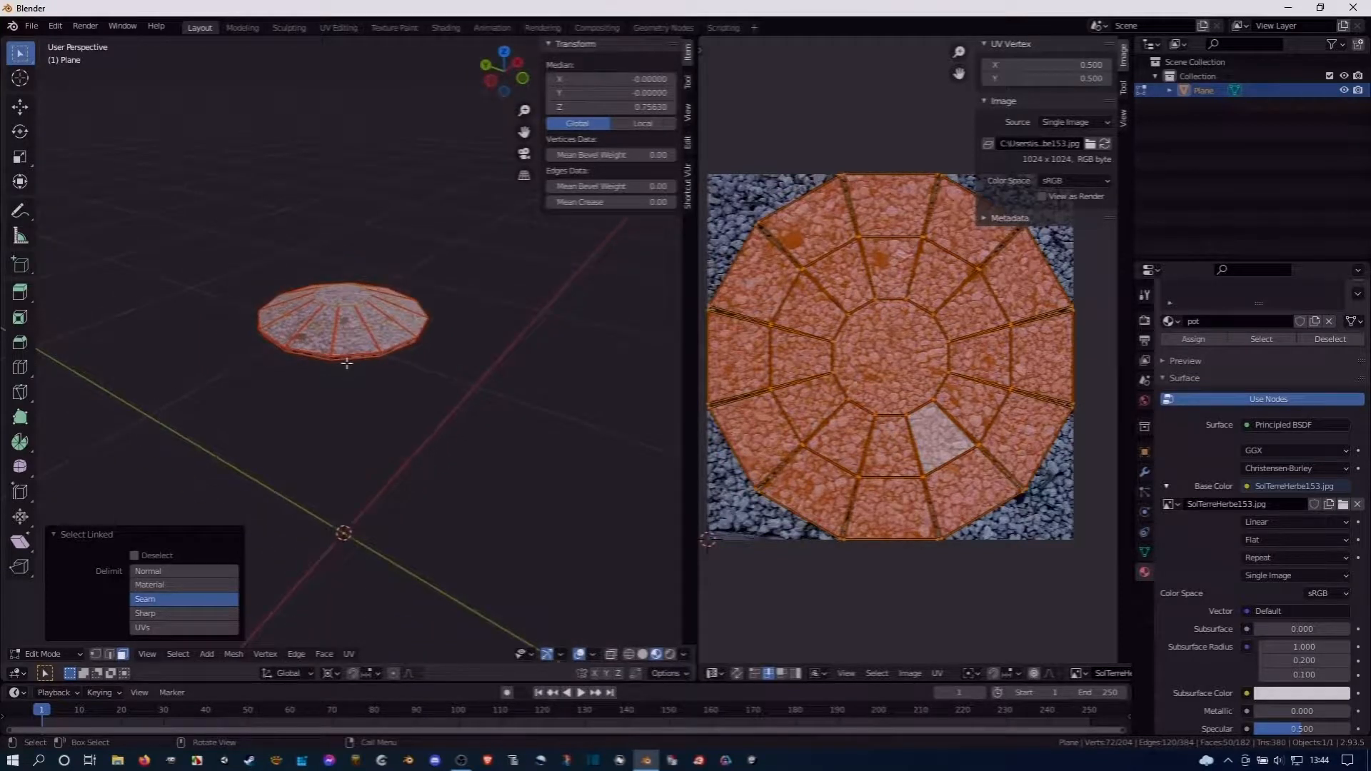
key("alt+a")
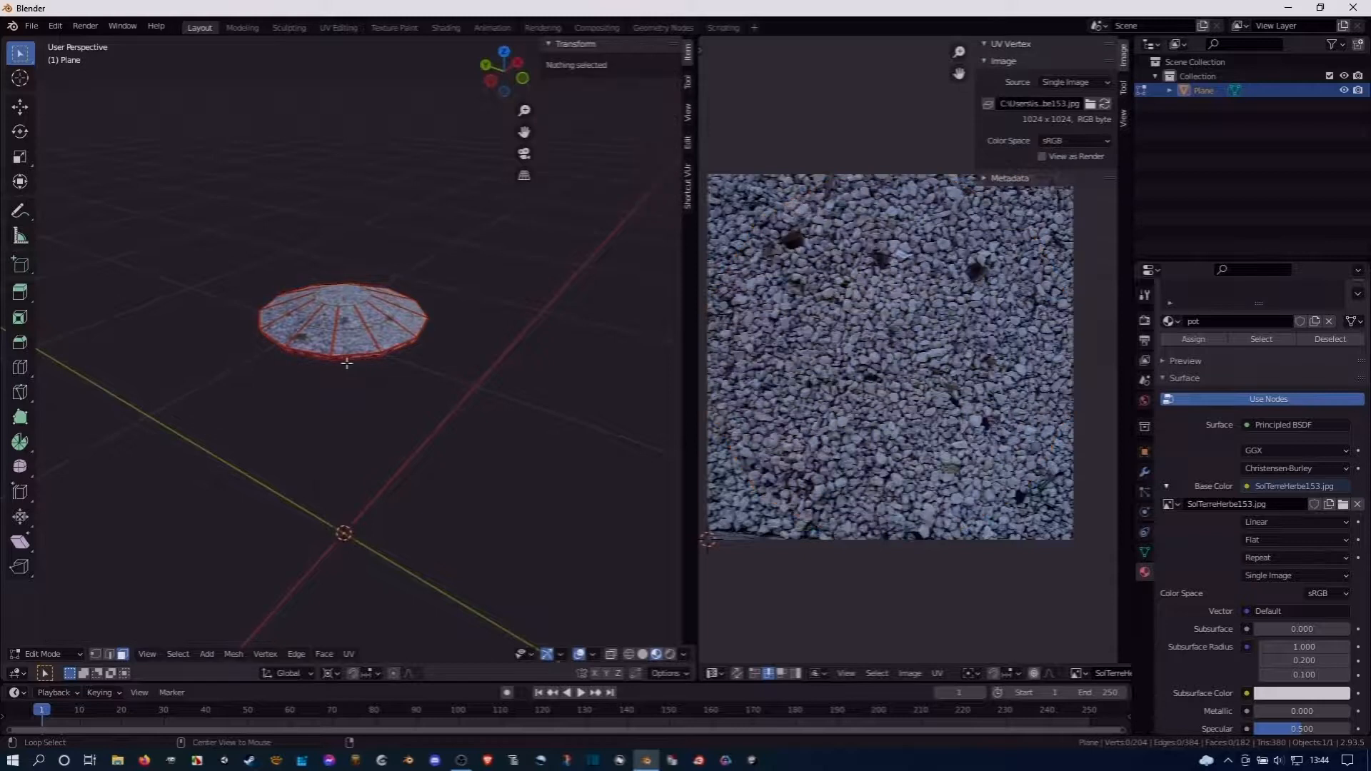
Reveal the hidden pot body beneath the lid
key("alt+h")
scroll(345, 363, "down", 2)
middle_click_drag(344, 363, 336, 287)
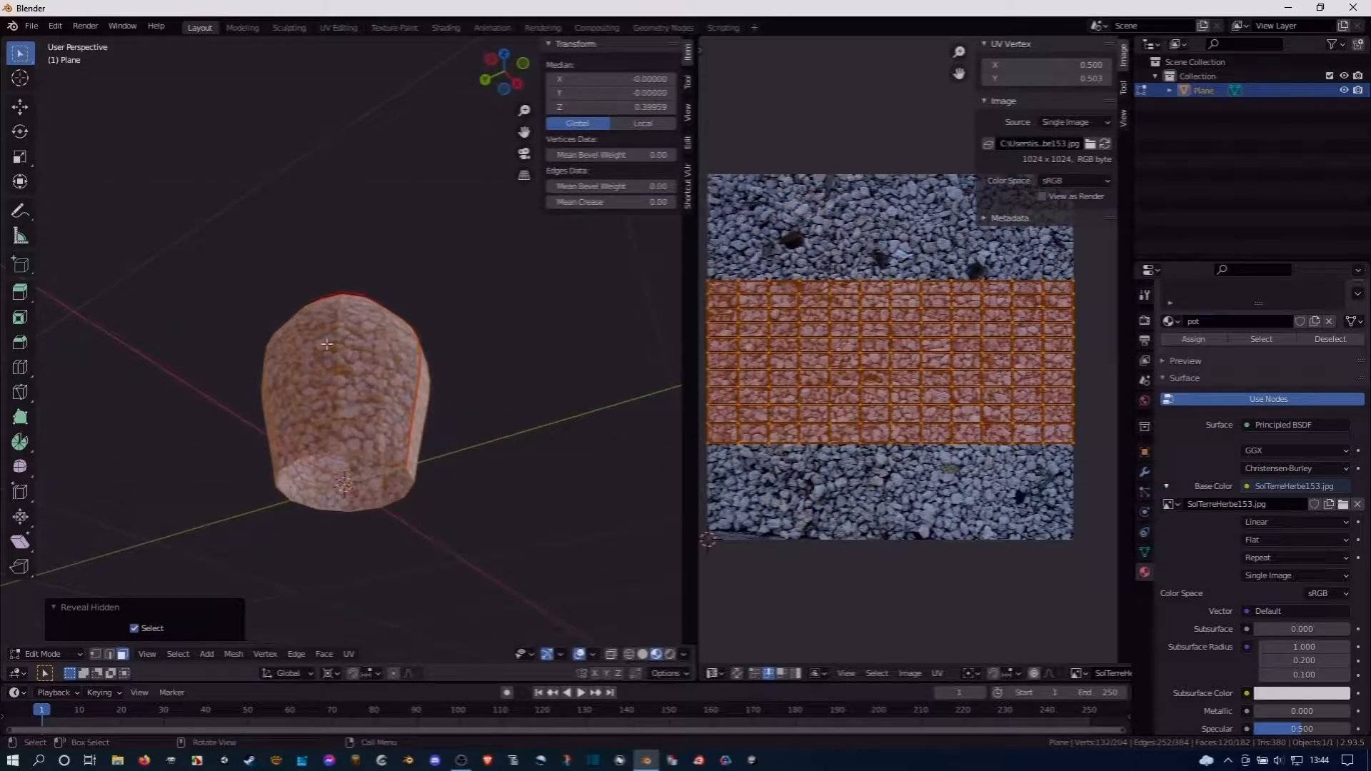
key("Tab")
key("Tab")
Fill the open edge loop at the pot's base with a face and unwrap that face
left_click(317, 448)
key("2")
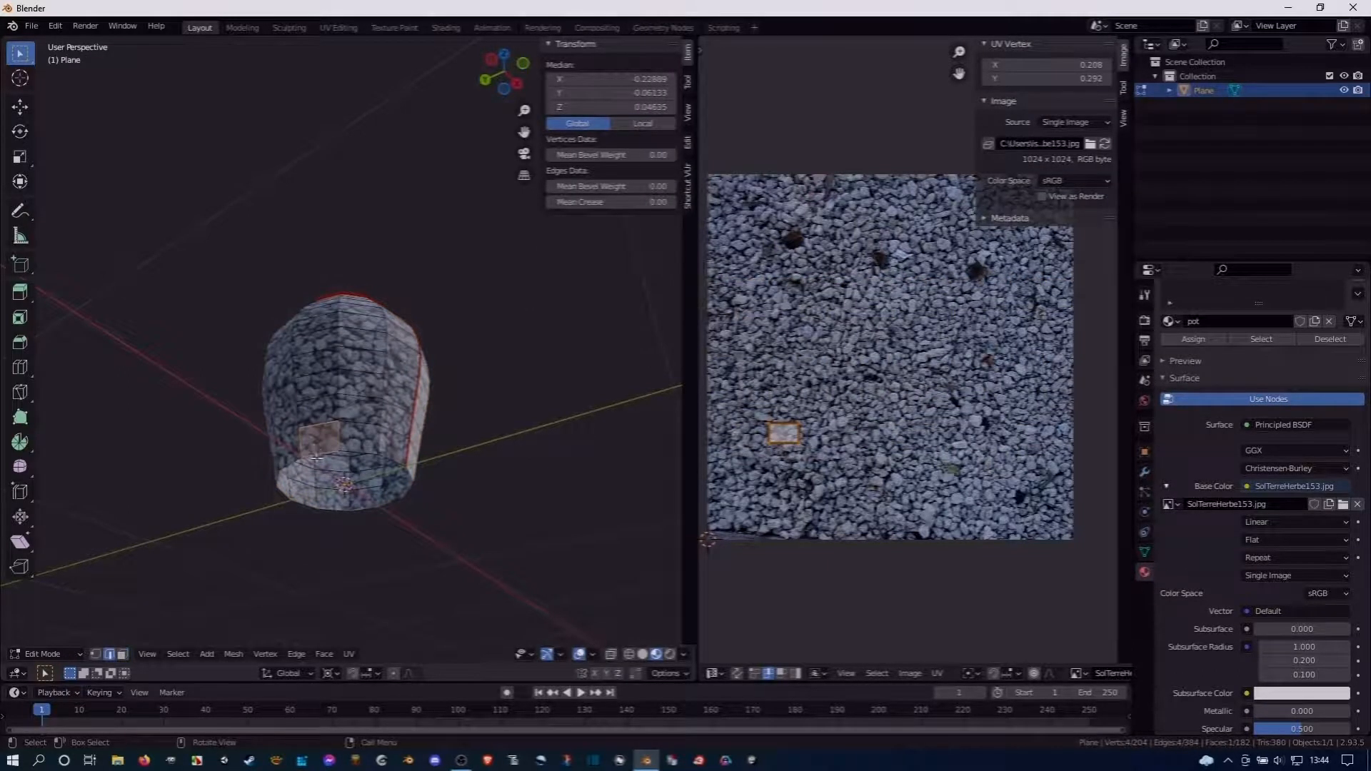
left_click(317, 457)
left_click(316, 454, "alt")
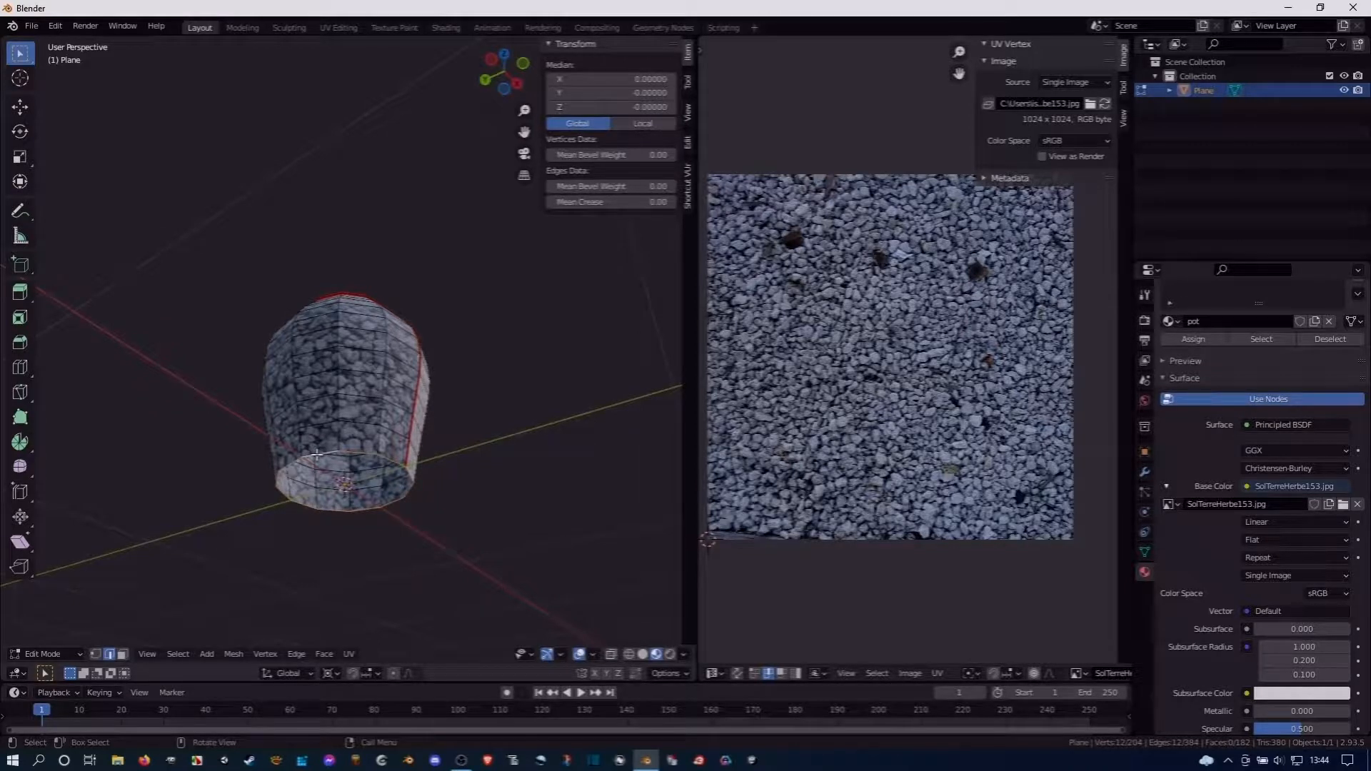
key("f")
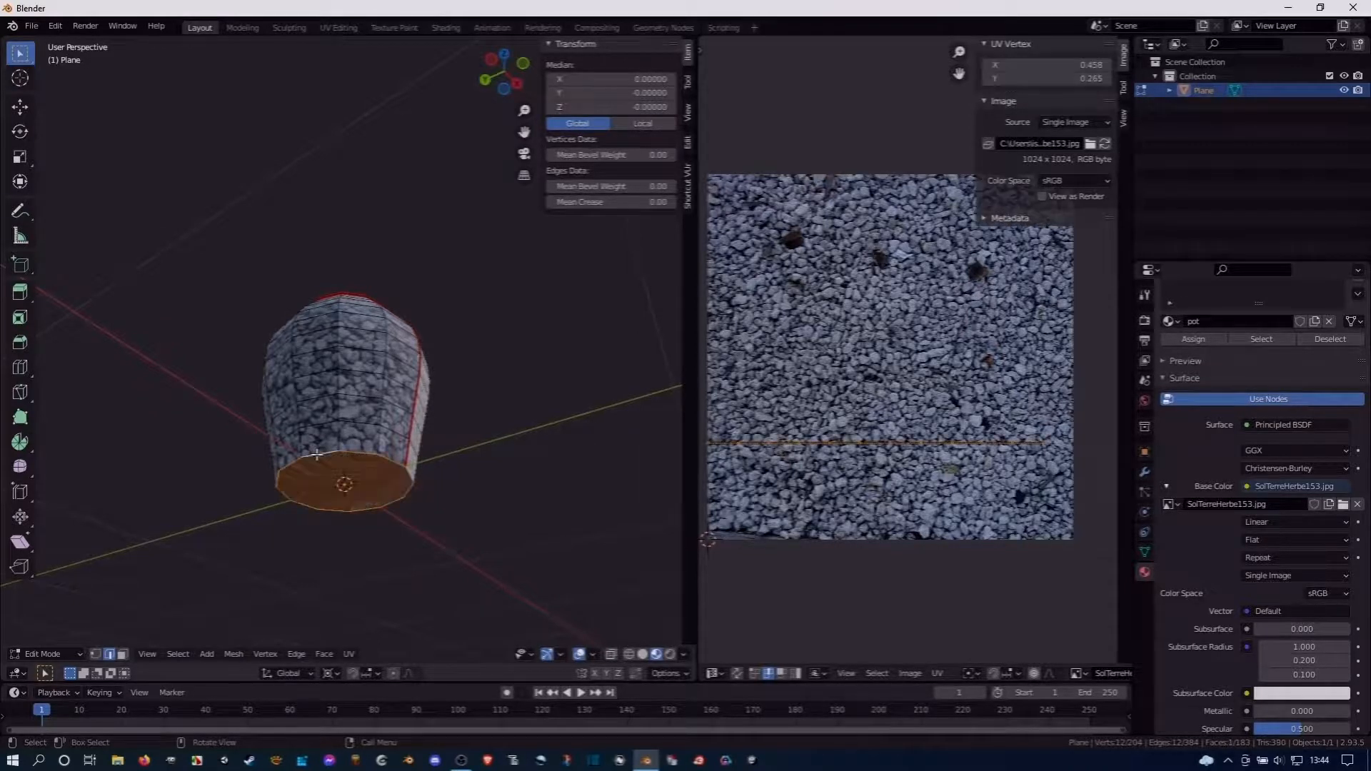
key("u")
left_click(320, 461)
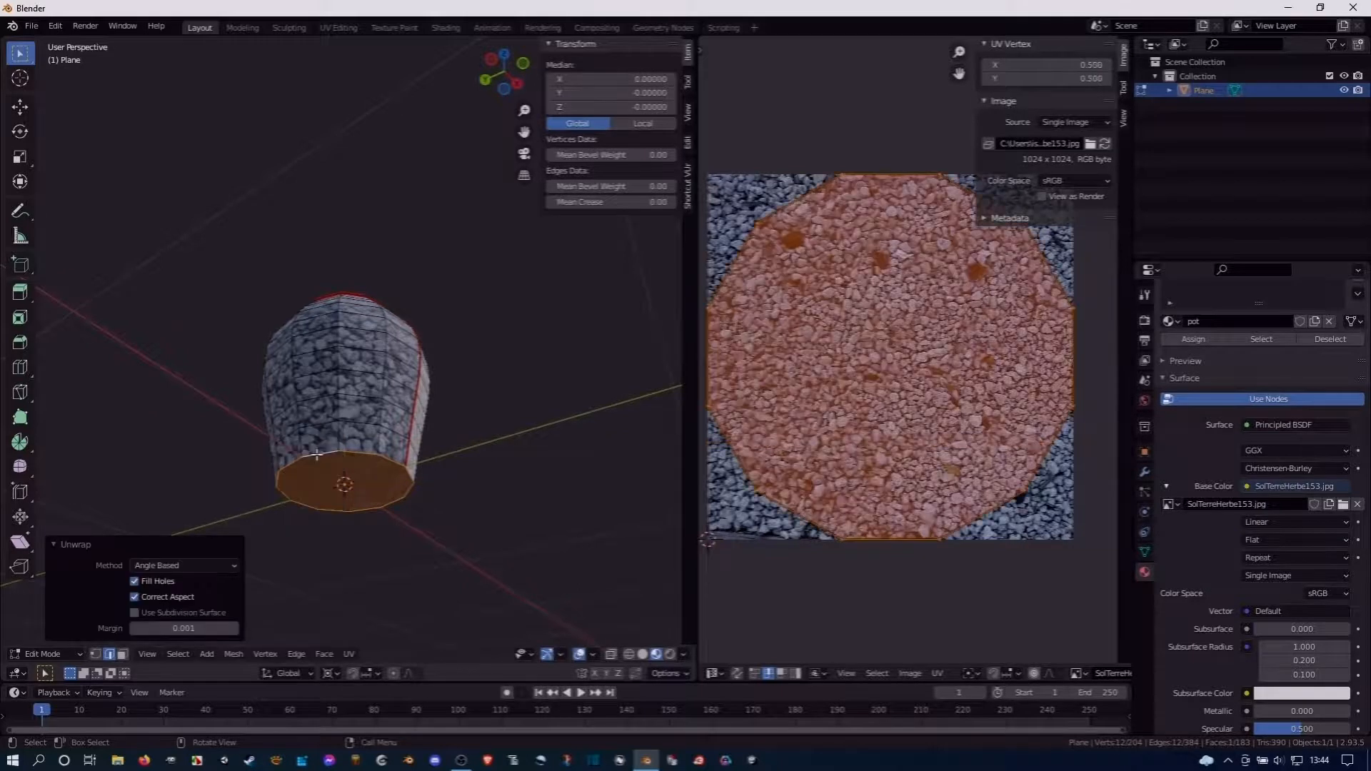
Assign the pot material to the entire mesh
middle_click_drag(514, 427, 412, 441)
key("a")
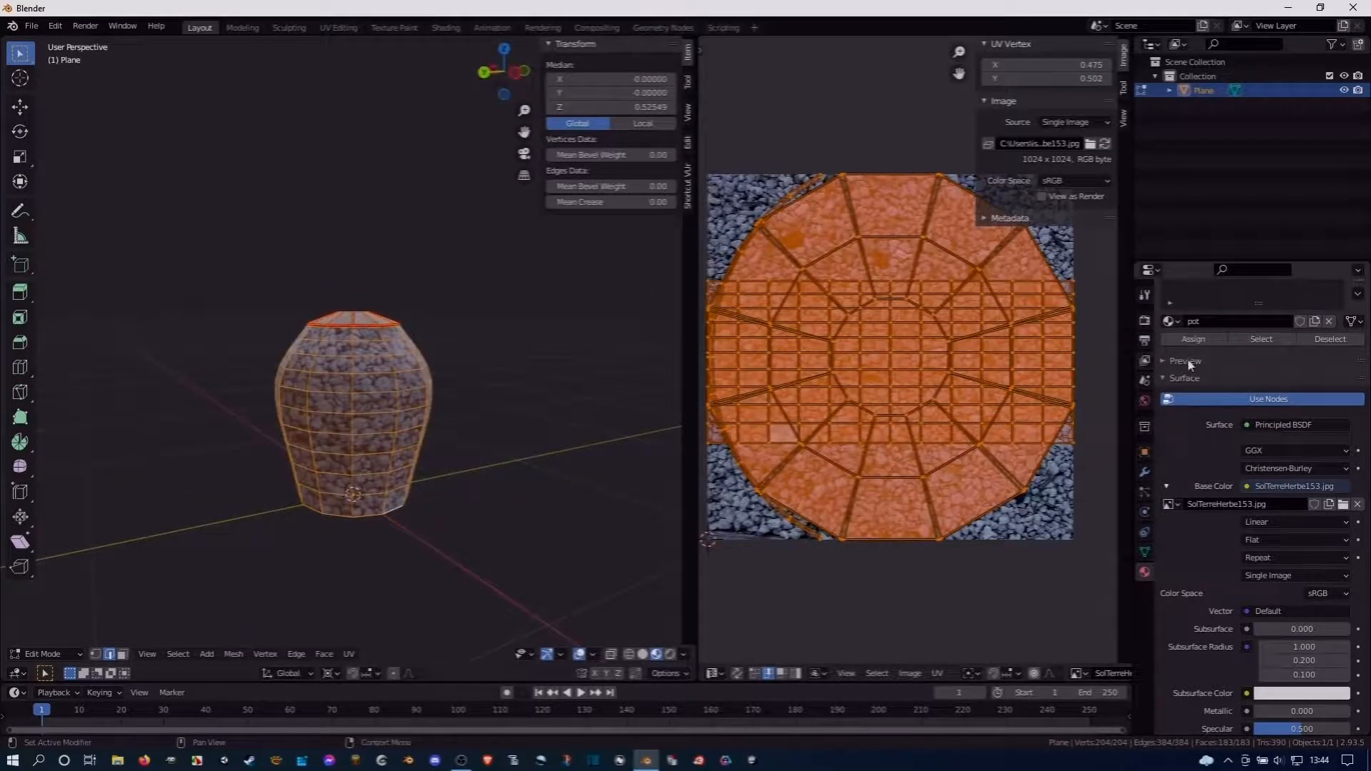
left_click(1203, 343)
Select all the linked lid geometry and separate it from the pot body into its own object
middle_click_drag(300, 430, 443, 465)
scroll(337, 328, "up", 5)
left_click(353, 343)
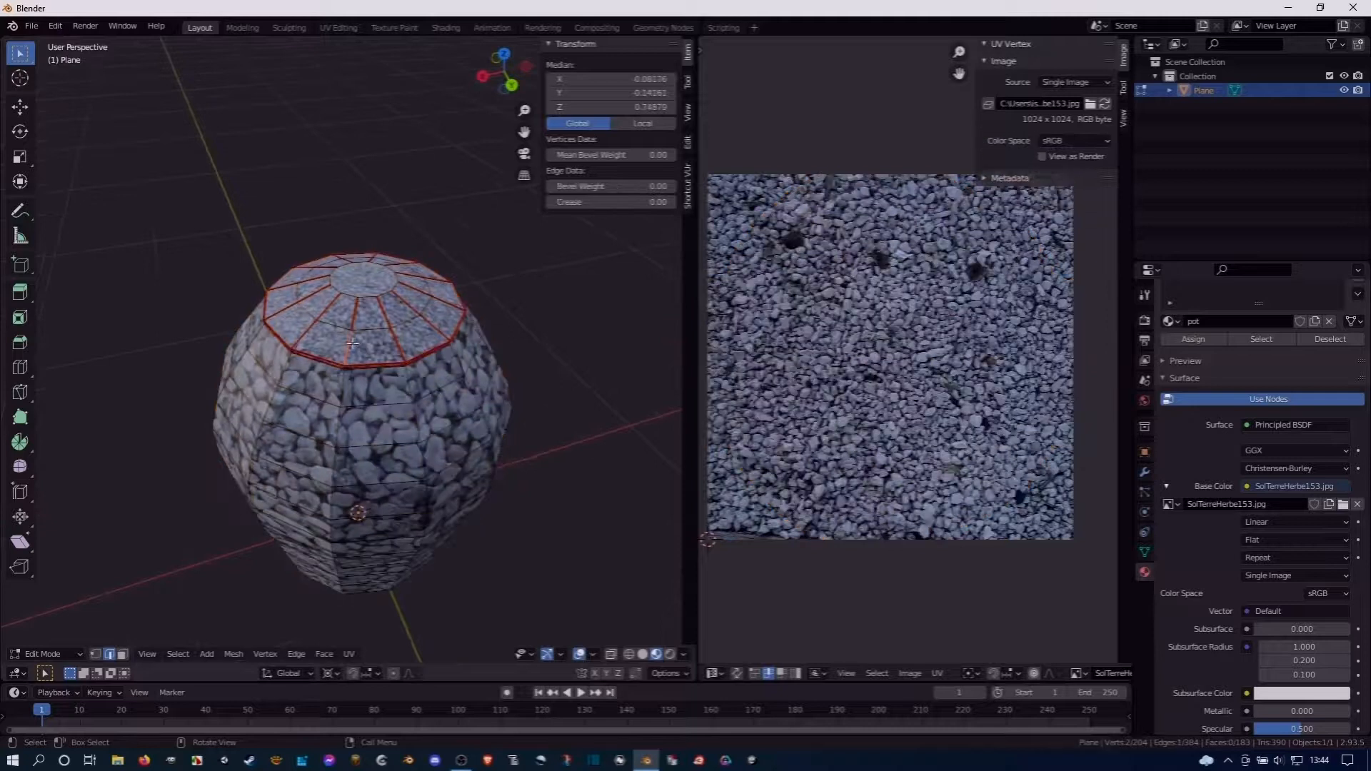
key("l")
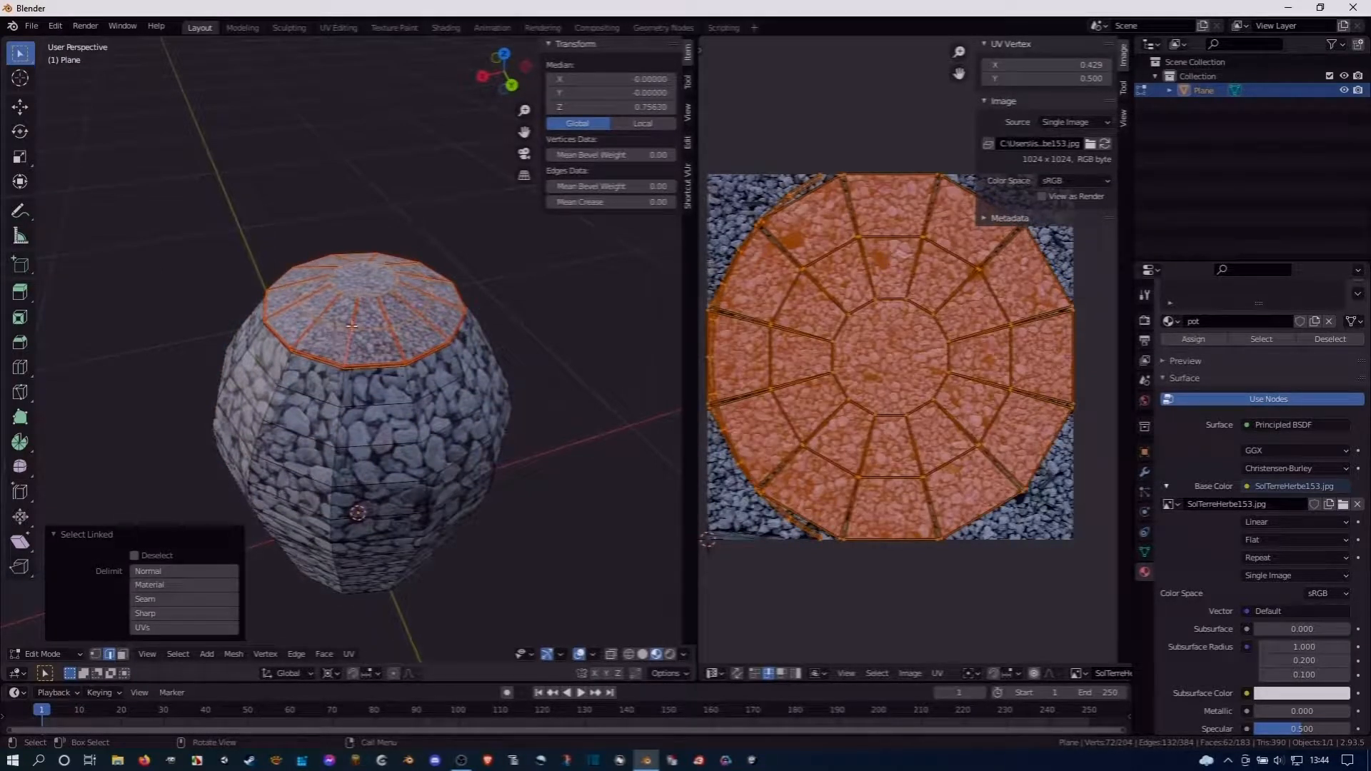
key("p")
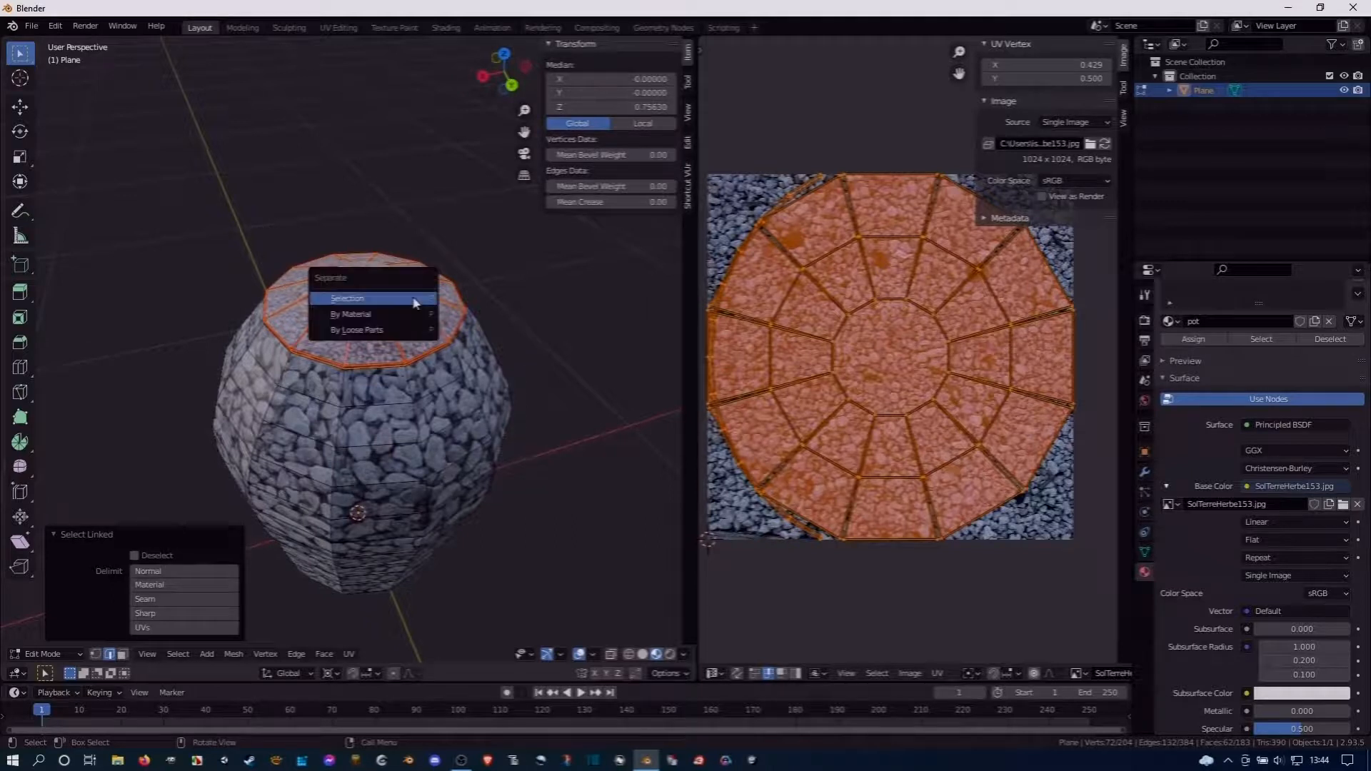
left_click(414, 303)
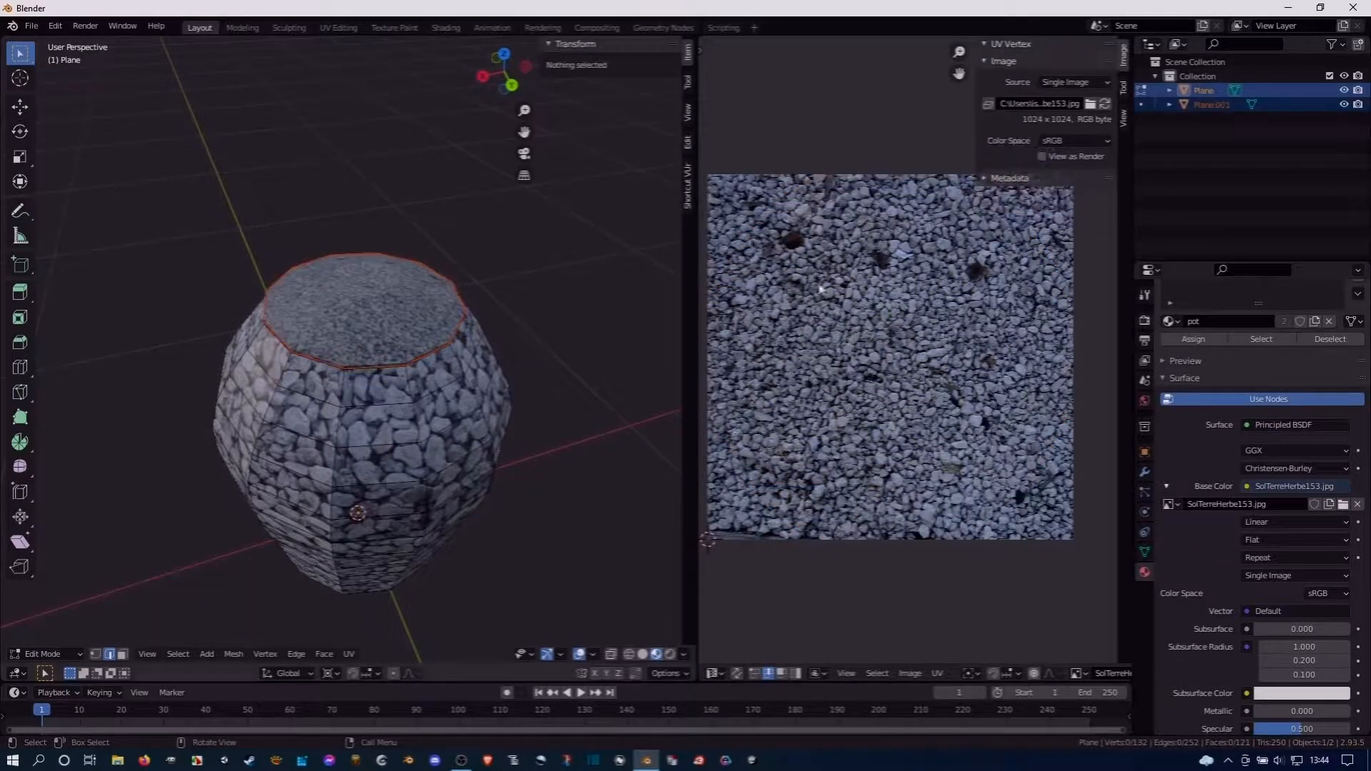
Rename the separated lid object as couvercle and the body object as pot
double_click(1223, 104)
type("couvercle")
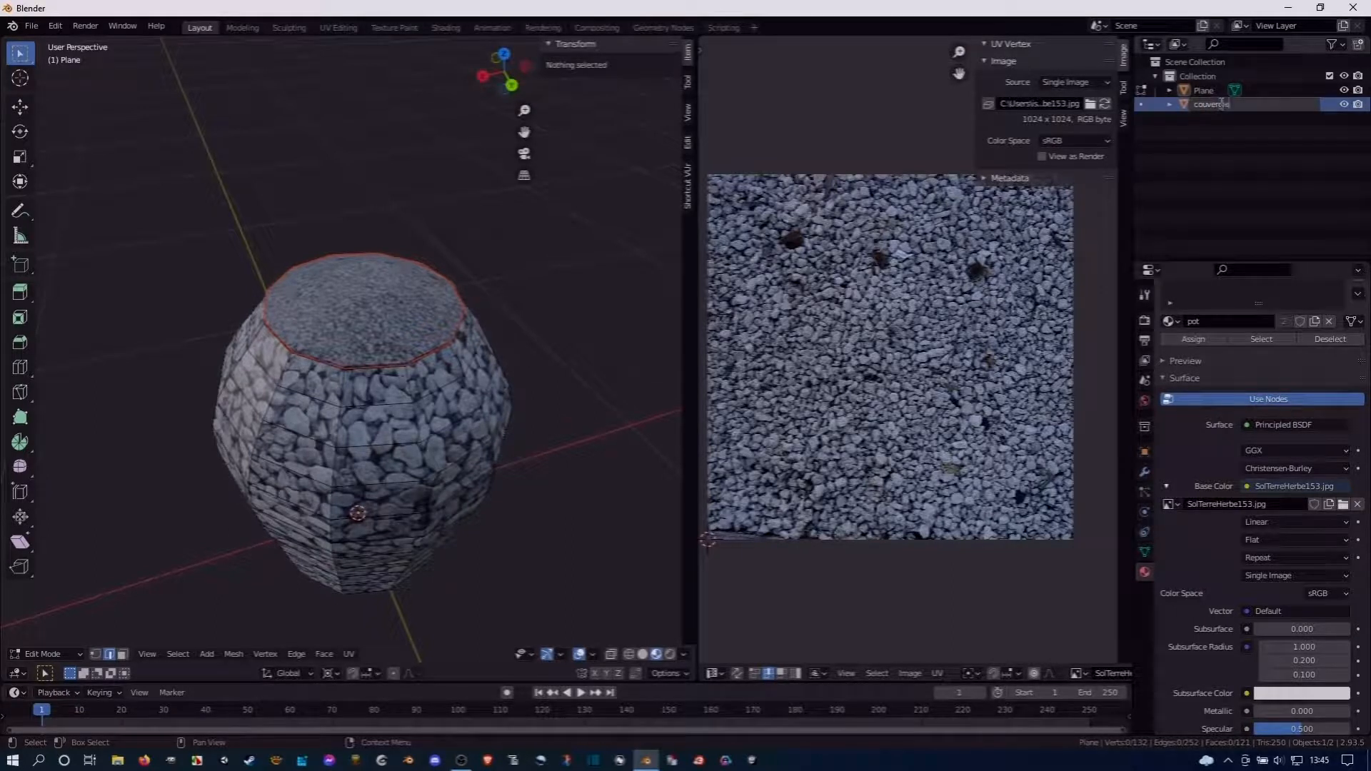
key("Return")
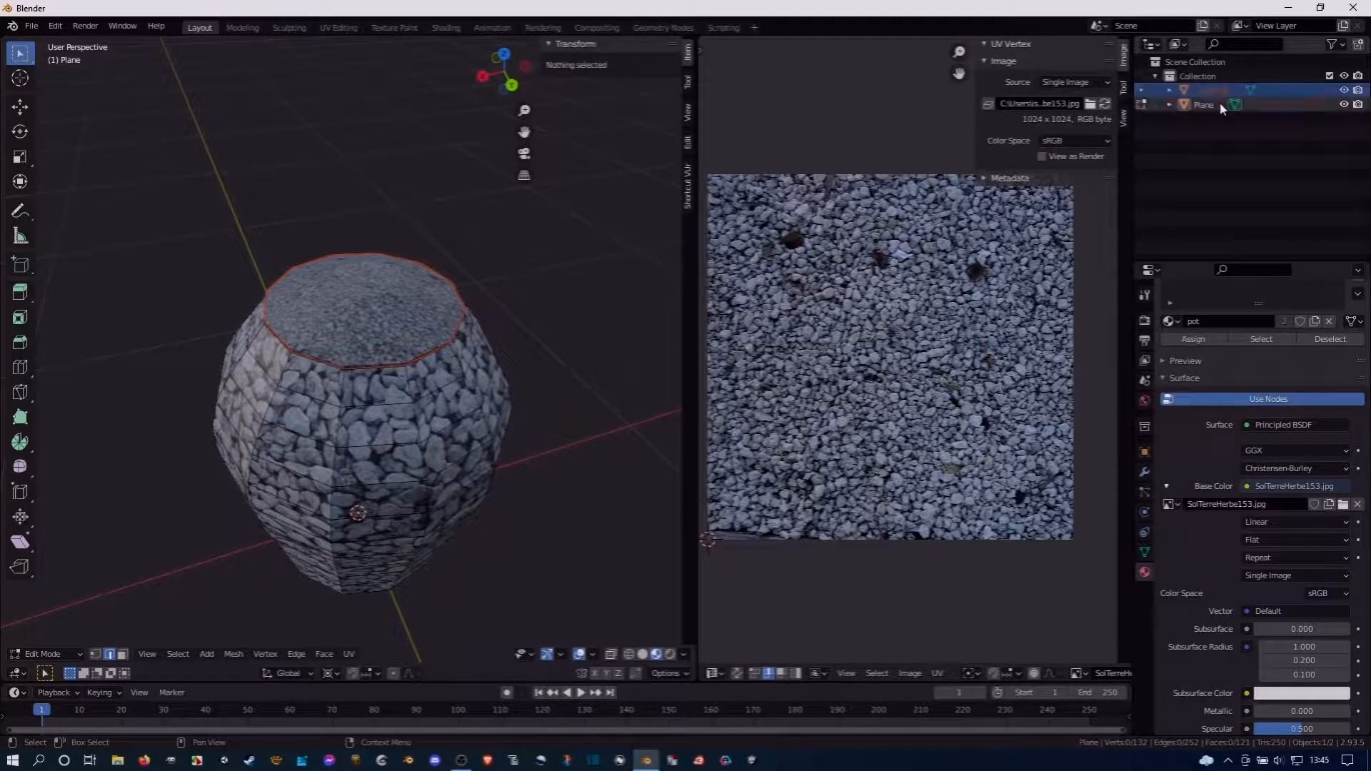
left_click(1214, 106)
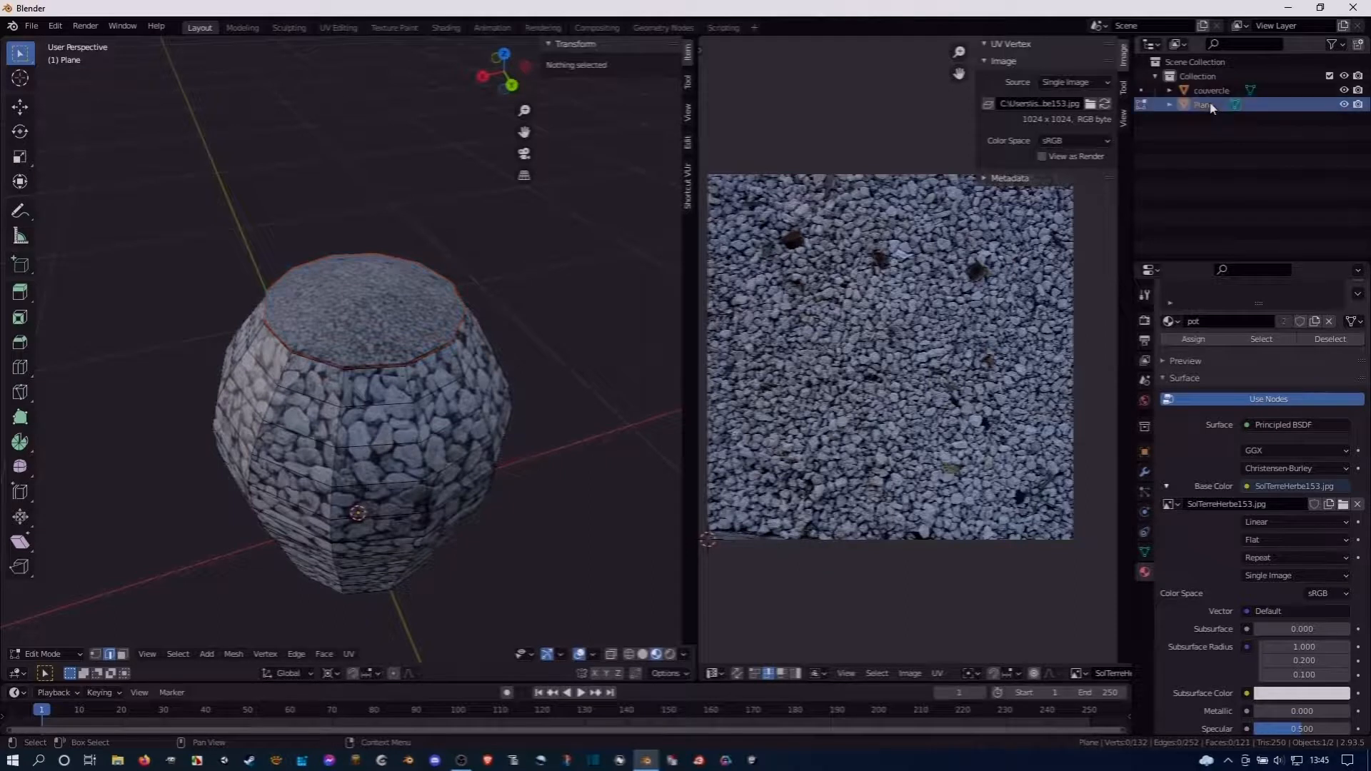
double_click(1207, 105)
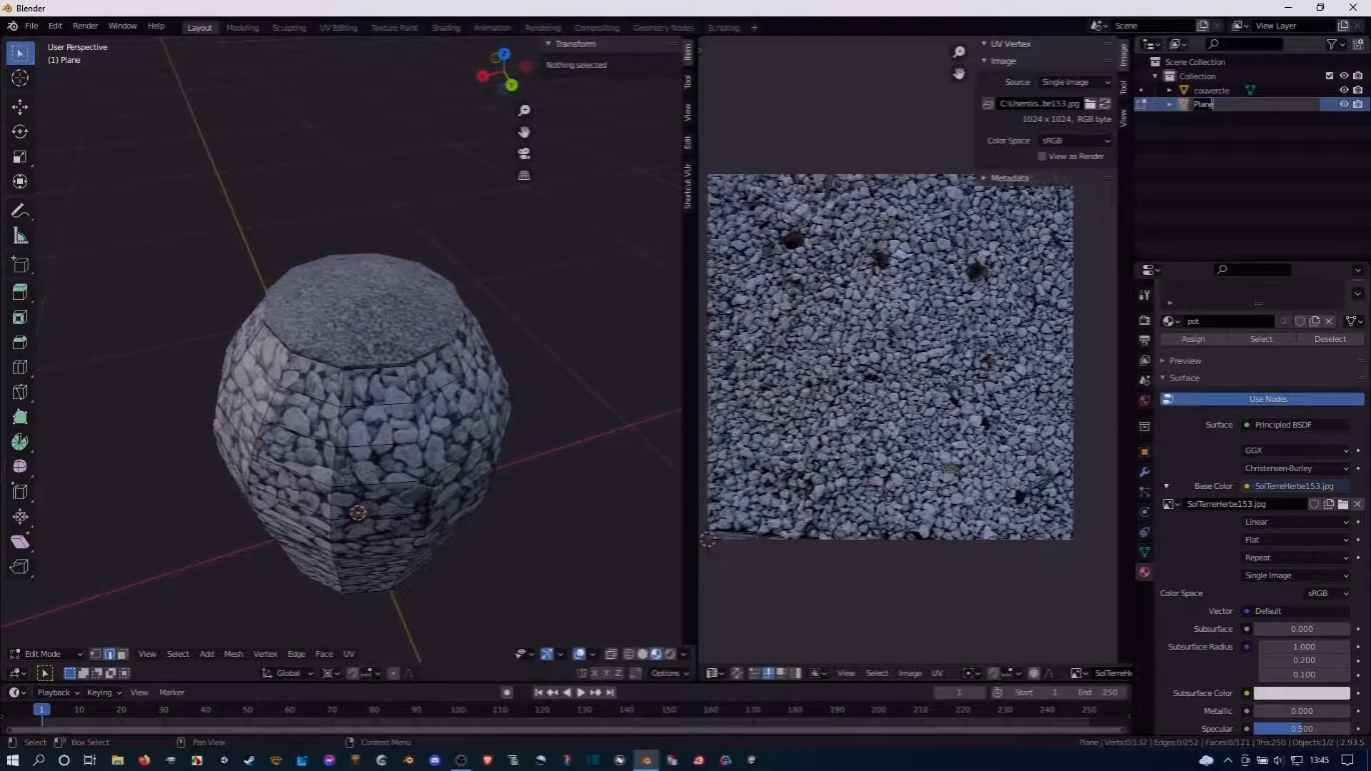
type("pot")
key("Return")
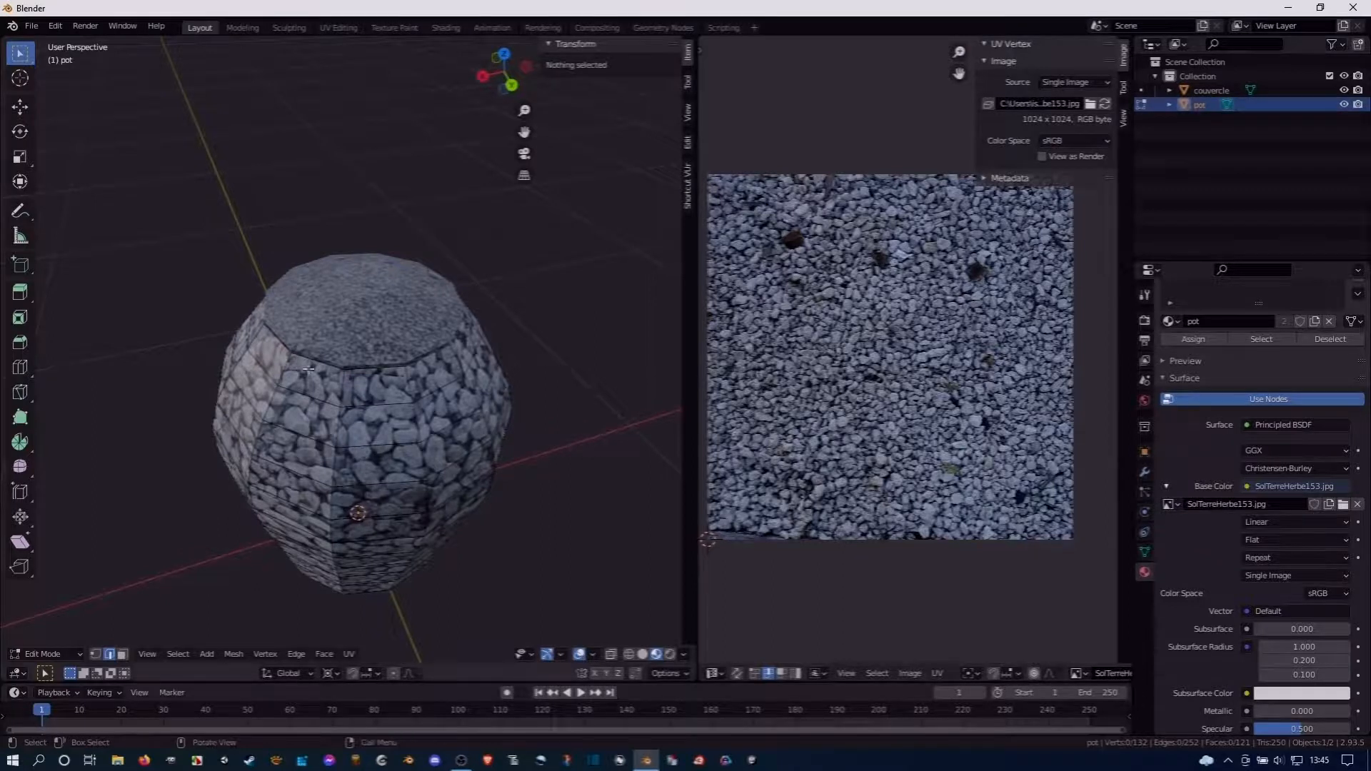
Return to Object Mode and select the couvercle object on top of the pot
left_click(320, 353)
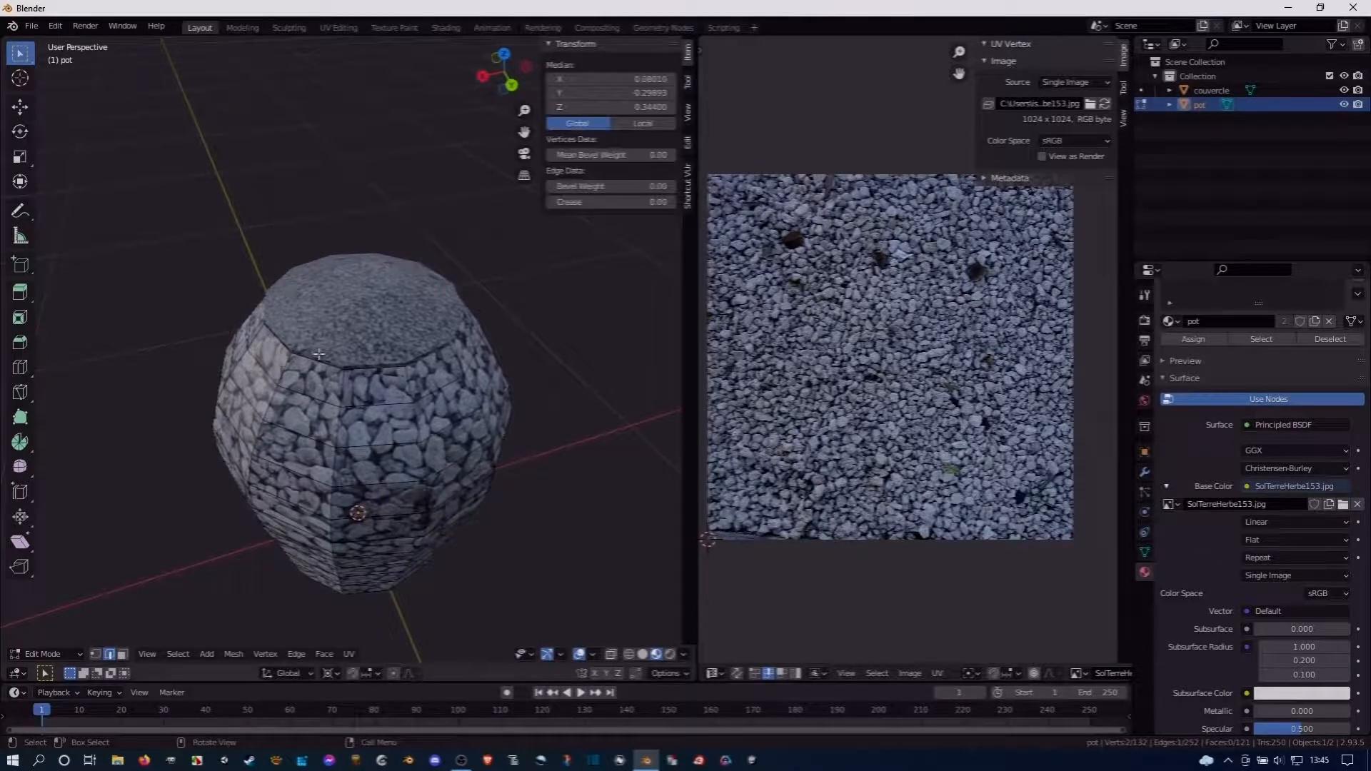
key("Tab")
left_click(338, 348)
middle_click_drag(368, 433, 242, 402)
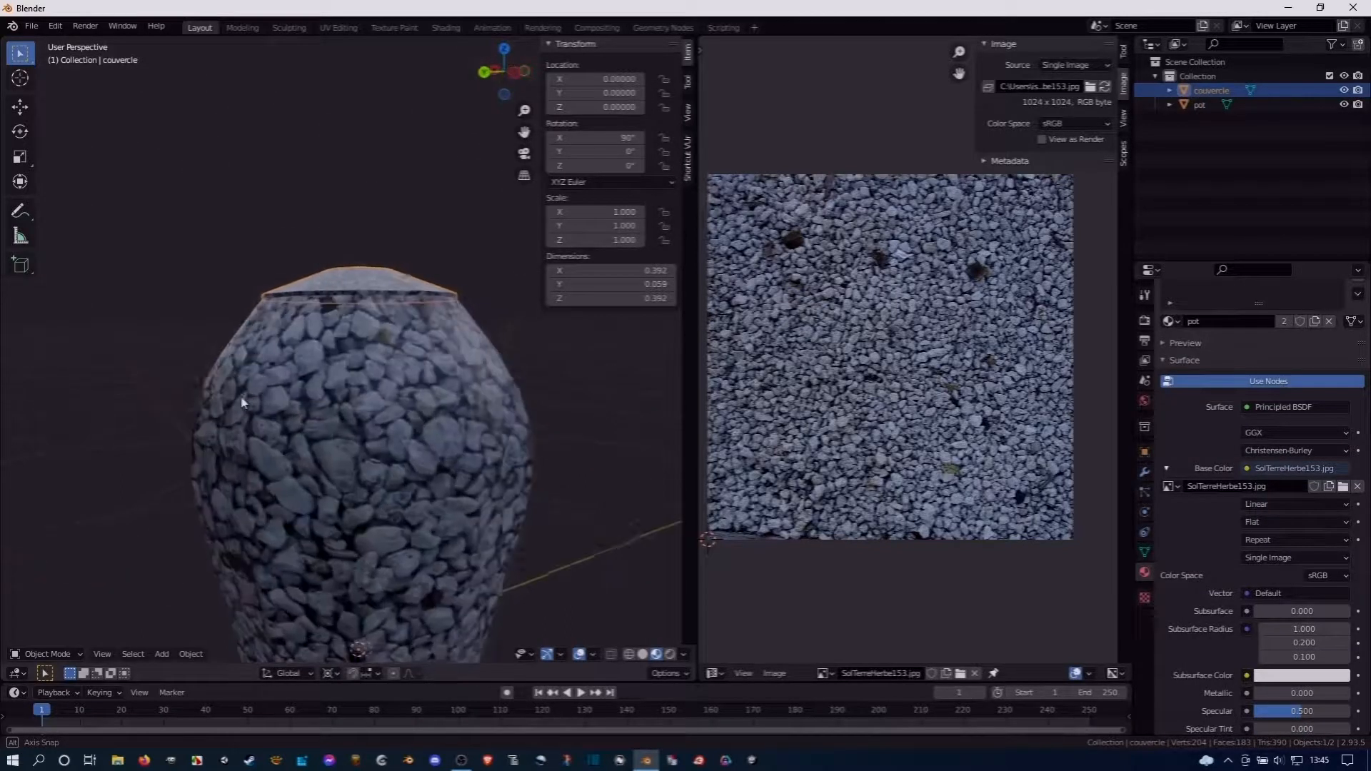
scroll(278, 345, "down", 3)
middle_click_drag(279, 345, 436, 413)
key("Tab")
right_click(390, 416)
key("Tab")
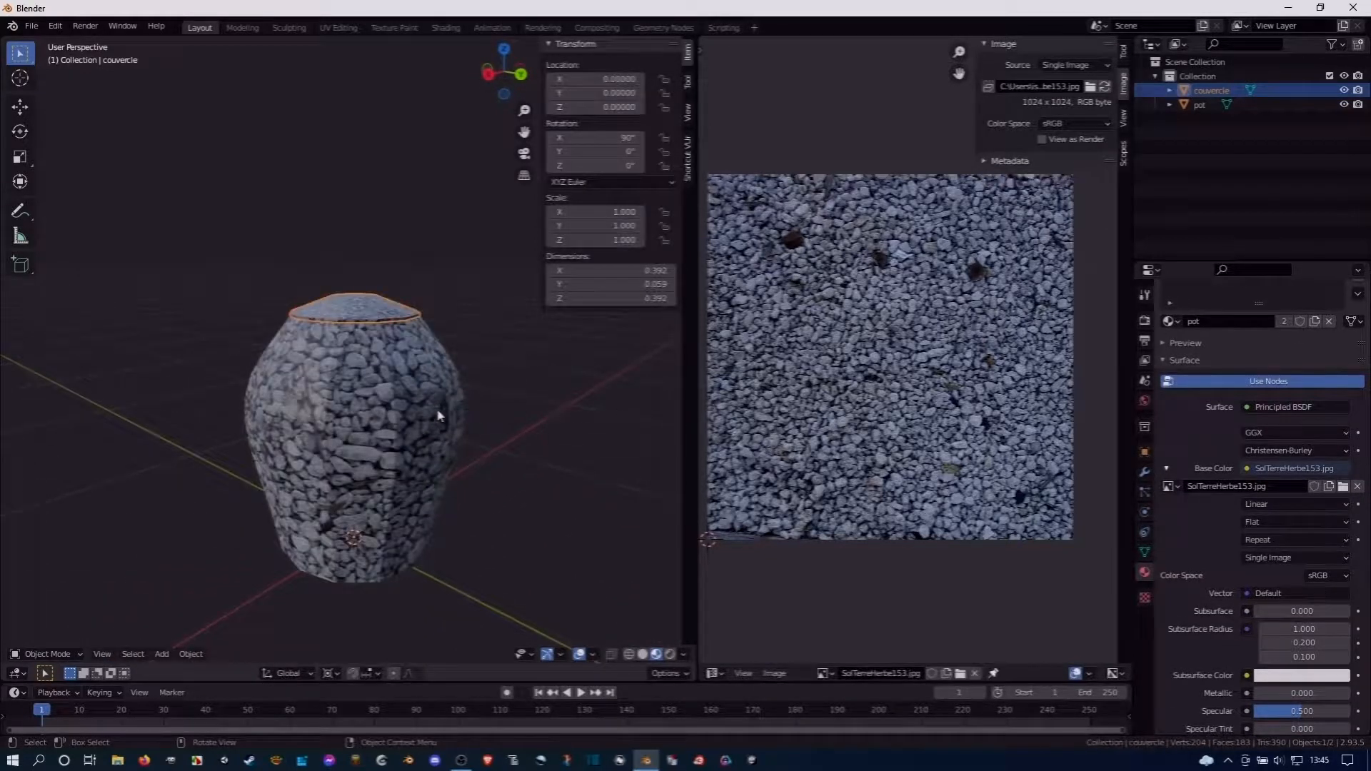
right_click(390, 416)
key("Escape")
Change the surface shading of the pot object and of the couvercle object
left_click(353, 410)
right_click(353, 411)
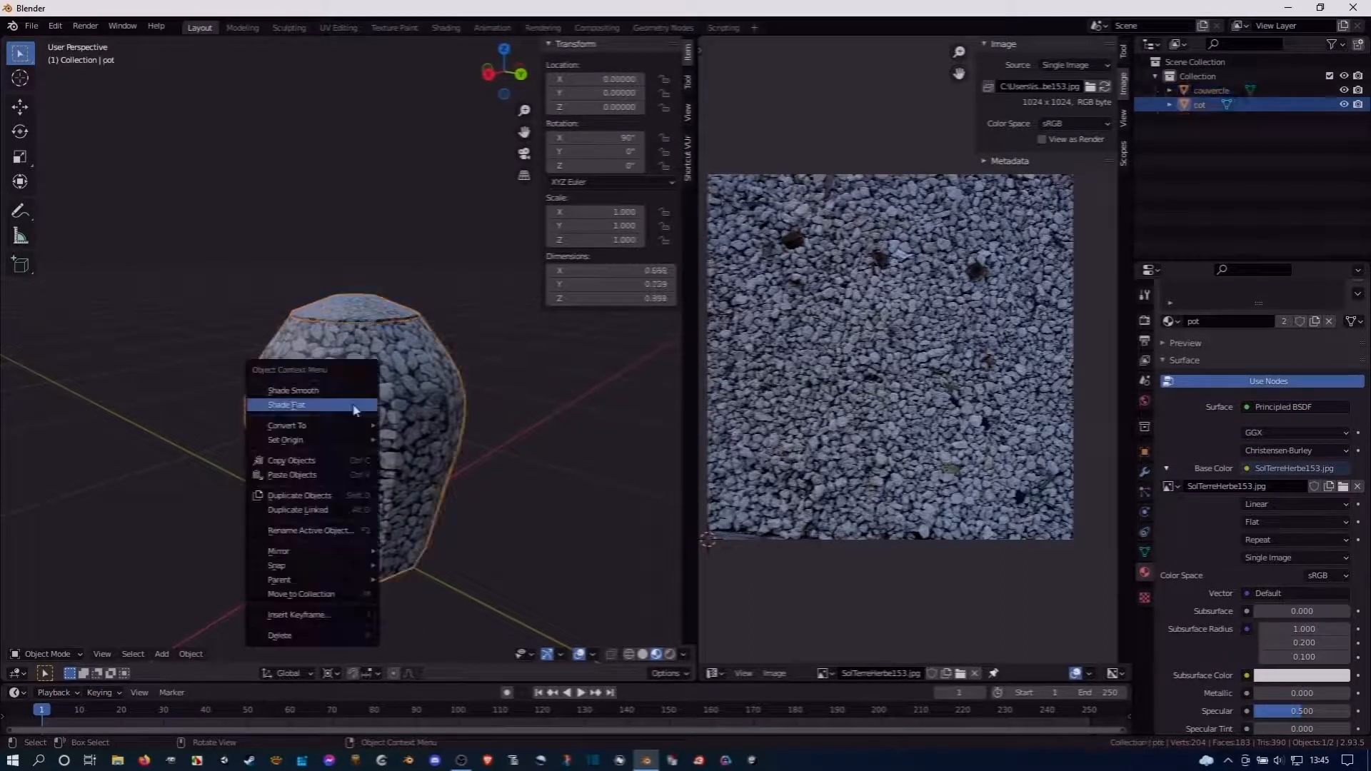
left_click(353, 410)
middle_click_drag(354, 411, 284, 398)
left_click(362, 357)
right_click(339, 348)
left_click(339, 348)
key("Tab")
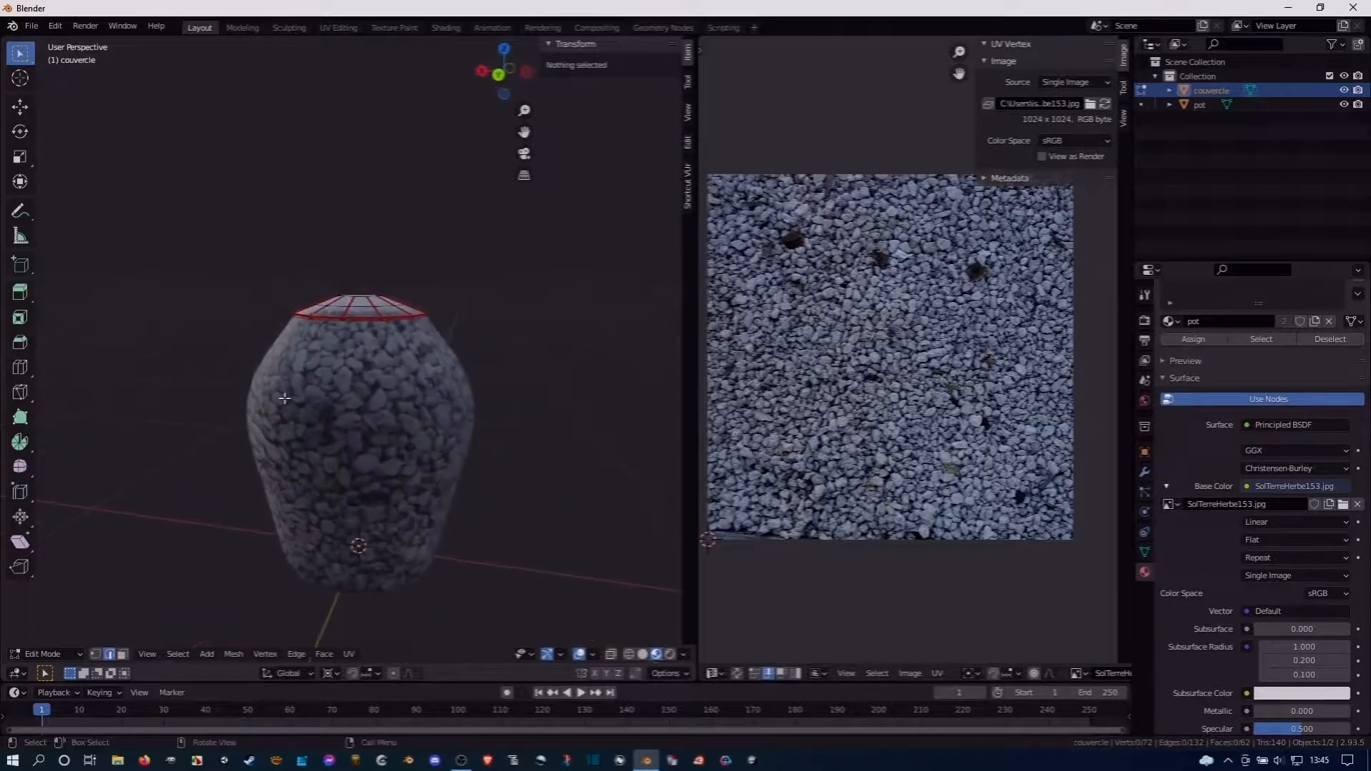
key("Tab")
scroll(300, 414, "down", 3)
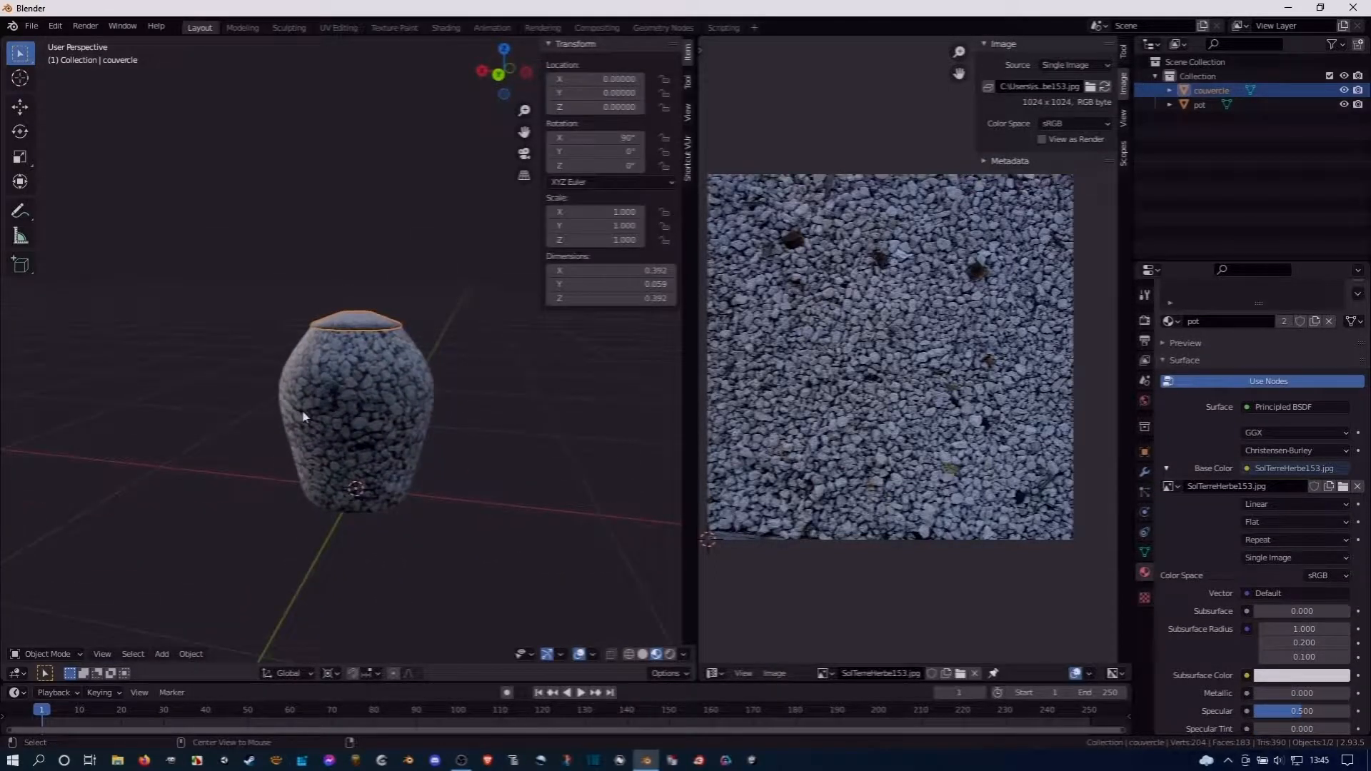
Deselect everything and save the pot model as urne.blend in the project's Assets\blender\objets folder
key("alt+a")
middle_click_drag(480, 443, 279, 388)
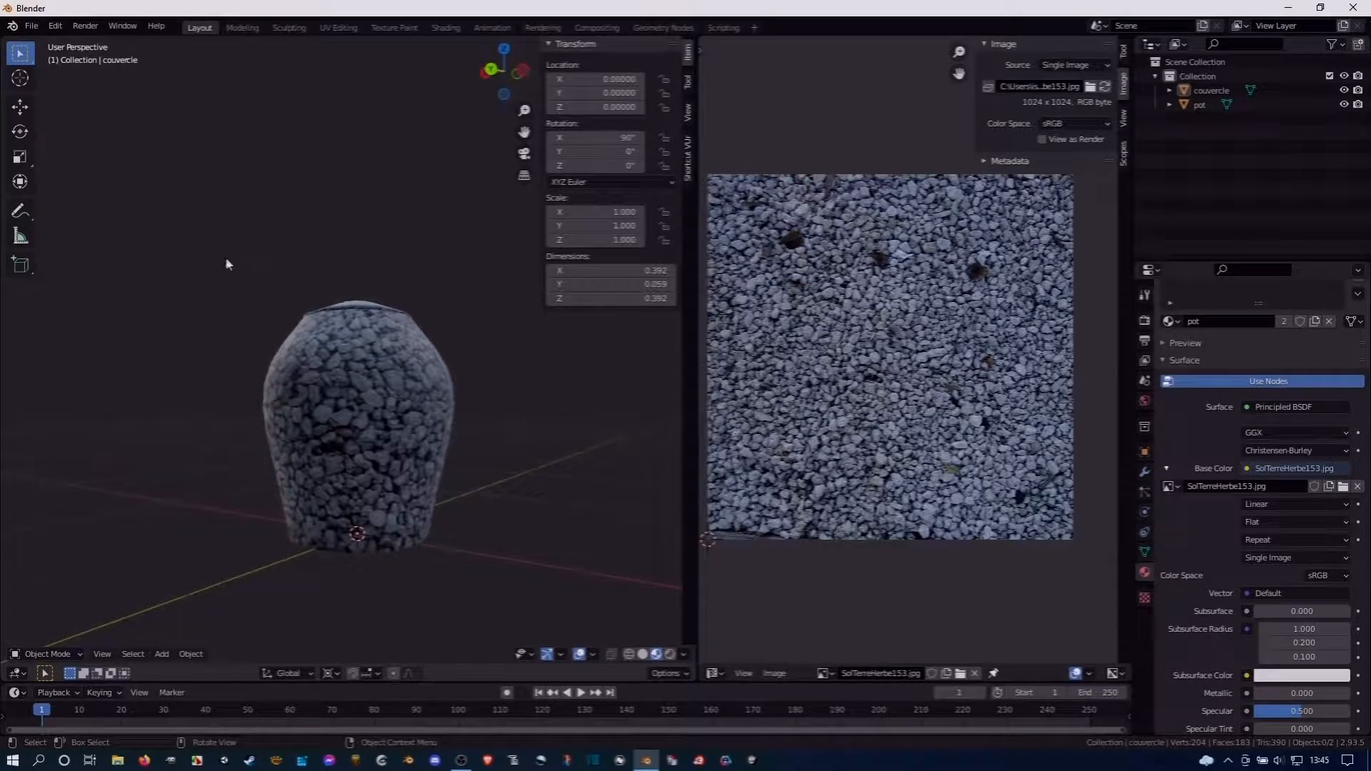
left_click(32, 26)
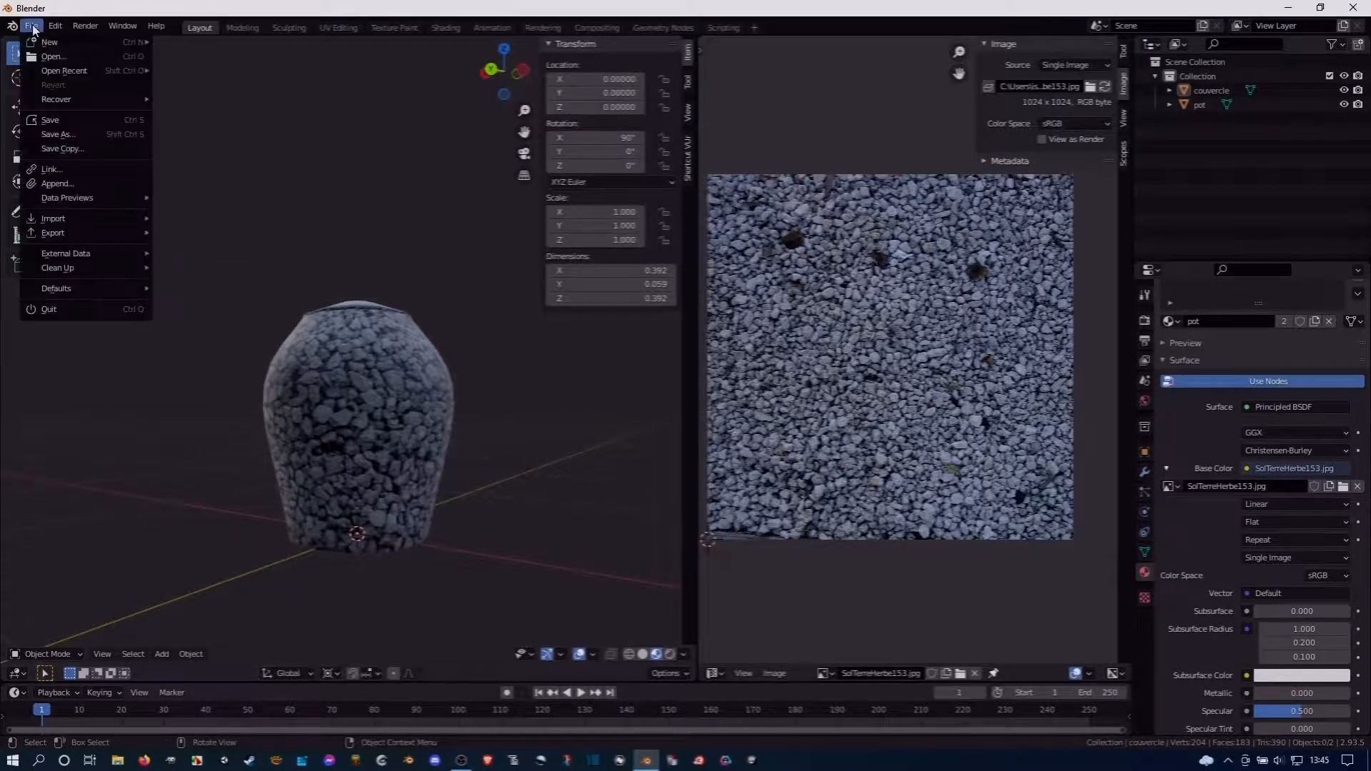
left_click(81, 135)
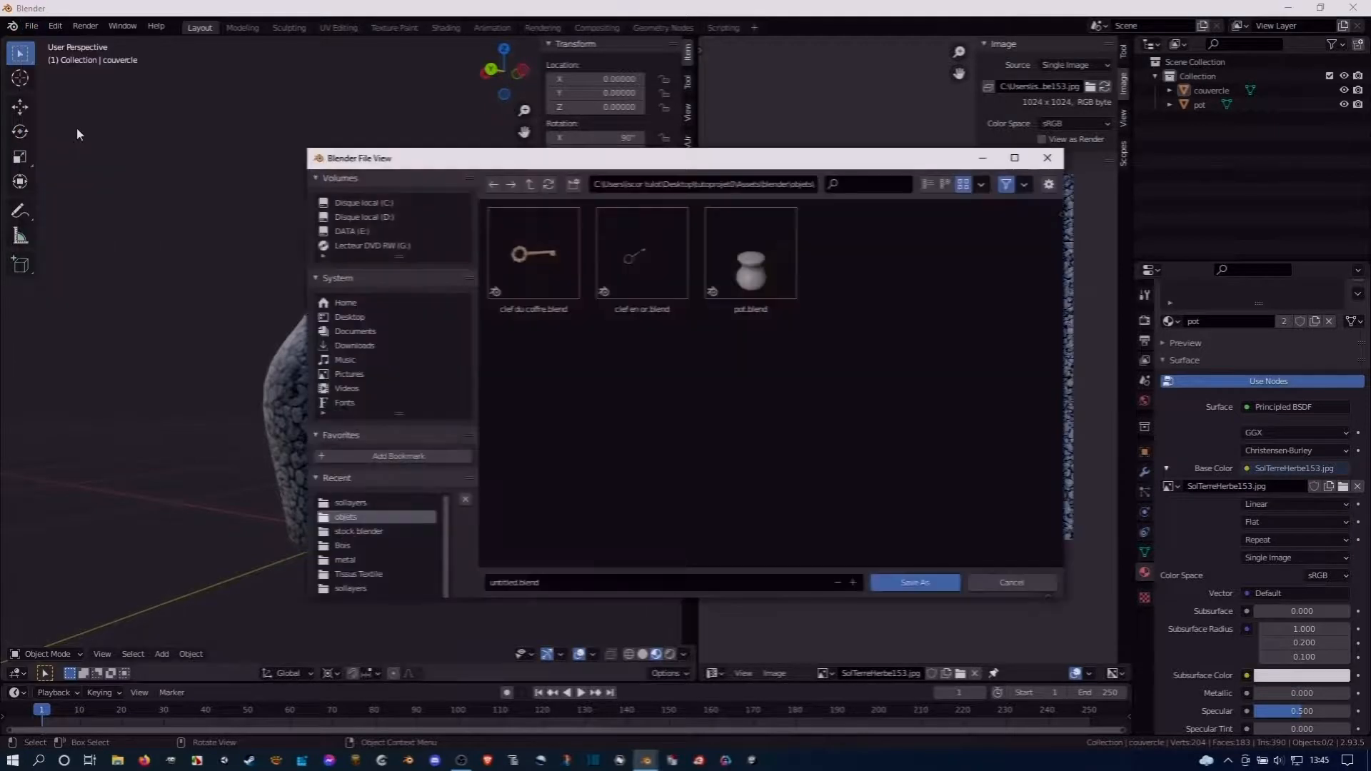
left_click(554, 583)
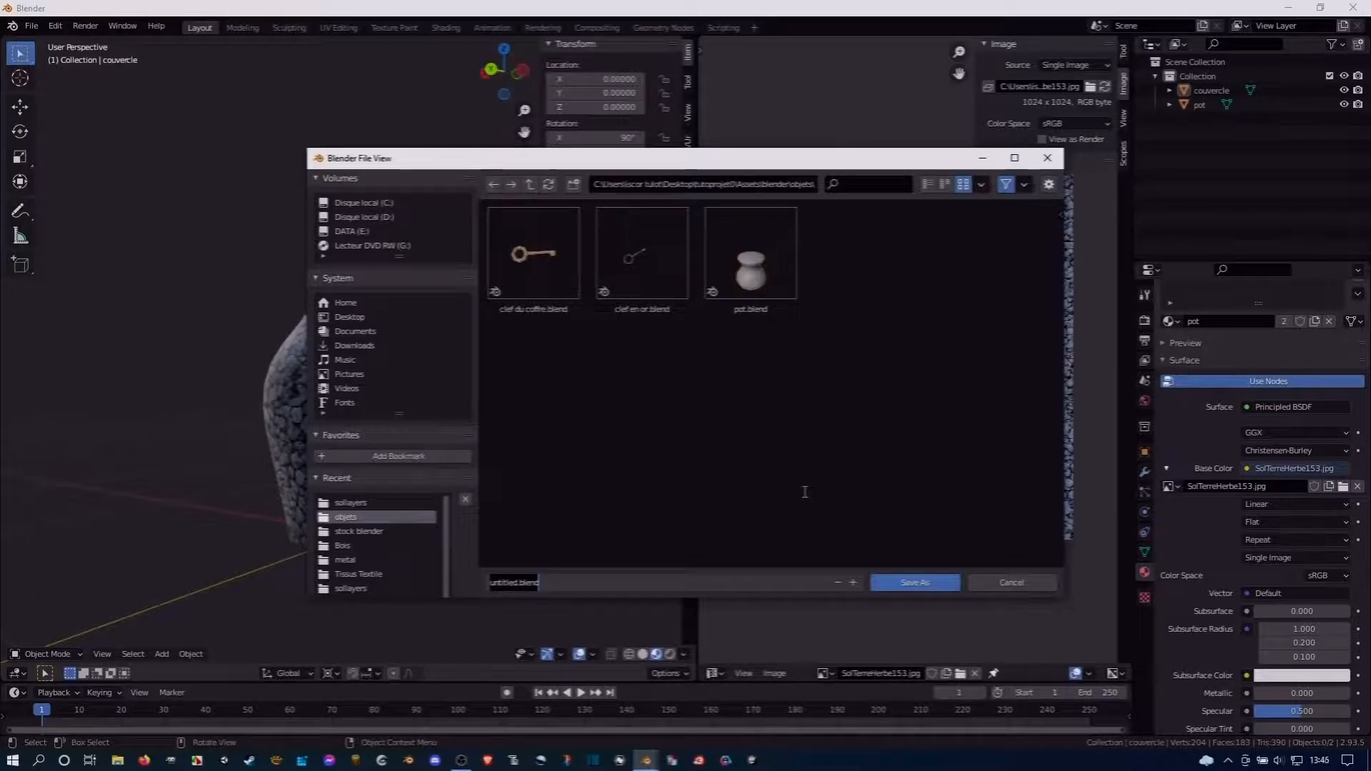
type("c")
left_click(805, 495)
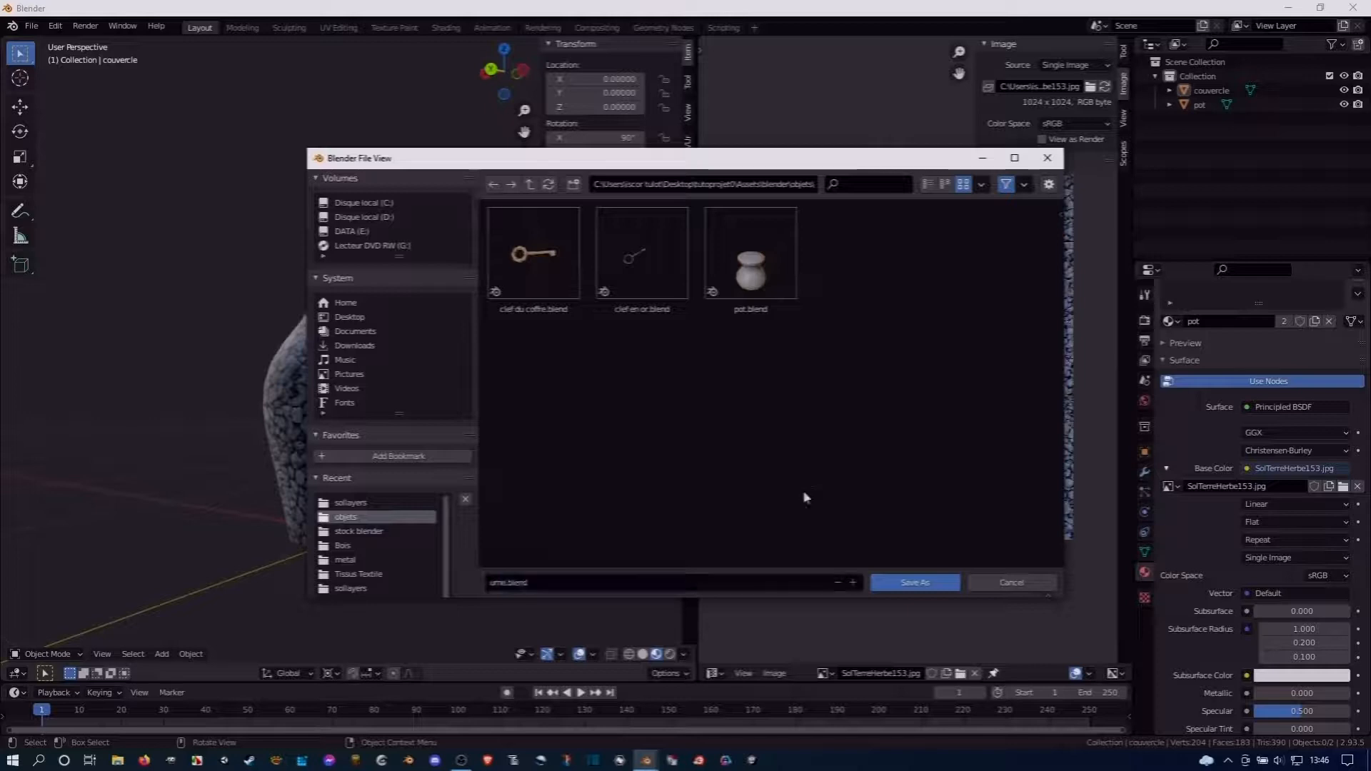
left_click(929, 582)
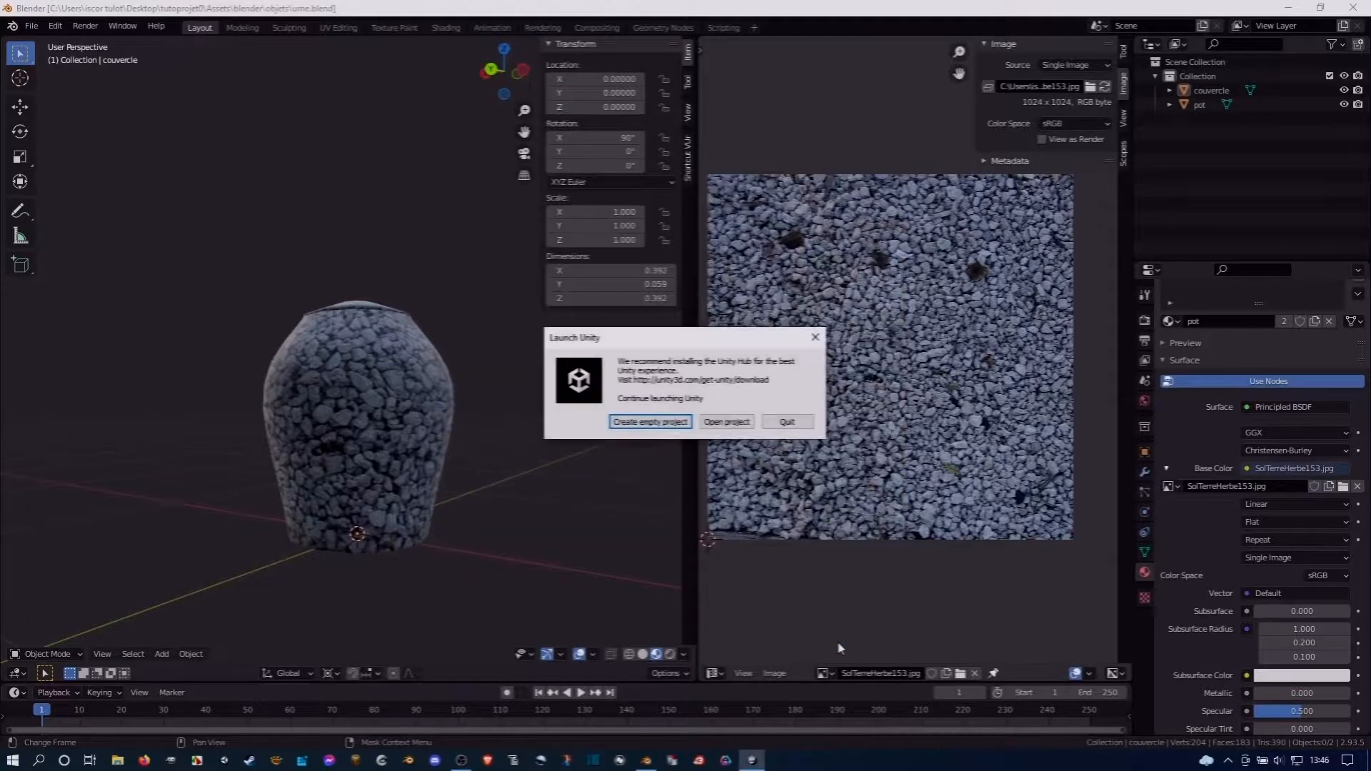
Open the tutoprojet0 project folder in Unity and minimize the Blender window
left_click(727, 423)
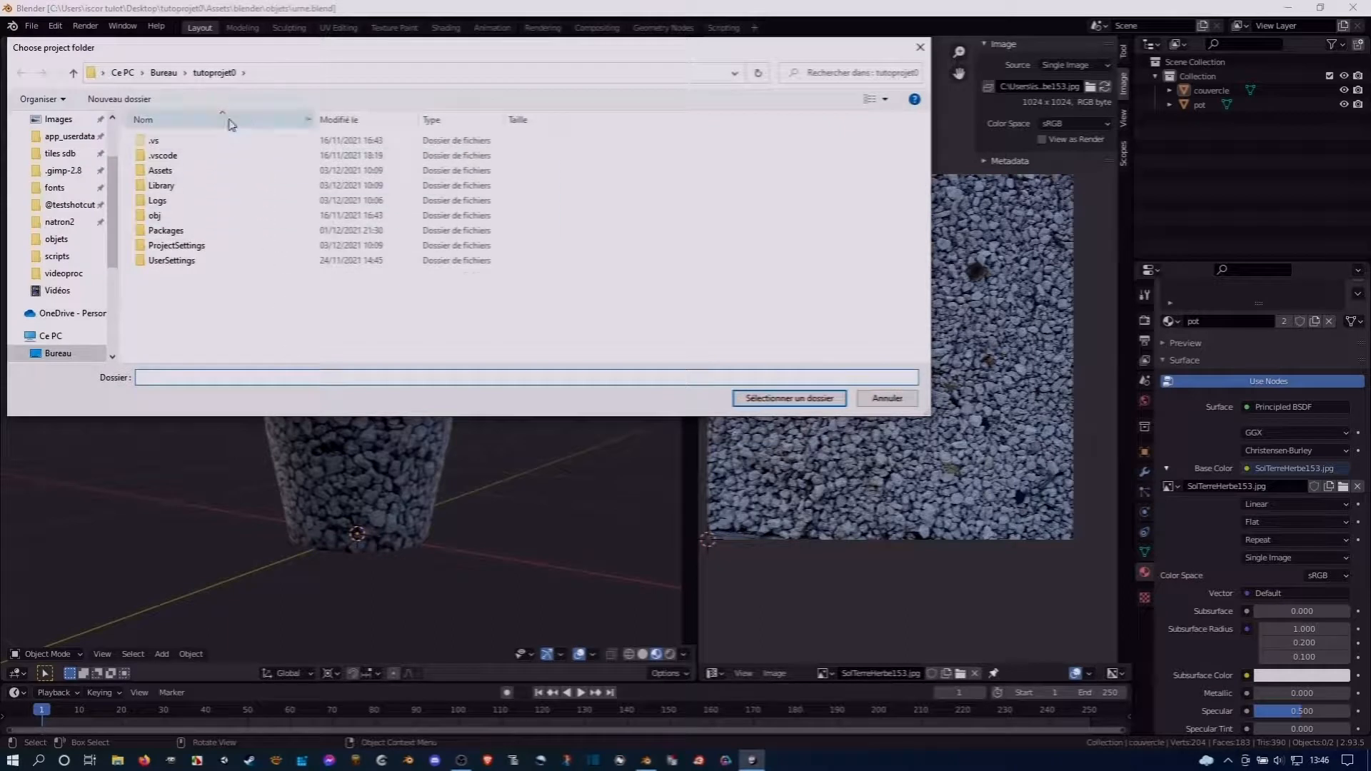
left_click(199, 74)
left_click(788, 399)
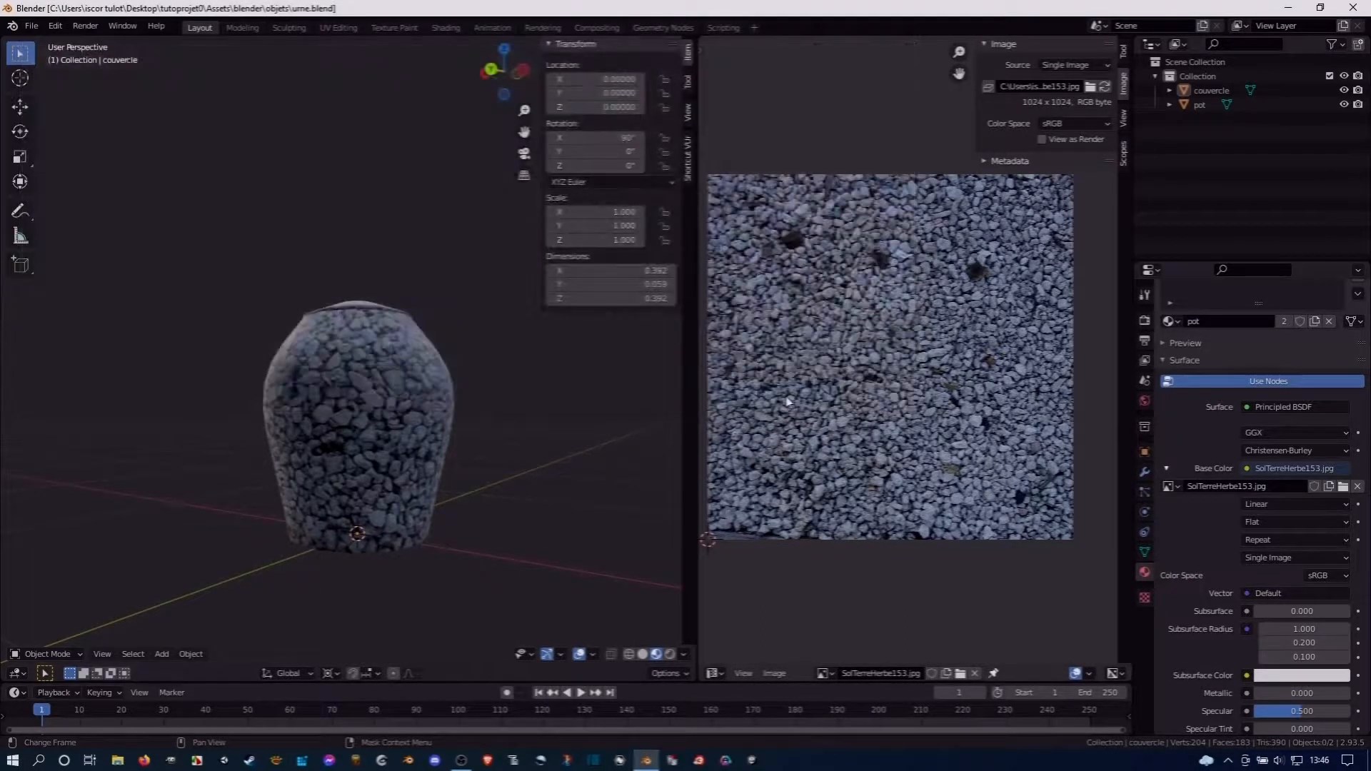
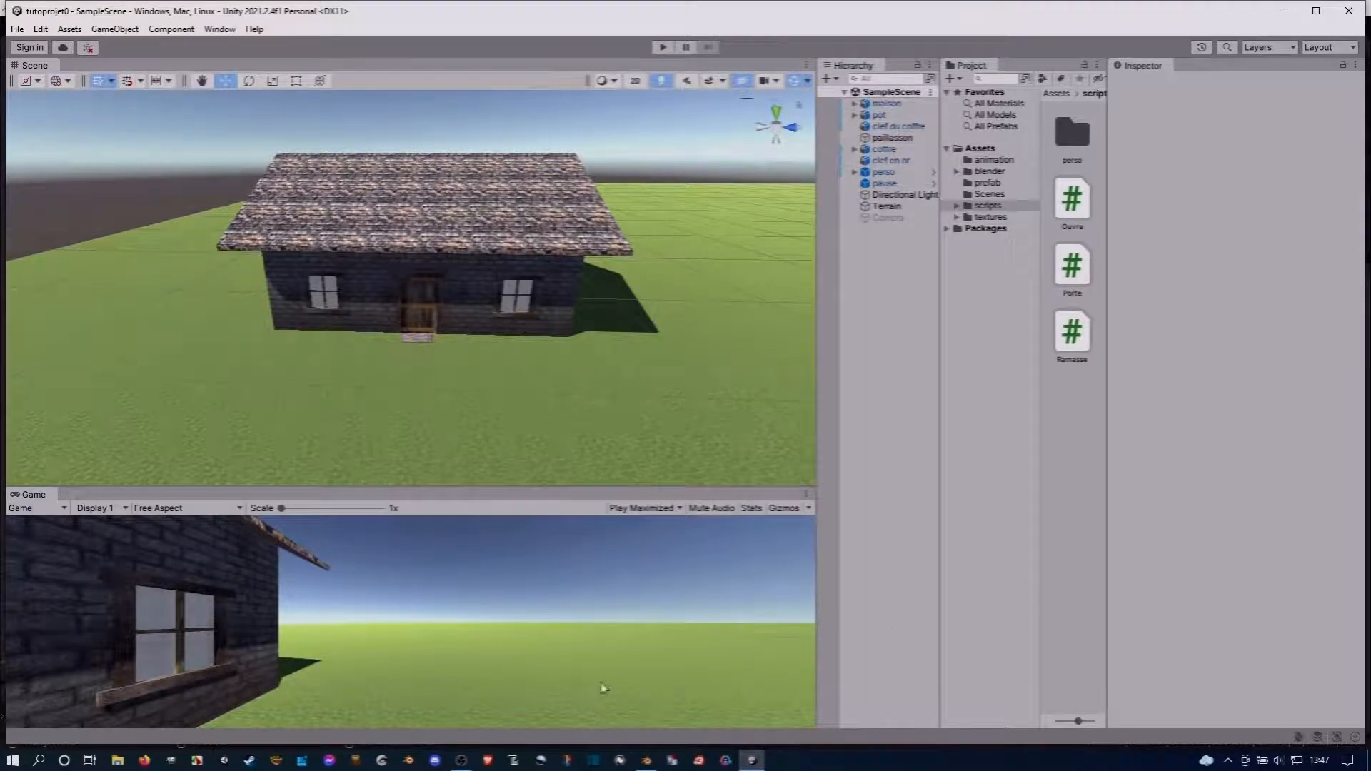
left_click(646, 761)
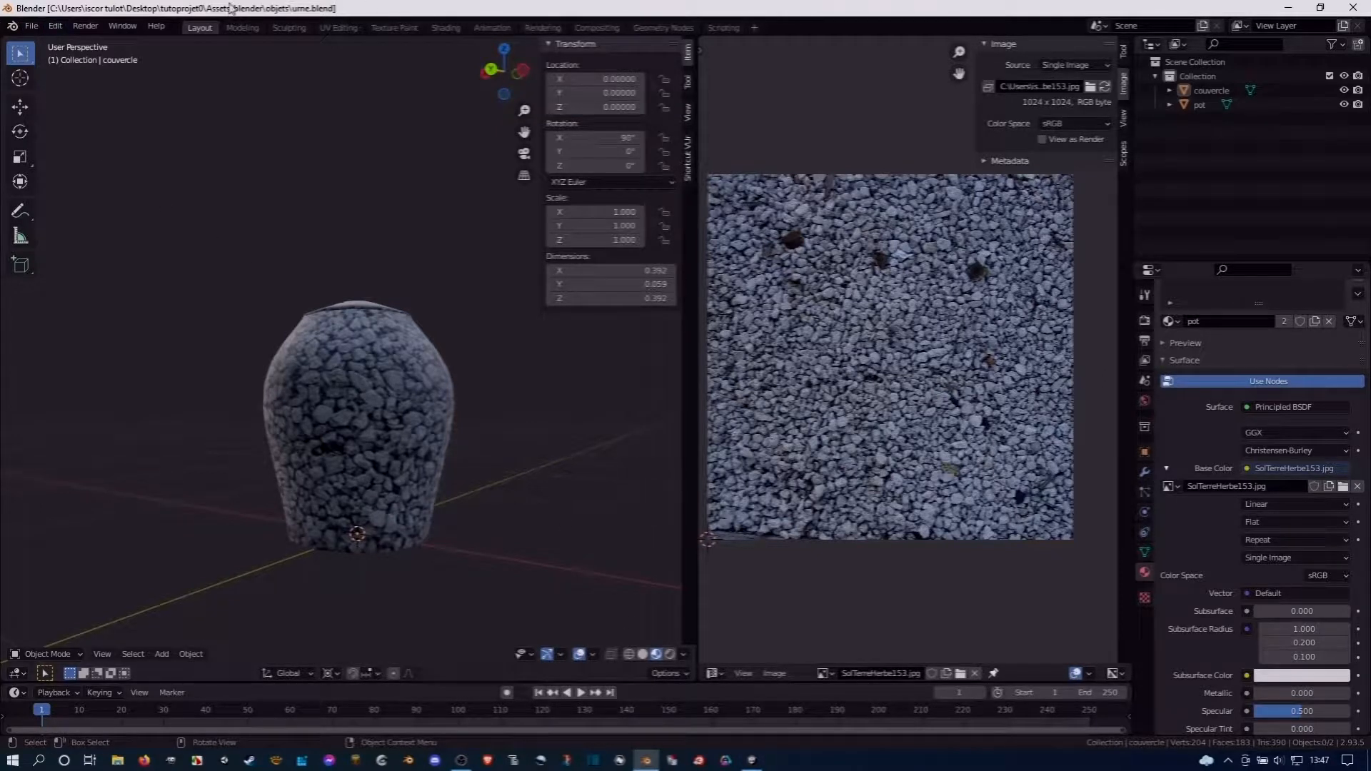
left_click(1288, 10)
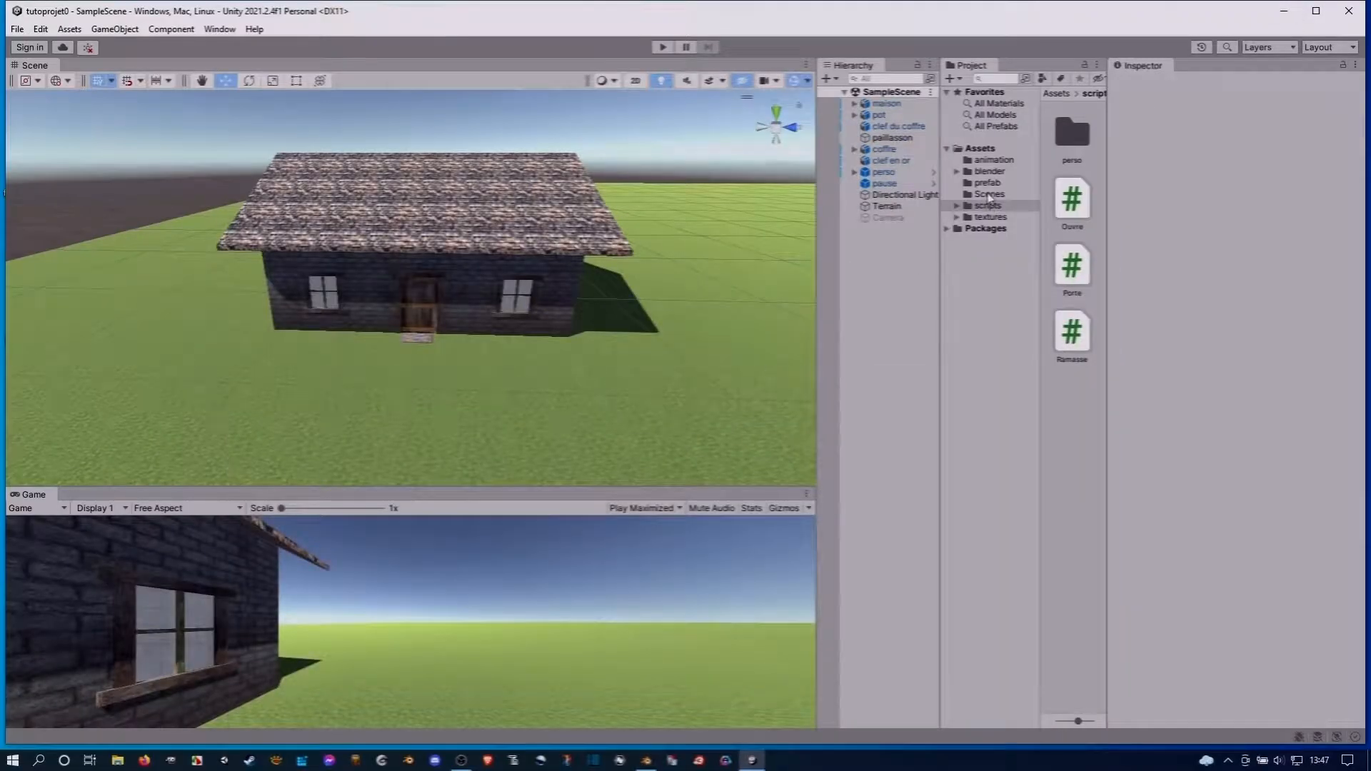
Set the material location of the urne model in blender/objets to Use External Materials (Legacy) and apply it
left_click(992, 161)
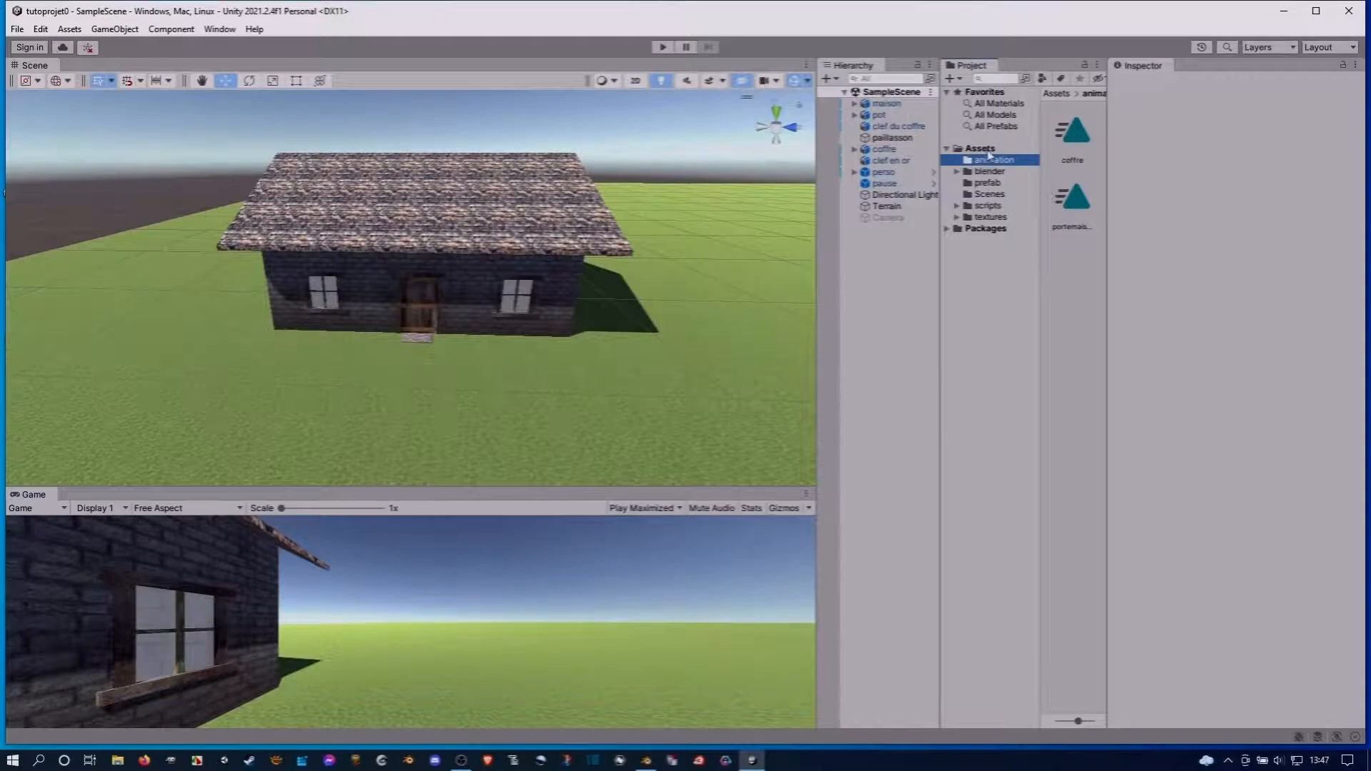
left_click(988, 150)
left_click(990, 171)
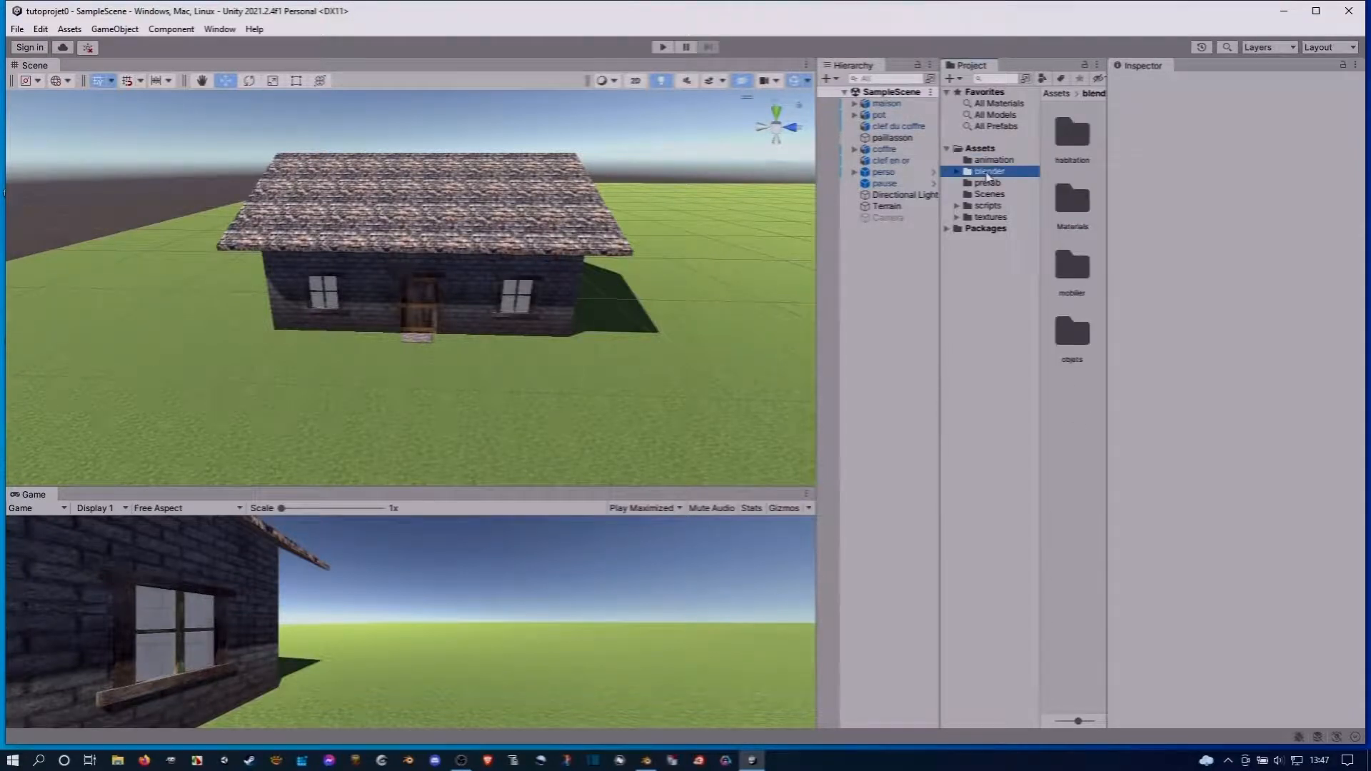
double_click(1073, 330)
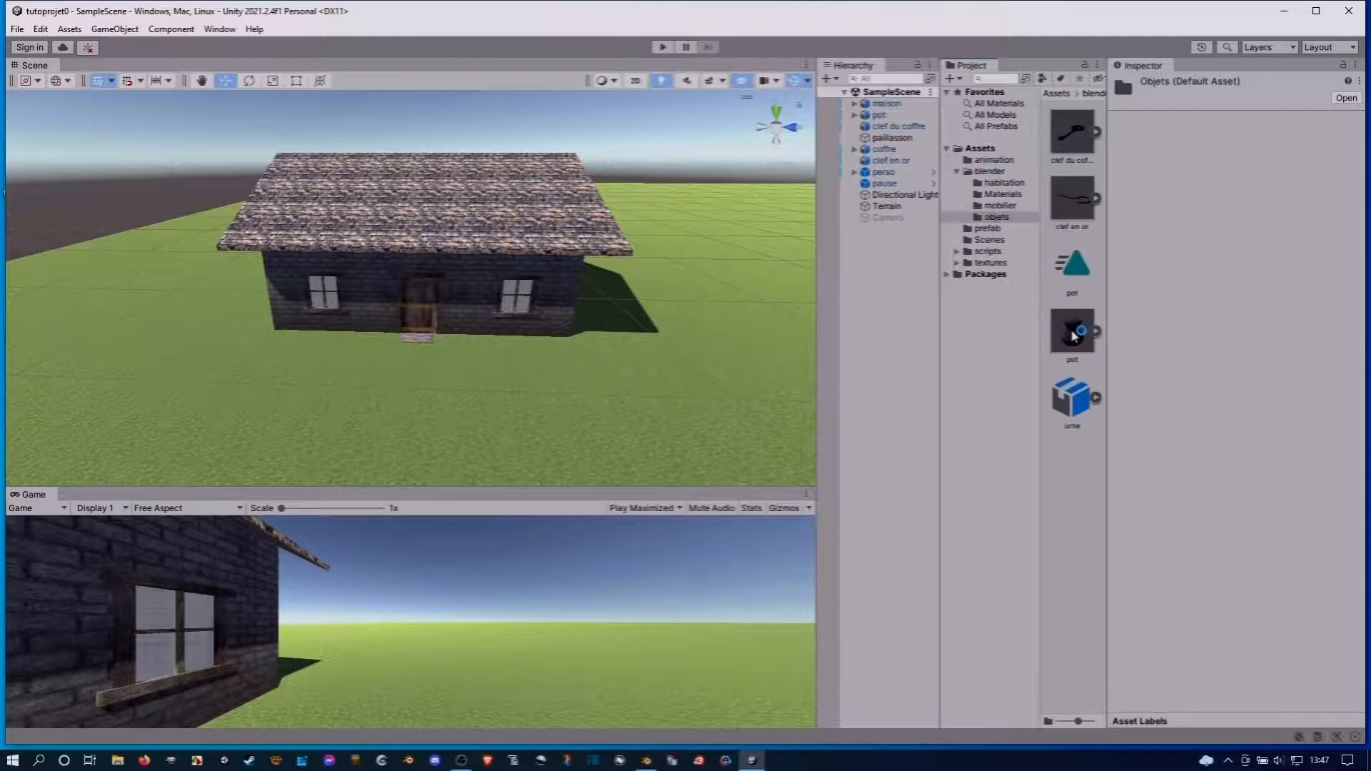
left_click(1071, 406)
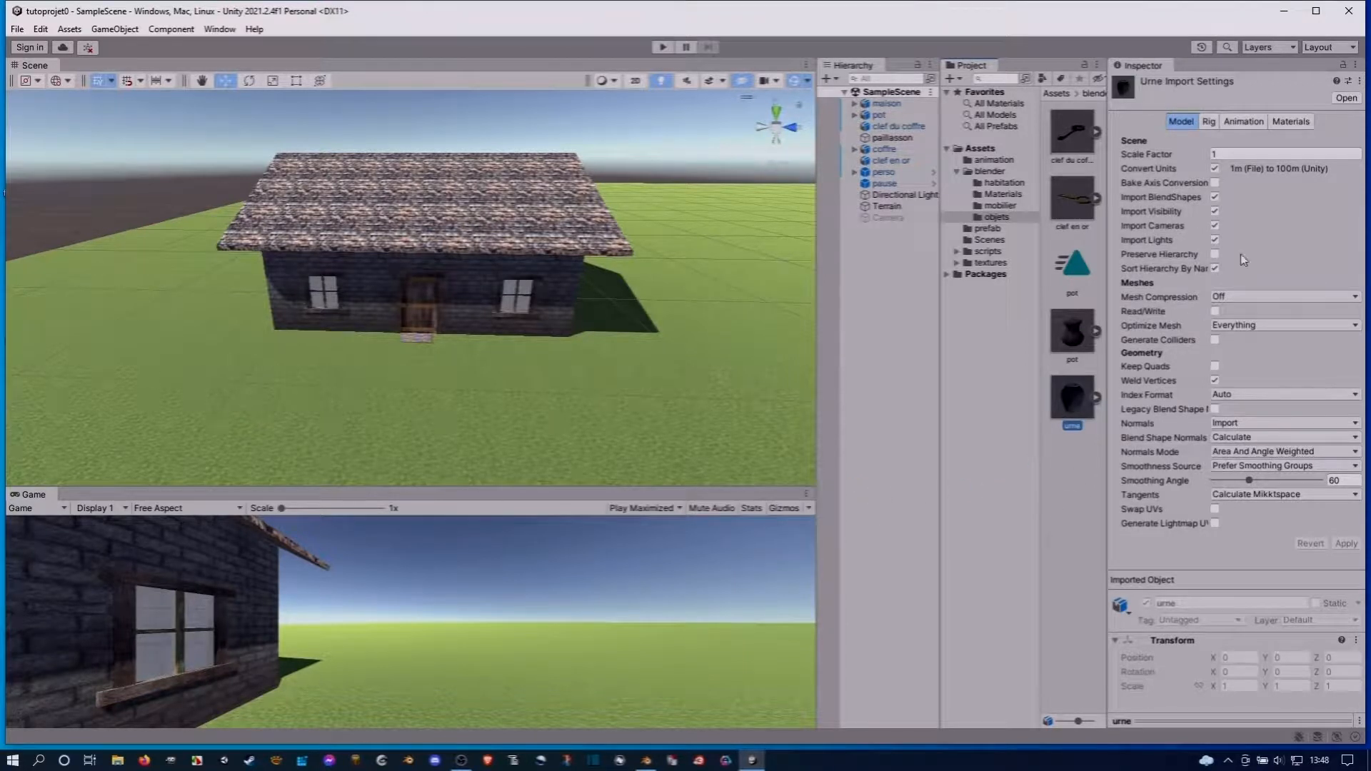
left_click(1289, 121)
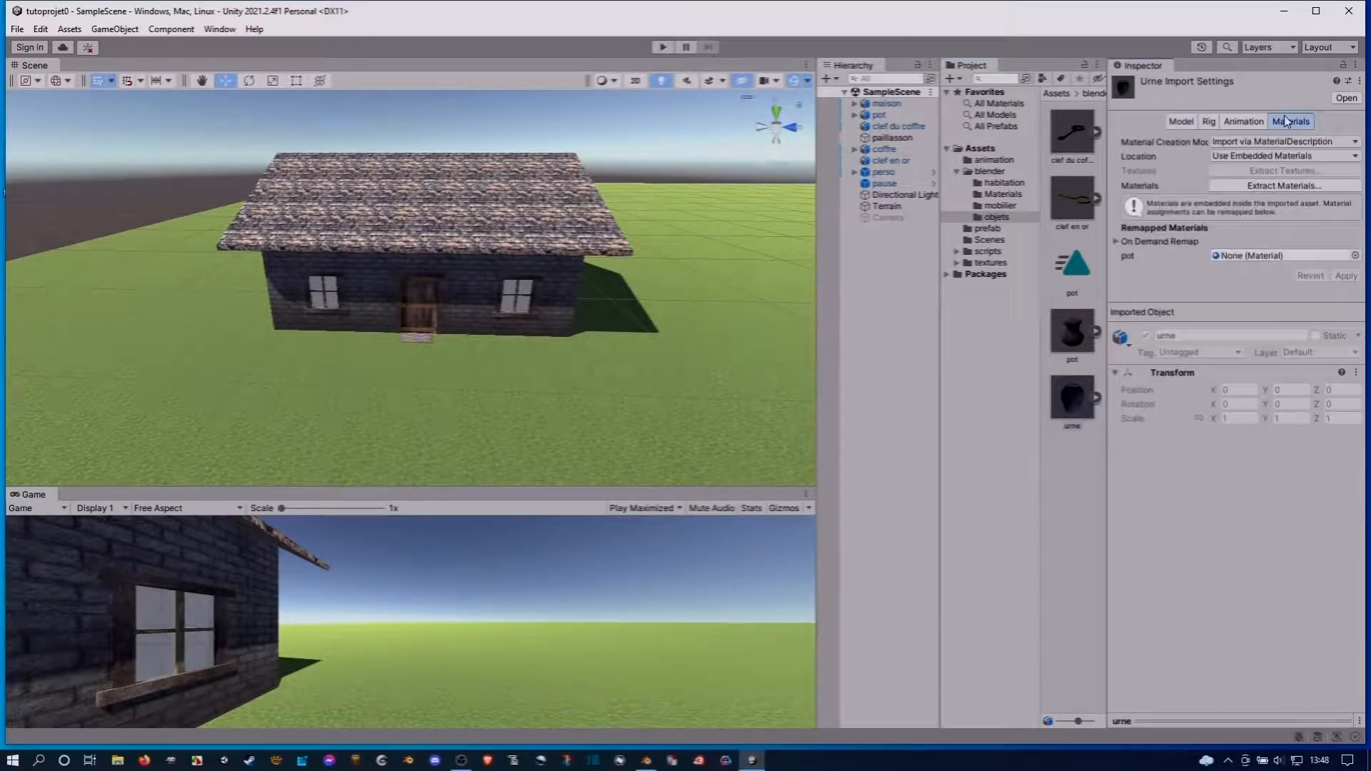
left_click(1279, 156)
left_click(1268, 174)
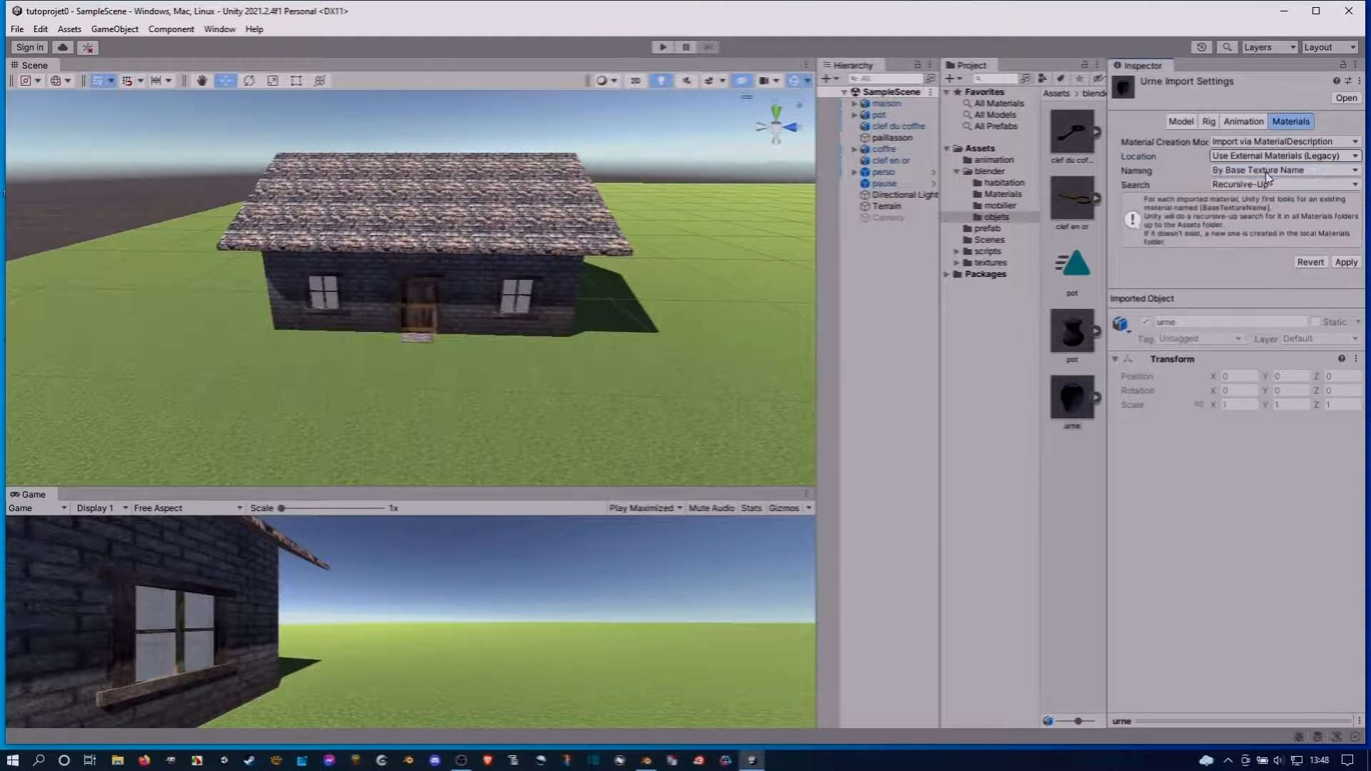
left_click(1346, 264)
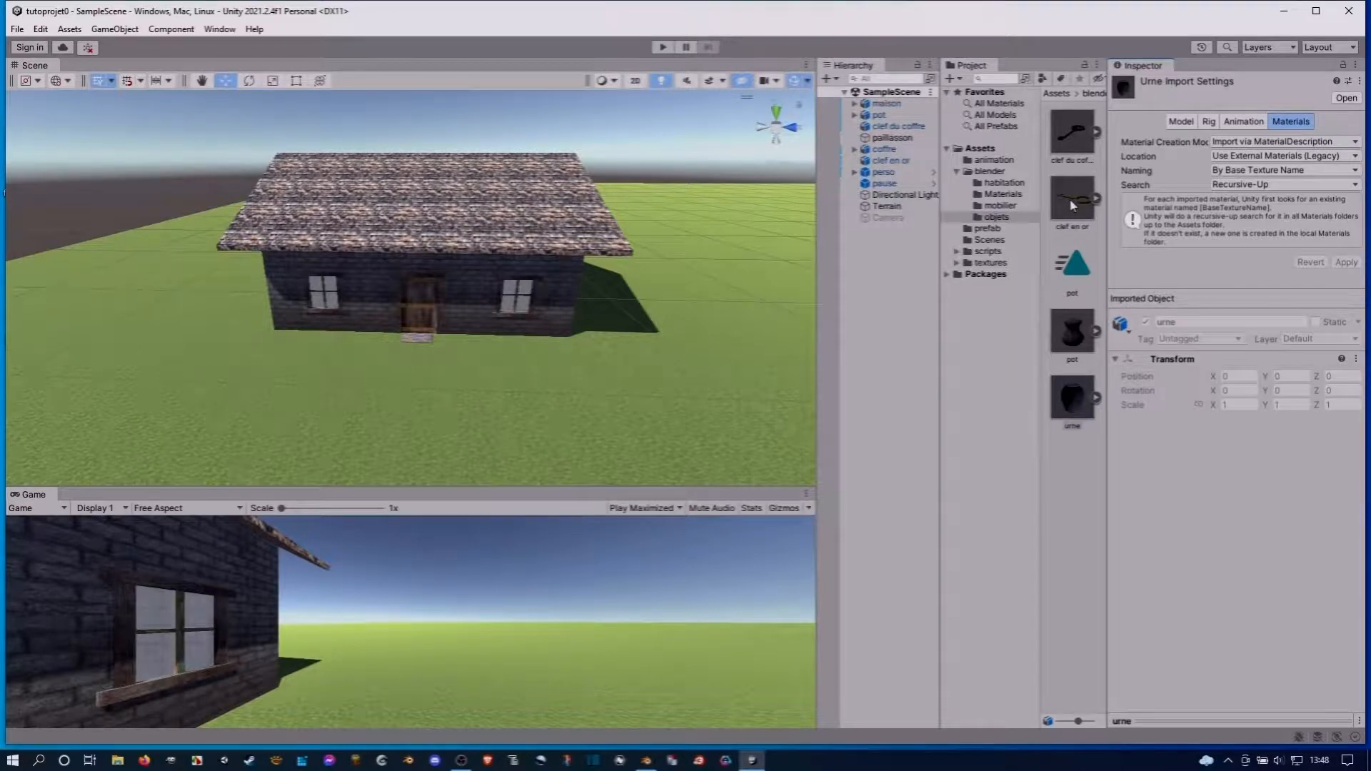
Look through the blender Materials folder for the urn's material and widen the asset listing
left_click(998, 217)
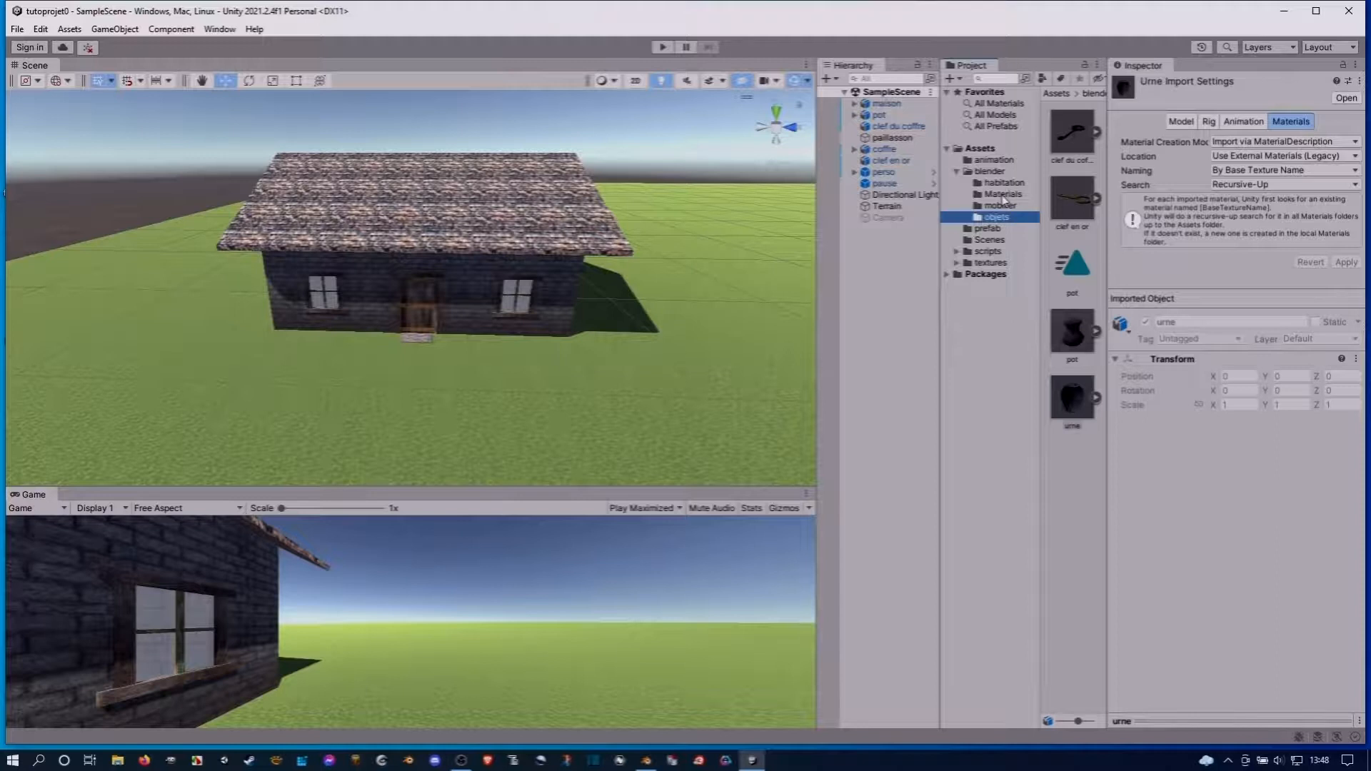
left_click(989, 173)
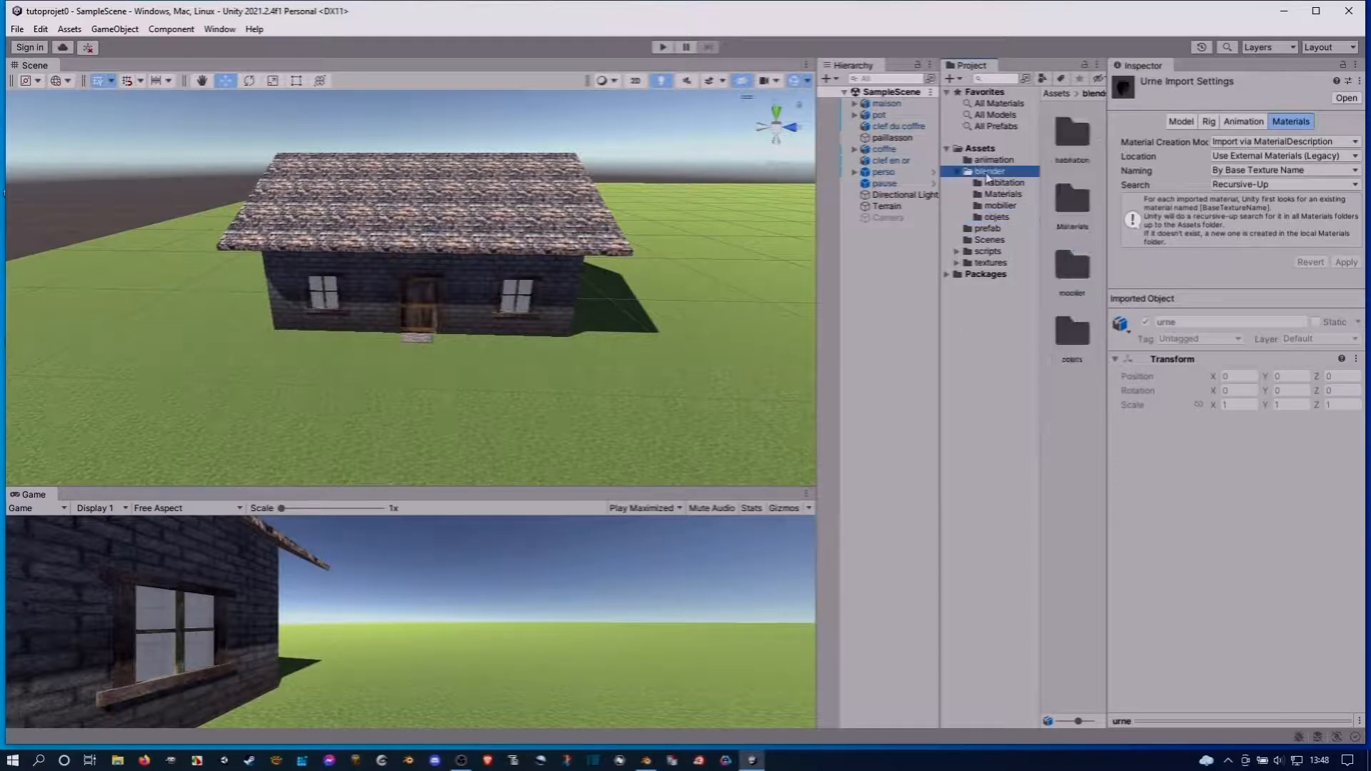
left_click(994, 194)
scroll(1060, 370, "down", 2)
scroll(1059, 369, "up", 1)
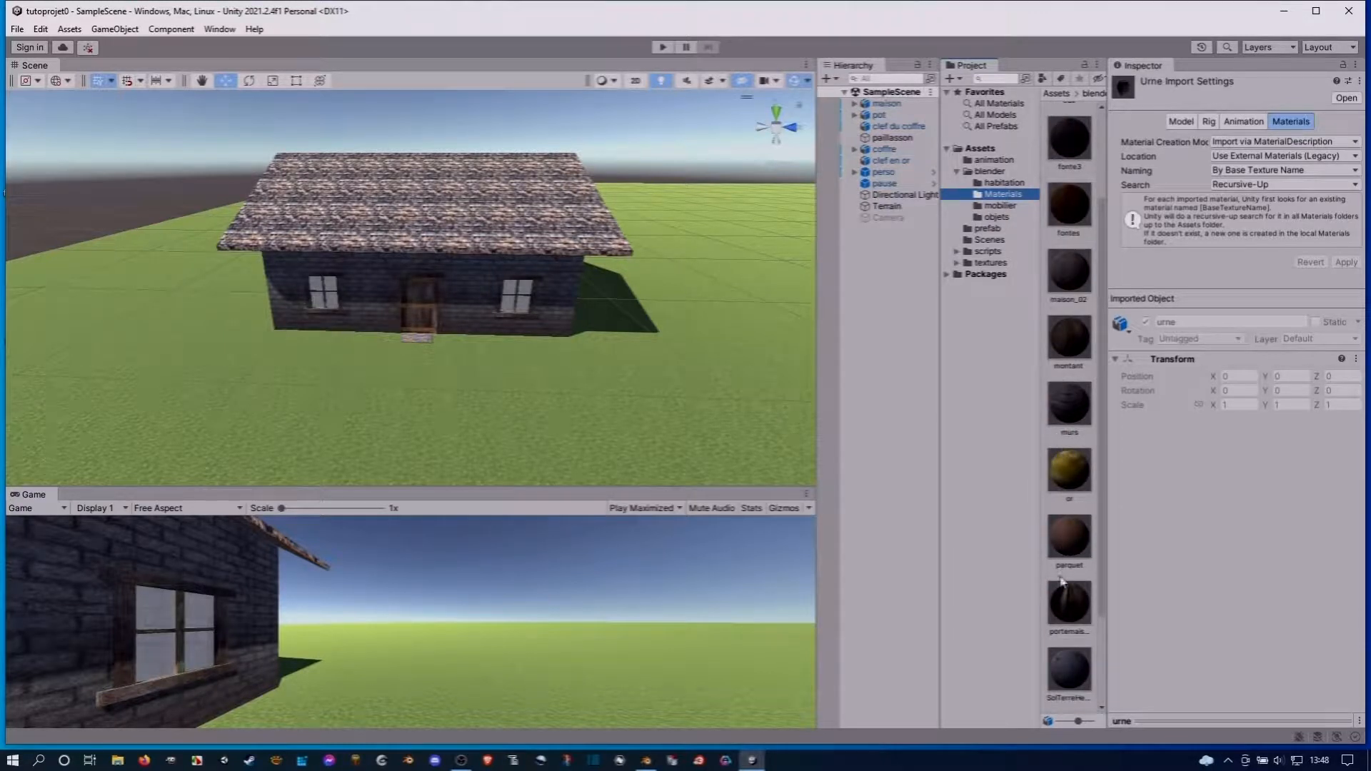
scroll(1058, 622, "down", 1)
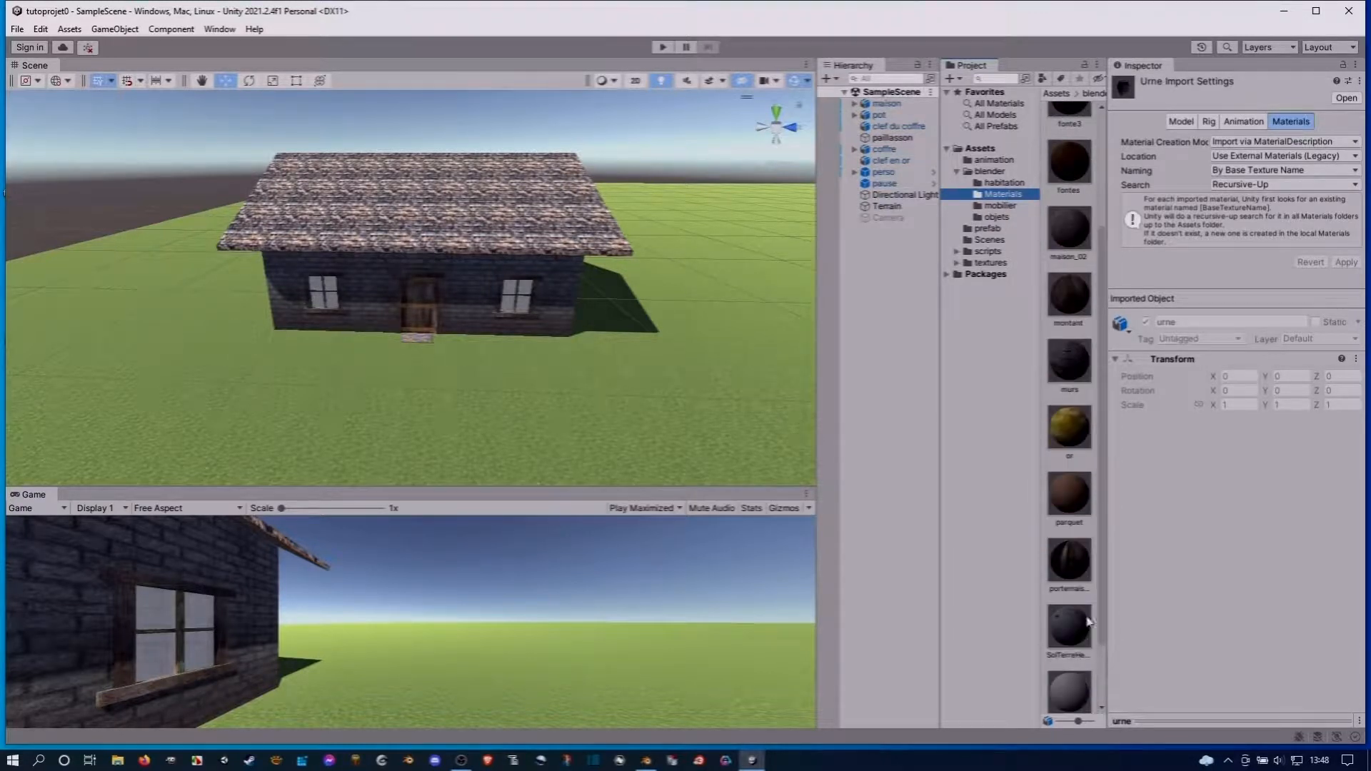
left_click(1040, 606)
left_click_drag(1040, 606, 941, 605)
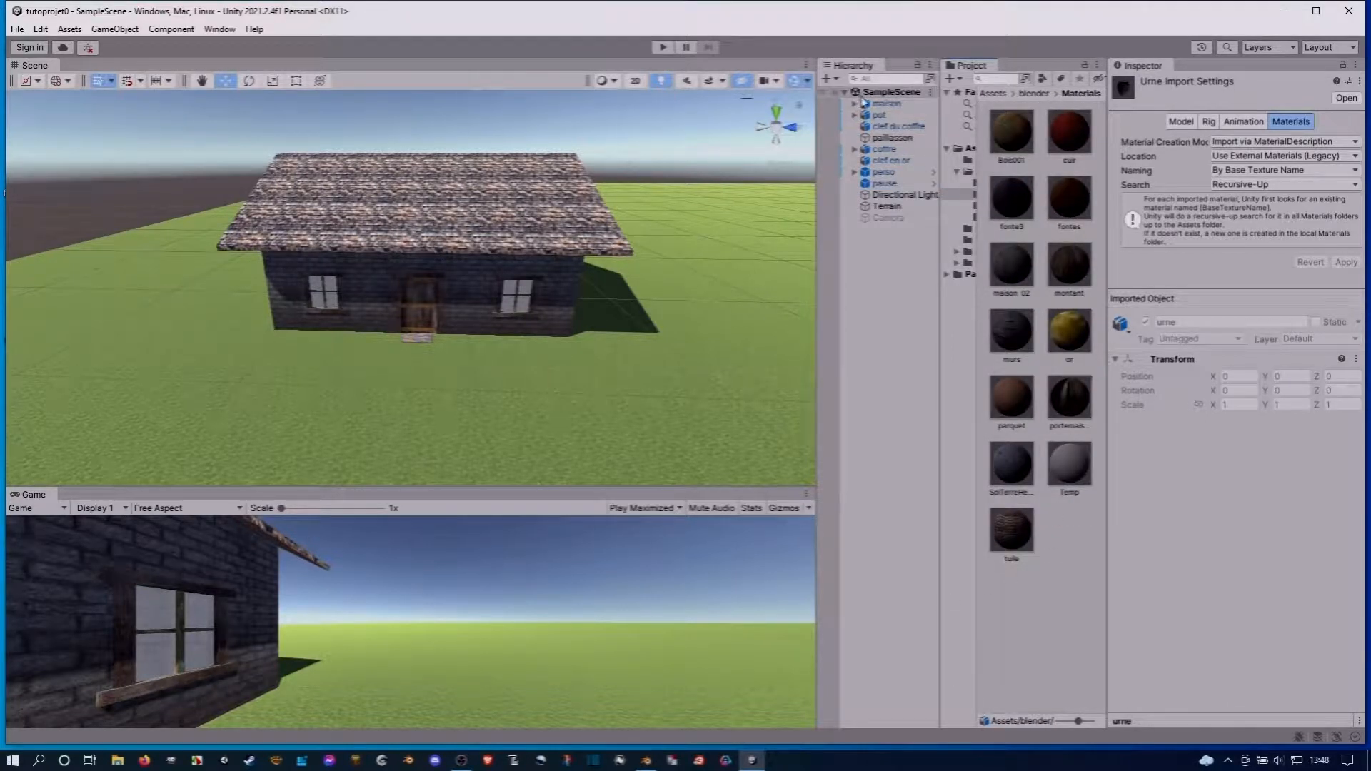
Inspect the existing pot's animation clip and its couvercle child's SolTerreHerbe153 material settings
left_click(879, 115)
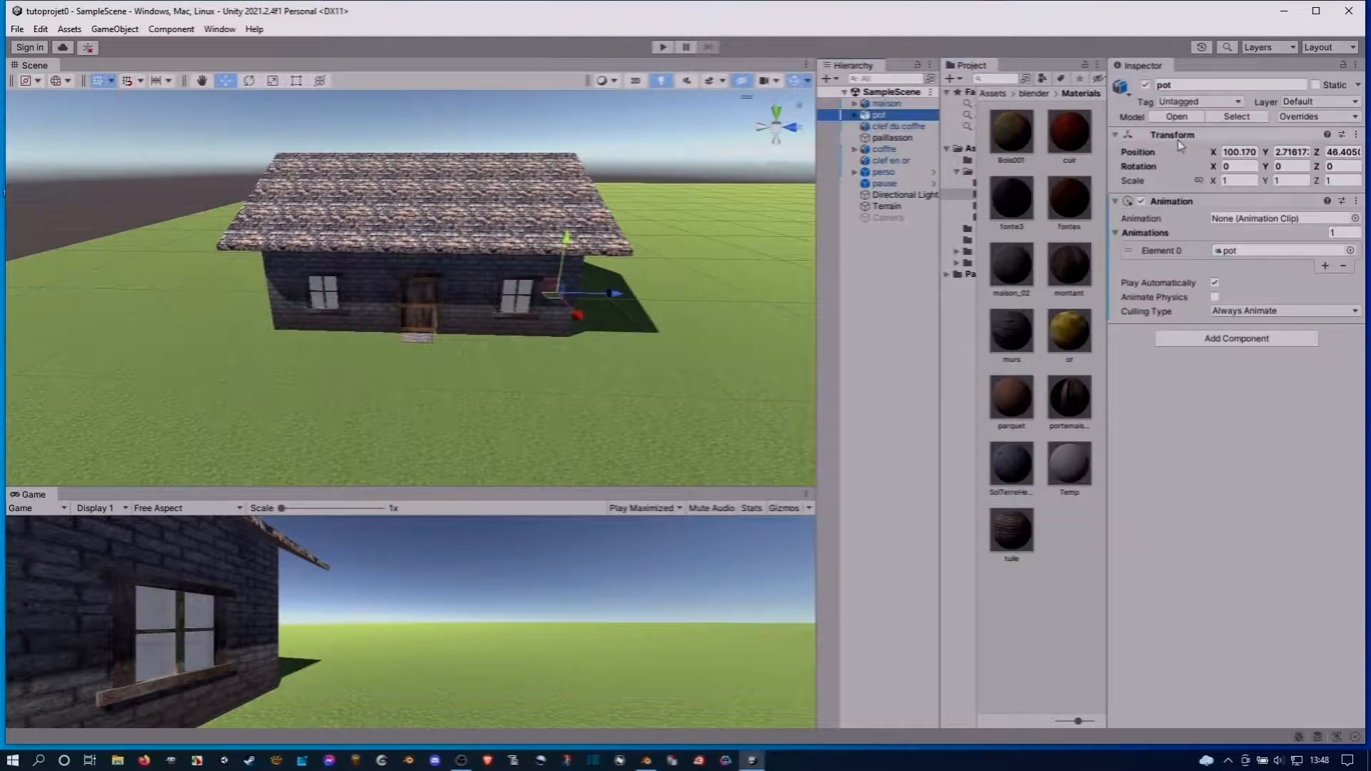
left_click(1255, 251)
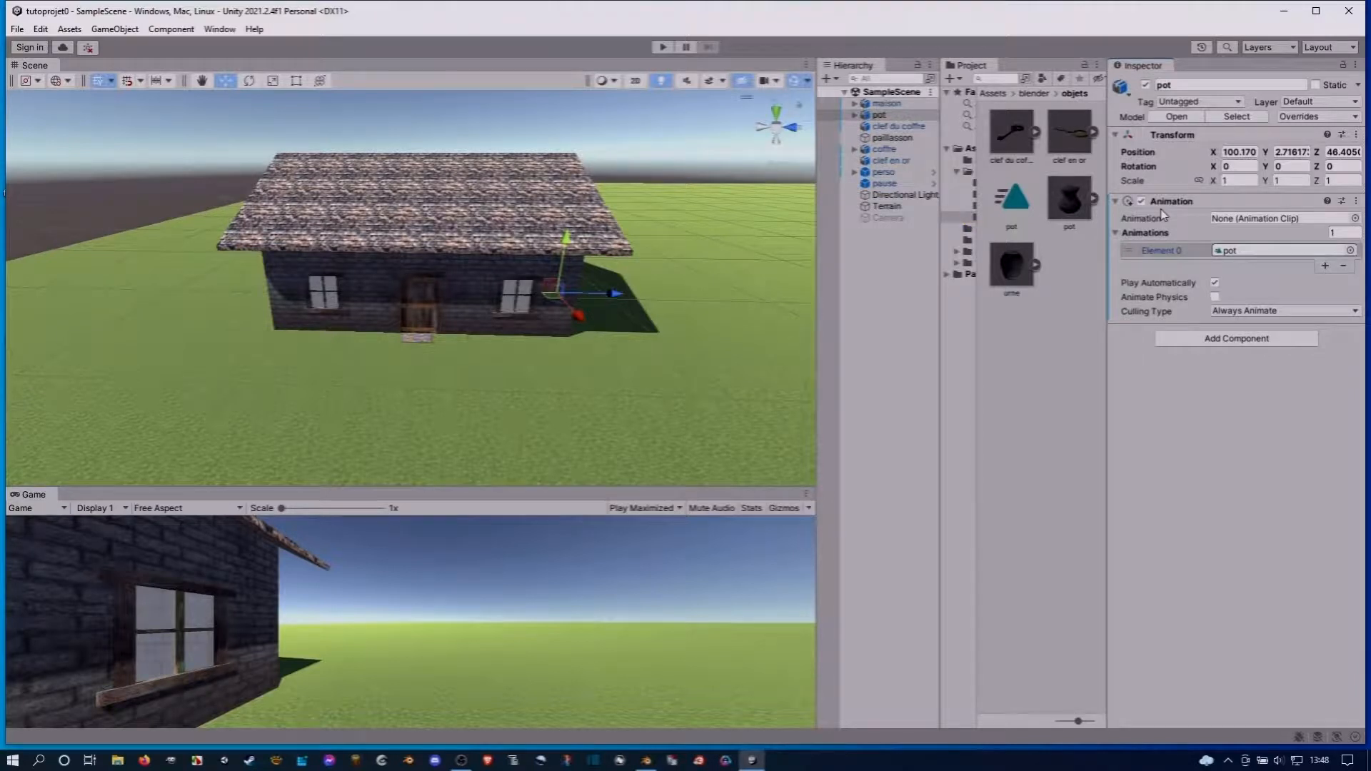
left_click(855, 114)
left_click(890, 126)
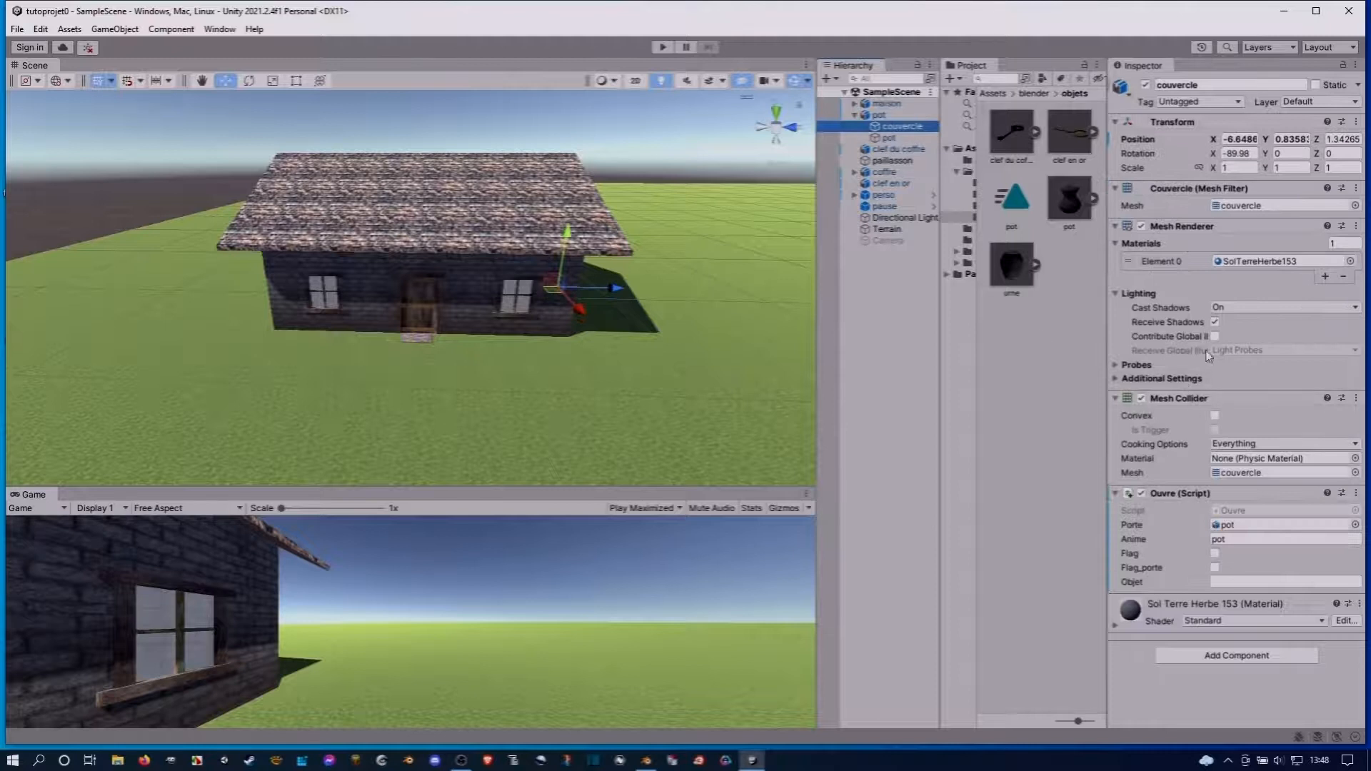
left_click(1231, 262)
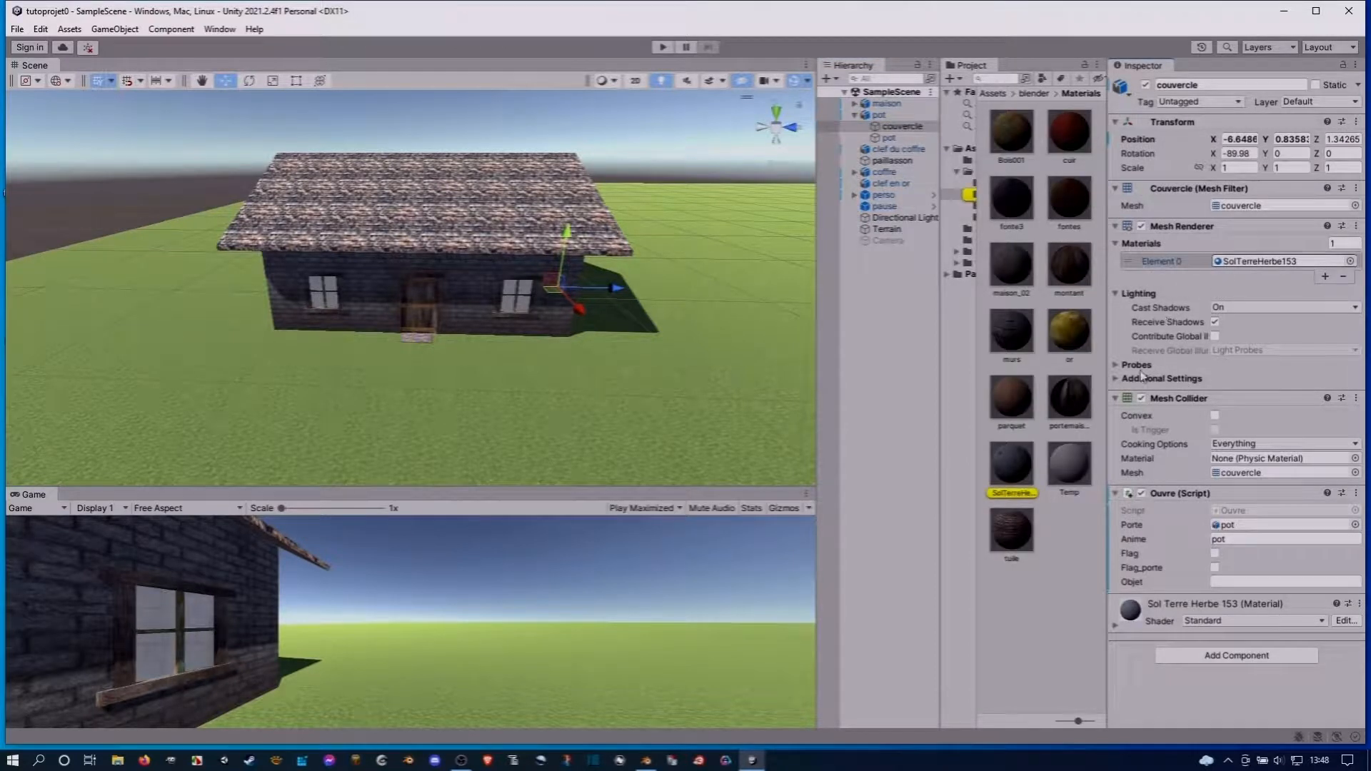
left_click(1016, 475)
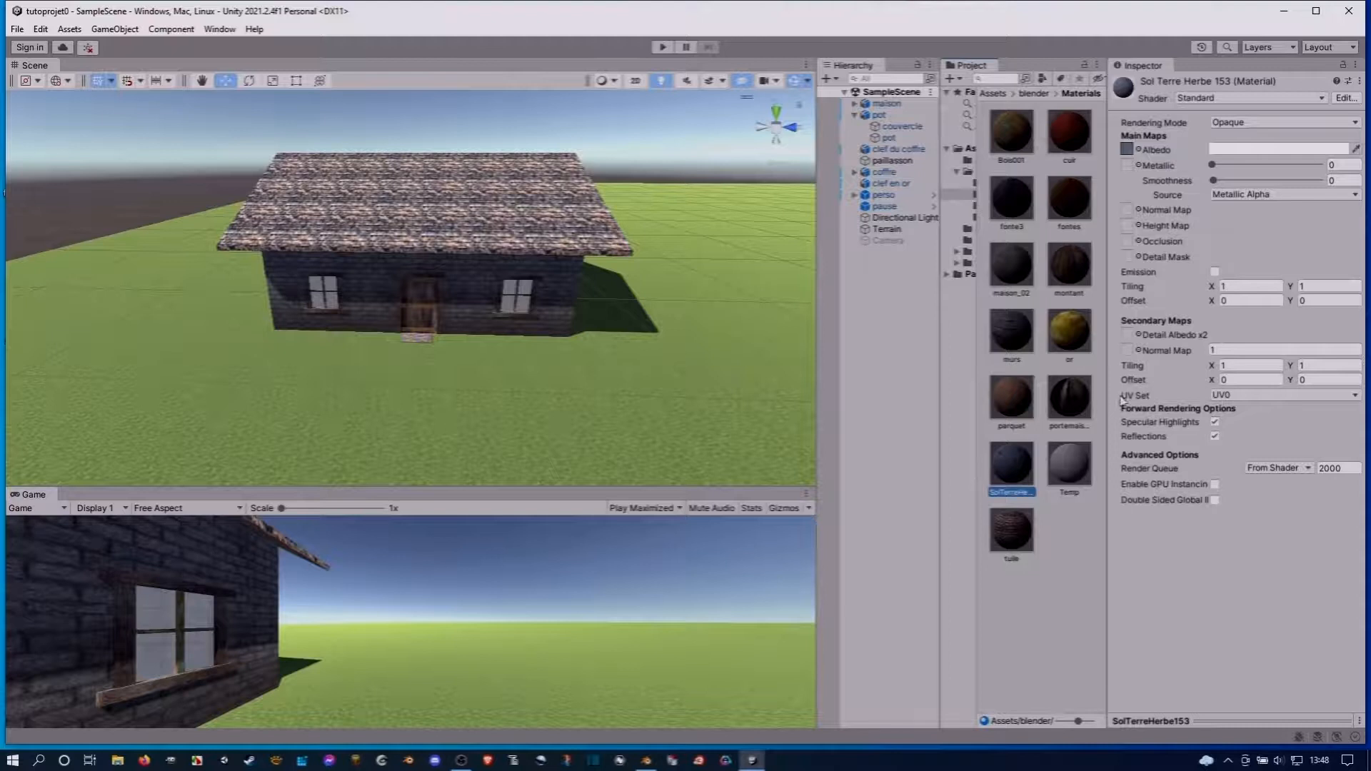
Place the urne model from the objets folder on the grass in front of the house and examine it up close
left_click(969, 218)
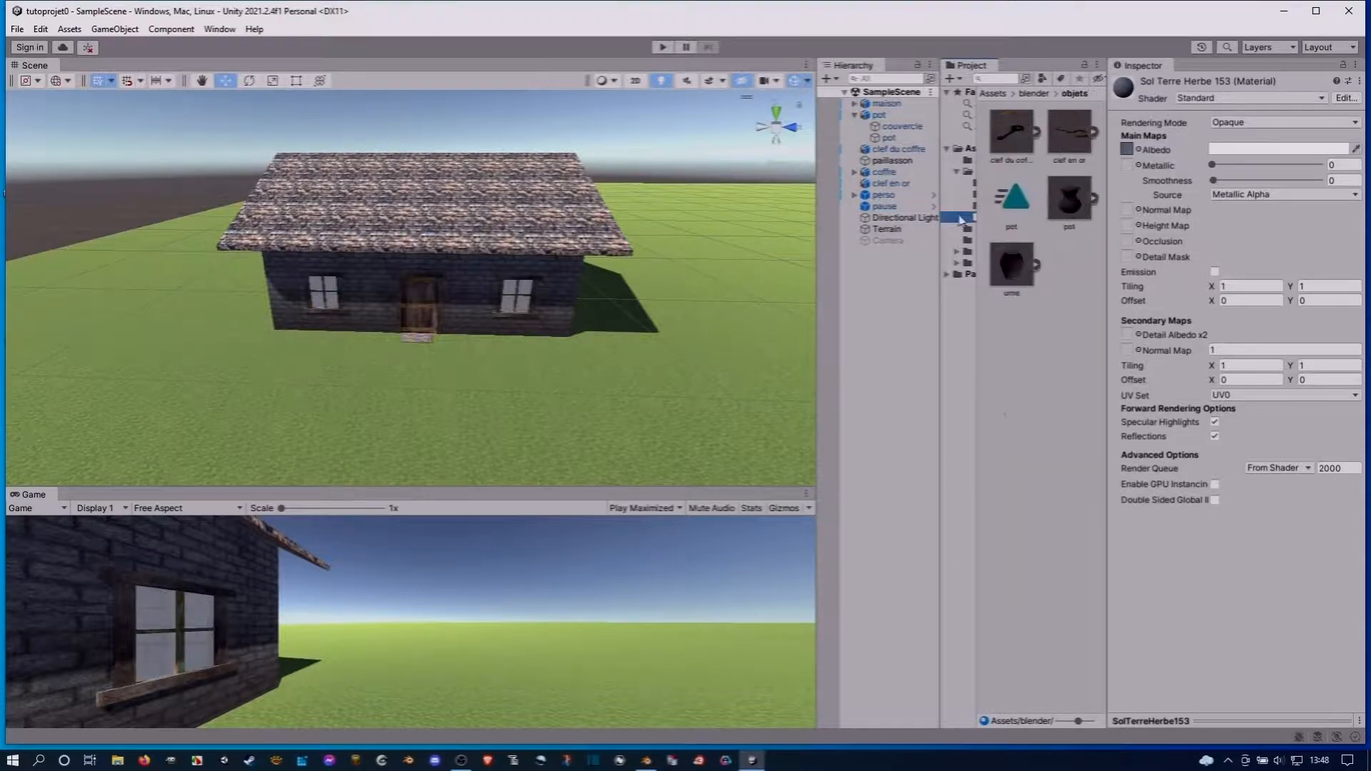
left_click_drag(1012, 265, 512, 379)
scroll(537, 394, "up", 3)
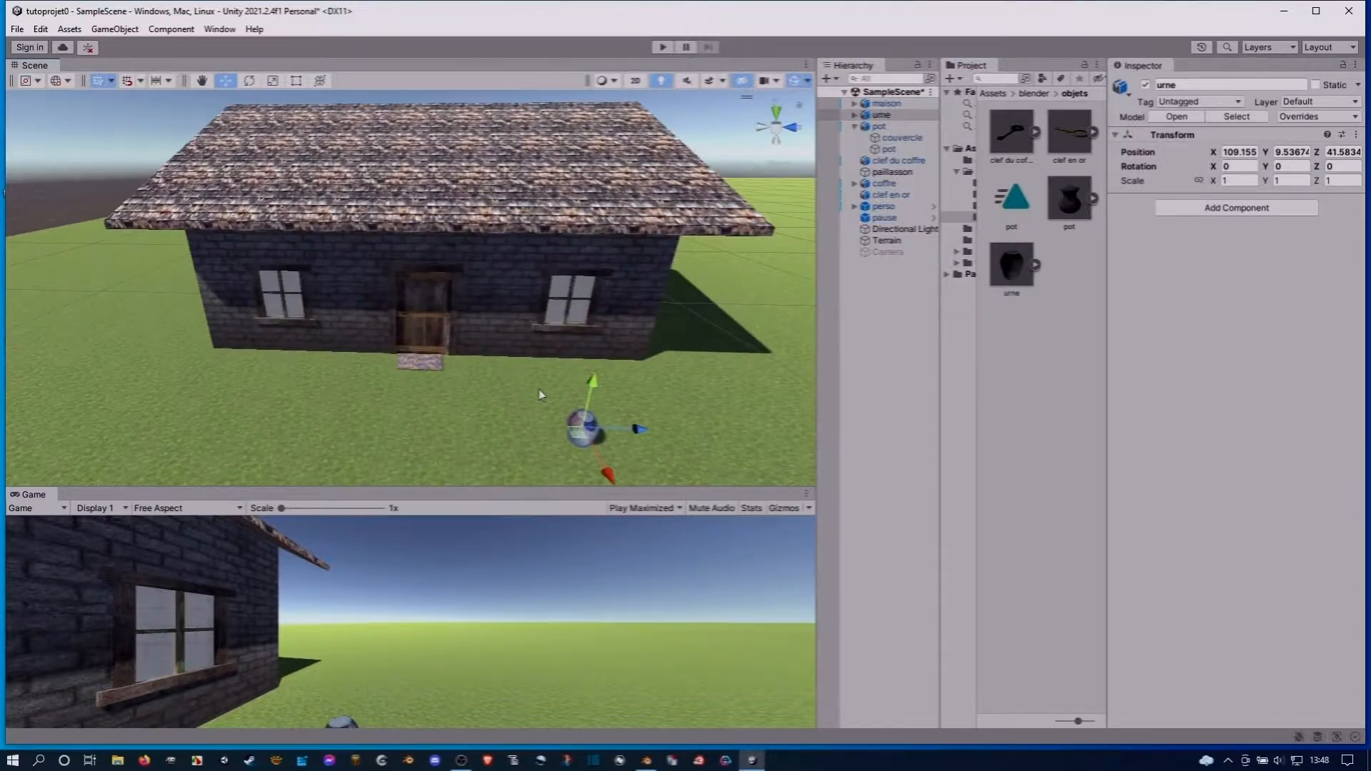
key("f")
scroll(237, 271, "down", 2)
right_click_drag(238, 272, 343, 328)
middle_click_drag(343, 327, 489, 312)
scroll(488, 312, "down", 2)
middle_click_drag(454, 269, 428, 295)
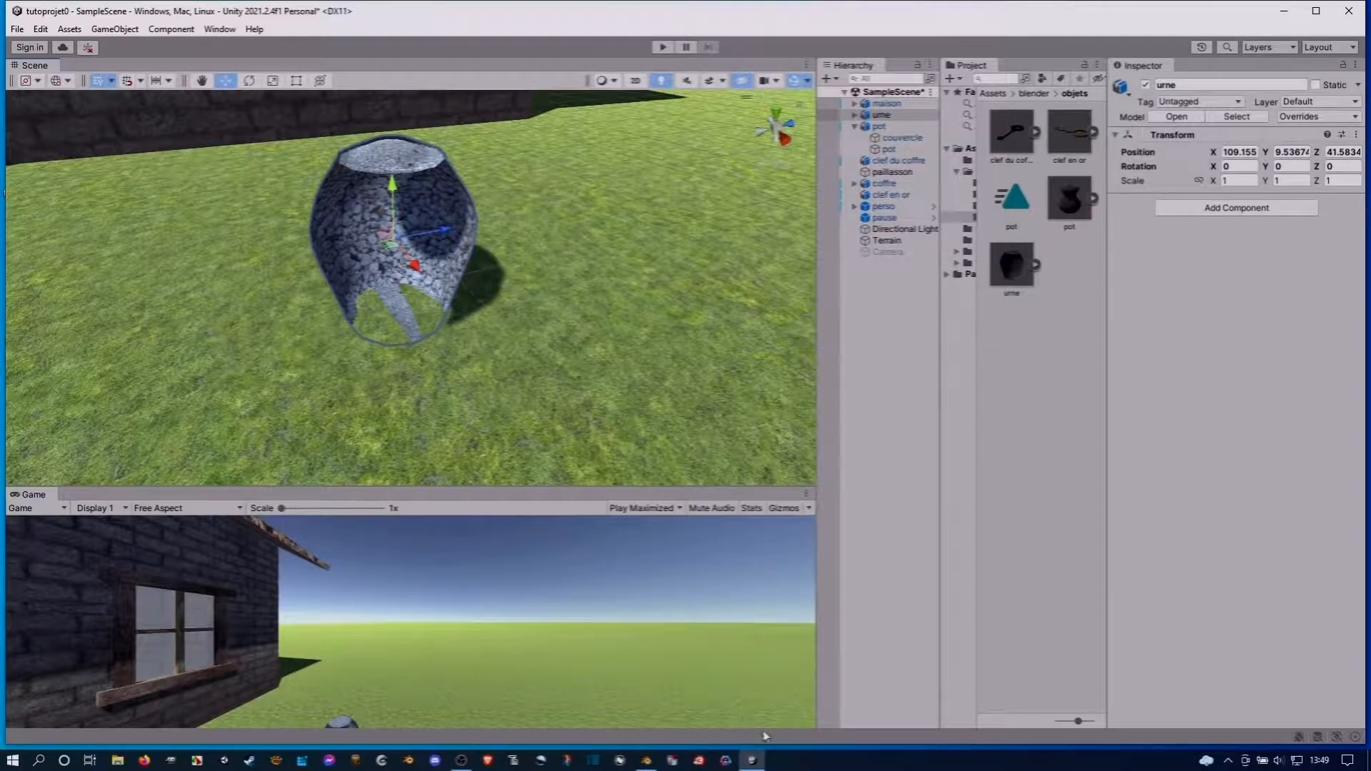
Switch to Blender, enable the Face Orientation overlay and enter Edit Mode on the couvercle object
left_click(645, 761)
middle_click_drag(338, 307, 302, 364)
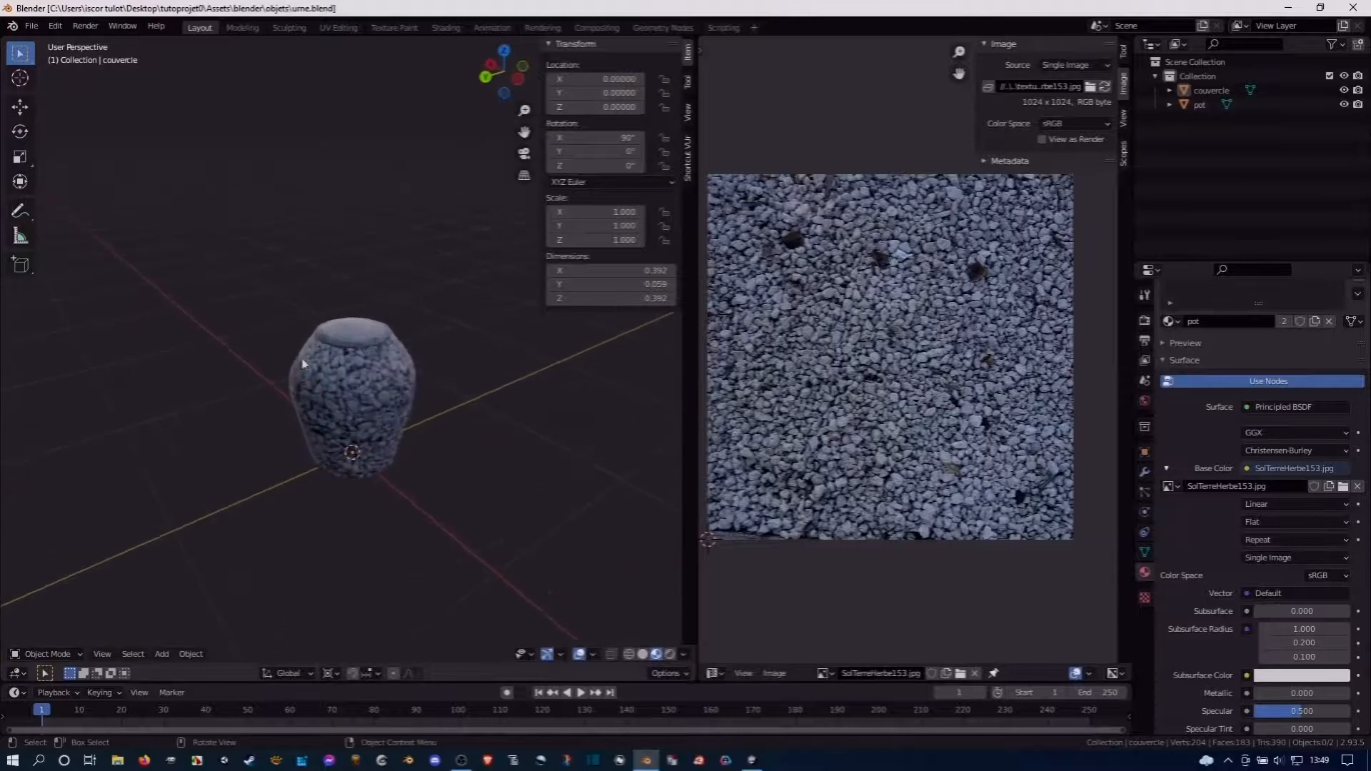
left_click(593, 656)
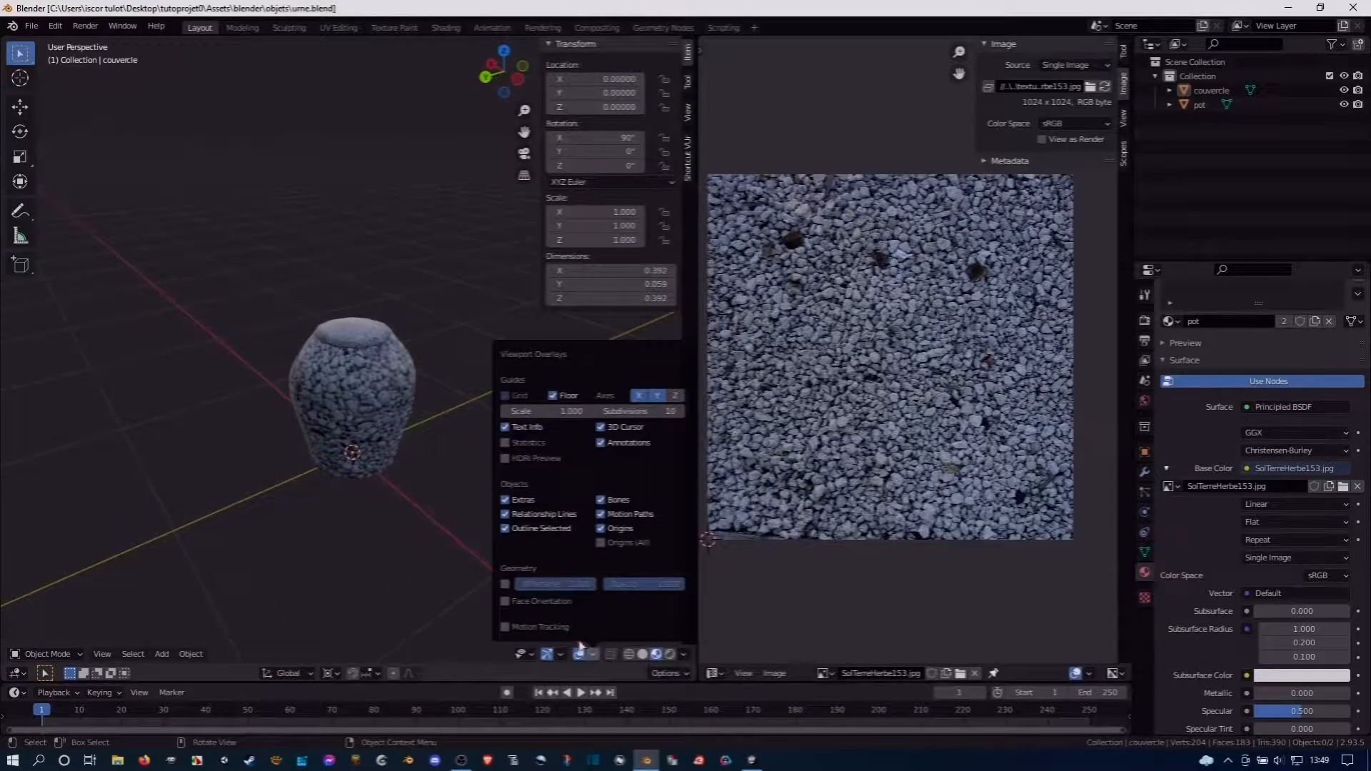
left_click(505, 602)
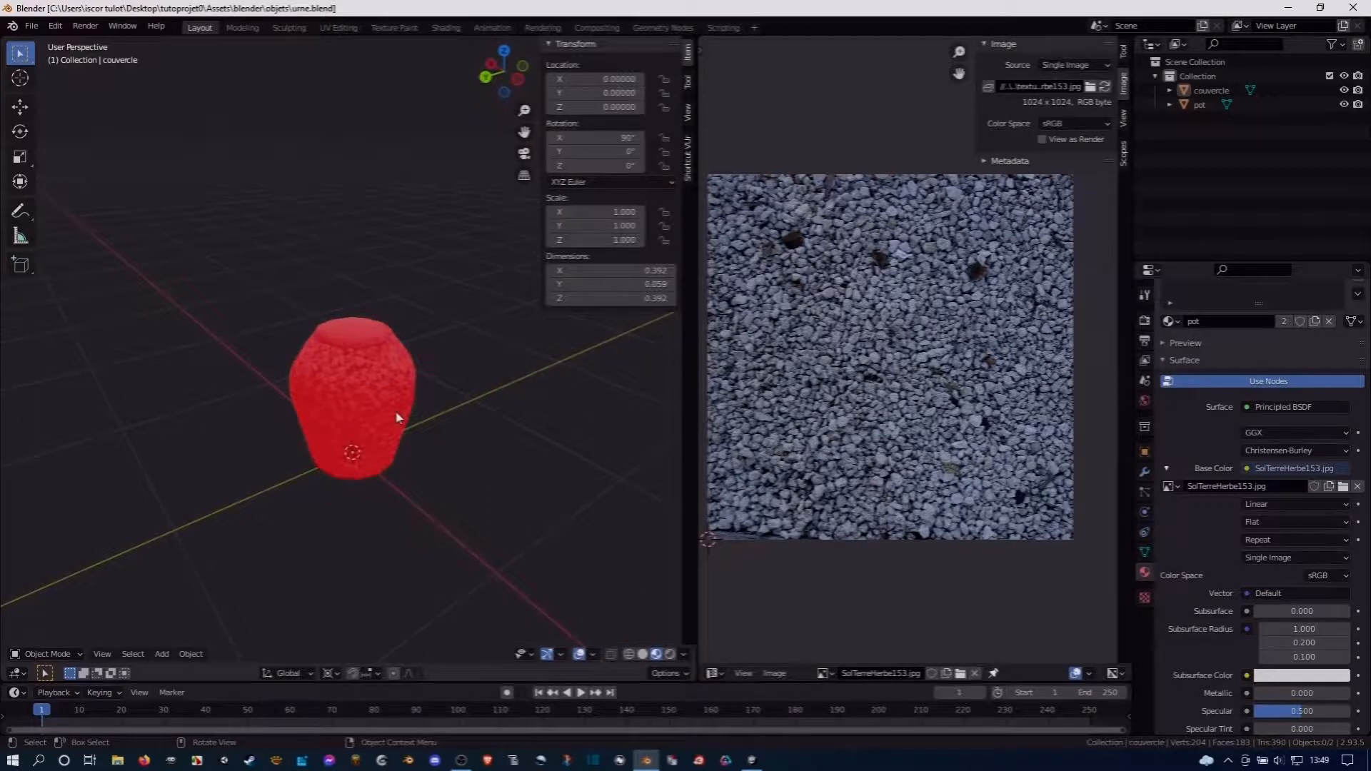
key("Tab")
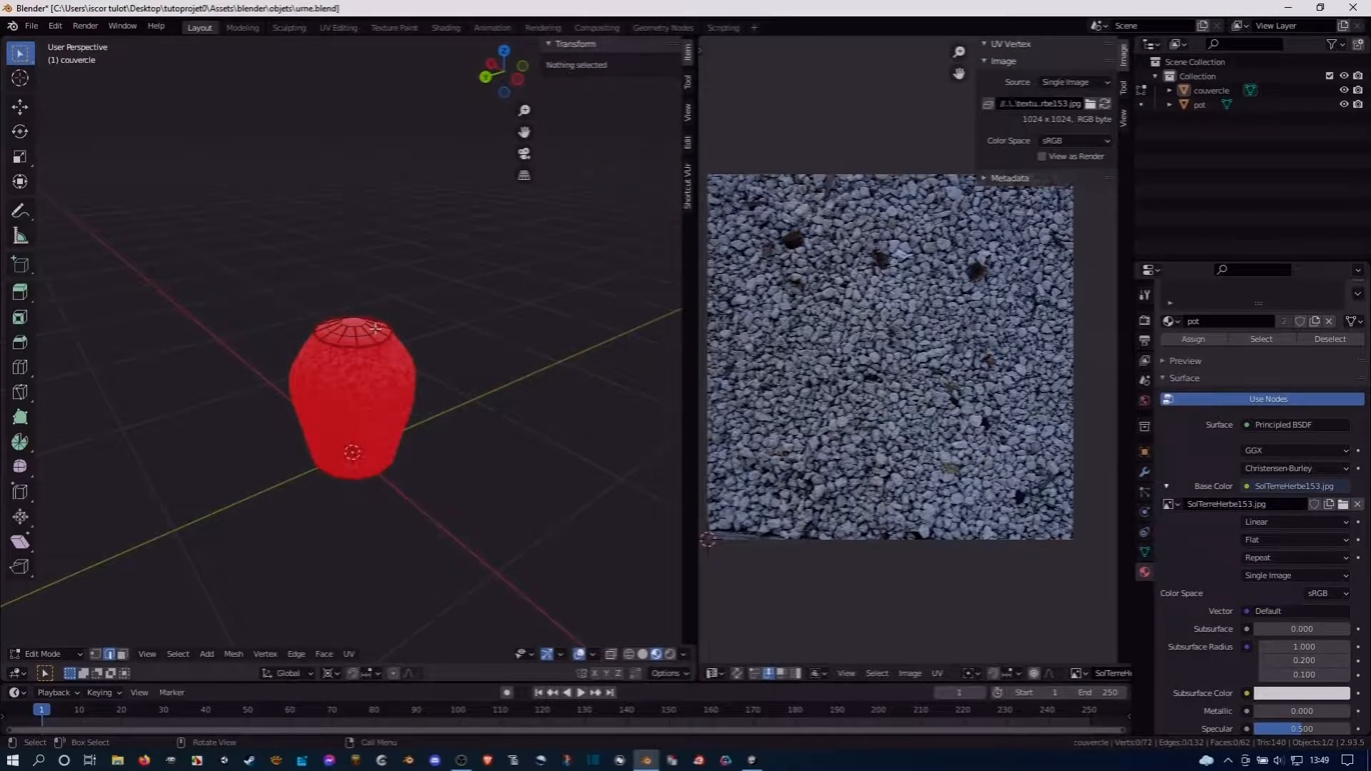
Recalculate the normals of all the couvercle's faces to point outside and leave Edit Mode
key("a")
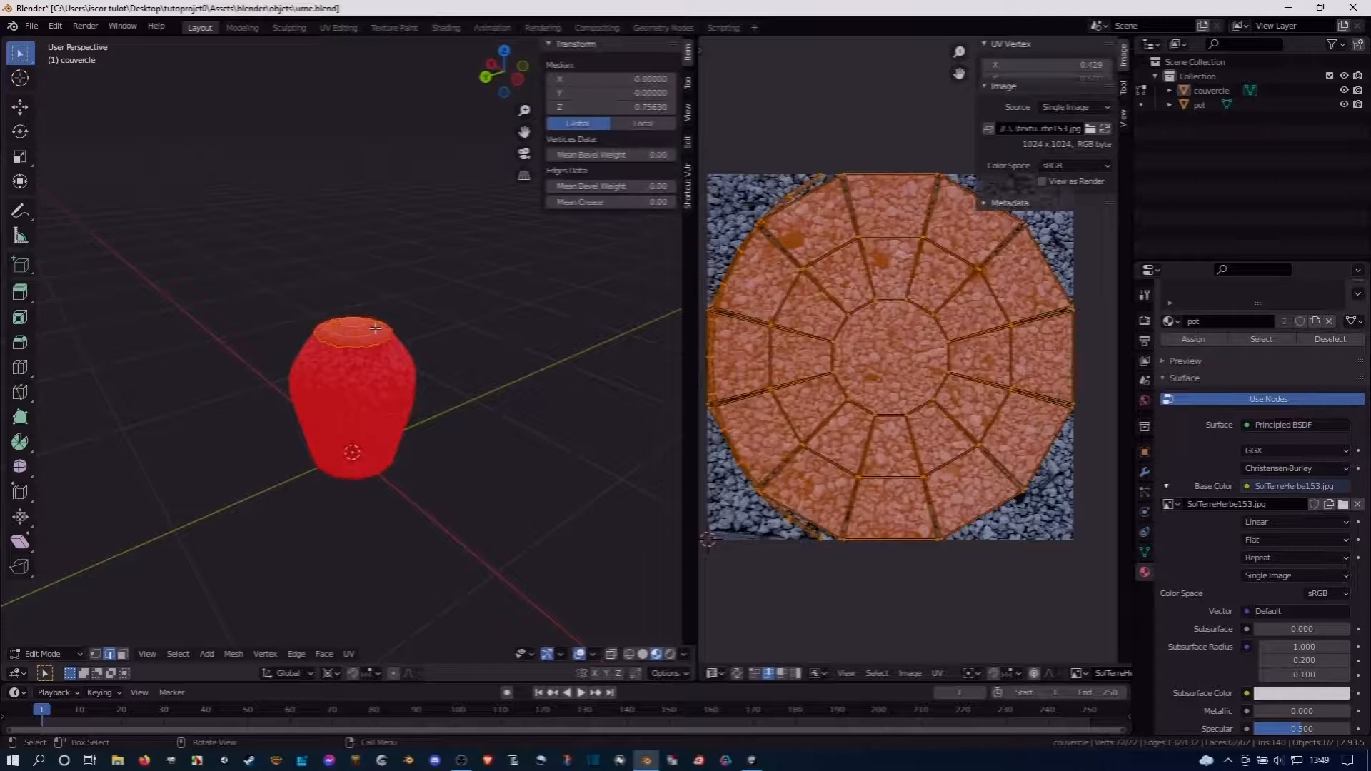
key("shift+n")
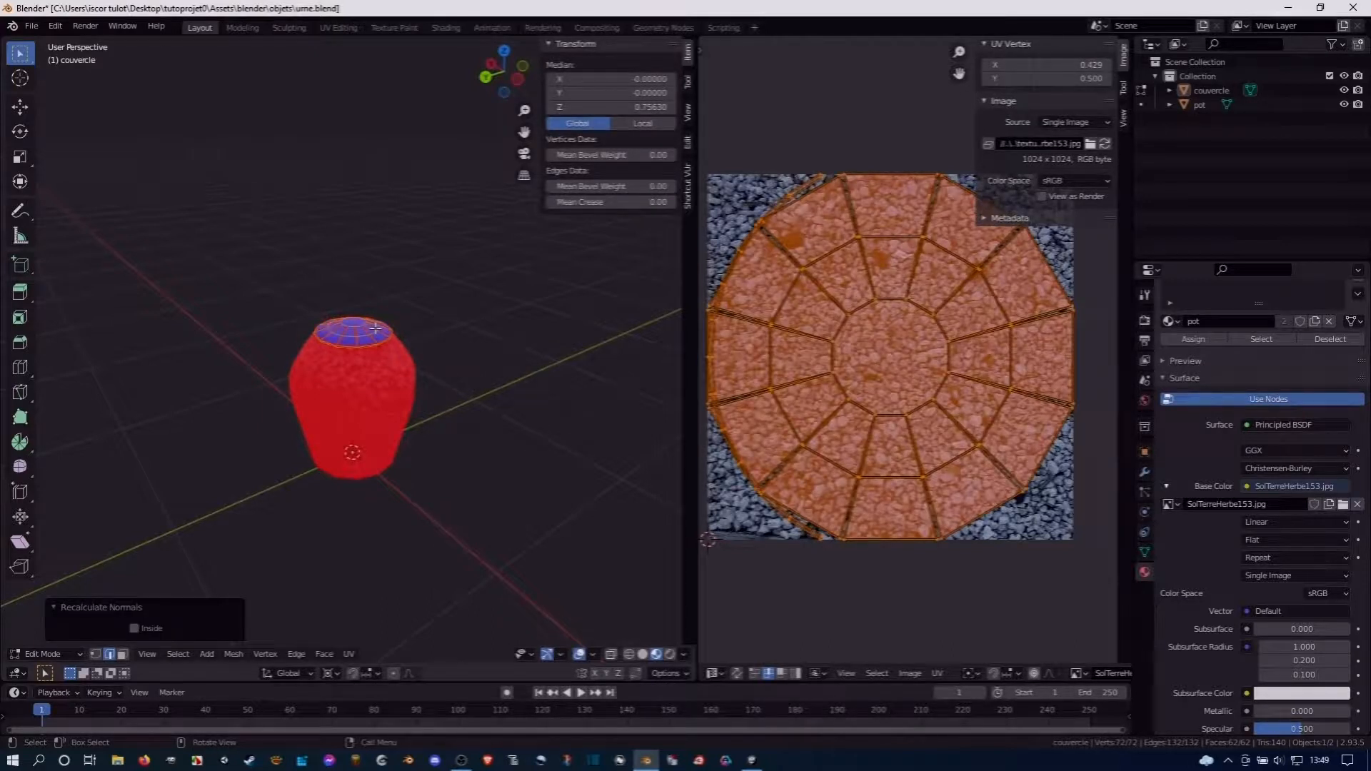
key("Tab")
Enter Edit Mode on the pot object and recalculate the normals of all its faces to point outside
left_click(366, 407)
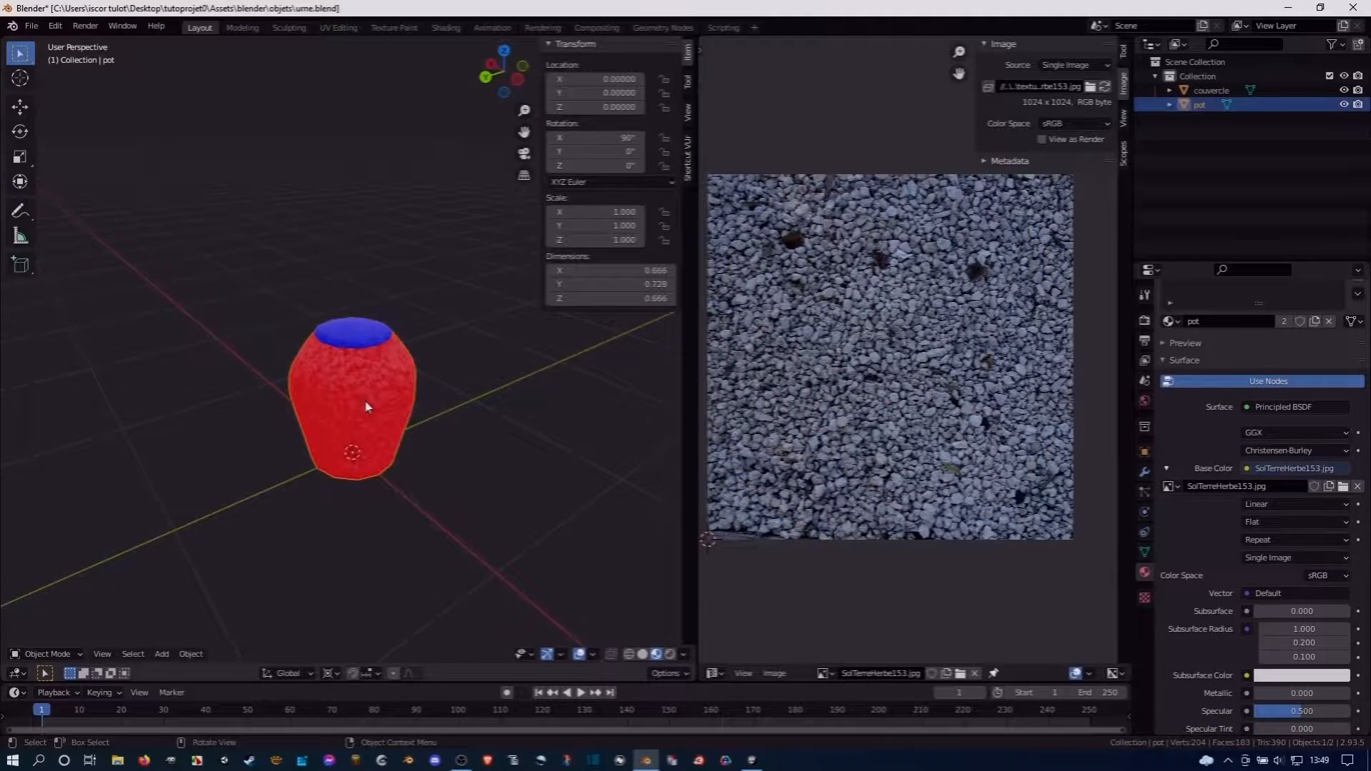
key("Tab")
key("a")
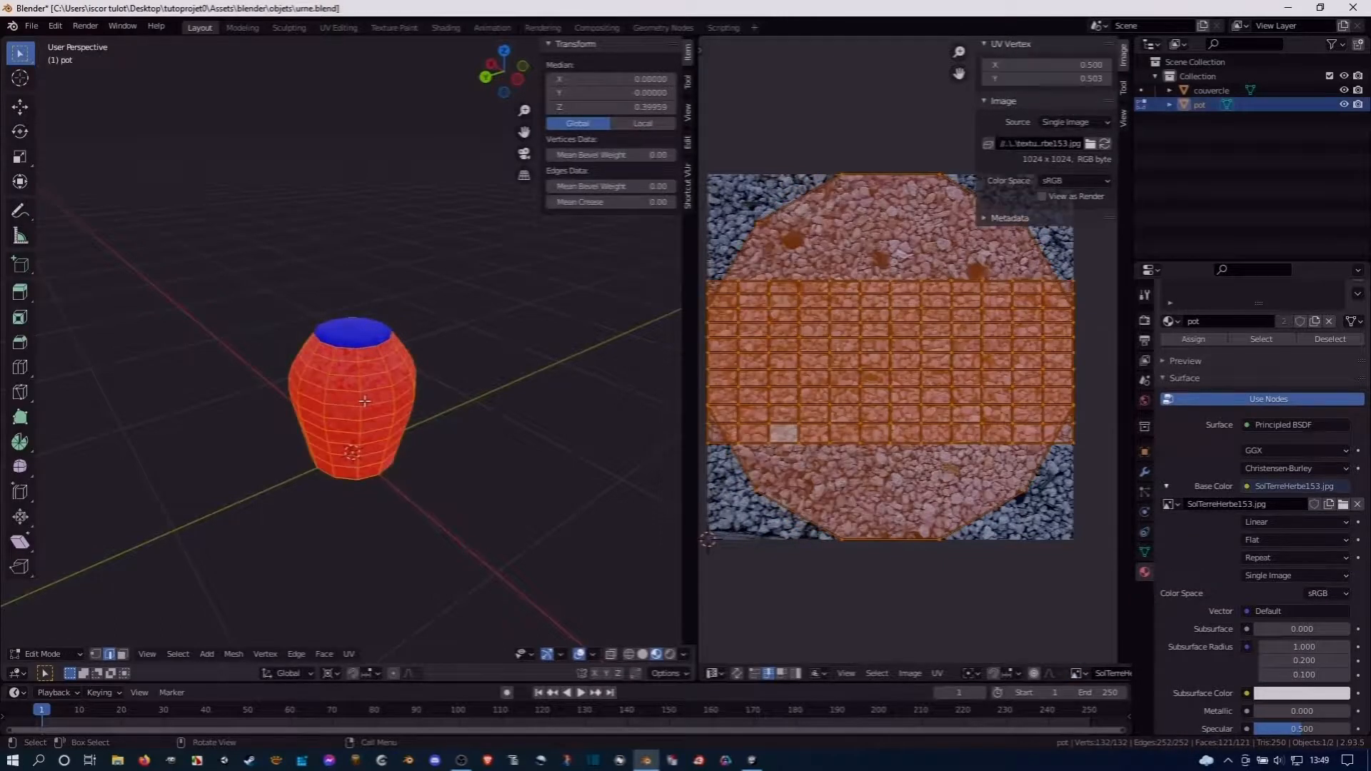
key("shift+n")
Select only the pot's bottom face and recalculate its normals with the Inside option enabled
middle_click_drag(372, 396, 351, 351)
left_click(332, 435)
mouse_move(349, 429)
middle_mouse_down()
mouse_move(336, 461)
mouse_move(345, 443)
middle_mouse_up()
key("3")
left_click(345, 442)
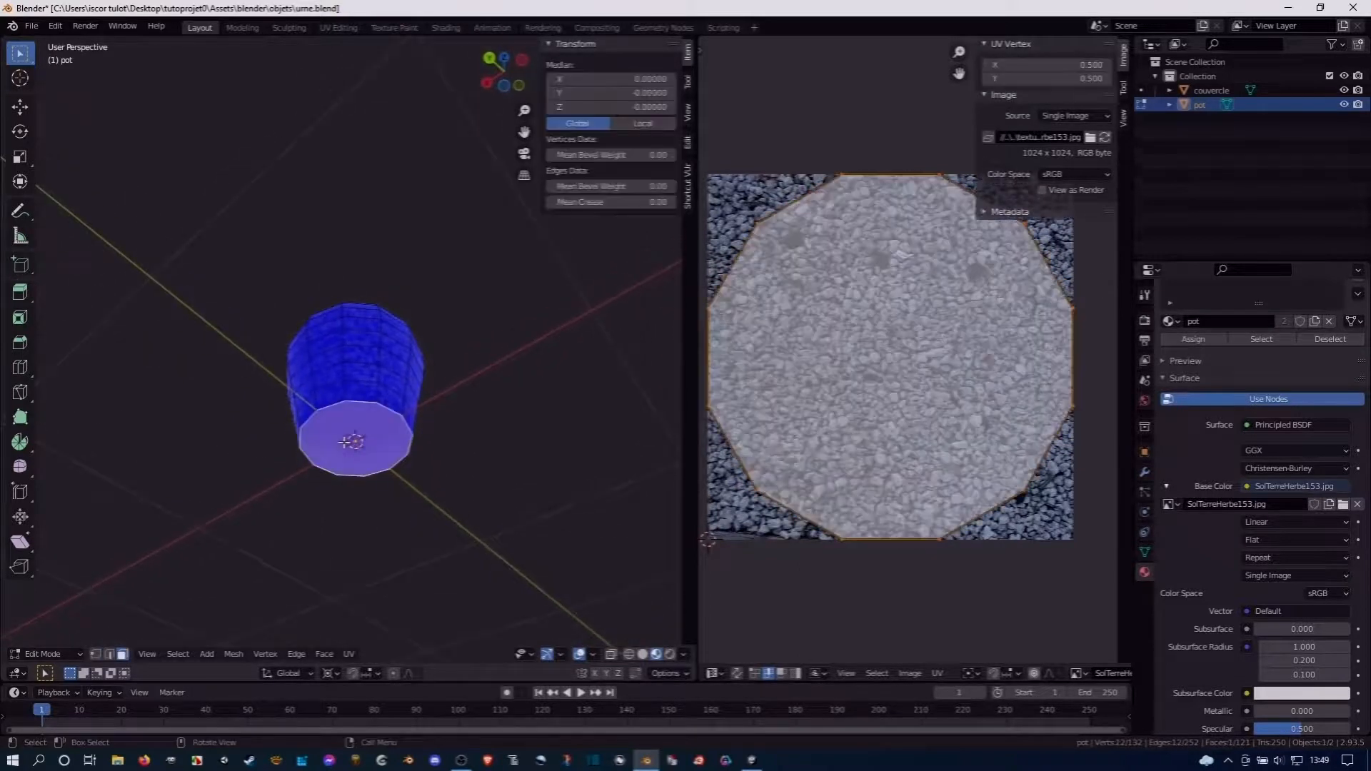
key("shift+n")
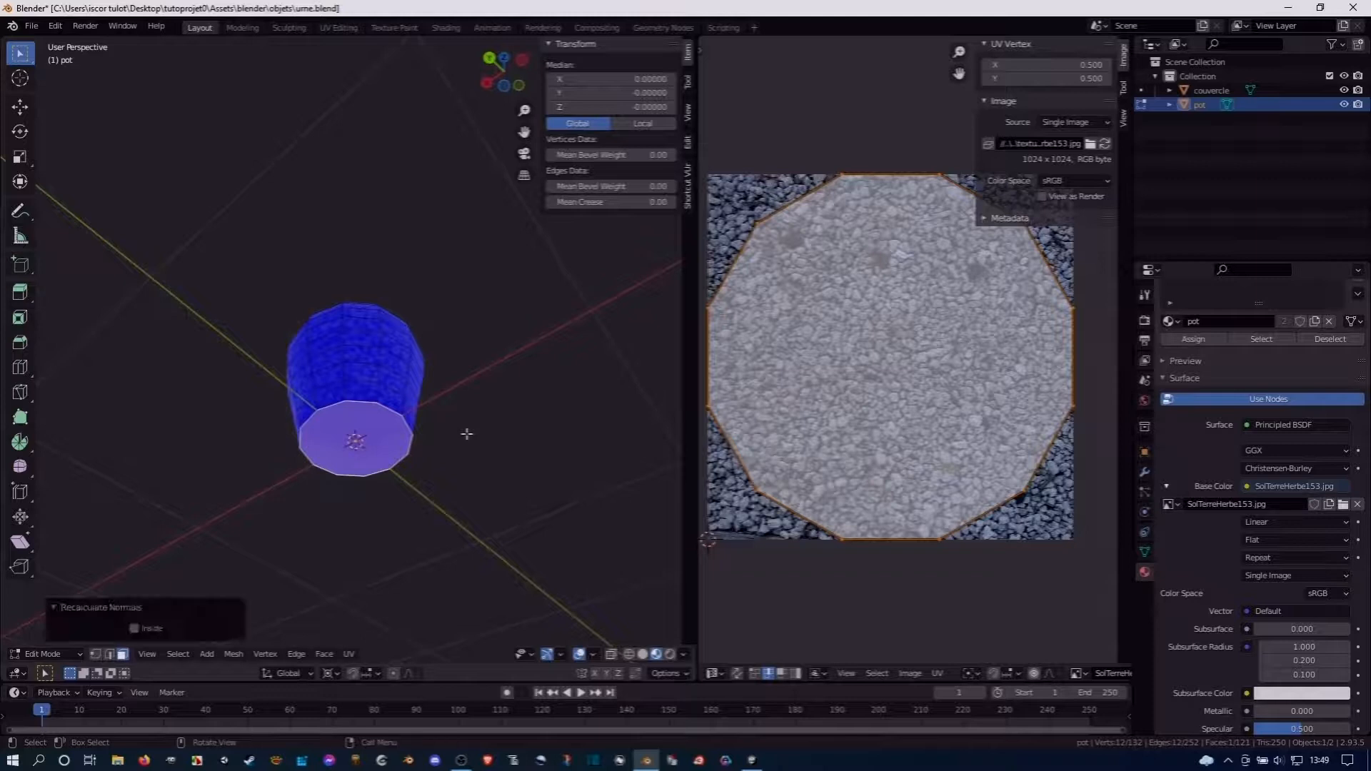
left_click(133, 628)
middle_click_drag(309, 252, 284, 442)
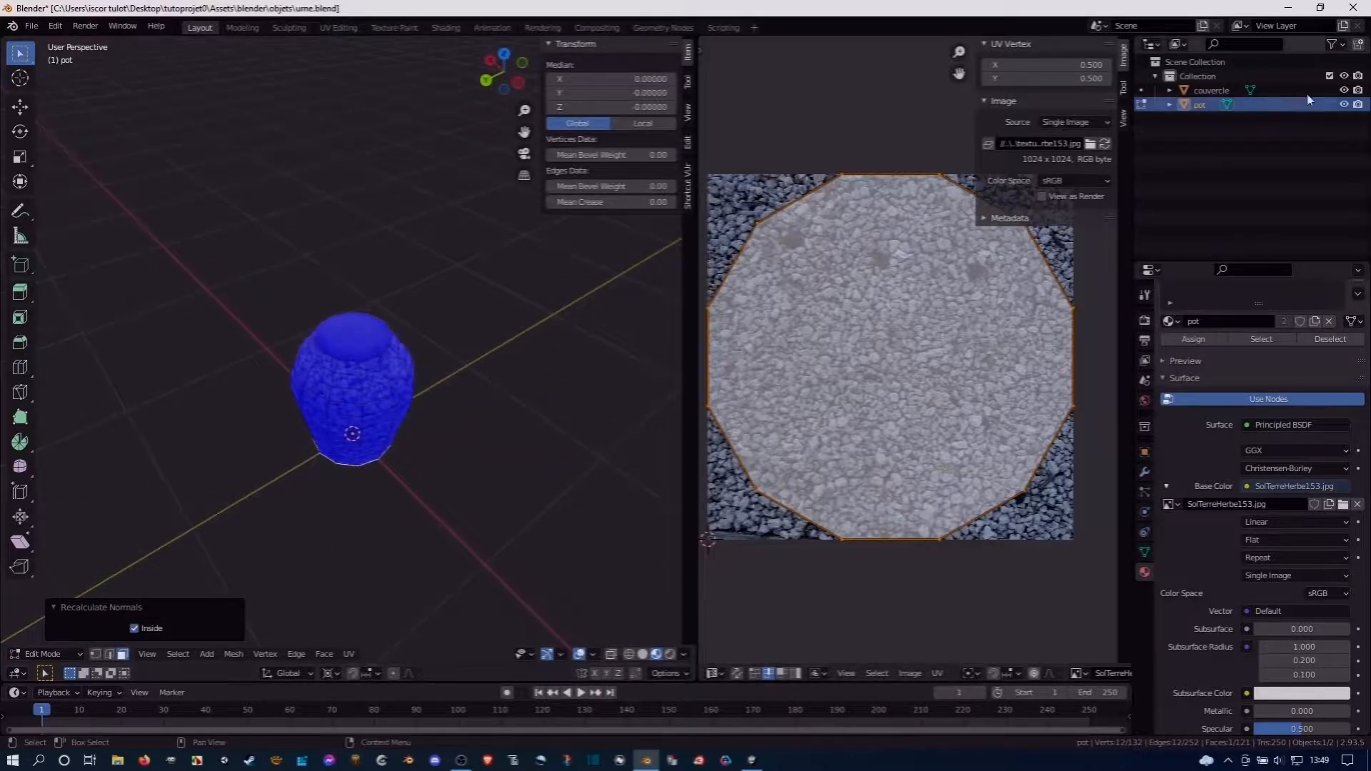
Hide the couvercle object and examine the face orientation of the pot's interior and underside
left_click(1345, 91)
middle_click_drag(400, 285, 390, 342)
scroll(350, 334, "up", 5)
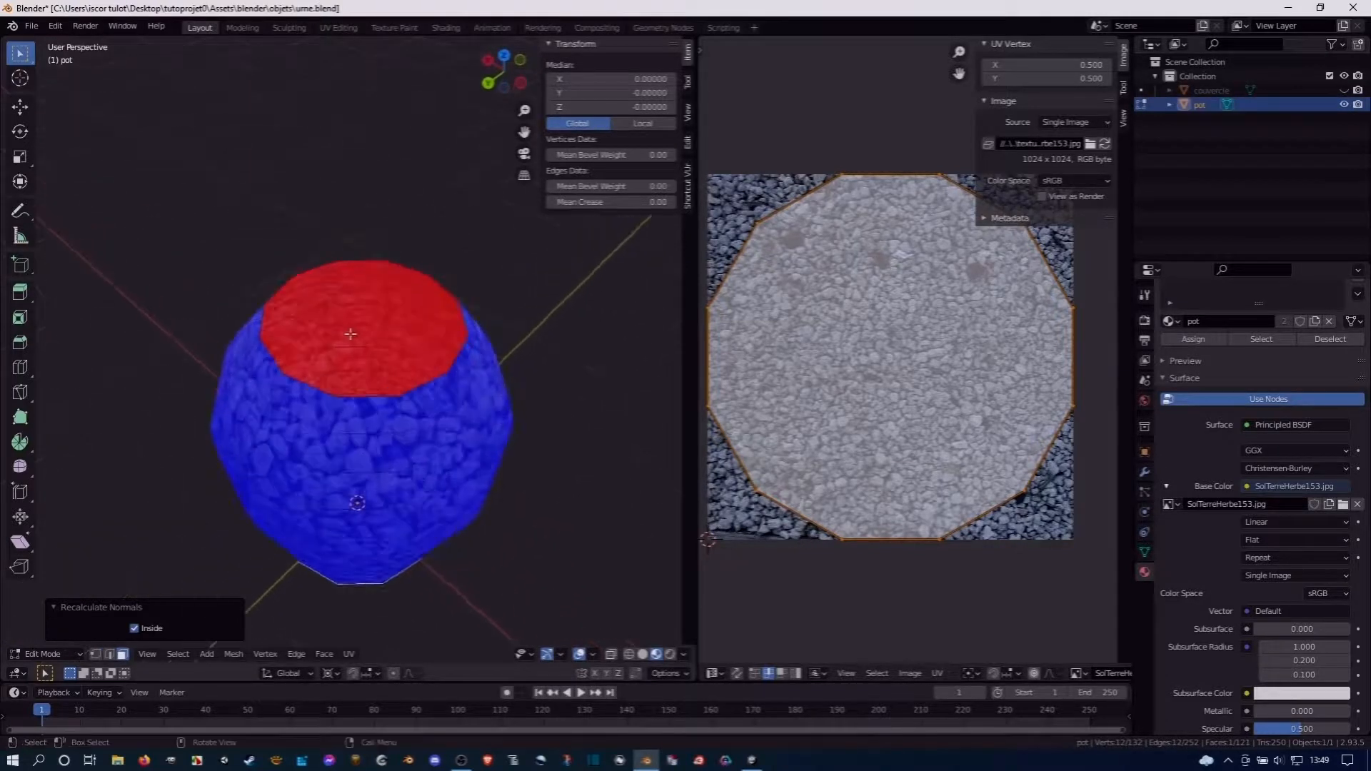
left_click(349, 336)
middle_click_drag(321, 493, 83, 452)
scroll(310, 457, "down", 3)
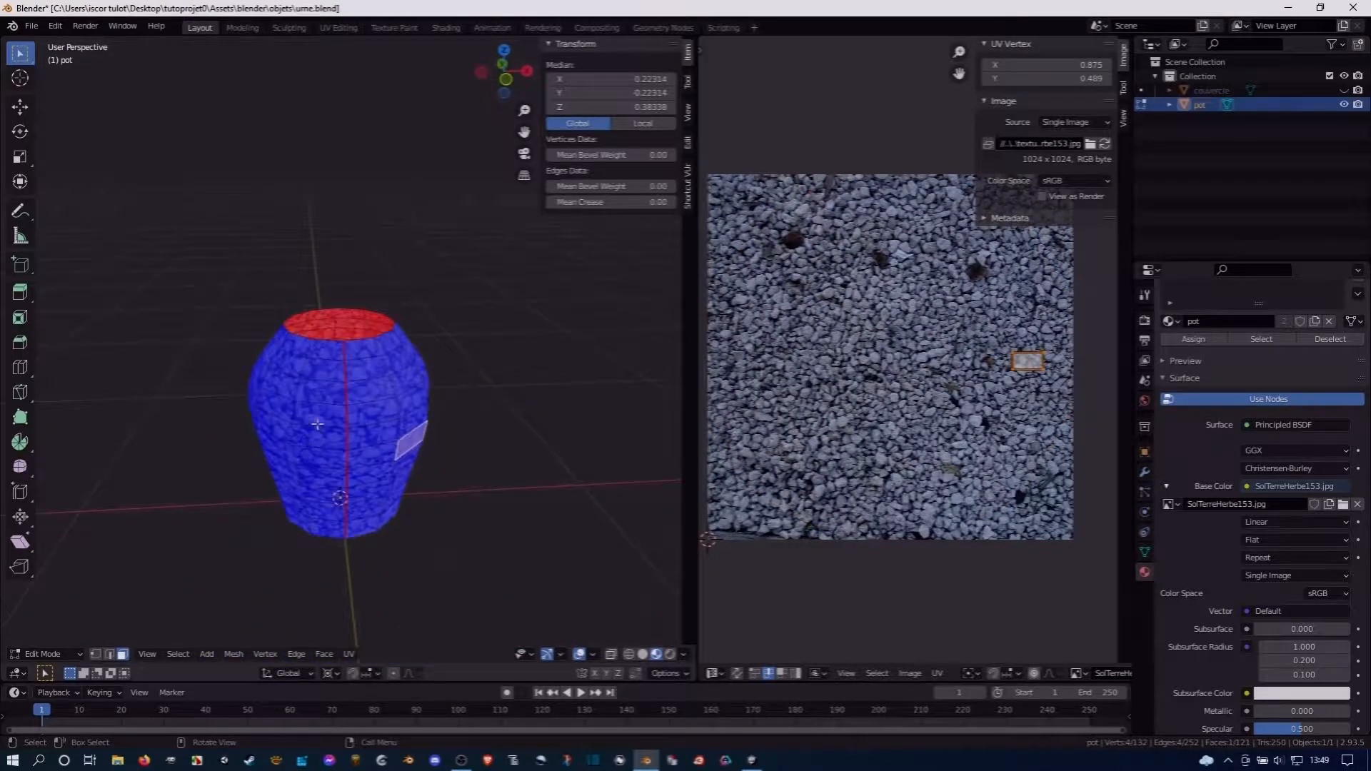
left_click(318, 424)
key("a")
middle_click_drag(317, 424, 315, 487)
left_click(315, 486)
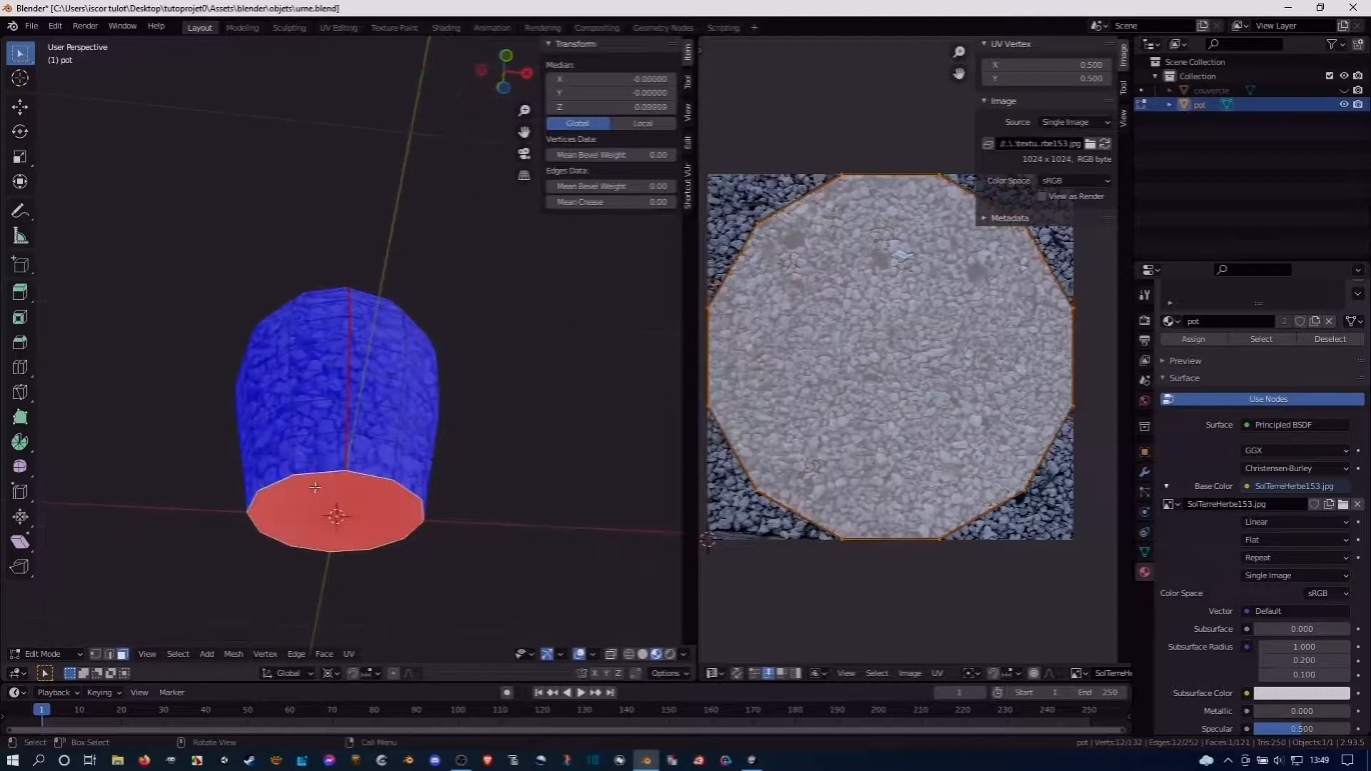
Solidify the pot's linked side faces, leaving out the bottom face, and recalculate their normals
left_click(349, 394)
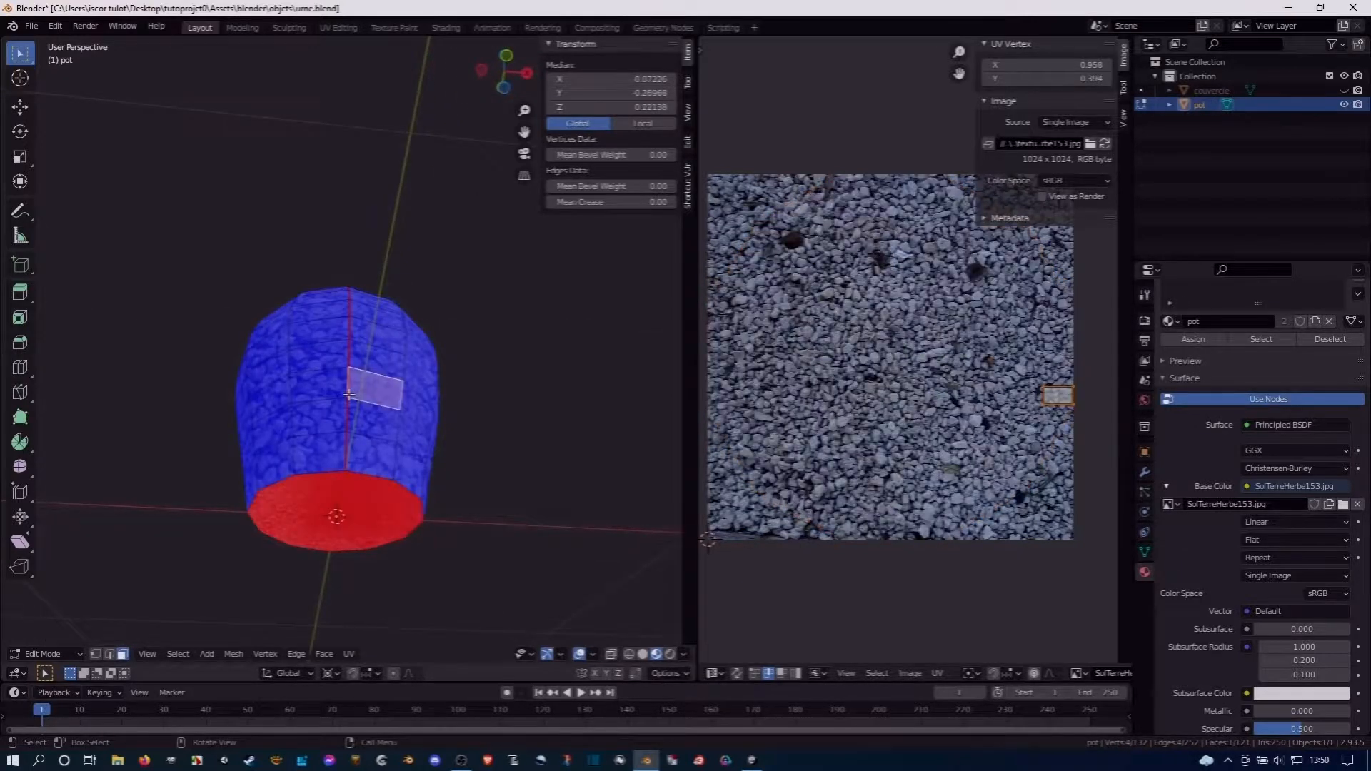
key("l")
left_click(338, 490, "shift")
middle_click_drag(338, 266, 489, 428)
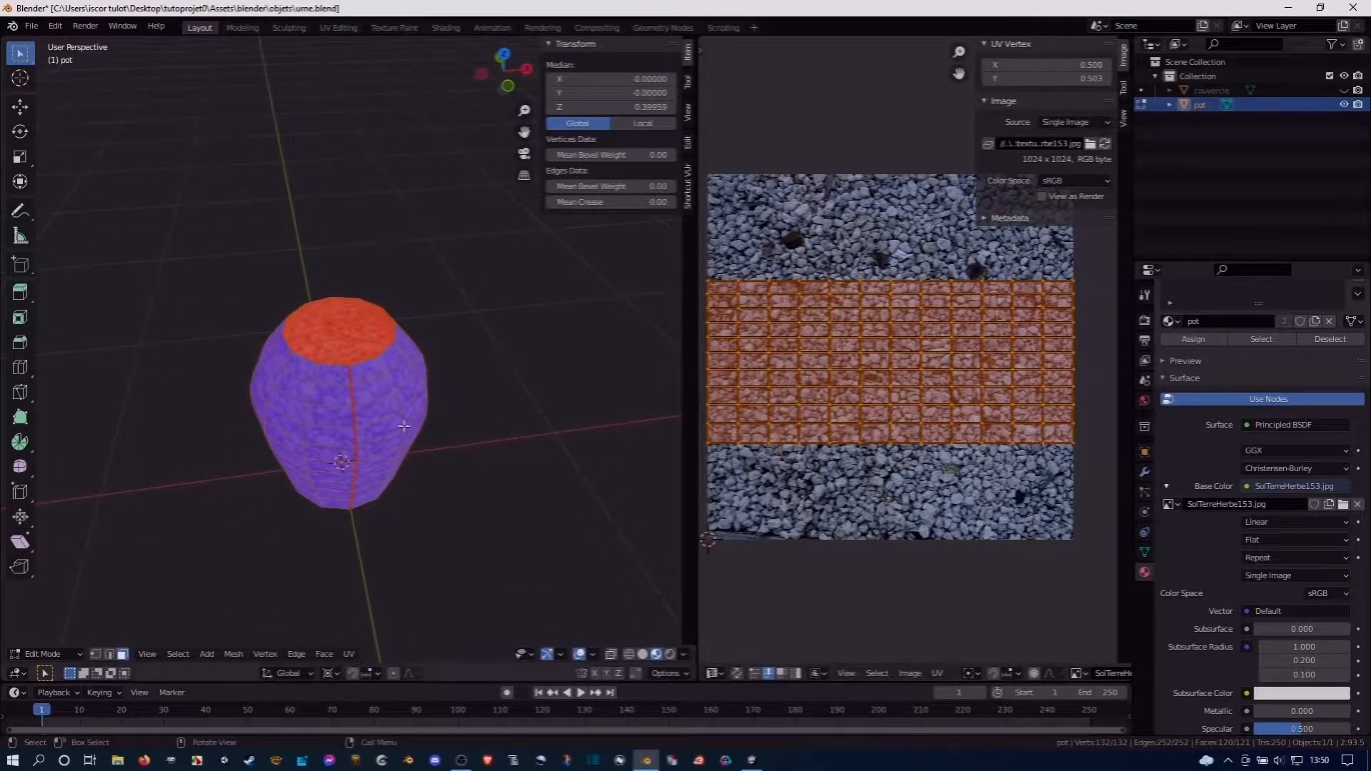
left_click(326, 655)
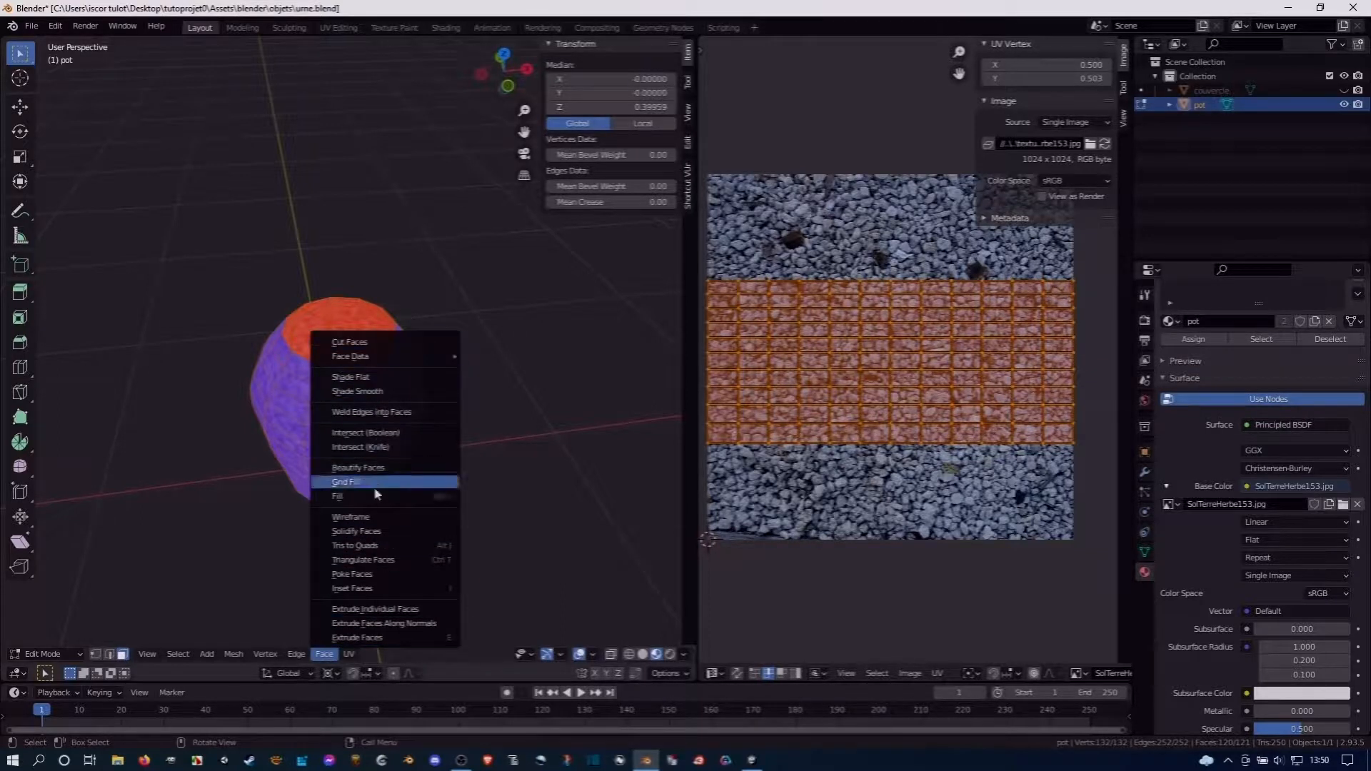
left_click(369, 536)
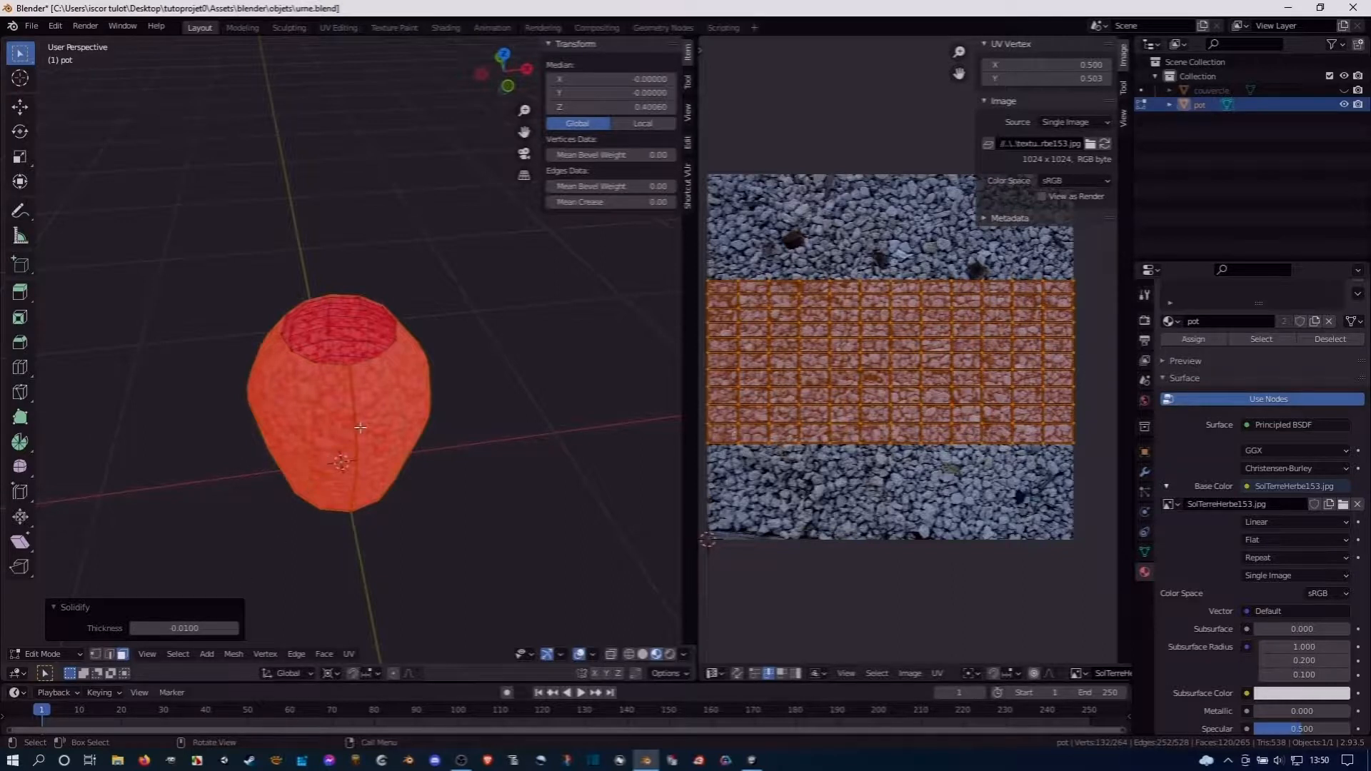
key("shift+n")
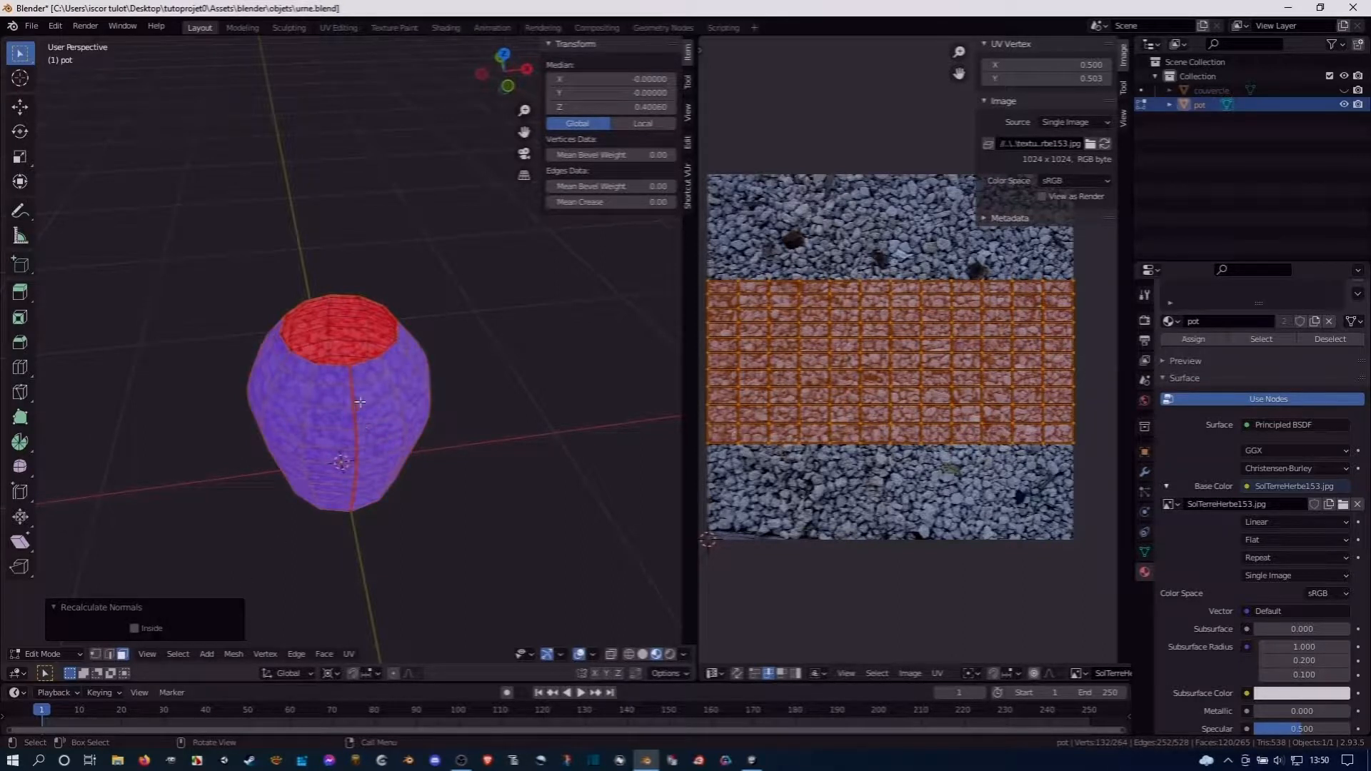
Try to select only the pot's inner wall as linked faces delimited by seams
left_click(345, 310)
key("l")
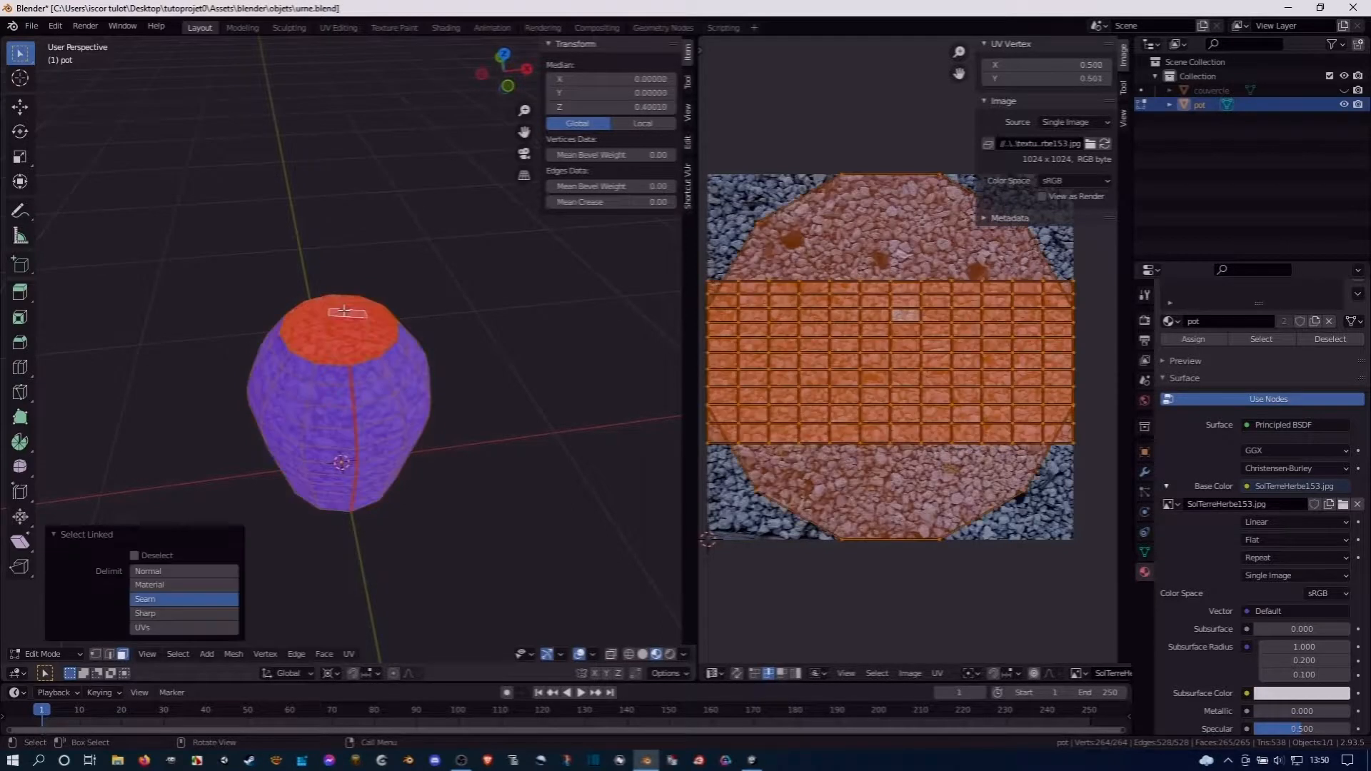
left_click(345, 310)
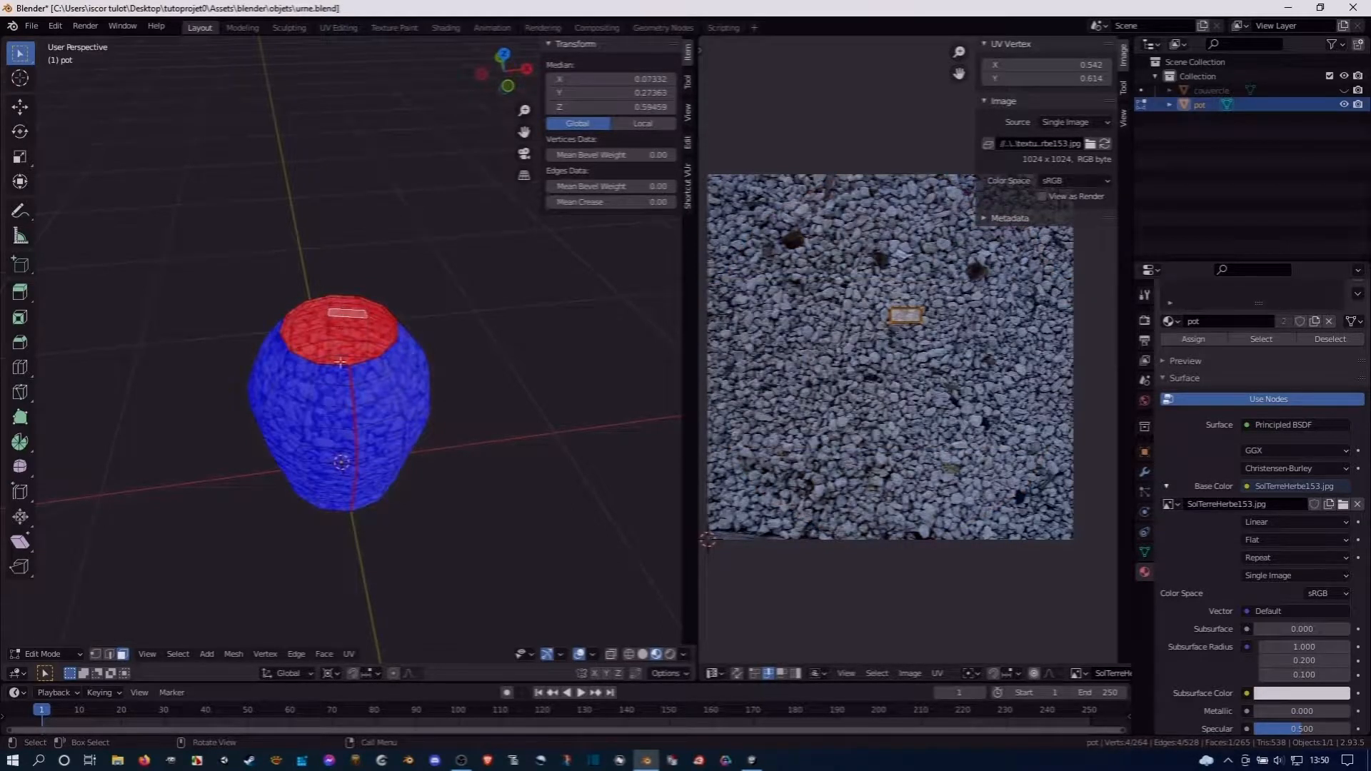
Mark the inner and outer edge loops of the pot's top rim as seams
scroll(335, 372, "up", 4)
middle_click_drag(328, 375, 321, 478)
left_click(312, 489)
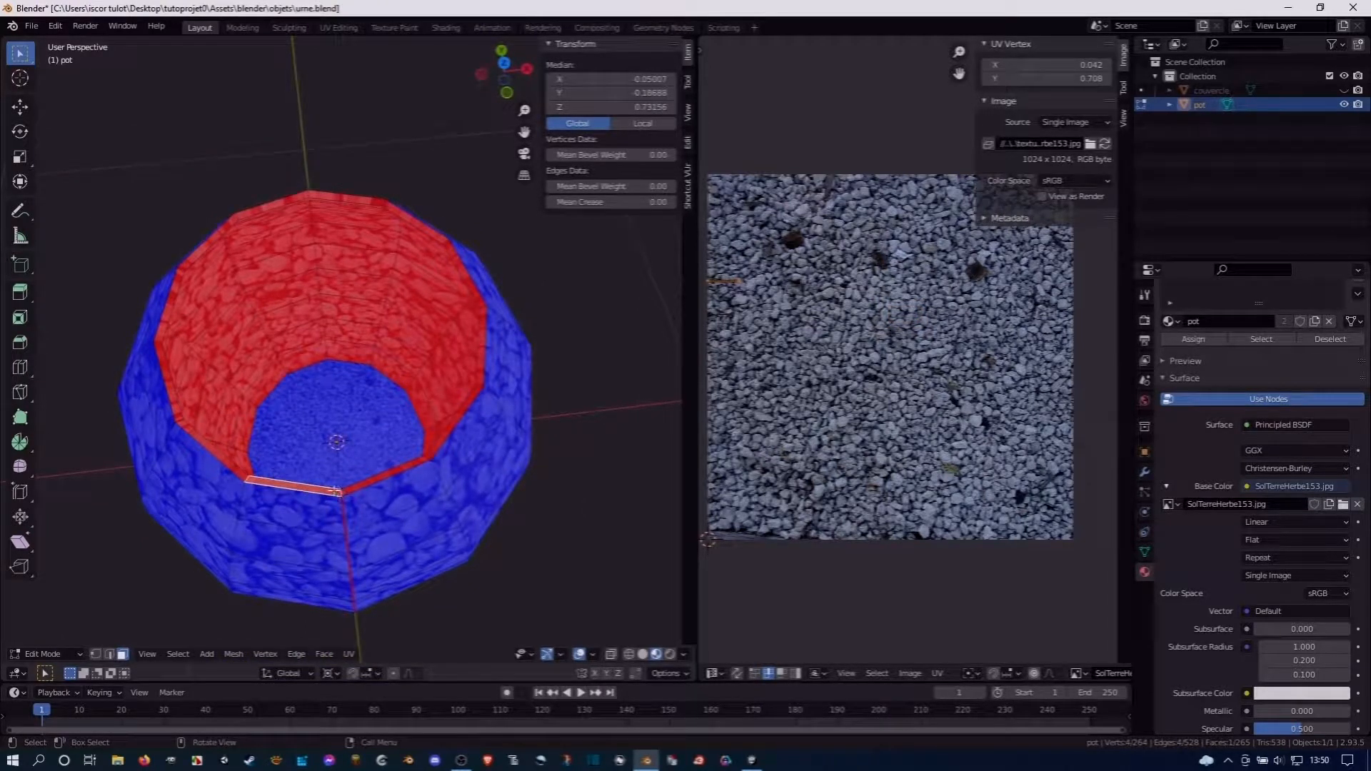
key("2")
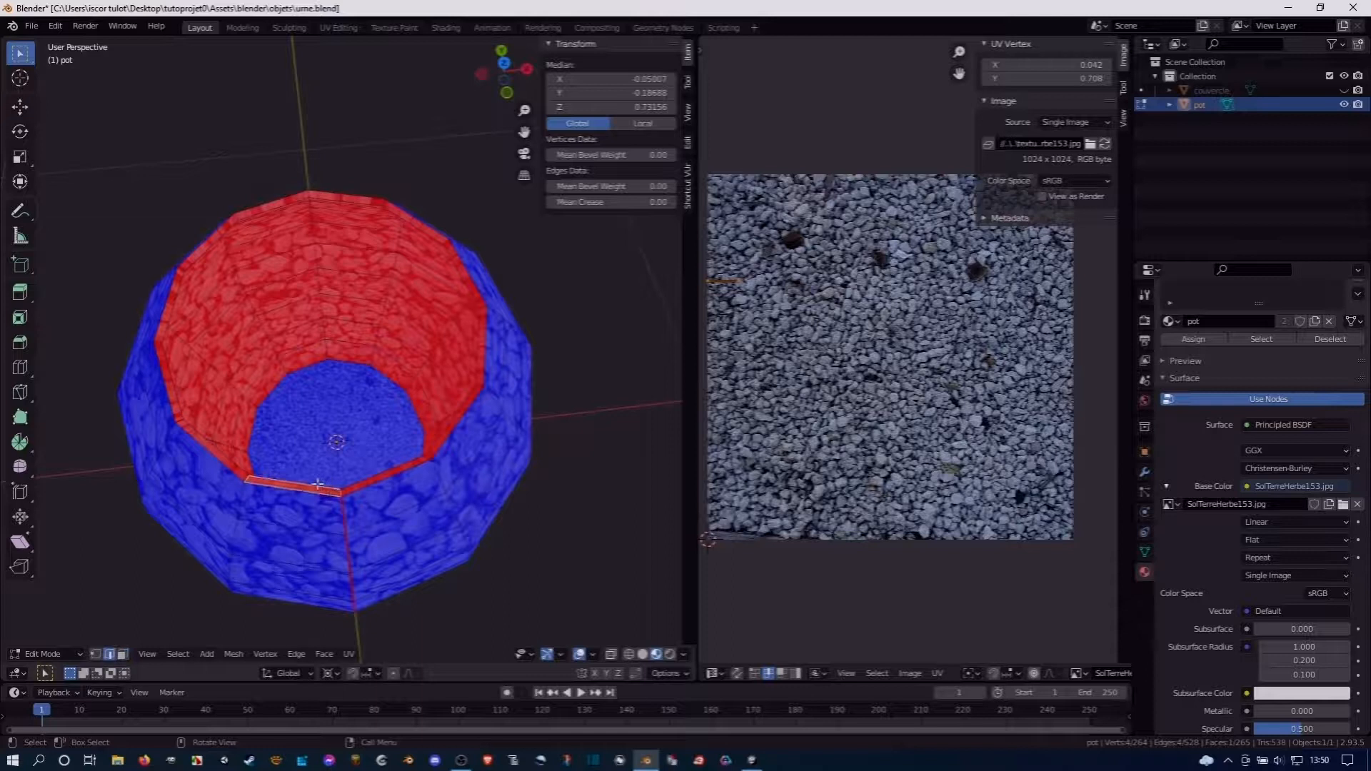
left_click(318, 484)
left_click(318, 484, "alt")
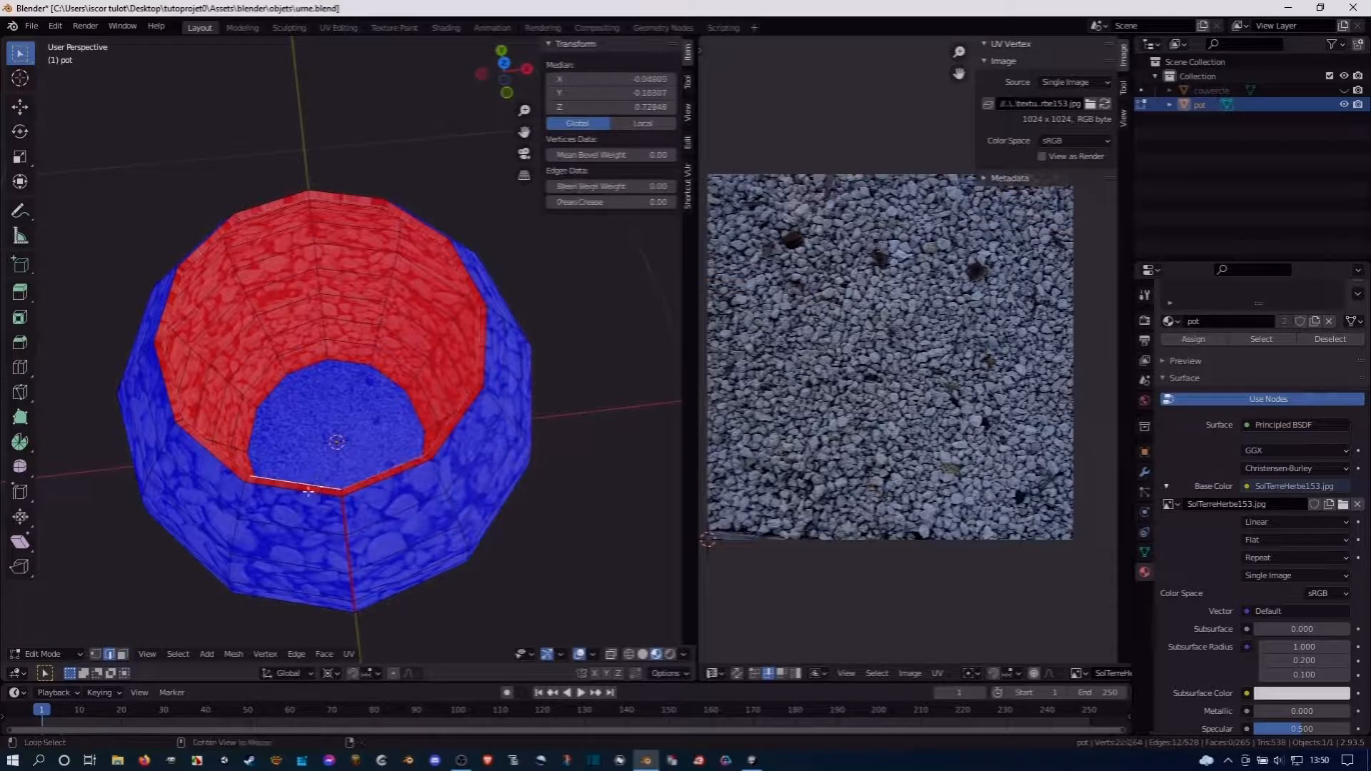
left_click(308, 491, "alt+shift")
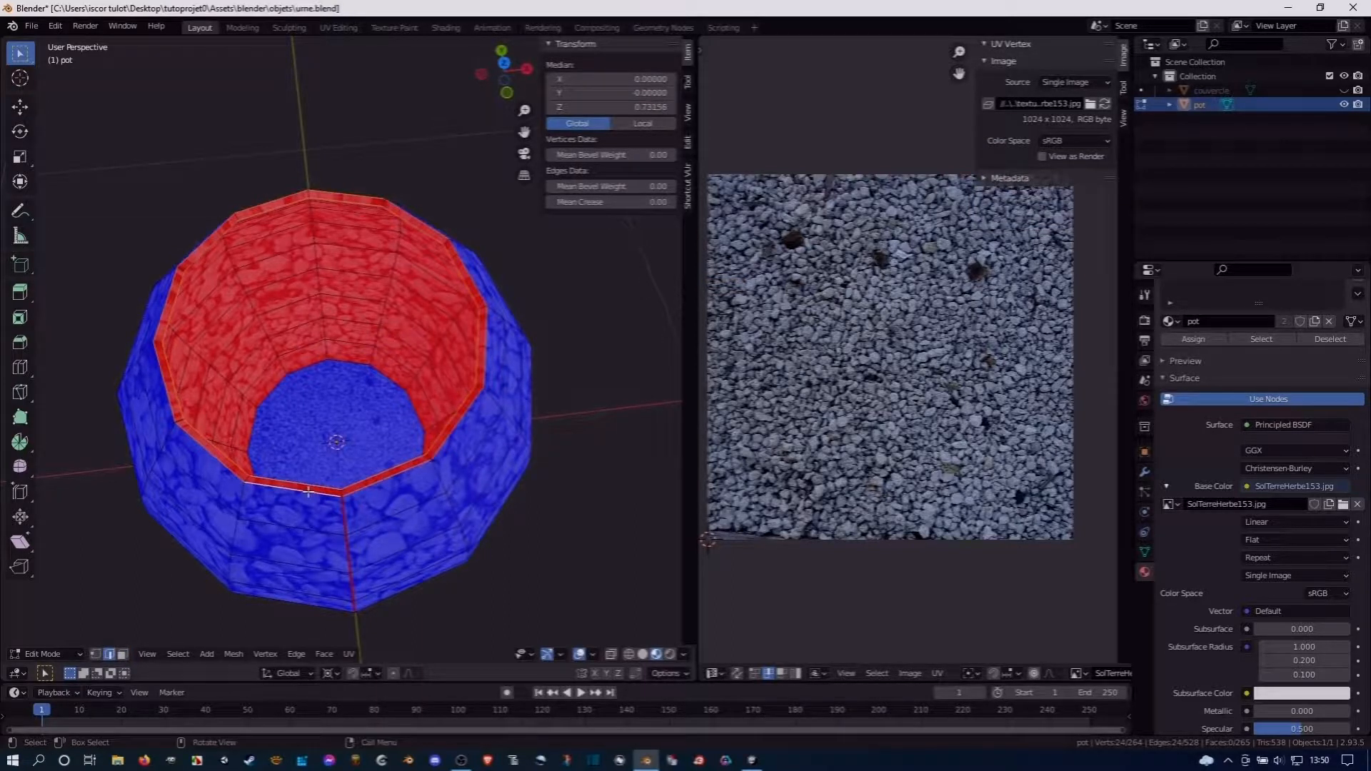
key("ctrl+e")
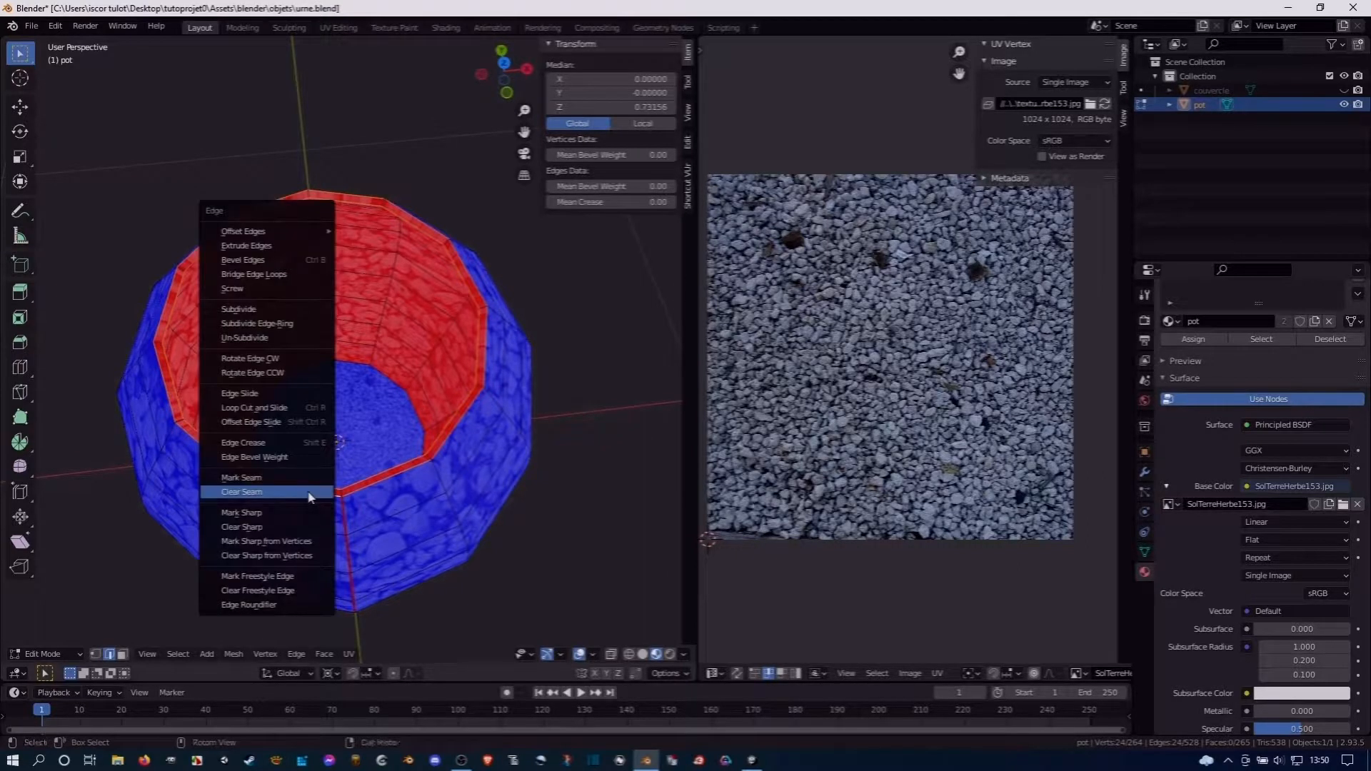
left_click(280, 476)
Hide the pot's bottom face to expose the inside of the wall from below
middle_click_drag(306, 543, 290, 426)
scroll(290, 401, "down", 5)
left_click(282, 426)
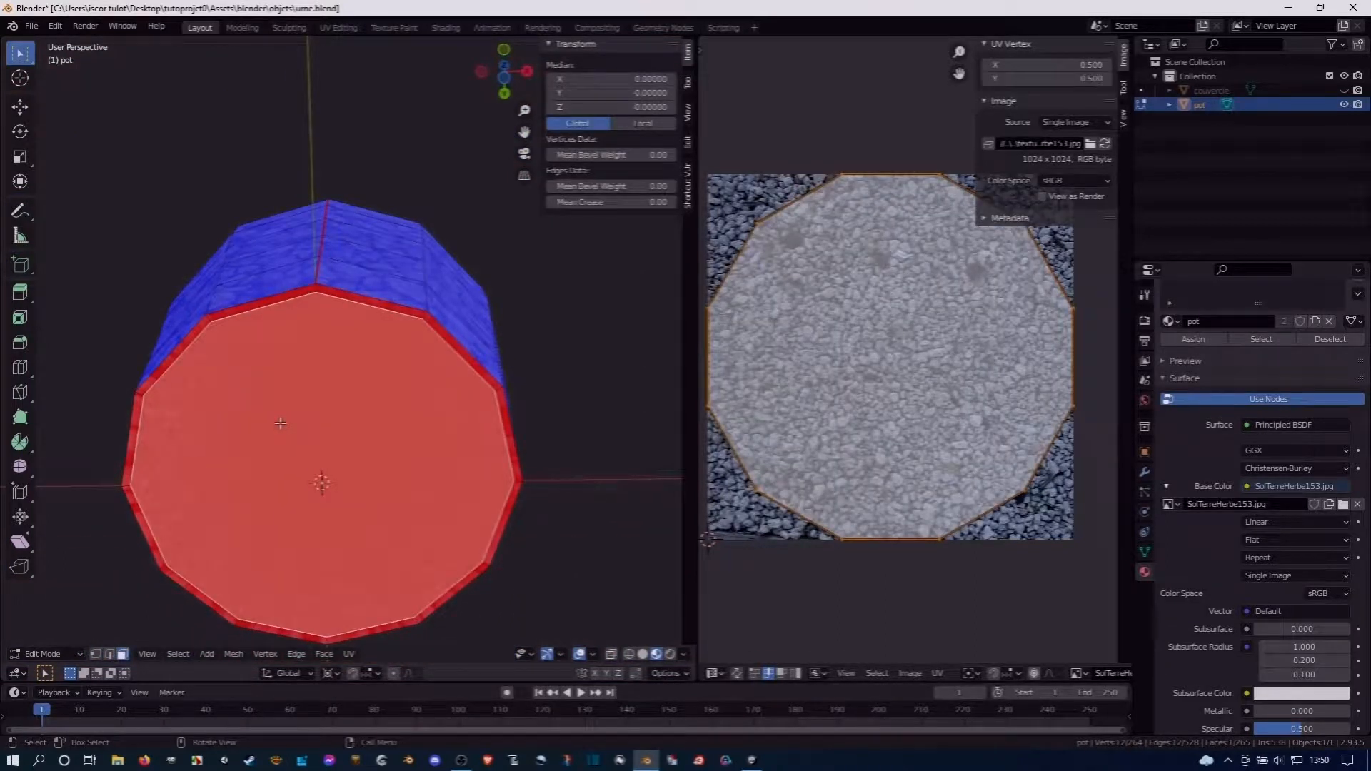
key("h")
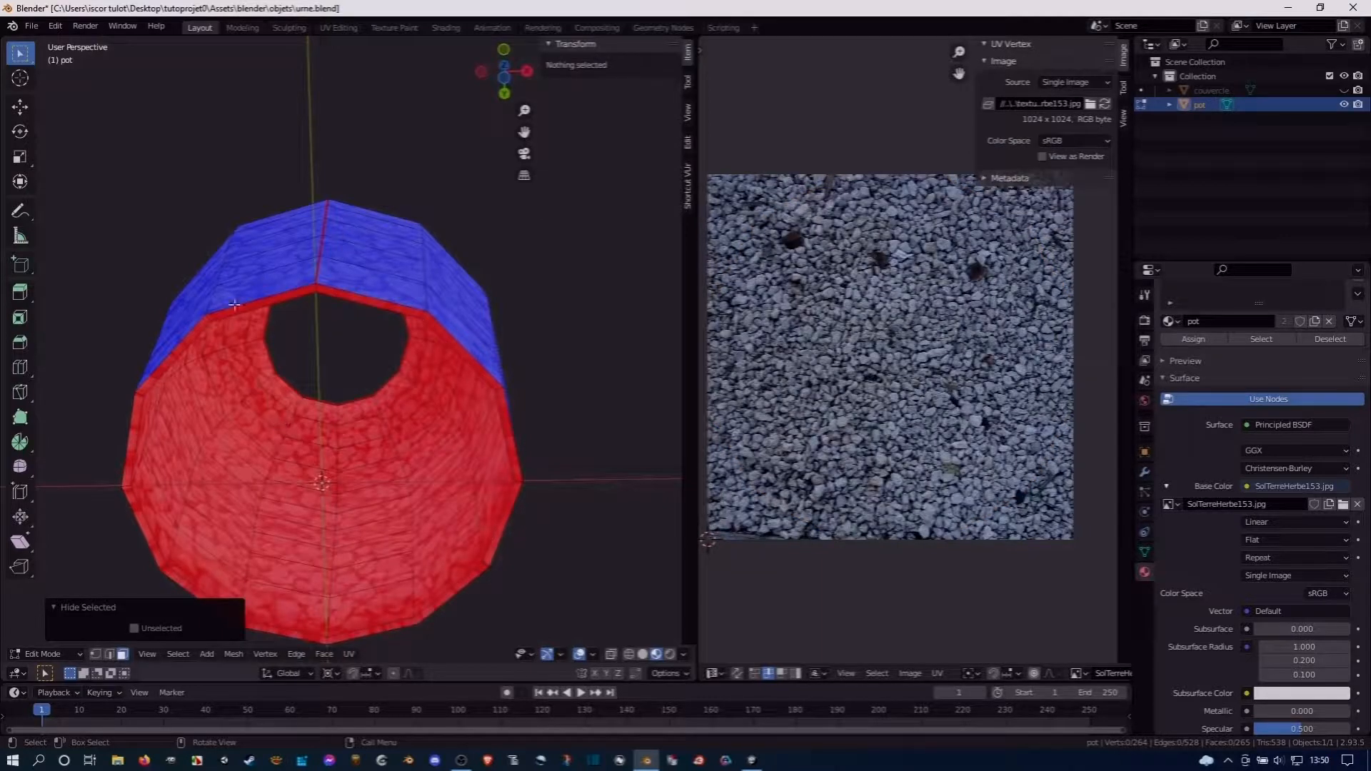
Mark the outer and inner edge loops of the pot's bottom rim as seams
key("2")
left_click(232, 311, "alt")
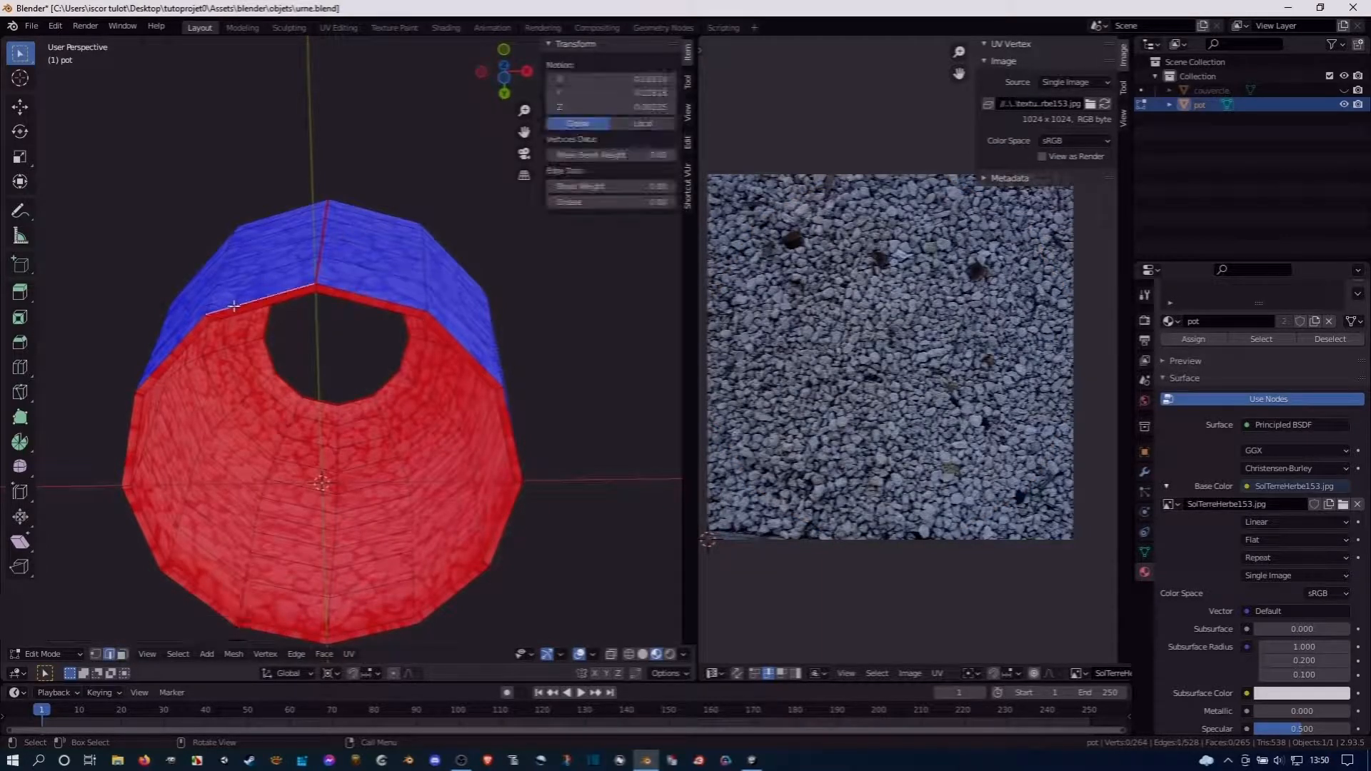
left_click(232, 314, "alt+shift")
key("ctrl+e")
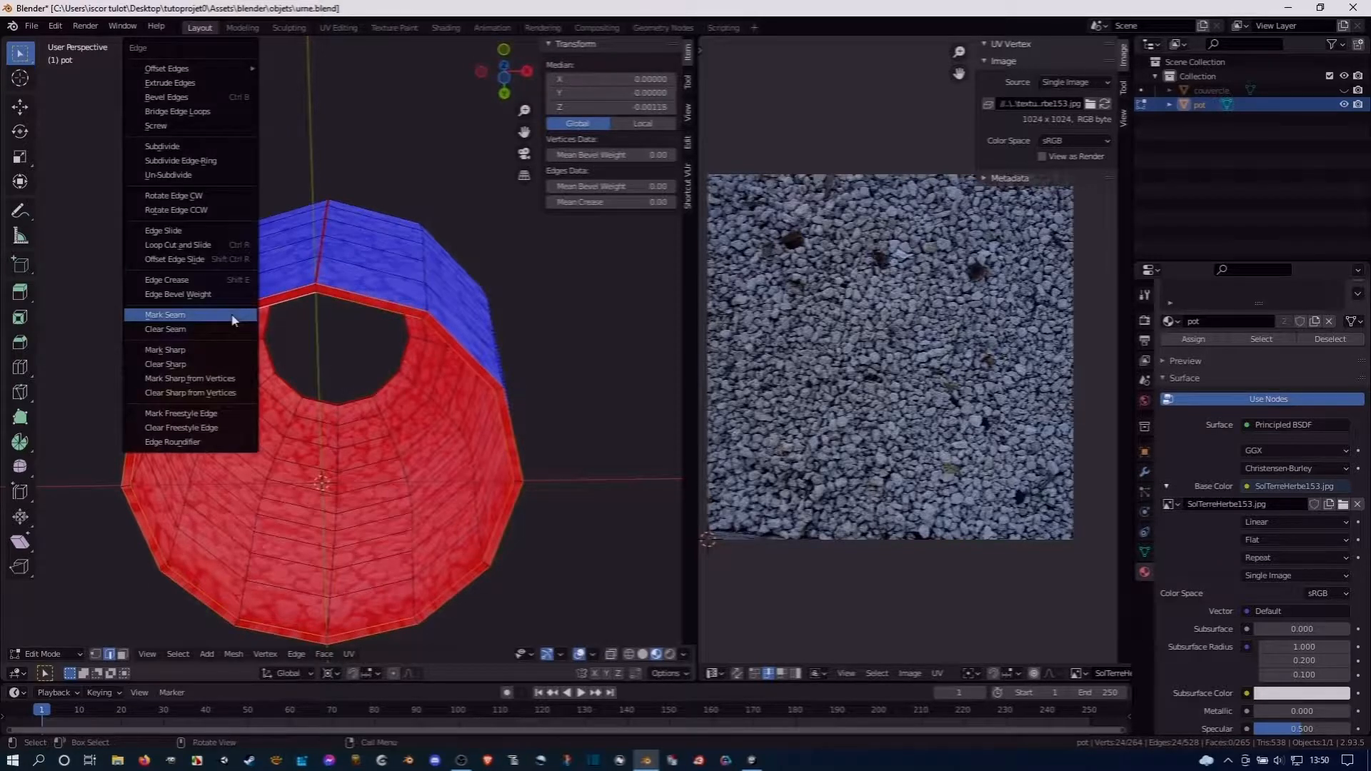
left_click(233, 321)
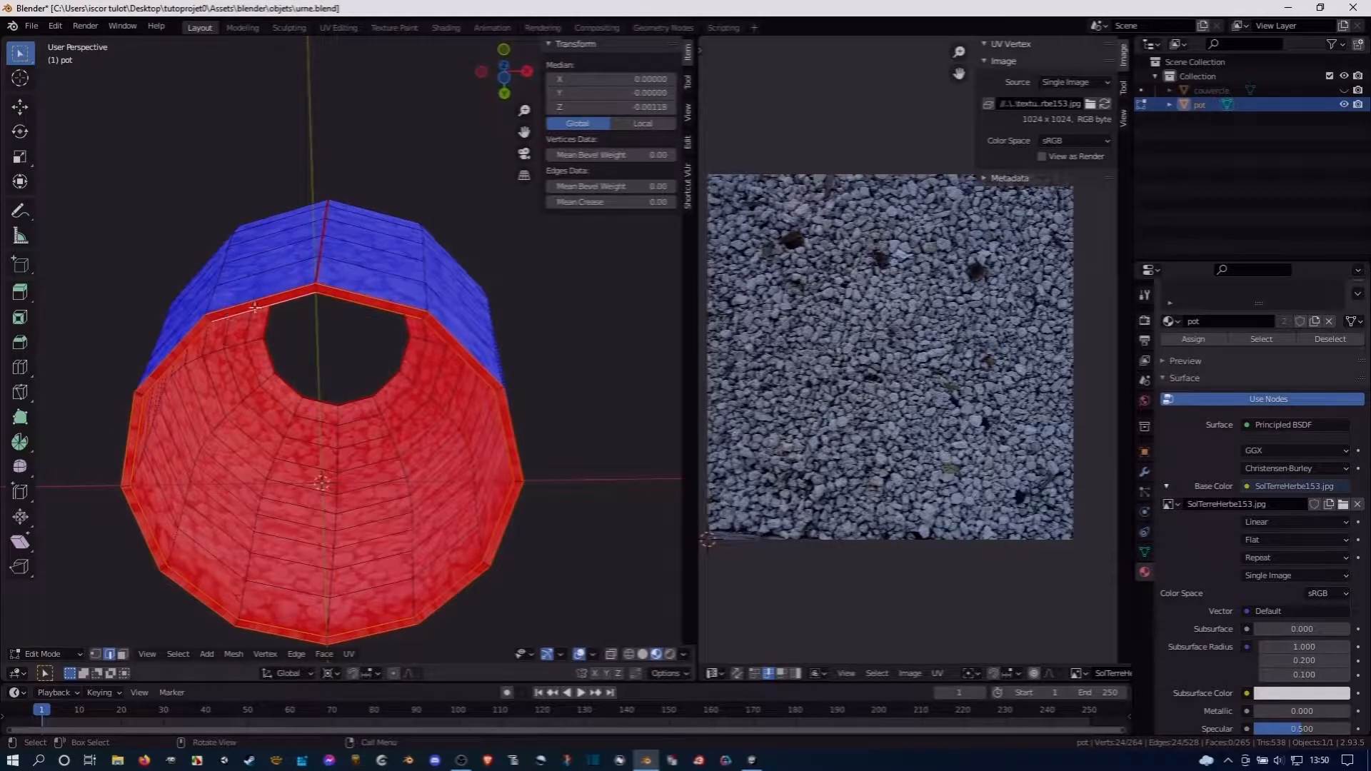
left_click(243, 307)
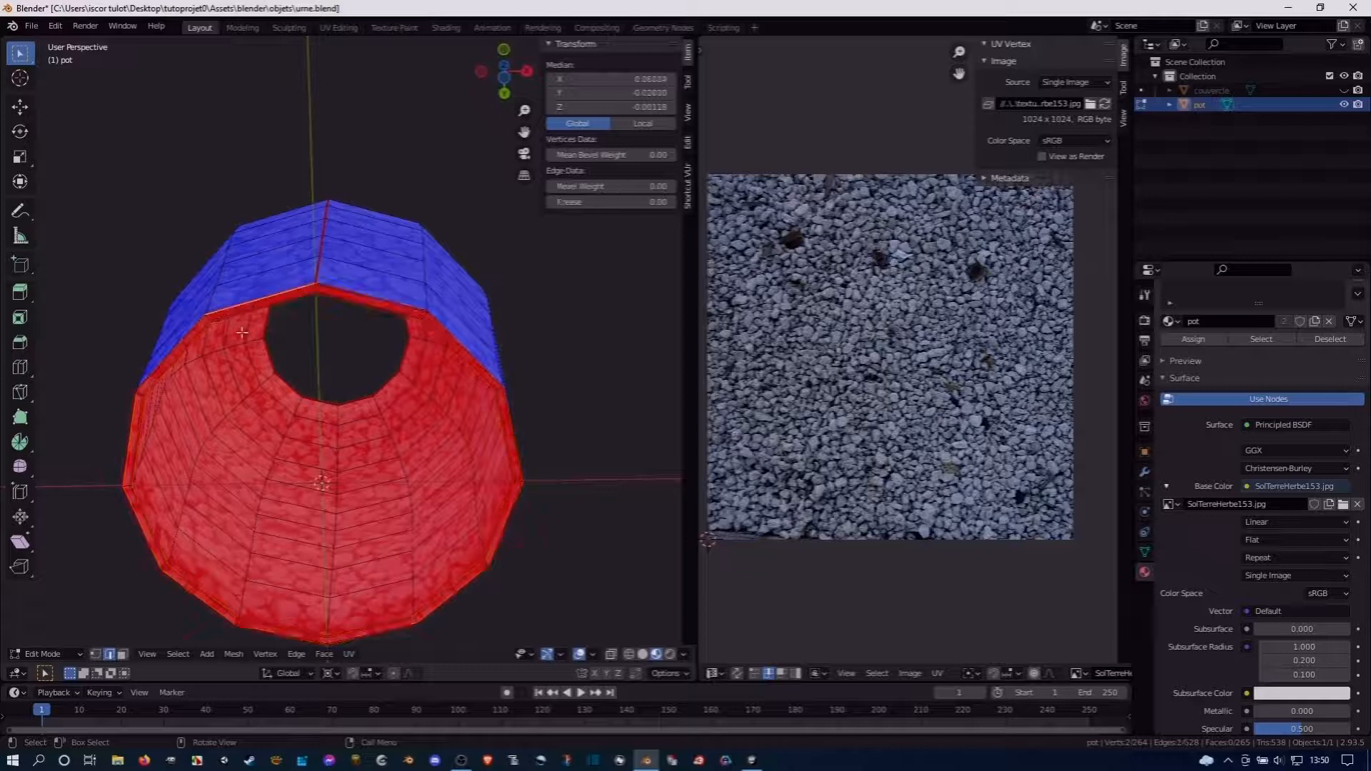
Select the pot's inner wall as linked faces delimited by seams and recalculate its normals
key("3")
left_click(232, 425)
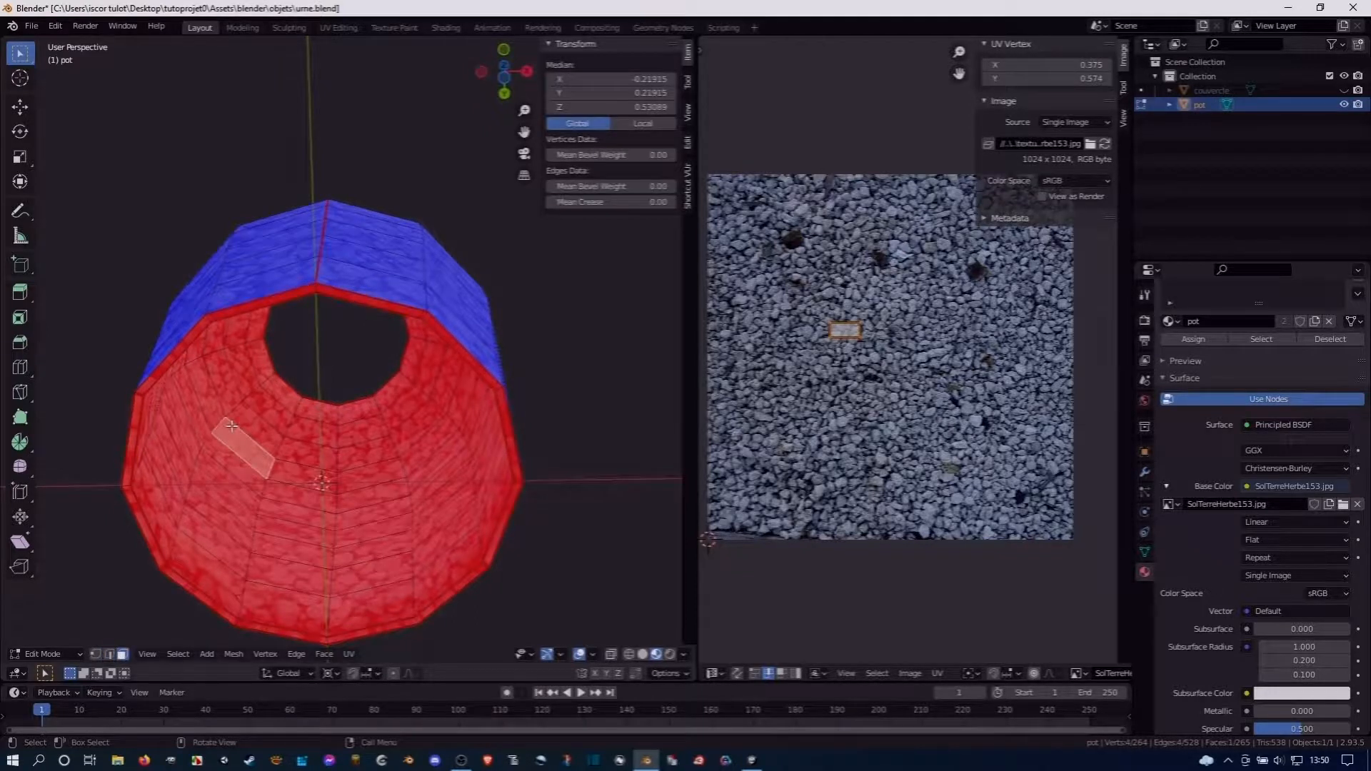
key("ctrl+l")
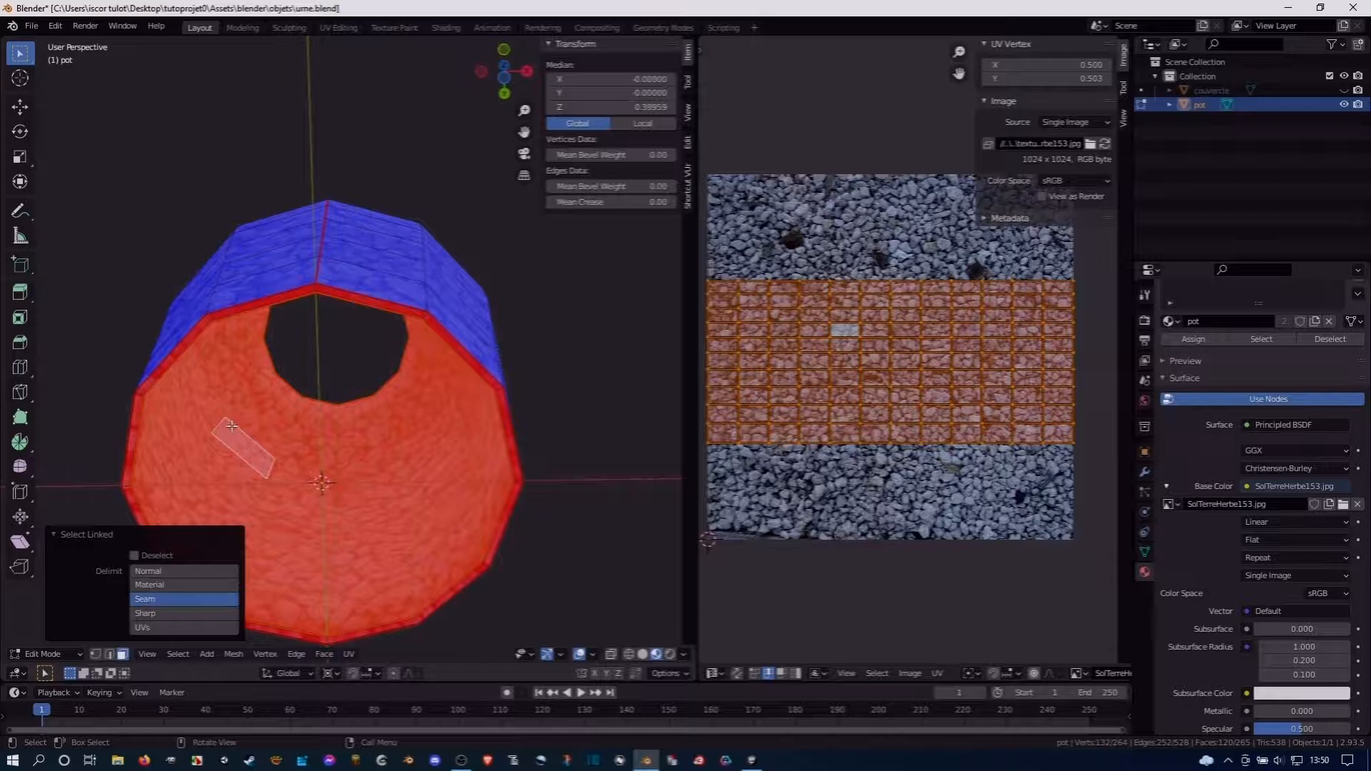
key("shift+n")
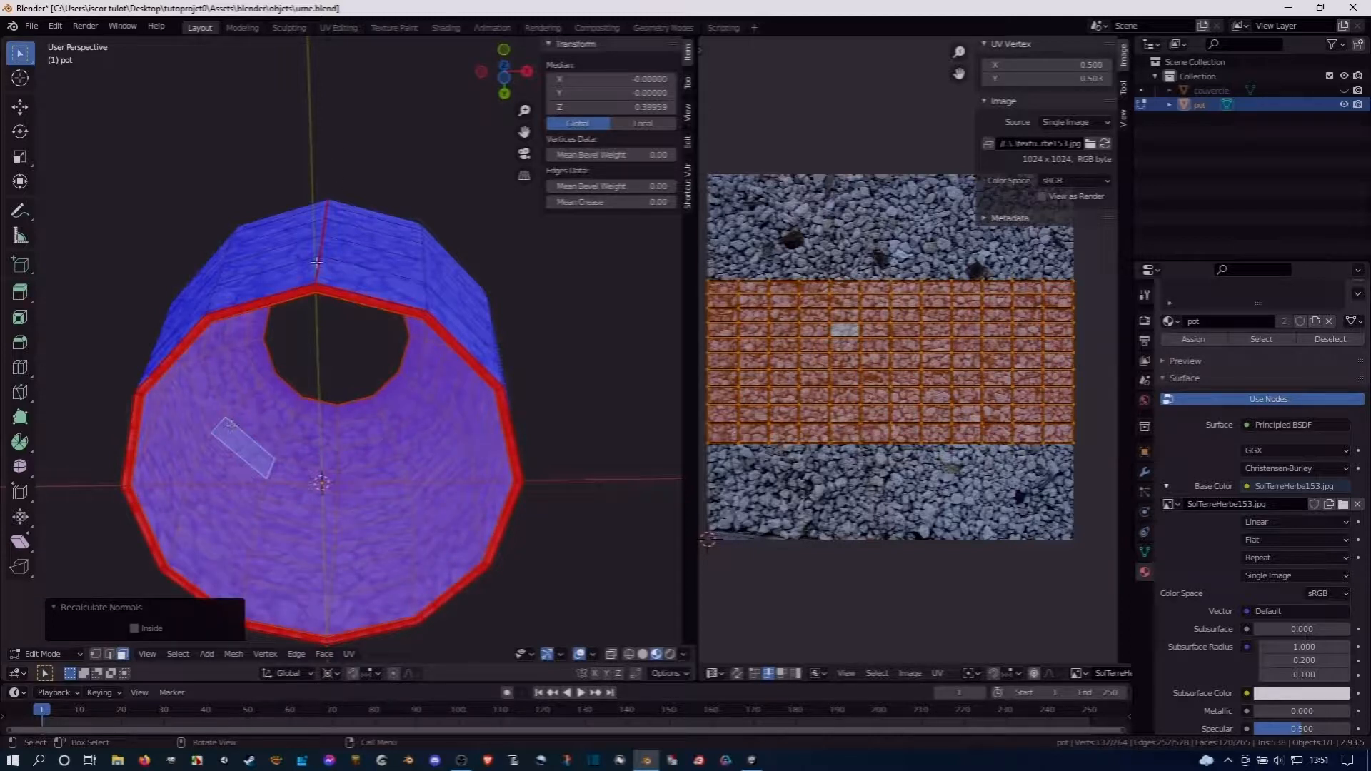
Select the ring of faces on the pot's bottom rim and recalculate its normals
left_click(314, 289)
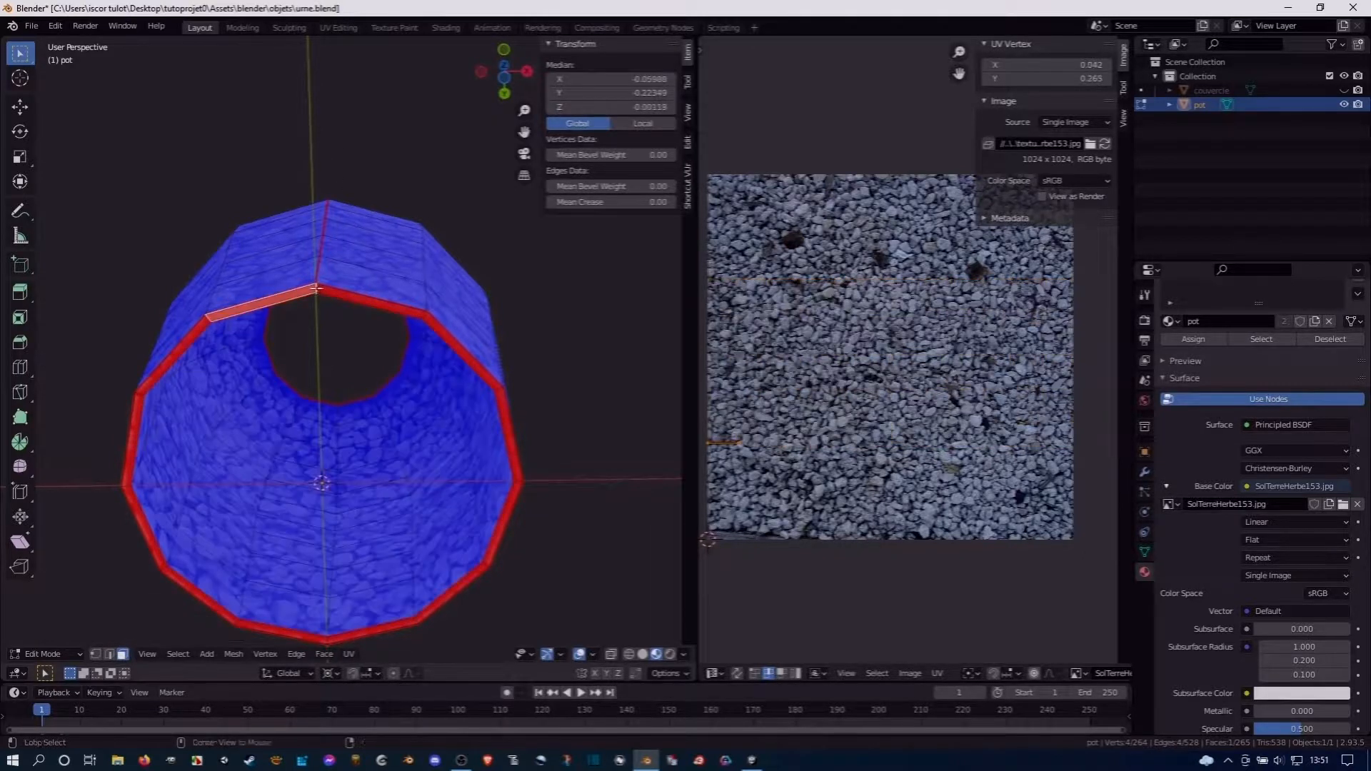
left_click(318, 289, "alt")
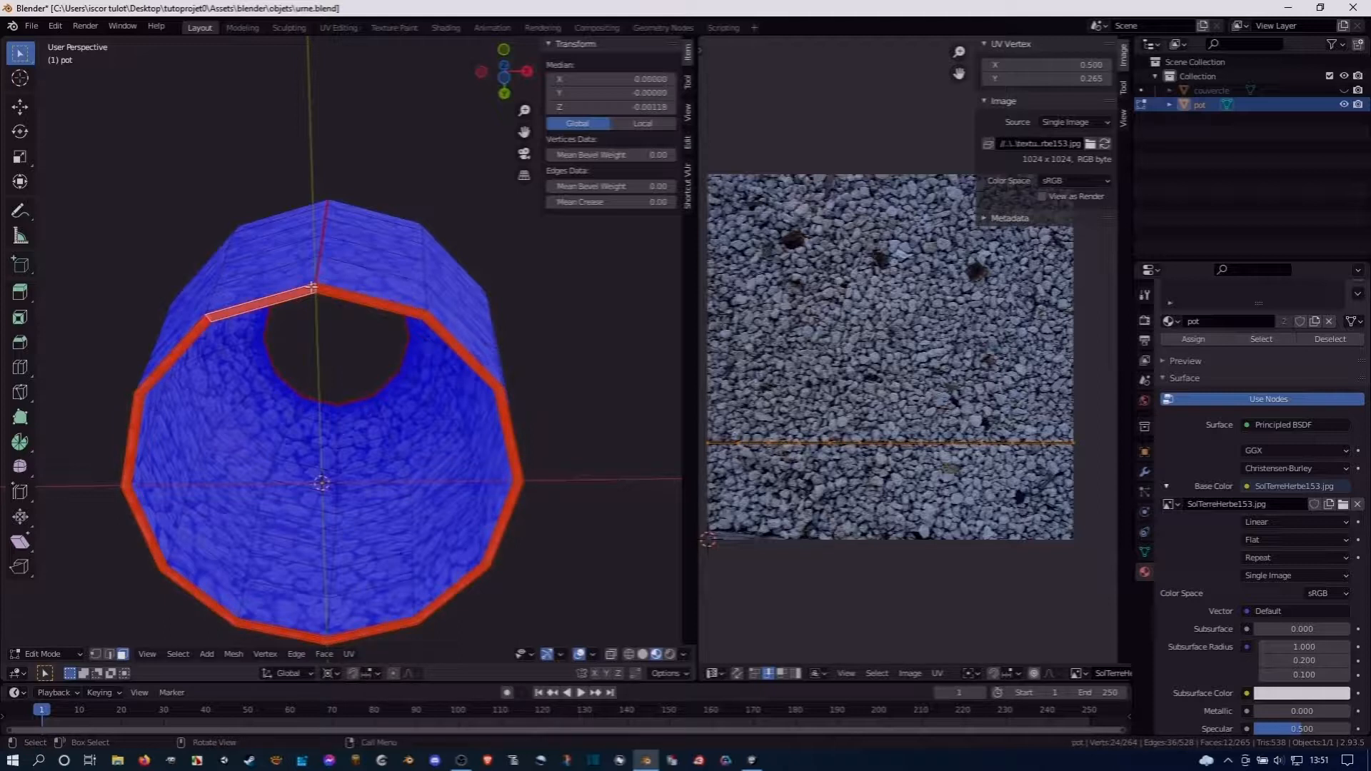
key("shift+n")
Select the ring of faces on the pot's top rim and recalculate its normals
mouse_move(325, 250)
middle_mouse_down()
mouse_move(325, 330)
mouse_move(267, 320)
middle_mouse_up()
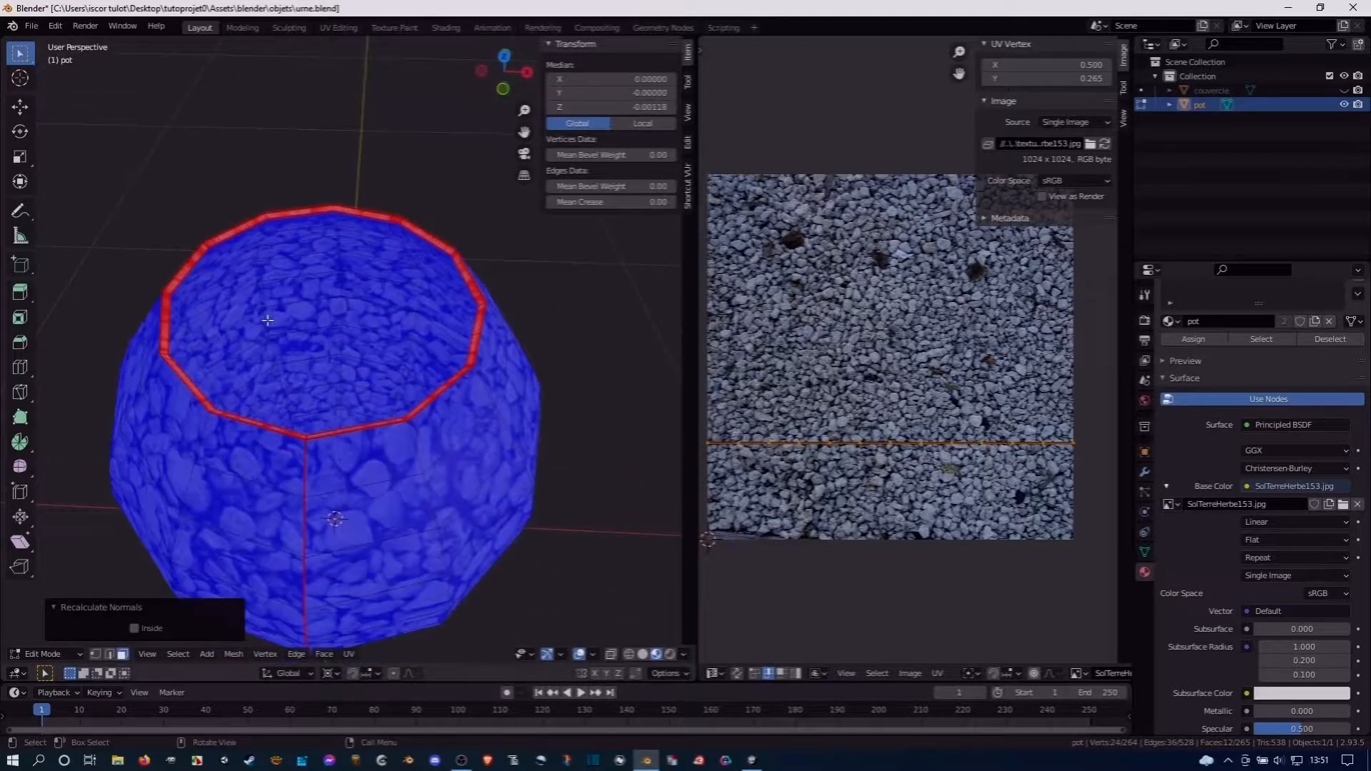
left_click(299, 434)
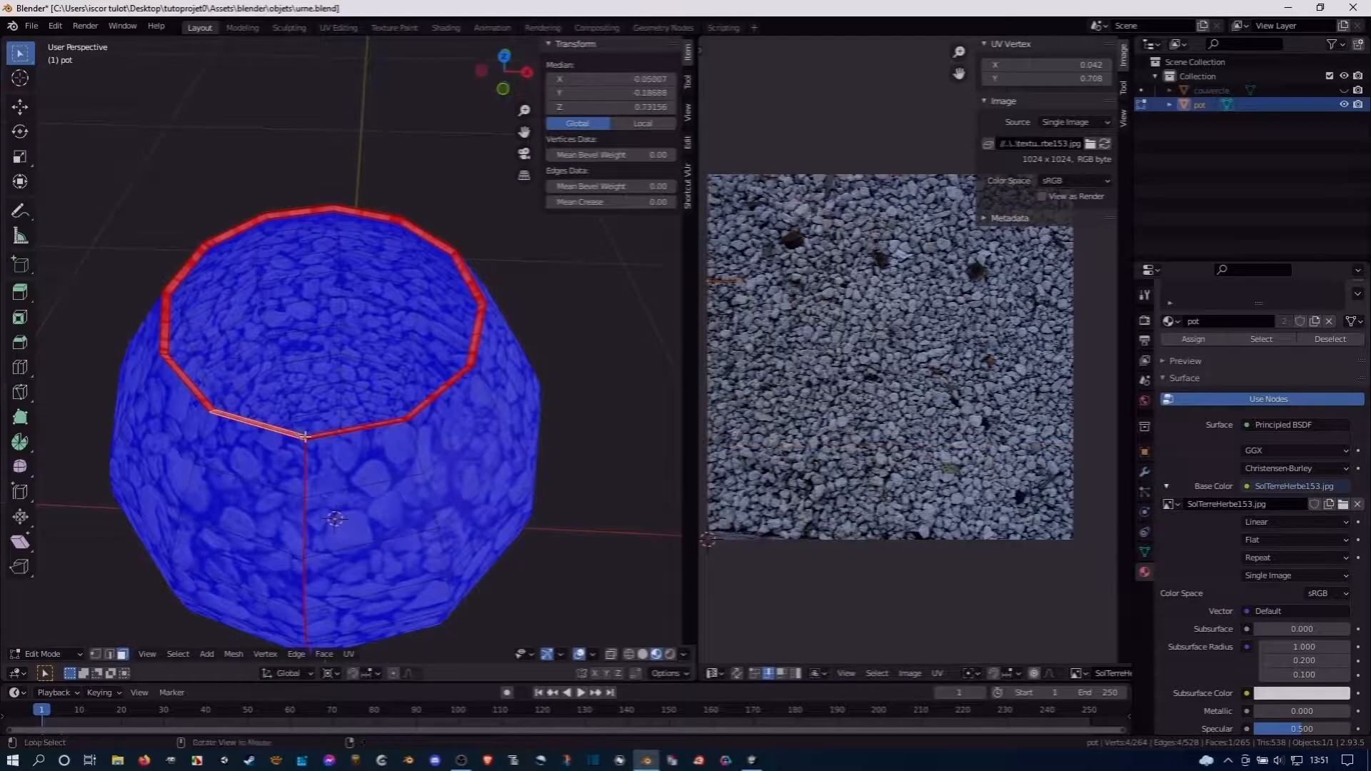
left_click(304, 436, "alt+shift")
key("shift+n")
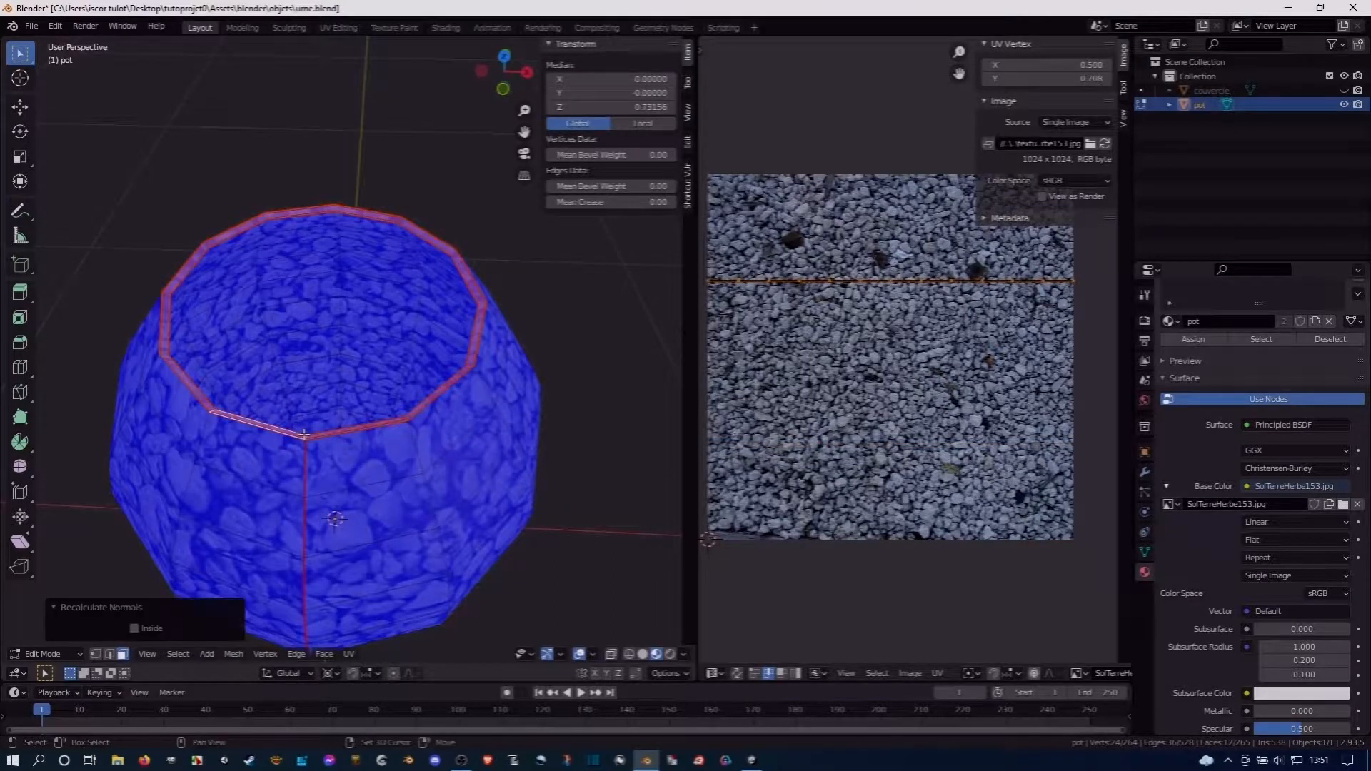
Reveal the pot's hidden bottom face and turn the couvercle object's visibility back on
scroll(282, 272, "down", 4)
middle_click_drag(304, 347, 303, 439)
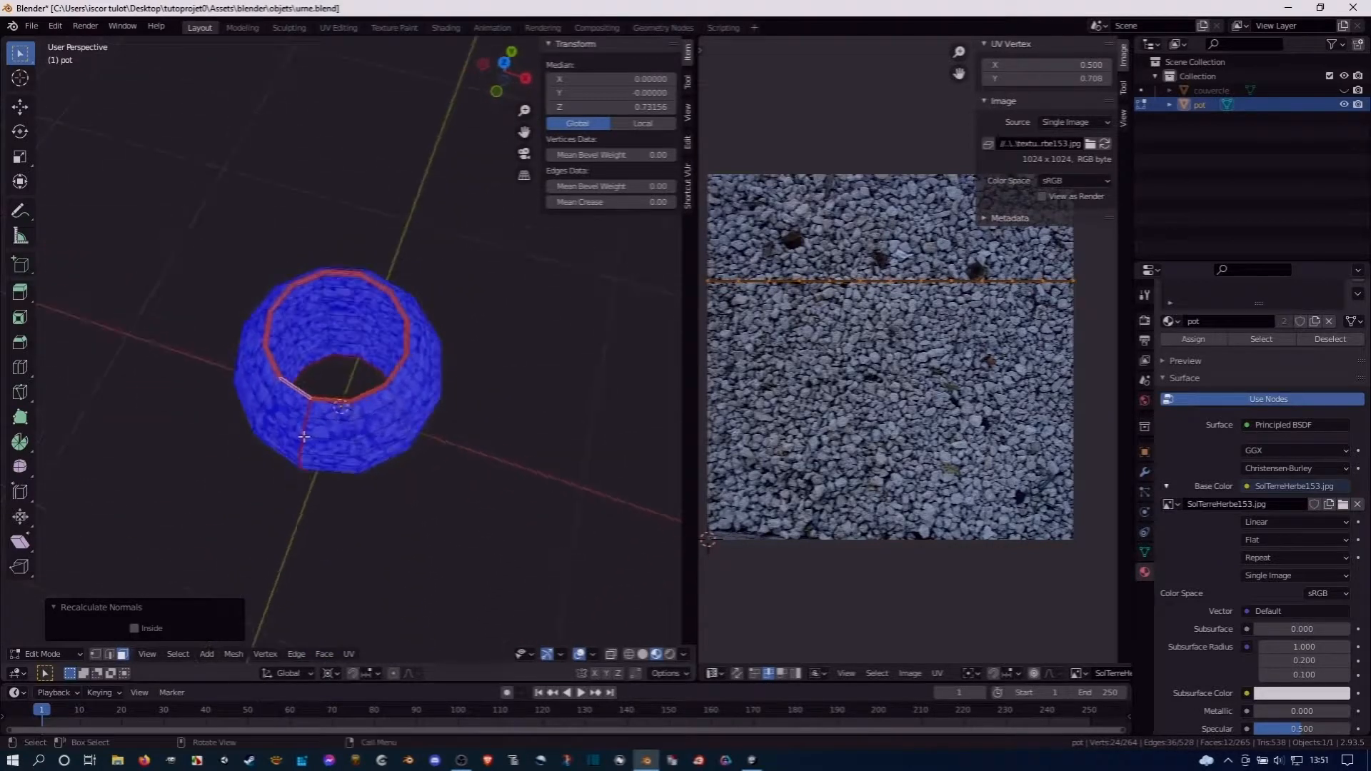
key("alt+a")
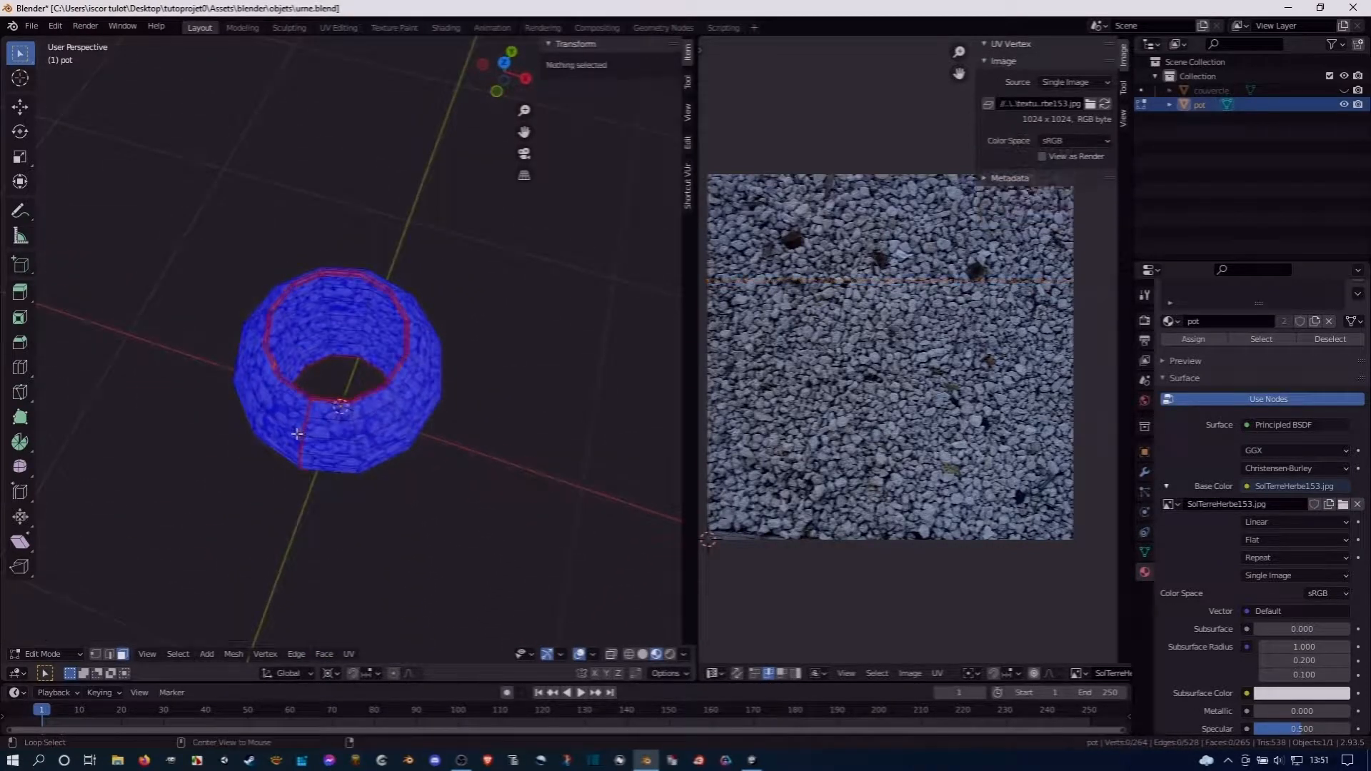
key("alt+h")
middle_click_drag(297, 433, 494, 382)
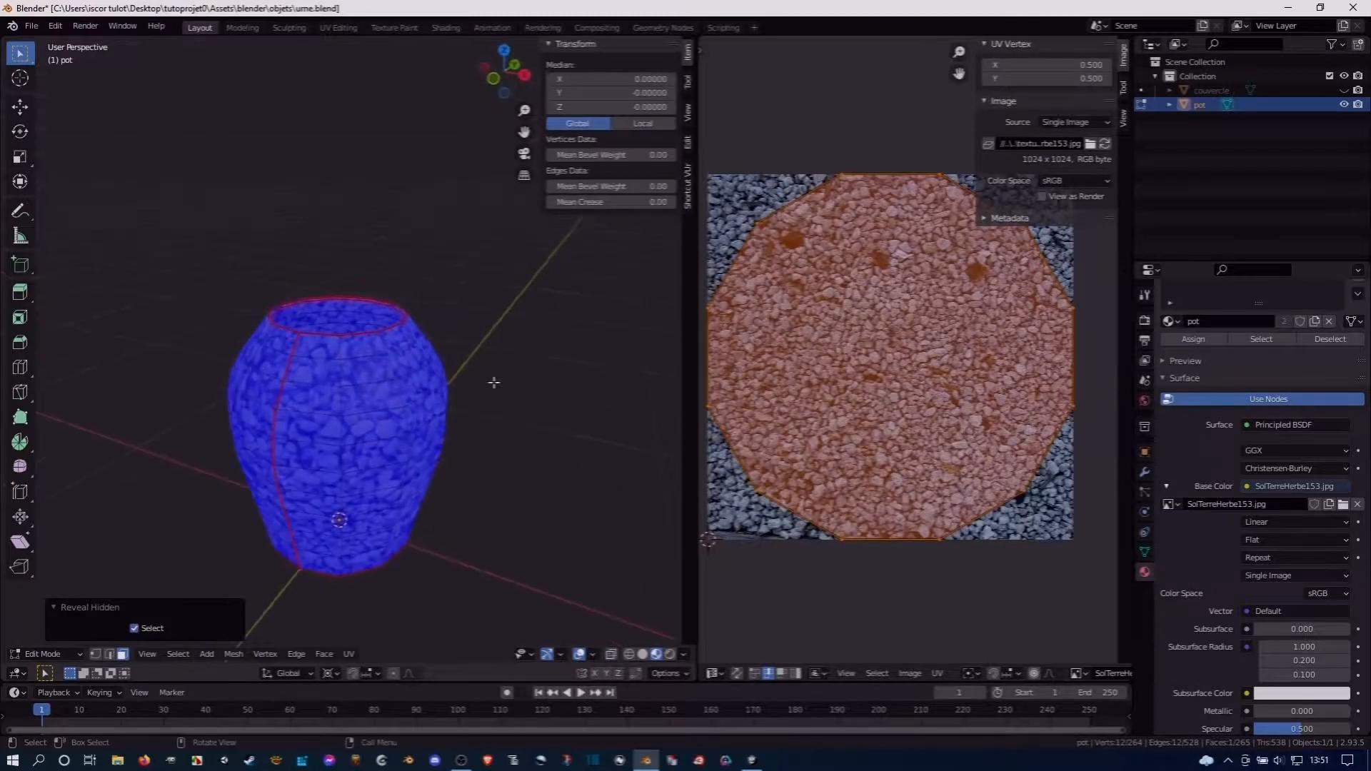
left_click(1344, 91)
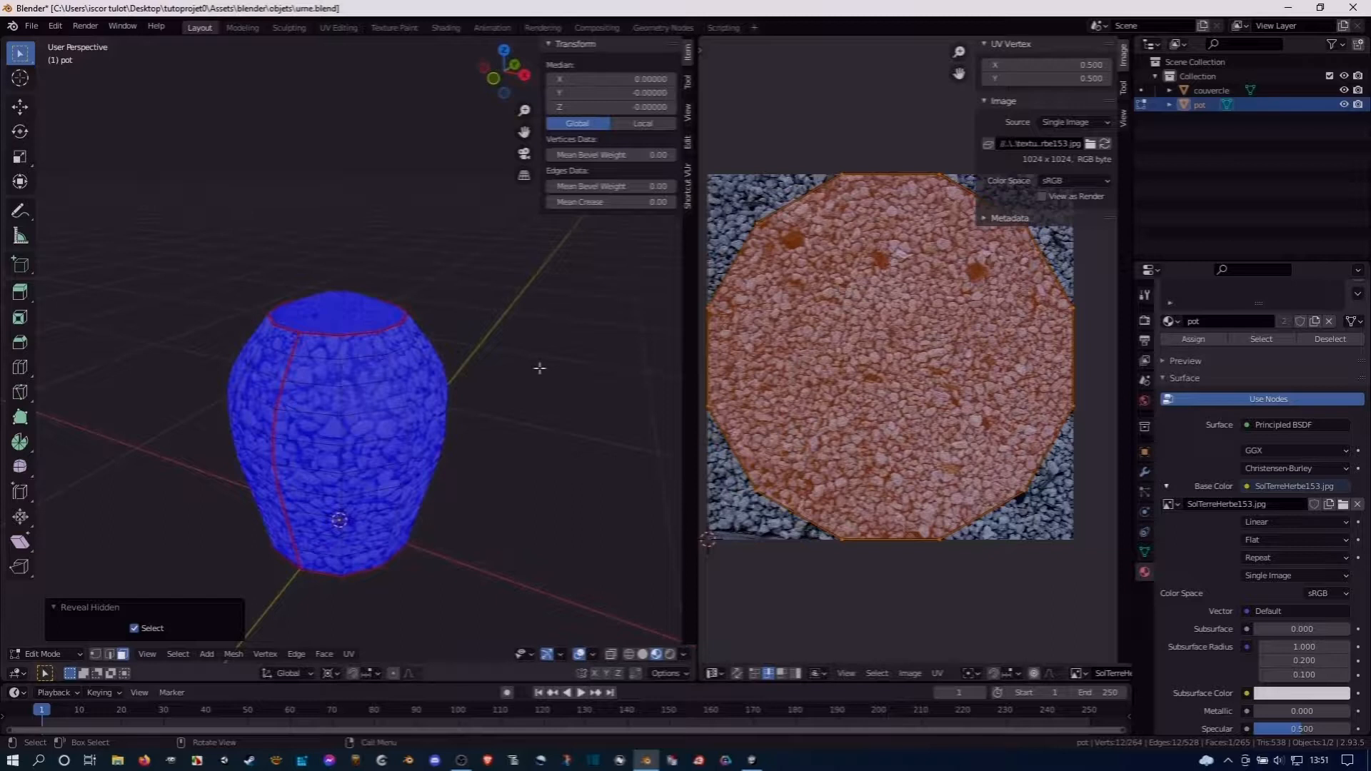
Save urne.blend, then switch to the Unity project and inspect the urn in the scene
left_click(32, 27)
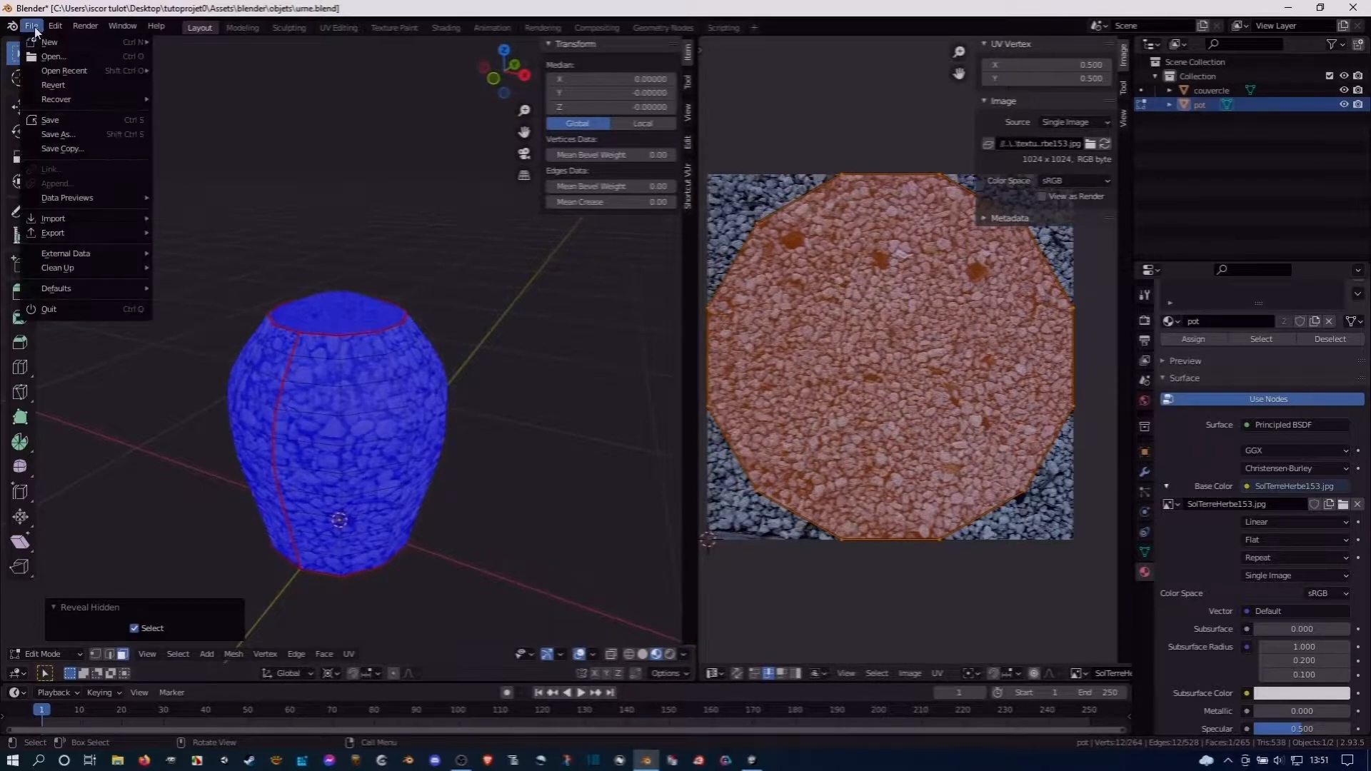
left_click(54, 119)
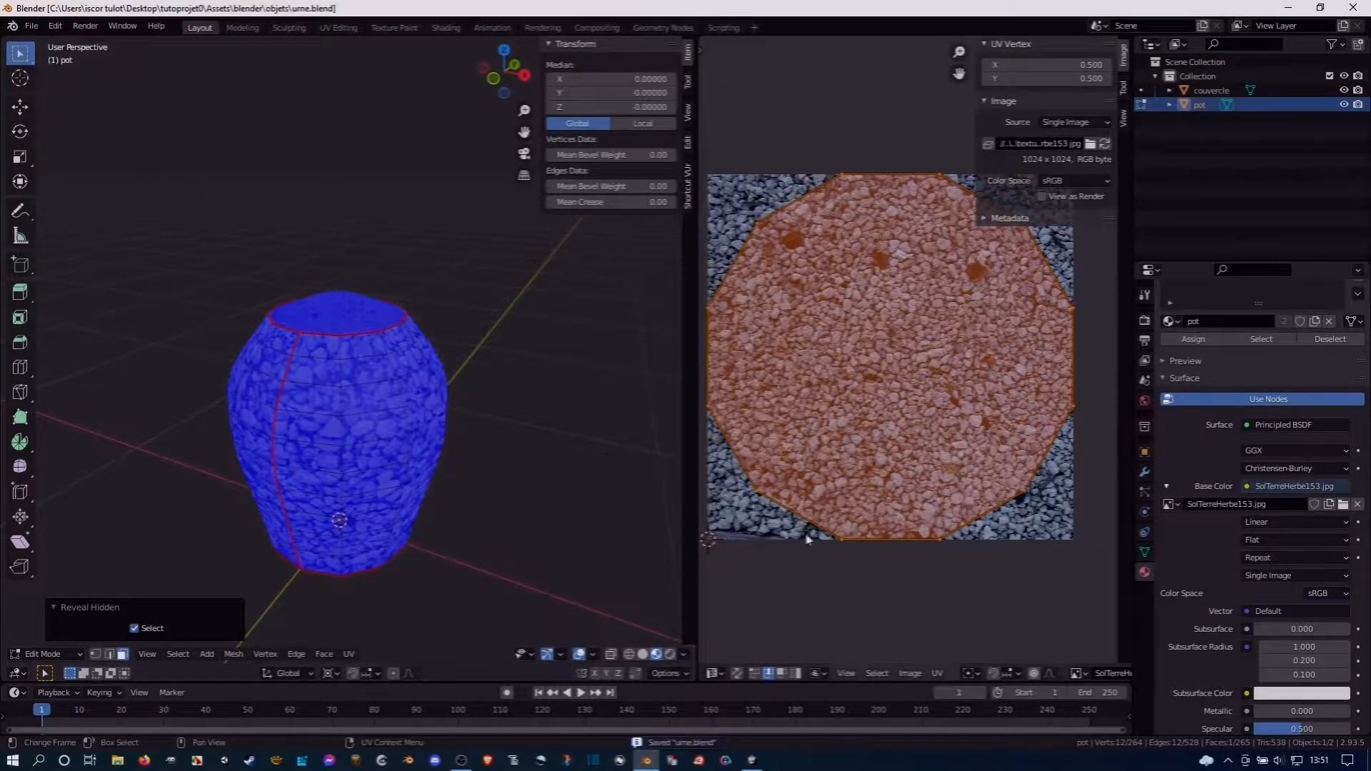
left_click(752, 761)
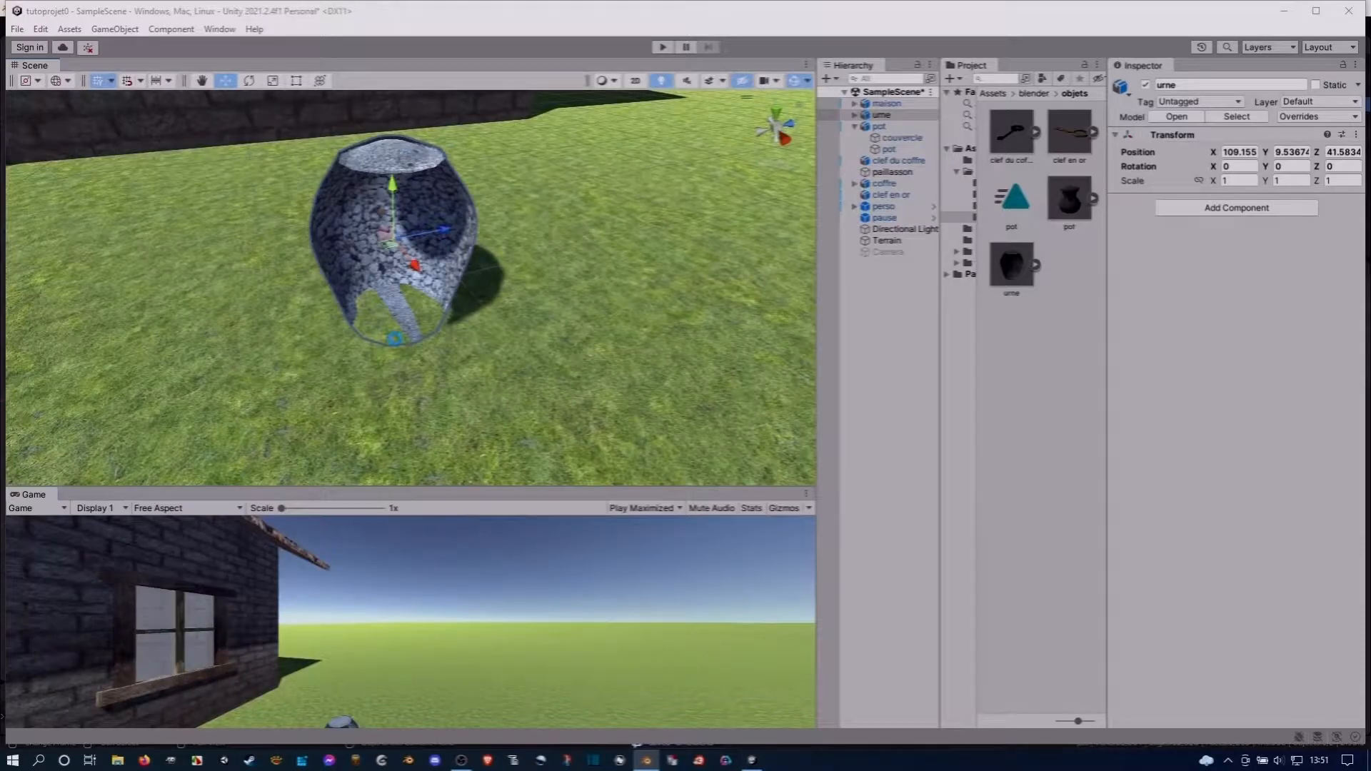
mouse_move(318, 270)
middle_mouse_down()
mouse_move(362, 288)
mouse_move(334, 275)
middle_mouse_up()
right_click_drag(334, 275, 521, 307)
key("f")
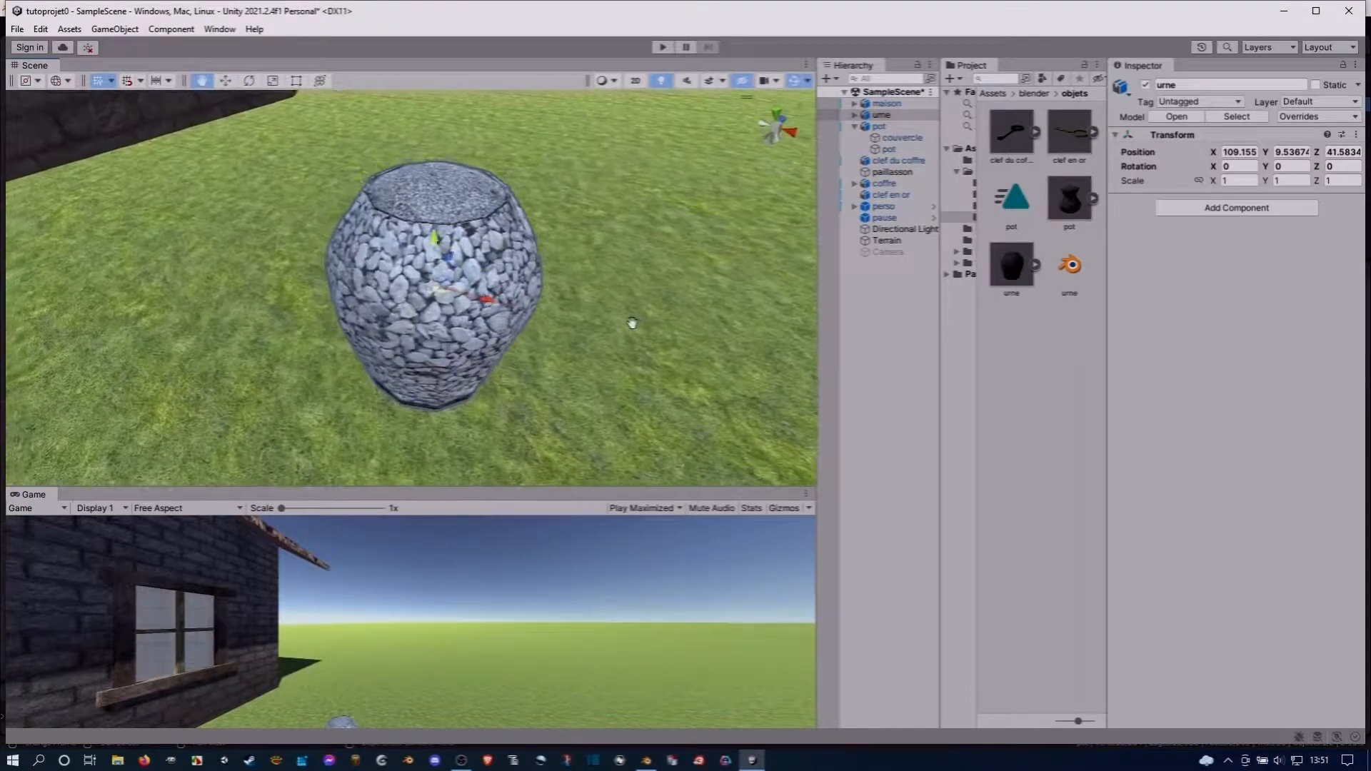
Deactivate the urn's couvercle object and look inside the pot from above
left_click(452, 213)
middle_click_drag(450, 262, 401, 264)
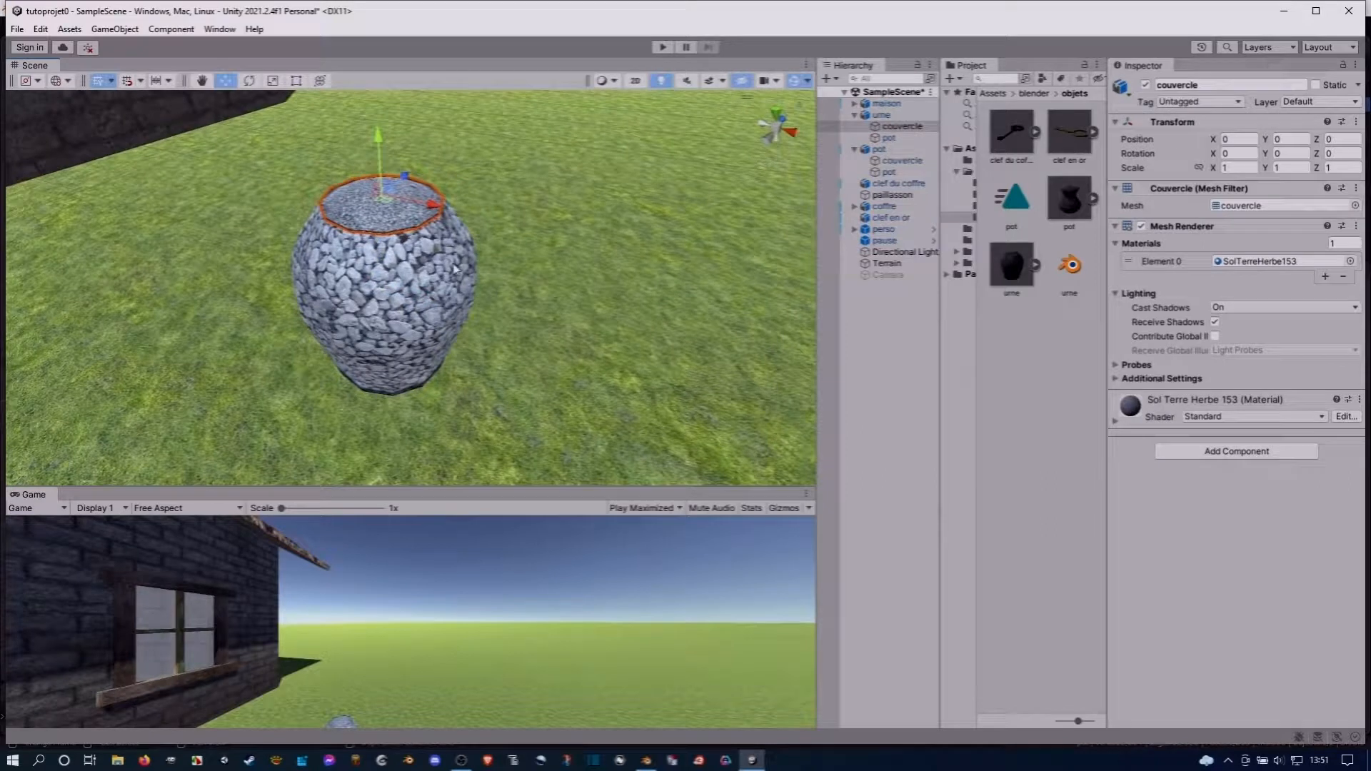
left_click(1145, 85)
left_click(1145, 86)
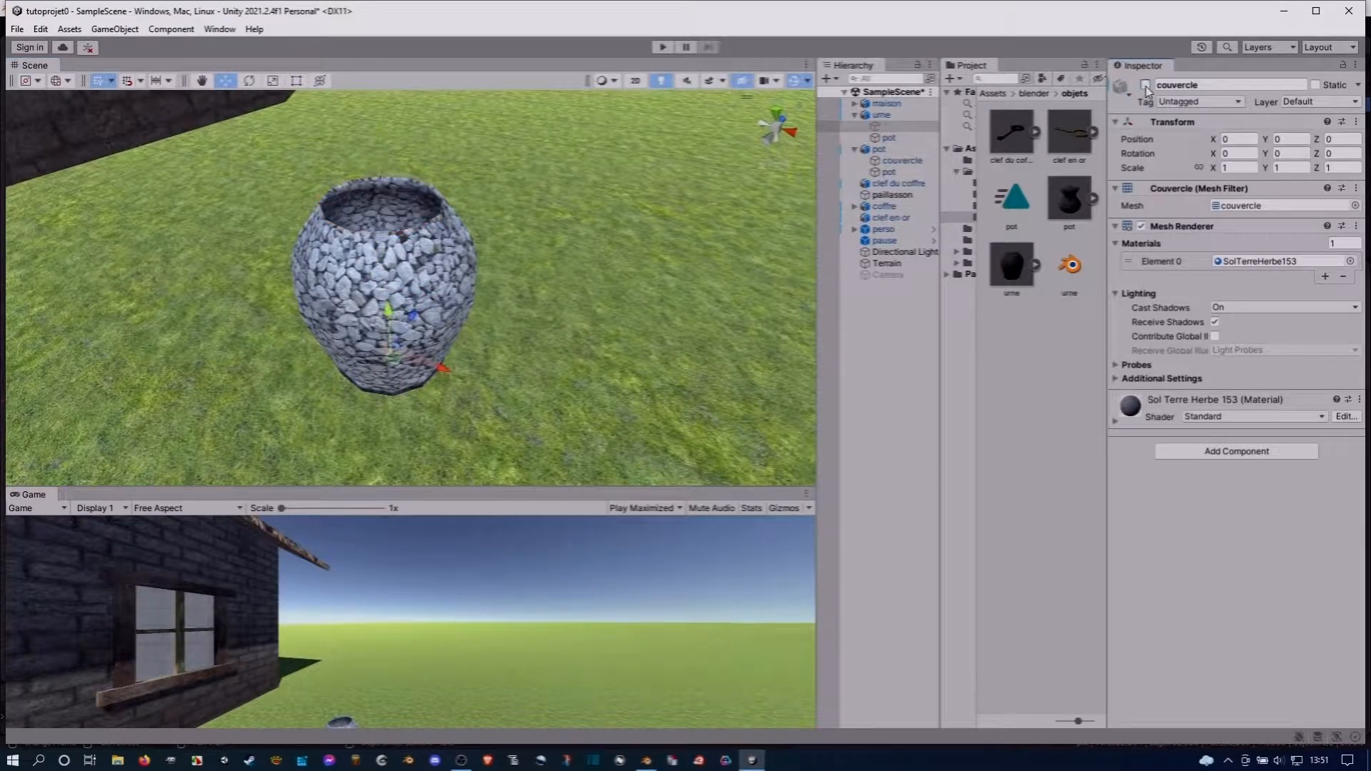
key("Up")
right_click_drag(499, 260, 515, 329)
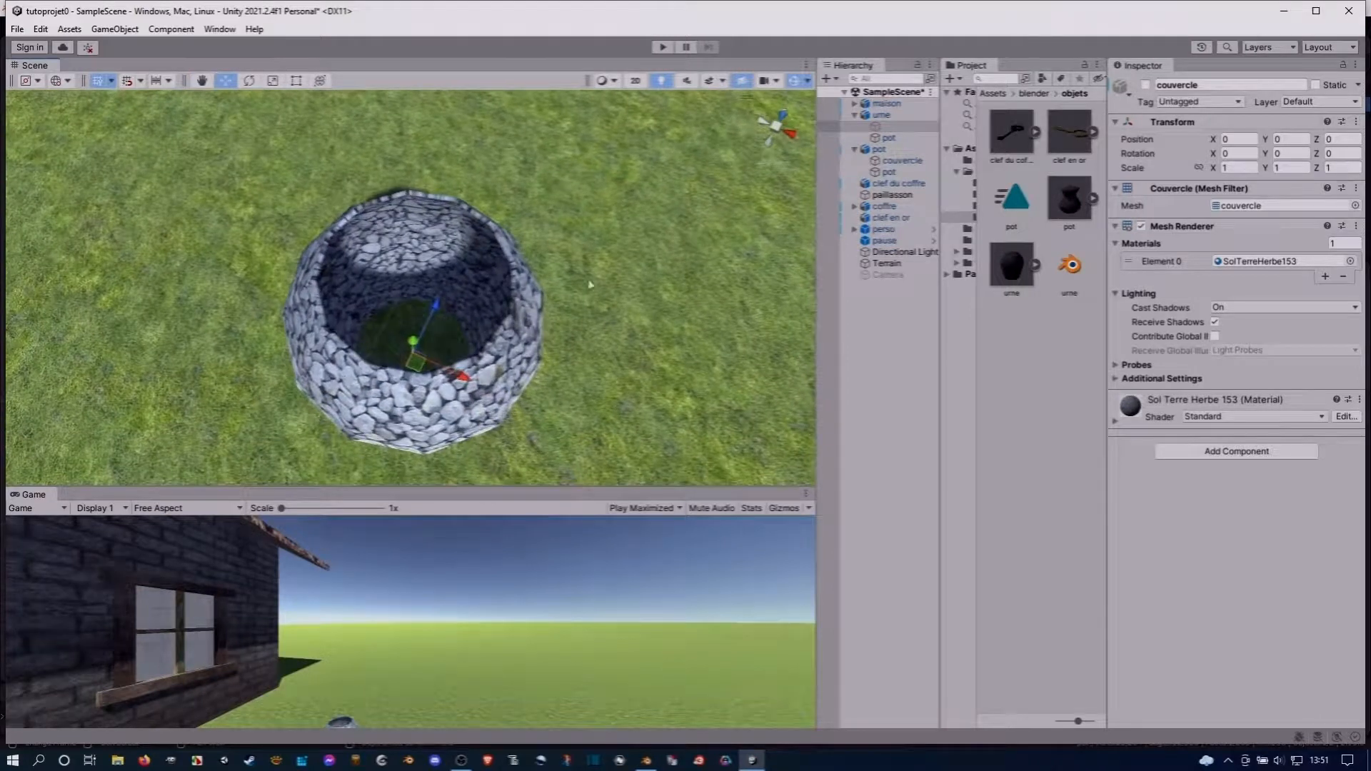
Set the Y position of the urne object to 0
left_click(893, 116)
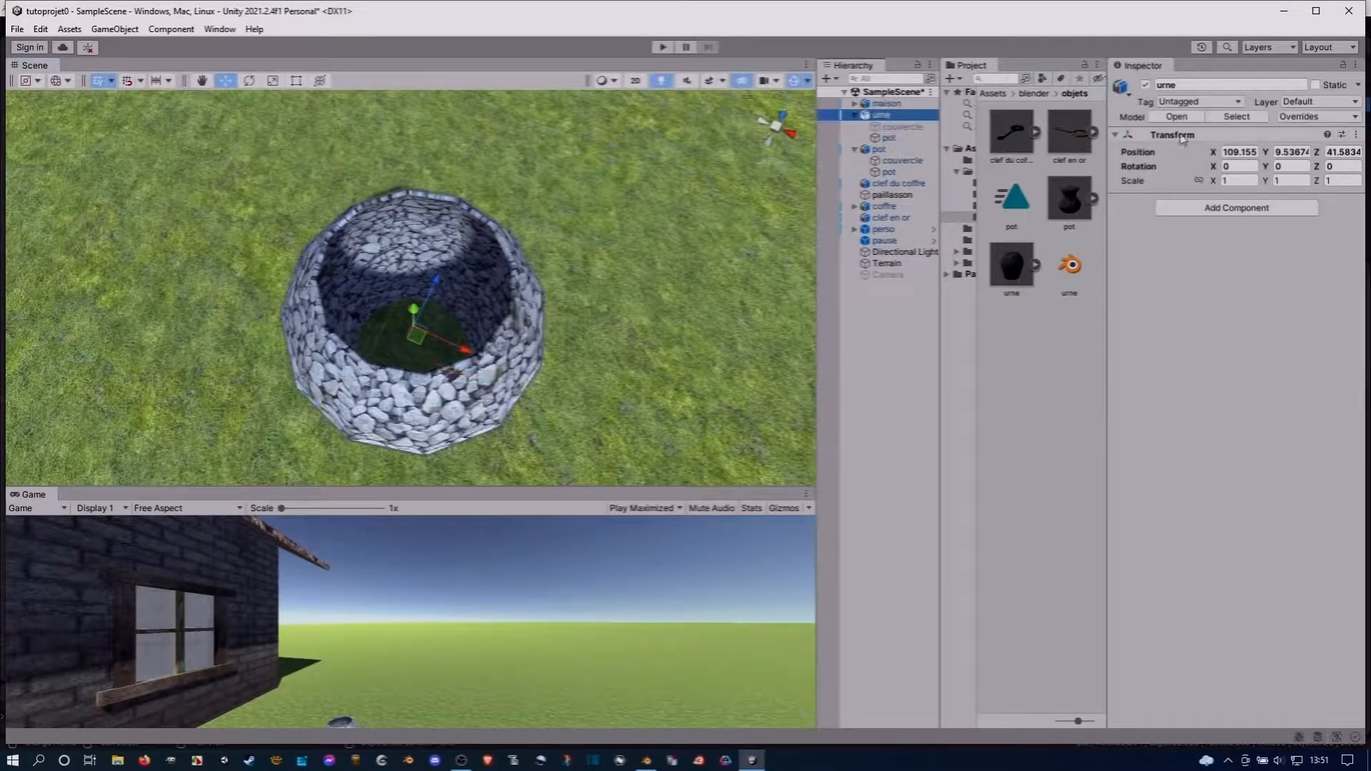
left_click(1279, 151)
key("End")
key("BackSpace")
key("BackSpace")
key("BackSpace")
key("BackSpace")
key("BackSpace")
key("BackSpace")
key("BackSpace")
key("BackSpace")
key("BackSpace")
key("BackSpace")
key("BackSpace")
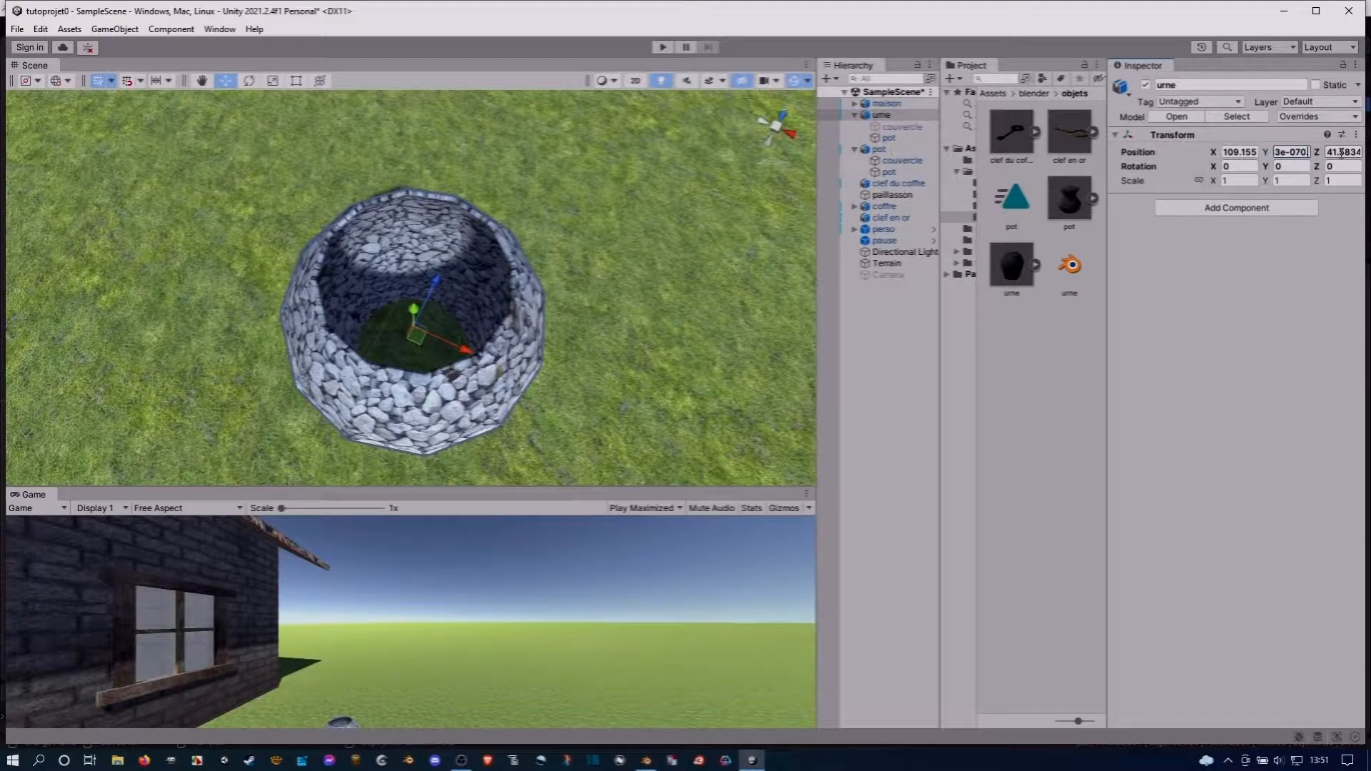
type("0")
left_click(886, 116)
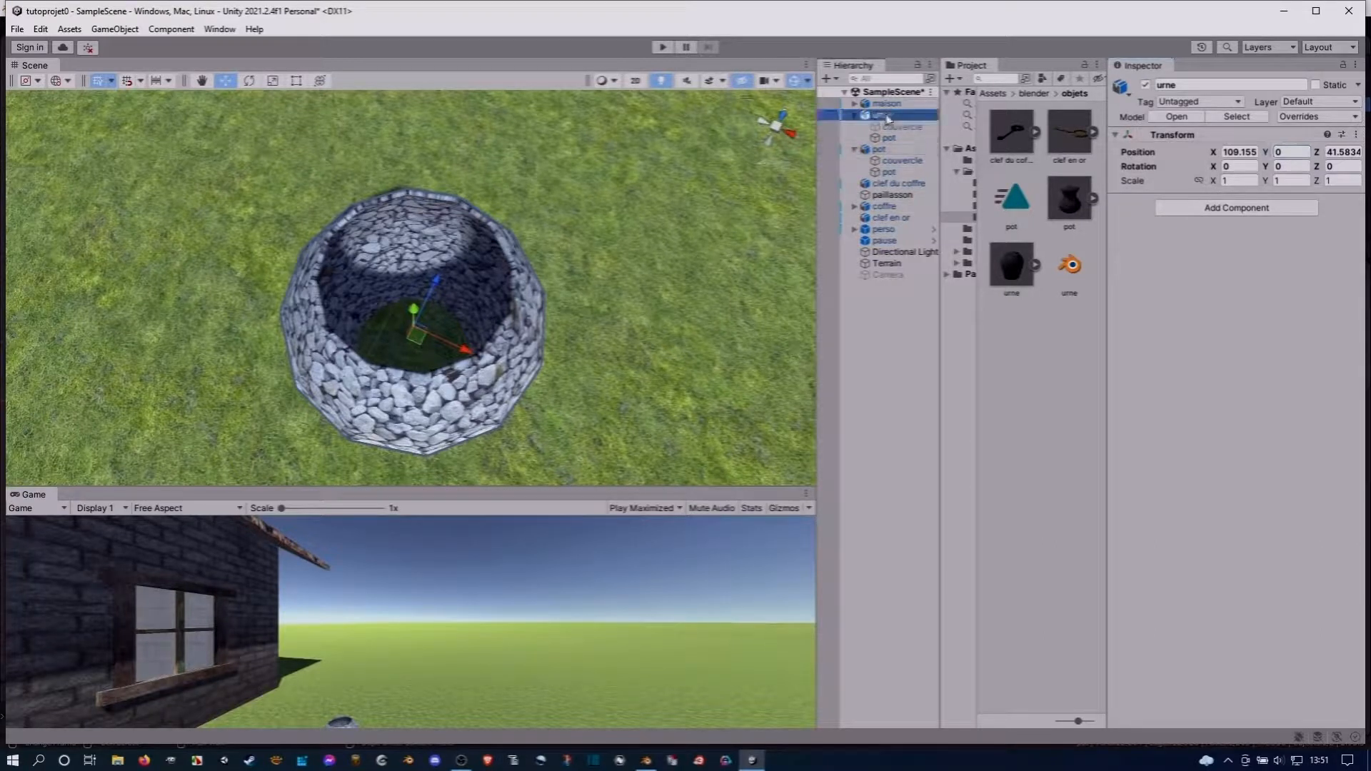
Raise the urn slightly above the ground and set its Y position to 0.01
middle_click_drag(493, 402, 520, 373)
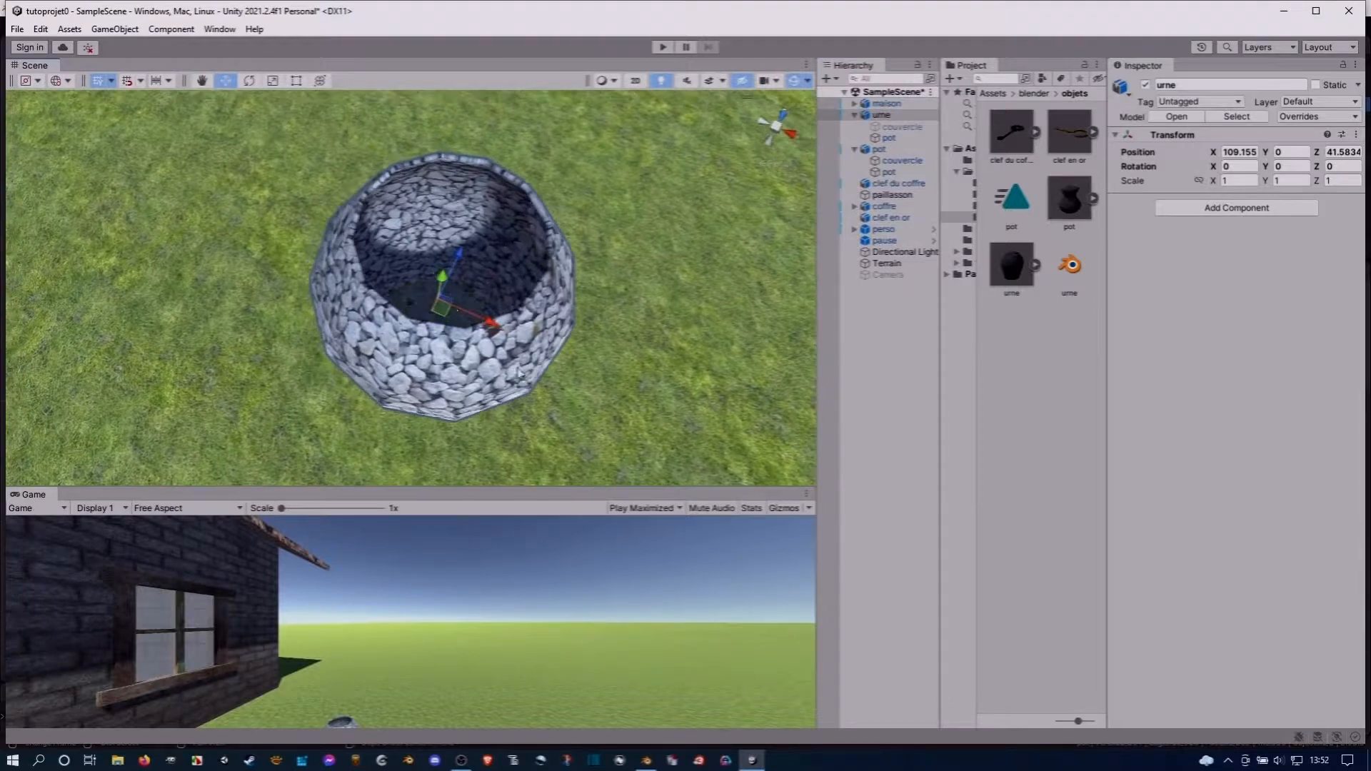
left_click_drag(444, 272, 443, 270)
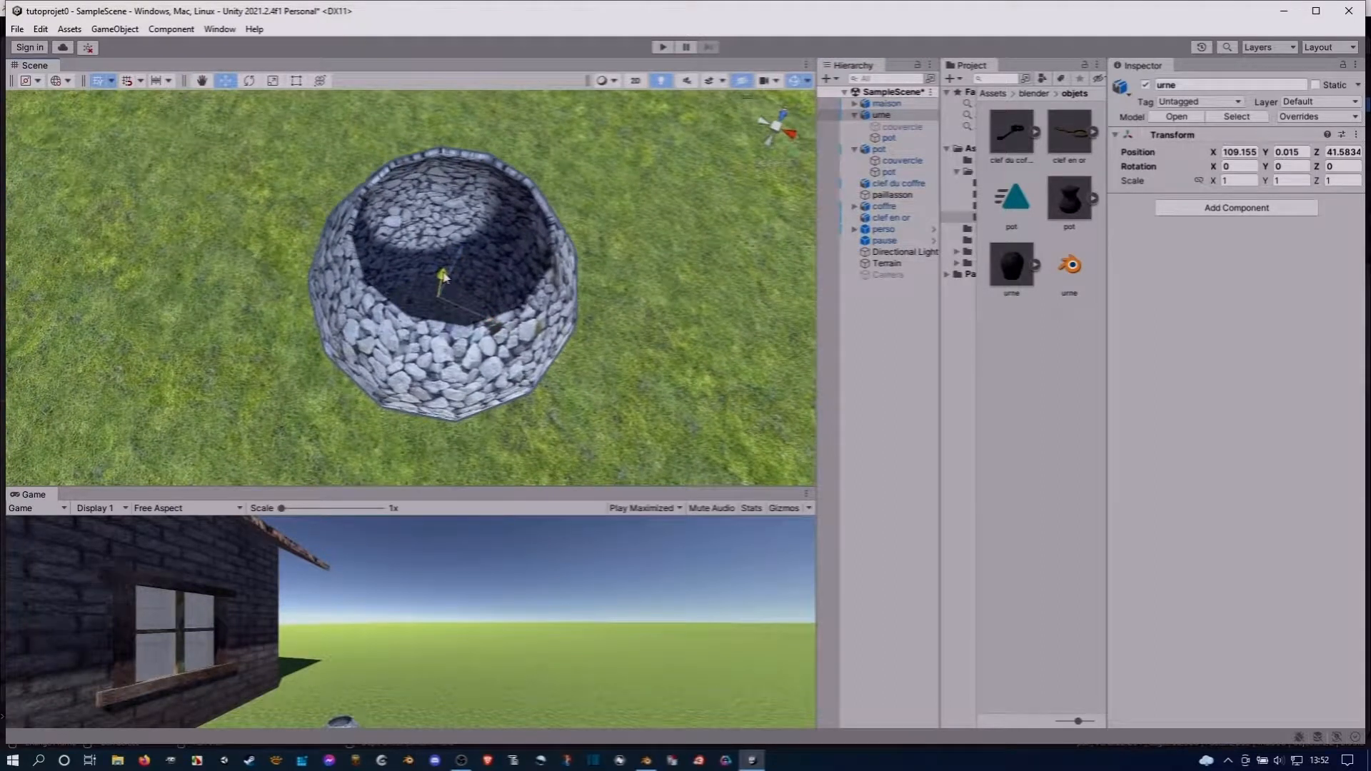
left_click(1302, 152)
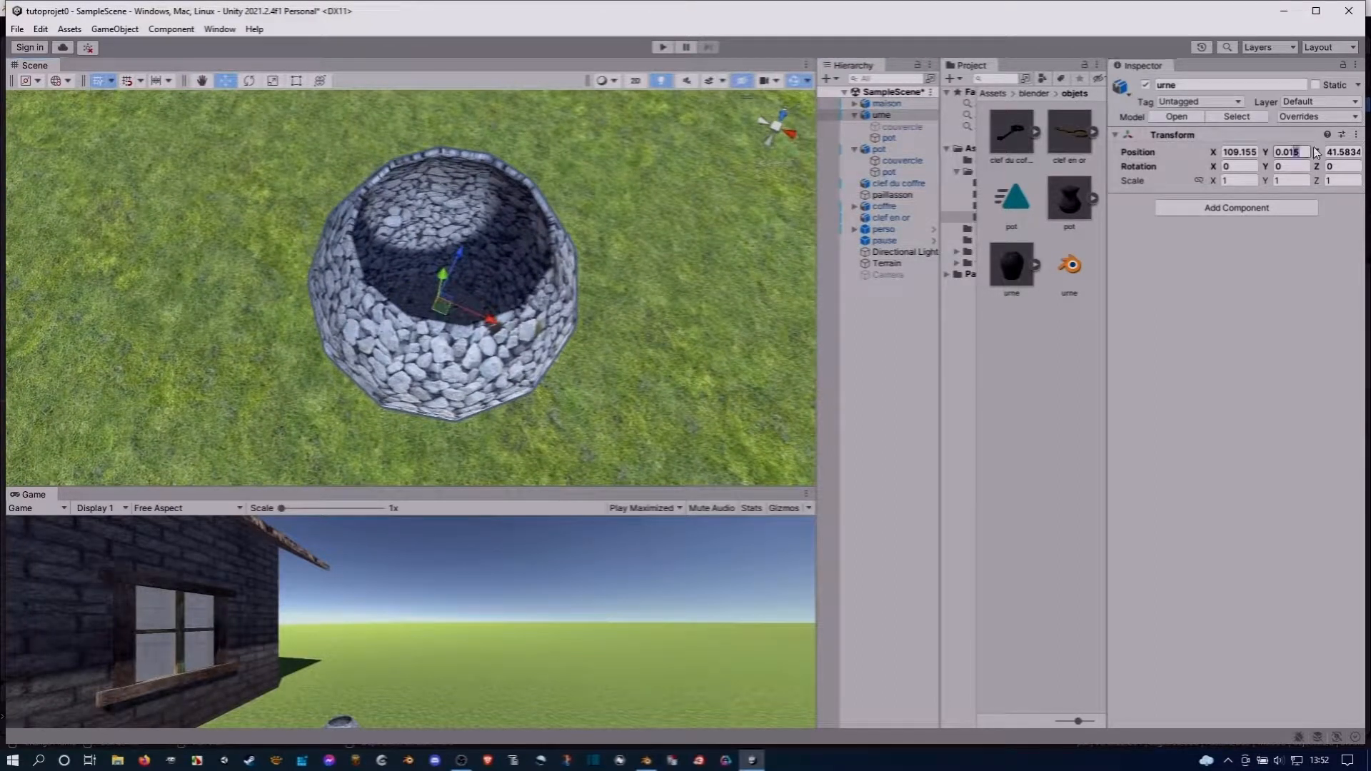
key("BackSpace")
left_click_drag(616, 310, 547, 306, "alt")
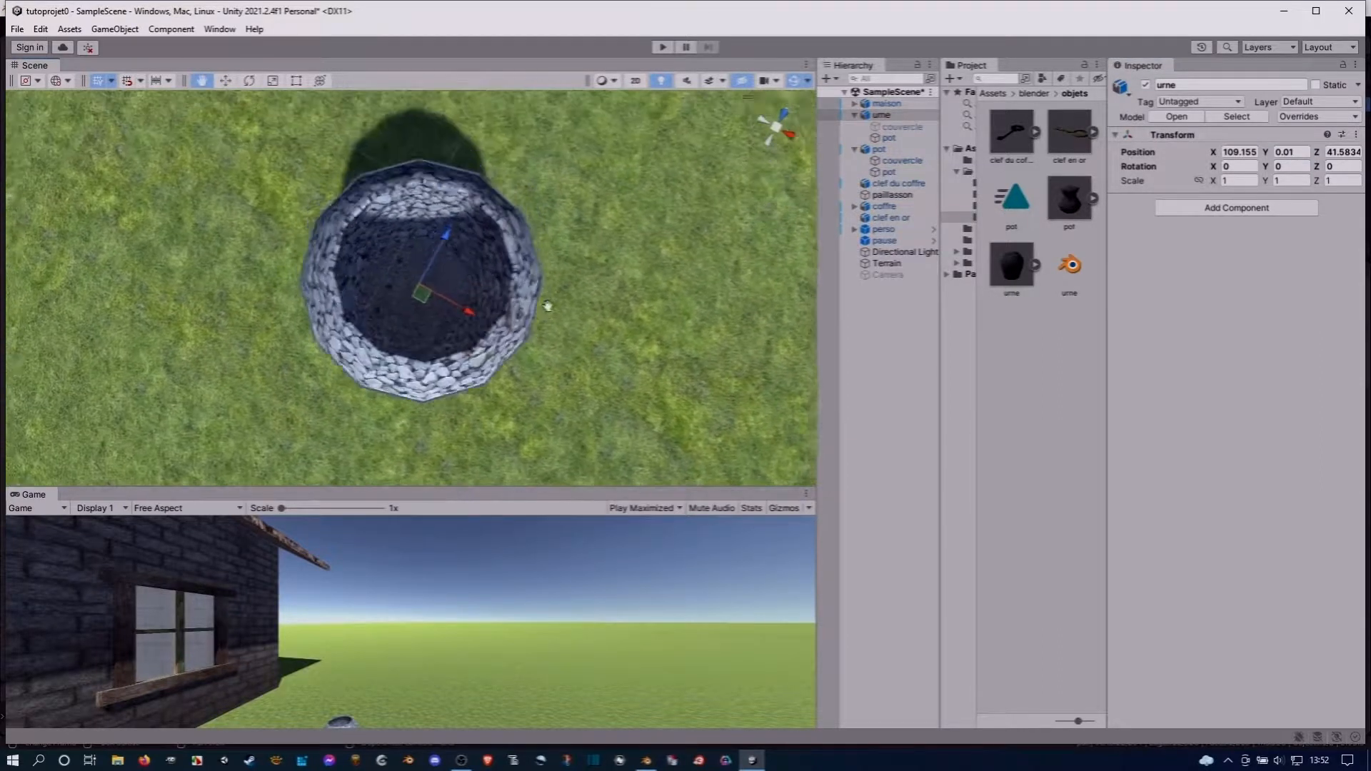
middle_click_drag(547, 305, 560, 331)
Return the urn's Y position to 0 and check the pot's floor against the terrain
left_click(1290, 151)
type("0.00")
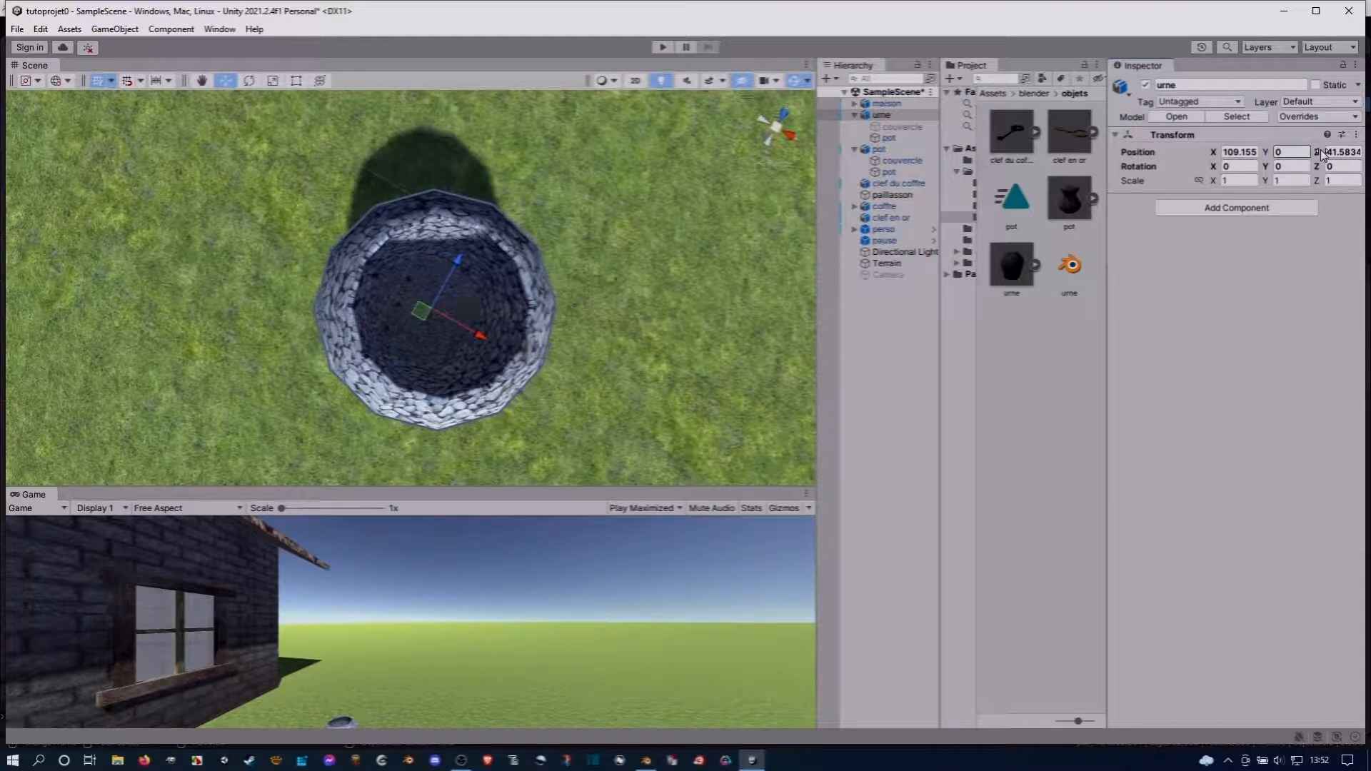
scroll(572, 255, "down", 1)
scroll(571, 255, "up", 3)
scroll(570, 256, "down", 2)
middle_click_drag(547, 273, 564, 261)
right_click_drag(564, 261, 576, 241)
middle_click_drag(576, 243, 584, 220)
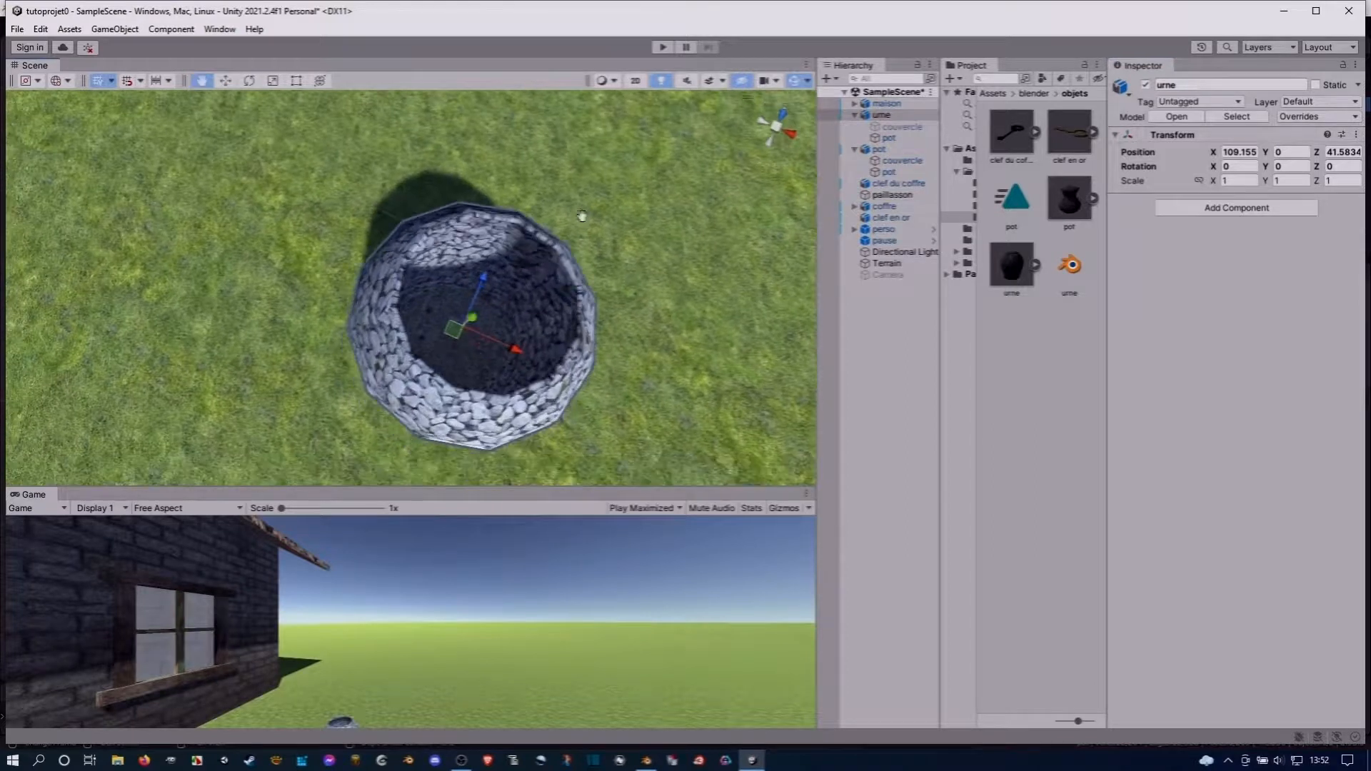
Set the urn's Y position to 0.01 and reactivate its couvercle child object
left_click(1291, 152)
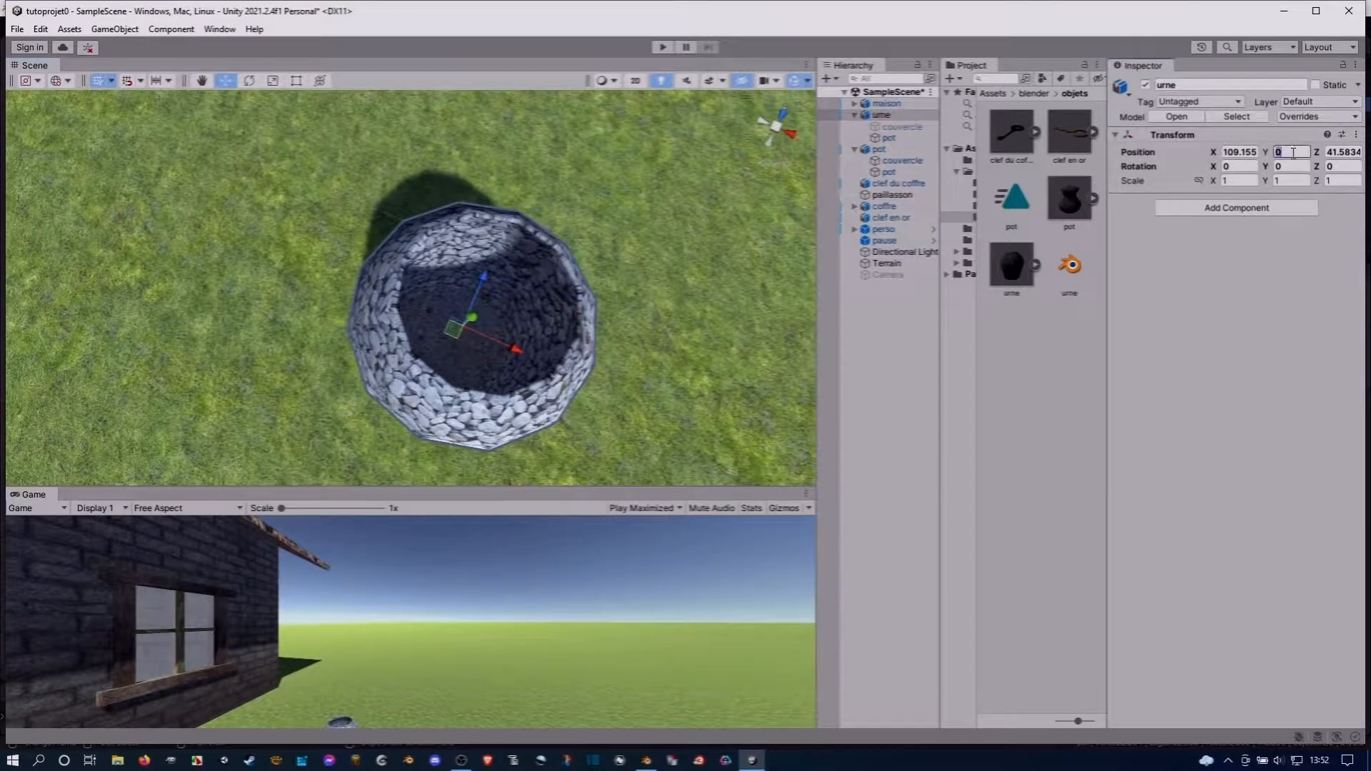
type("0.01")
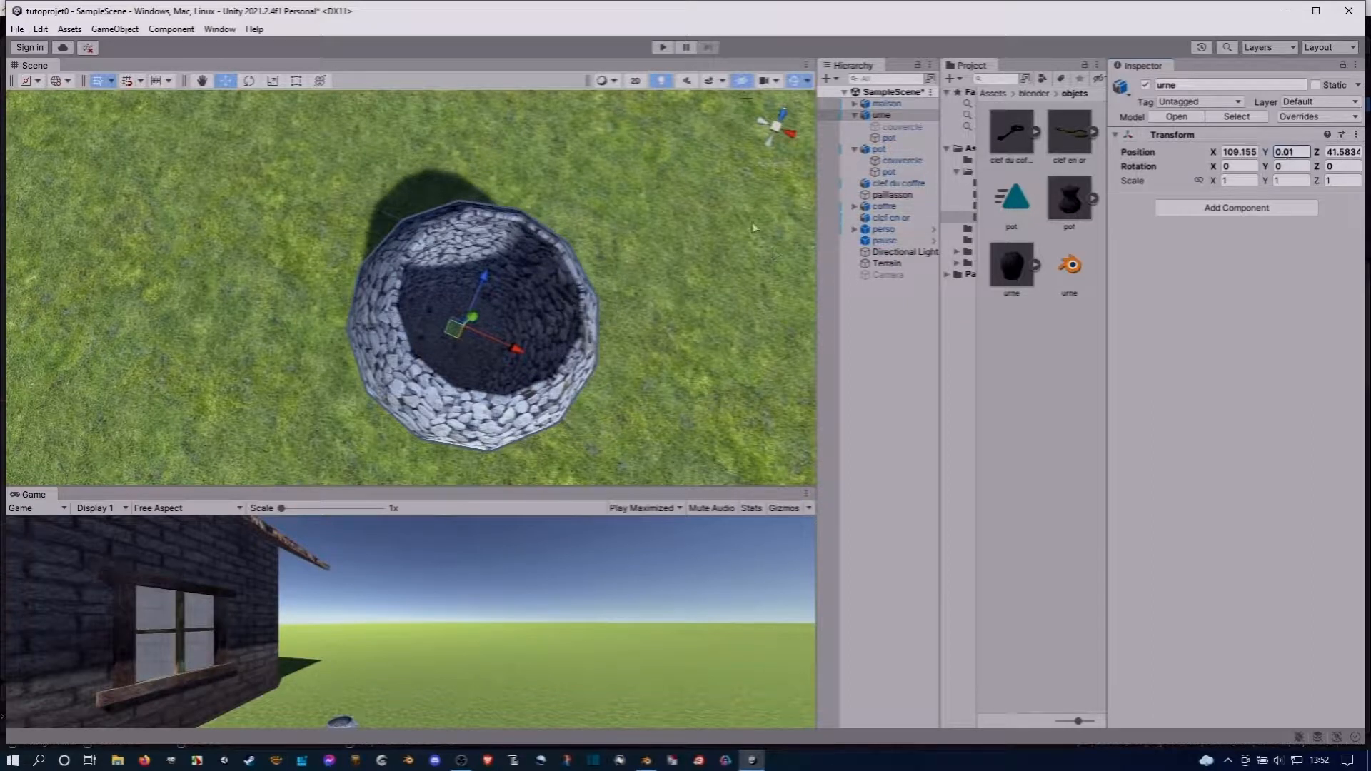
scroll(628, 265, "down", 6)
middle_click_drag(421, 339, 362, 306)
scroll(362, 309, "down", 2)
right_click_drag(349, 360, 661, 223)
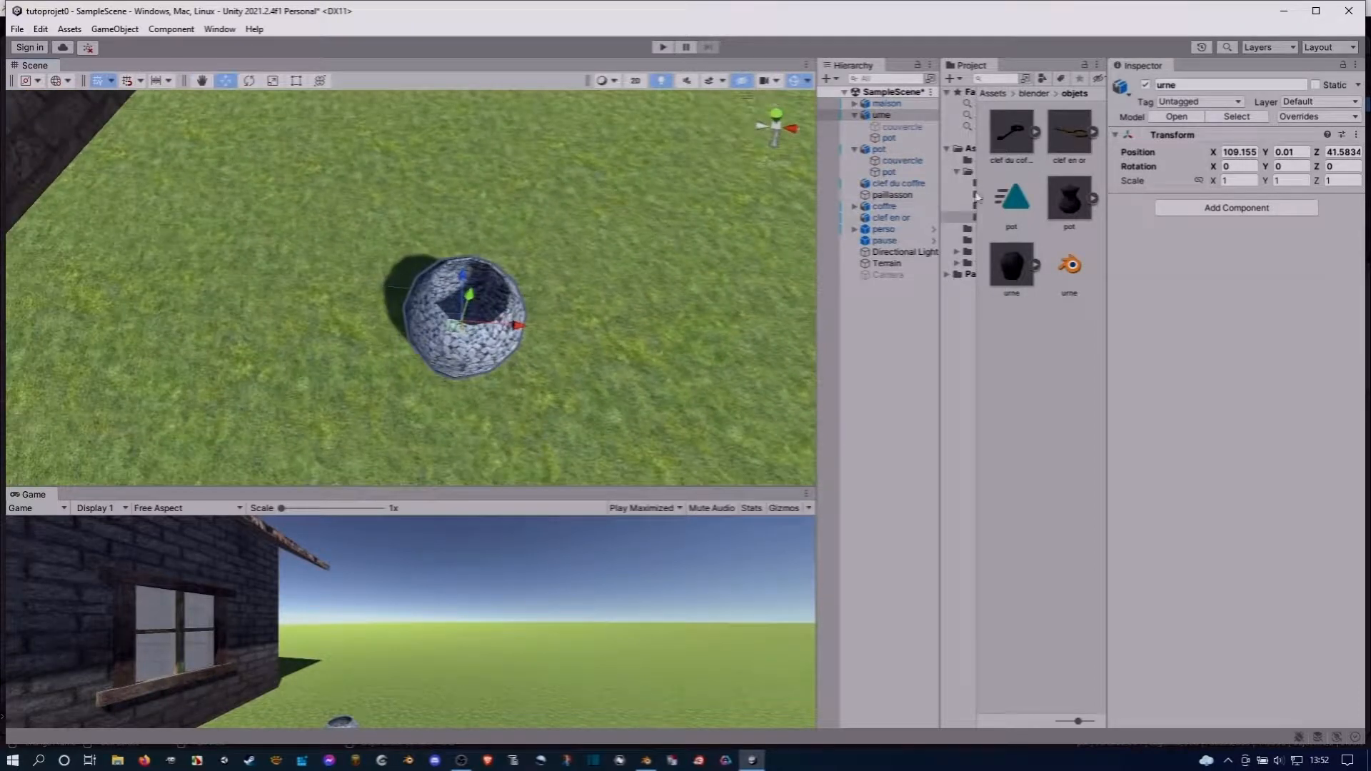
left_click(902, 127)
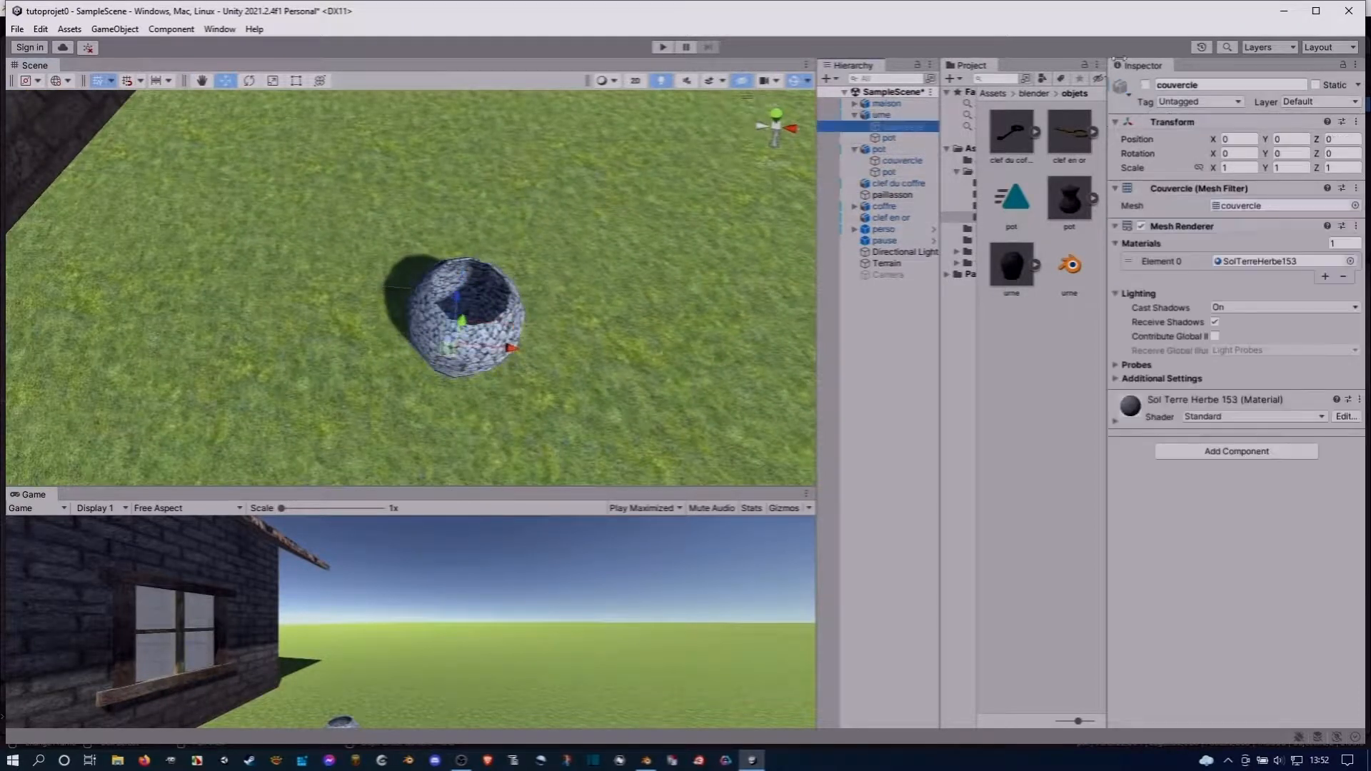
left_click(1146, 84)
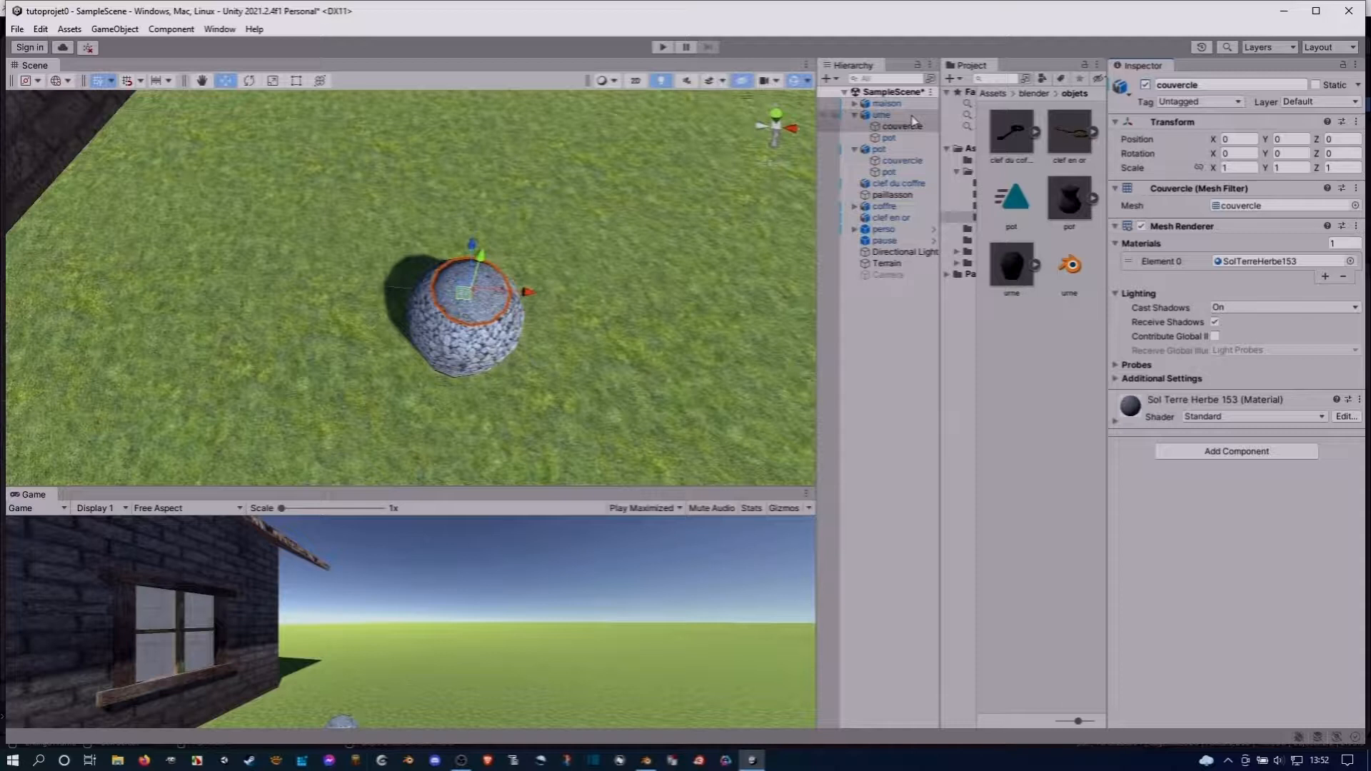
Check the components on the pot object's couvercle, then enable Generate Colliders in the urne model's import settings and apply it
double_click(908, 161)
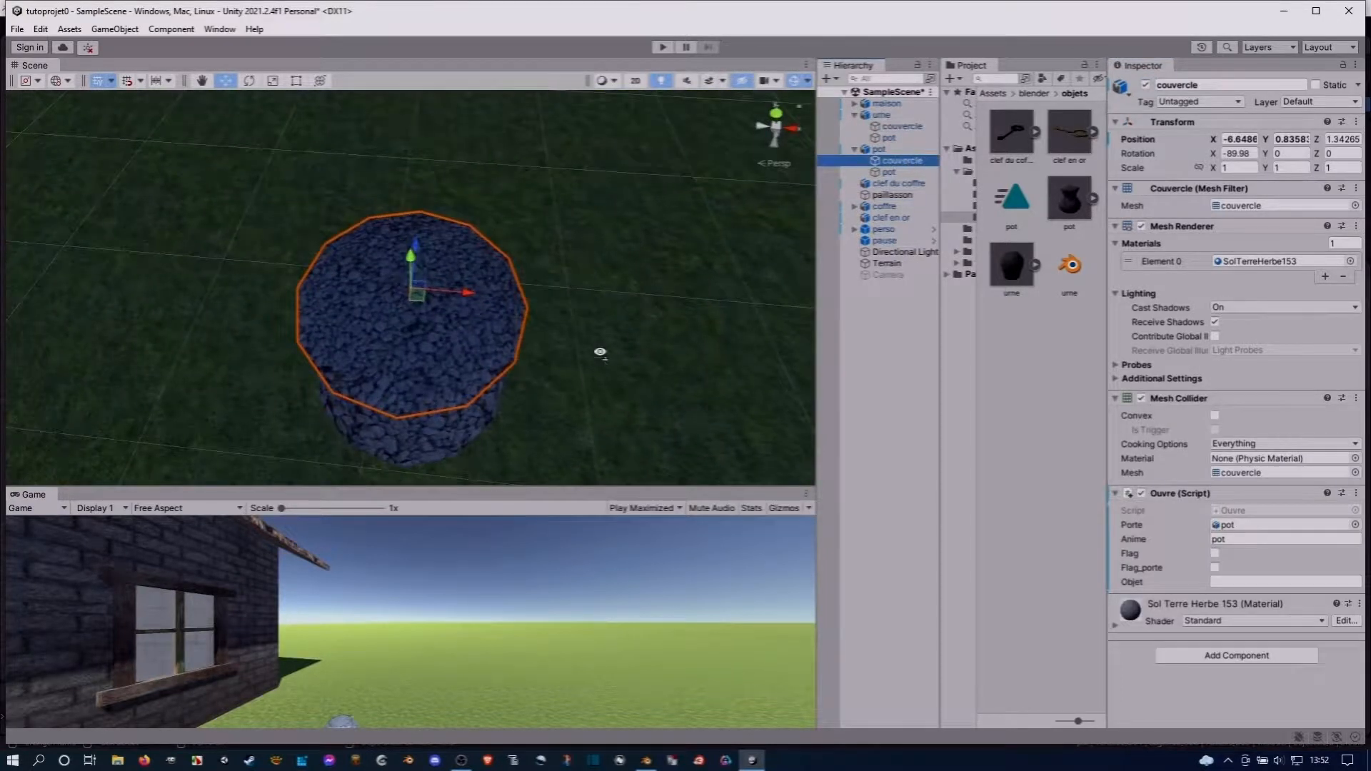
right_click_drag(600, 355, 604, 282)
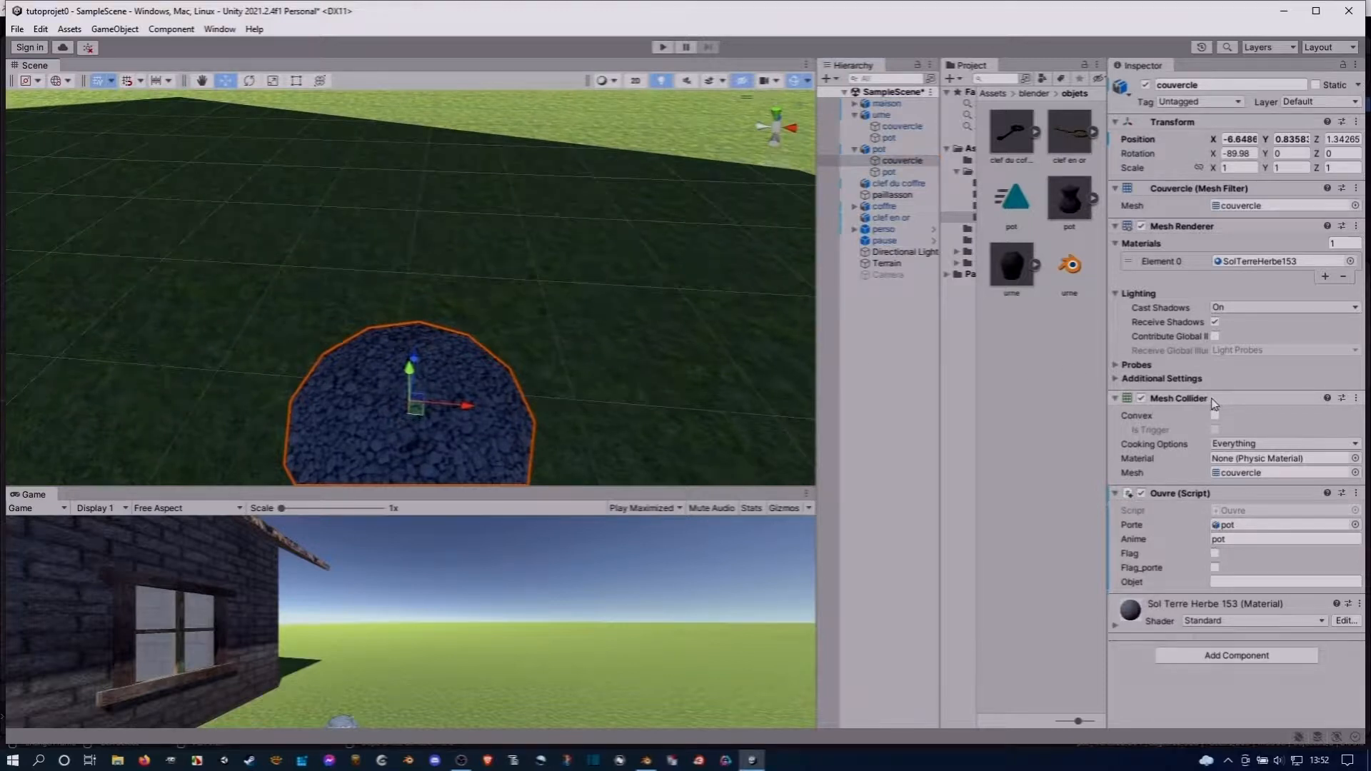
left_click(882, 115)
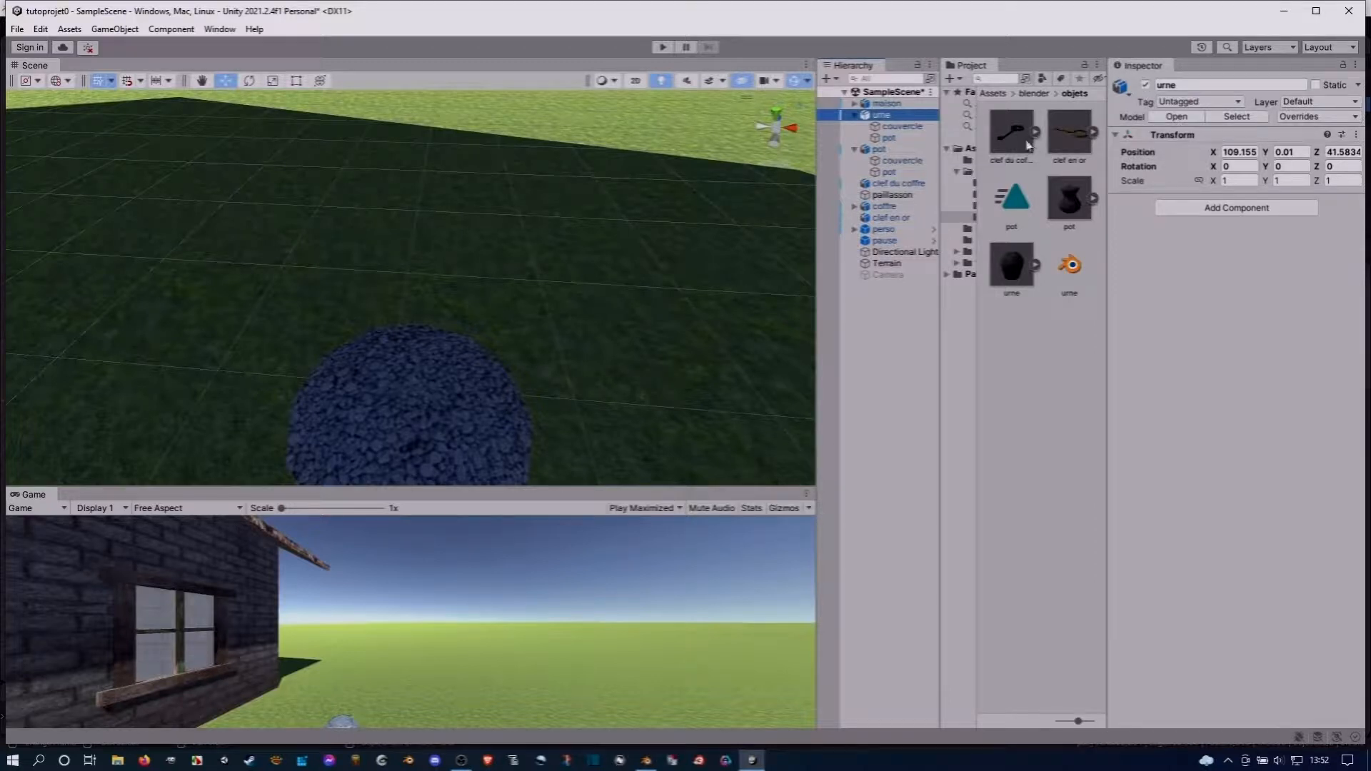
left_click(1019, 275)
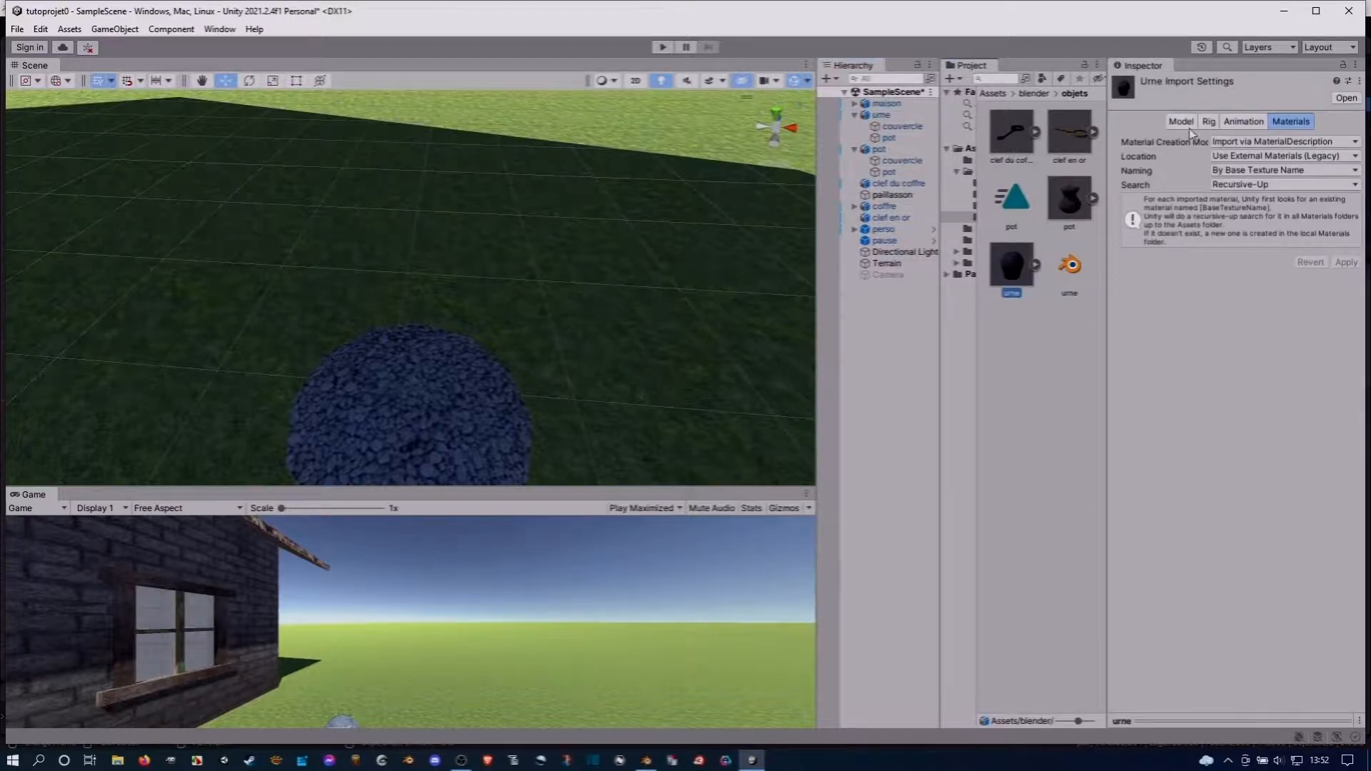
left_click(1184, 123)
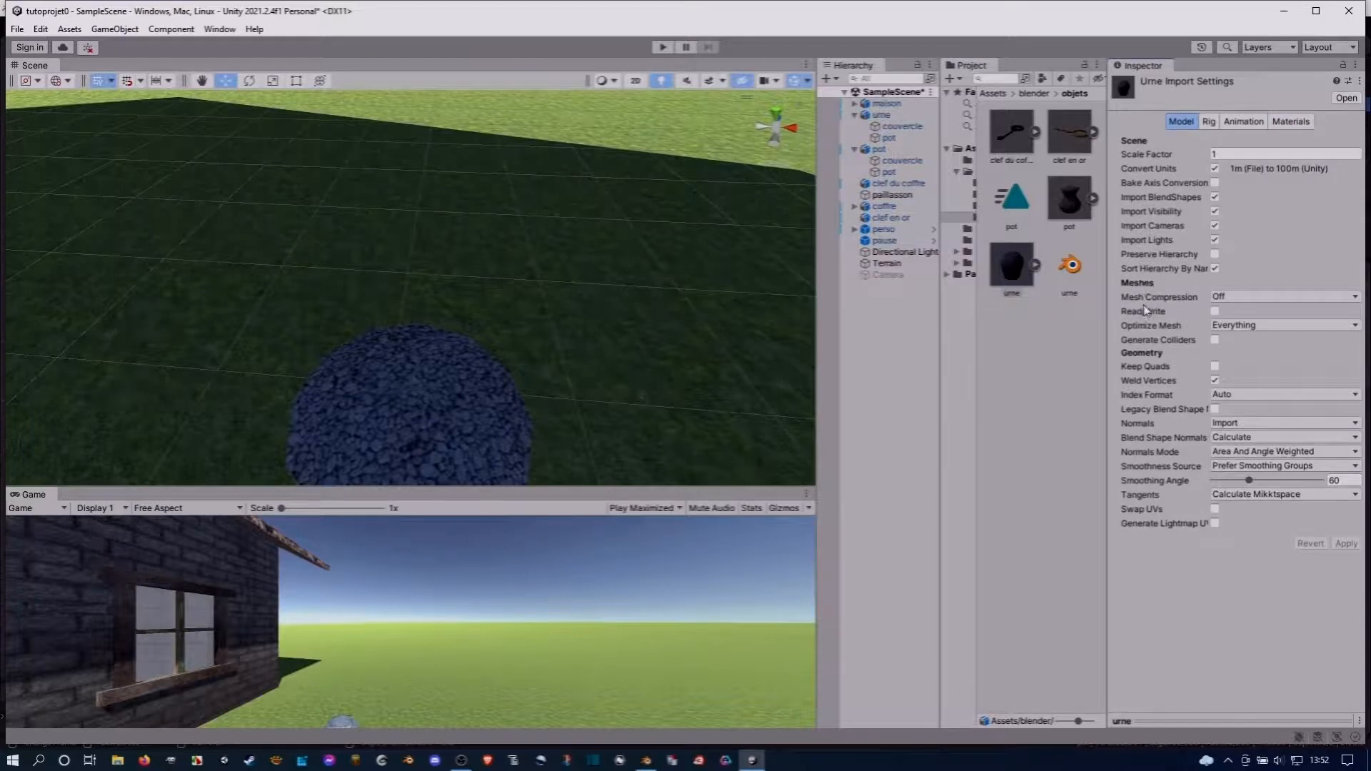
left_click(1215, 340)
left_click(1346, 544)
Select the urn's couvercle, check its components and frame it in the Scene view
left_click(902, 126)
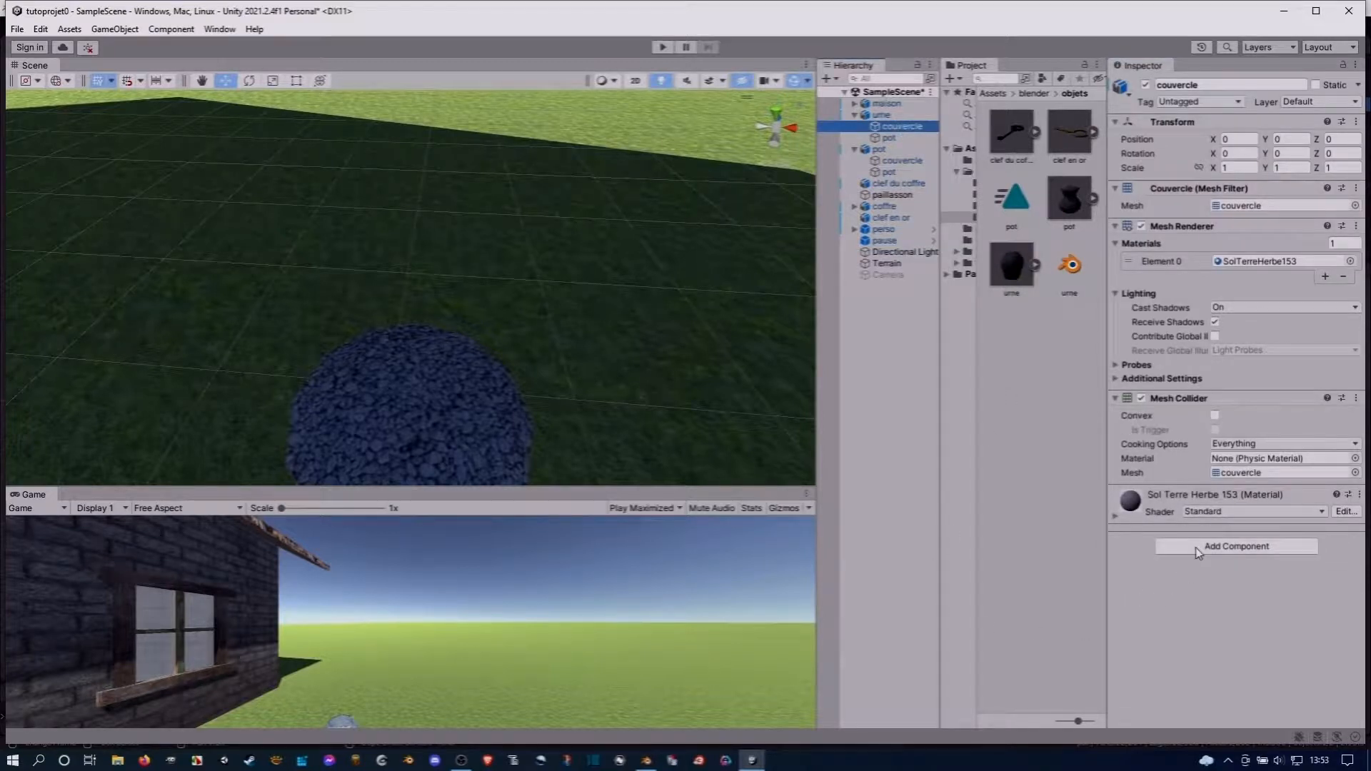
double_click(893, 128)
scroll(440, 285, "down", 5)
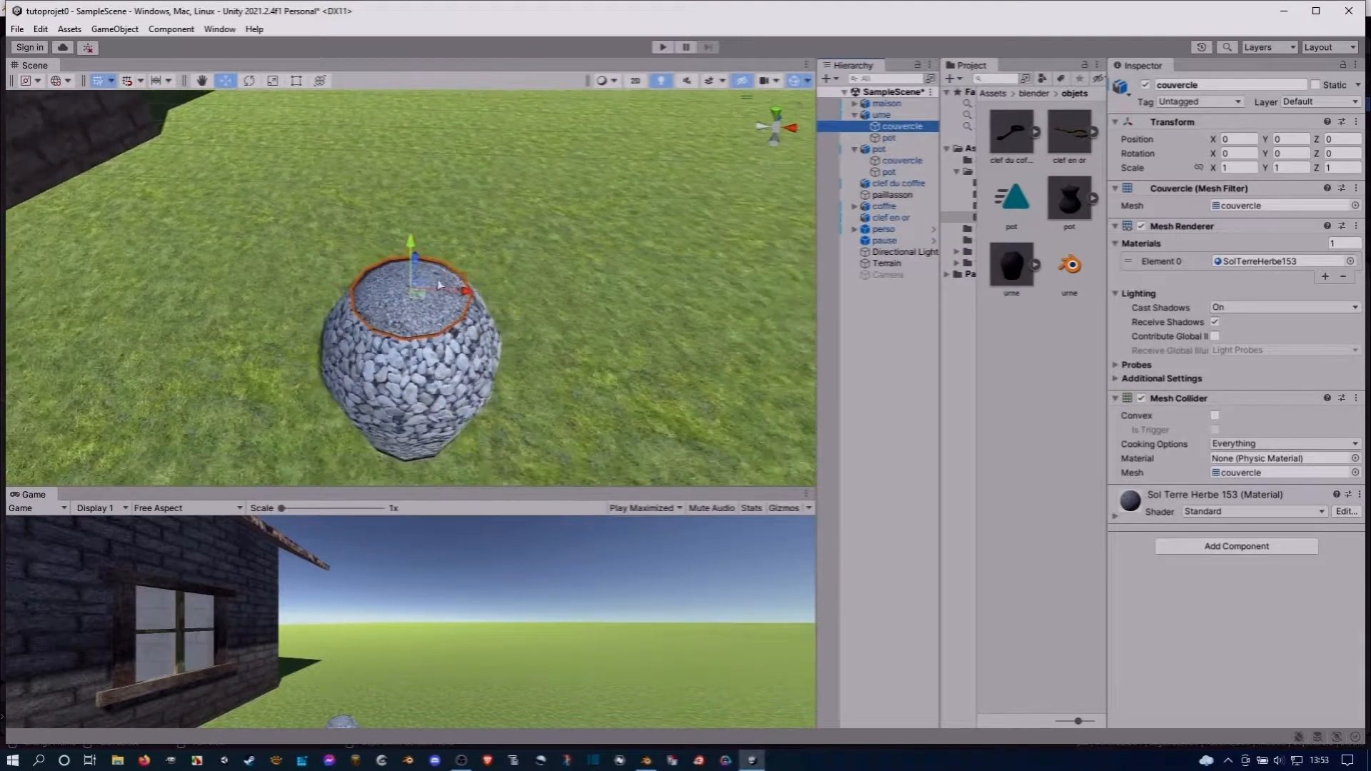
Add an Animation component to the urn's couvercle
right_click_drag(439, 285, 382, 275)
middle_click_drag(521, 358, 370, 279)
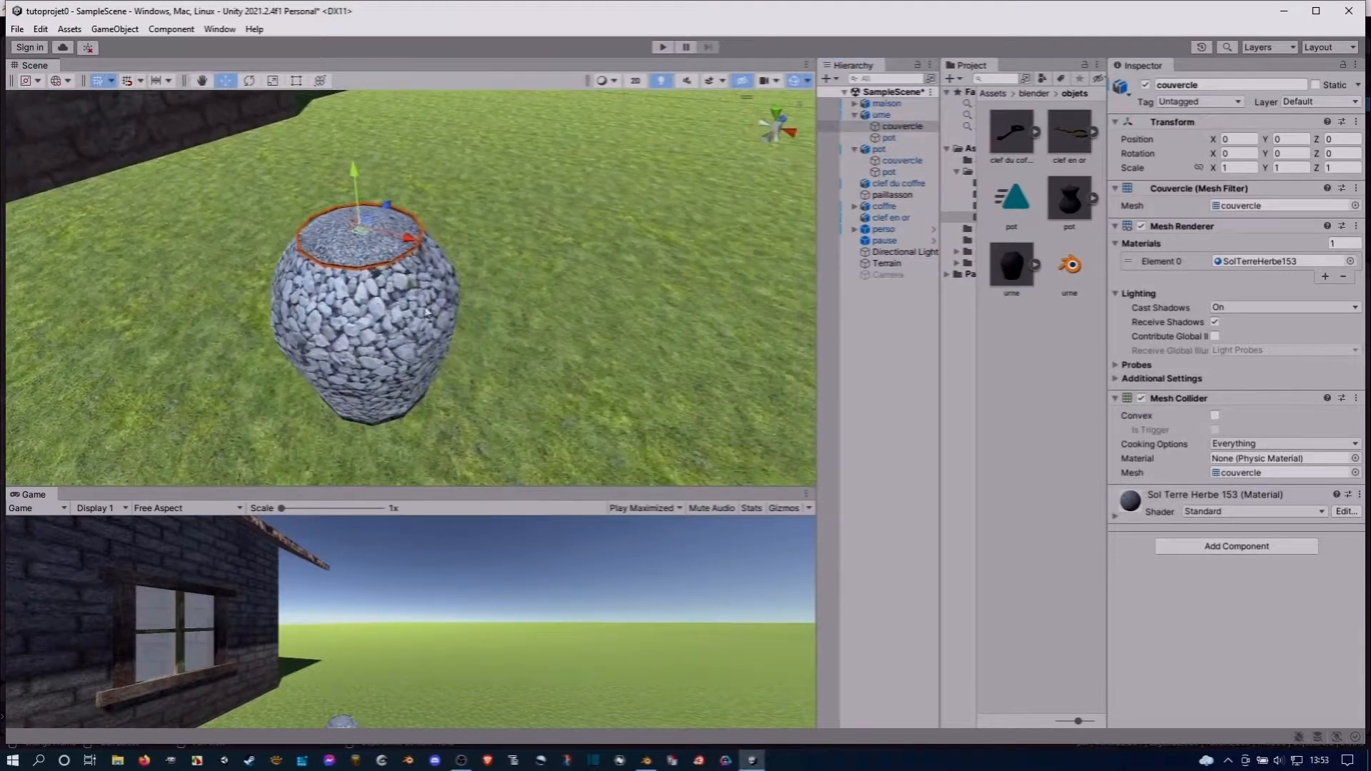
left_click(1207, 546)
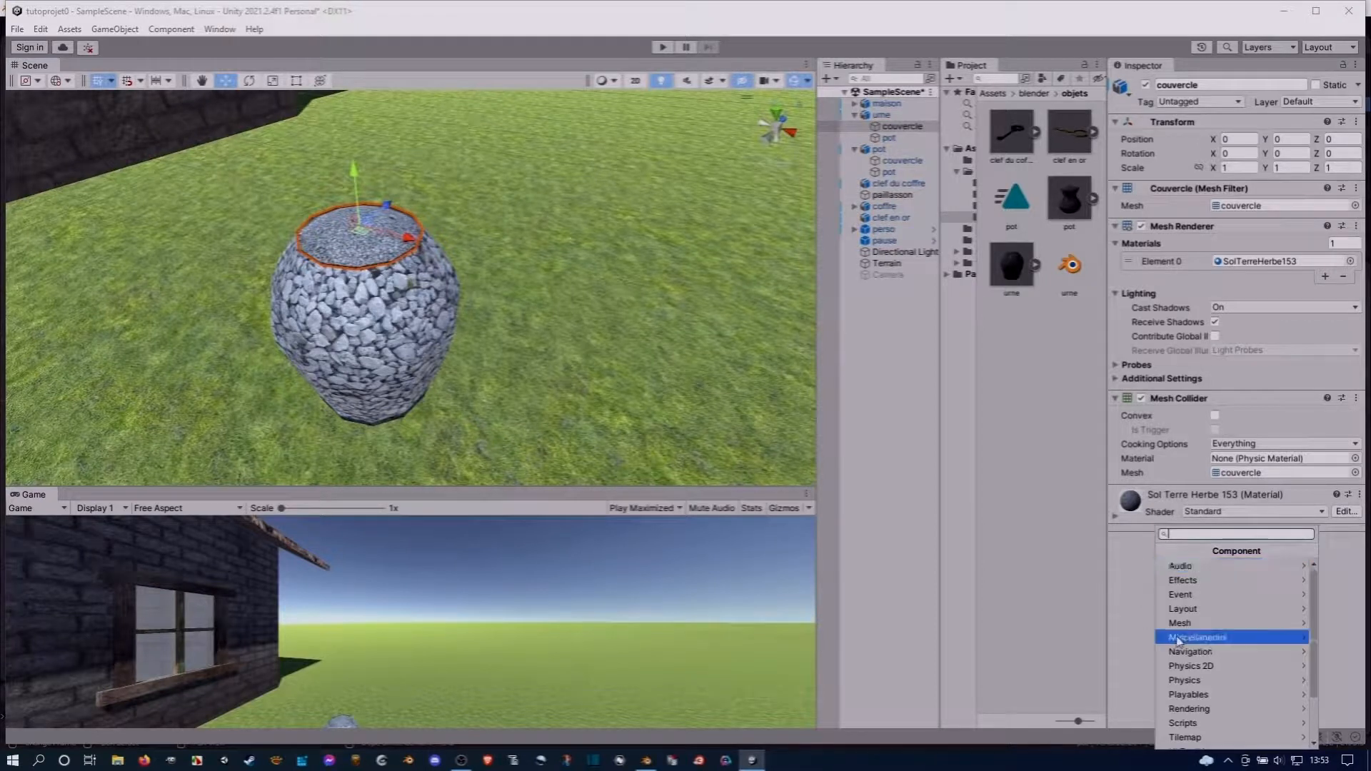
left_click(1225, 642)
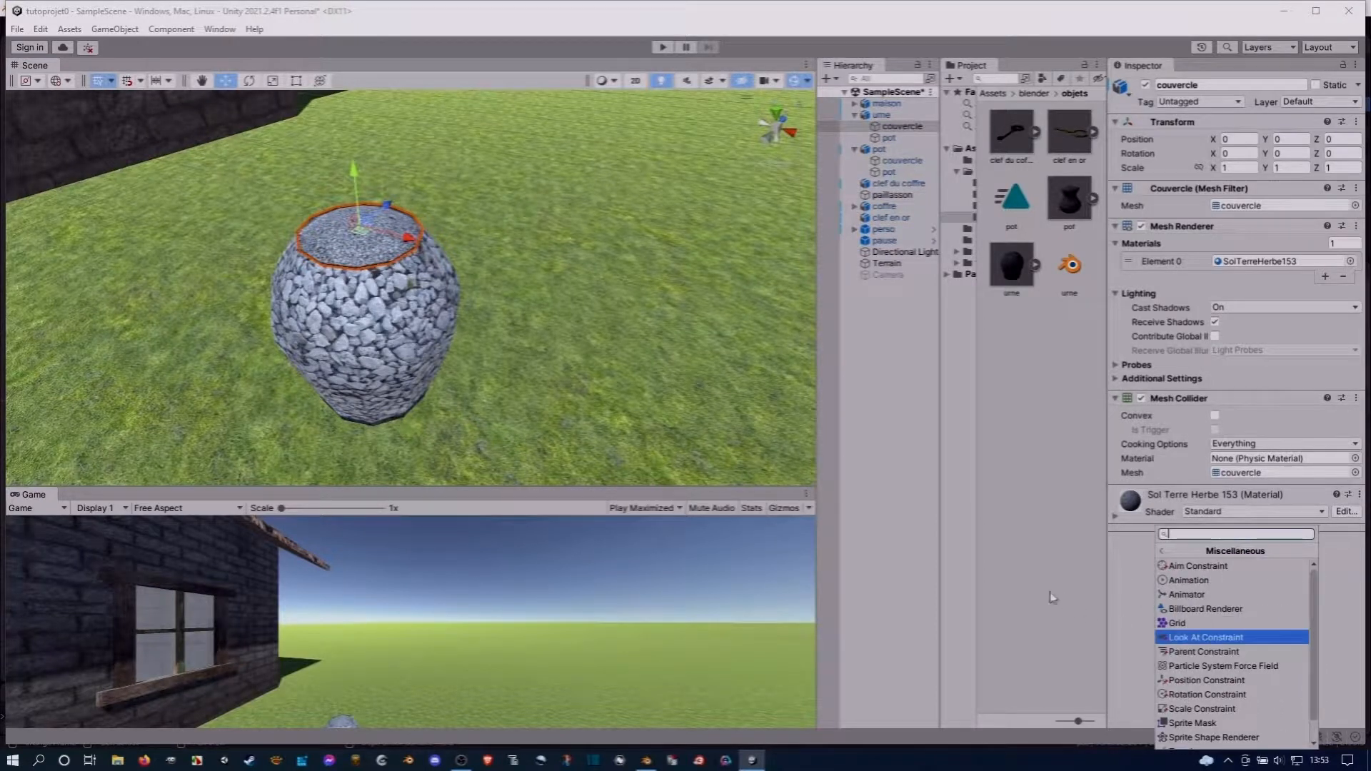
left_click(1197, 581)
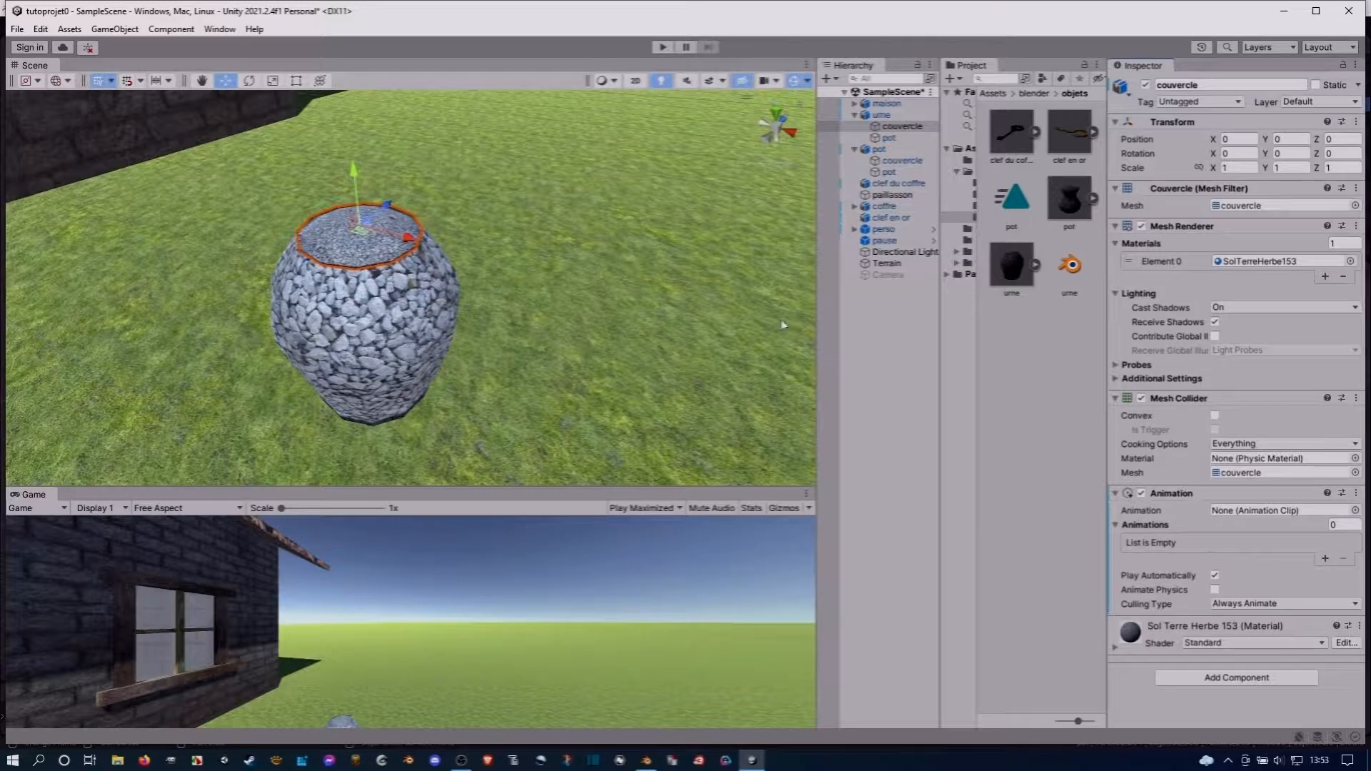
Create an animation clip named urne for the couvercle in the Assets/blender/objets folder
key("ctrl+6")
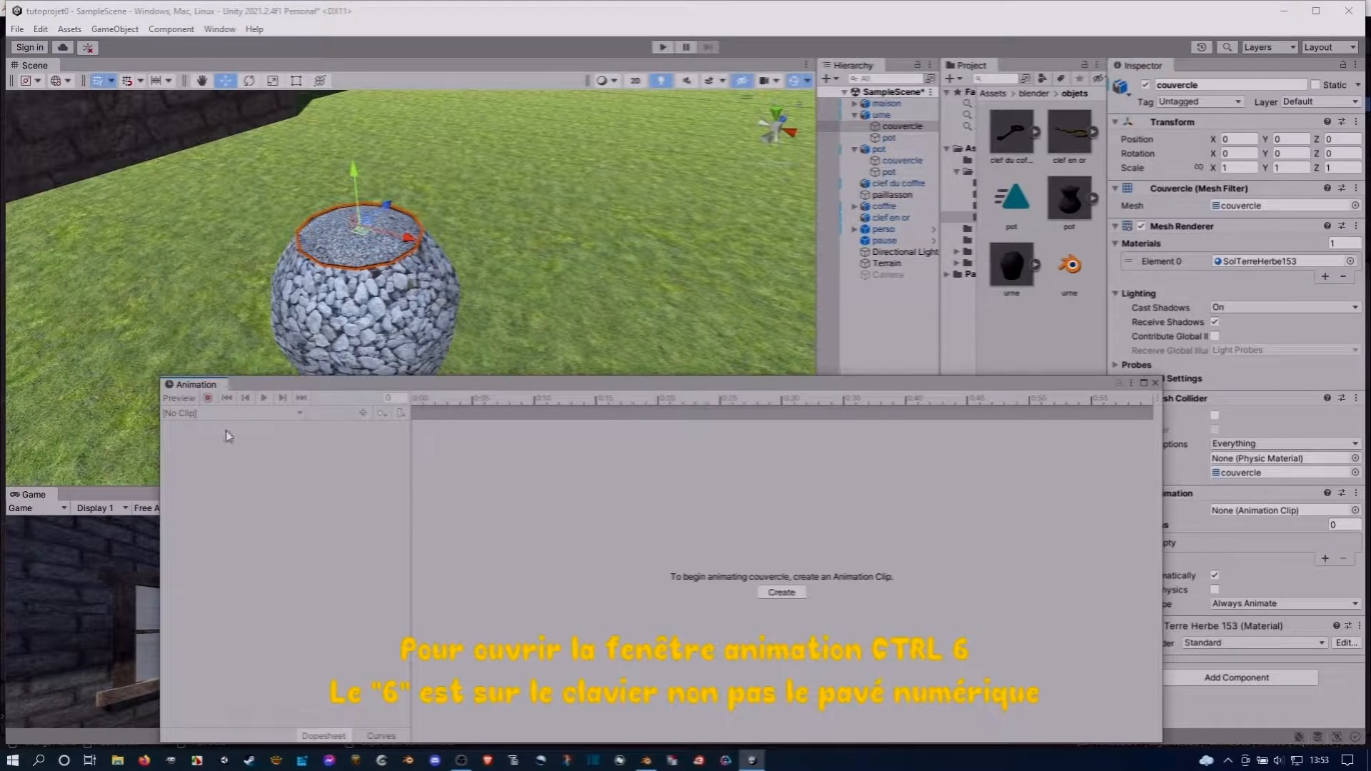
left_click(785, 595)
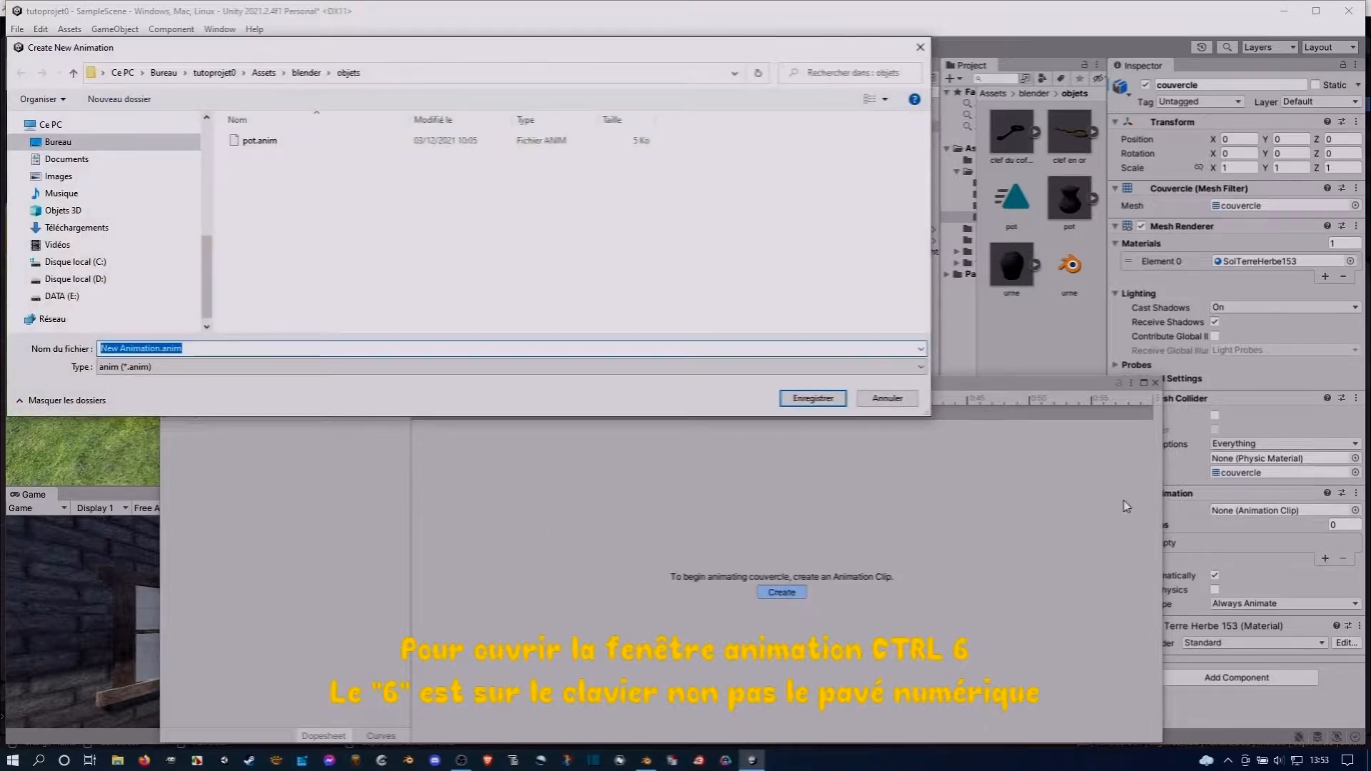
type("urne")
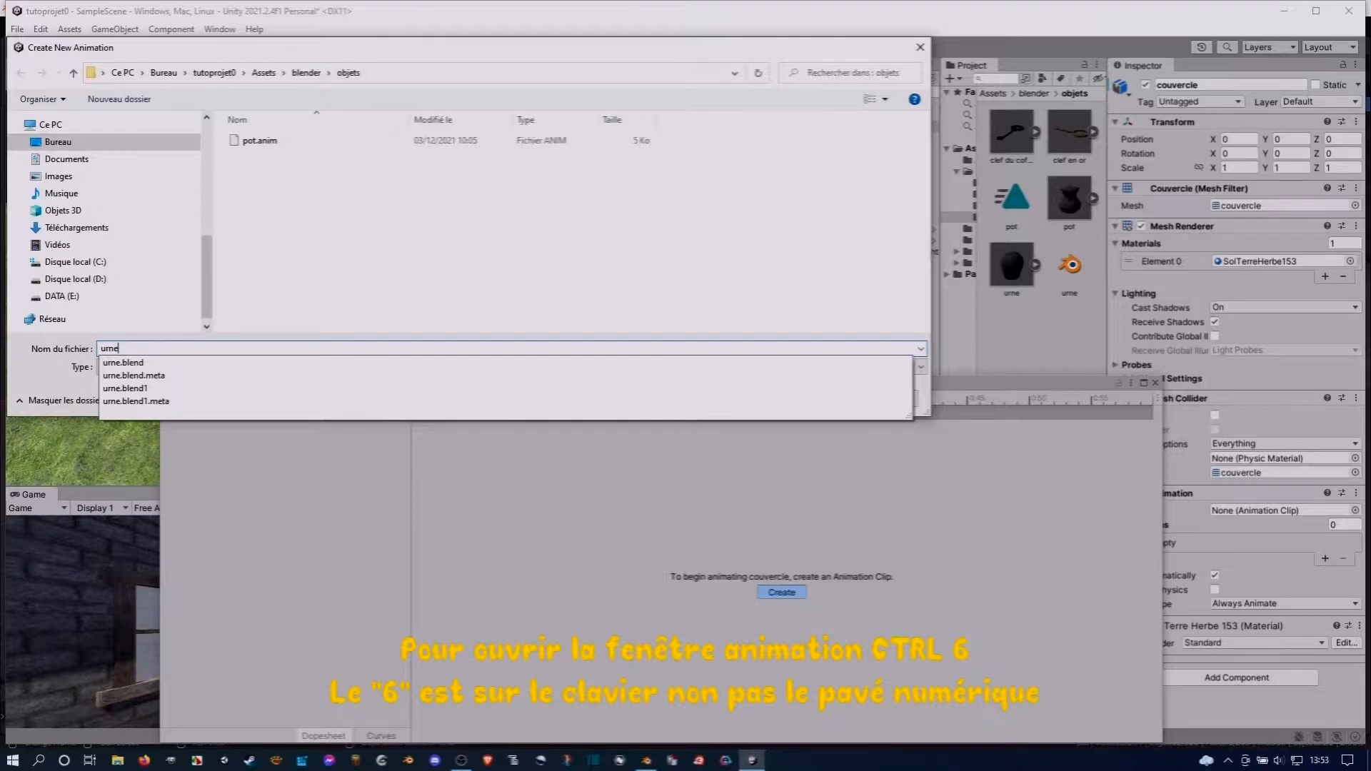
key("Return")
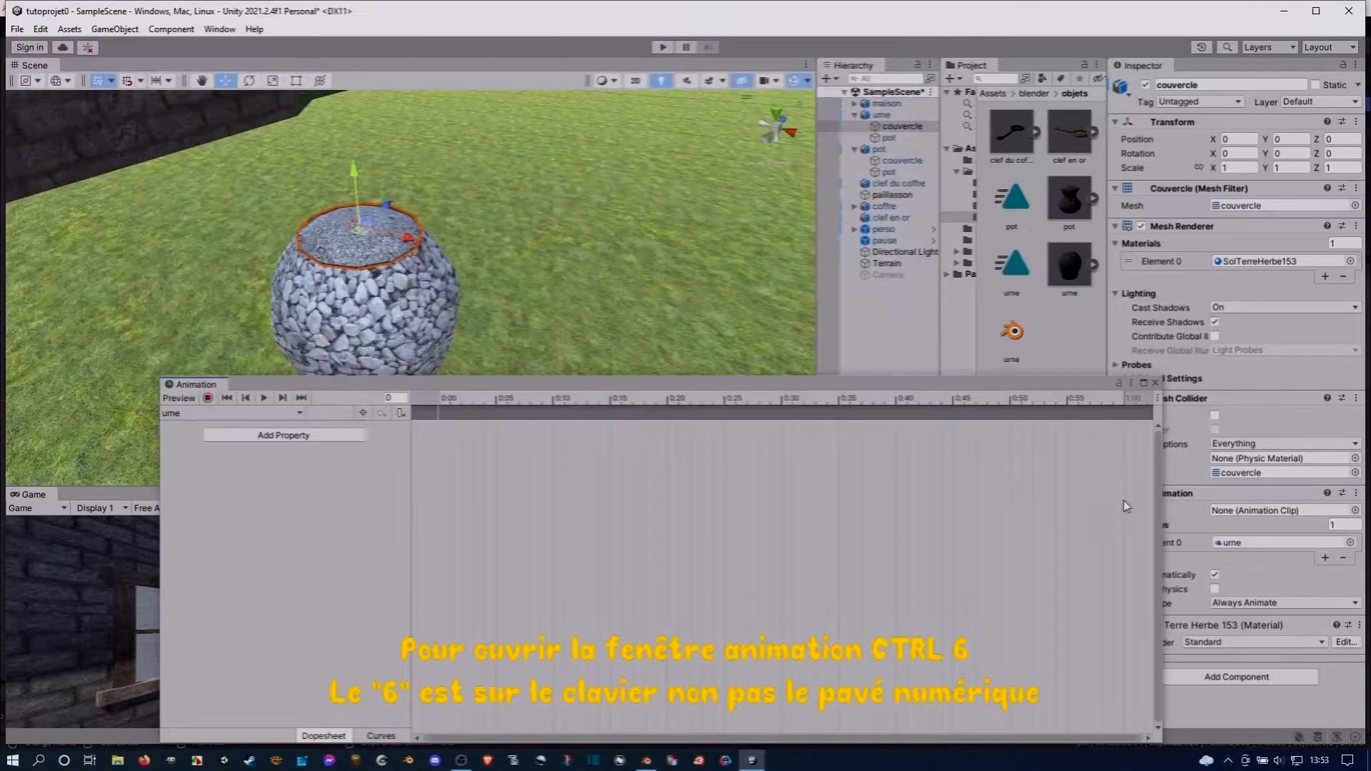
Close the Animation window and remove the Animation component from the couvercle
left_click(1155, 384)
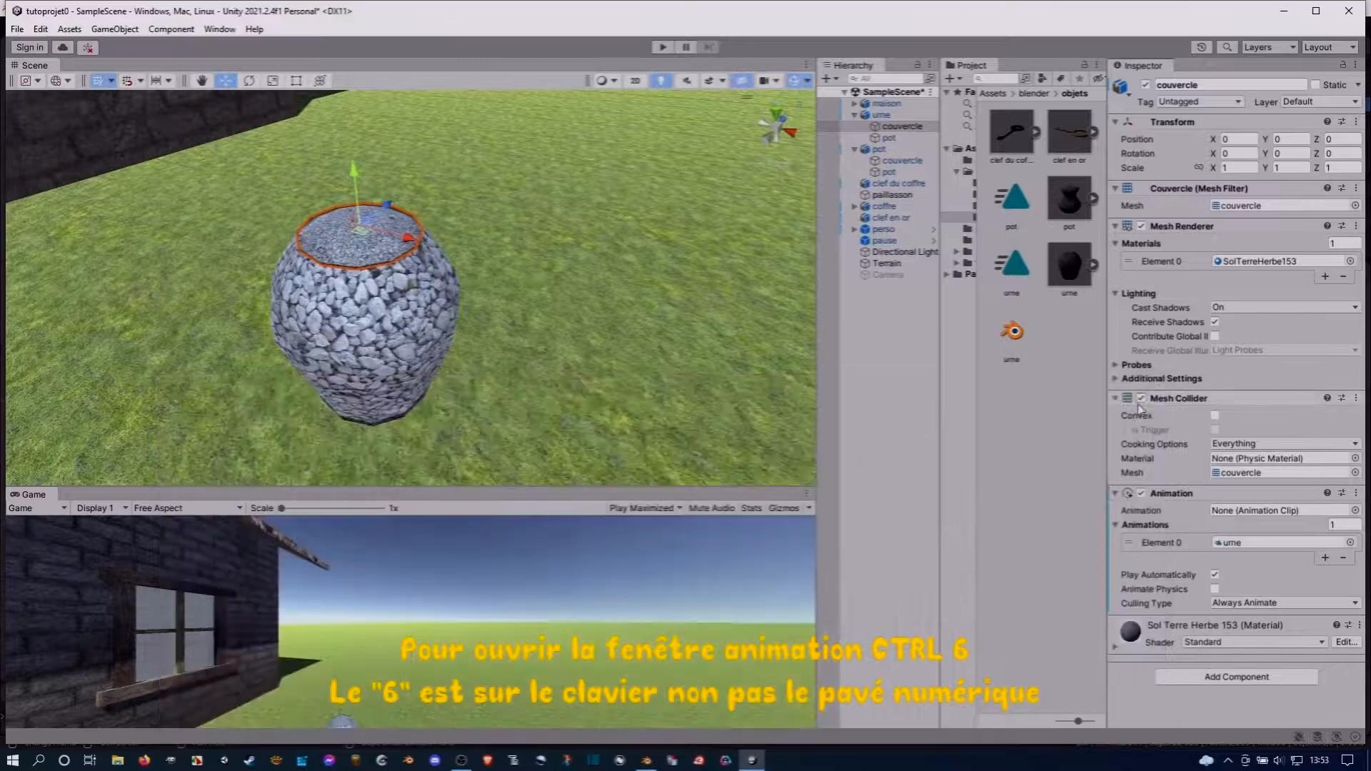
left_click(1356, 494)
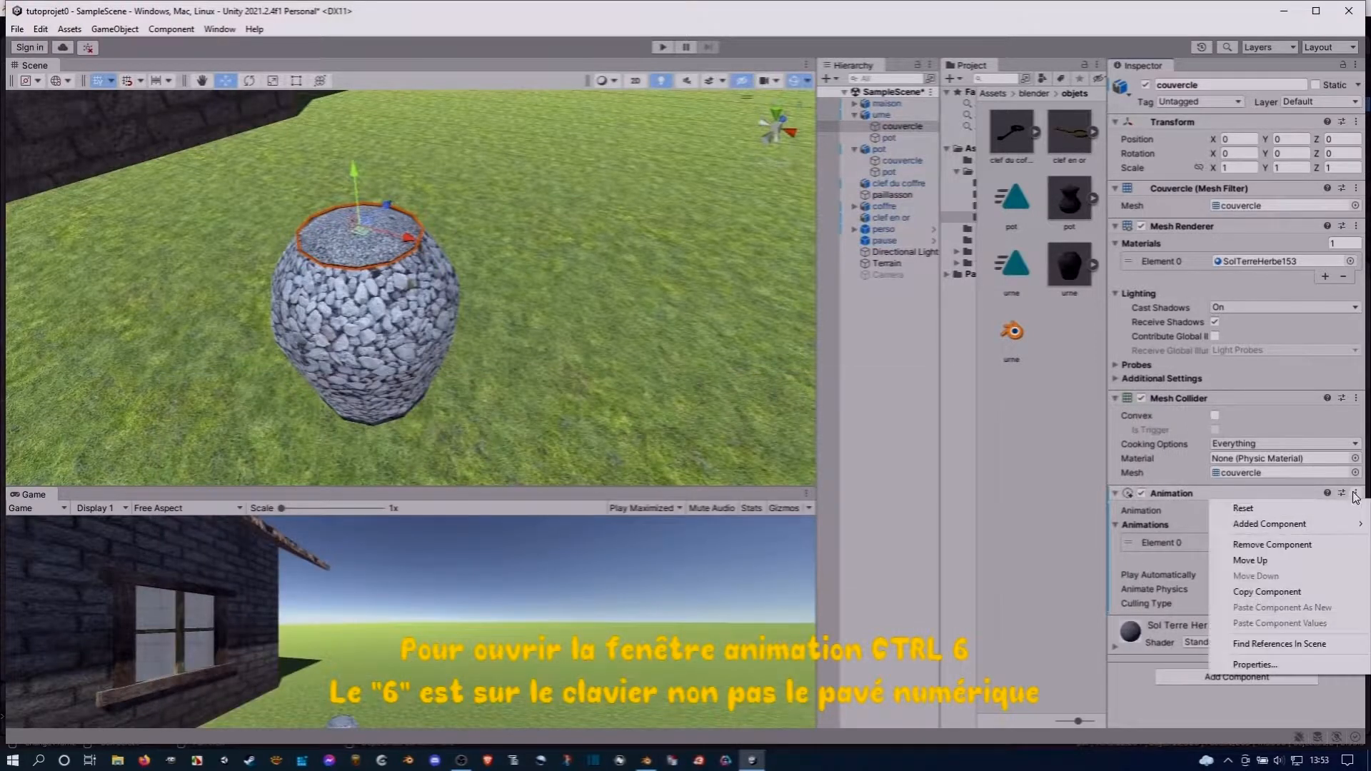
left_click(1294, 547)
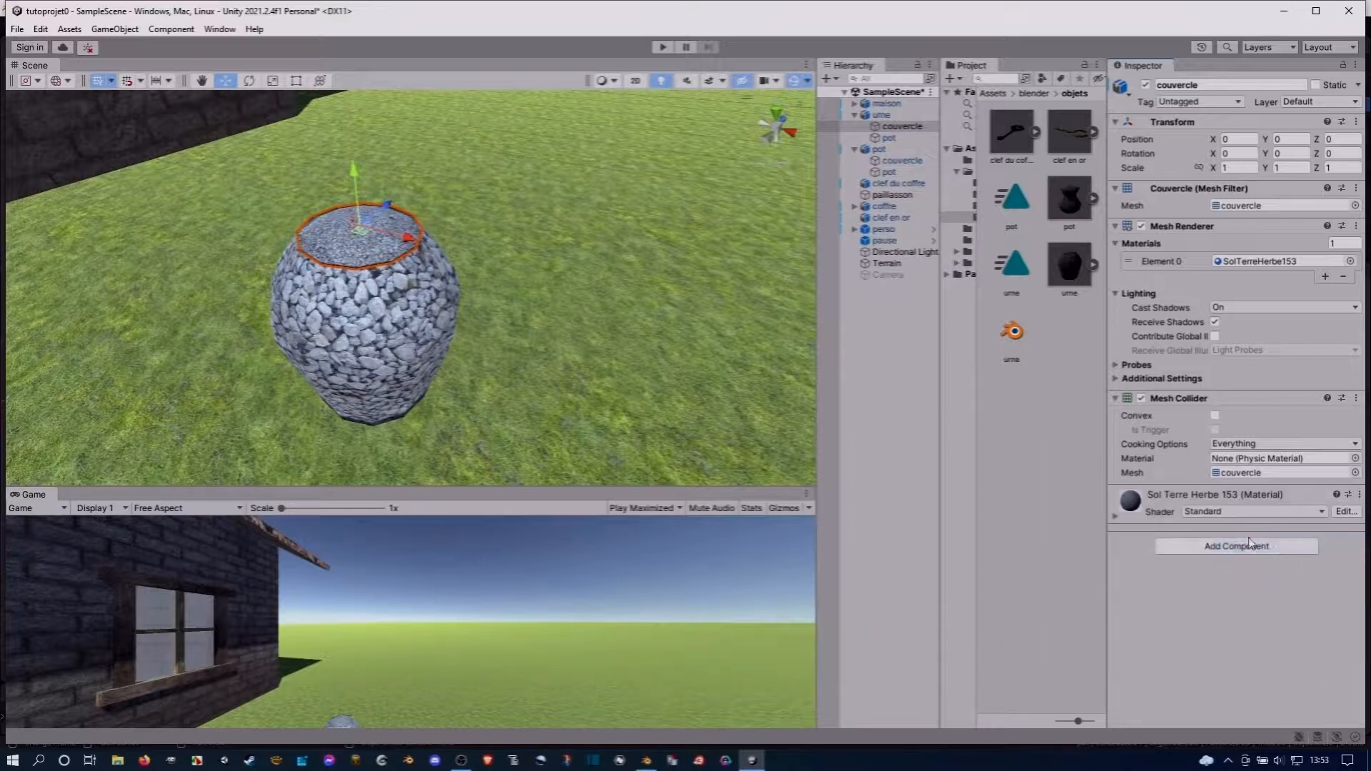
Add an Animation component to the parent urne object
left_click(879, 117)
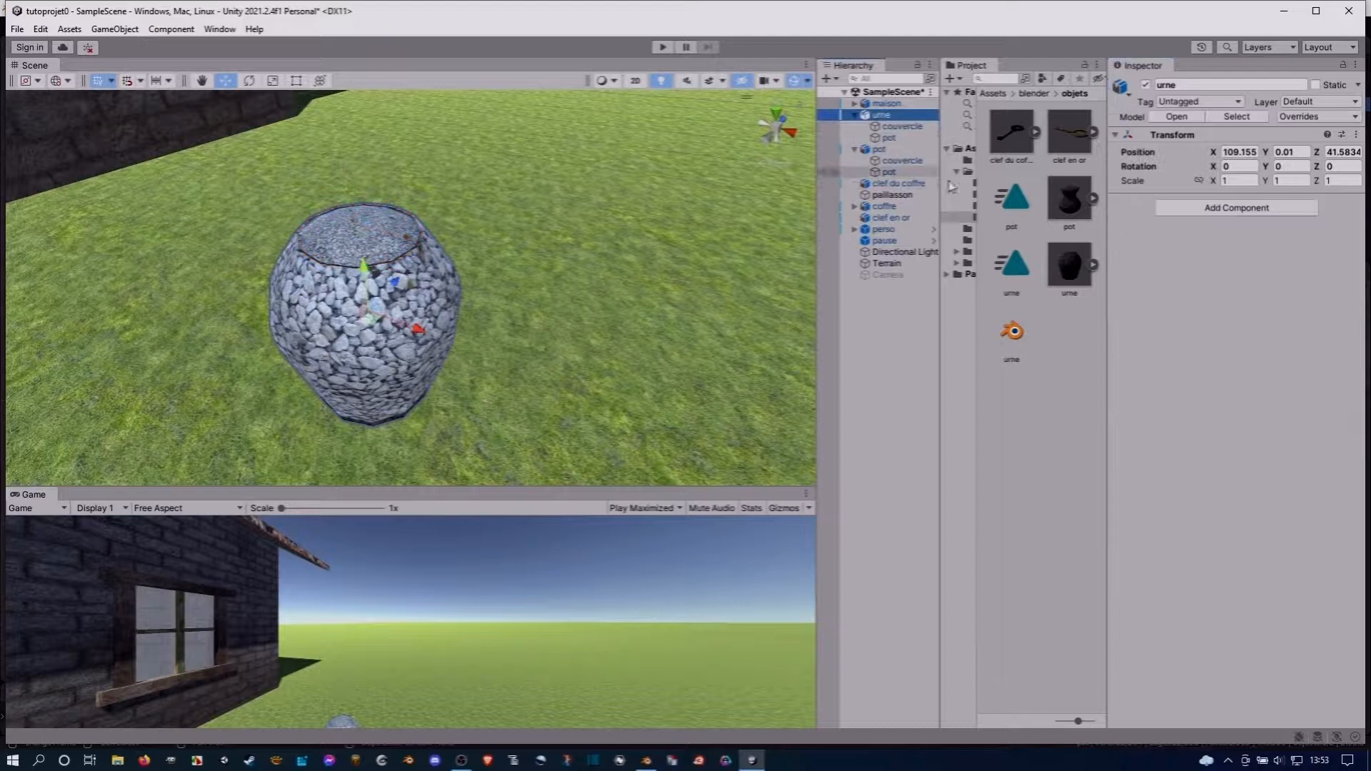
left_click(1198, 207)
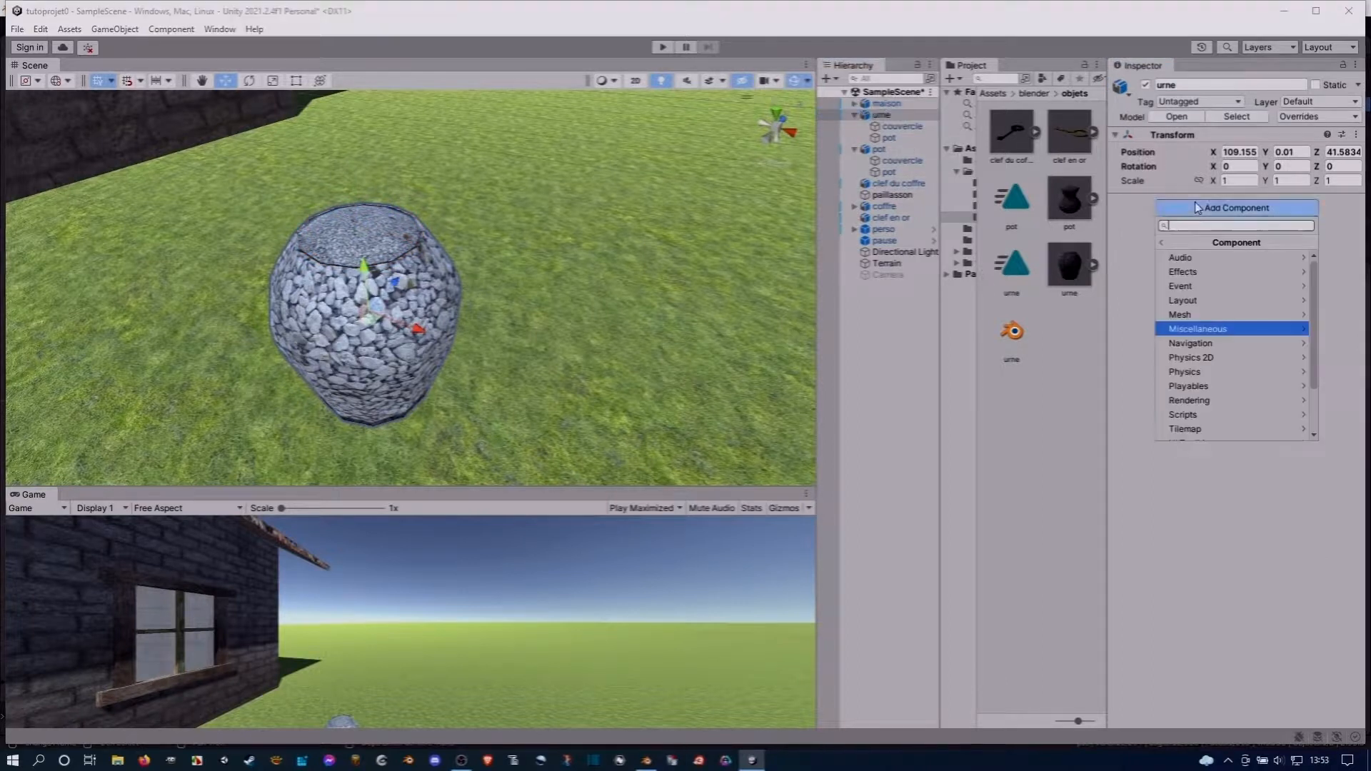
left_click(1198, 329)
left_click(1191, 272)
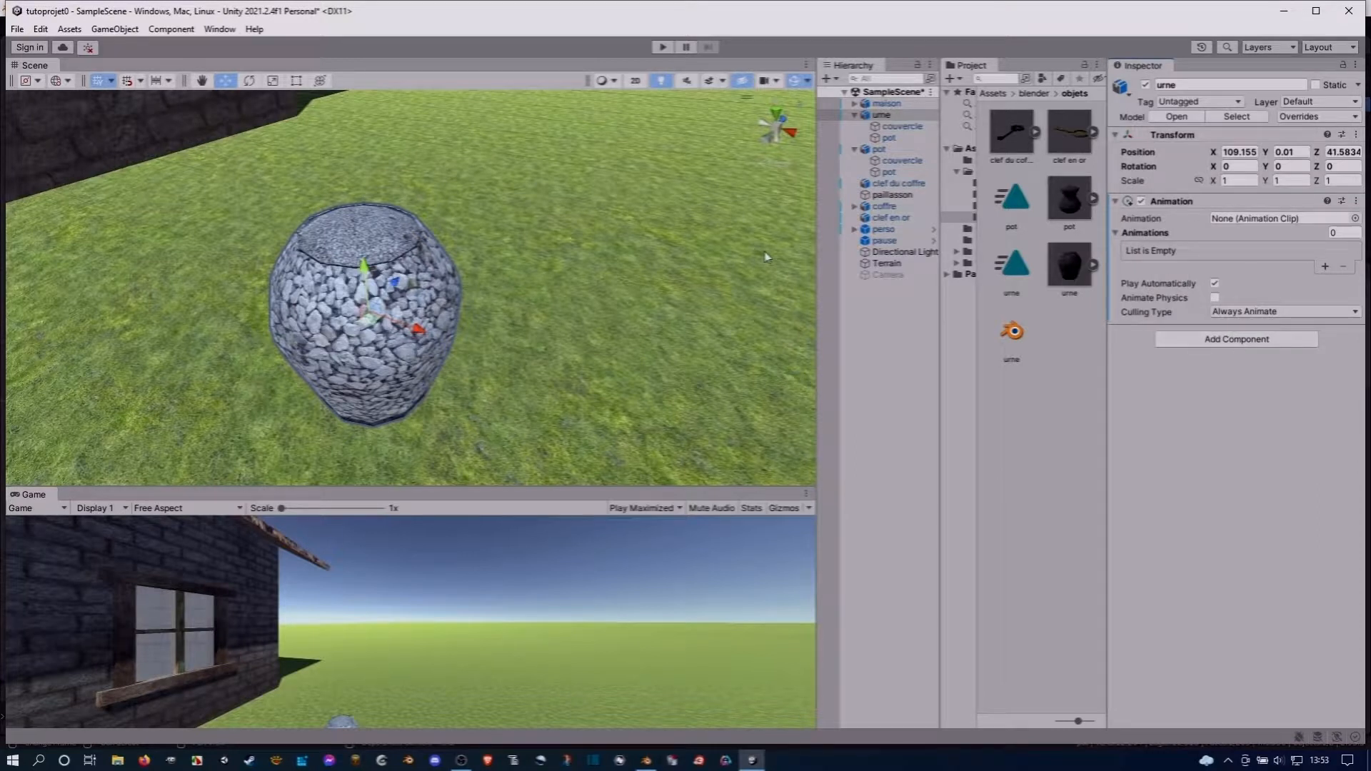
Create an animation clip named urne for the urne object, replacing the existing urne.anim file
key("ctrl+6")
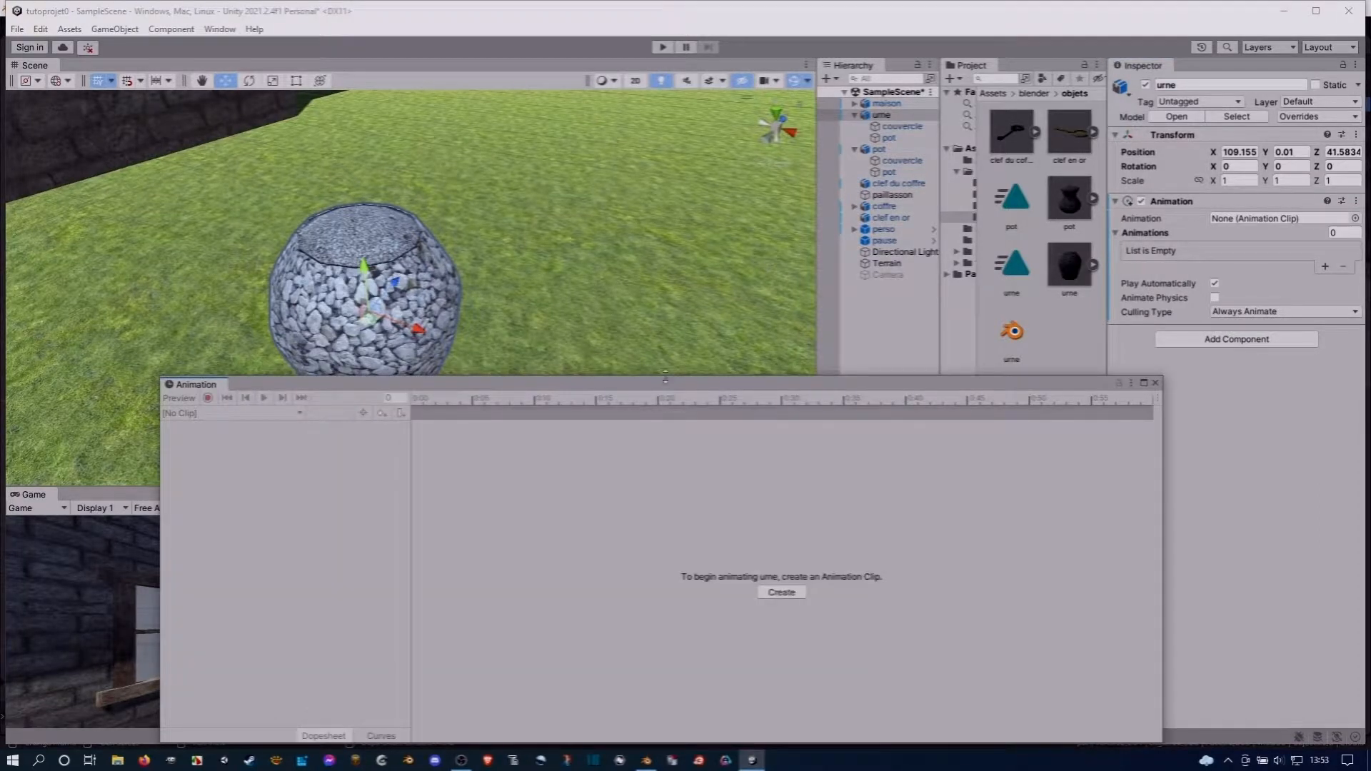
left_click(785, 594)
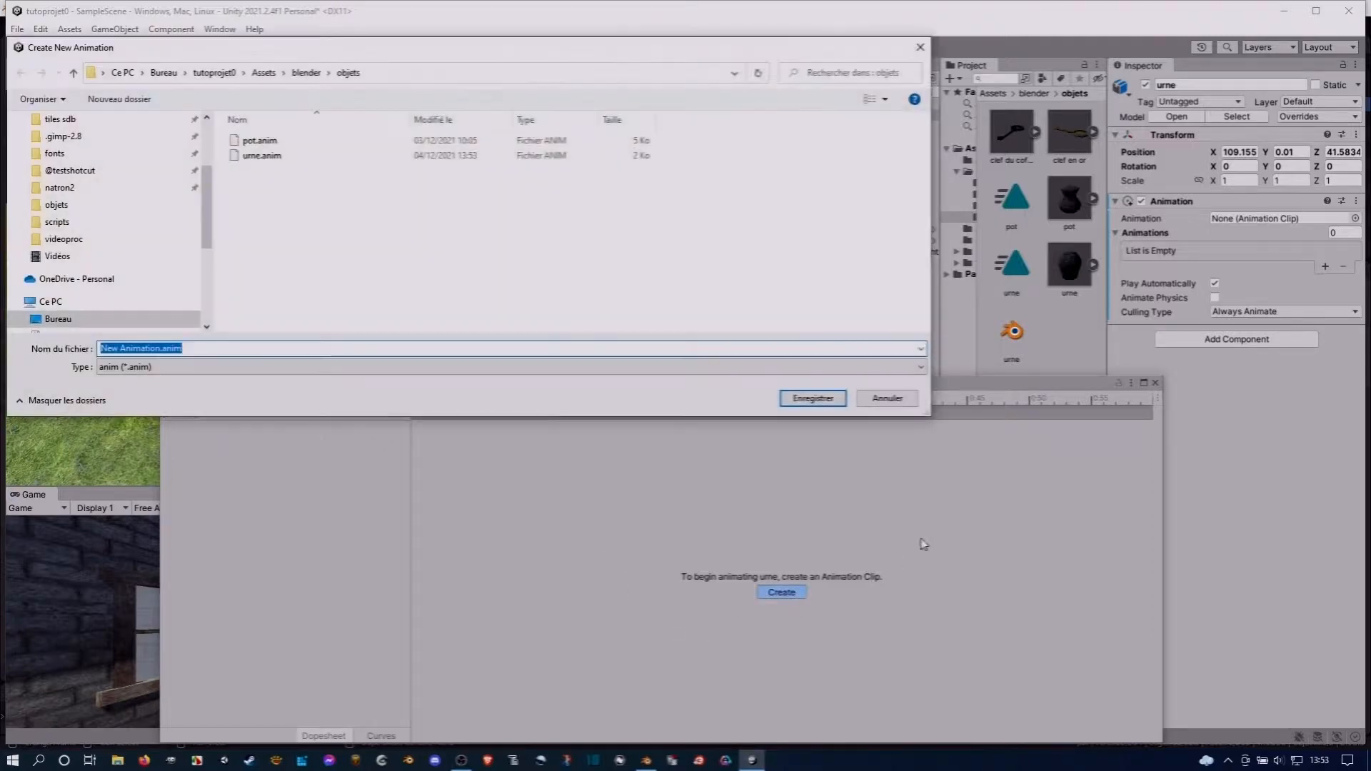
type("urne")
key("Return")
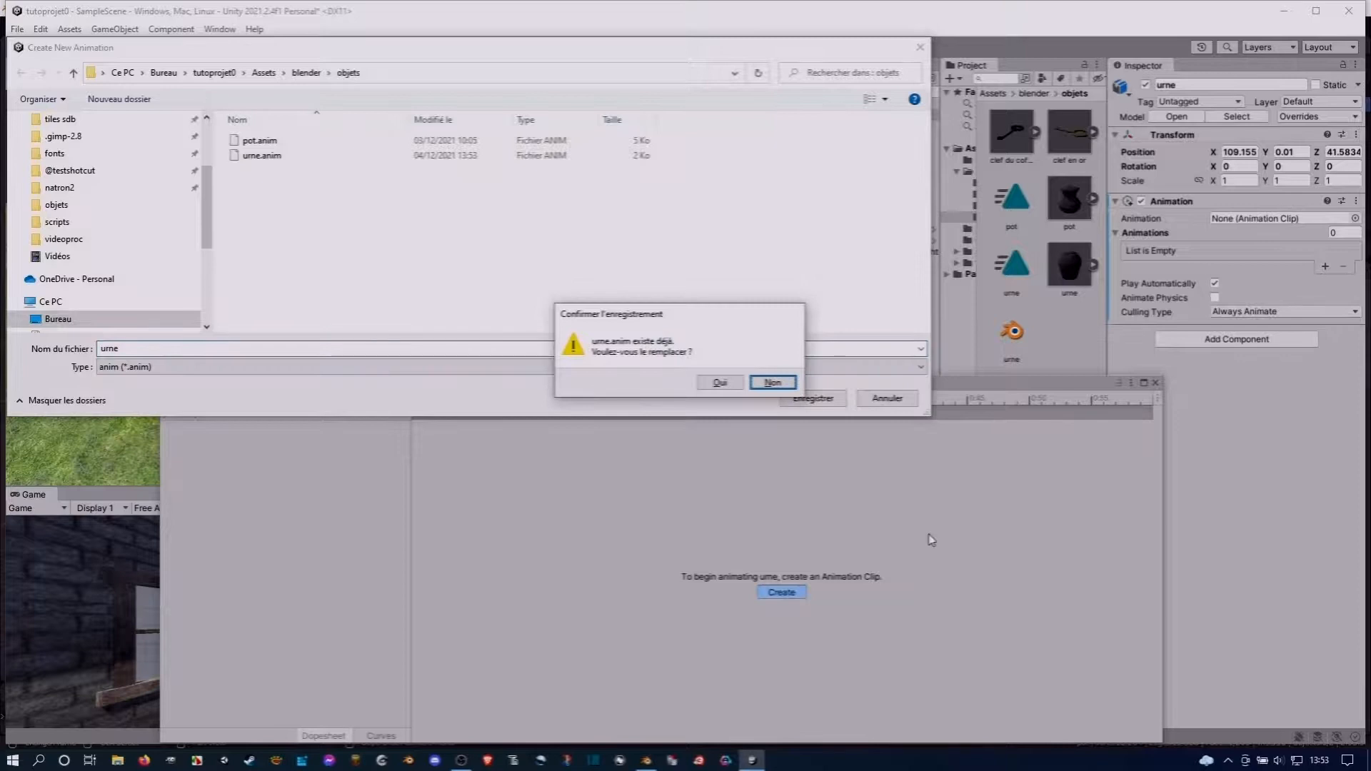
left_click(720, 383)
left_click_drag(706, 375, 683, 278)
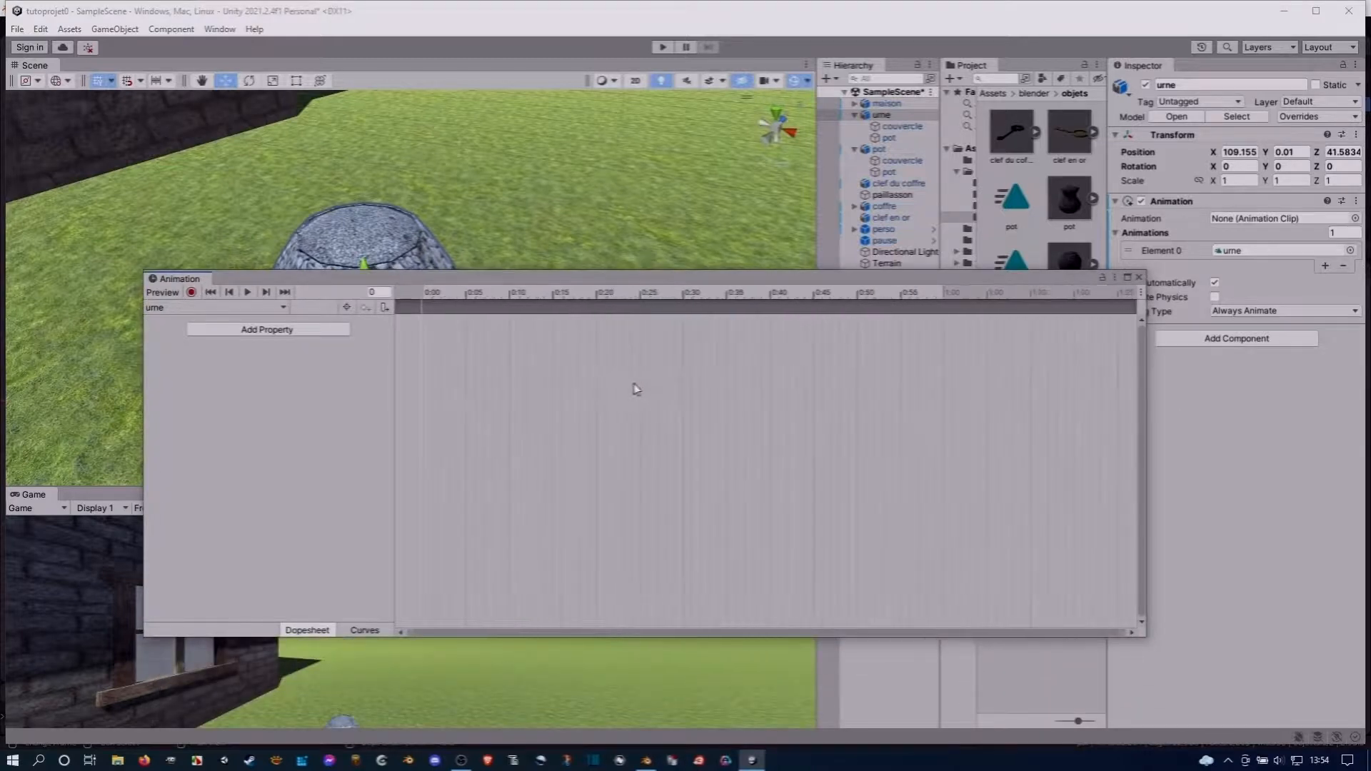
Add the couvercle's Transform Position property to the urne clip and expand its X, Y and Z tracks
left_click(236, 333)
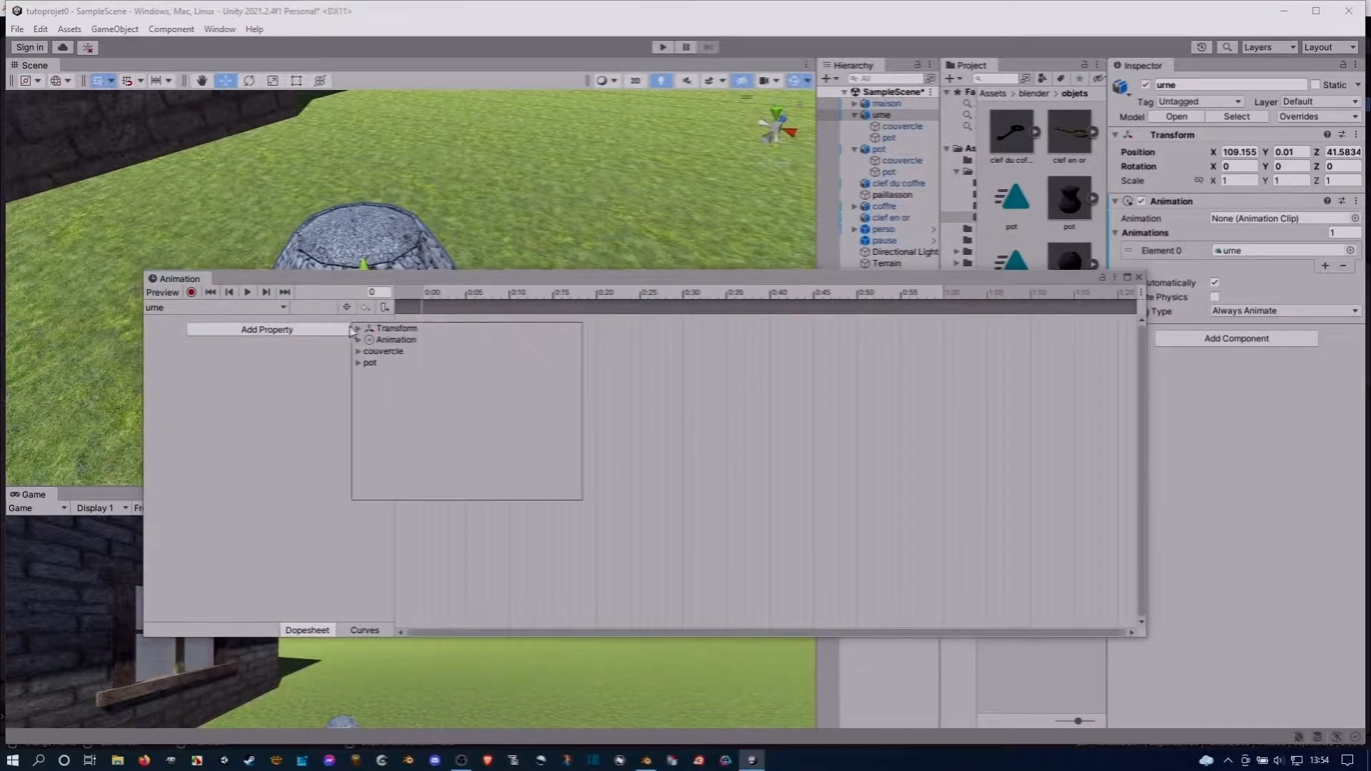
left_click(365, 353)
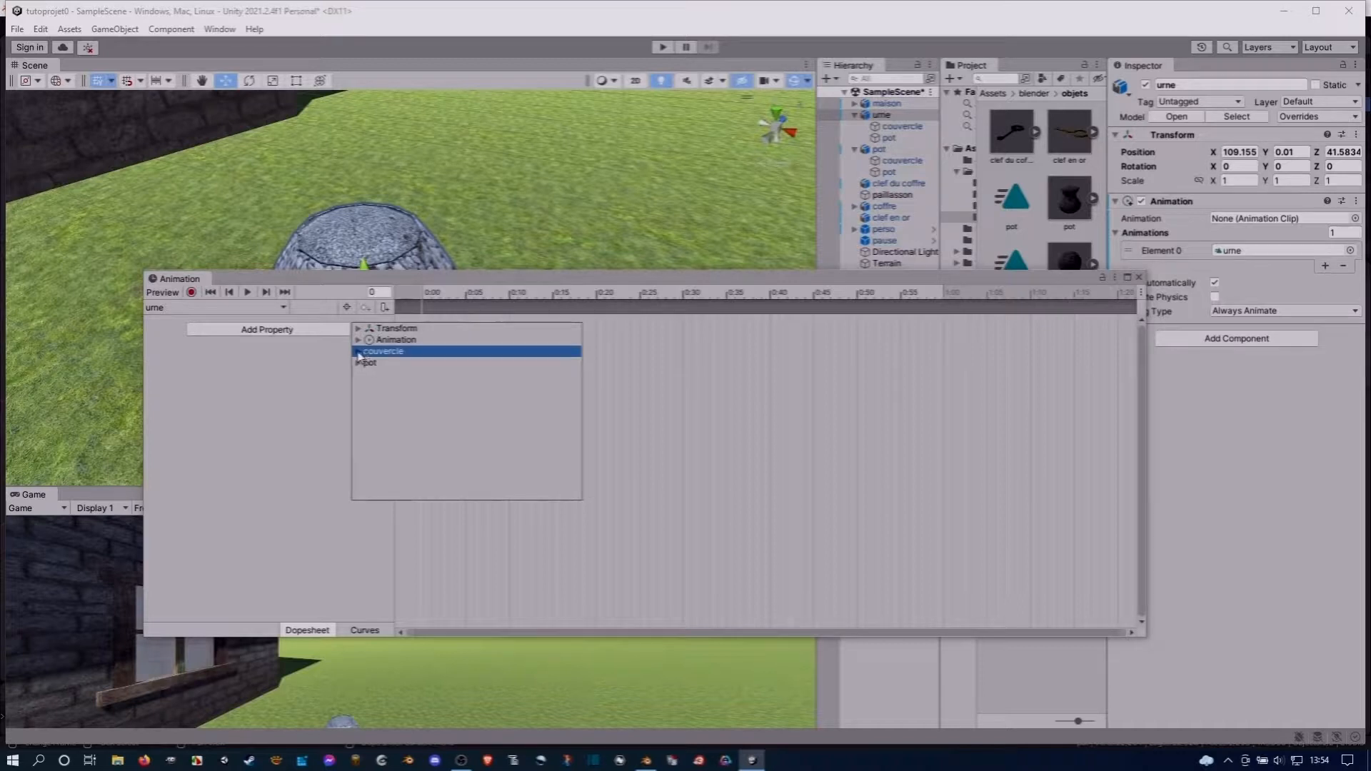
left_click(359, 352)
left_click(368, 374)
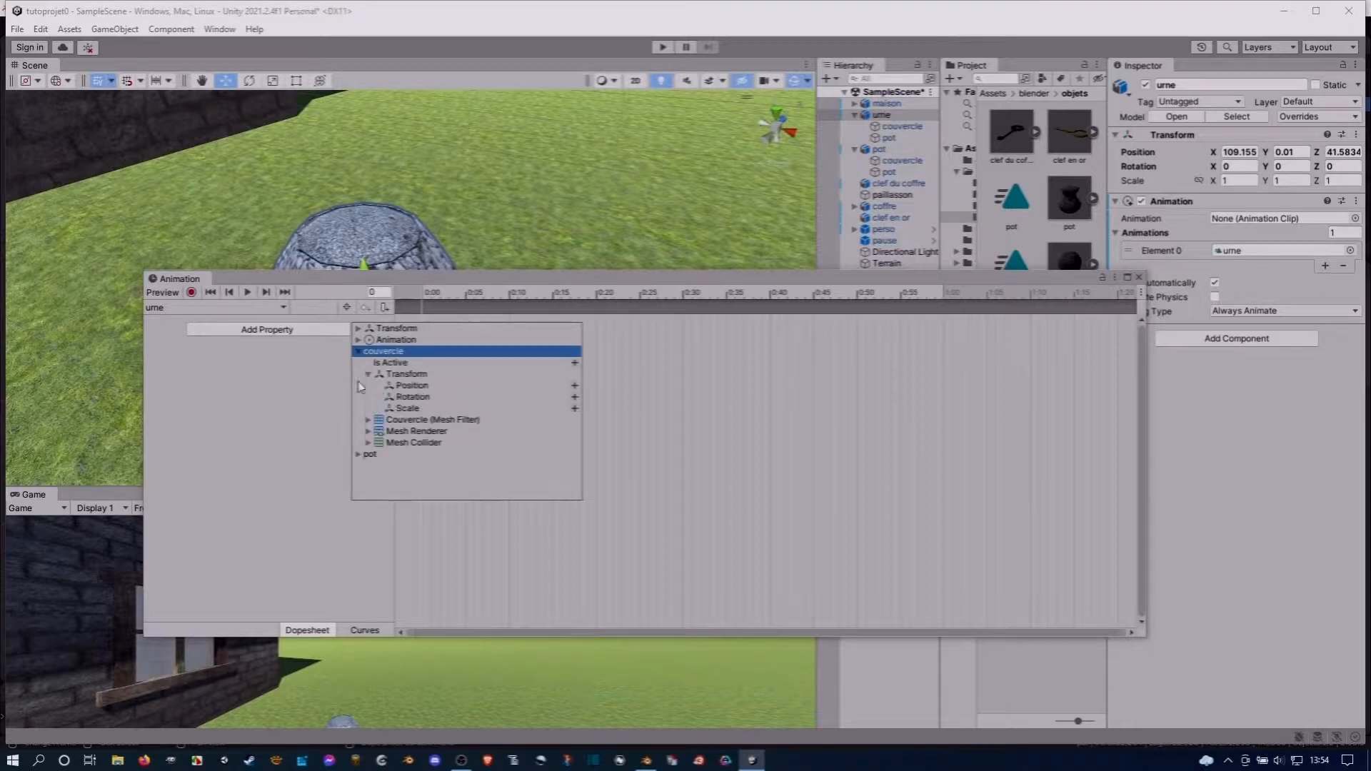
left_click(575, 386)
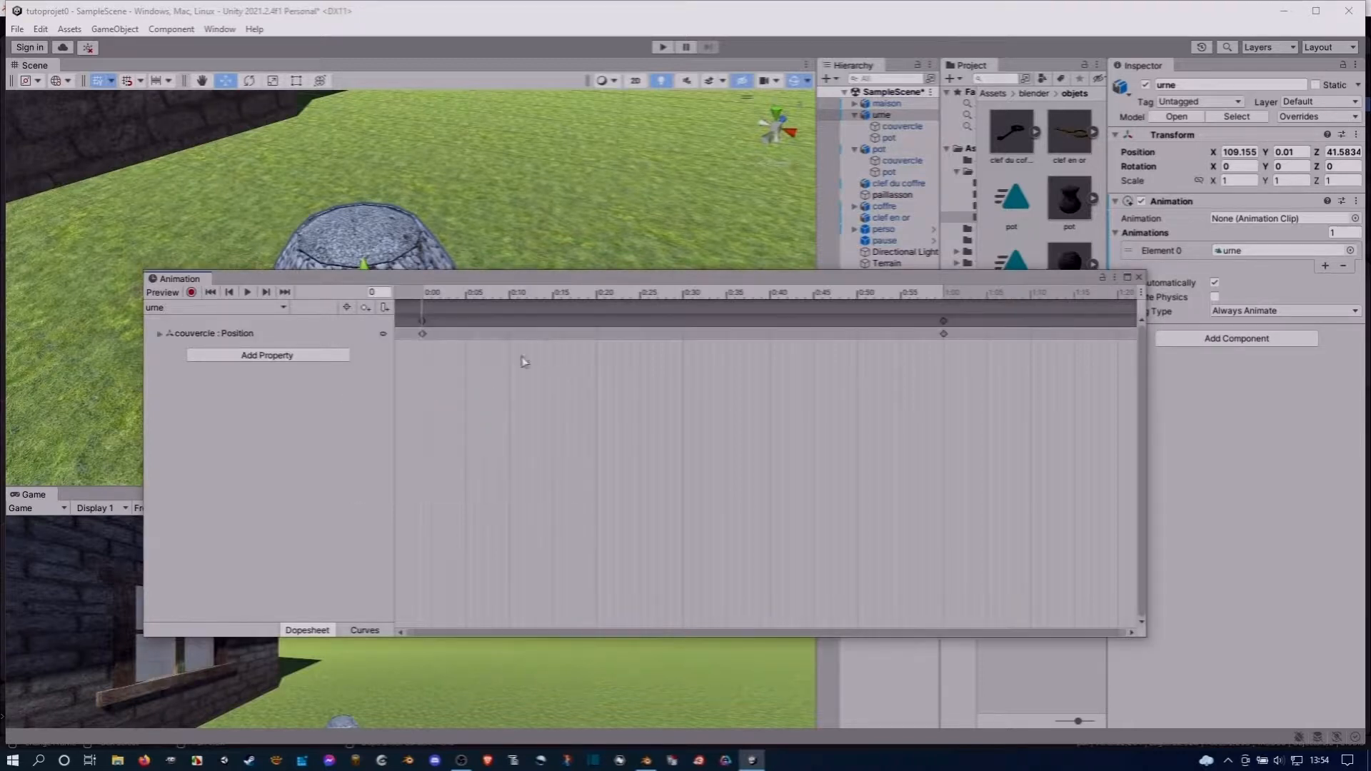
left_click_drag(499, 285, 484, 409)
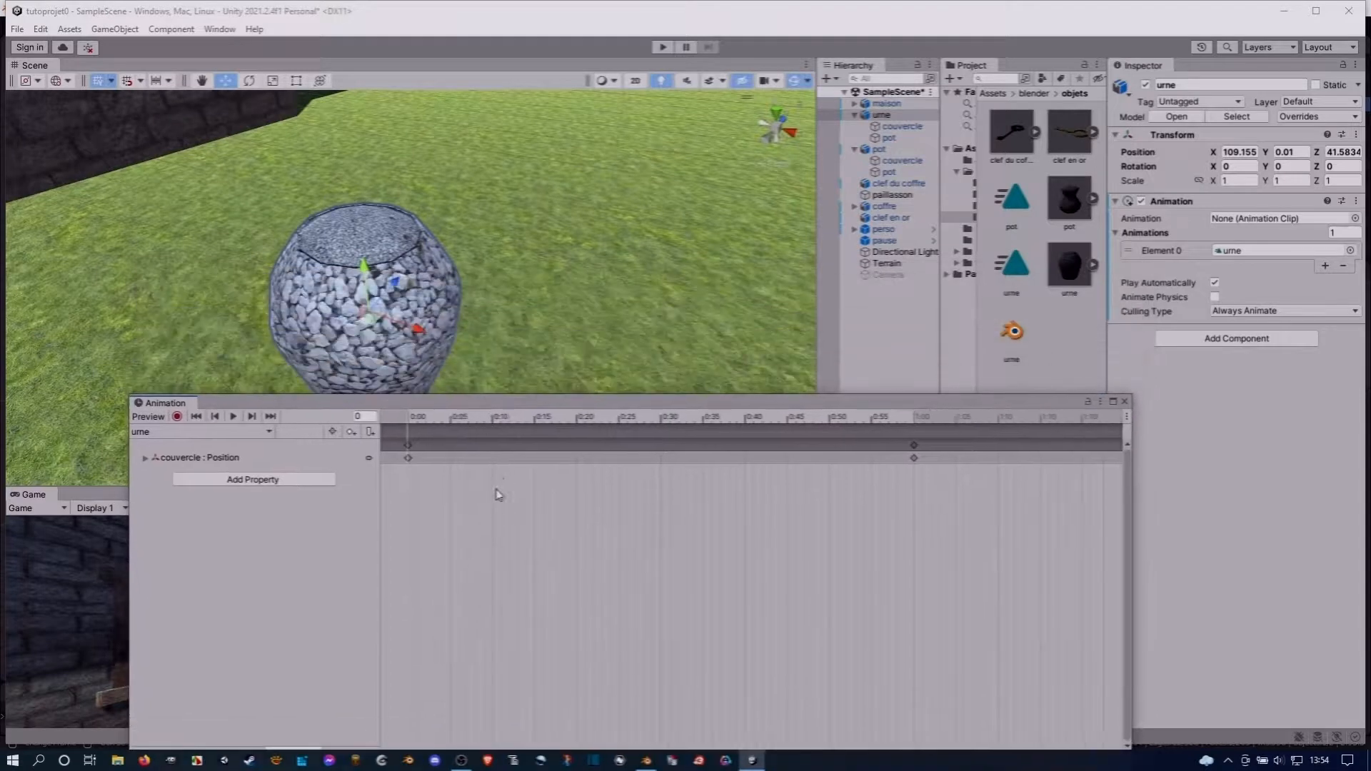
left_click(146, 459)
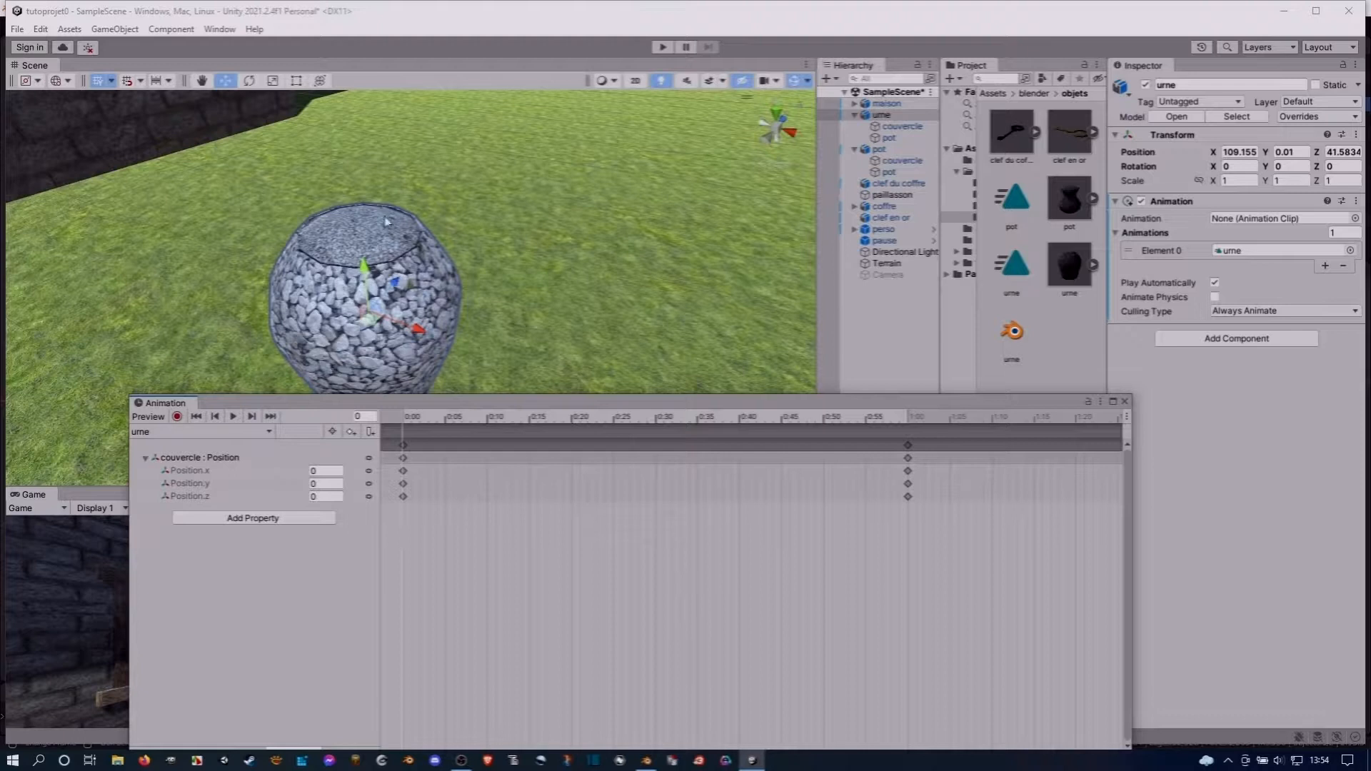
Go to the urne clip's last keyframe, at frame 60, keeping the urn itself in place
scroll(386, 222, "down", 3)
left_click_drag(386, 222, 443, 288, "alt")
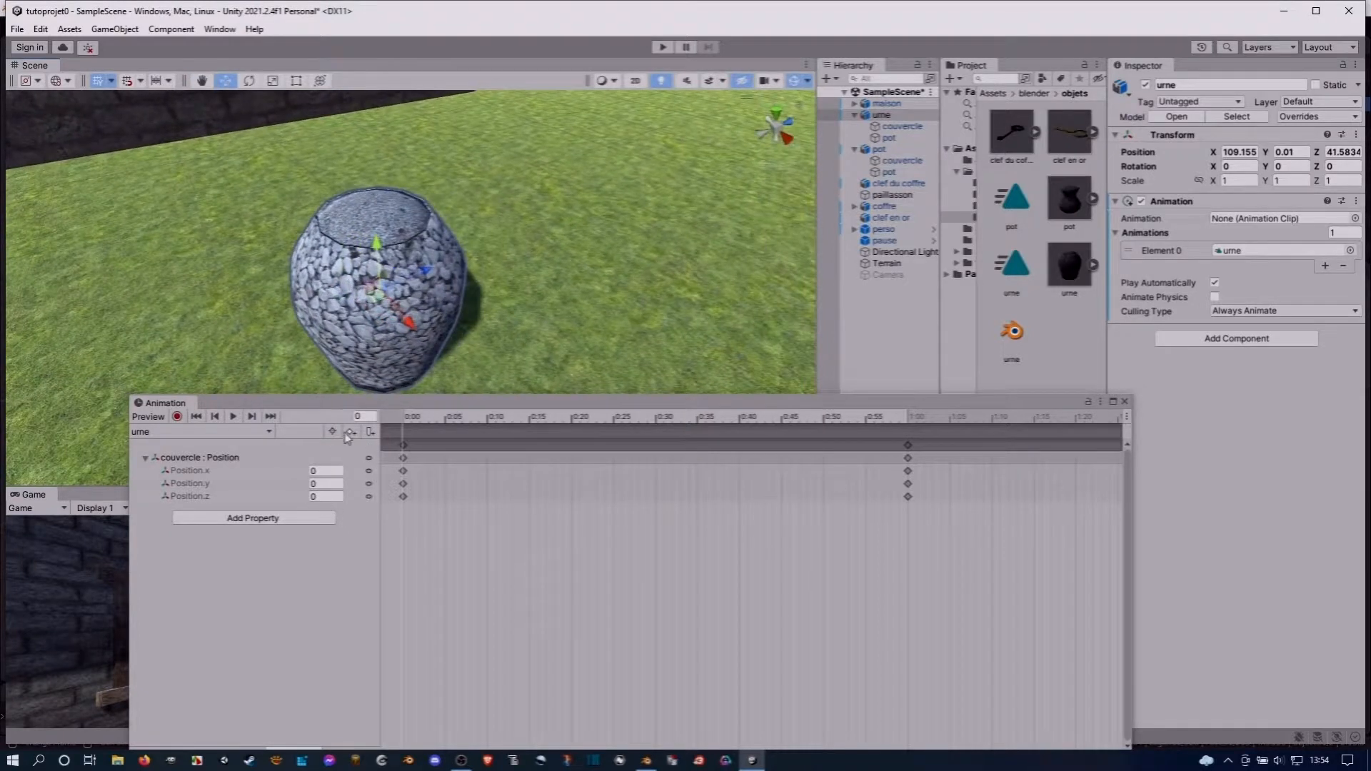
left_click(361, 417)
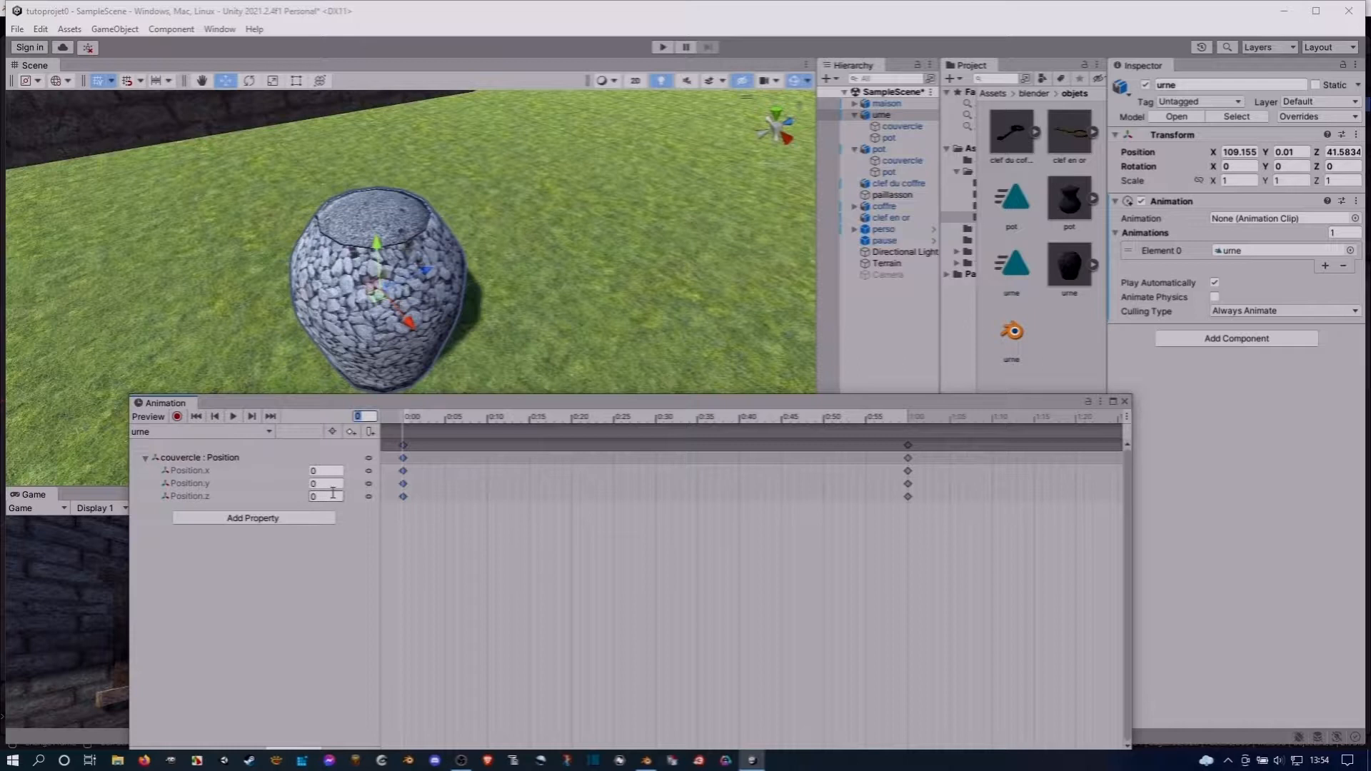
left_click(270, 417)
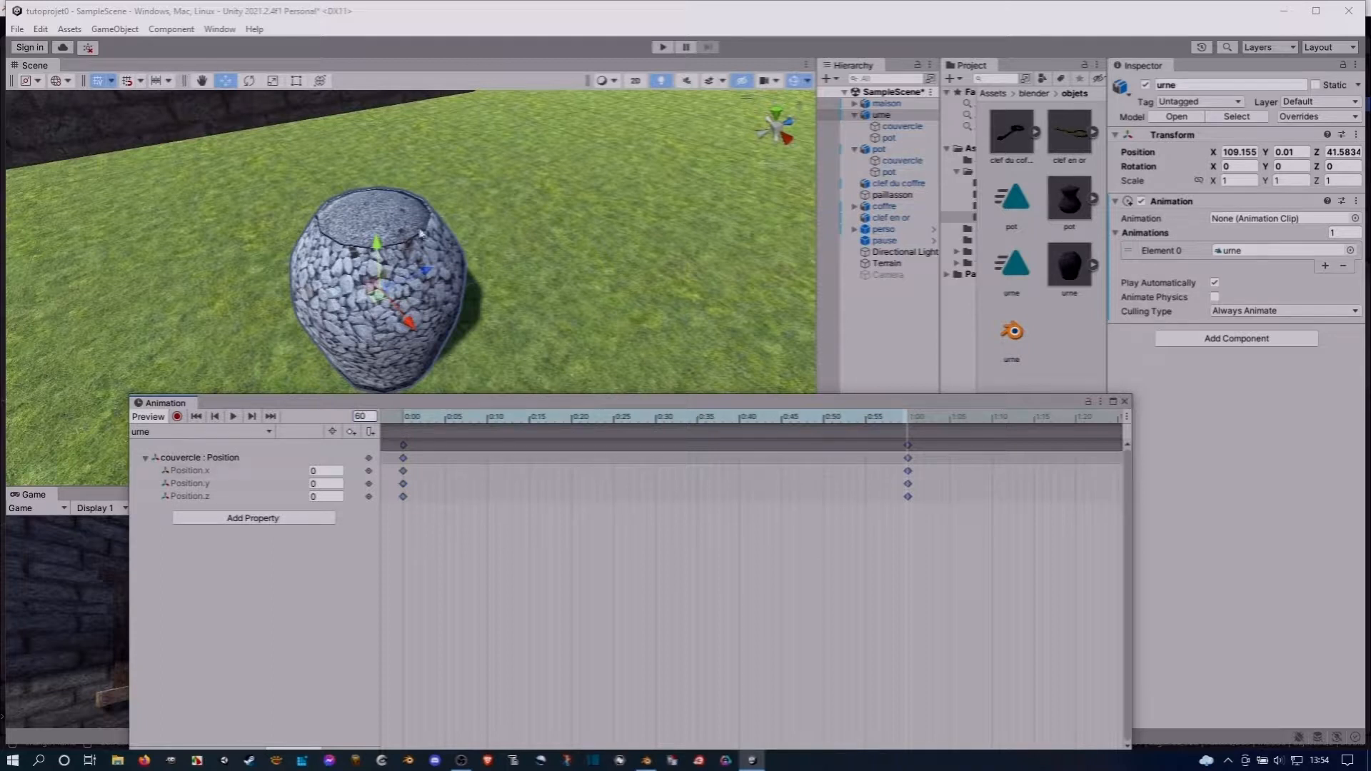
left_click_drag(427, 275, 454, 245)
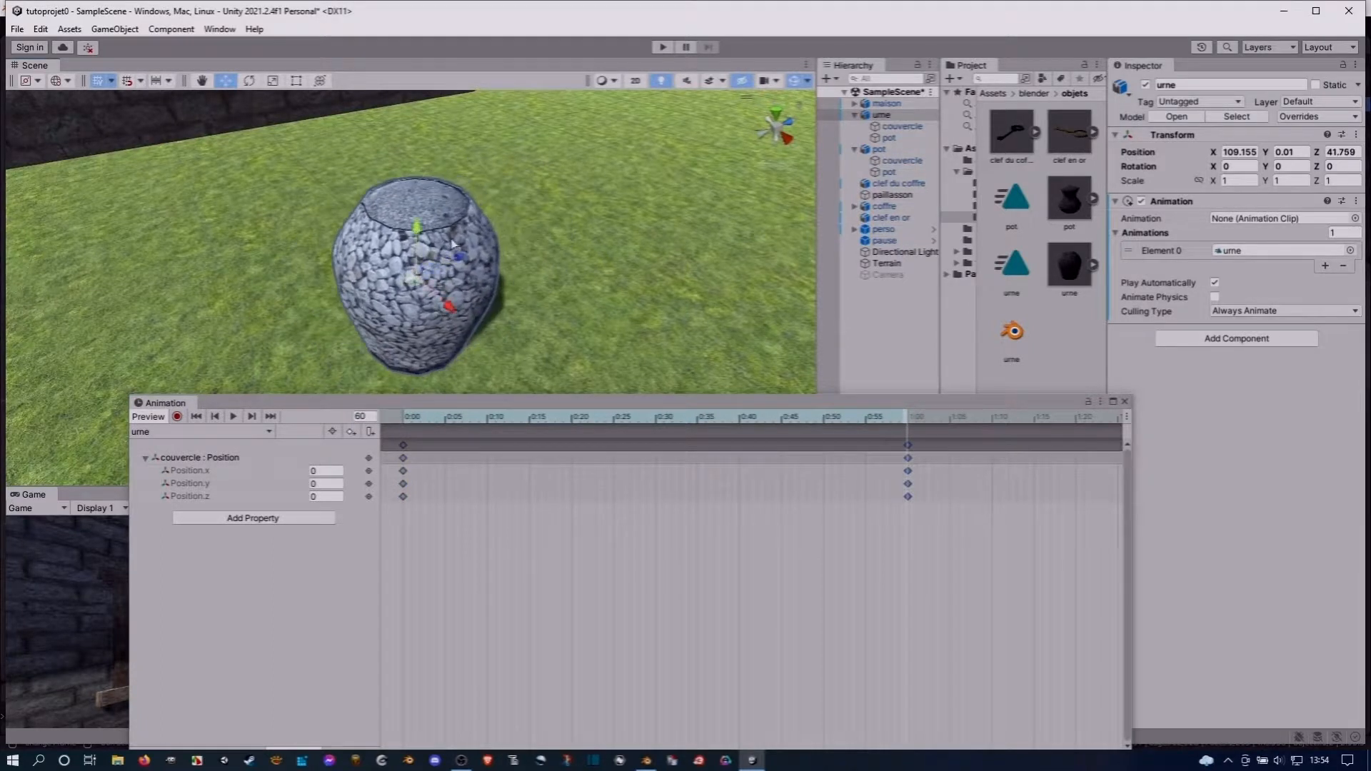
key("ctrl+z")
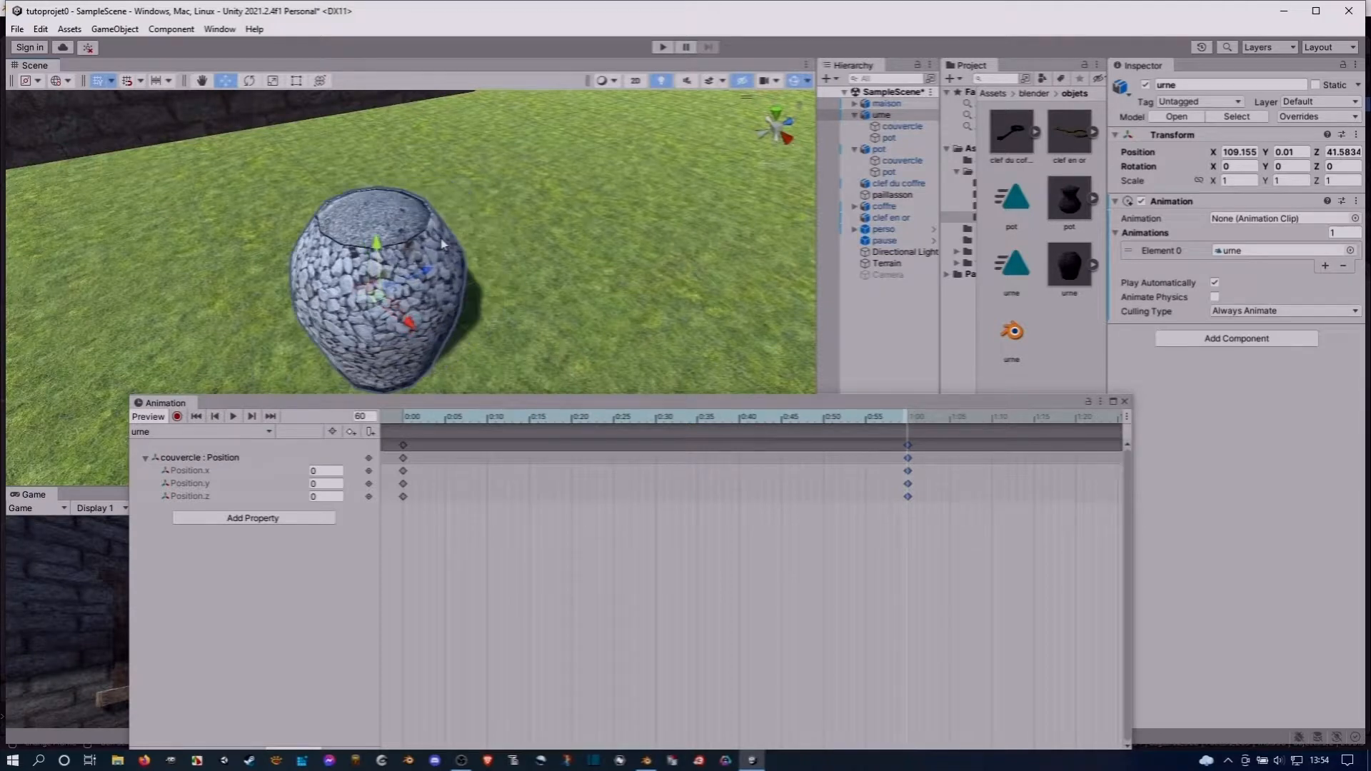
Select the couvercle through its position track and move it along Z to 1.02 at frame 60
left_click(214, 458)
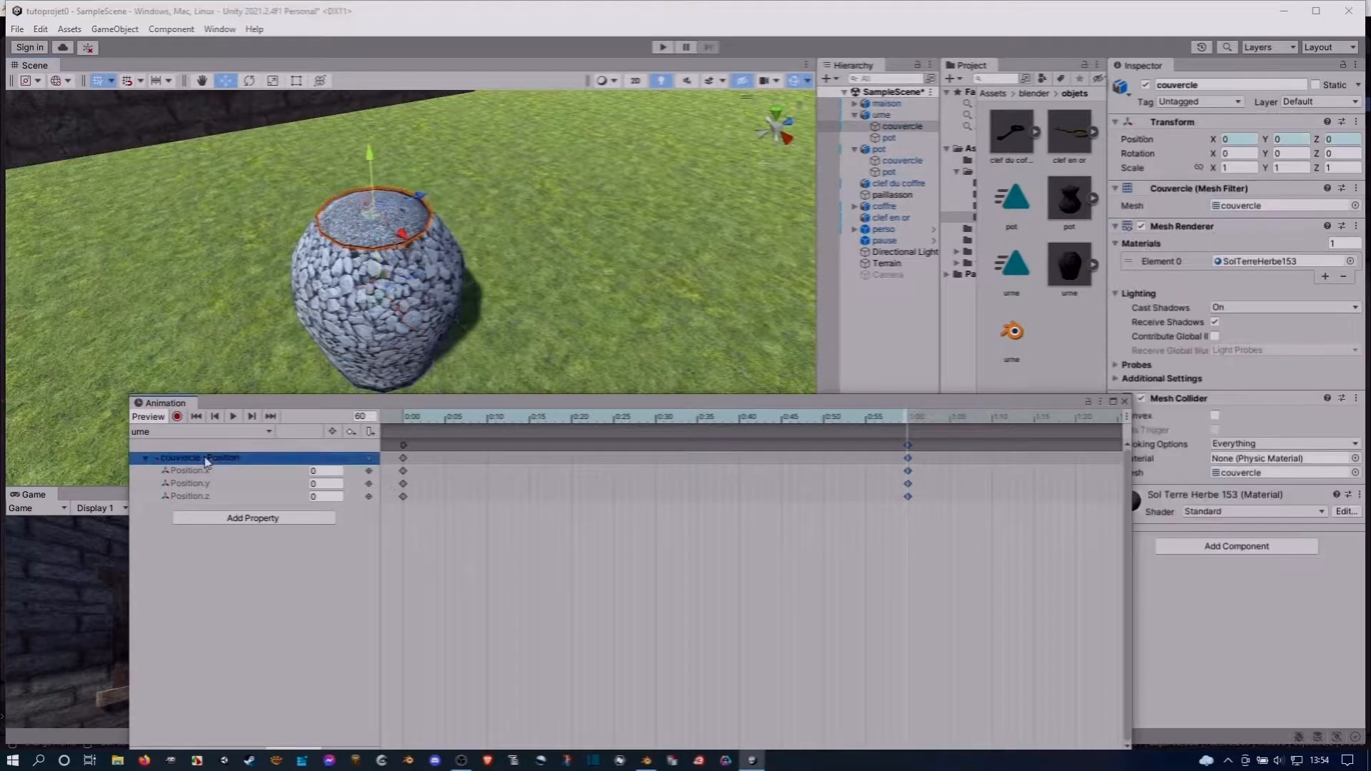
left_click_drag(421, 201, 599, 143)
left_click_drag(607, 140, 602, 139)
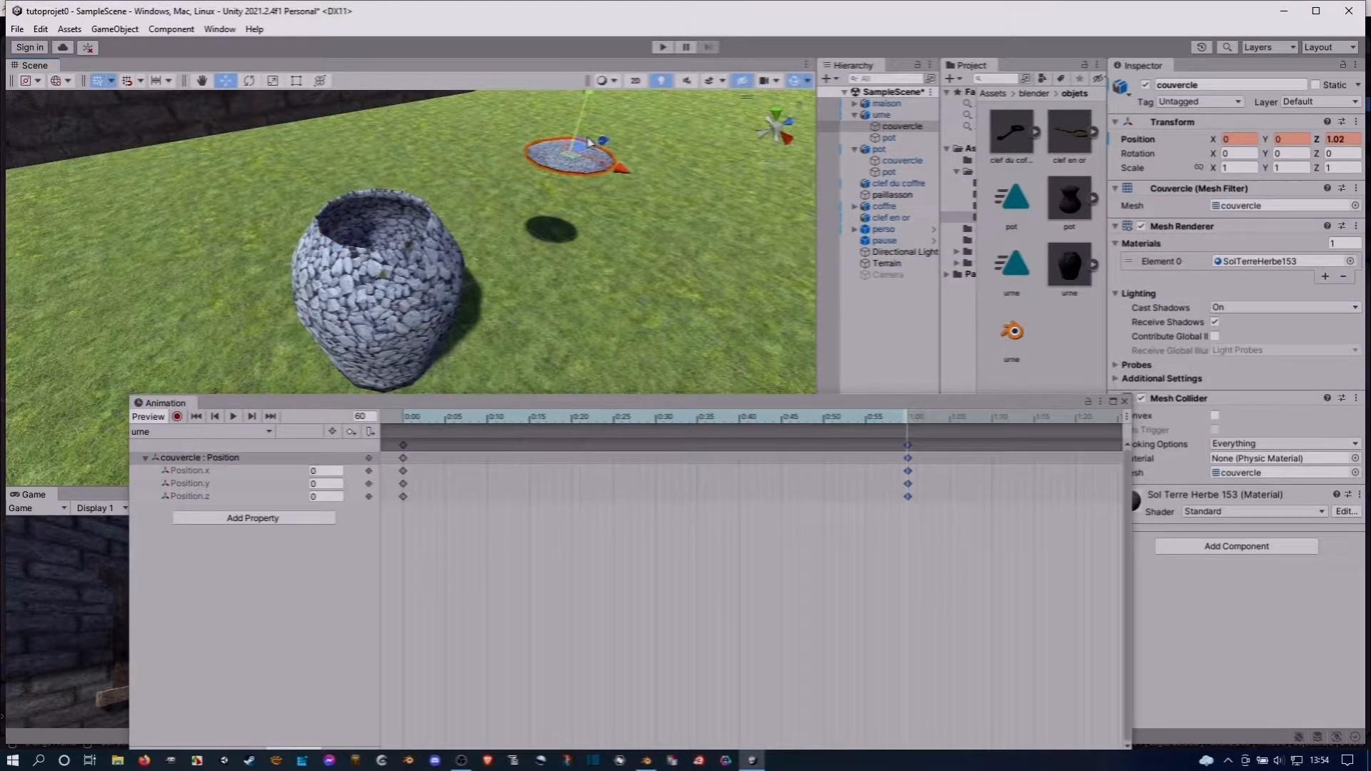
left_click(338, 497)
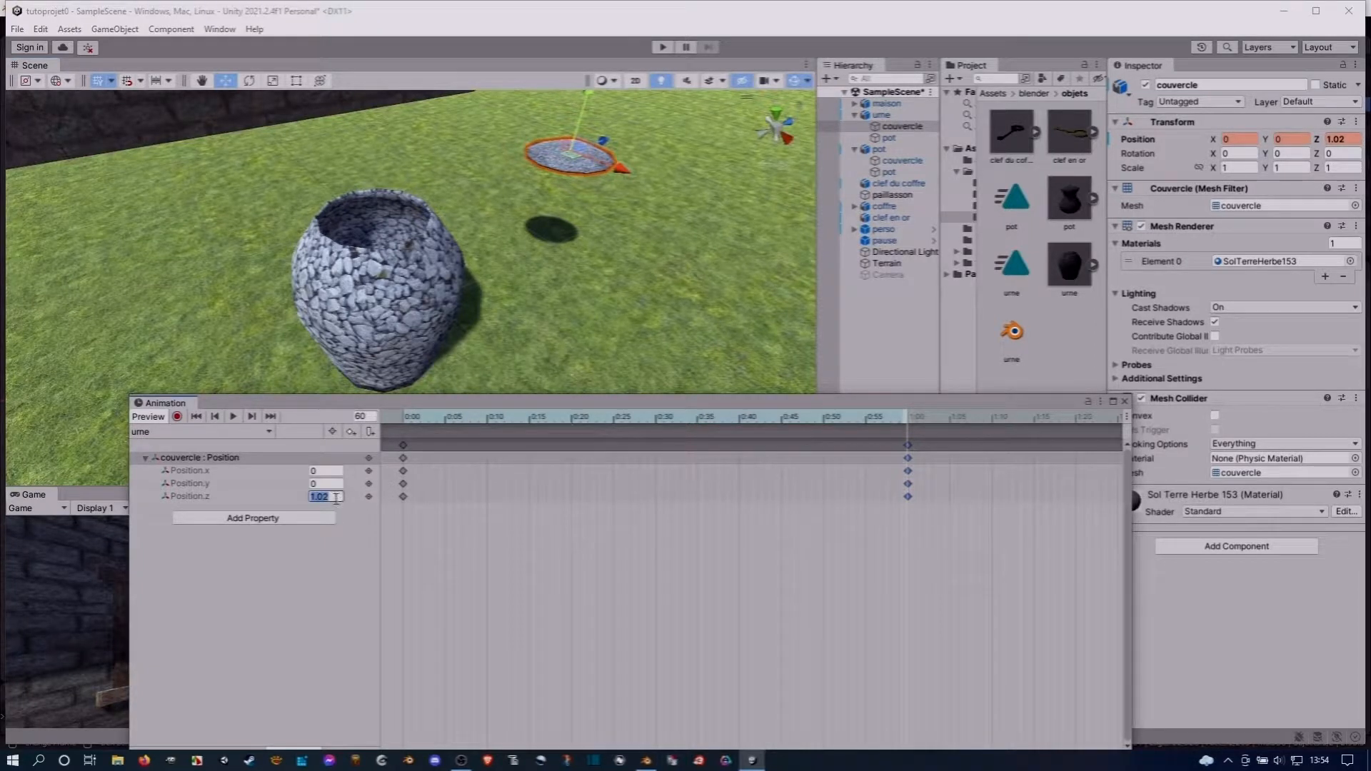
Lower the couvercle to the ground beside the urn and set its Y position to -0.7 at frame 60
scroll(557, 168, "down", 1)
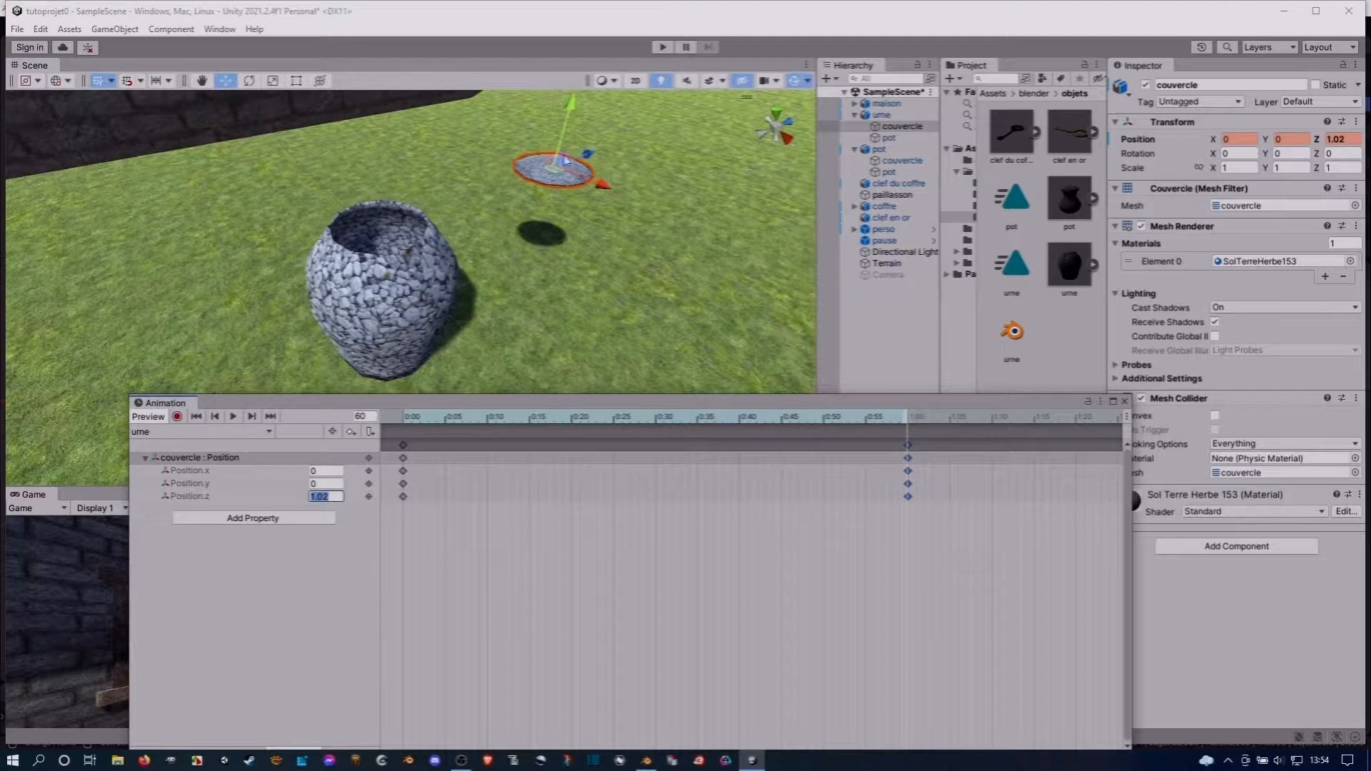
left_click_drag(575, 116, 548, 229)
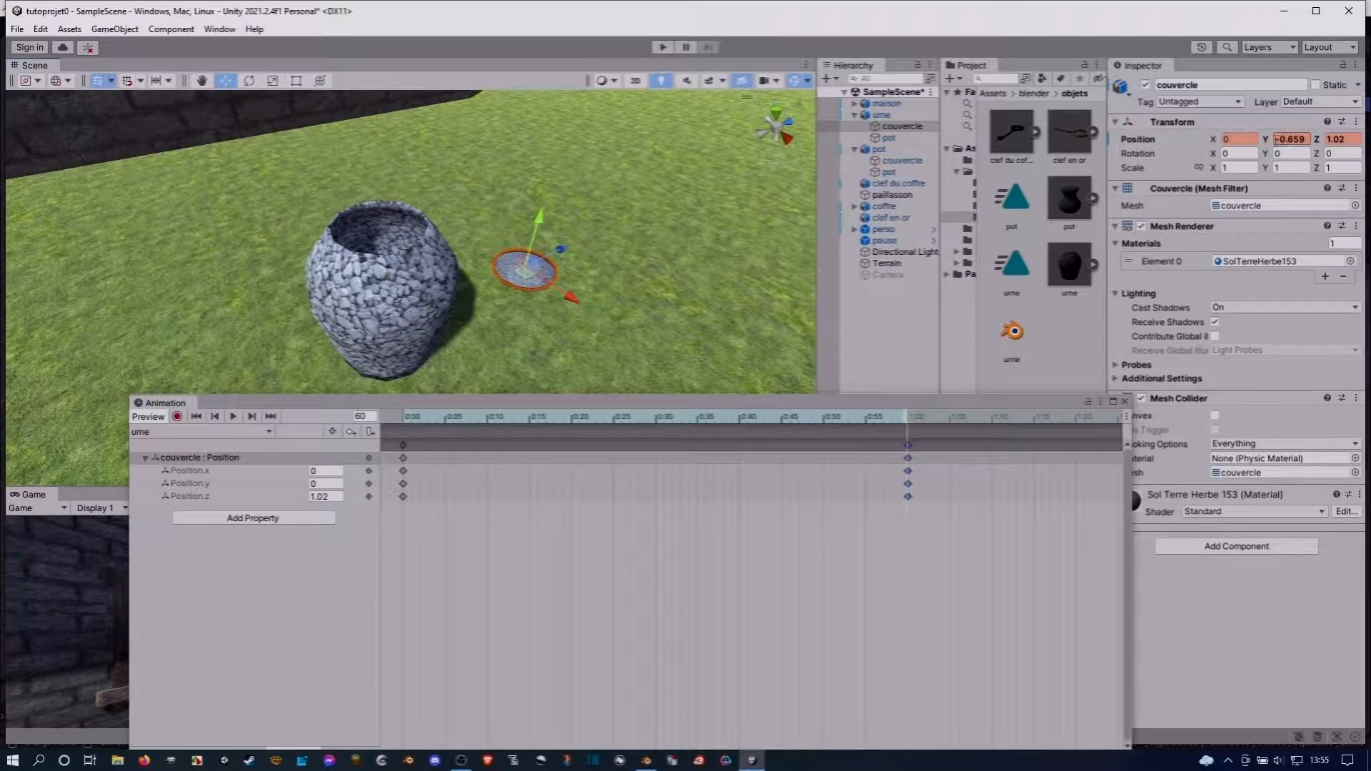
left_click(1282, 140)
type("-0.7")
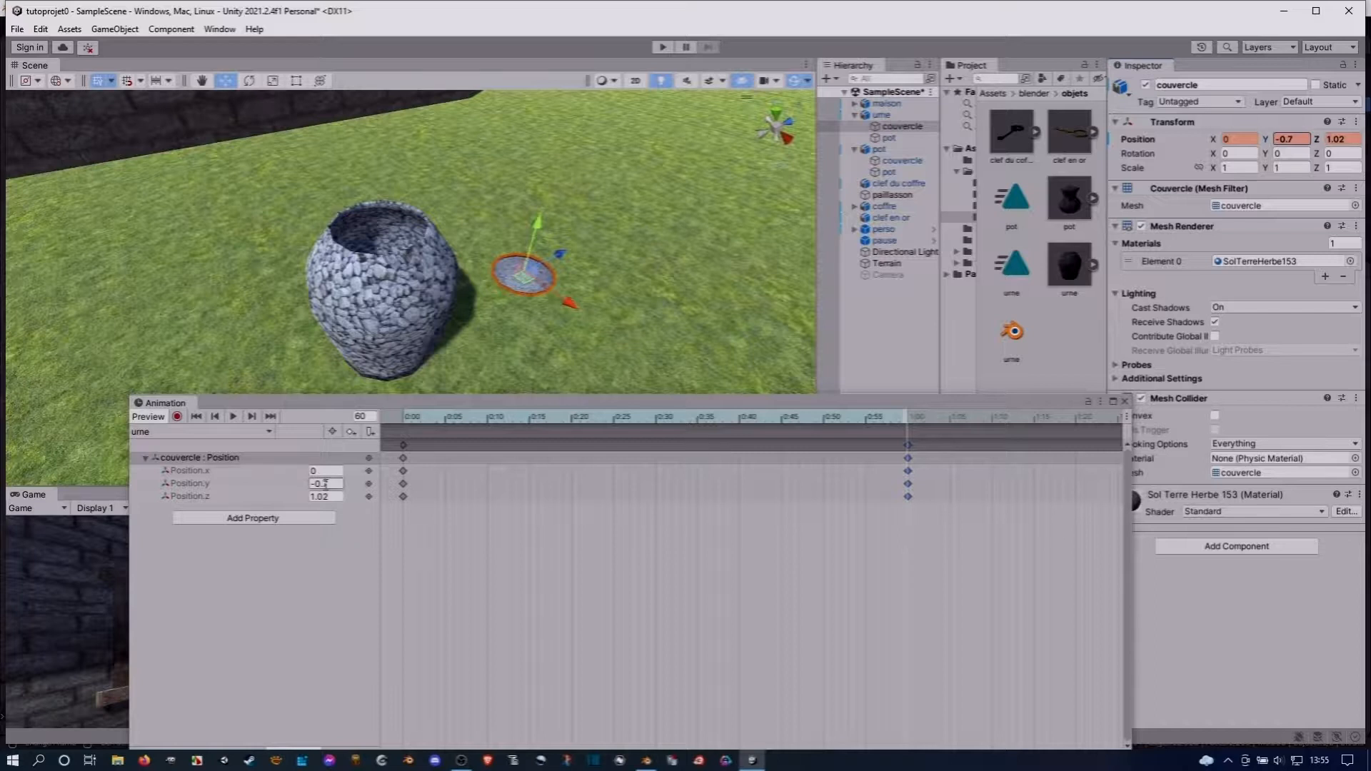
Play the urne clip from its first frame to check the couvercle's movement, then rewind to frame 0
left_click(350, 434)
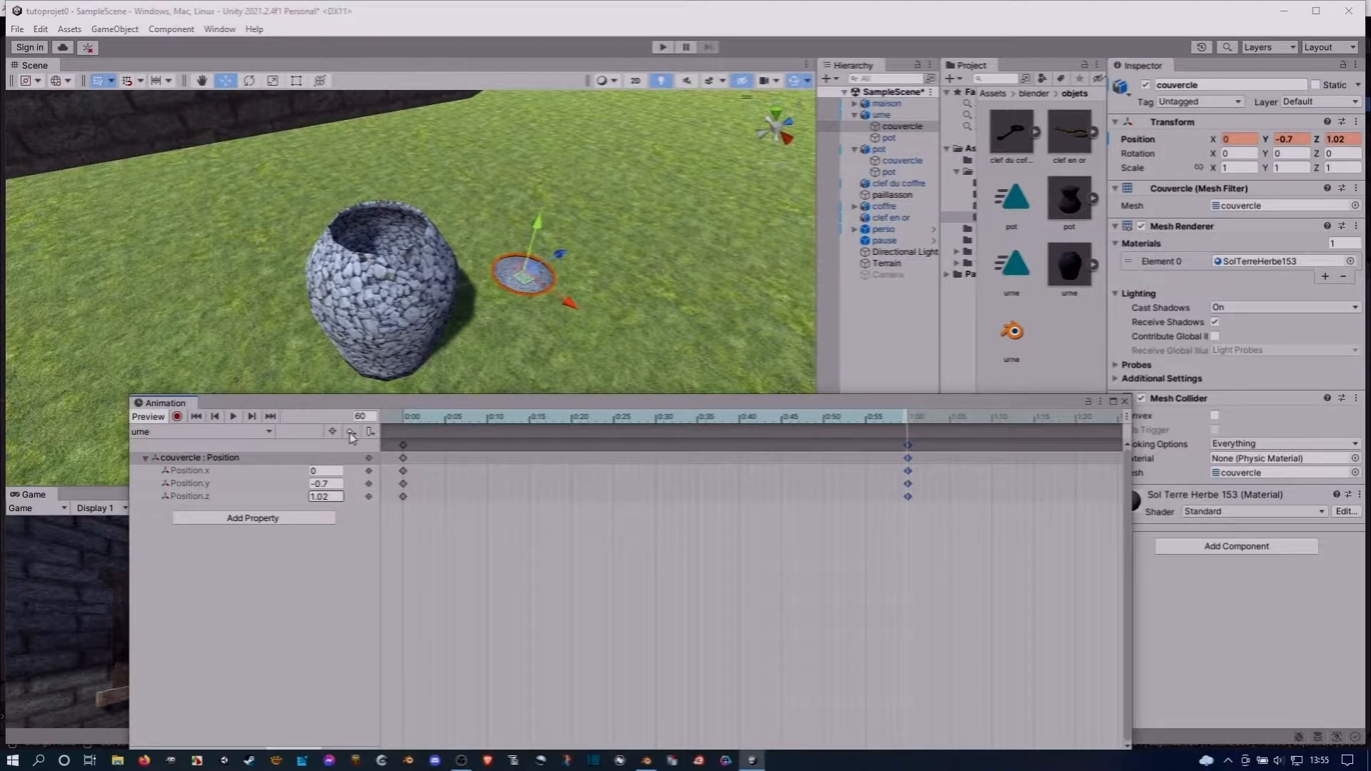
left_click(196, 416)
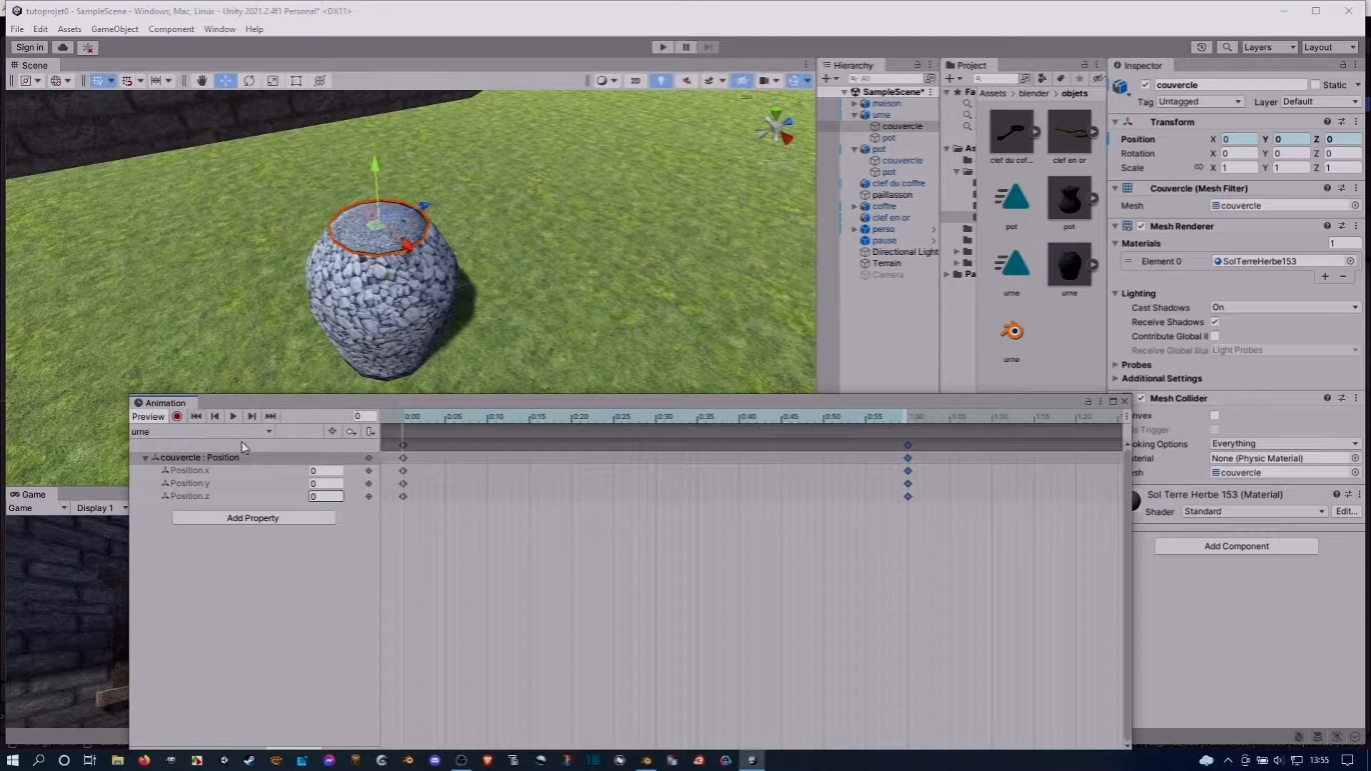
left_click(232, 416)
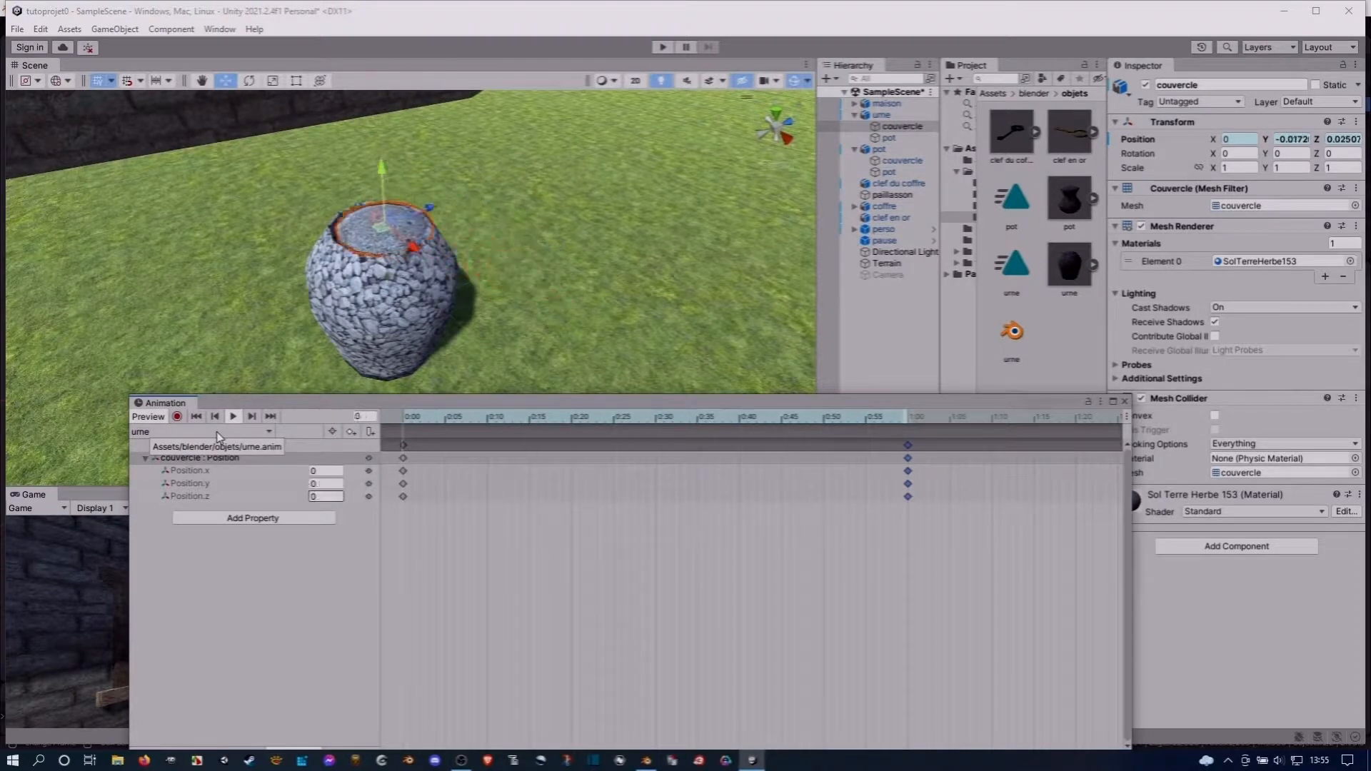
left_click(233, 417)
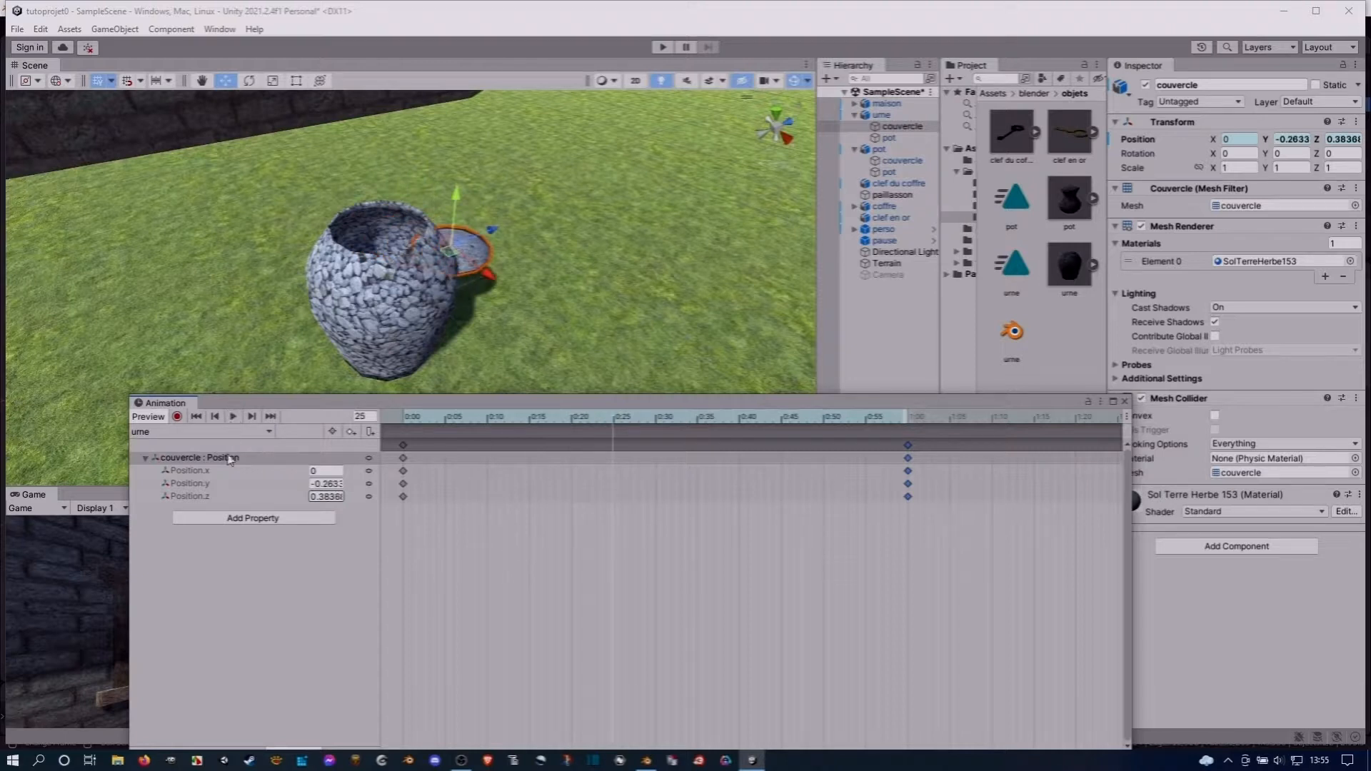
left_click(215, 417)
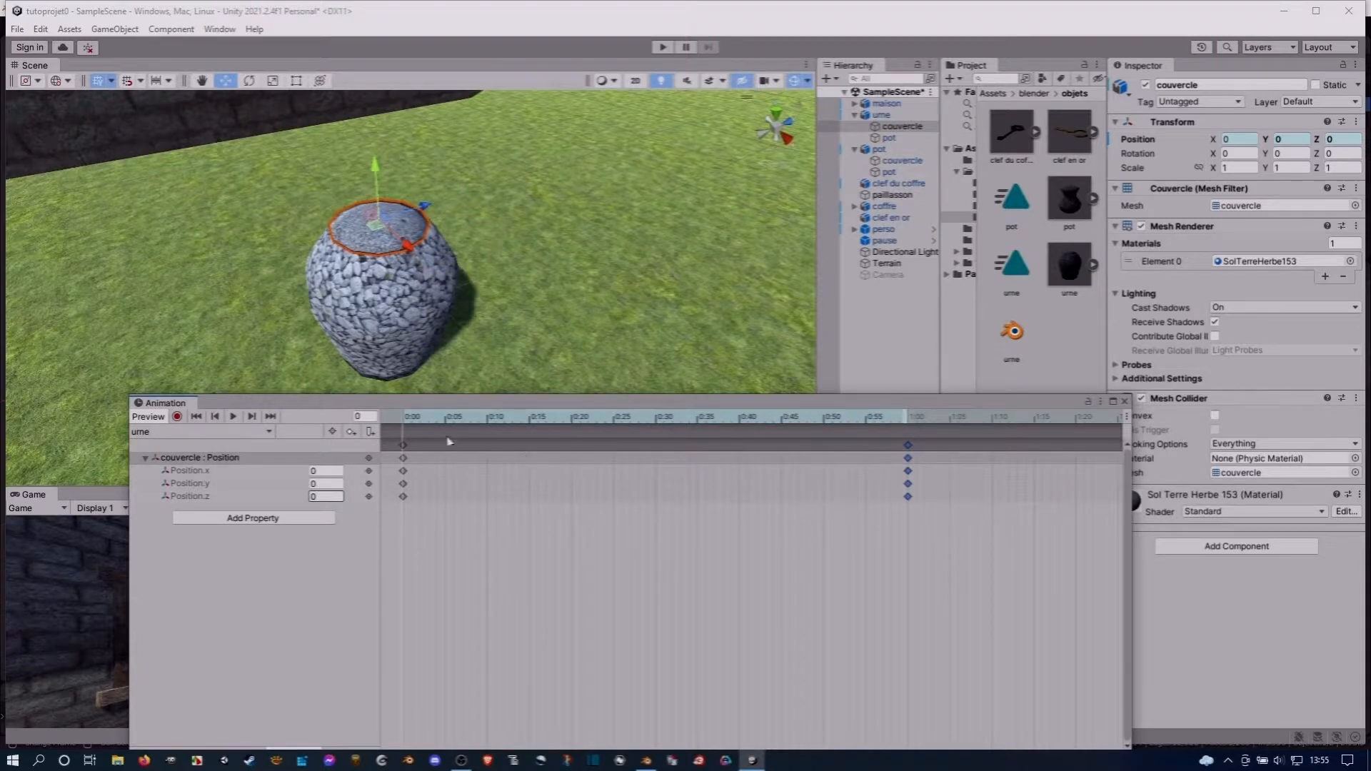
Add a keyframe for the couvercle's position at frame 50 of the urne clip
left_click(364, 417)
key("Return")
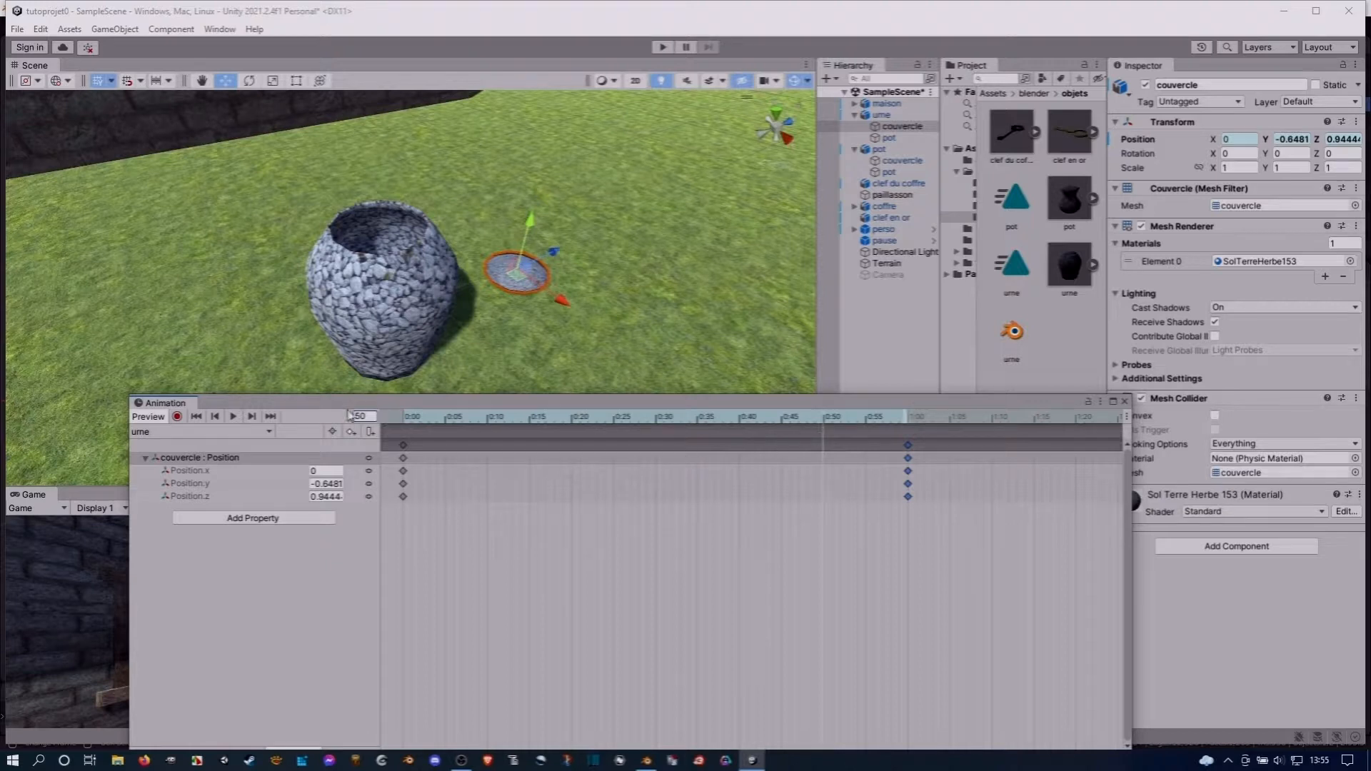
left_click(351, 431)
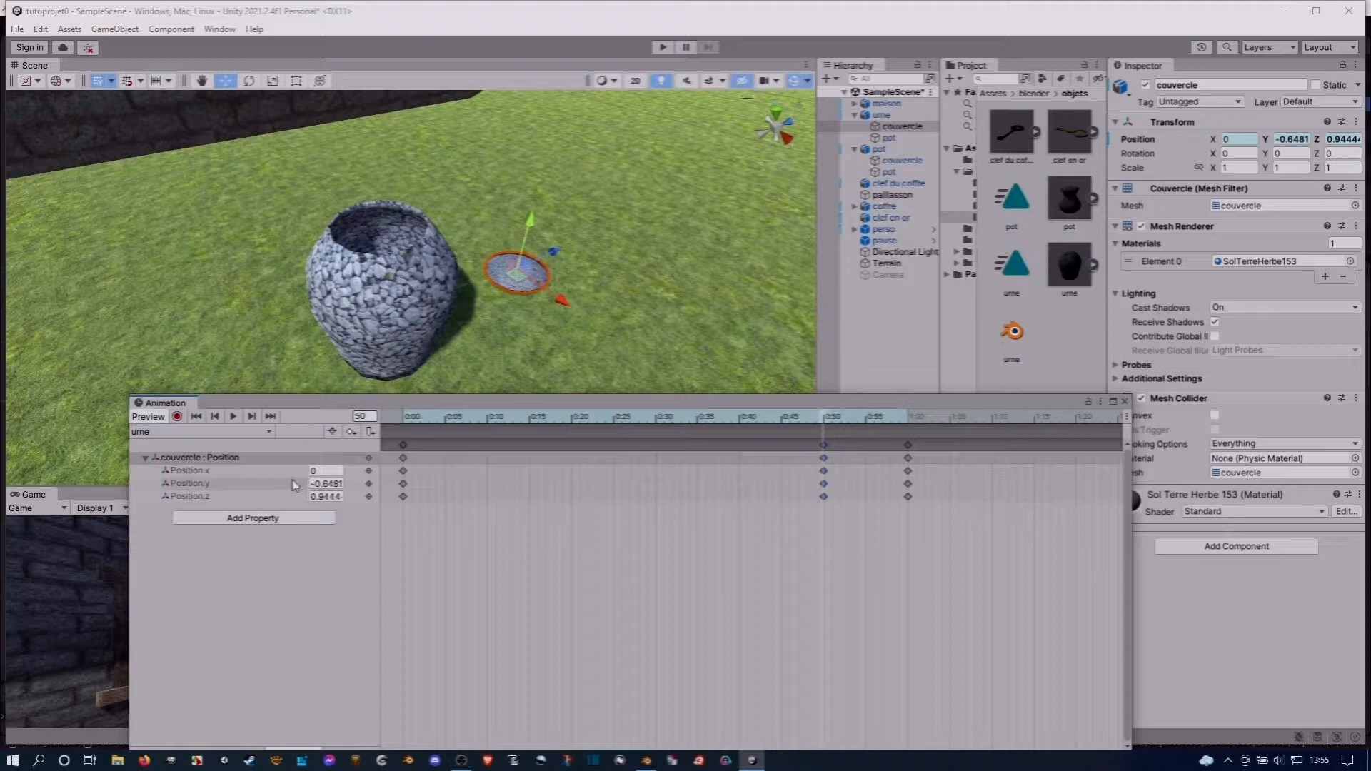
Set the couvercle's Y position to 0 at the frame 50 keyframe
left_click(196, 417)
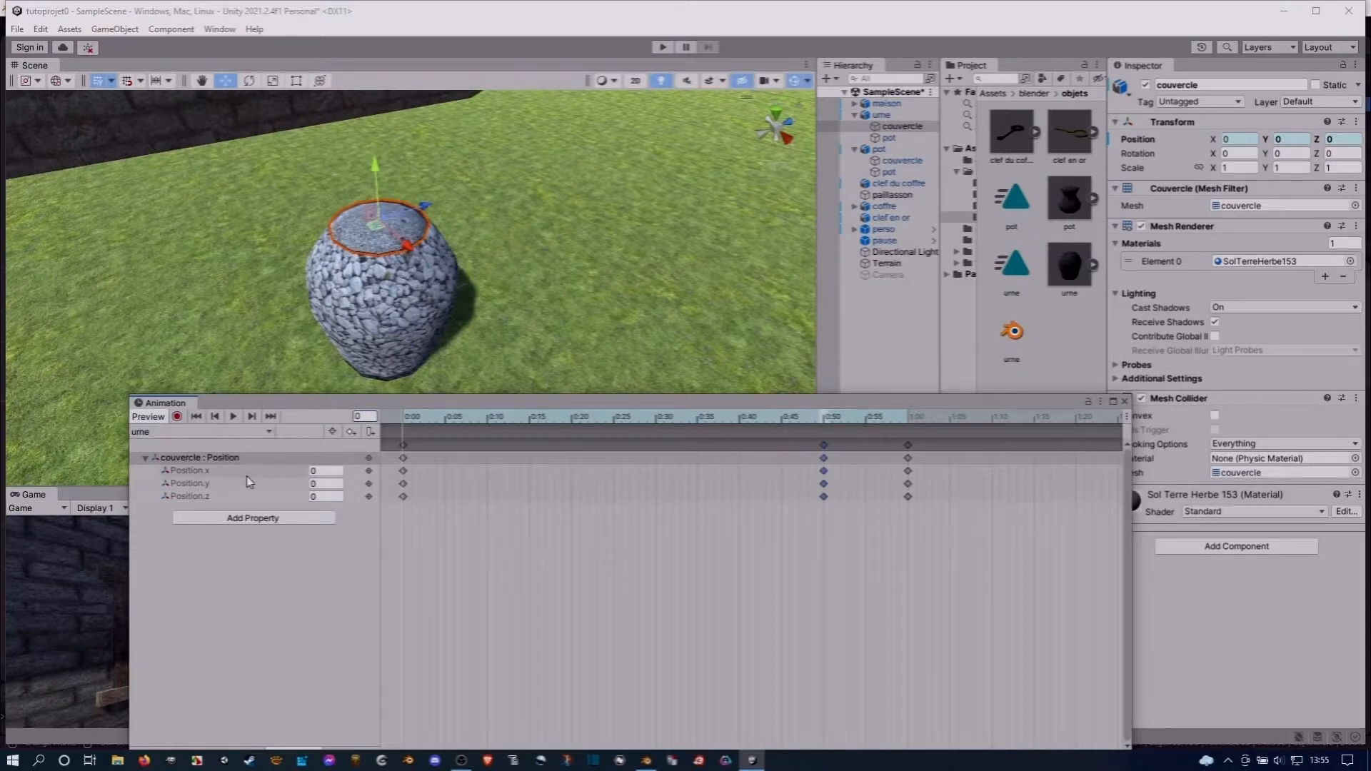
left_click(251, 418)
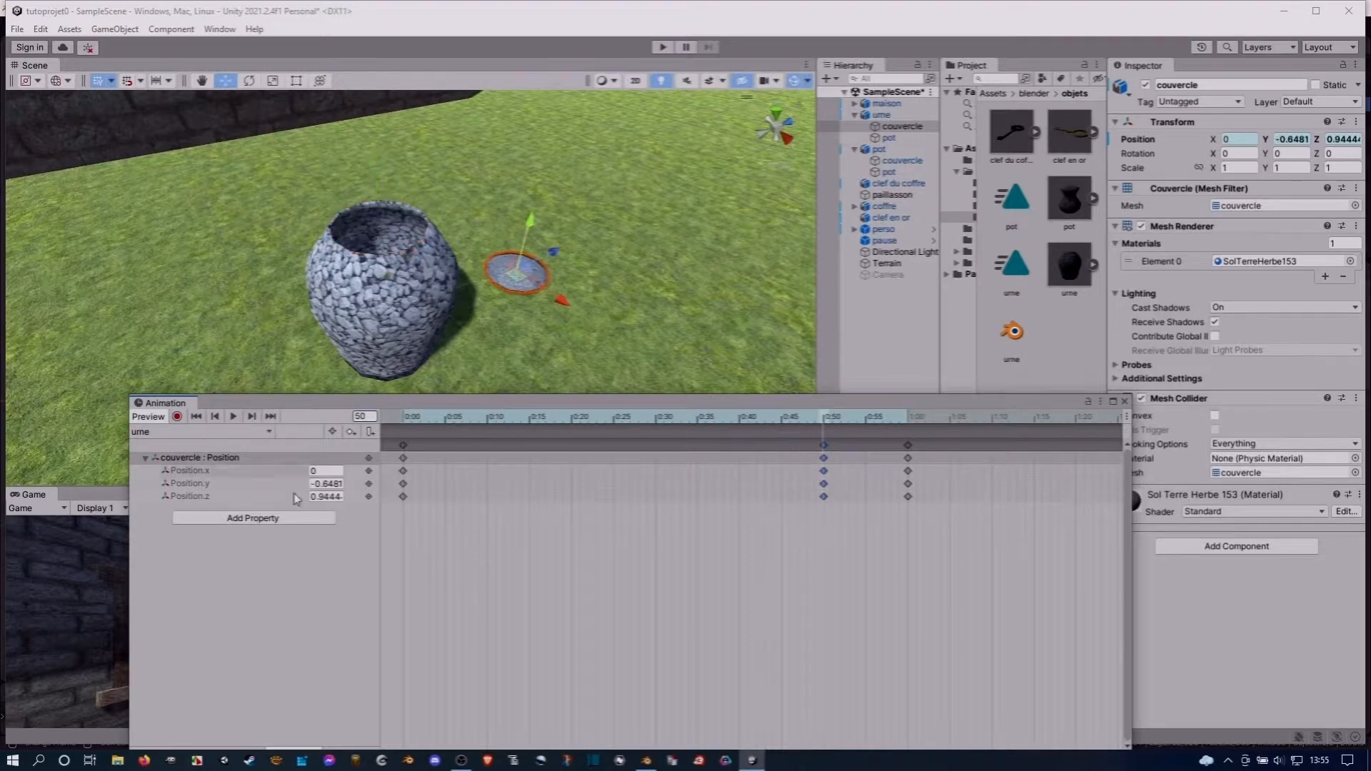
left_click(312, 483)
type("1.03")
key("Return")
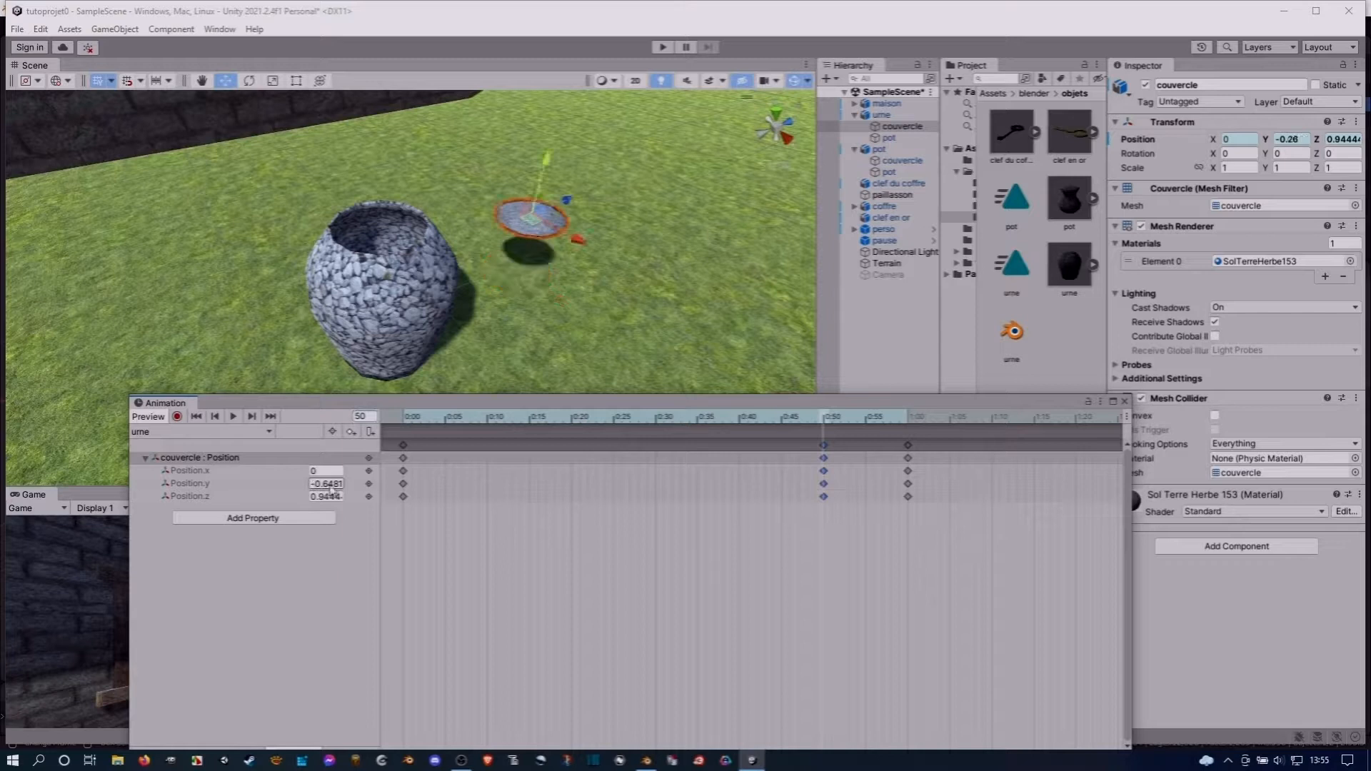
left_click_drag(323, 482, 263, 473)
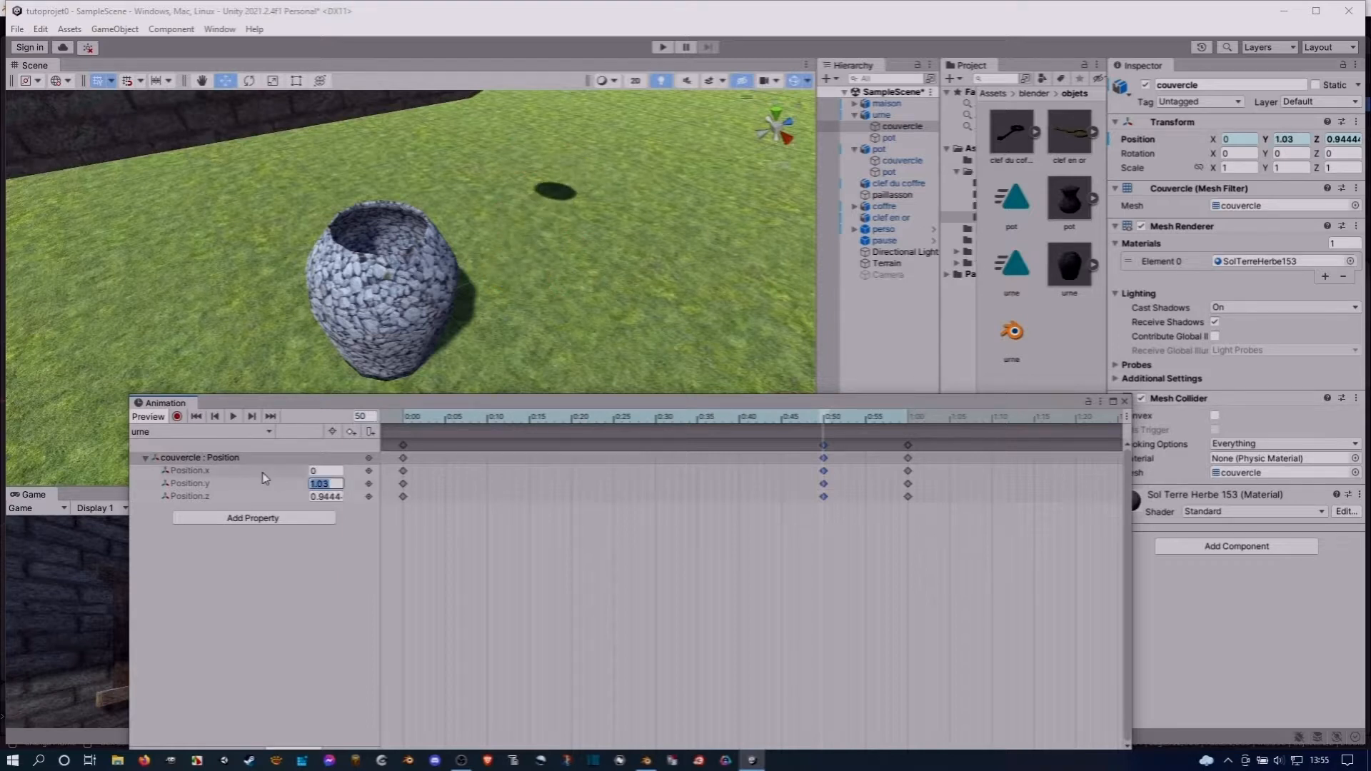
type("0")
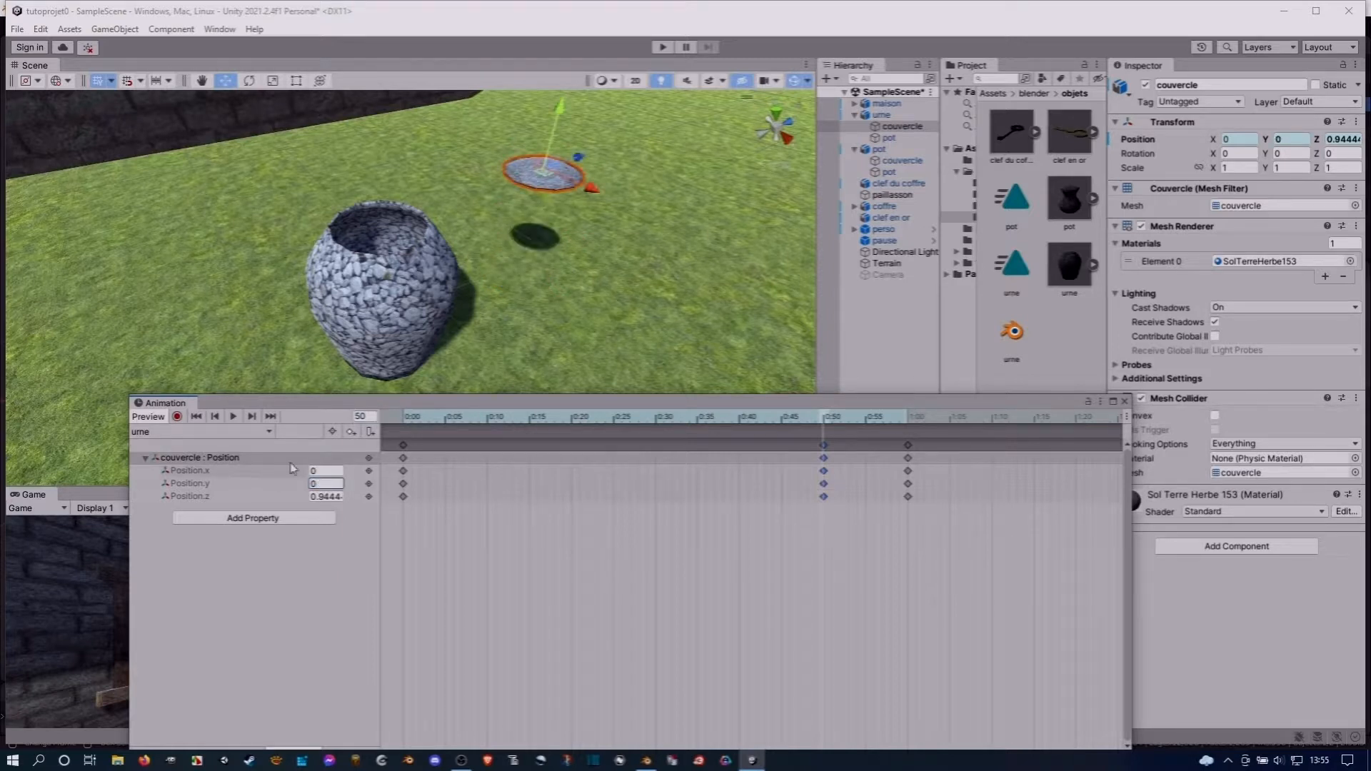
left_click(1292, 142)
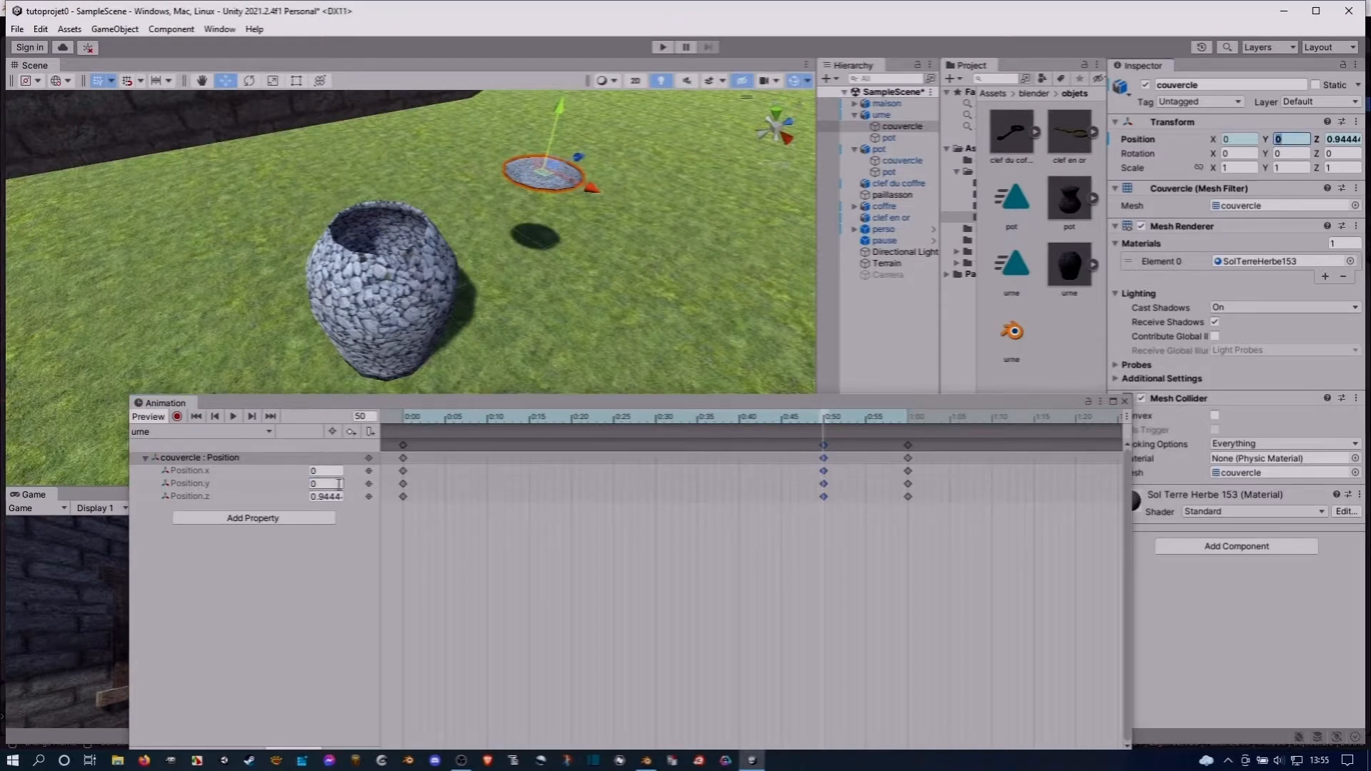
Step through the urne clip's keyframes, play it from the start and close the animation editor
left_click(252, 416)
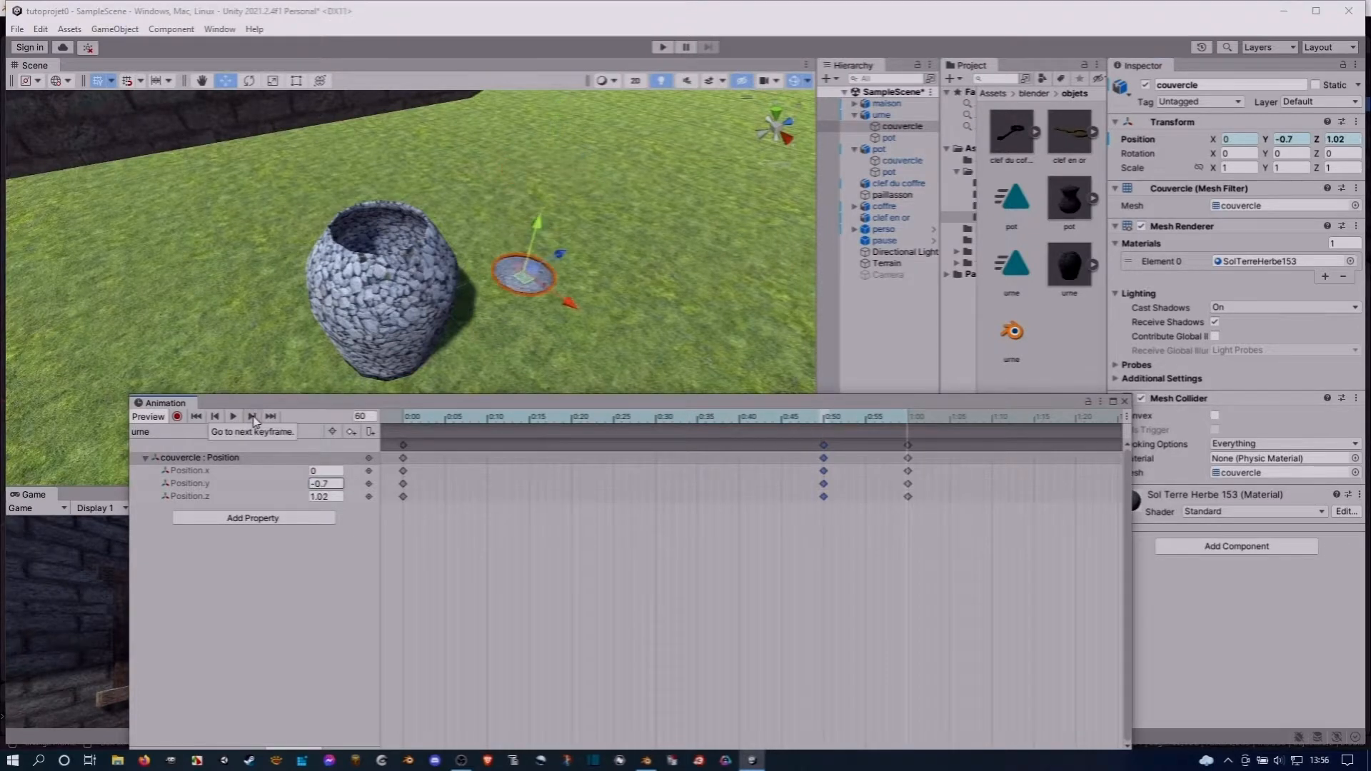
left_click(216, 418)
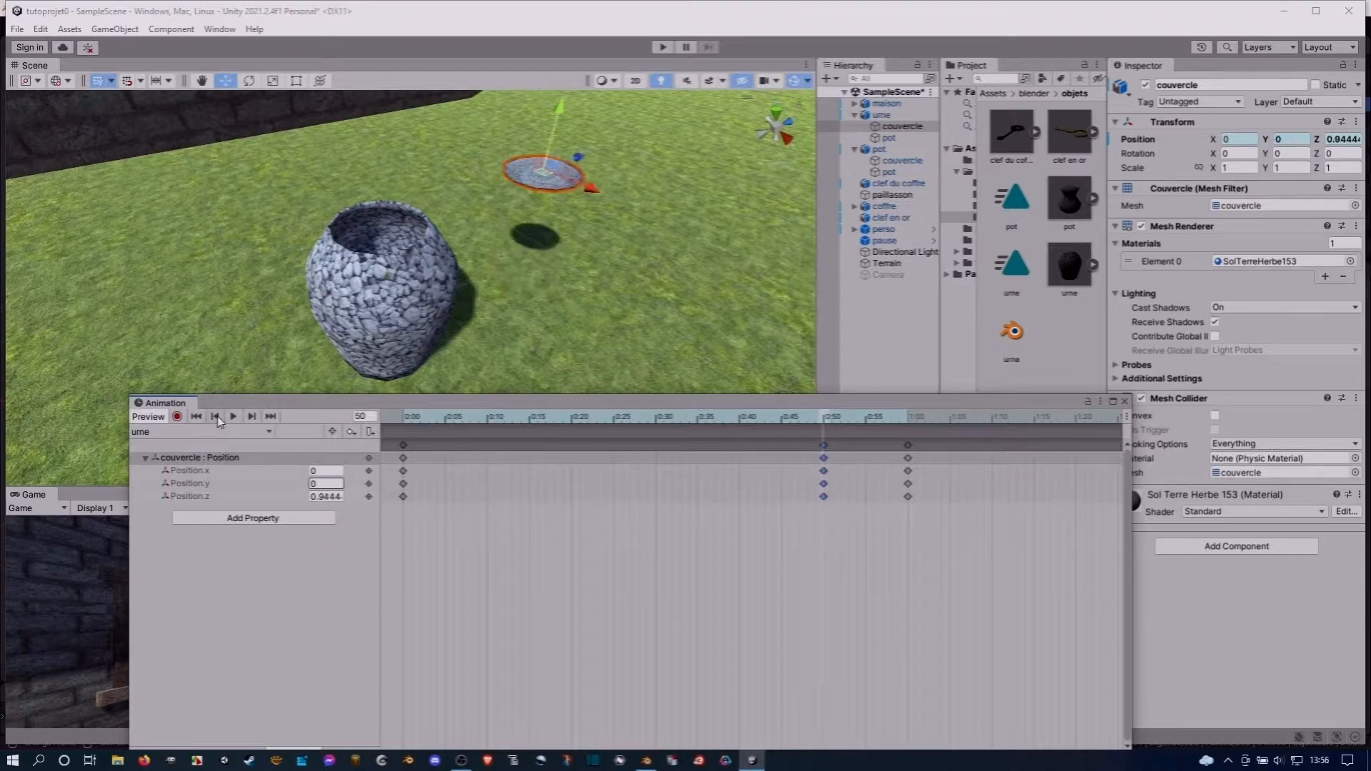
left_click(216, 417)
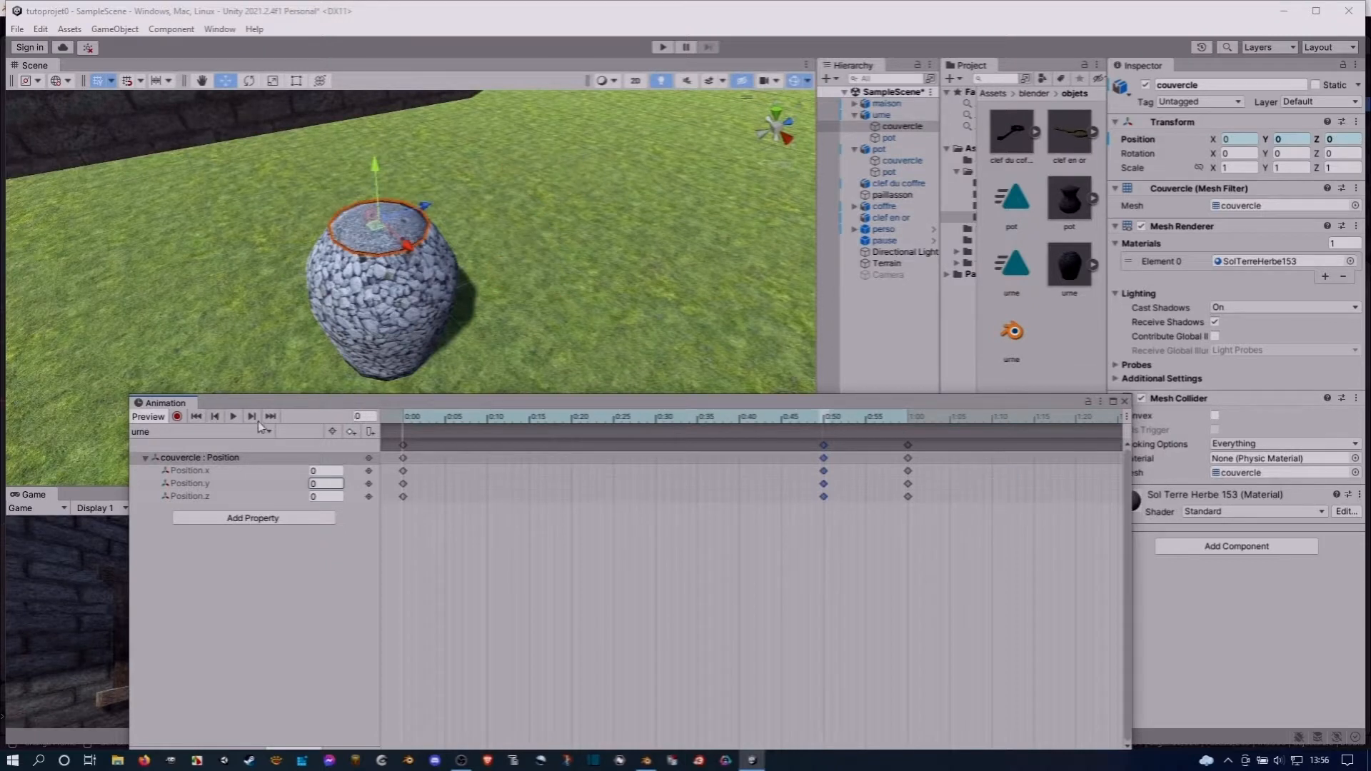
left_click(235, 418)
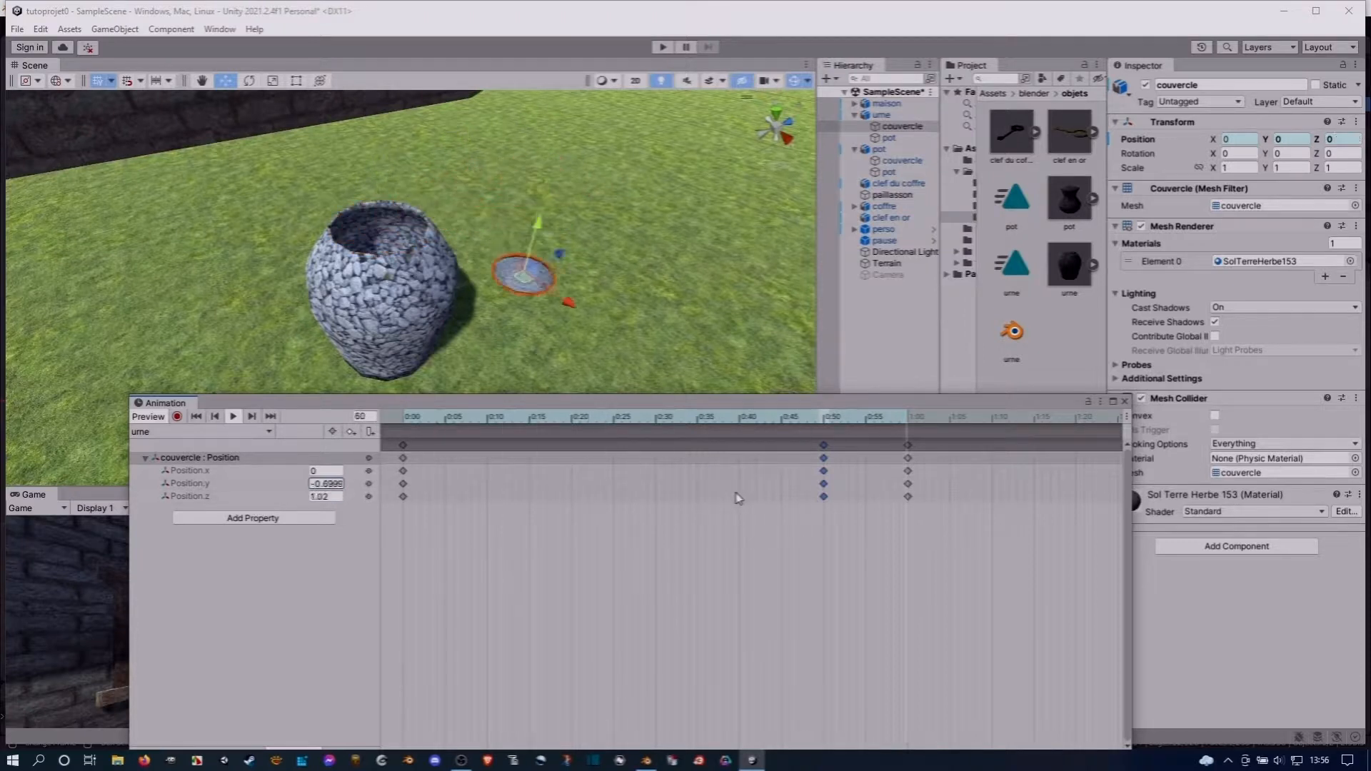
left_click(233, 419)
left_click(1124, 402)
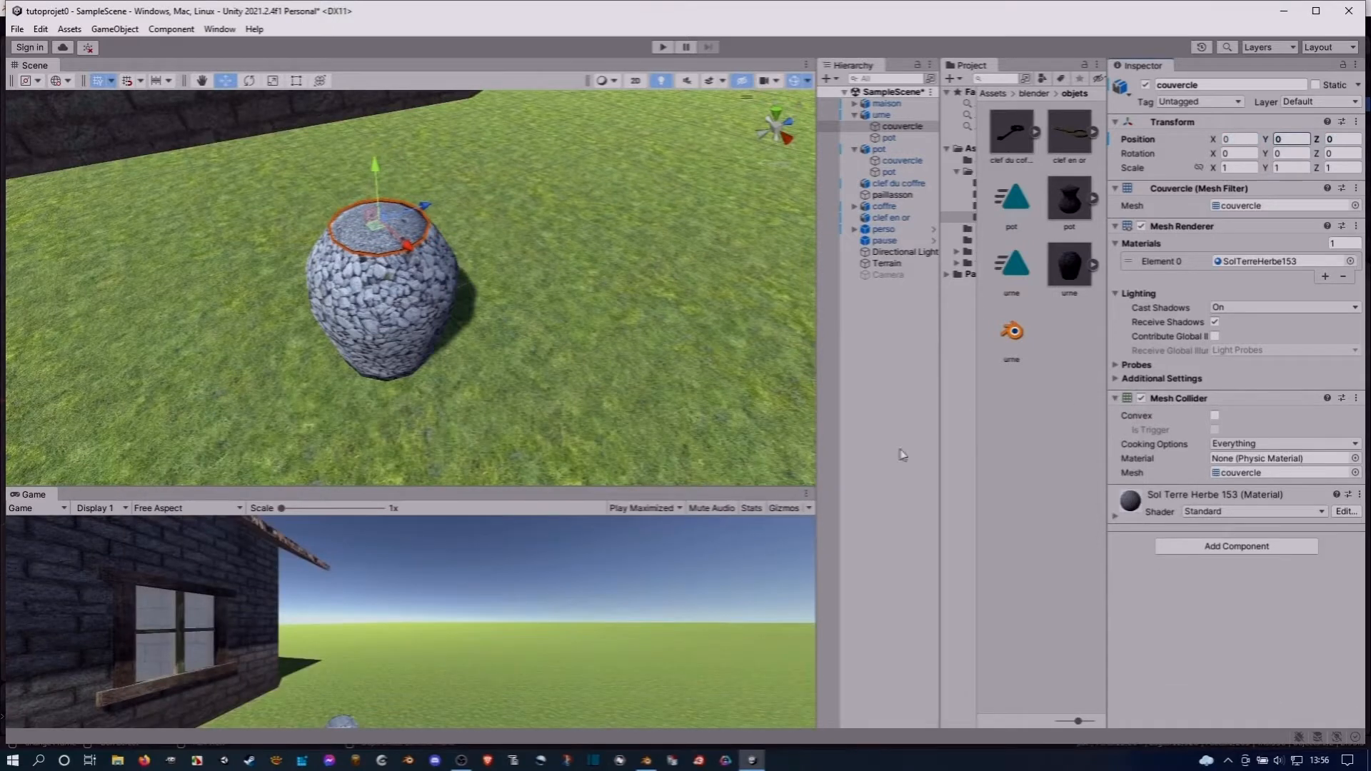
Add the Ouvre script to the urn's couvercle, with the urne object as Porte and urne as Anime
left_click(896, 126)
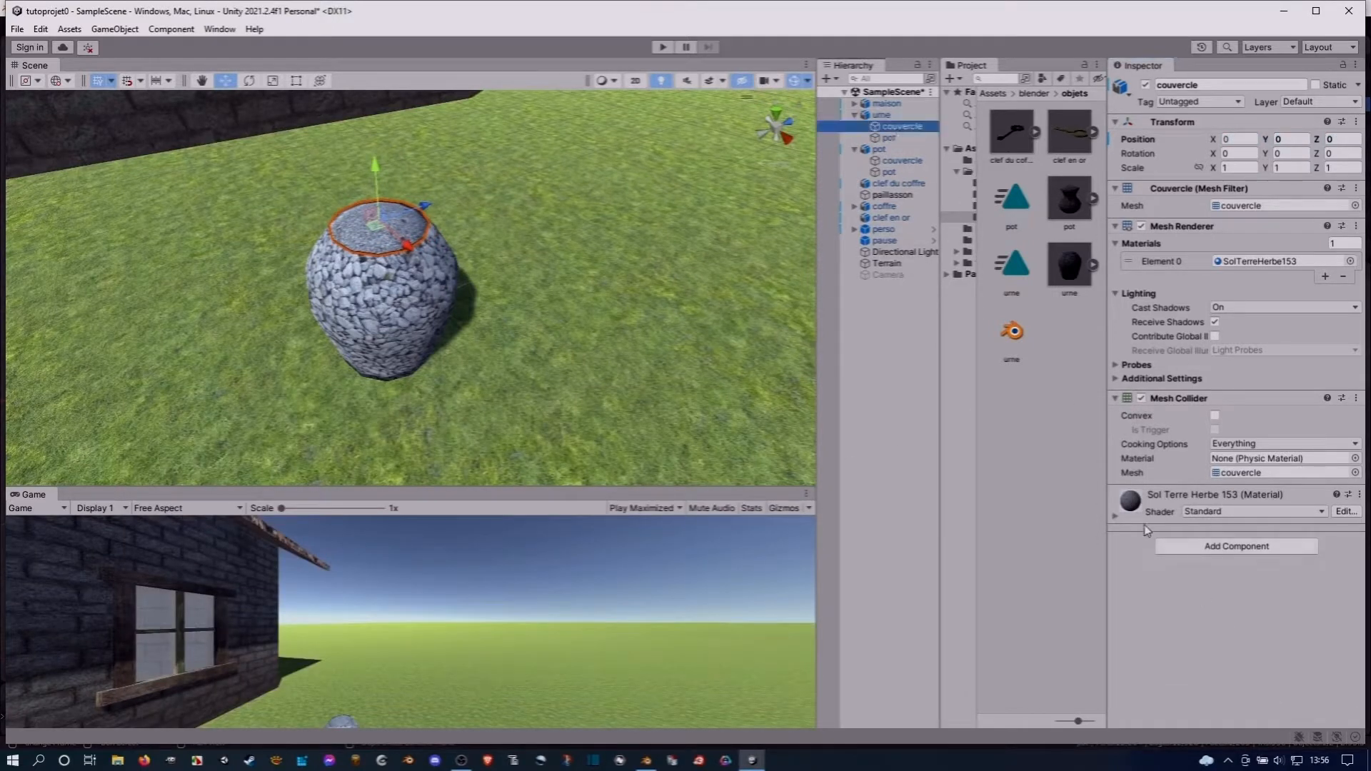
left_click(902, 160)
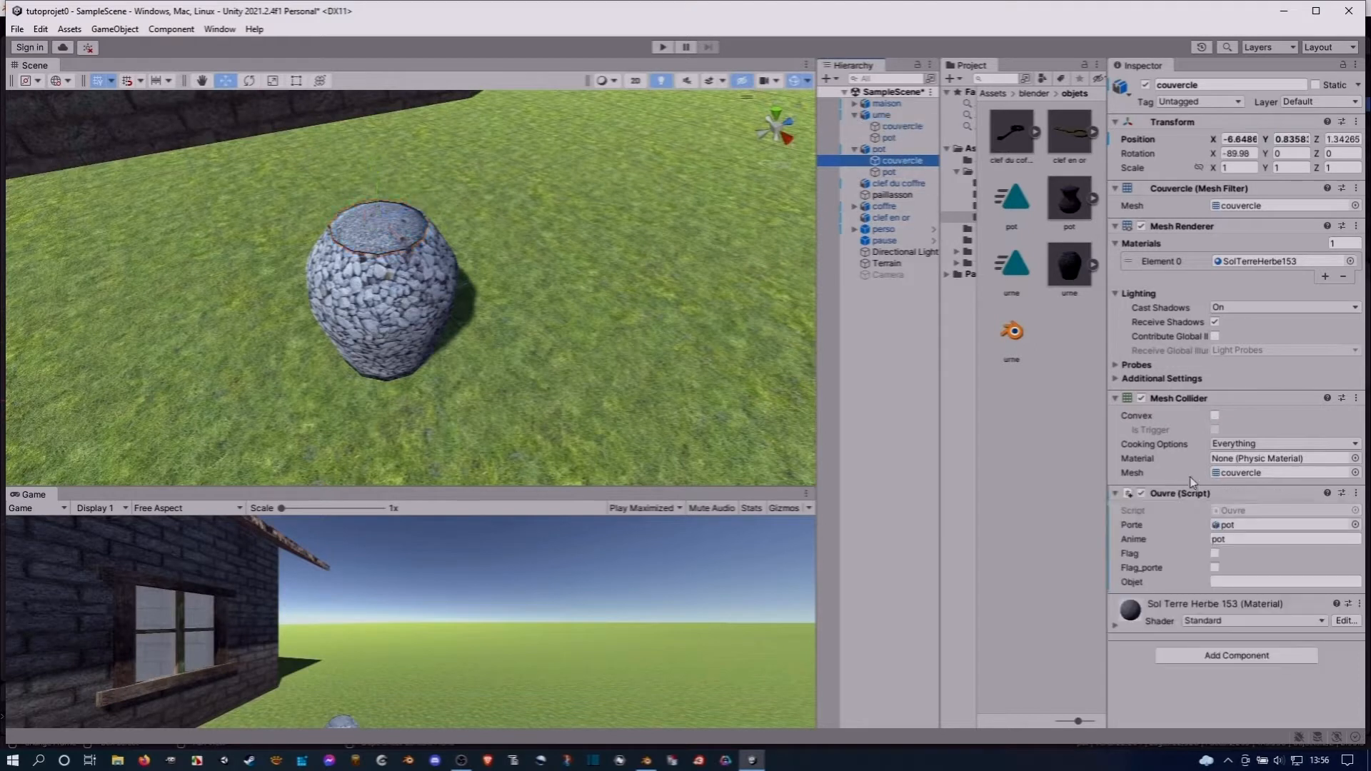
left_click(901, 127)
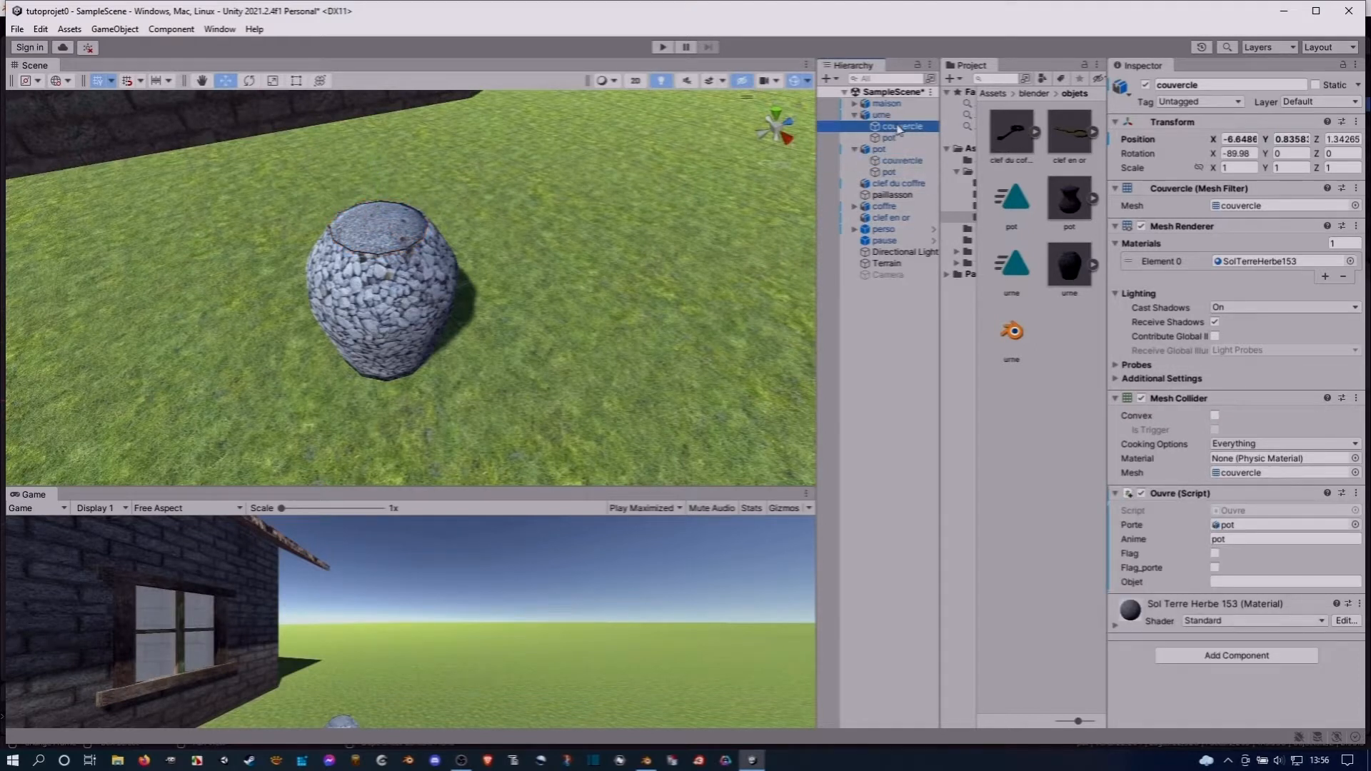
left_click(1191, 548)
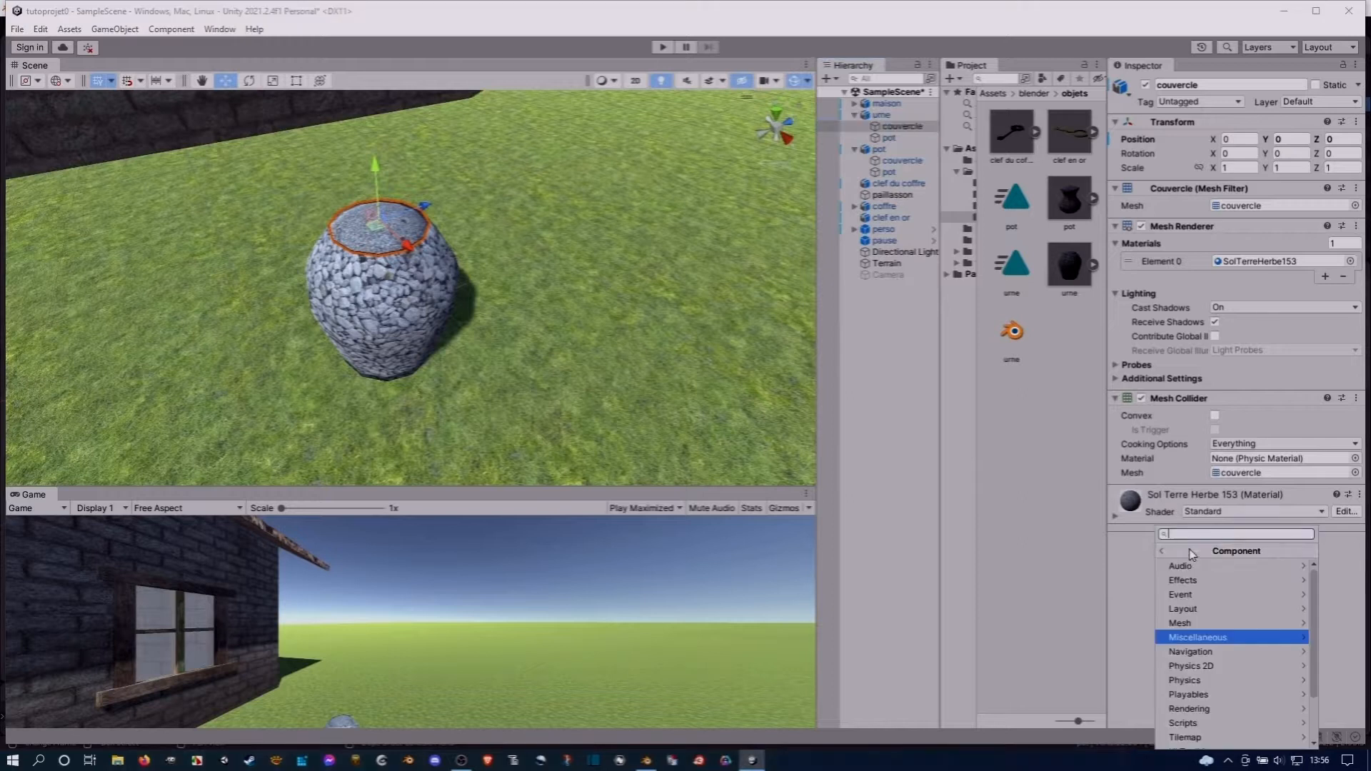
left_click(1196, 724)
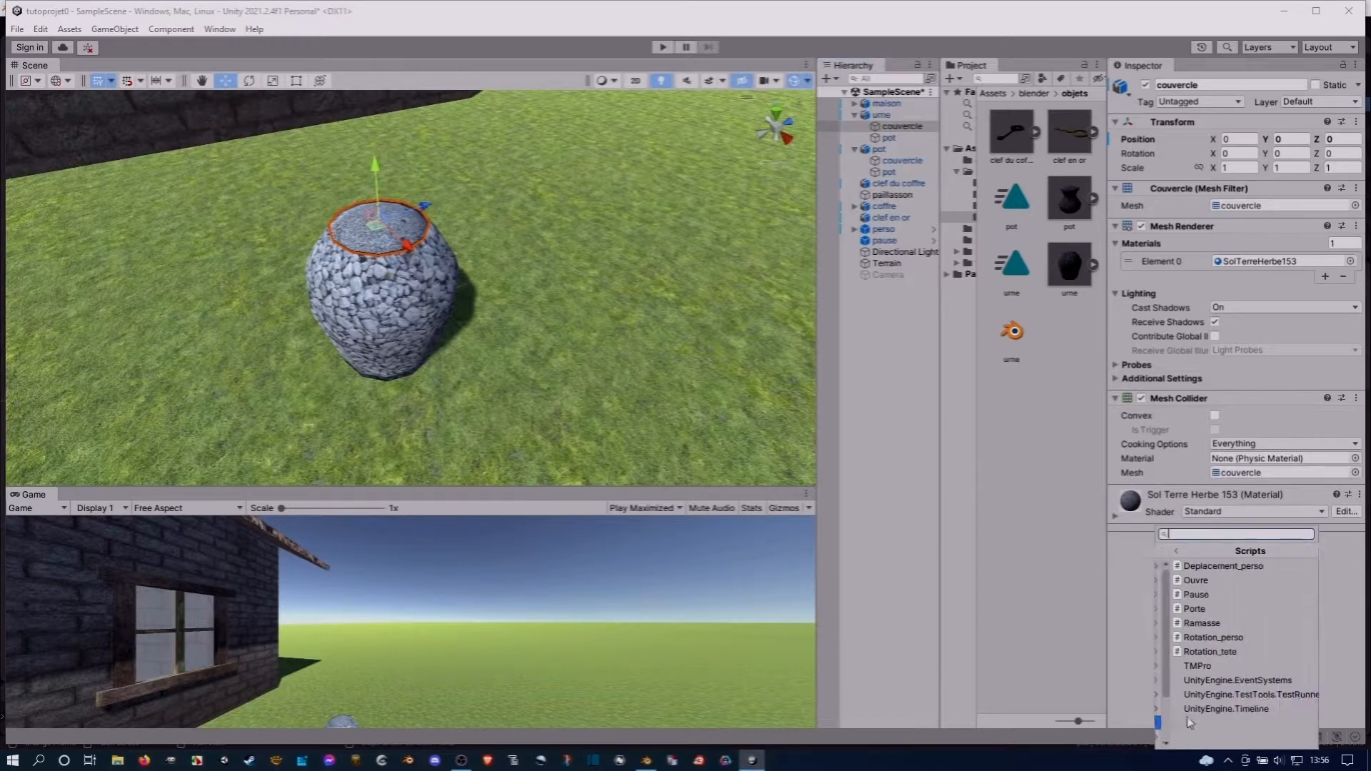
left_click(1180, 581)
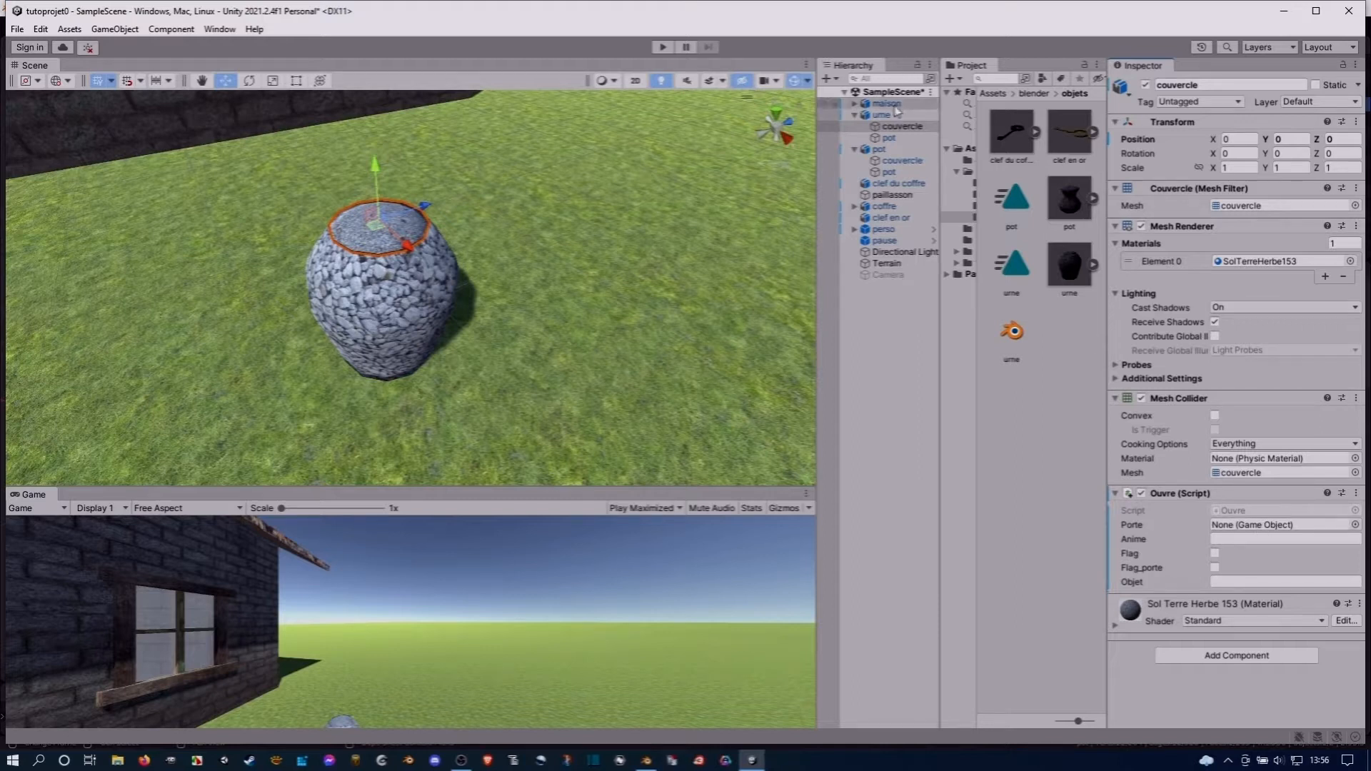
left_click_drag(886, 115, 1247, 537)
left_click(1243, 539)
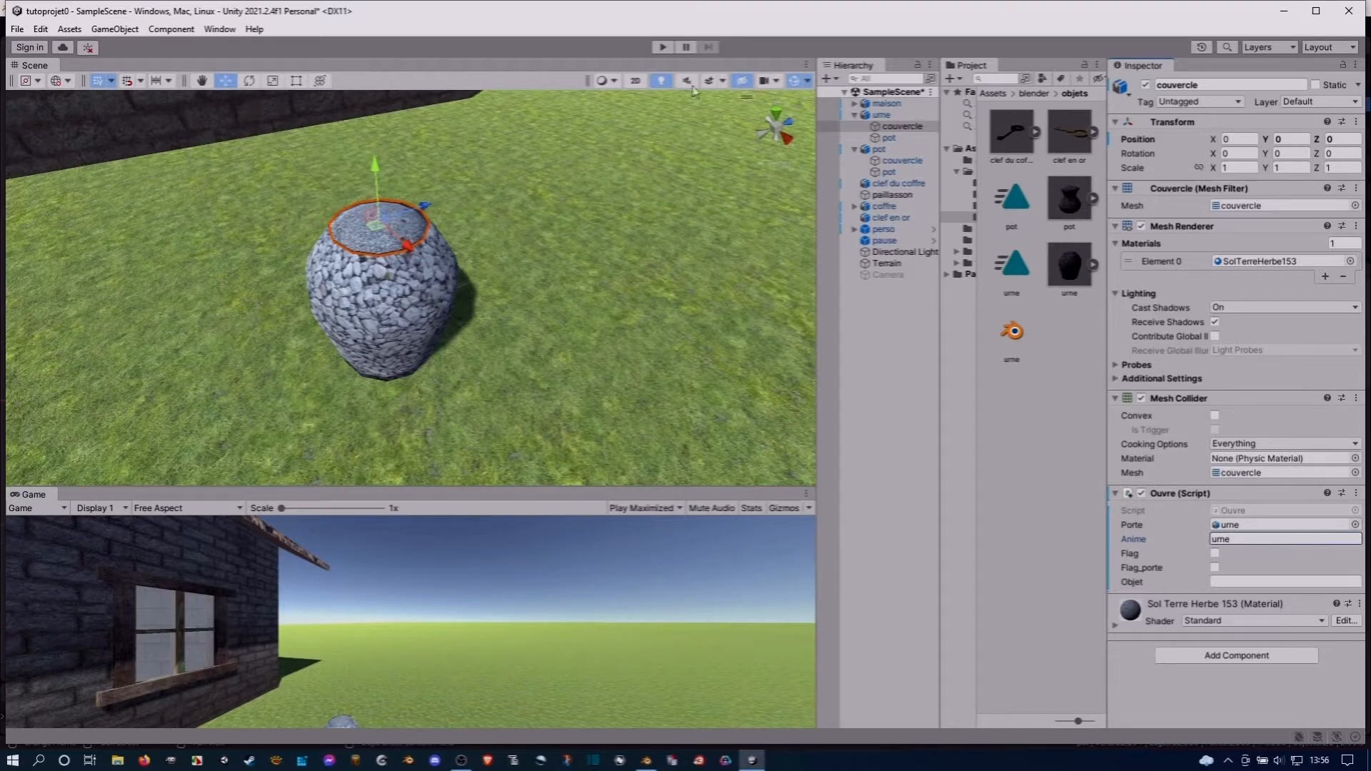
Run the game, walk up to the urn and open its lid, then stop the game
left_click(663, 47)
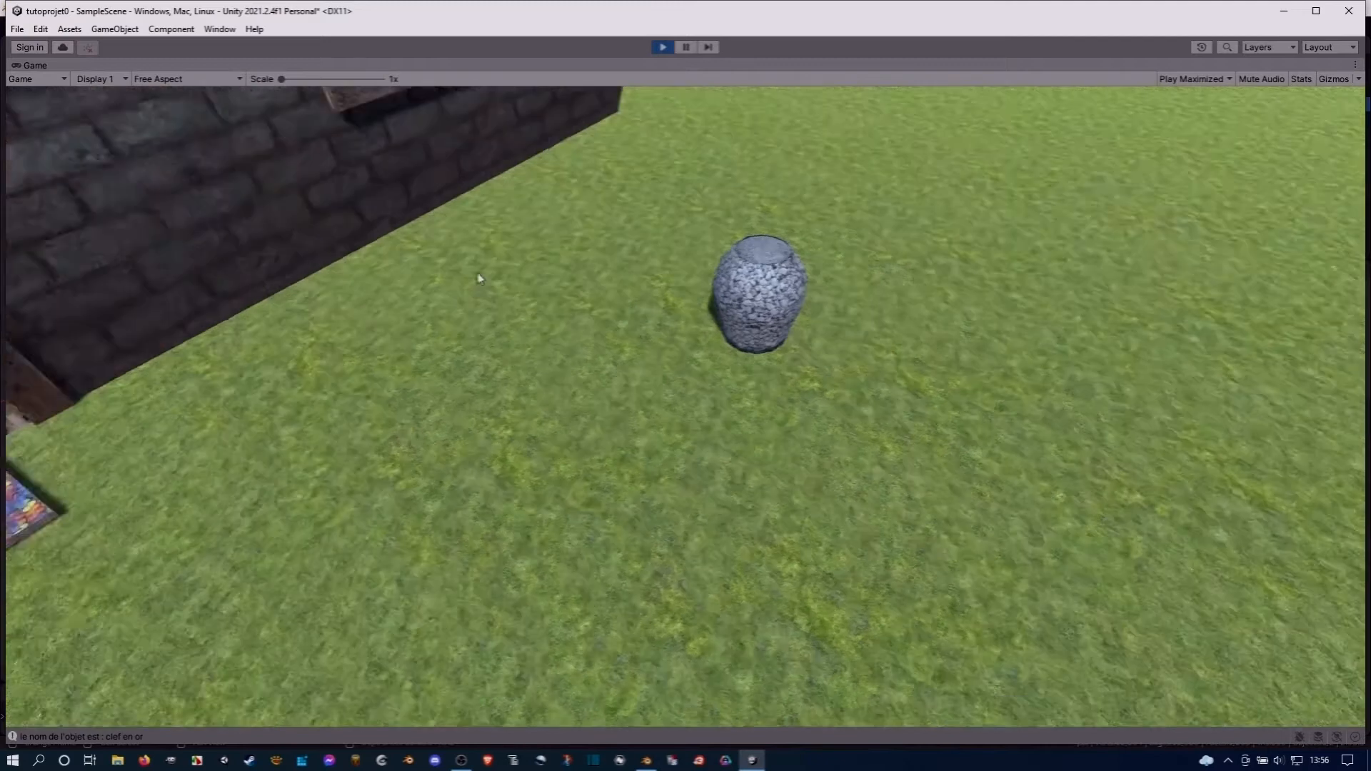
right_click_drag(480, 278, 524, 267)
key("w")
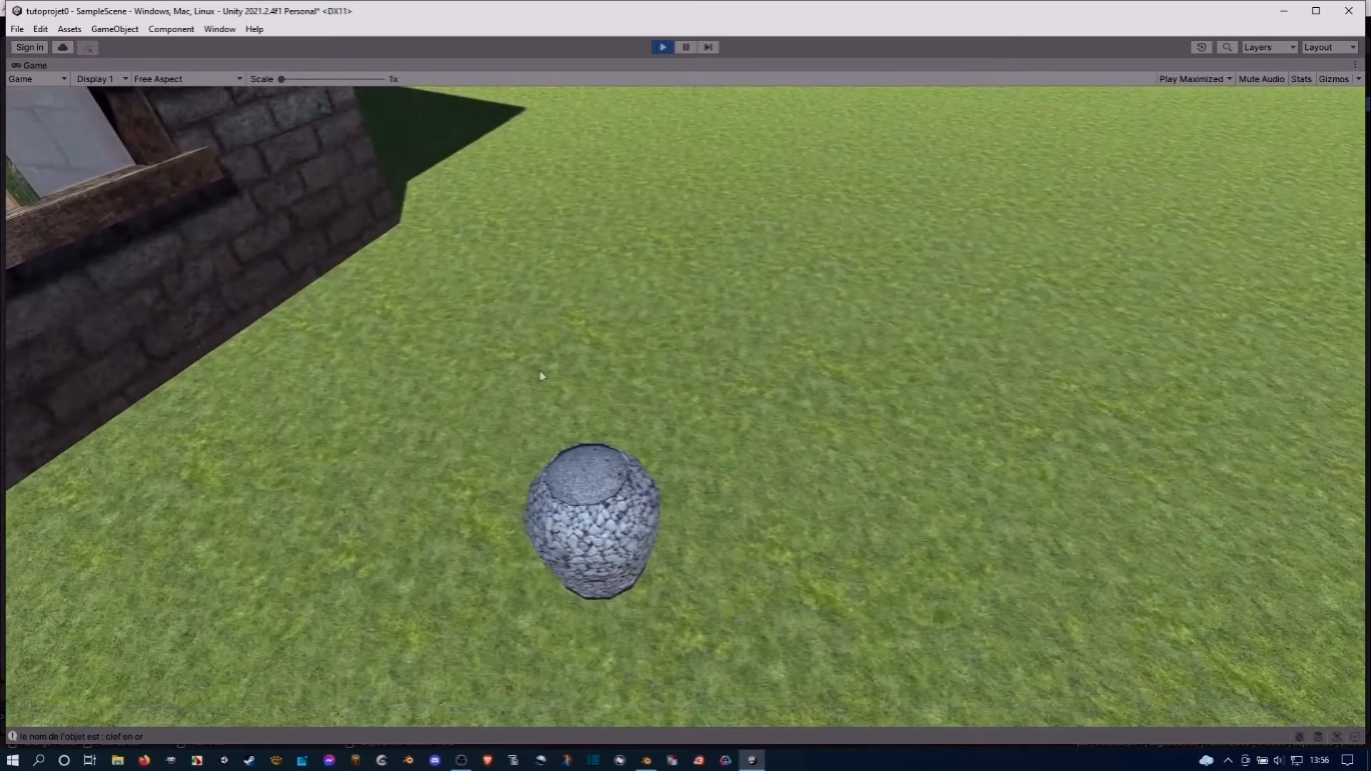
left_click(600, 478)
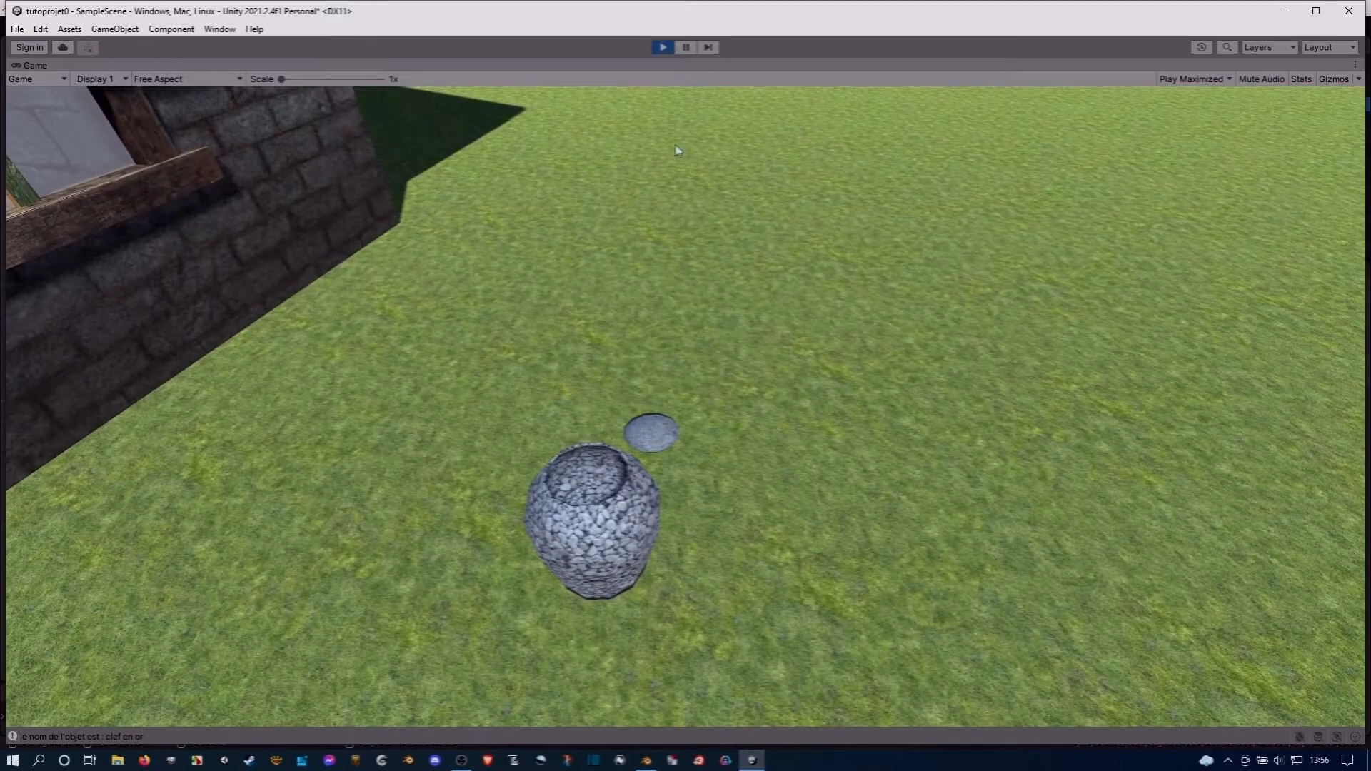
left_click(663, 47)
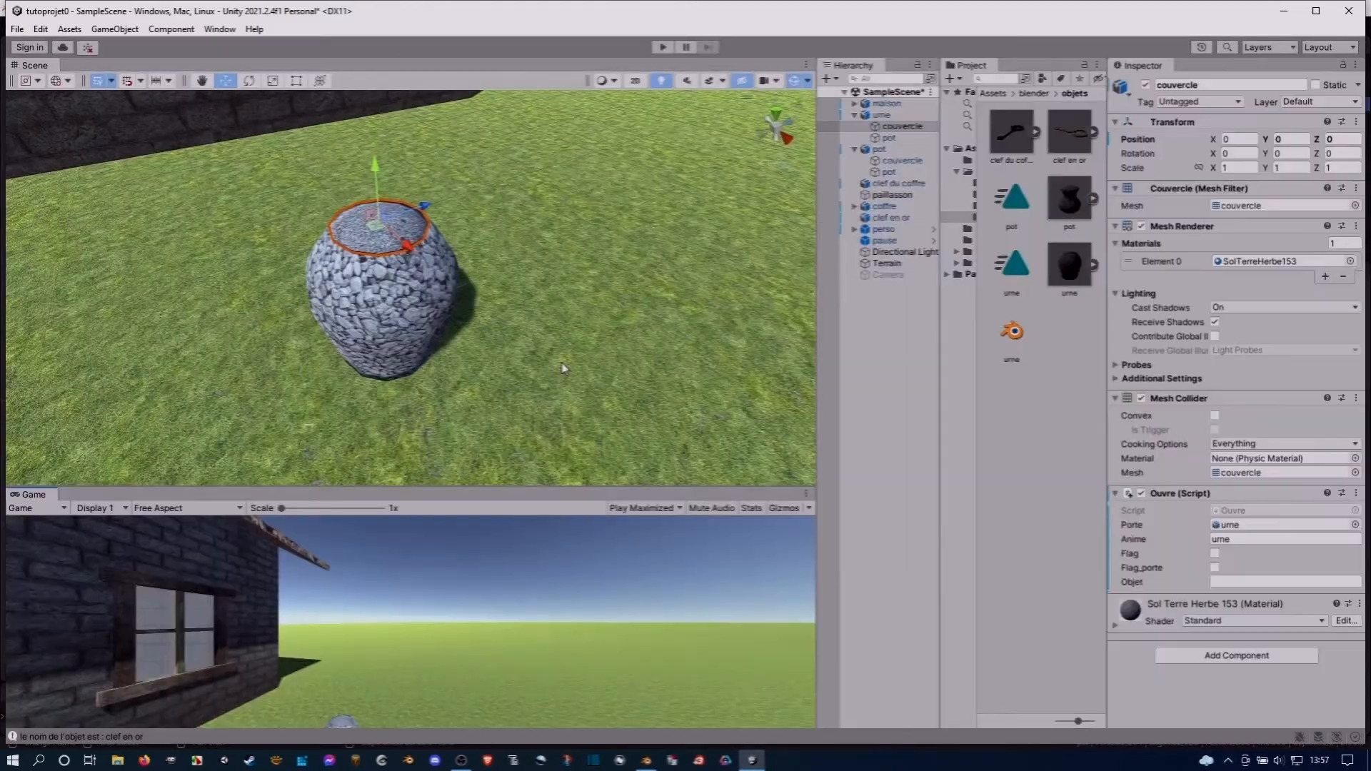
Examine how the urn, the pot and the doormat are laid out around the house
scroll(544, 343, "down", 7)
right_click_drag(592, 345, 361, 383)
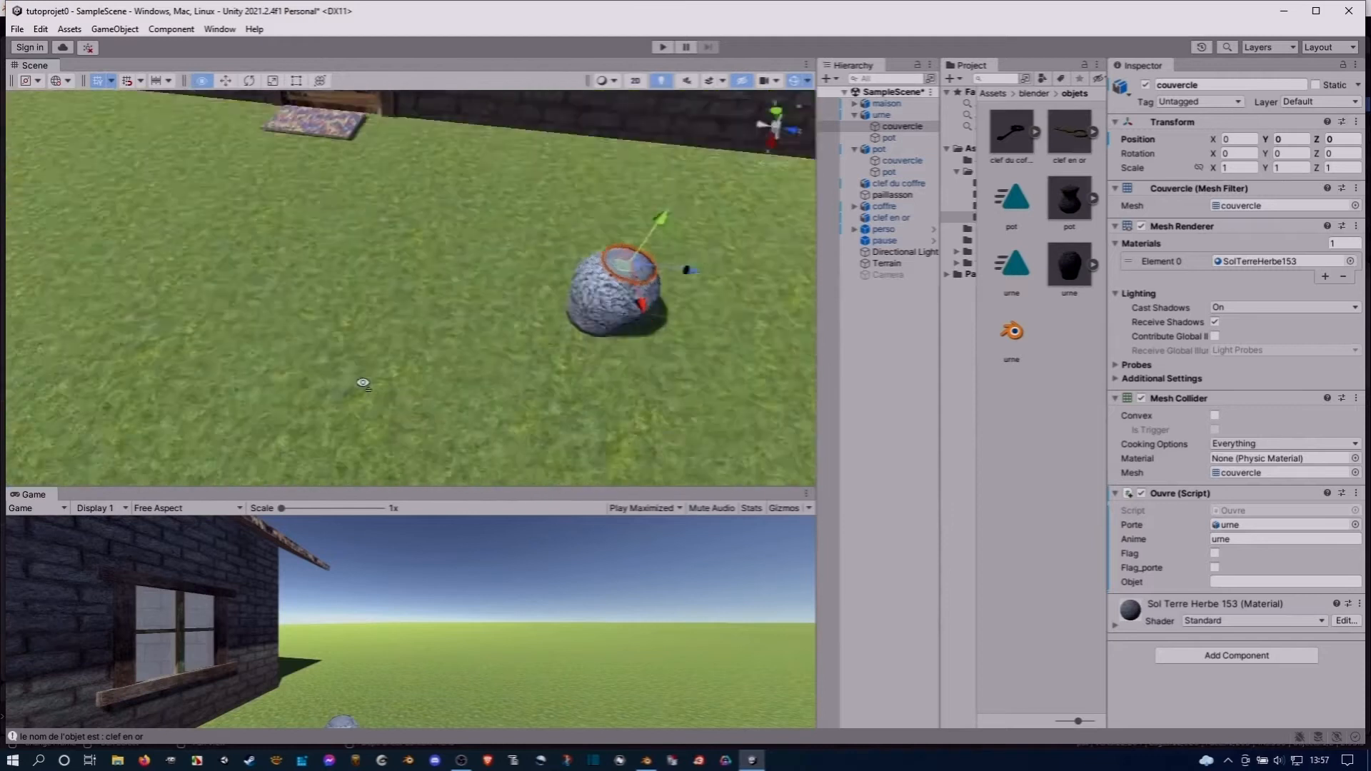
middle_click_drag(361, 383, 329, 325)
scroll(354, 319, "down", 10)
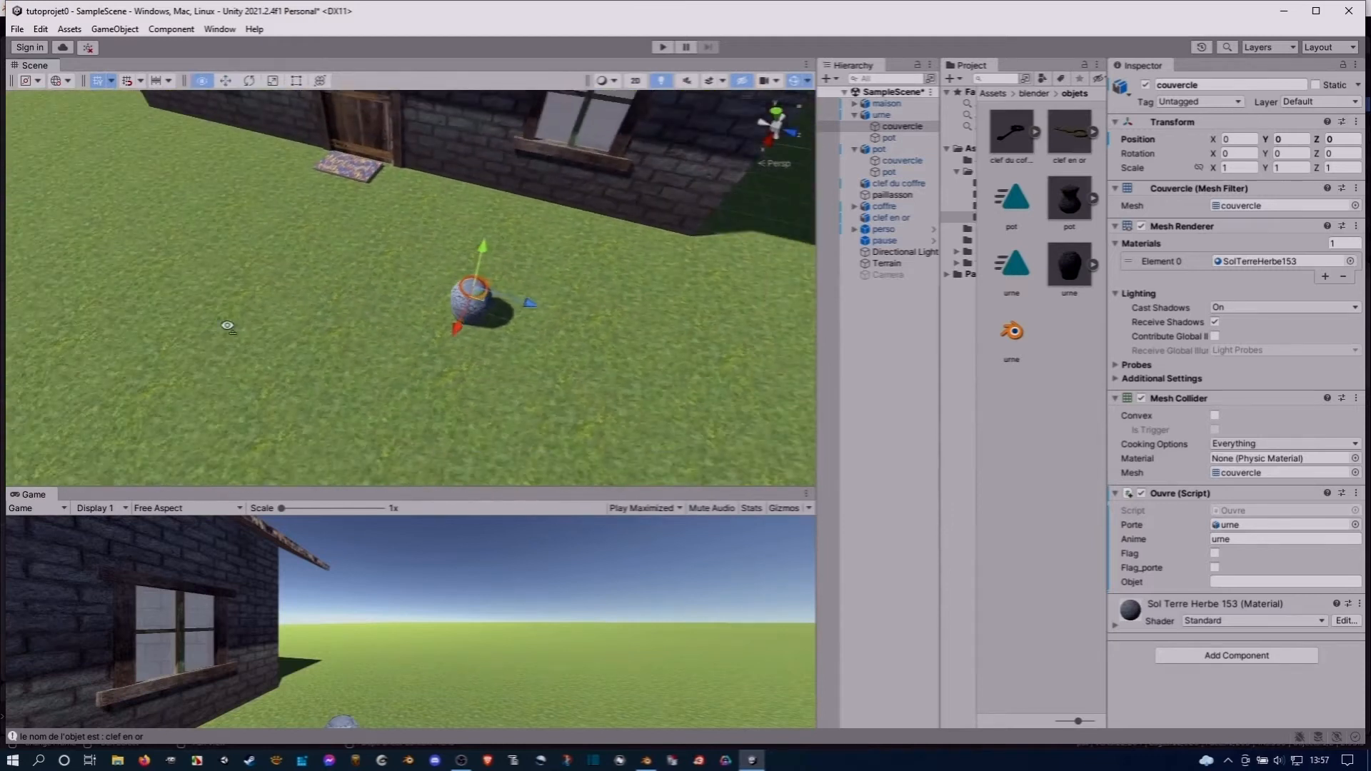
right_click_drag(229, 327, 451, 328)
middle_click_drag(453, 329, 643, 319)
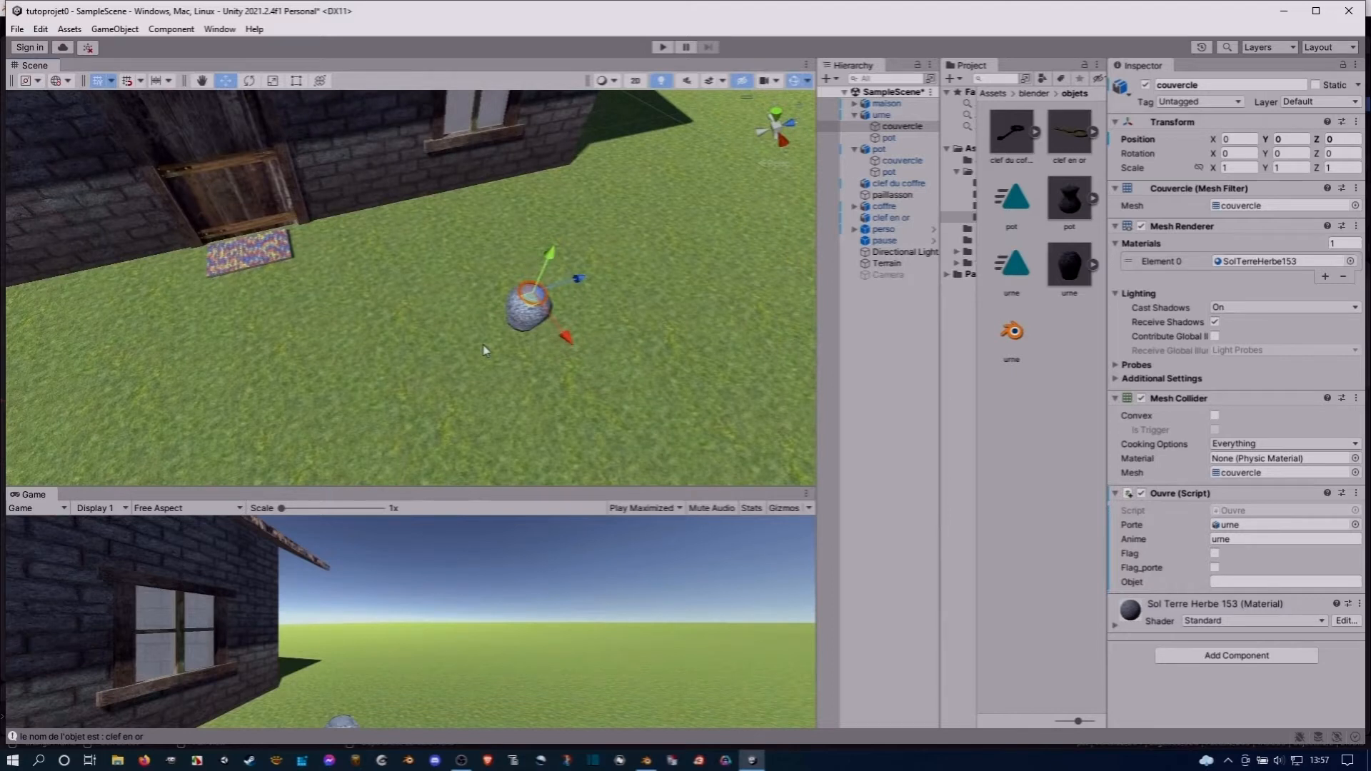
middle_click_drag(629, 277, 285, 342)
right_click_drag(286, 342, 72, 322)
middle_click_drag(542, 308, 228, 290)
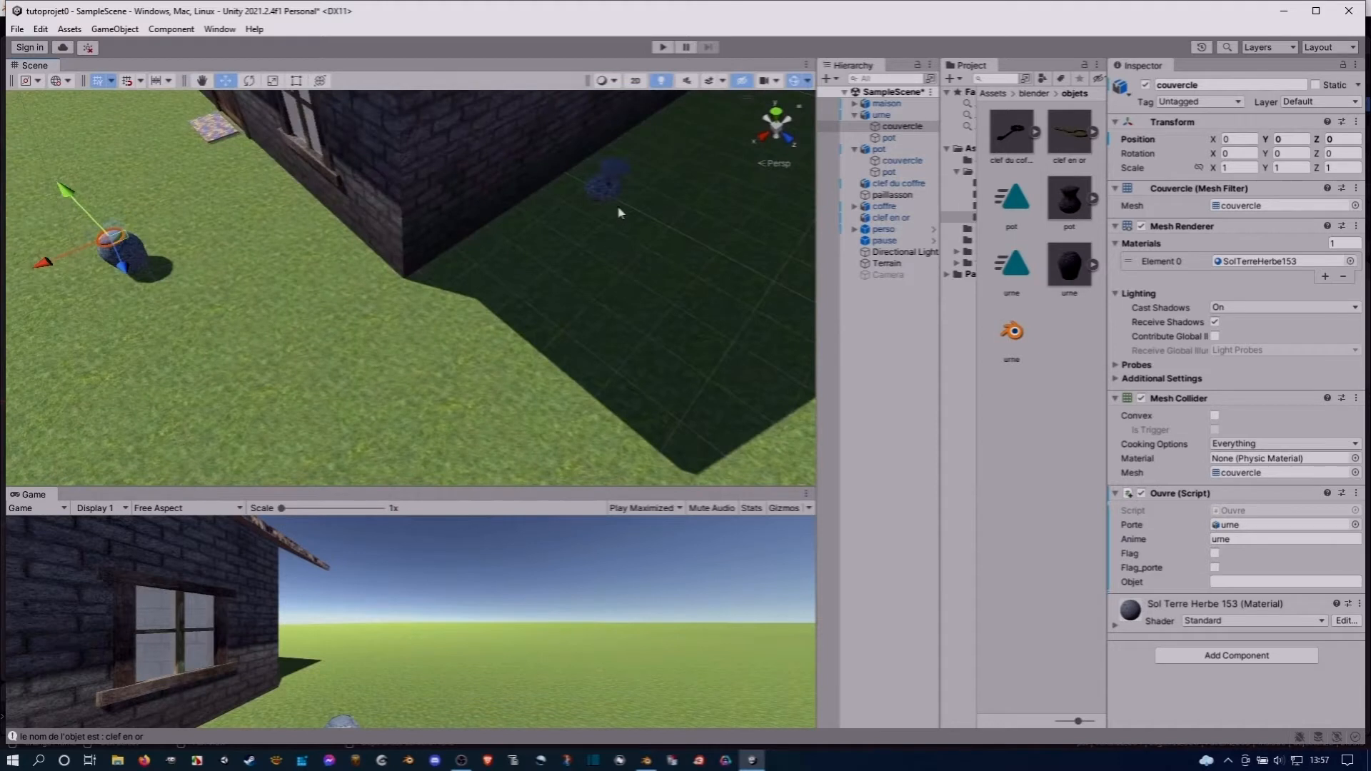
scroll(543, 312, "down", 3)
right_click_drag(178, 330, 279, 318)
middle_click_drag(279, 319, 664, 338)
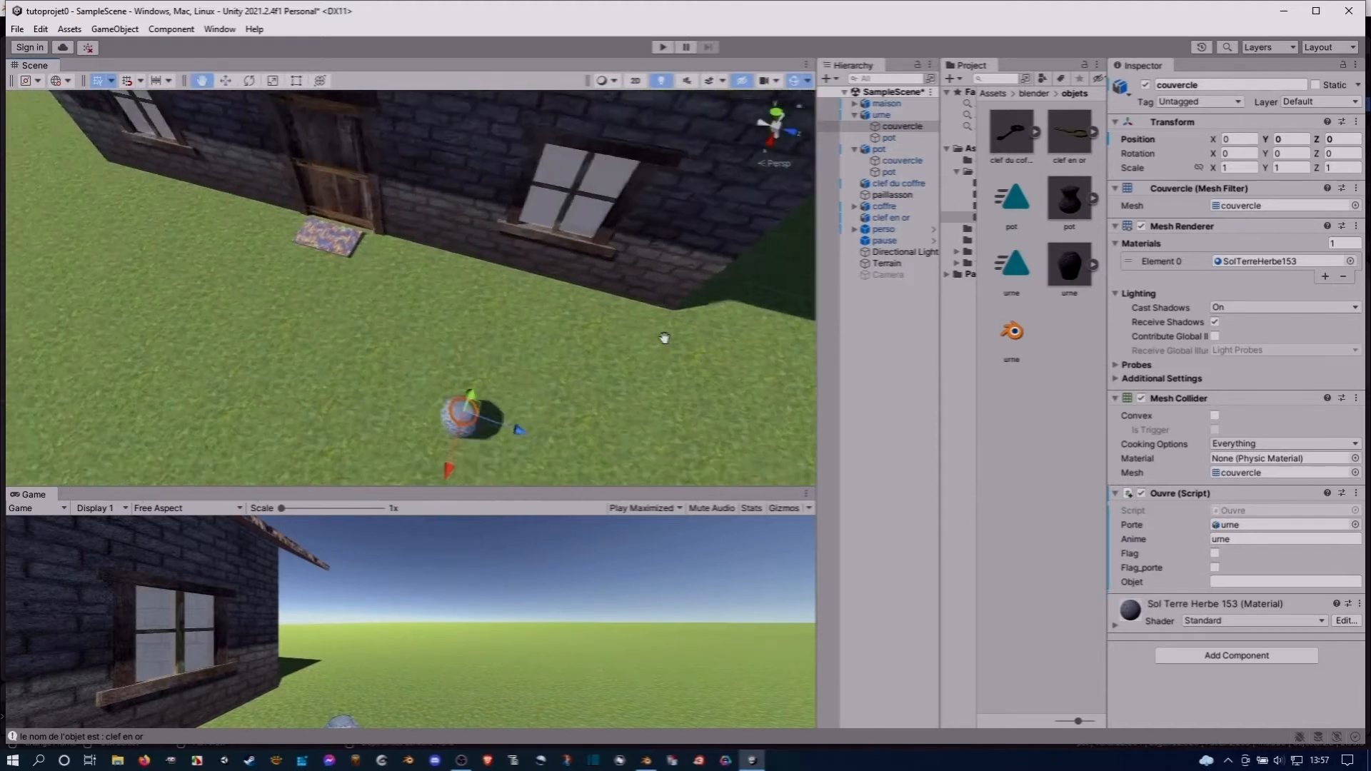
right_click_drag(664, 338, 552, 327)
Select the paillasson in front of the house door and examine its components and its placement relative to the urn
left_click(391, 246)
right_click_drag(356, 341, 529, 298)
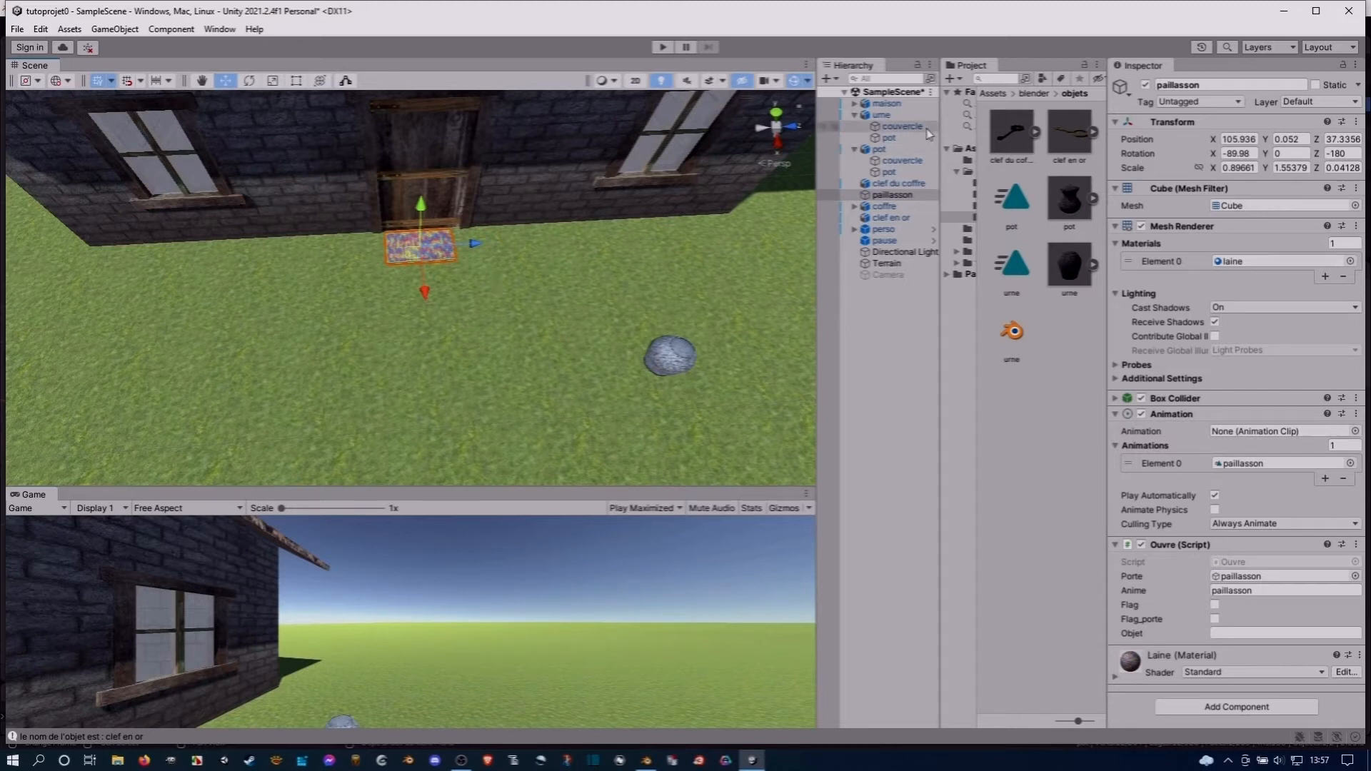
left_click(894, 197)
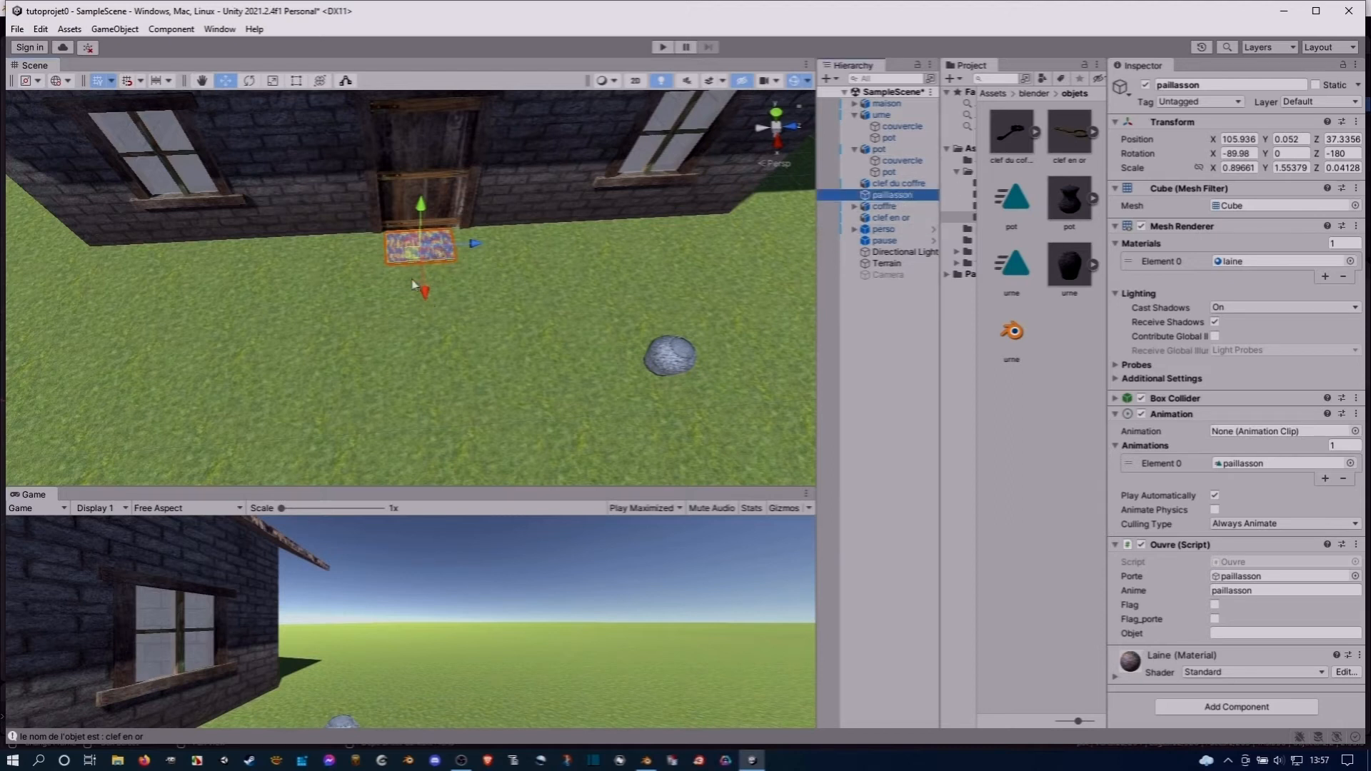
scroll(399, 308, "up", 5)
left_click_drag(400, 298, 652, 207, "alt")
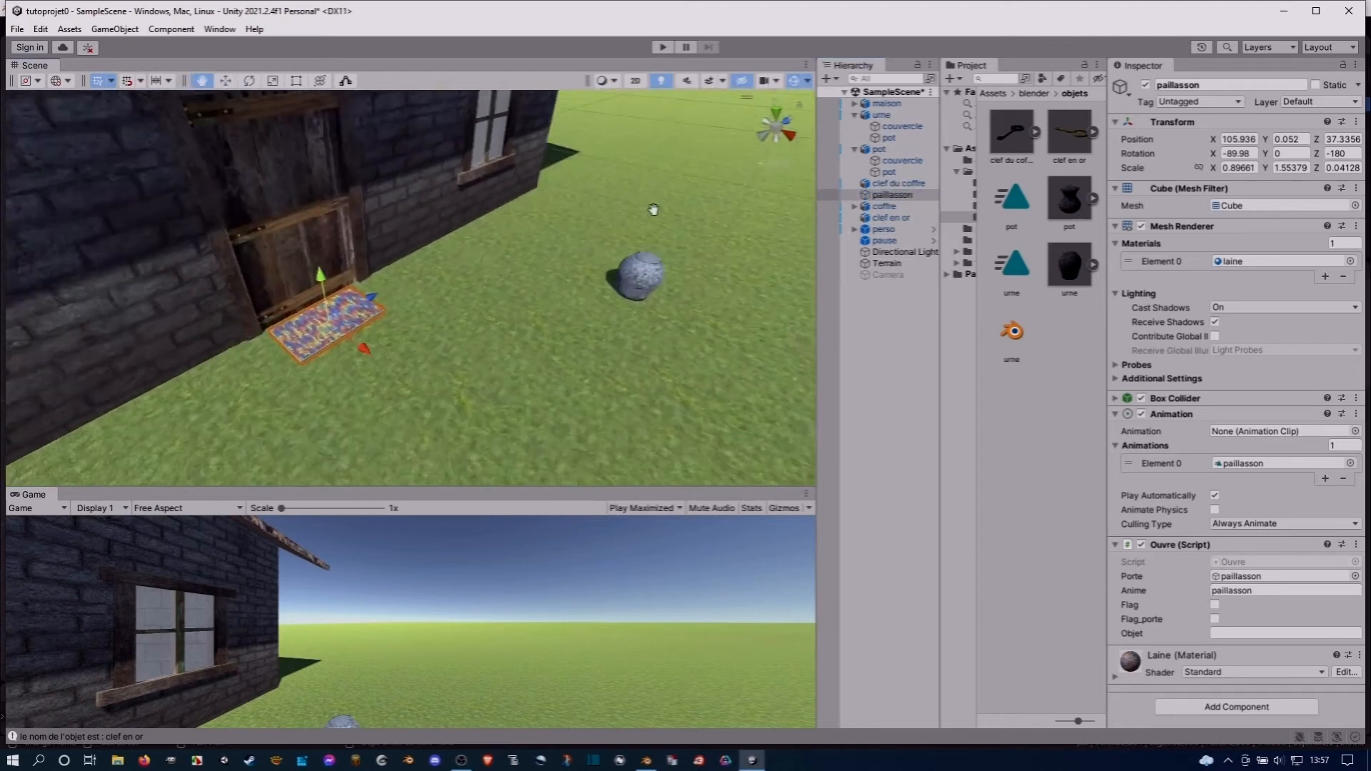
middle_click_drag(427, 275, 499, 253)
scroll(498, 253, "down", 3)
scroll(499, 253, "down", 2)
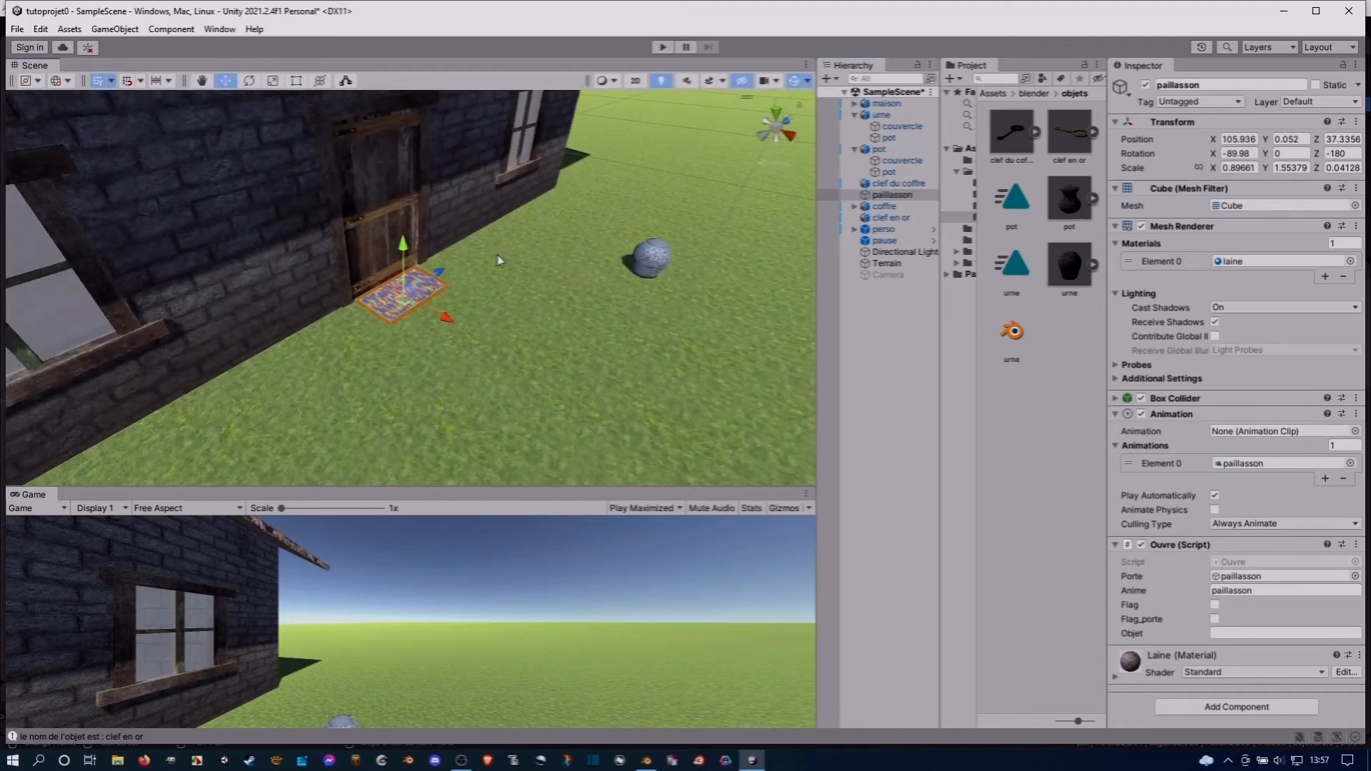